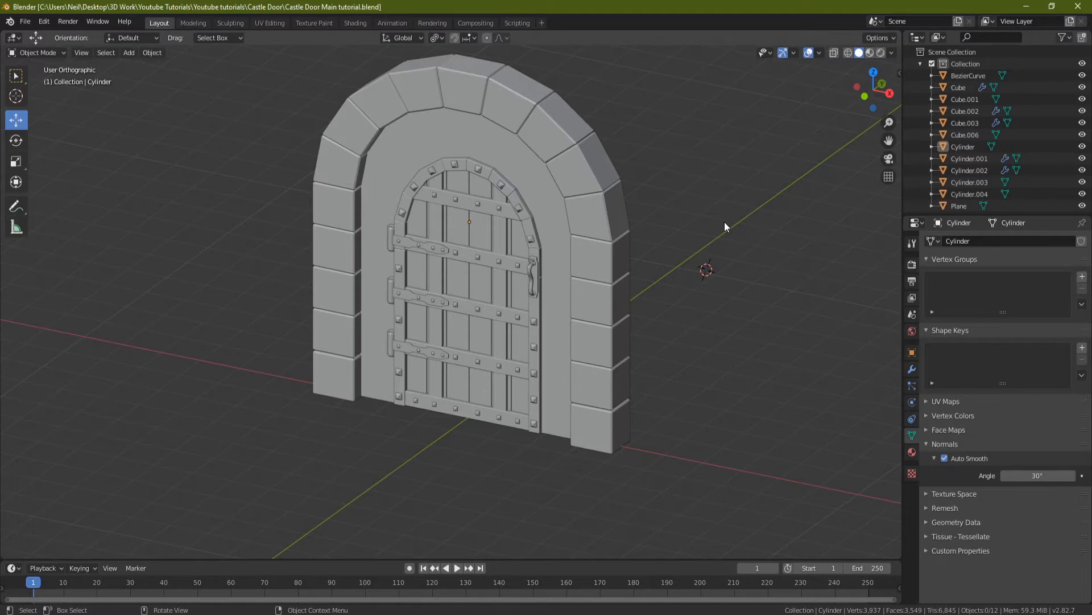
Step: Unwrap all faces of the stone arch surrounding the door in the UV Editing workspace
click(567, 142)
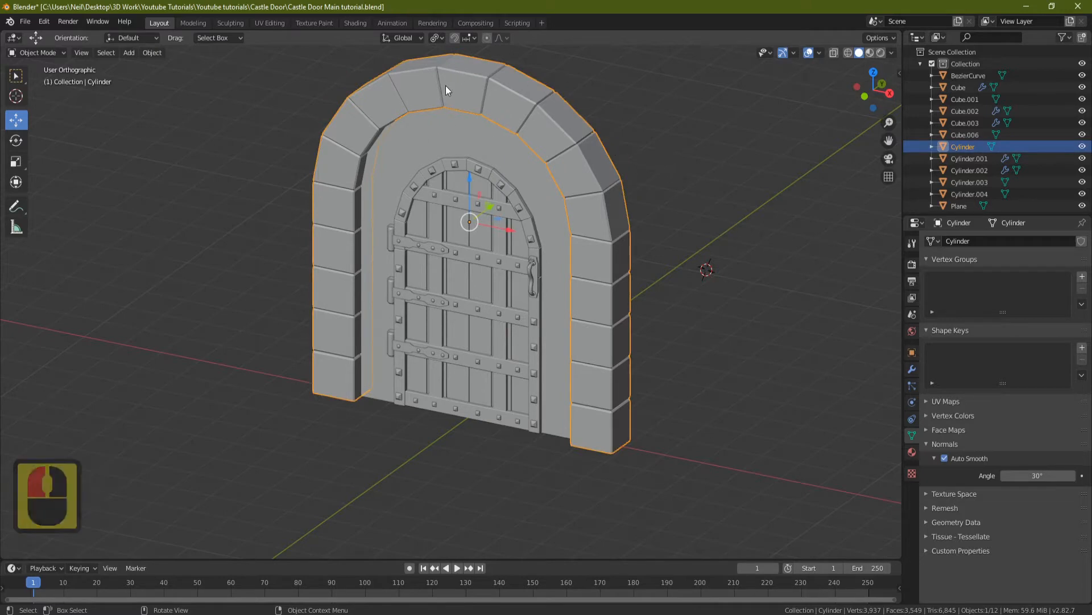
key(Tab)
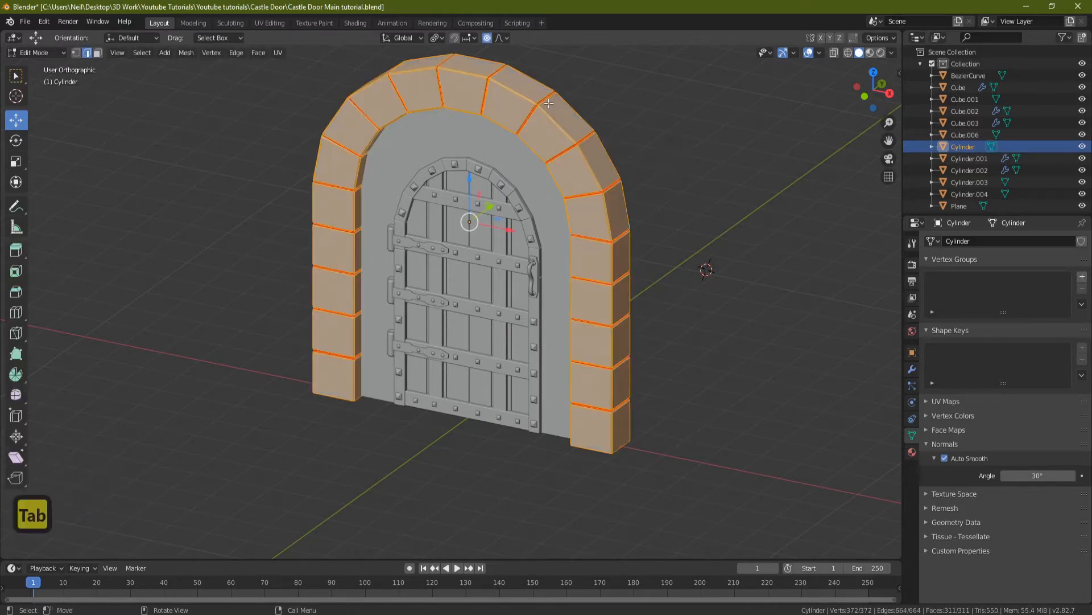
click(272, 23)
key(u)
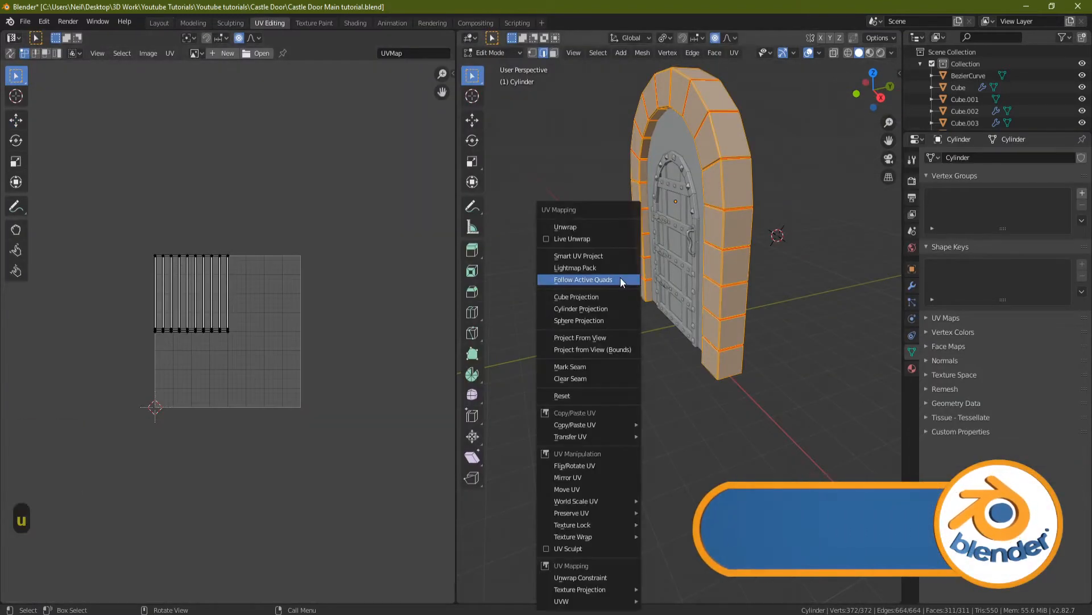
click(586, 227)
scroll(301, 317, up, 4)
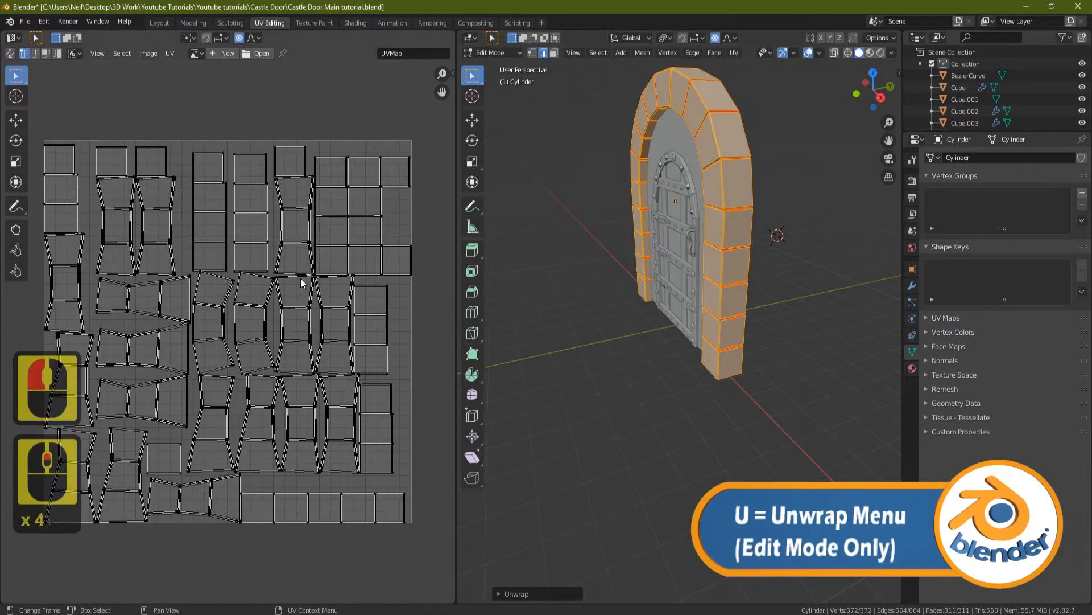
middle_drag(302, 277, 322, 272)
middle_drag(741, 193, 592, 238)
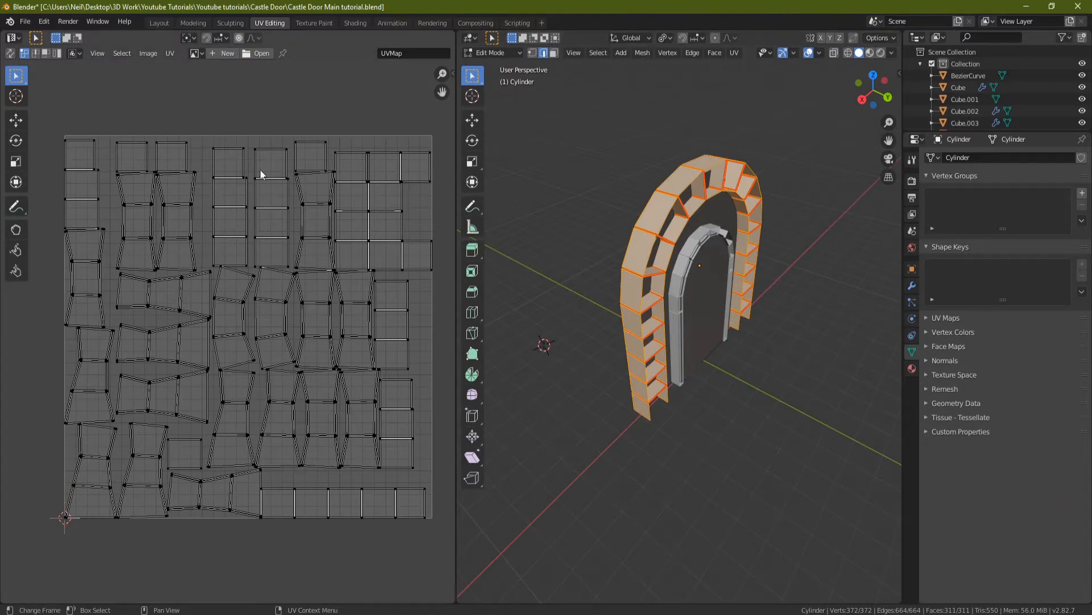
middle_drag(626, 234, 761, 229)
scroll(750, 168, up, 2)
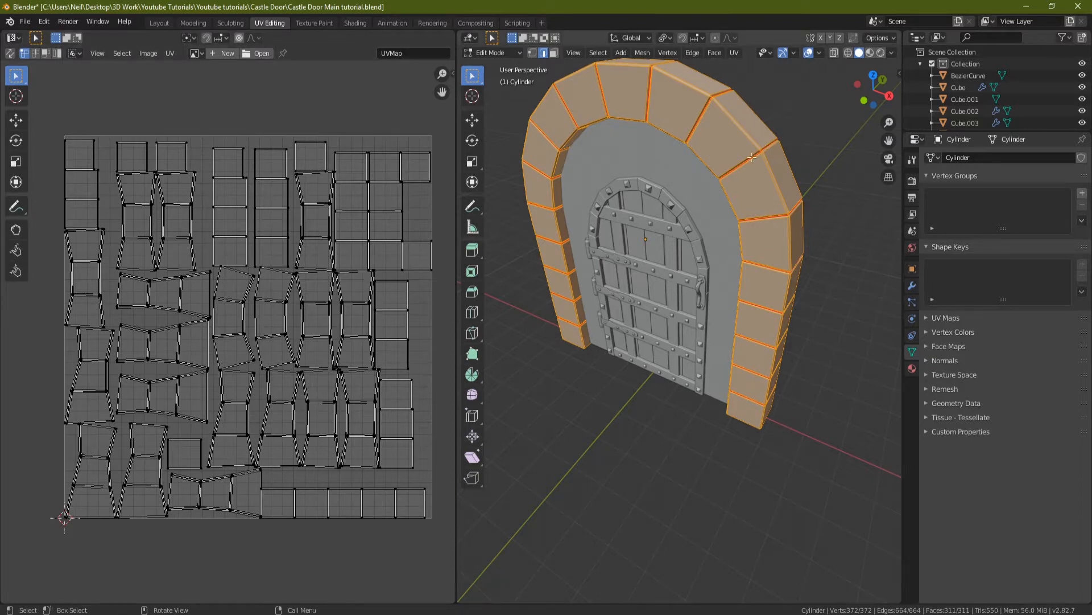
Step: Add a material slot to the arch and create a new material in it named Stone
click(913, 369)
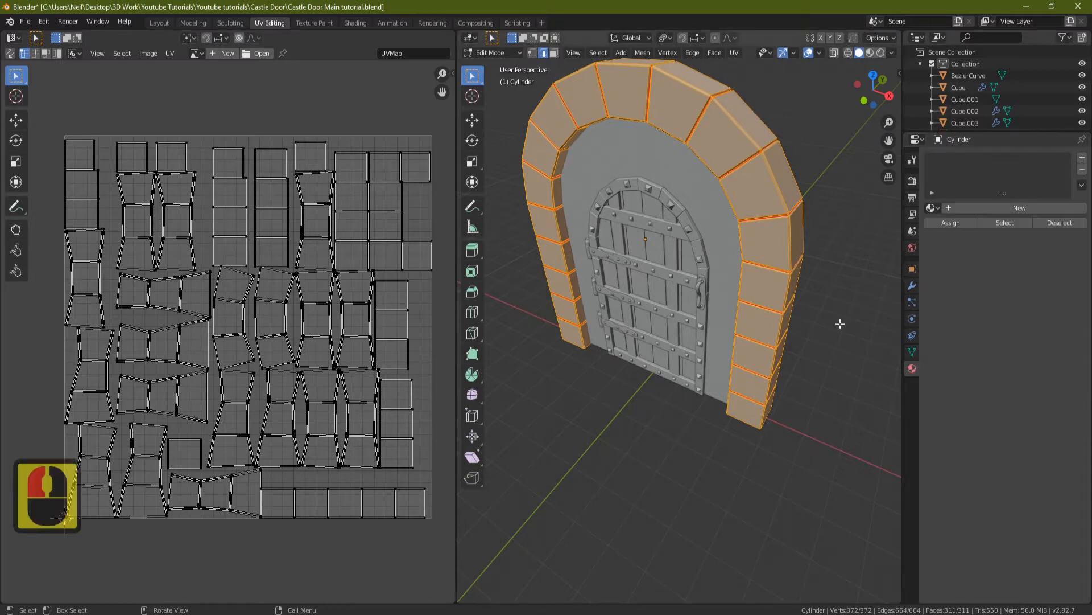
click(1081, 158)
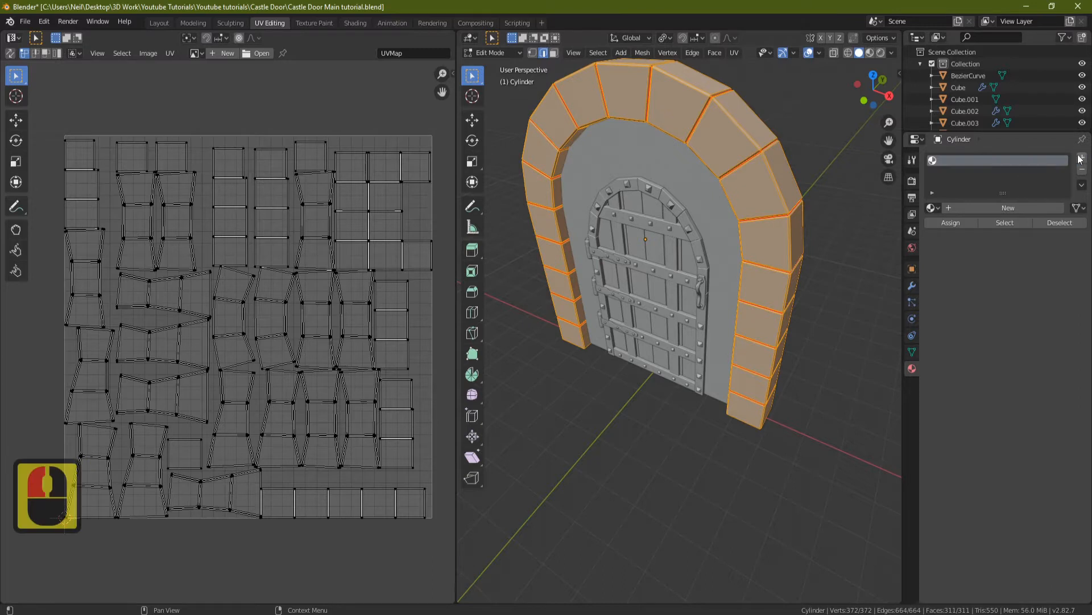
click(1019, 207)
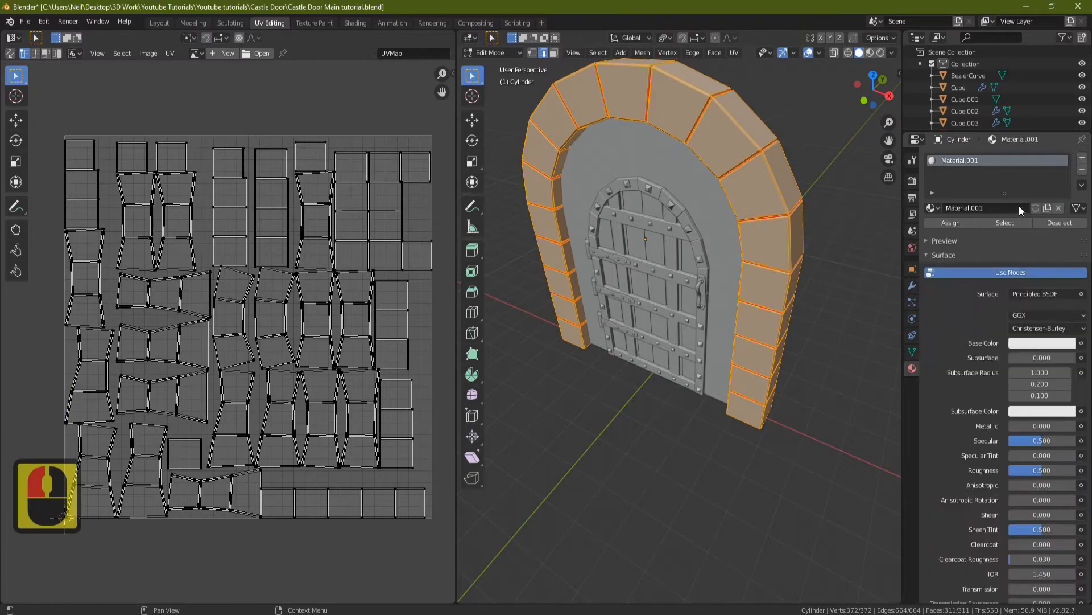
double_click(990, 161)
text(Stone)
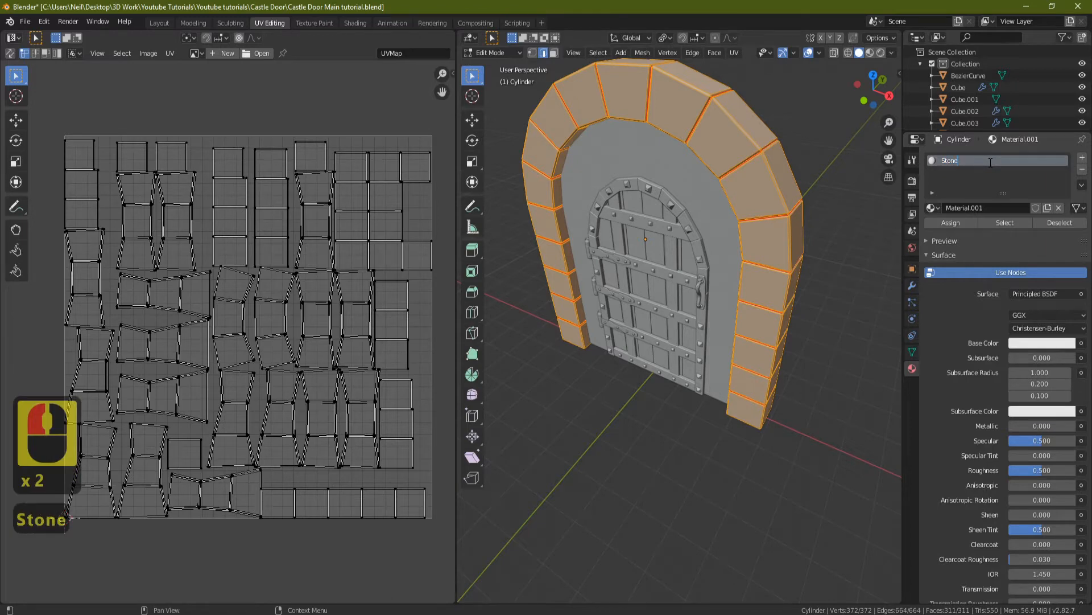
key(Return)
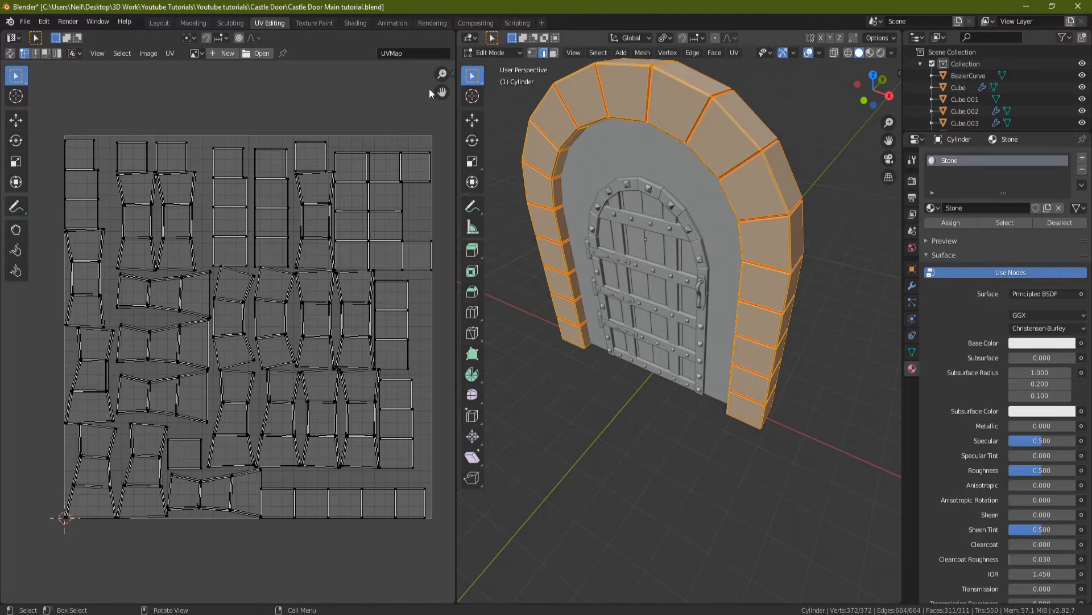
Step: Check in the preferences whether the Node Wrangler add-on is enabled, filtering the add-ons by "nod"
click(43, 21)
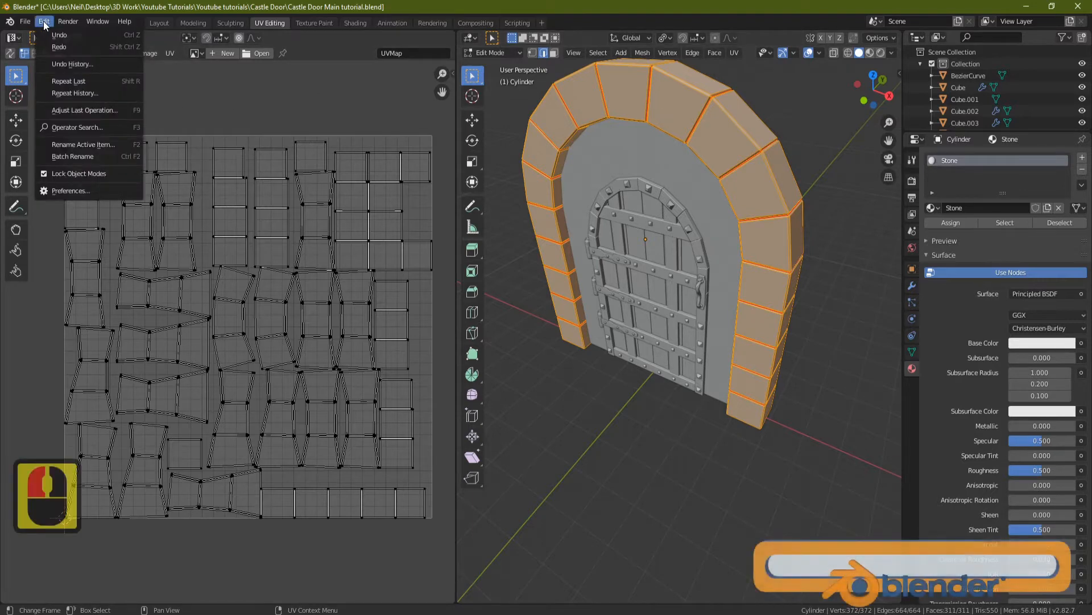
click(70, 192)
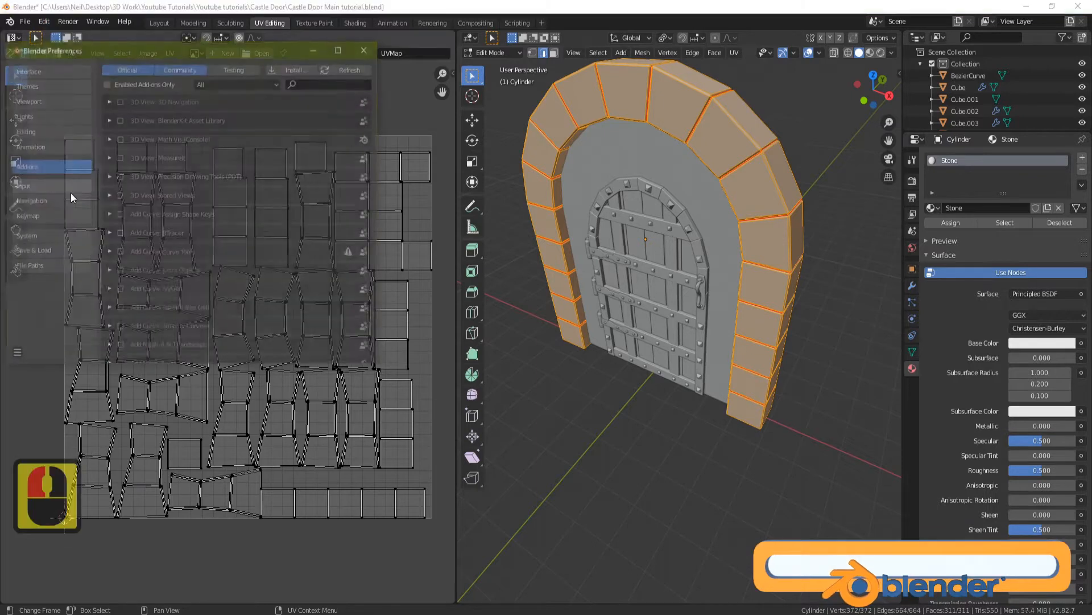
click(339, 82)
text(nod)
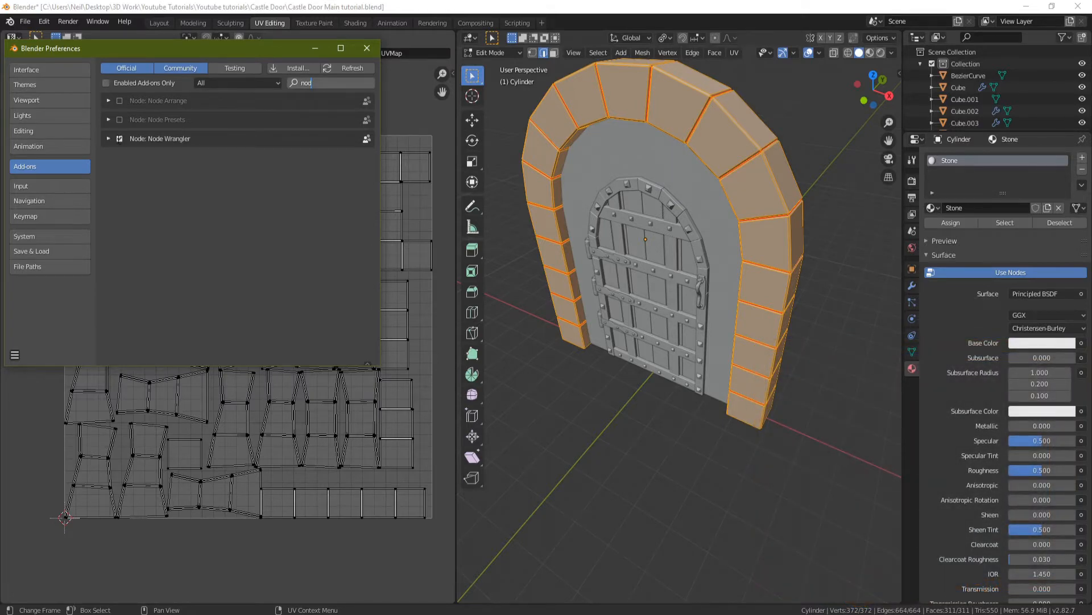
click(367, 48)
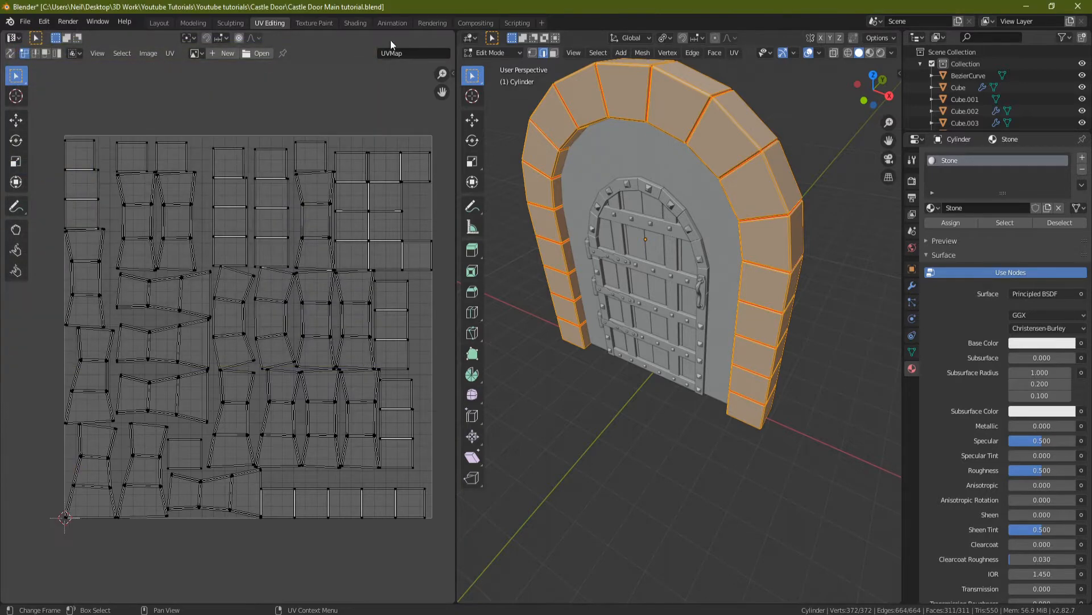
Step: In the Shading workspace, move the Stone material's Material Output node farther away from the Principled BSDF node
click(355, 24)
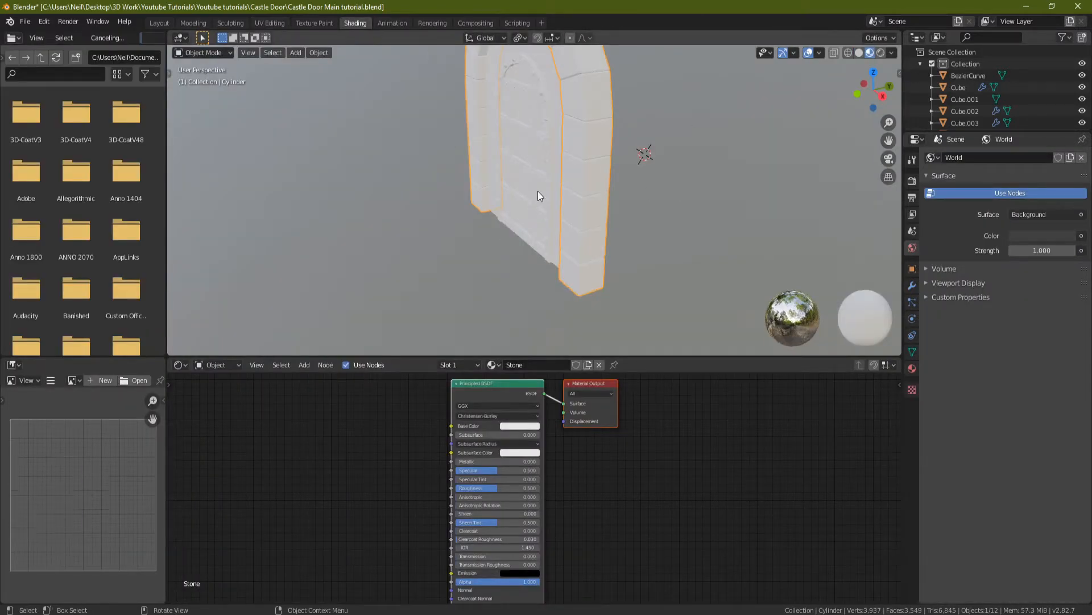
scroll(535, 190, down, 3)
middle_drag(572, 189, 609, 178)
scroll(634, 161, up, 2)
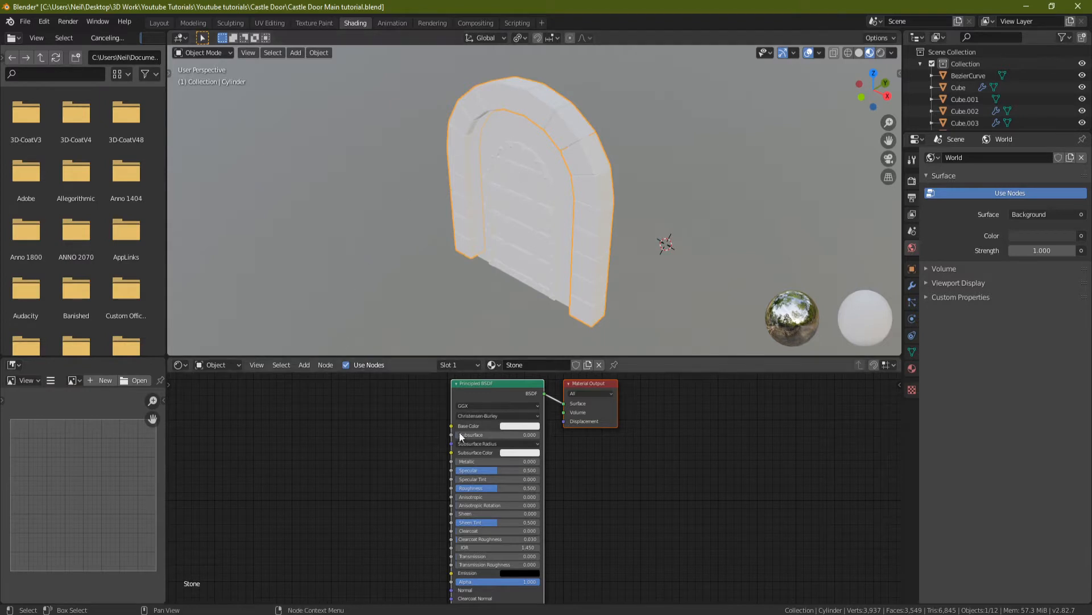
click(497, 383)
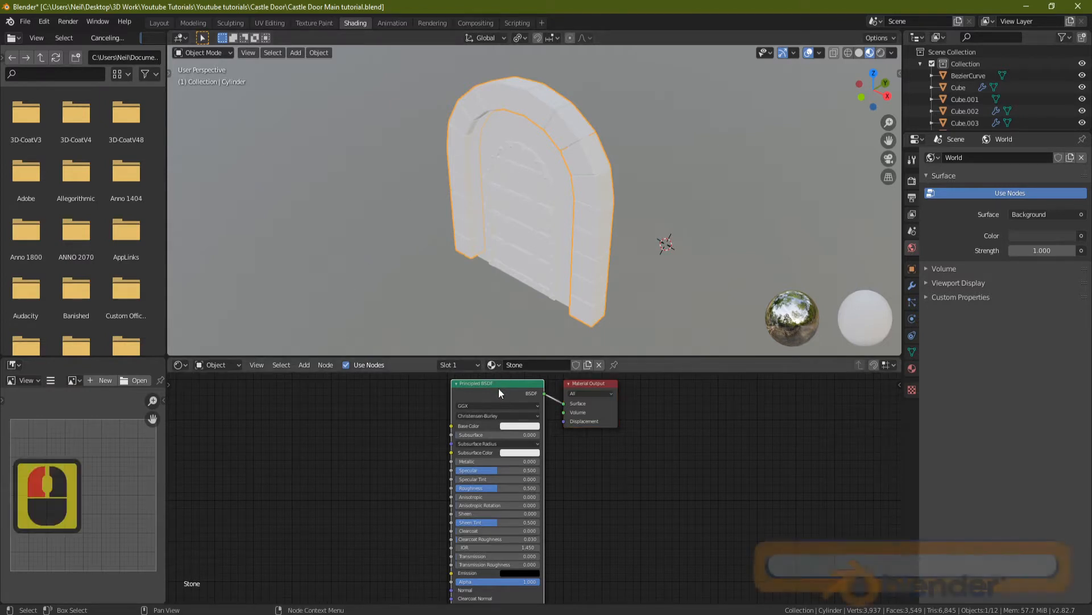
scroll(506, 414, down, 3)
scroll(507, 409, up, 6)
scroll(514, 405, down, 8)
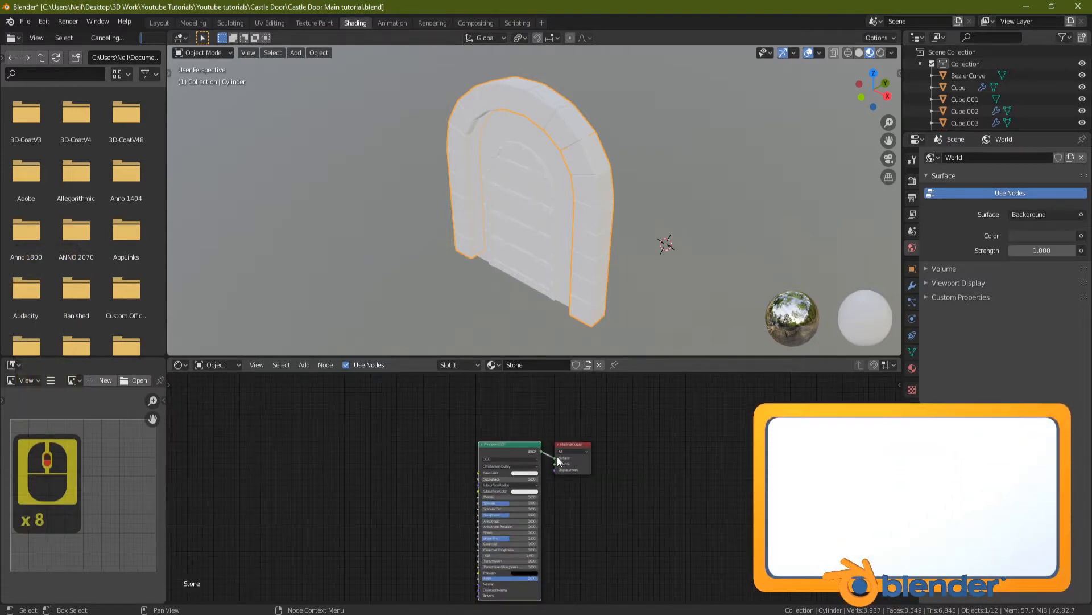
drag(572, 445, 708, 456)
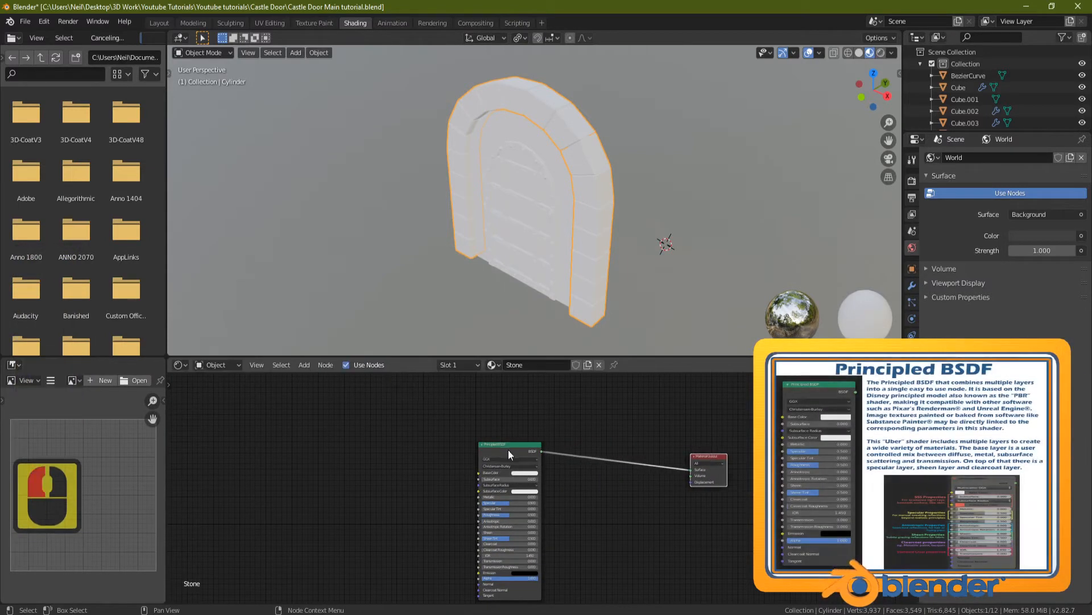
scroll(396, 486, down, 2)
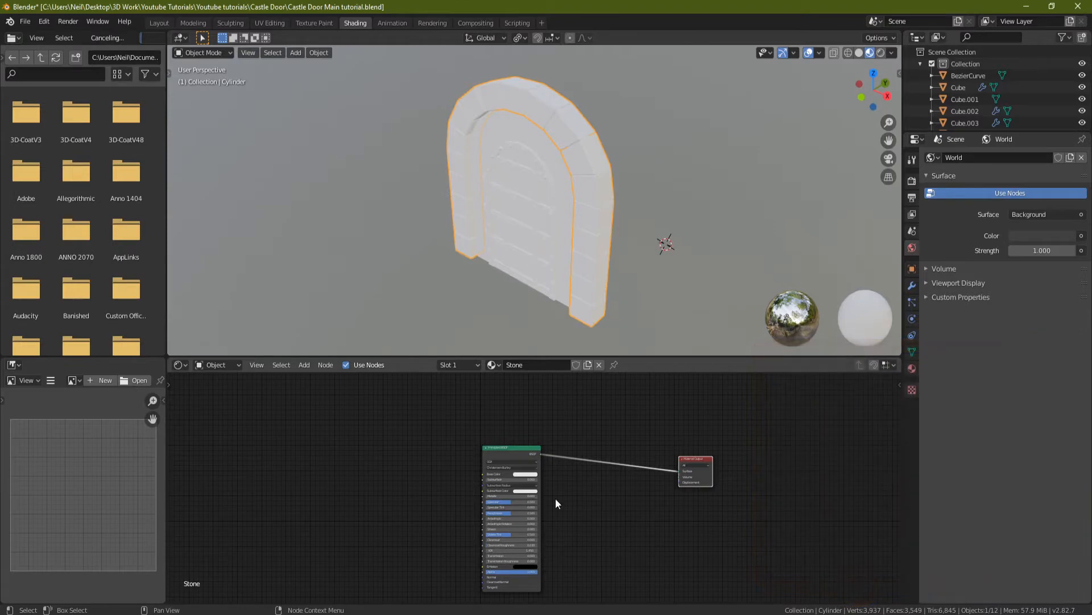
Step: Load the color, height, metallic, NormalOpenGL and roughness maps from the Stone Texture folder onto the Principled BSDF with Principled Texture Setup
click(509, 449)
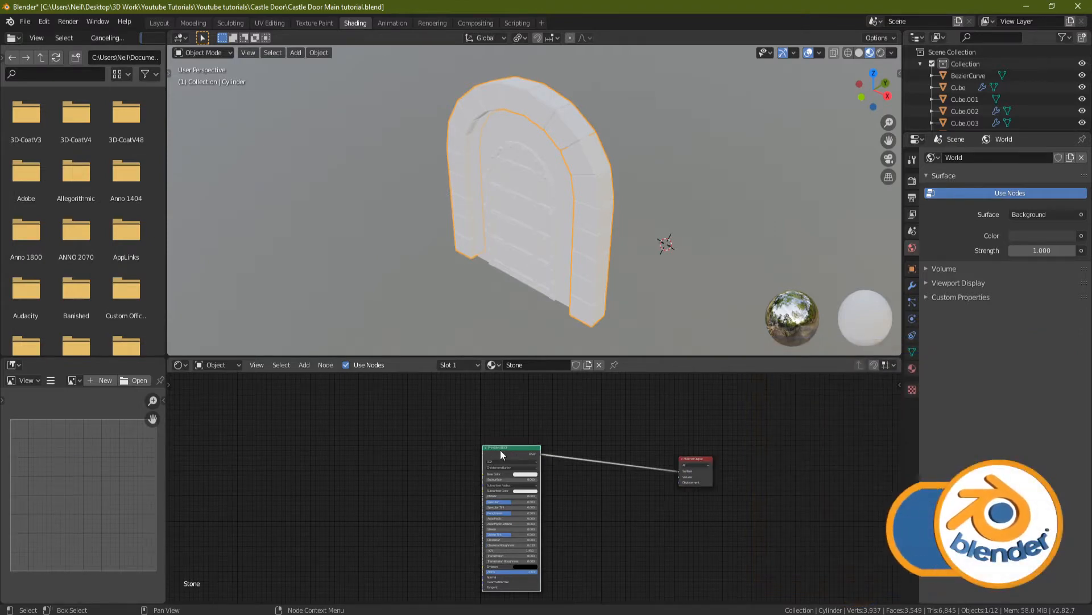
key(ctrl+shift+t)
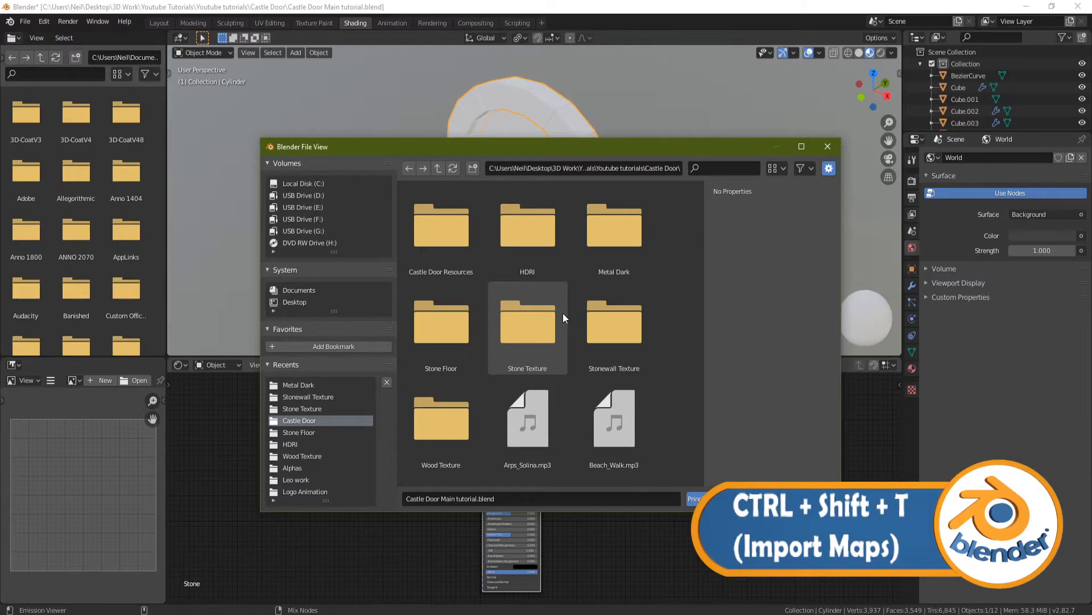
double_click(524, 337)
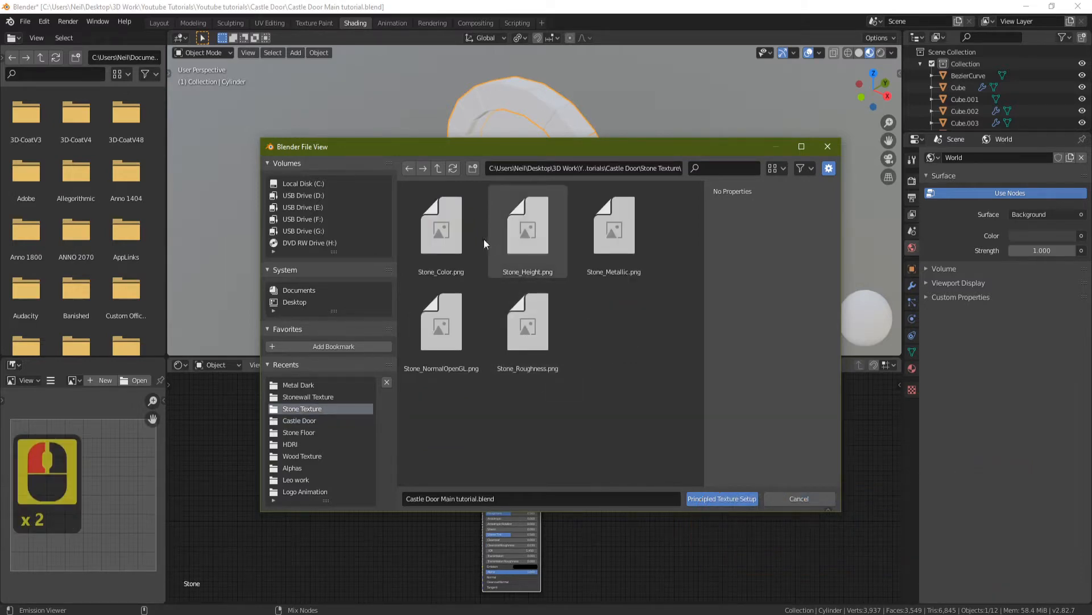
click(457, 232)
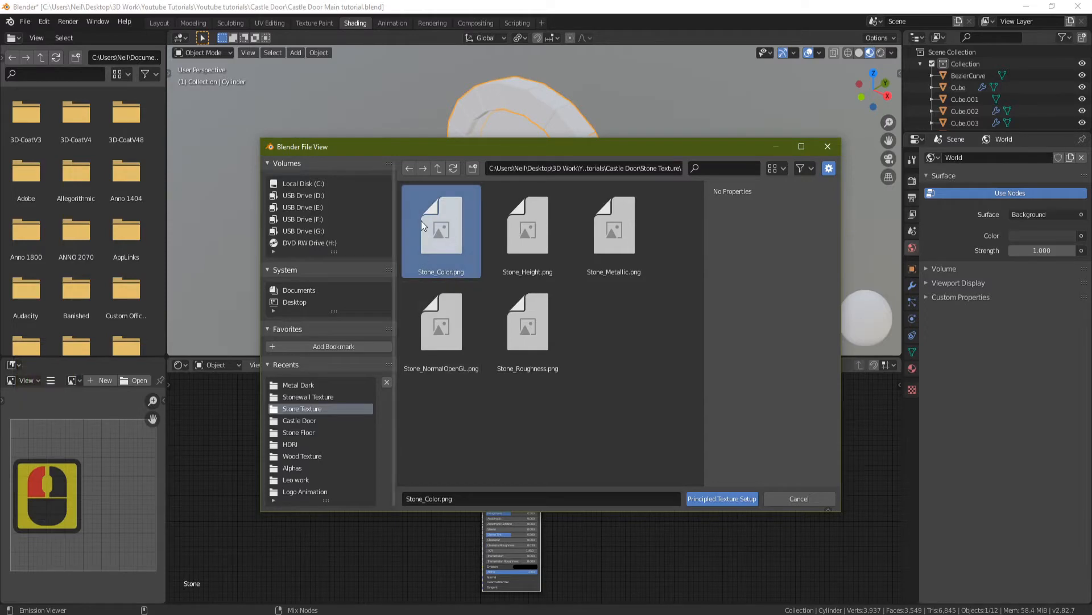
shift+click(539, 328)
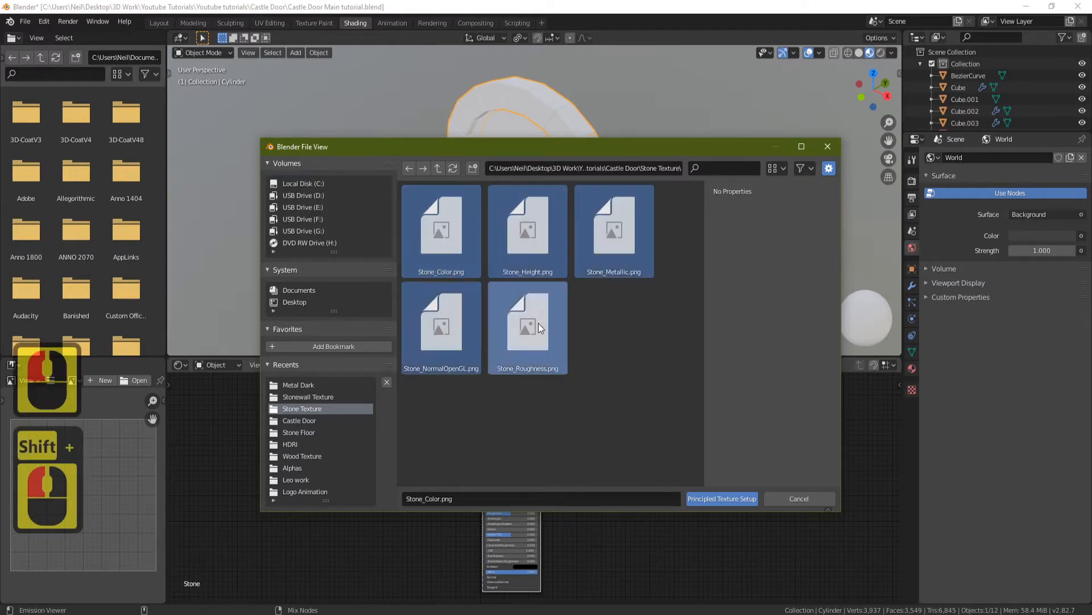
click(732, 499)
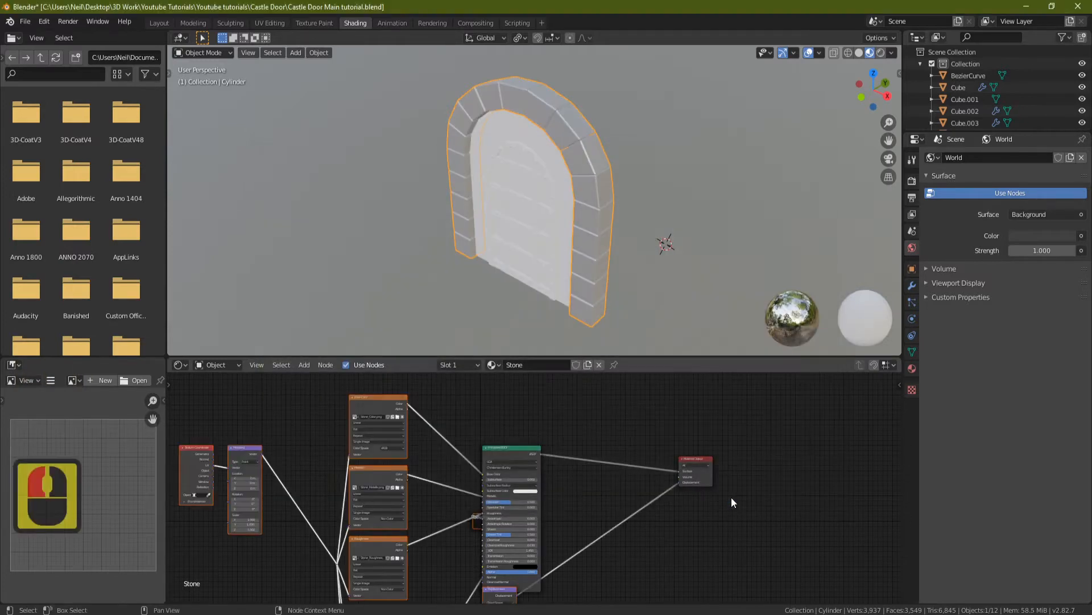
Step: Spread out the Material Output, Principled BSDF and Displacement nodes so that they no longer overlap
scroll(426, 501, down, 6)
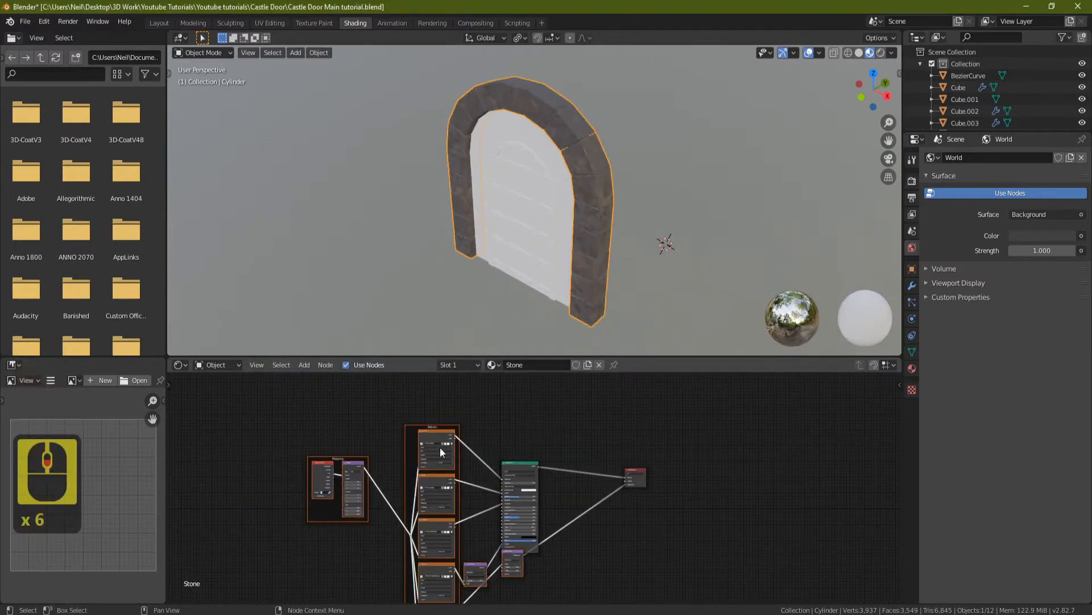
middle_drag(493, 495, 495, 450)
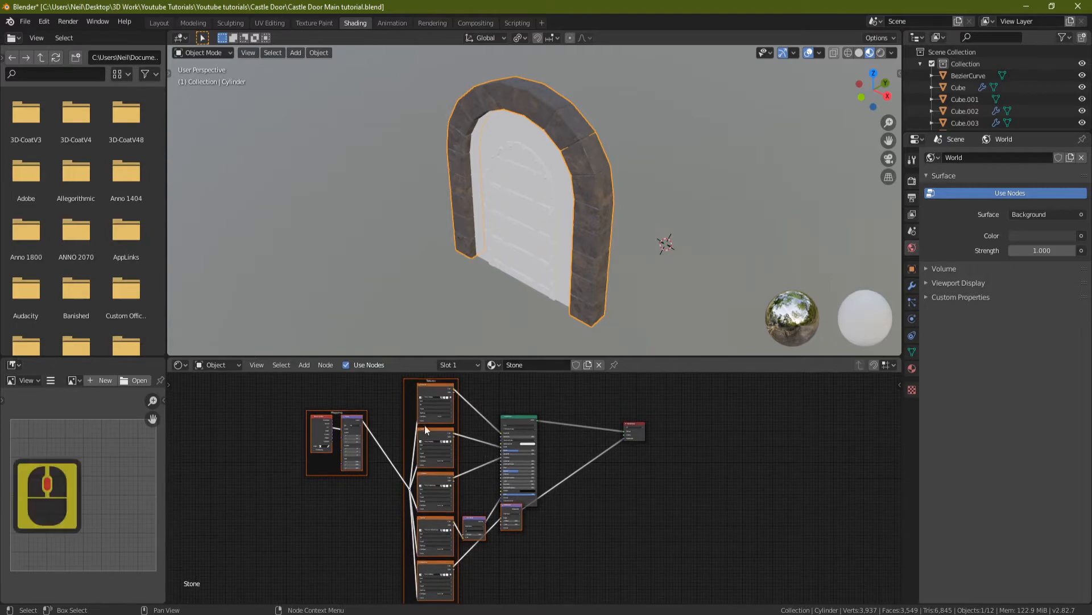
drag(637, 429, 661, 477)
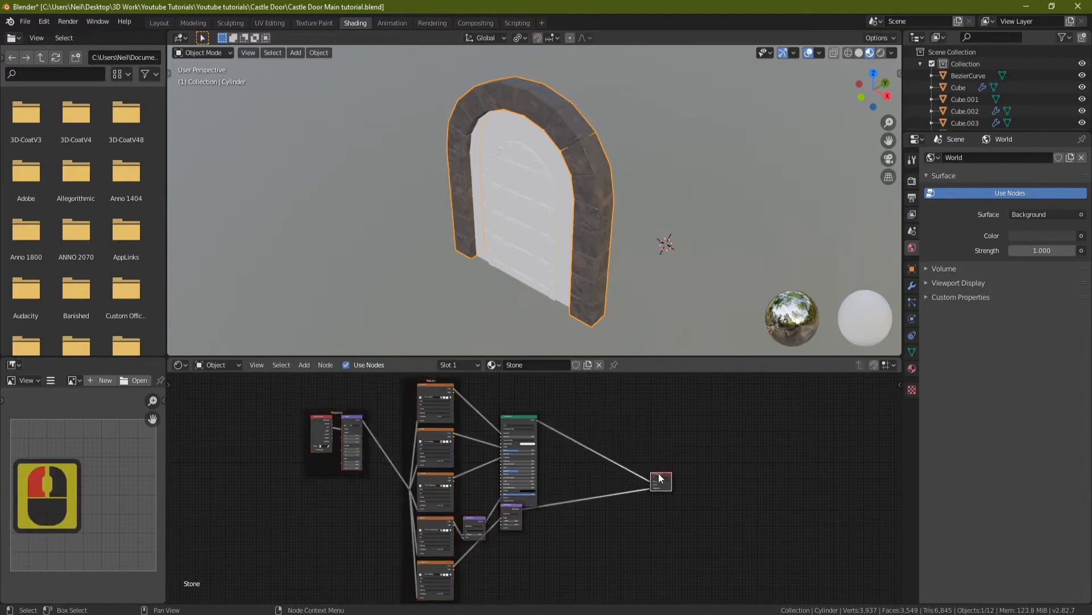
drag(528, 417, 561, 385)
drag(514, 509, 539, 543)
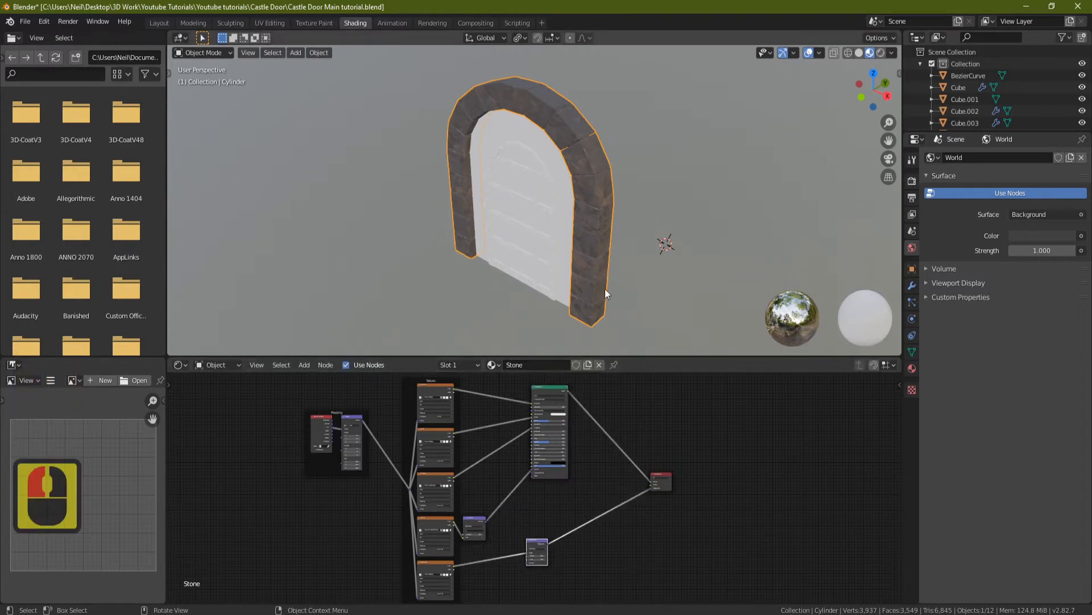
Step: Choose Eevee as the render engine and switch the 3D viewport to rendered shading
scroll(603, 239, up, 3)
middle_drag(661, 199, 681, 144)
scroll(651, 157, down, 2)
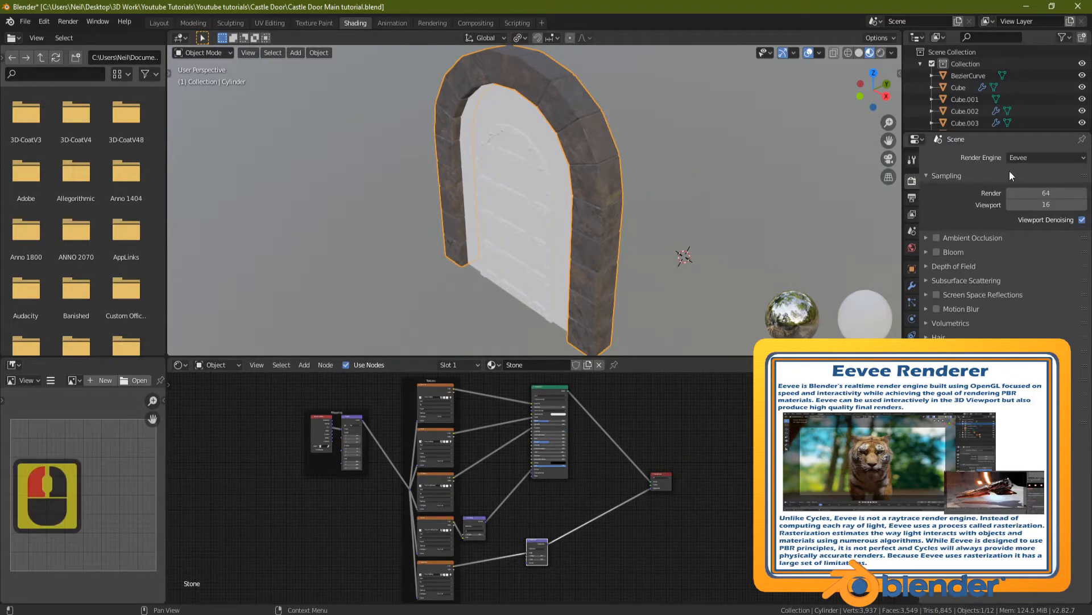
click(1040, 158)
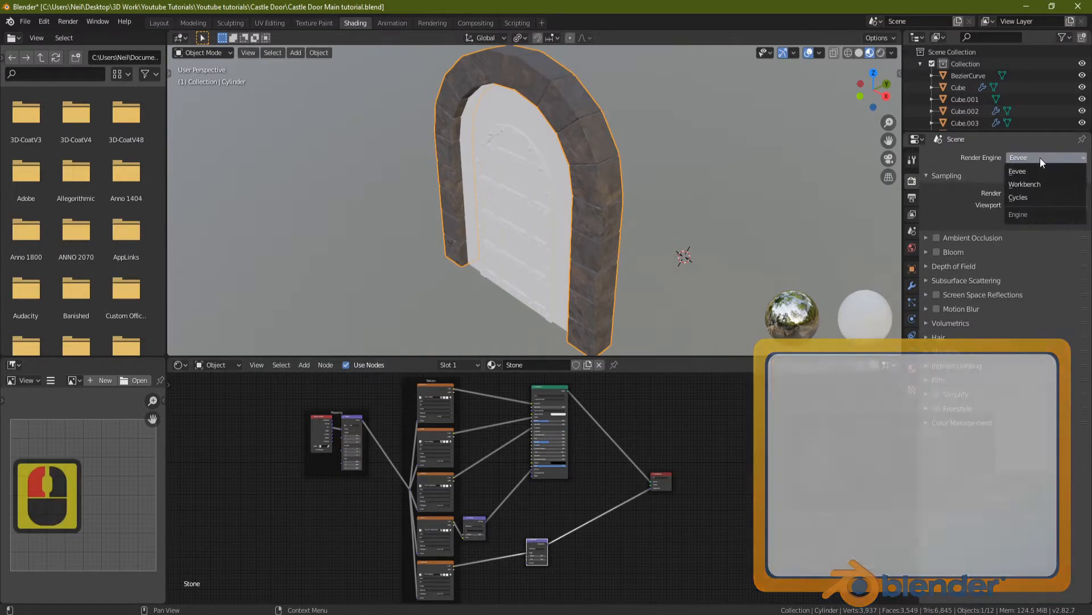
click(1026, 169)
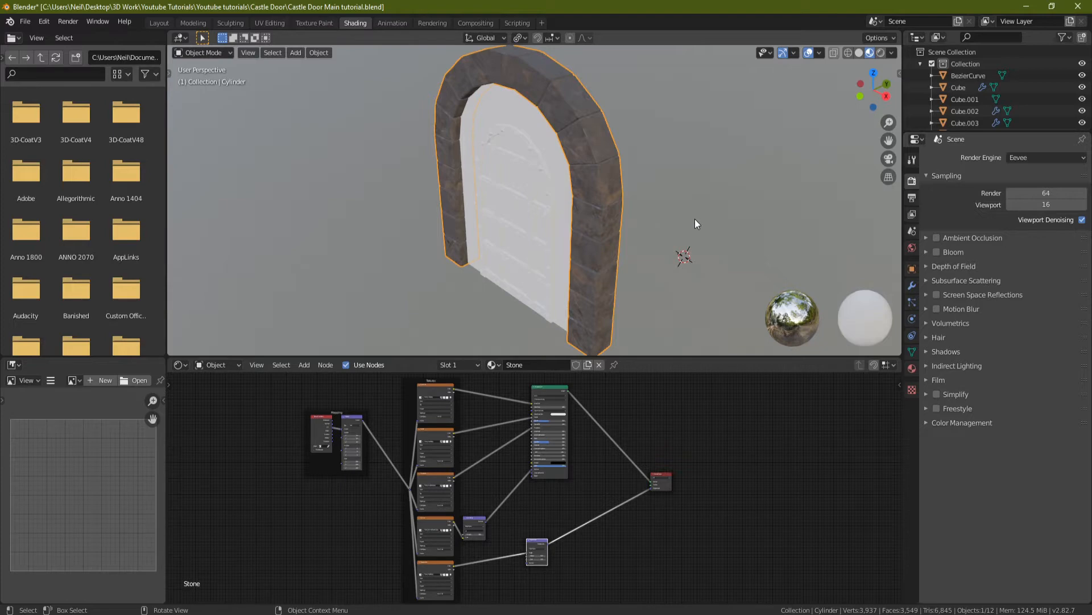
click(881, 53)
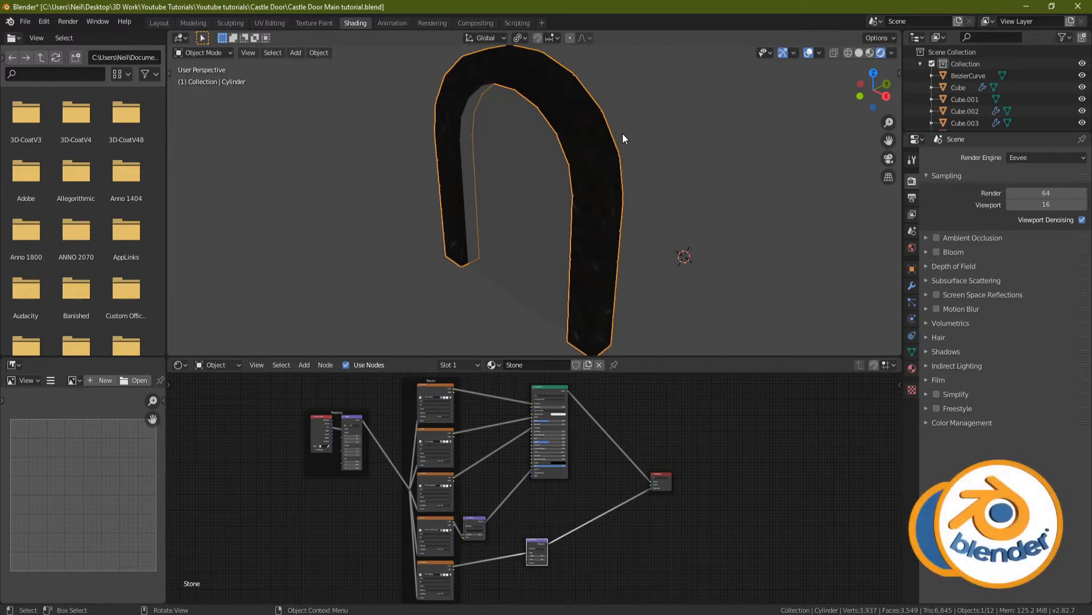
Step: In the Modeling workspace, add a Sun light to the scene in Object Mode
click(193, 22)
scroll(449, 263, down, 3)
key(Tab)
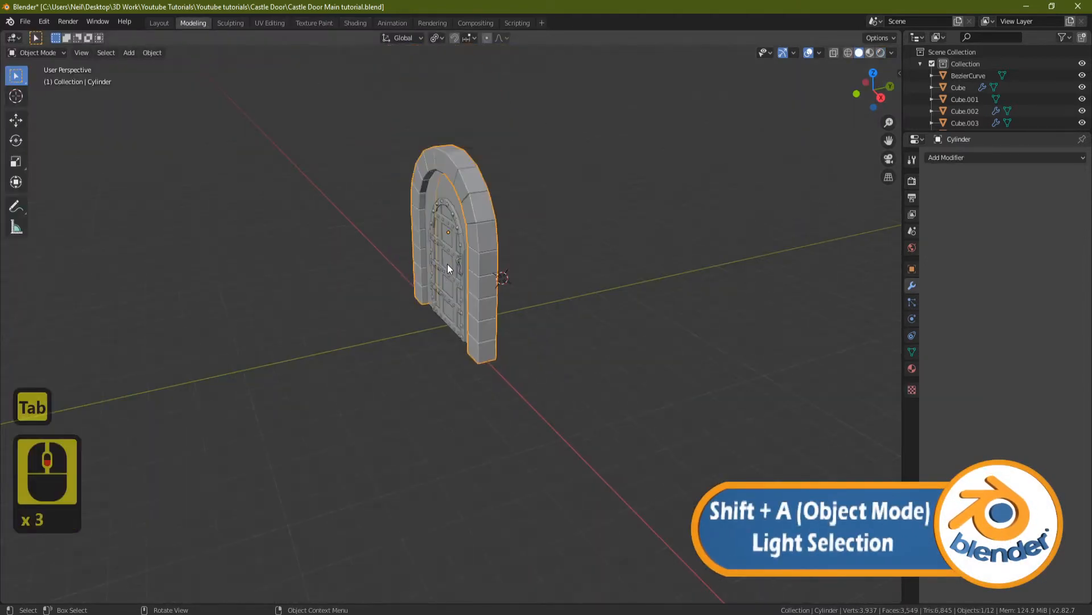
key(shift+a)
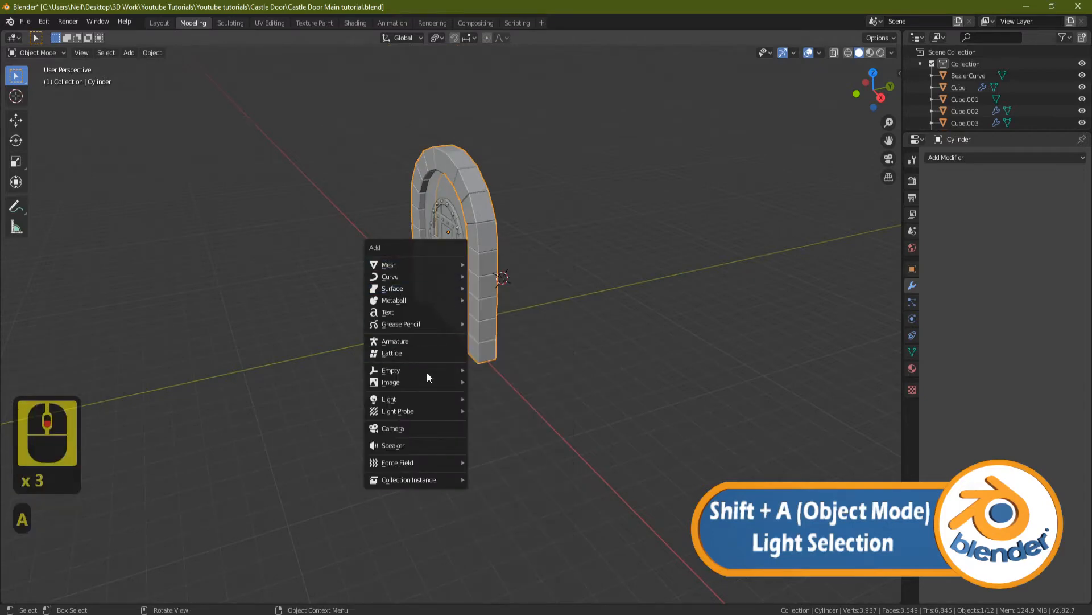
mouse_move(414, 400)
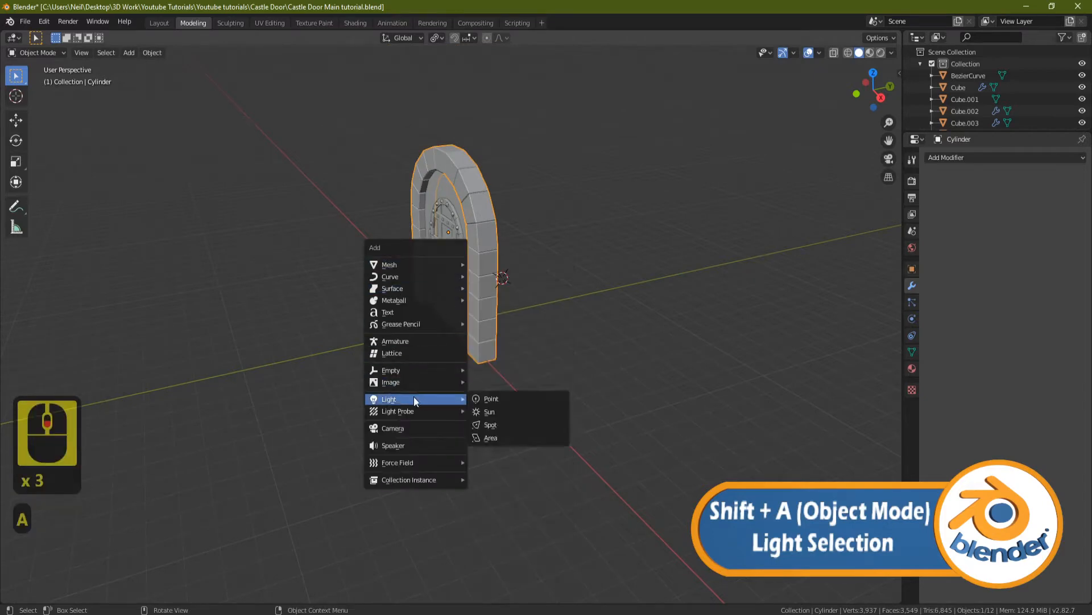
click(513, 412)
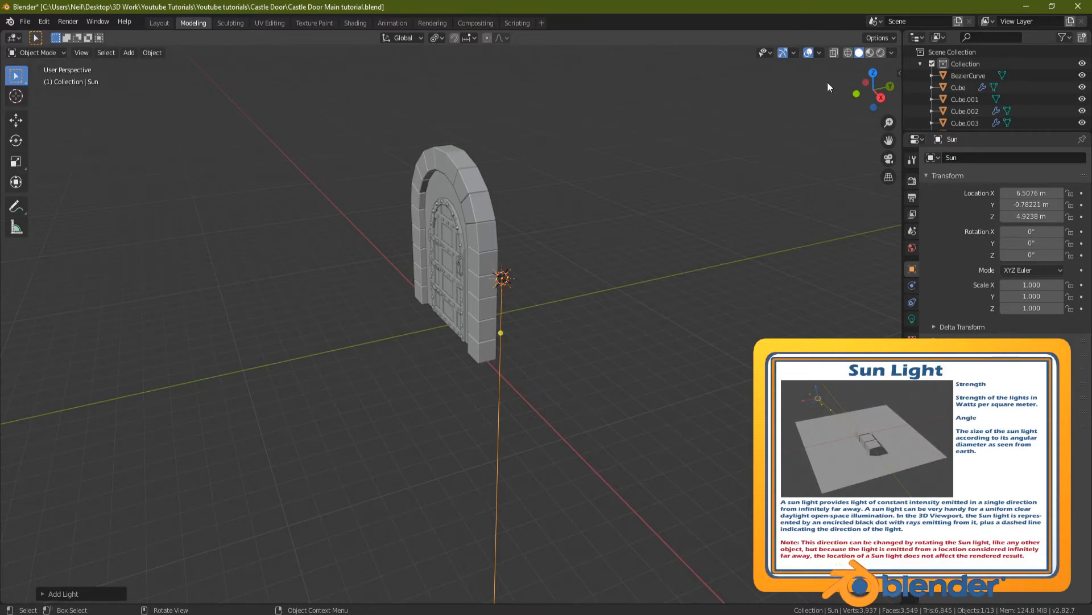
Step: Preview in rendered shading and move the sun to about -8.5 m in Y and about 10.7 m in Z
click(881, 52)
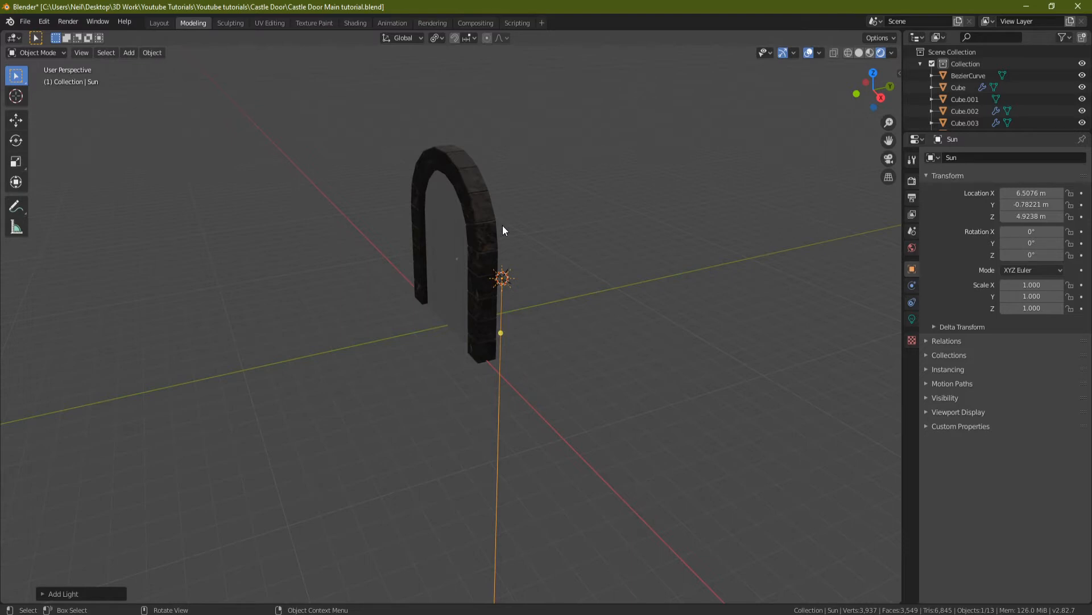
key(shift+space)
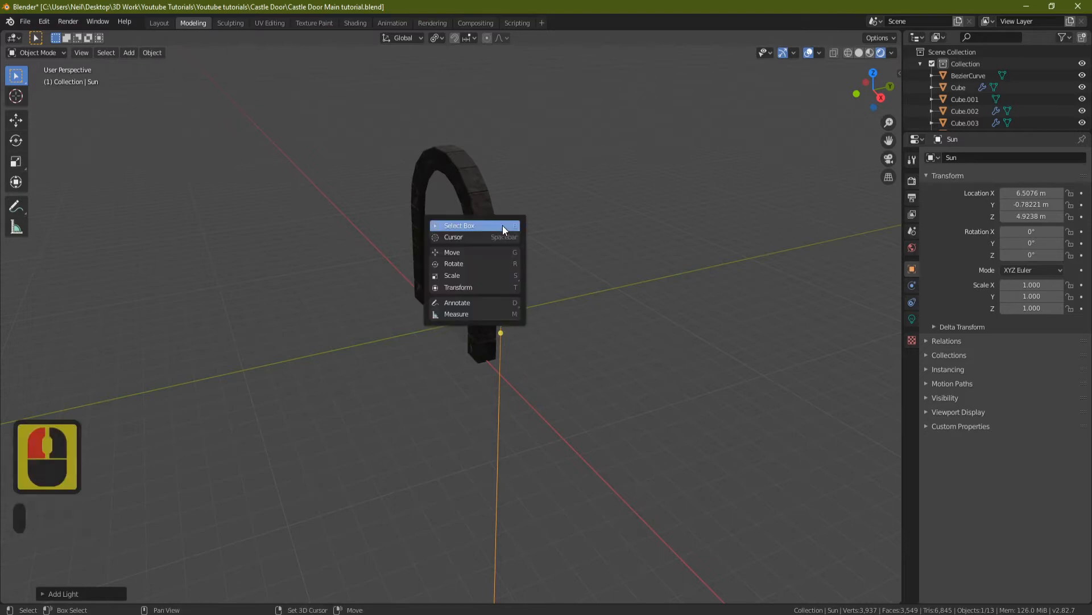
click(481, 251)
drag(541, 268, 333, 312)
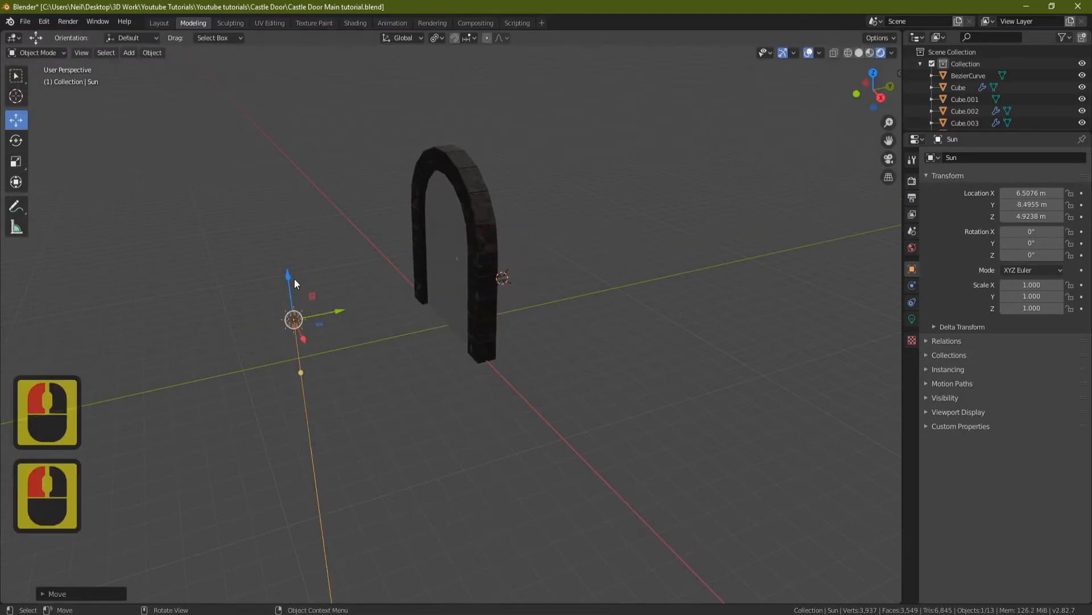
drag(295, 279, 268, 102)
scroll(374, 225, down, 4)
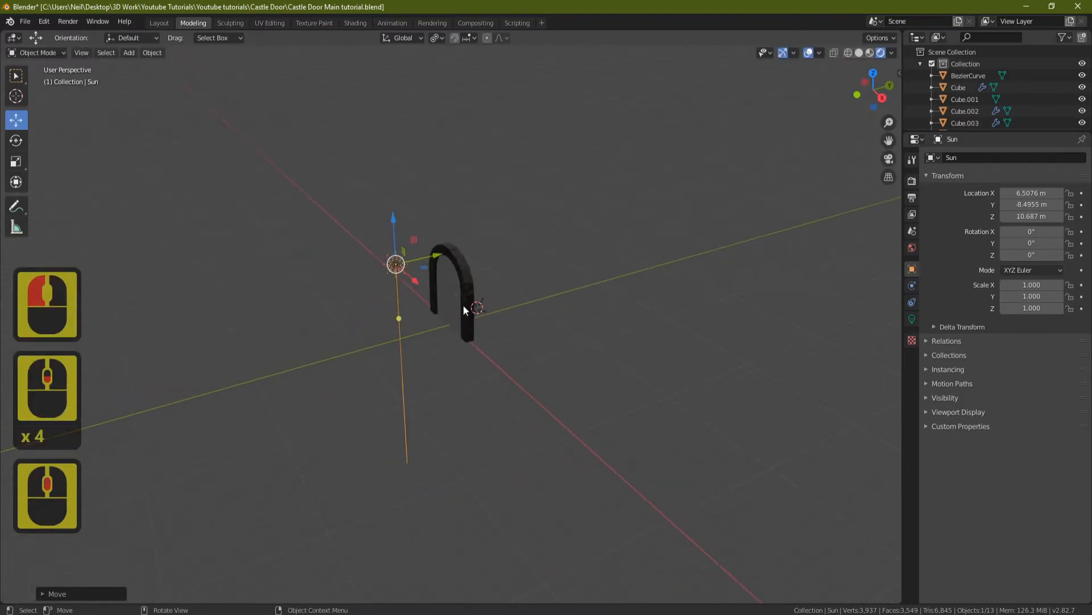
Step: Rotate the sun 45° about the global X axis and -45° about the global Z axis
key(r)
key(x)
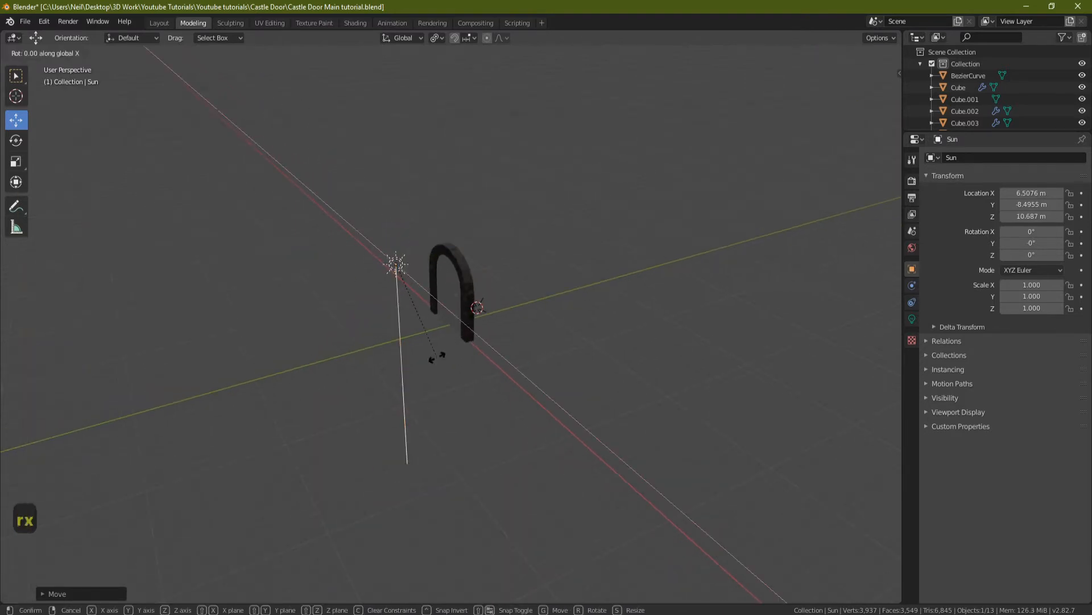
key(4)
key(5)
key(Return)
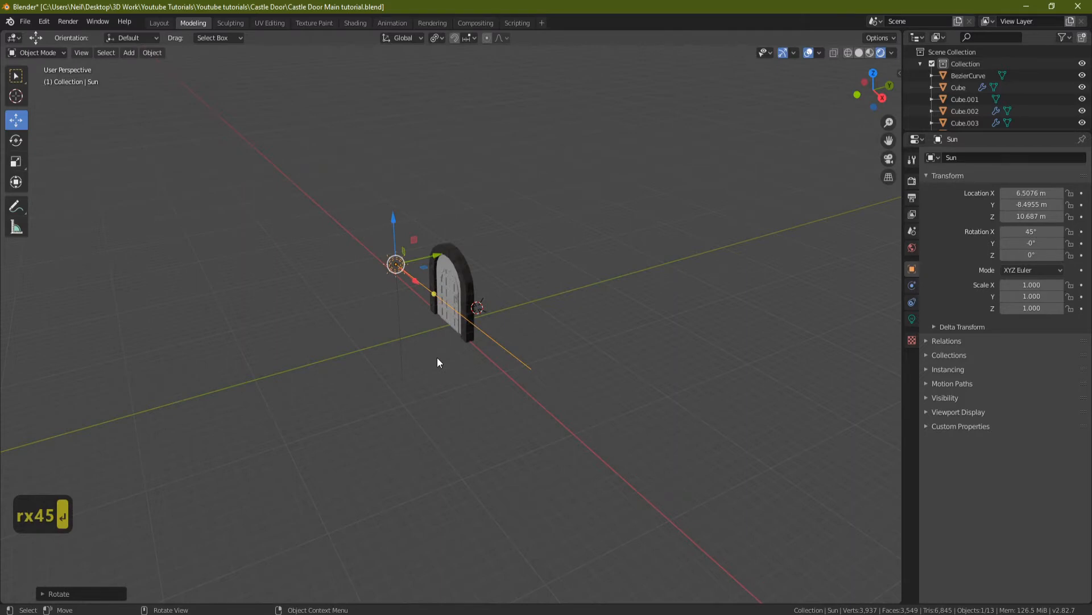
key(r)
key(z)
key(minus)
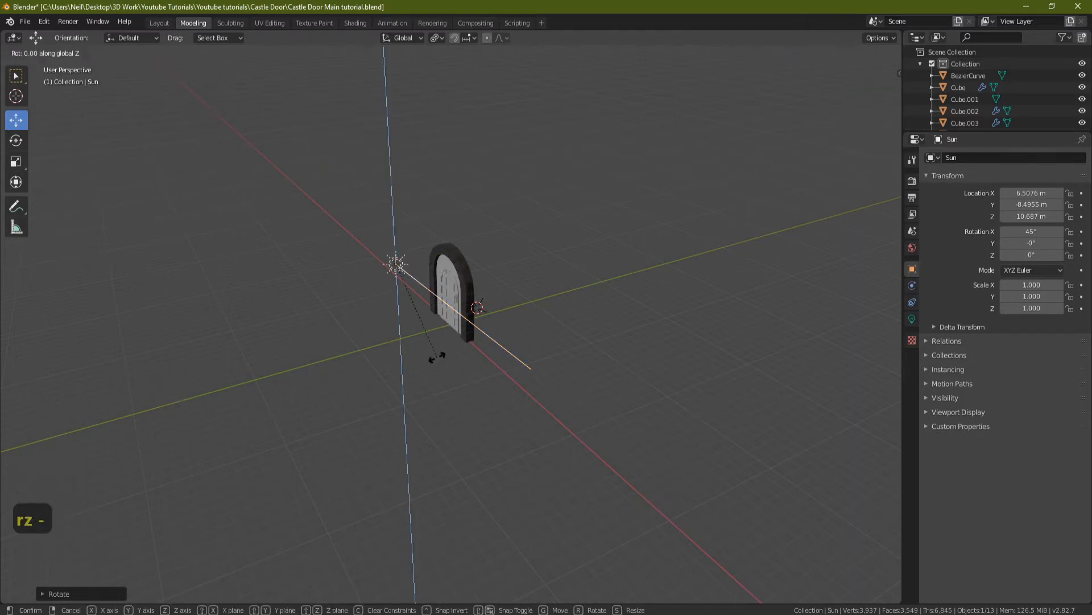
text(45)
key(Return)
Step: Move the sun along the X axis to about -8.5 m and check the lighting on the door and arch
scroll(437, 357, down, 5)
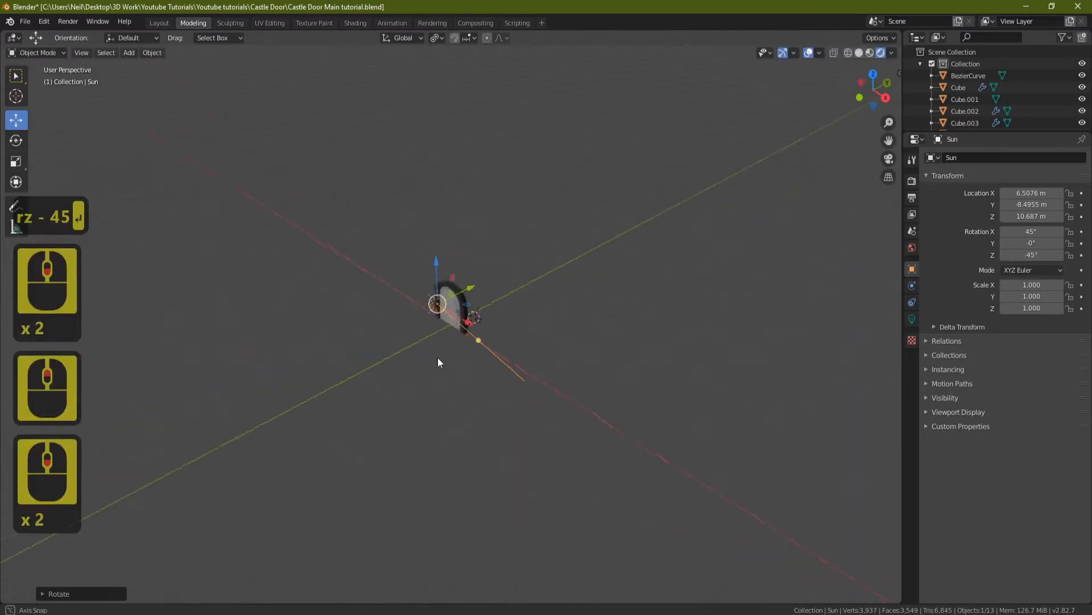
scroll(574, 335, up, 4)
drag(549, 287, 435, 300)
scroll(473, 261, up, 6)
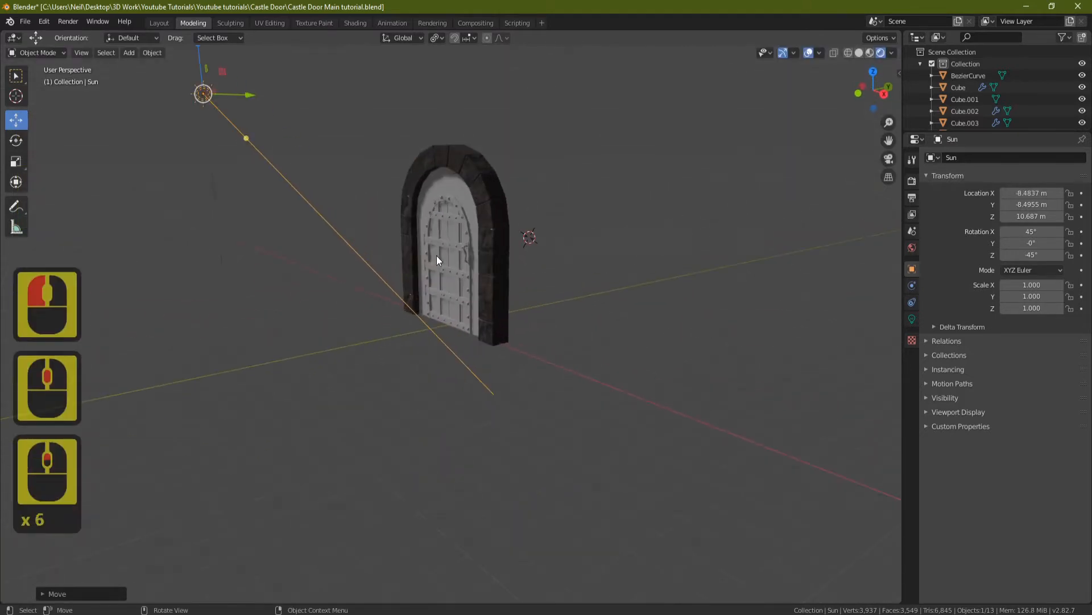
scroll(436, 255, up, 1)
scroll(422, 296, up, 3)
shift+middle_drag(432, 271, 494, 279)
scroll(503, 282, up, 2)
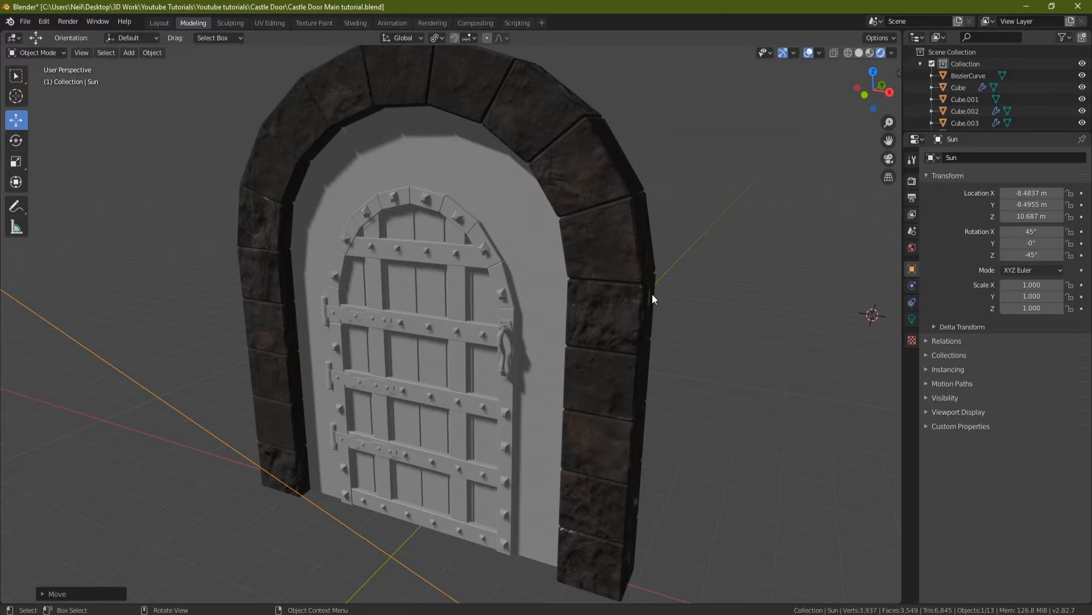
Step: In the Shading workspace, select the stone arch and inspect its lit surface up close
click(352, 22)
click(588, 141)
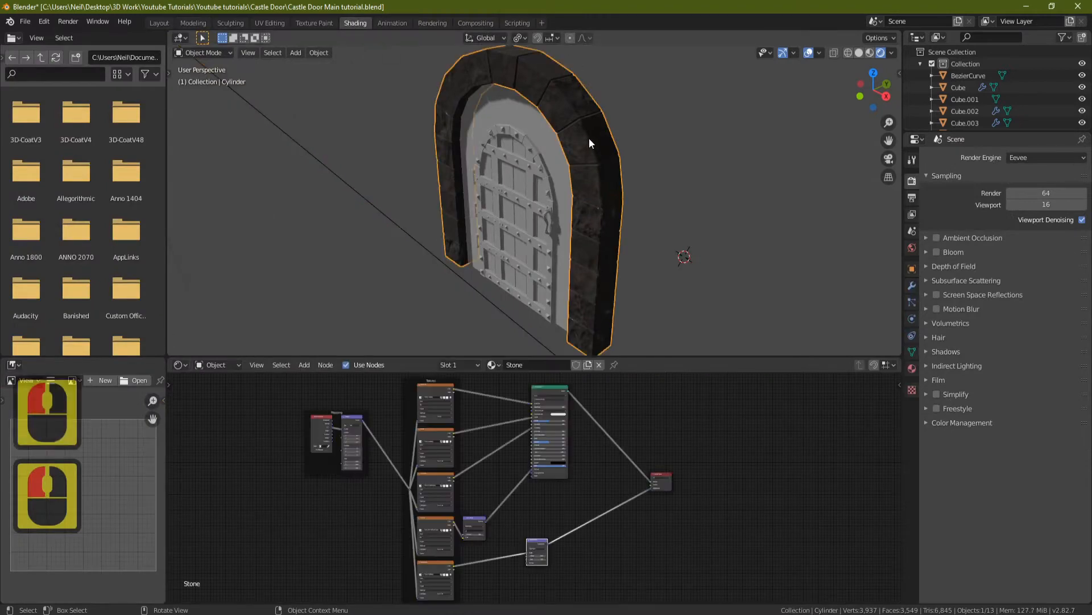
middle_drag(621, 263, 673, 244)
scroll(668, 199, up, 3)
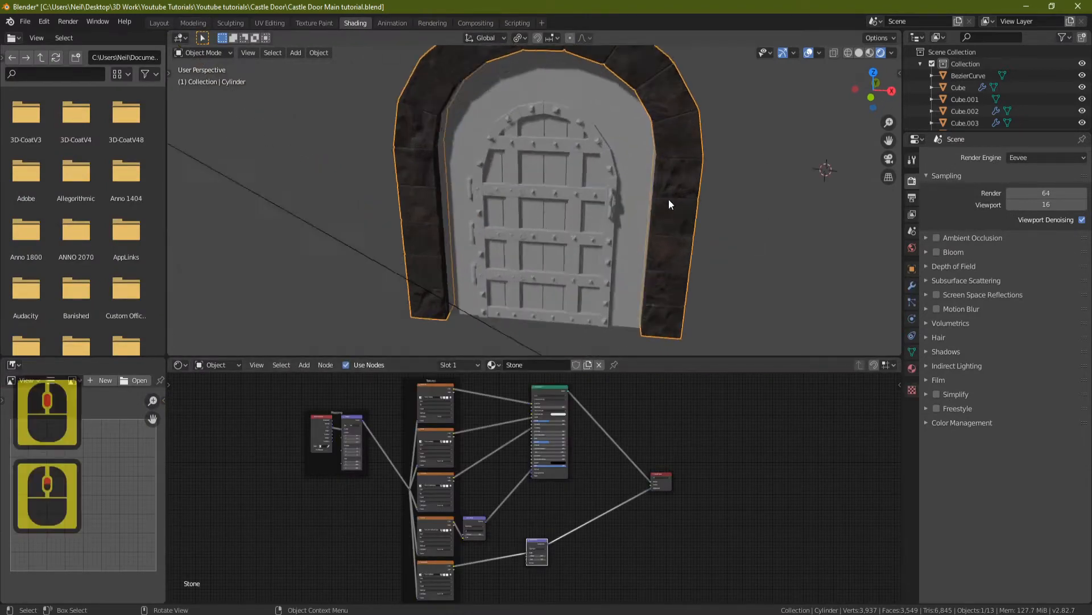
middle_drag(800, 255, 667, 218)
scroll(662, 230, up, 1)
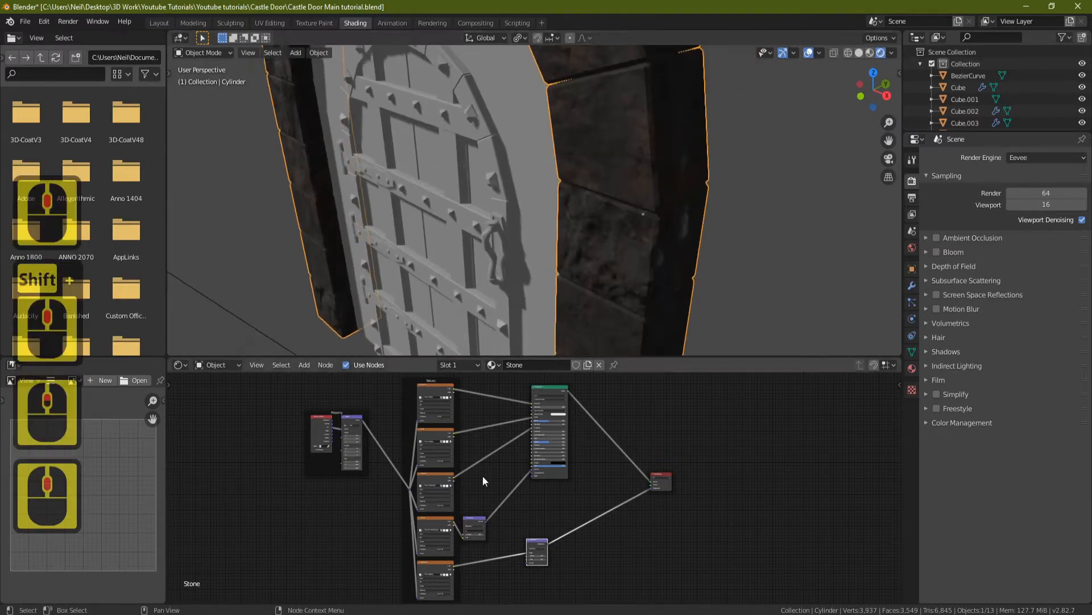
Step: Examine the Stone material's node tree, from the Mapping and texture nodes to the Principled BSDF, Normal Map and Displacement nodes
scroll(480, 459, up, 6)
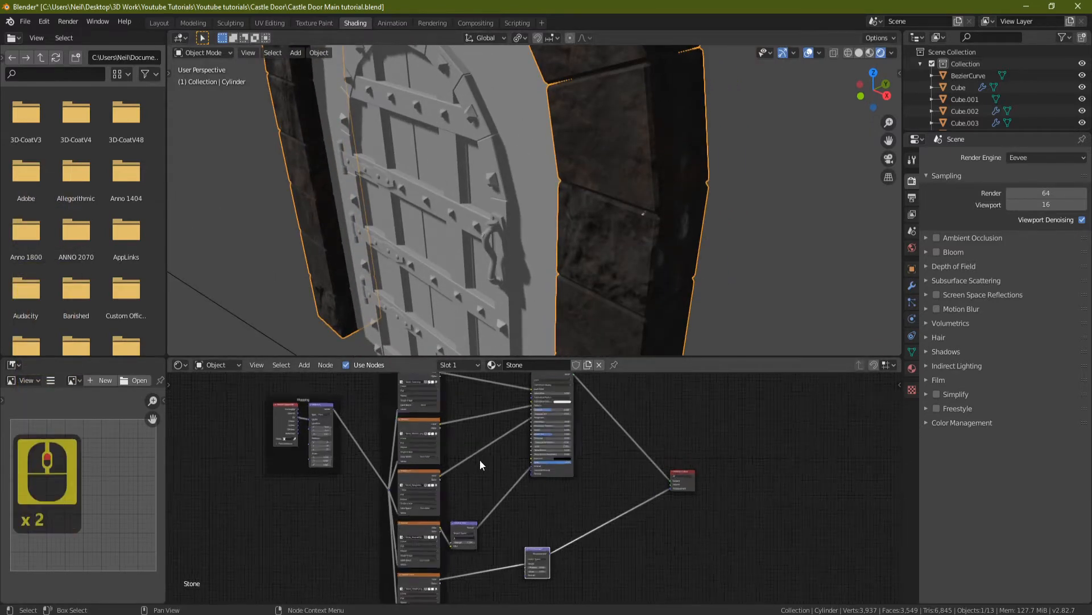
scroll(450, 463, up, 4)
middle_drag(417, 449, 524, 442)
scroll(462, 462, down, 5)
scroll(488, 460, down, 3)
scroll(523, 442, down, 2)
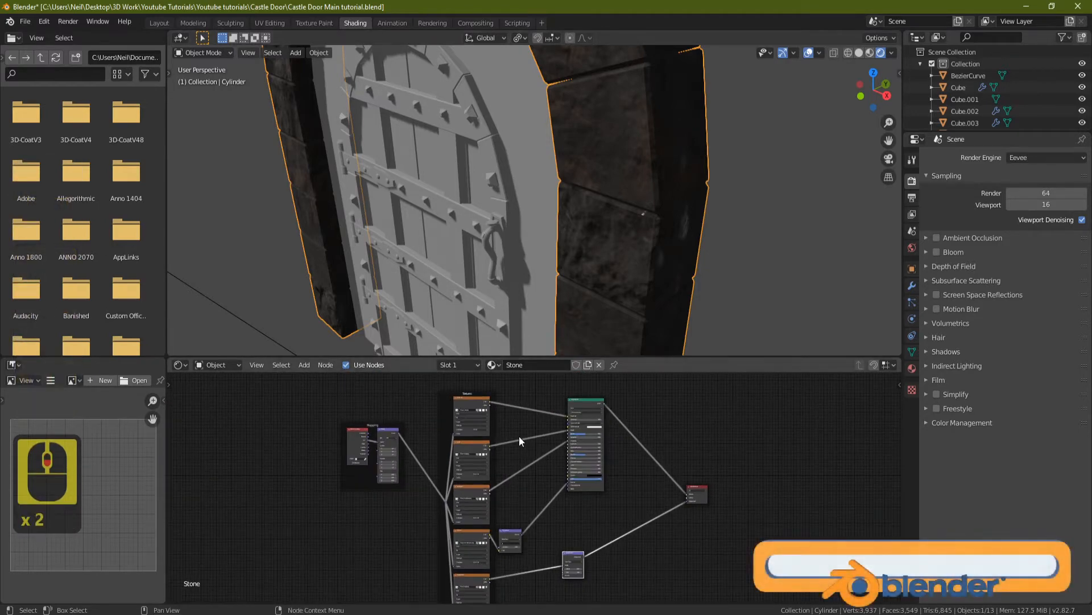
scroll(495, 412, up, 3)
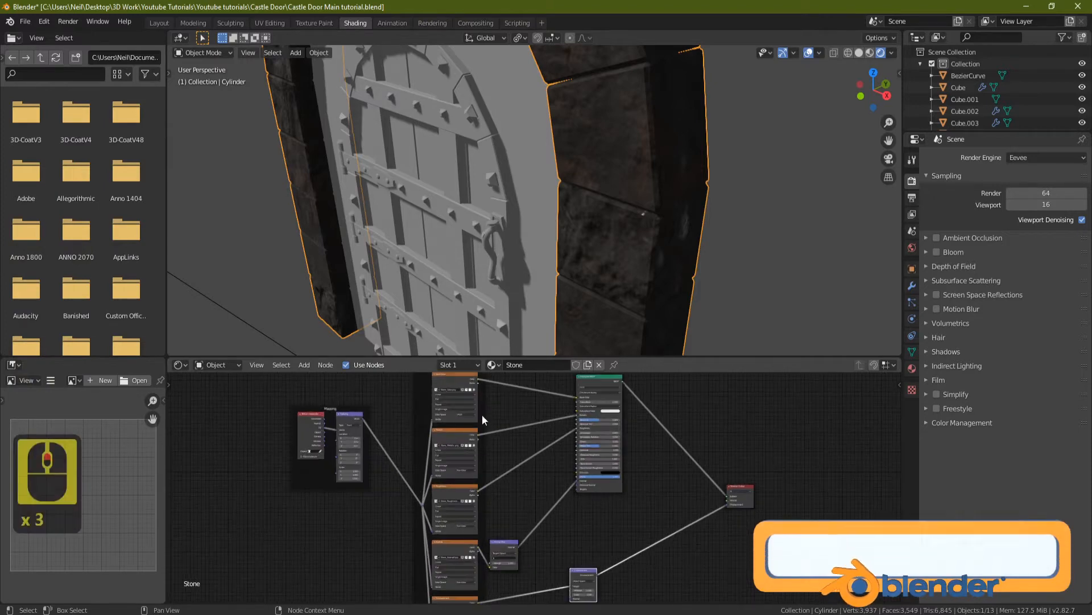
middle_drag(483, 415, 489, 472)
scroll(449, 431, up, 6)
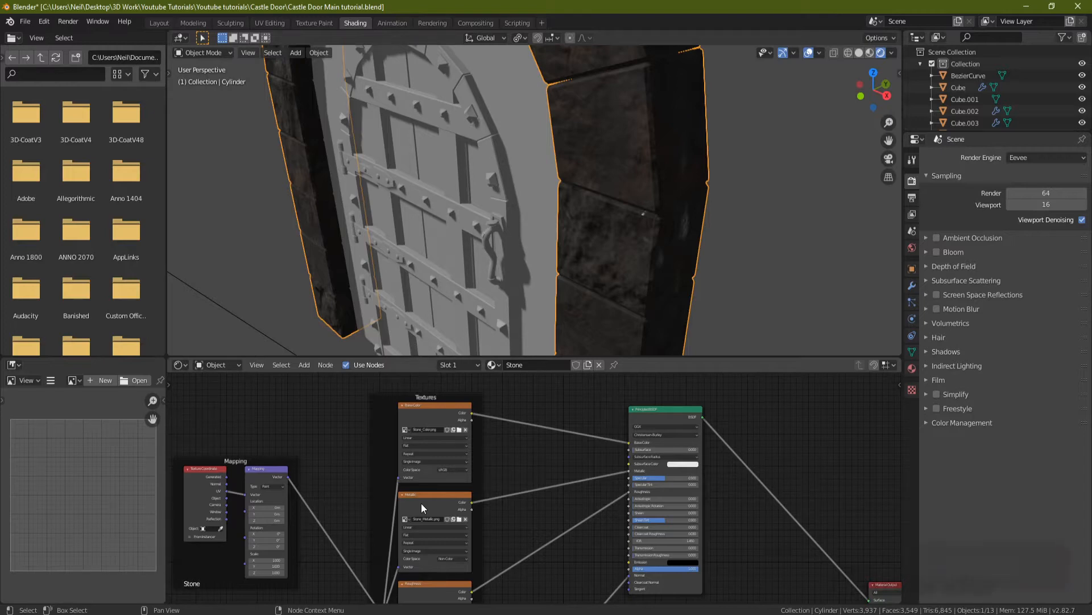
middle_drag(517, 565, 508, 443)
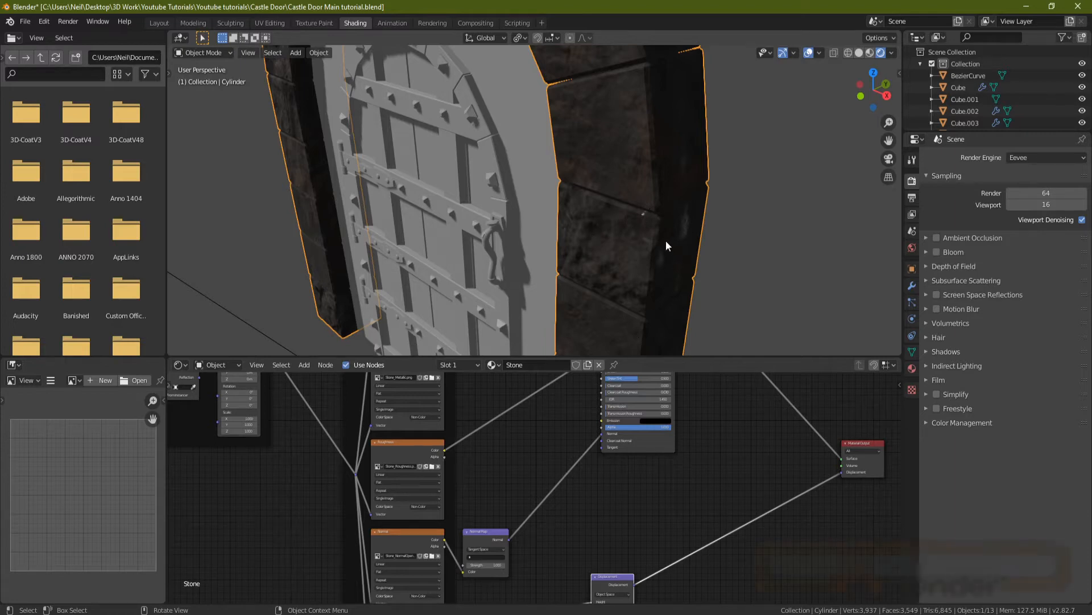
middle_drag(458, 490, 407, 448)
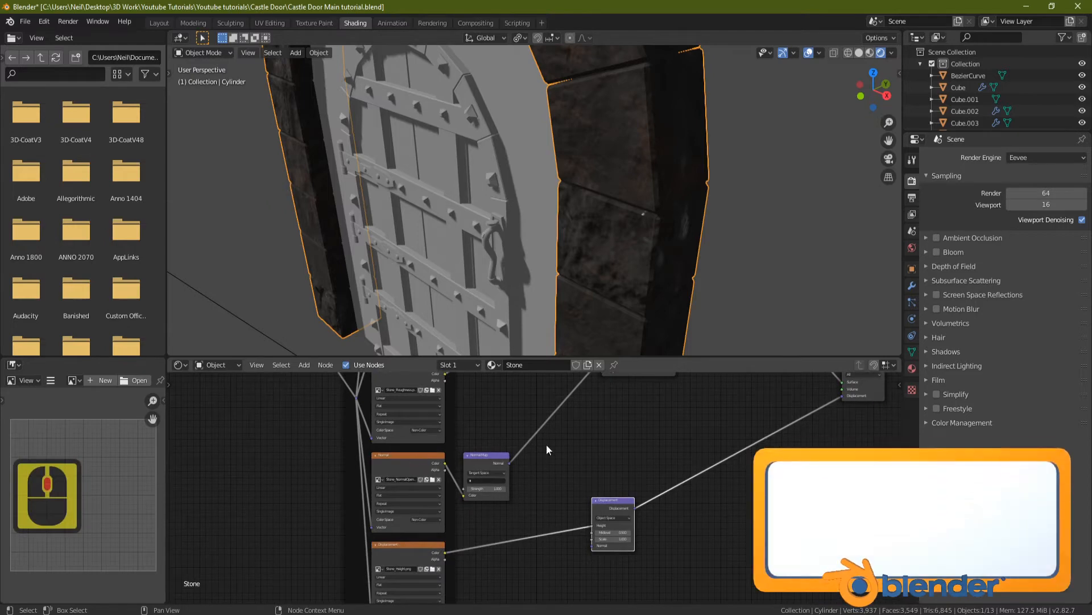
Step: Try a Normal Map strength of 7.9 on the stone arch's material, and undo it
middle_drag(581, 329, 748, 199)
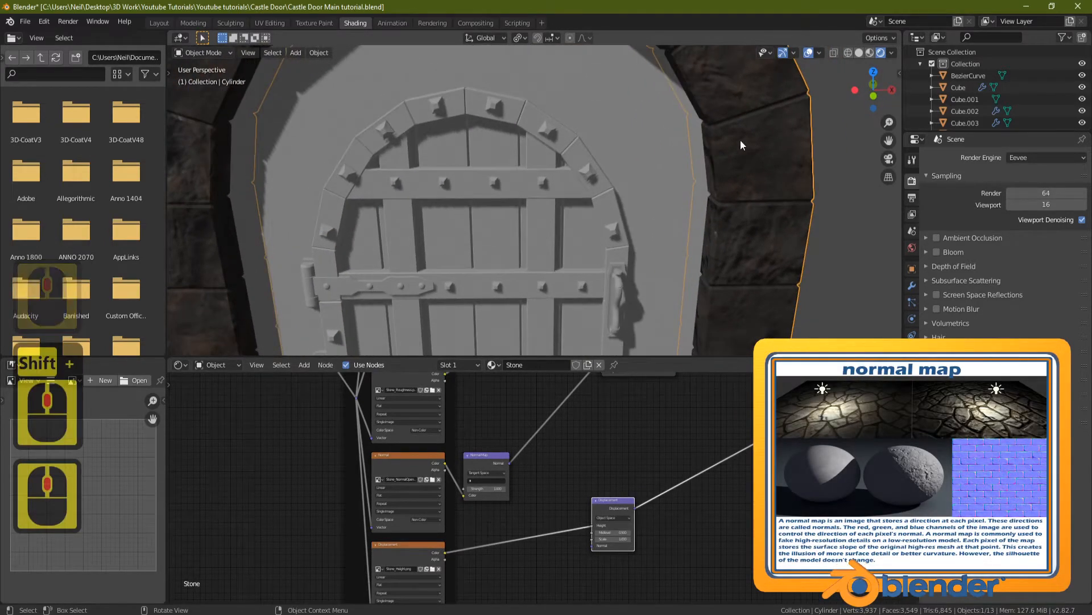
middle_drag(737, 312, 594, 100)
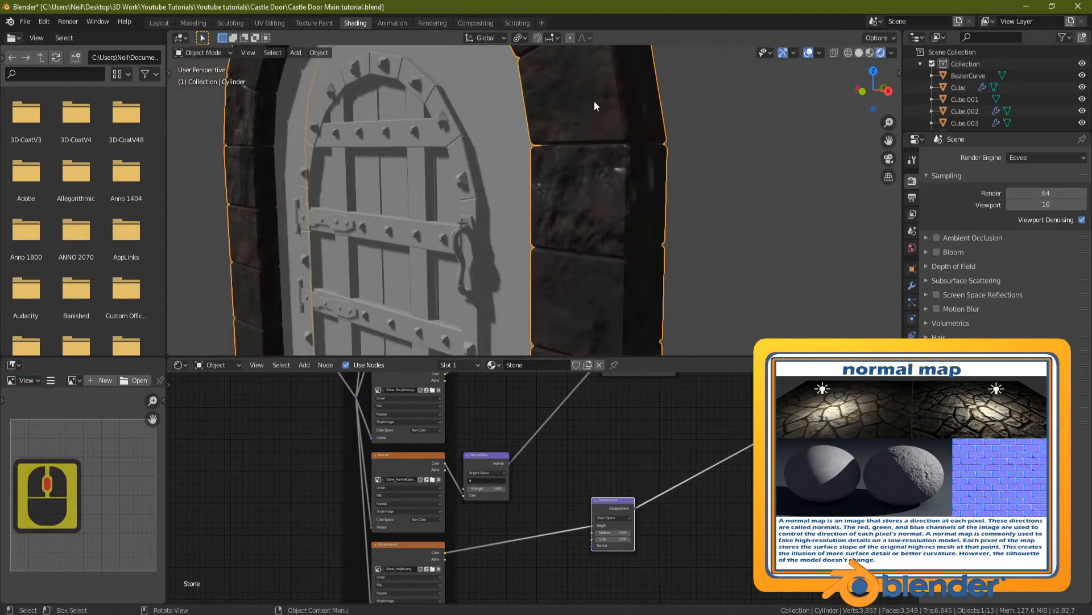
middle_drag(601, 223, 590, 257)
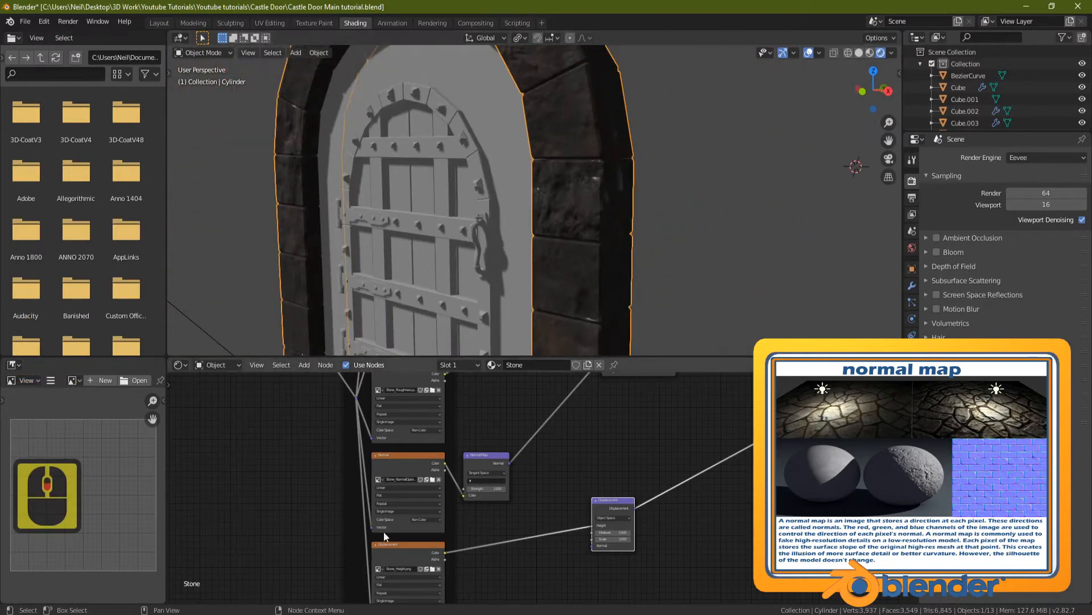
scroll(494, 488, up, 6)
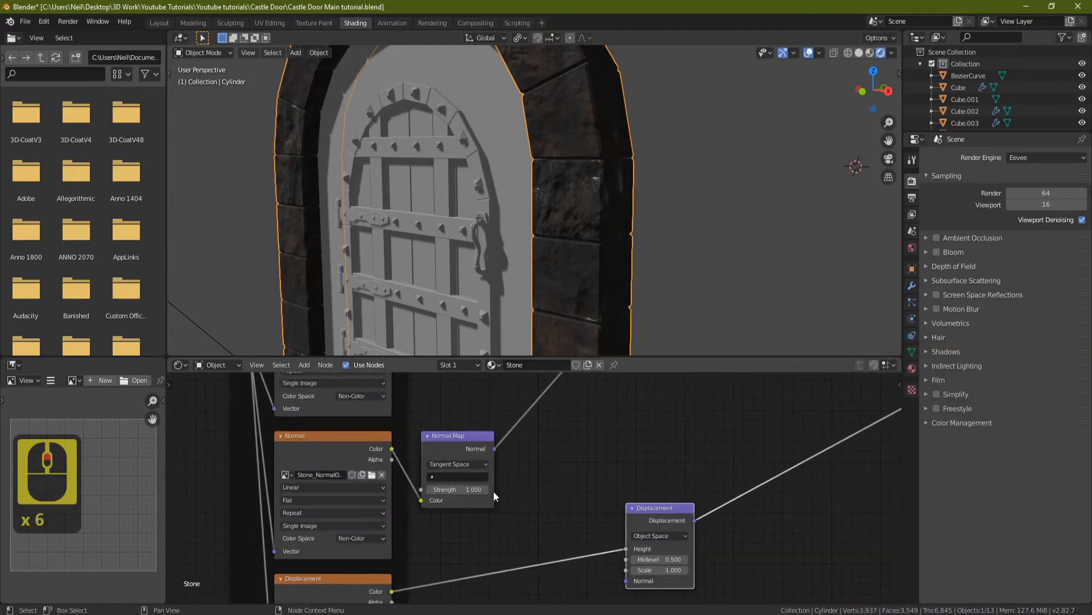
drag(449, 489, 490, 489)
middle_drag(557, 88, 672, 159)
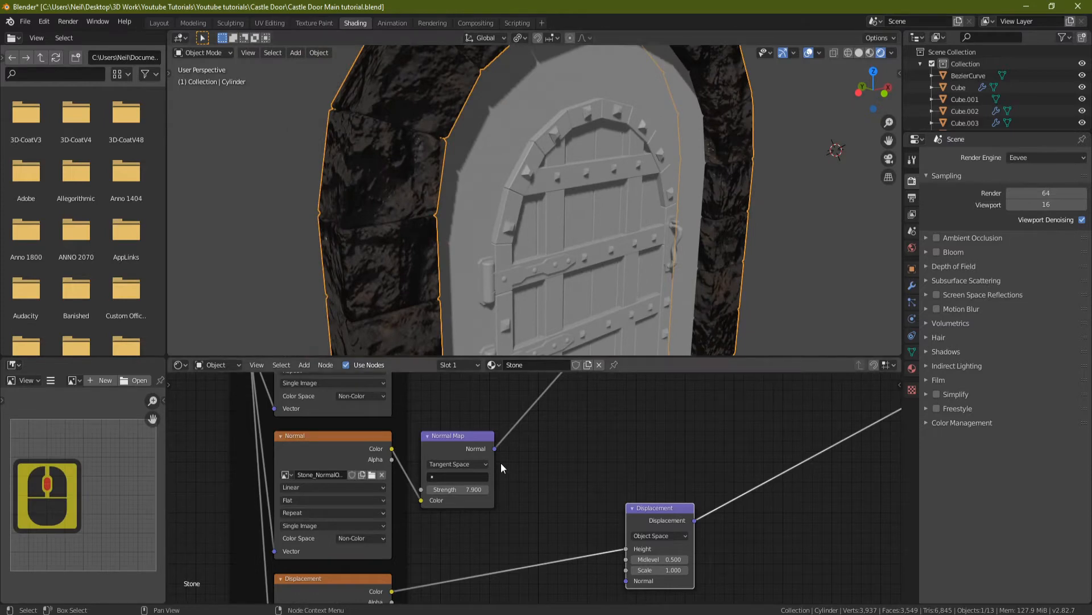
key(ctrl+z)
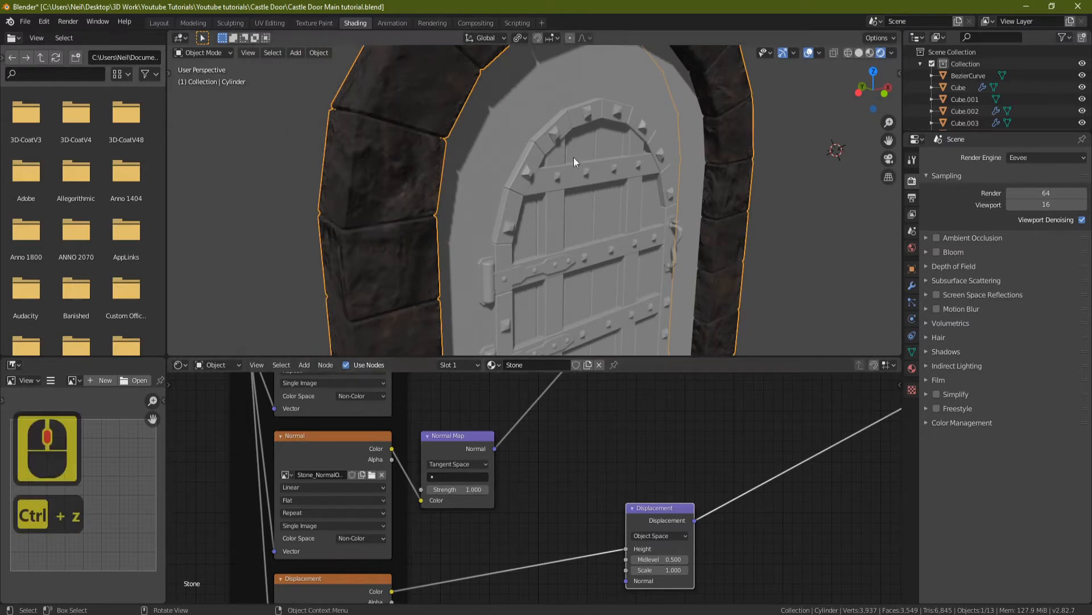
Step: Try a higher Midlevel and a Scale of 3.3 on the Displacement node, and undo both changes
middle_drag(558, 341, 654, 189)
scroll(559, 479, down, 3)
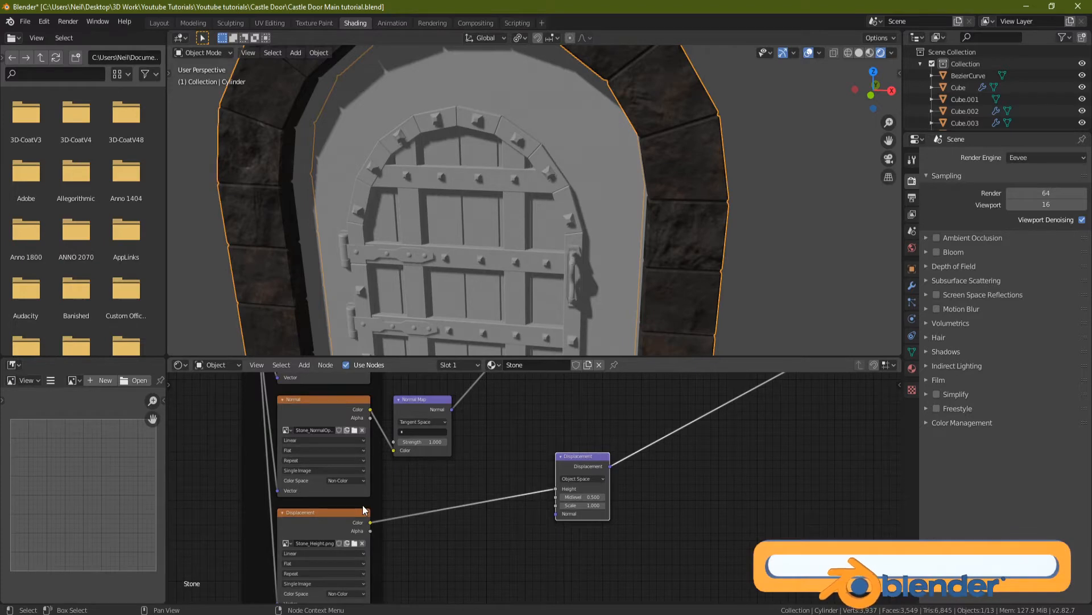
drag(582, 506, 566, 506)
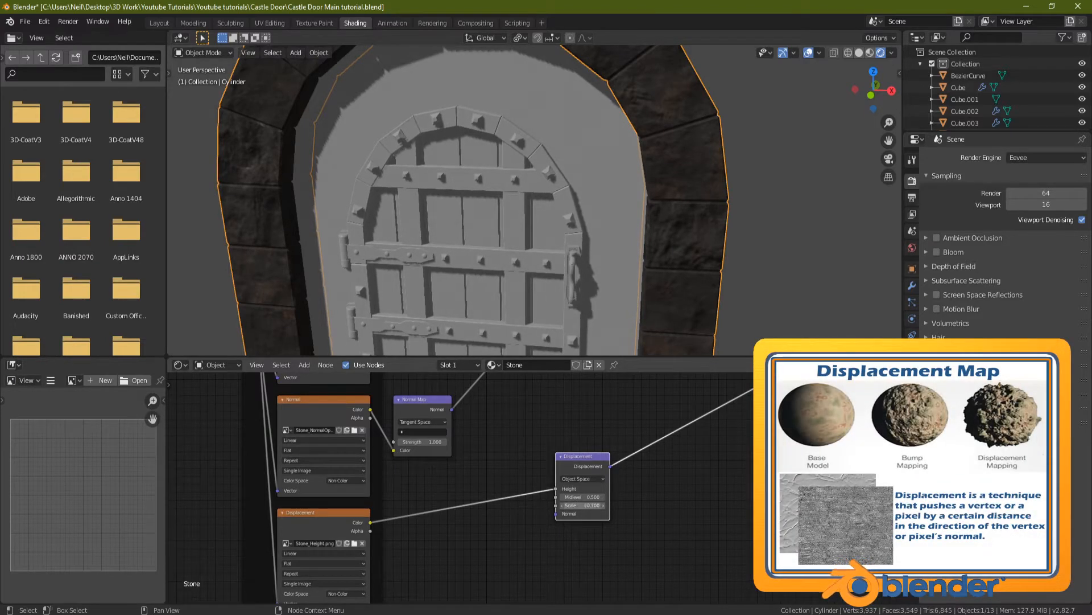
mouse_move(581, 505)
mouse_down()
mouse_move(603, 498)
mouse_move(564, 496)
mouse_up()
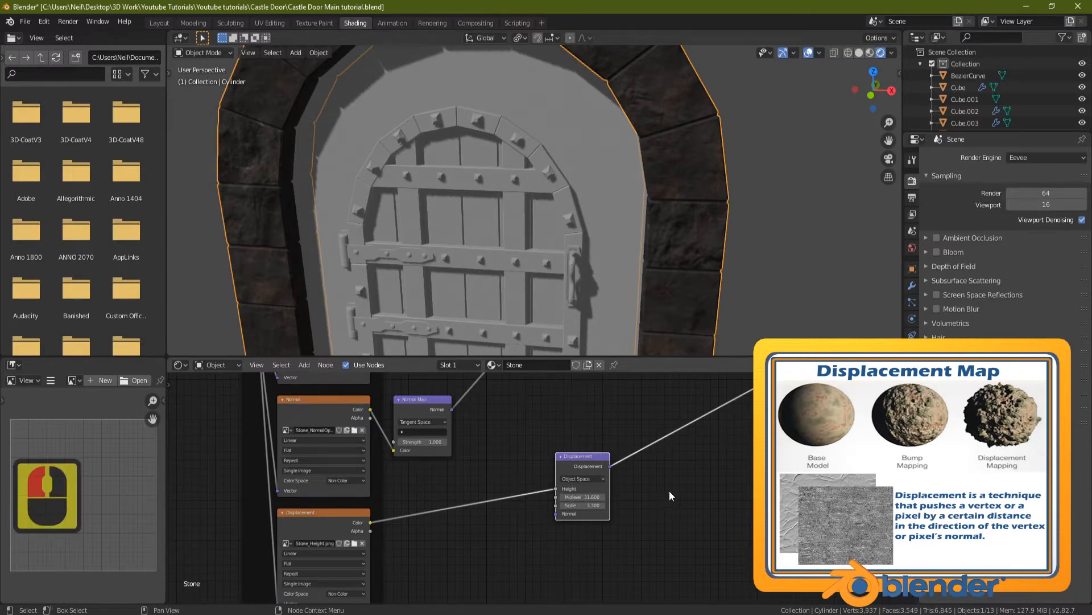
key(ctrl+z)
key(ctrl+z)
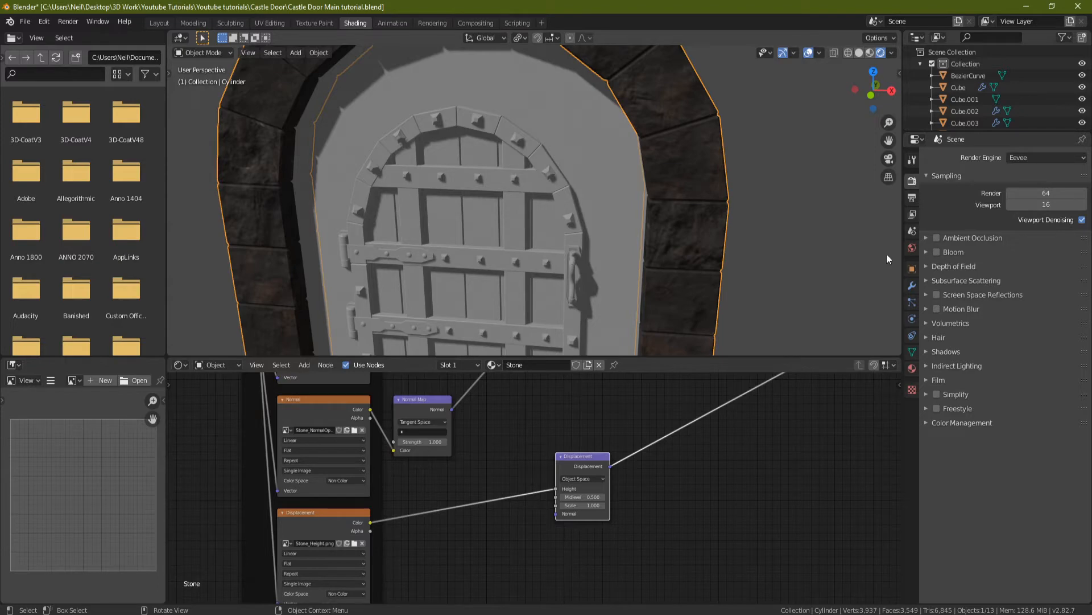
Step: Look at the modifiers available for the stone arch and the texture connections into the Principled BSDF node
click(912, 285)
click(971, 161)
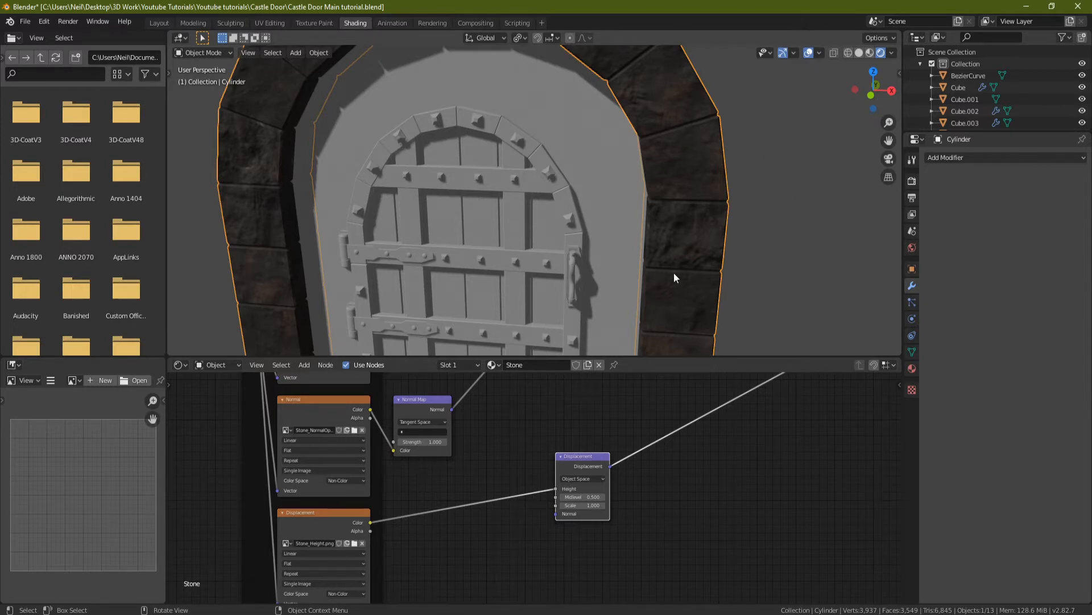
middle_drag(530, 426, 484, 490)
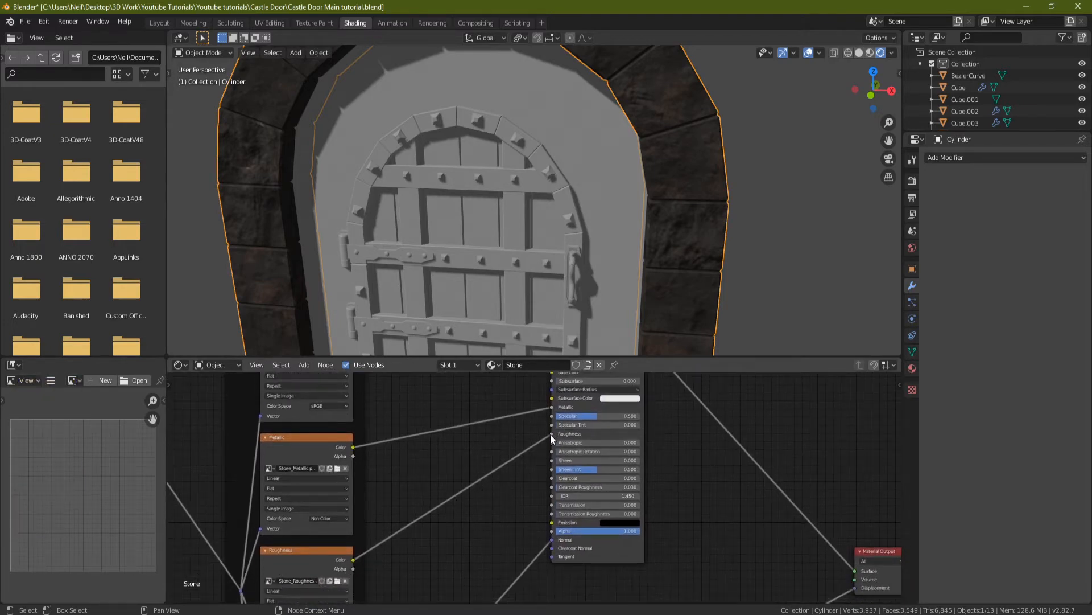
Step: Disconnect the roughness texture from the stone material's Principled BSDF node and try a Roughness of 0
drag(551, 435, 449, 479)
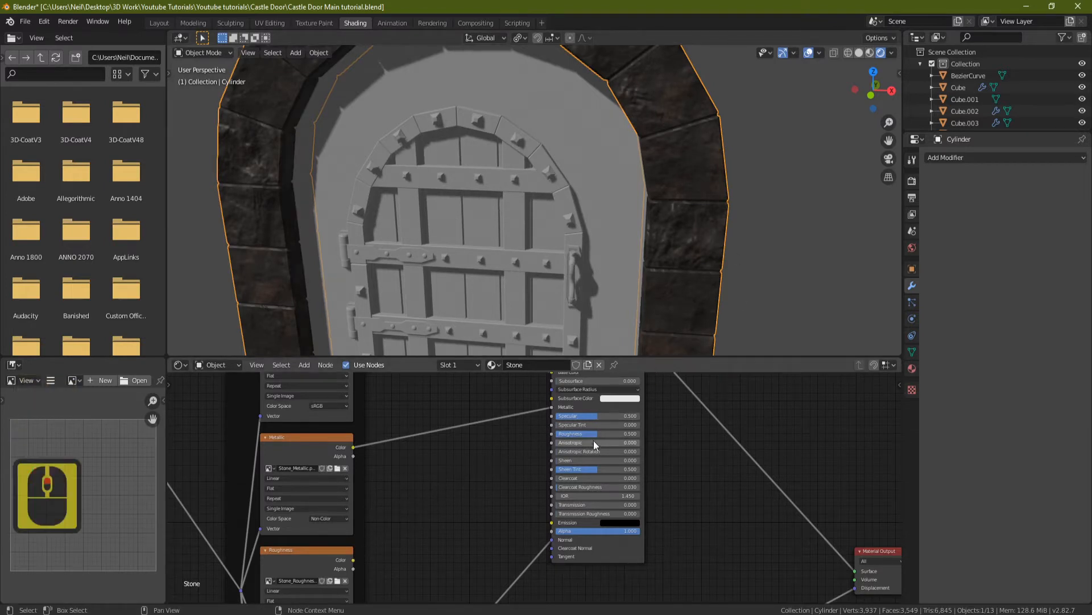
drag(595, 433, 552, 433)
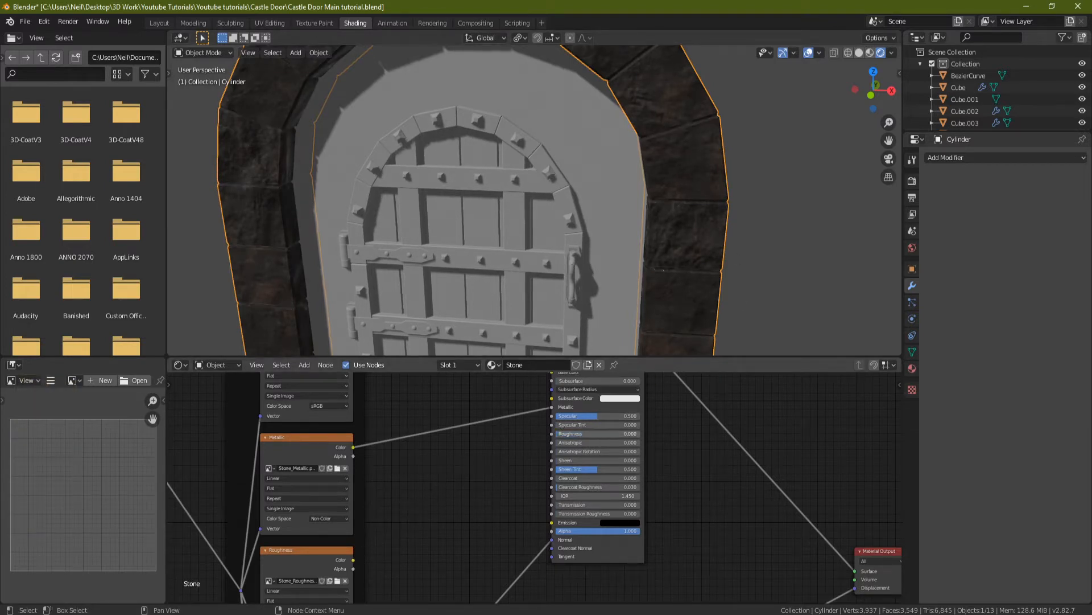
middle_drag(632, 262, 578, 240)
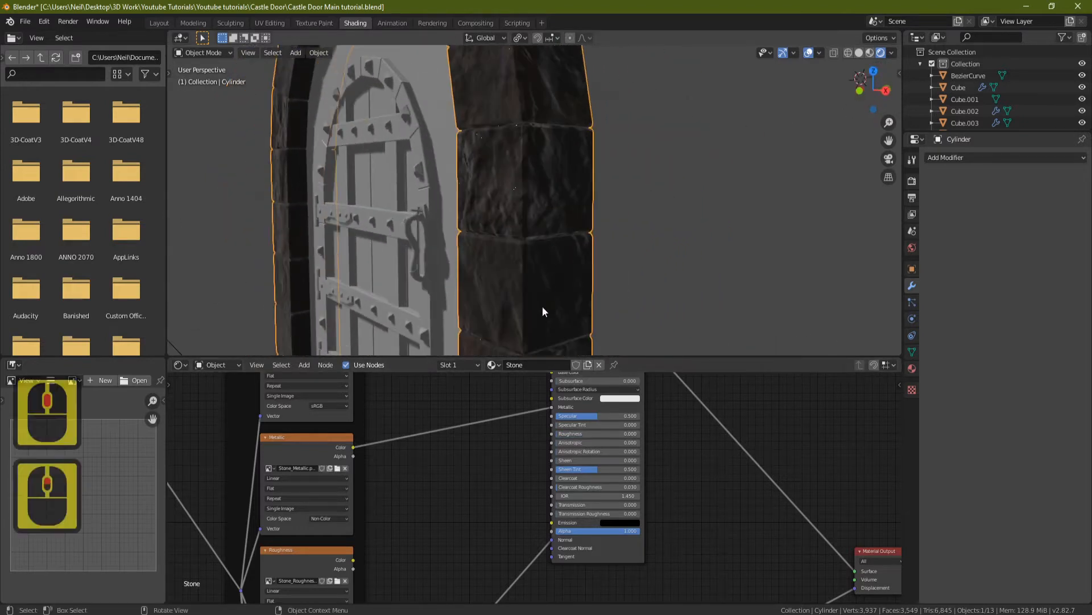
Step: Set the Principled BSDF's Roughness to 0.773 and inspect the stone arch's surface
drag(574, 434, 620, 433)
middle_drag(586, 273, 576, 227)
scroll(596, 255, down, 2)
scroll(576, 226, down, 1)
scroll(576, 226, up, 2)
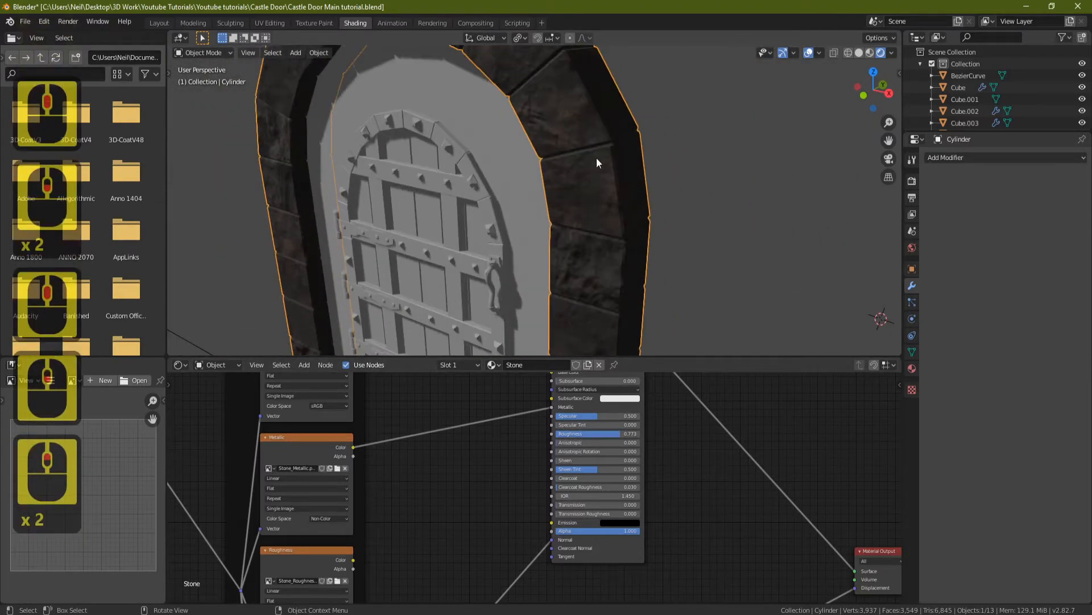
middle_drag(596, 159, 682, 183)
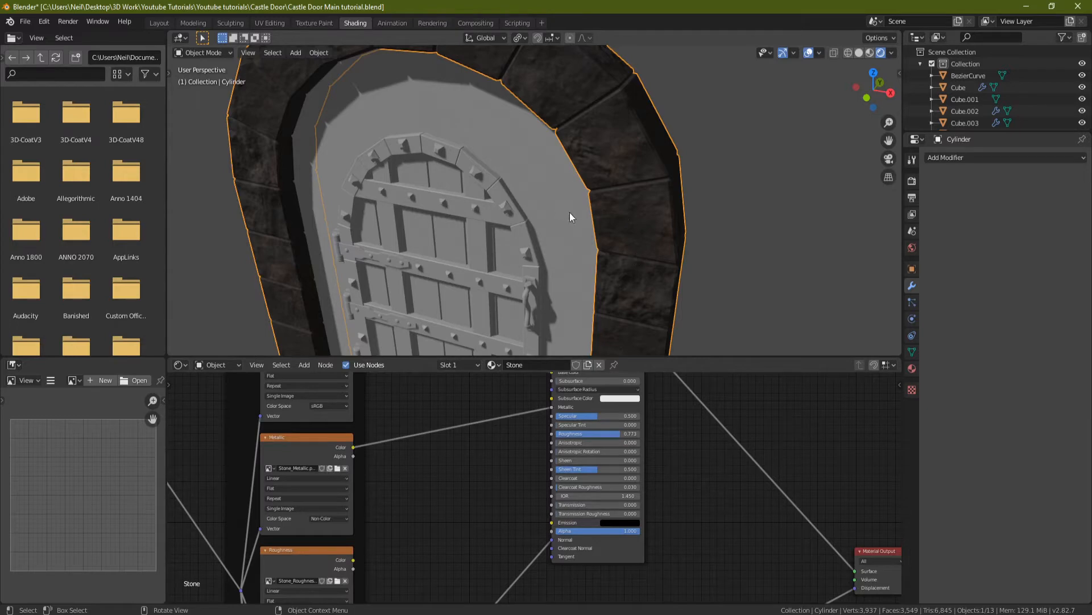
middle_drag(571, 217, 618, 217)
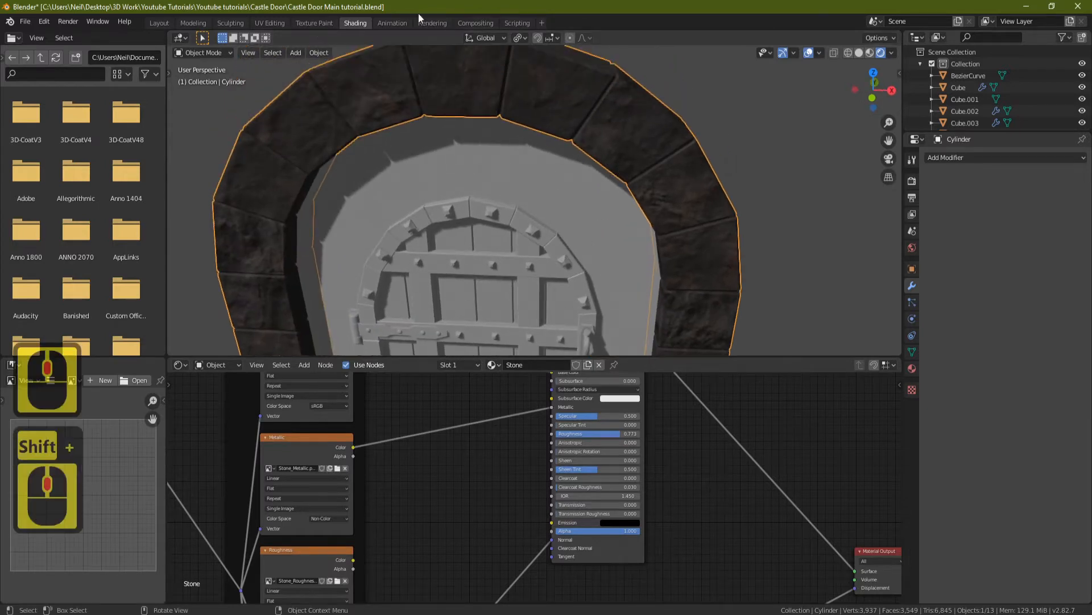
Step: In the UV Editing workspace with rendered shading, scale all of the arch's UV islands up about 1.84 times
click(266, 23)
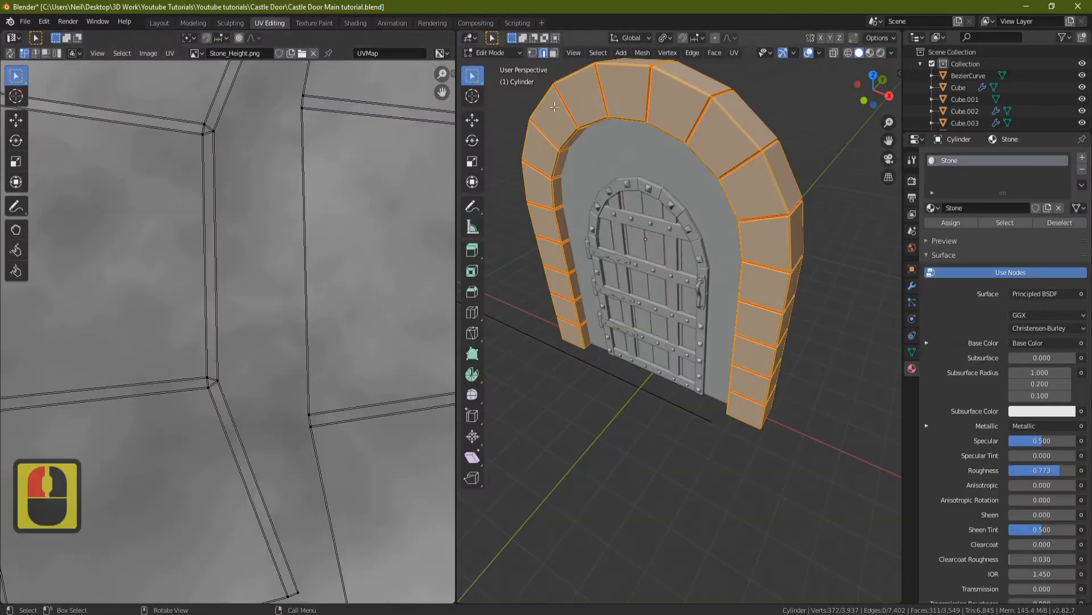
click(881, 53)
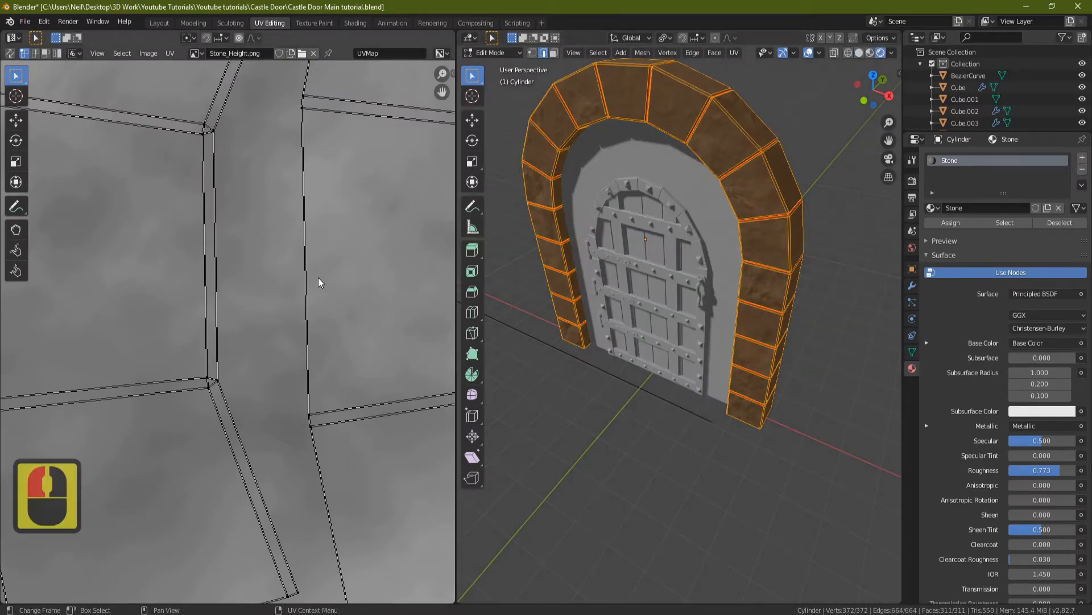
scroll(319, 281, down, 9)
key(a)
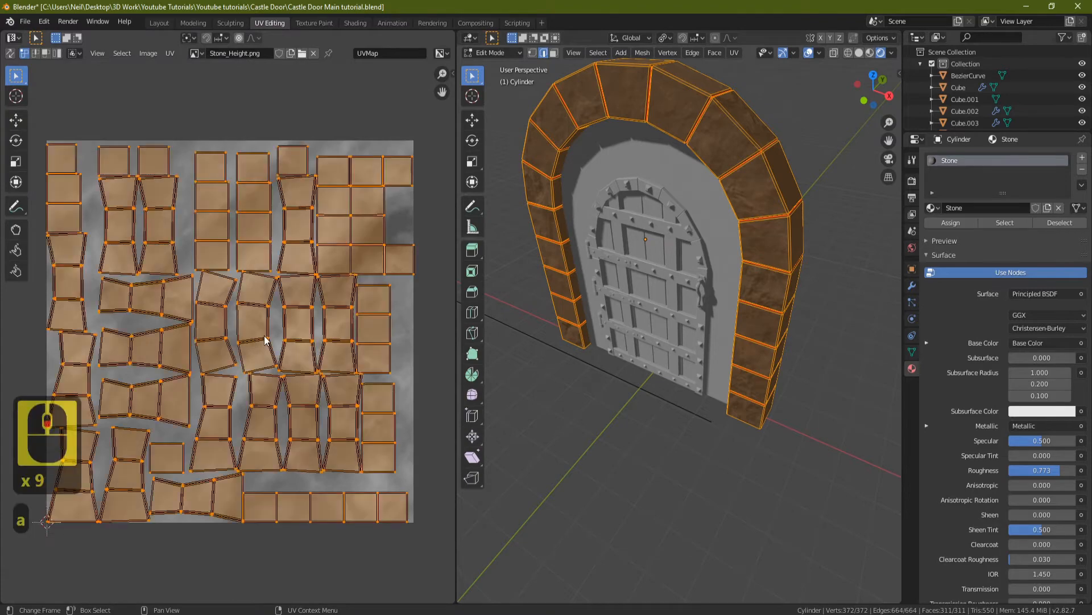
key(s)
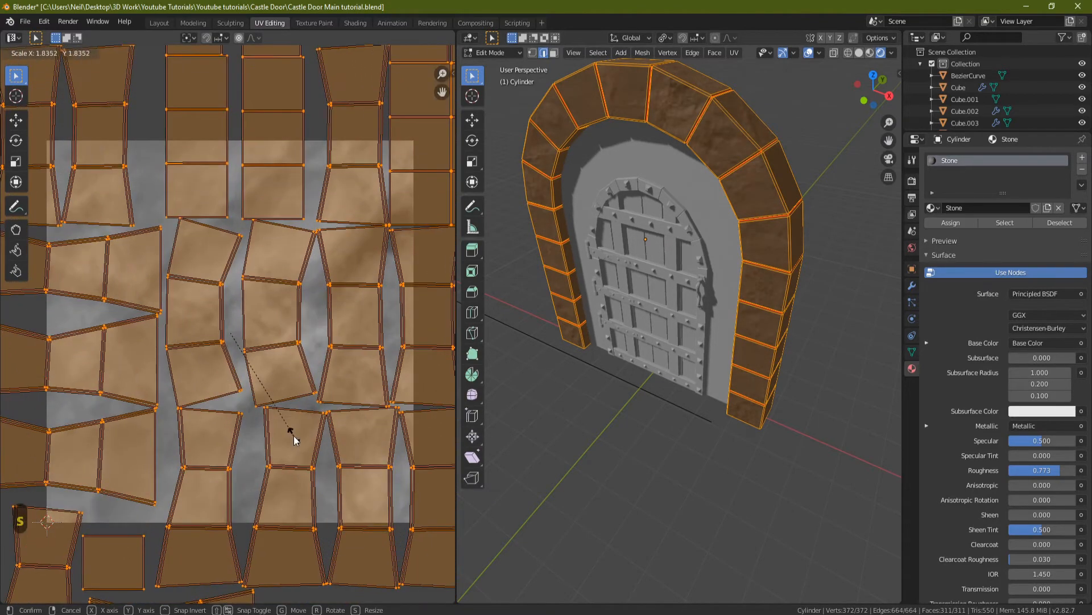
click(292, 434)
key(Tab)
middle_drag(701, 227, 702, 262)
scroll(702, 262, up, 2)
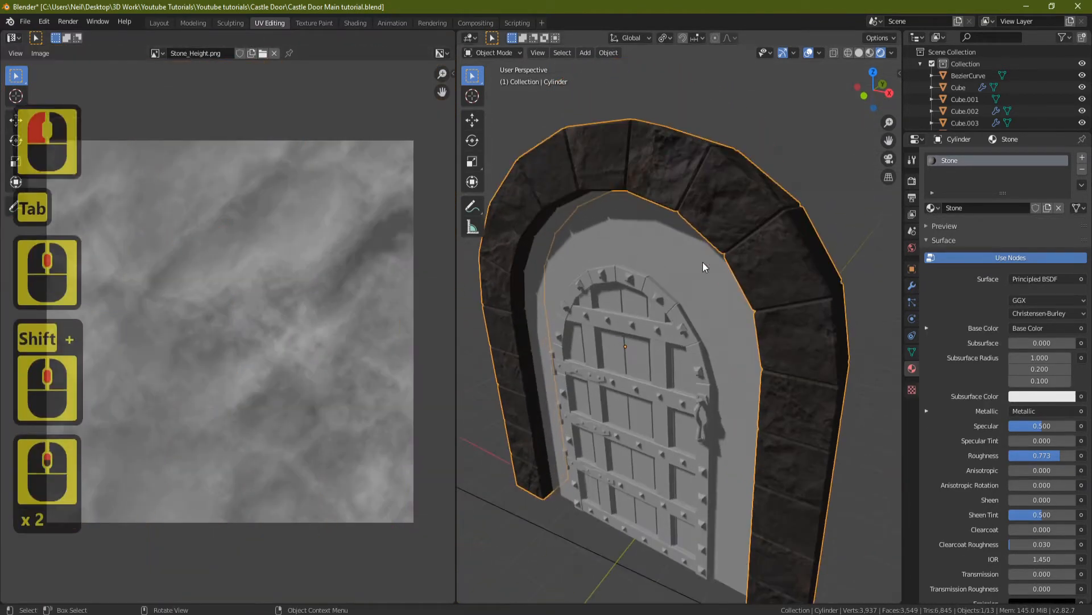
middle_drag(683, 220, 756, 207)
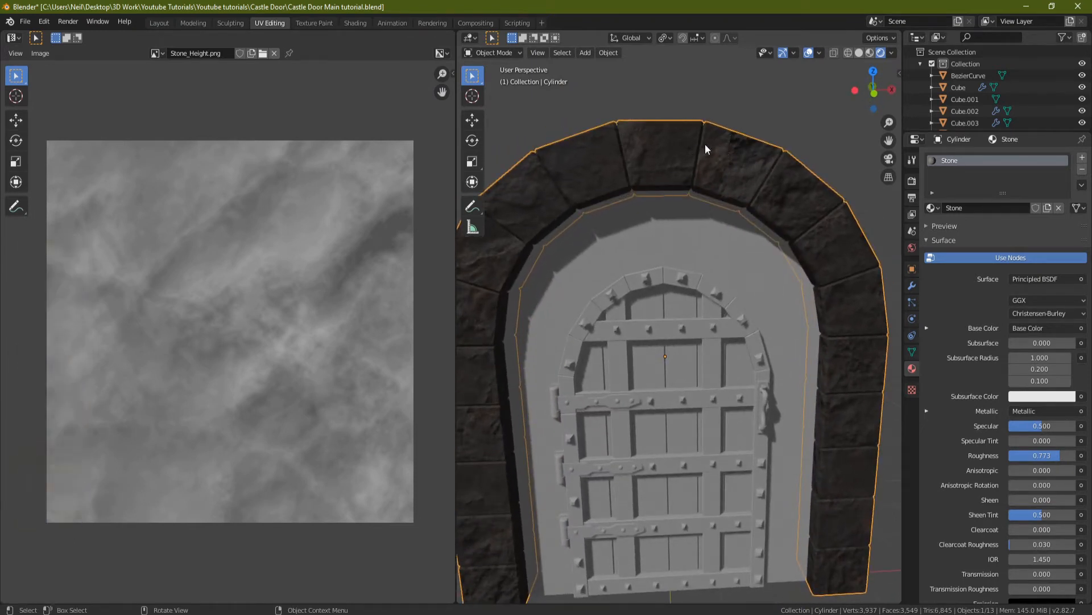
middle_drag(705, 149, 562, 464)
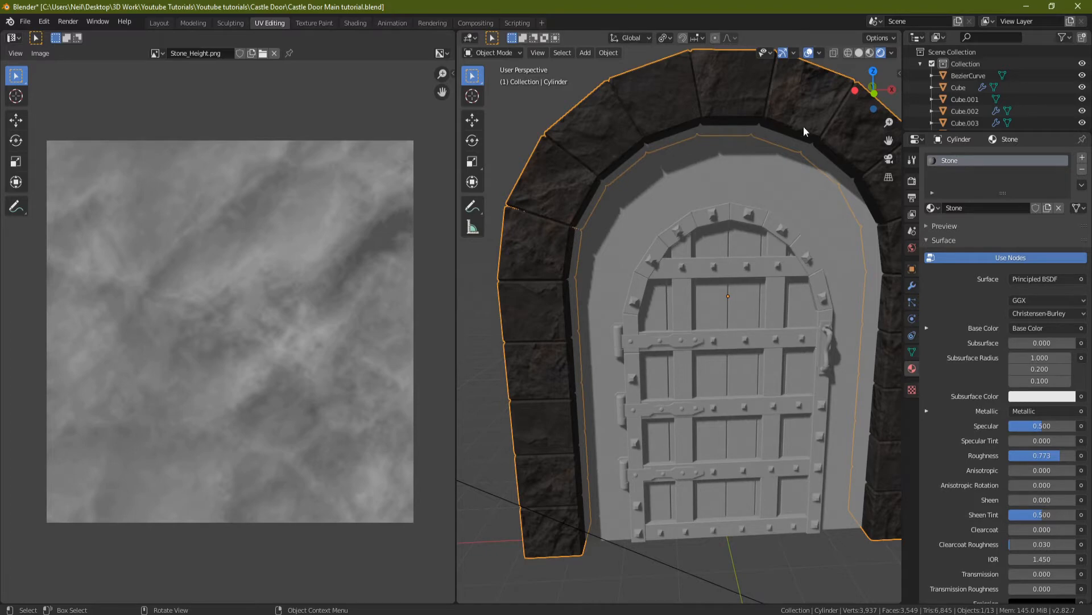
Step: Select one stone near the arch's crown and two on its lower left leg, and move their UV islands down over the texture
key(Tab)
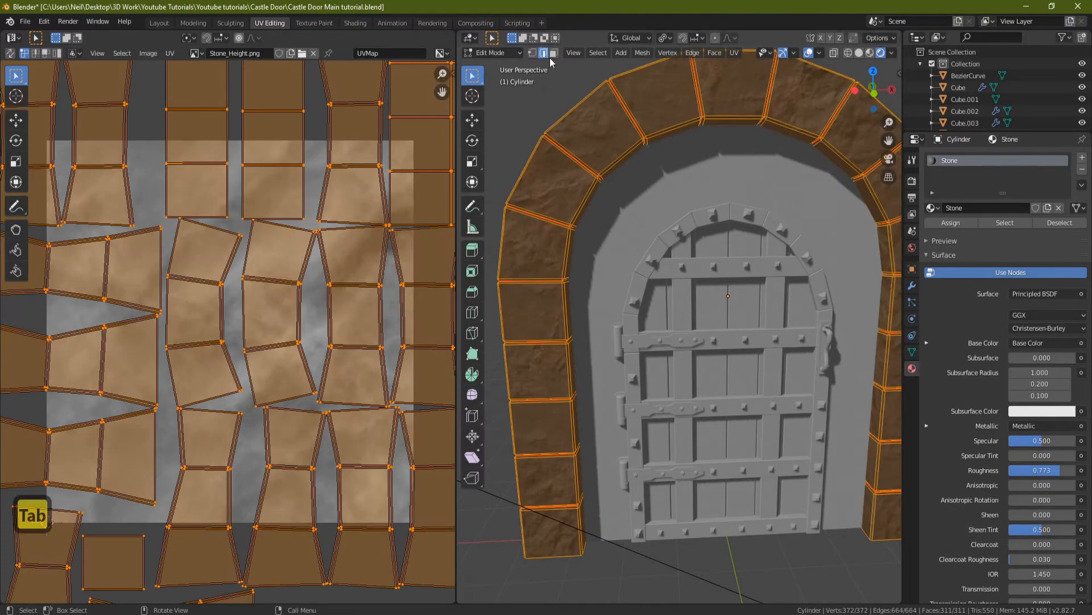
click(543, 55)
click(805, 105)
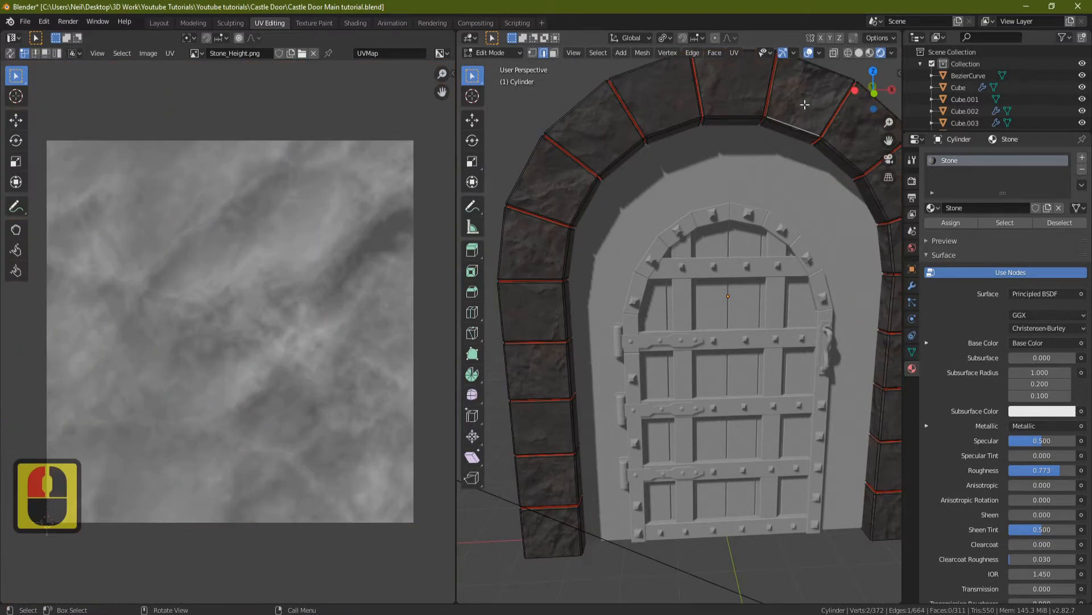
key(ctrl+l)
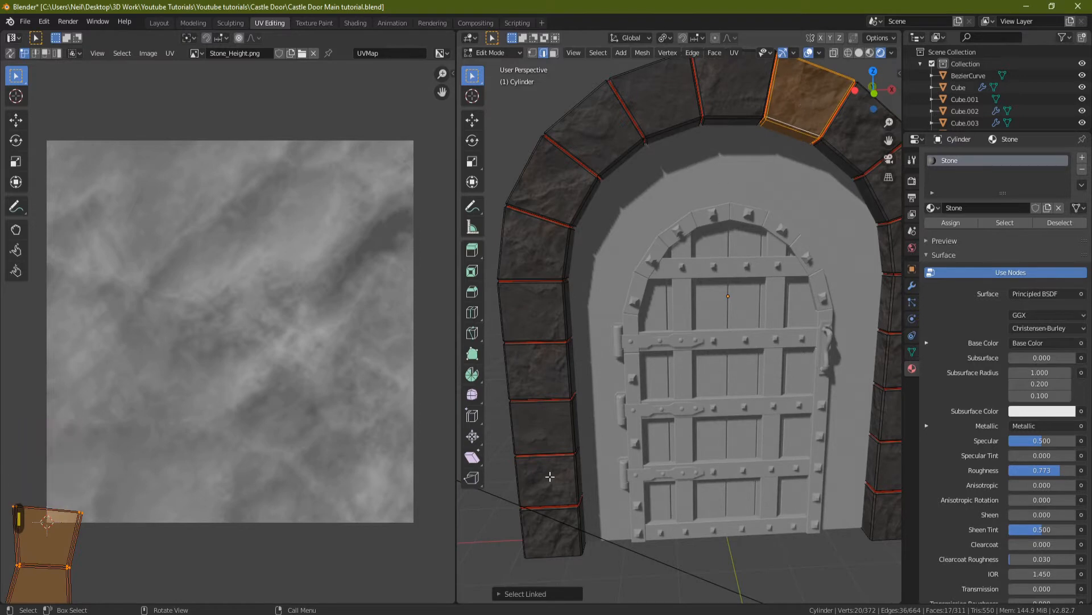
key(l)
key(l)
middle_drag(556, 427, 681, 334)
shift+middle_drag(762, 375, 603, 330)
scroll(230, 297, down, 4)
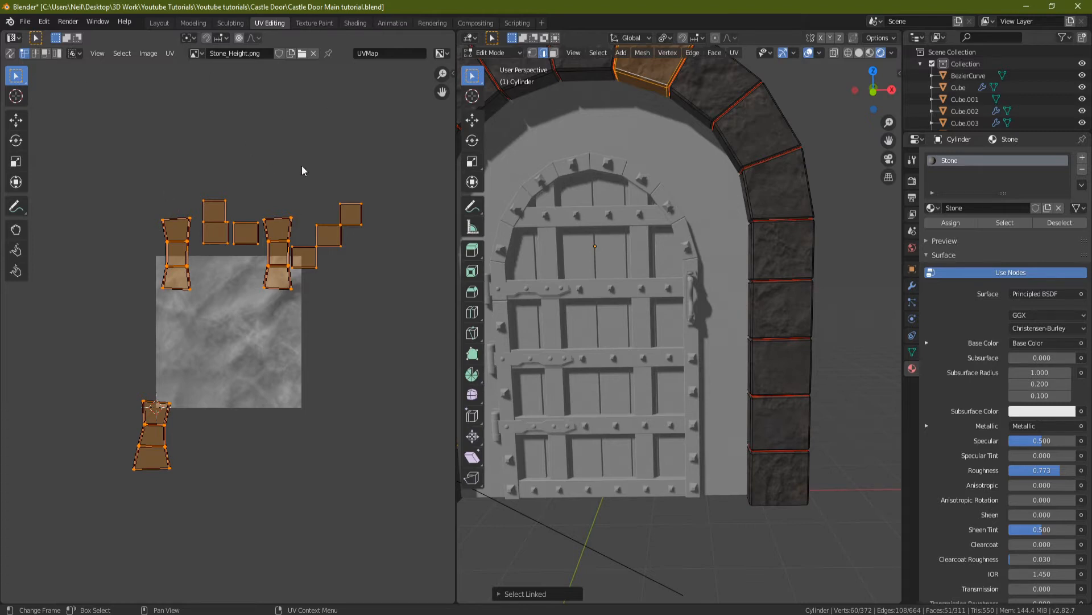
key(g)
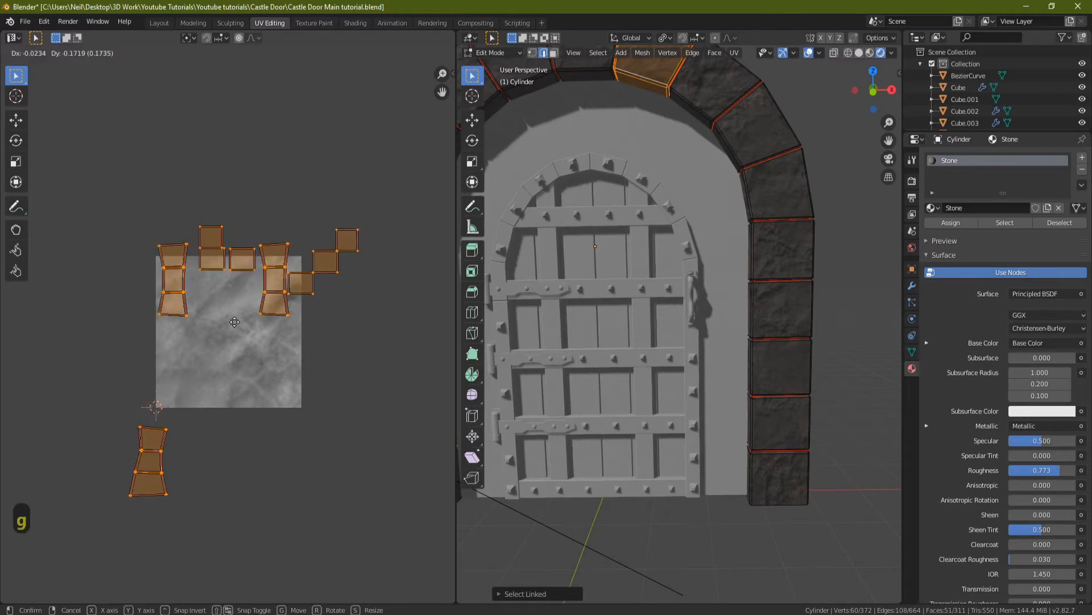
click(291, 329)
Step: Move the three square UV islands outside the texture's right edge onto the stone image, together with the tall lower island
click(308, 340)
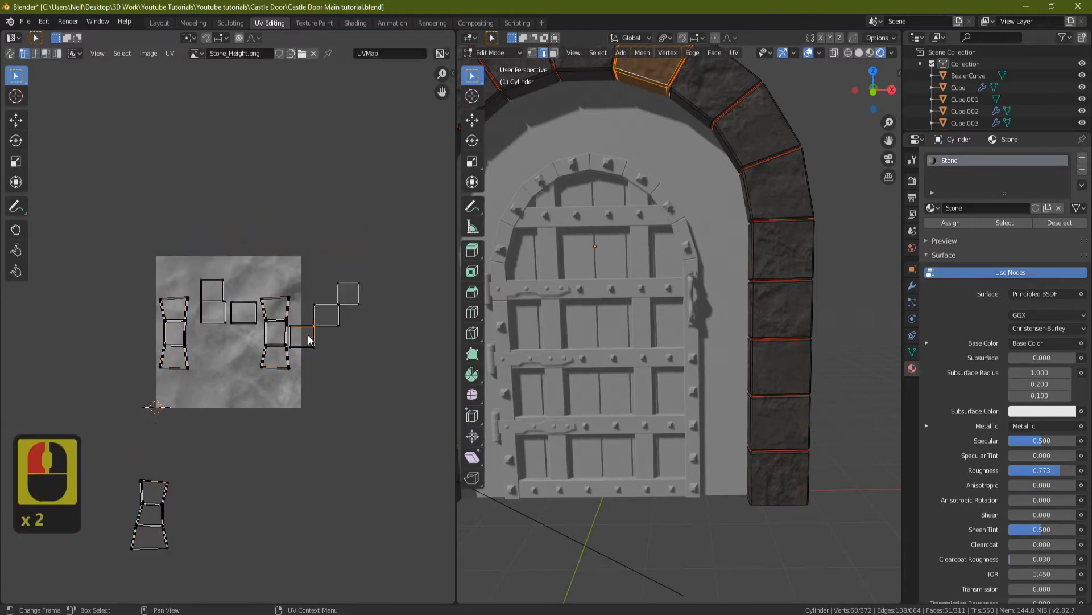
key(l)
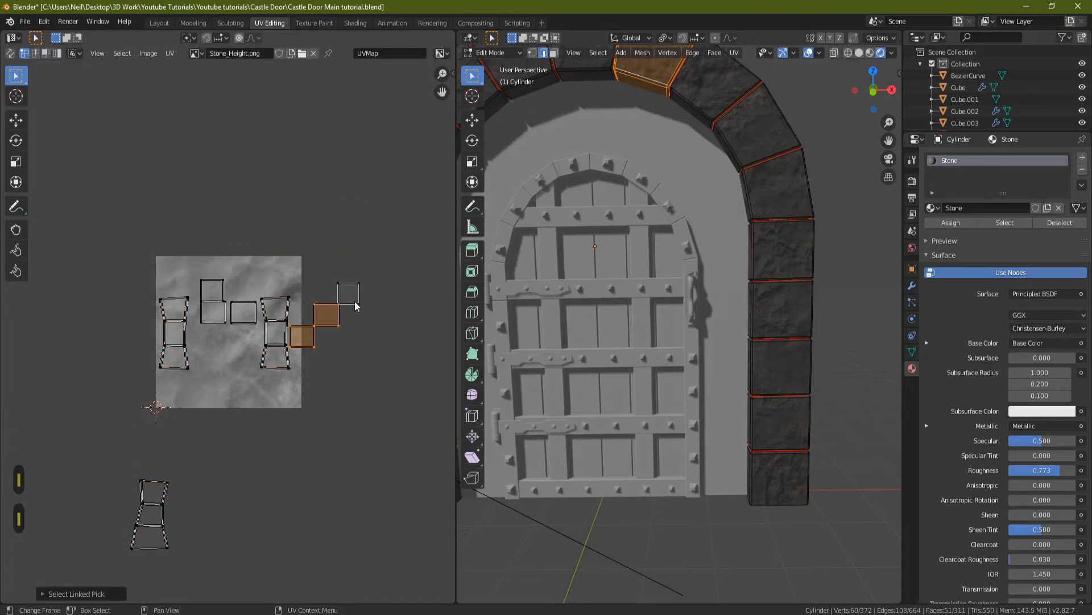
key(l)
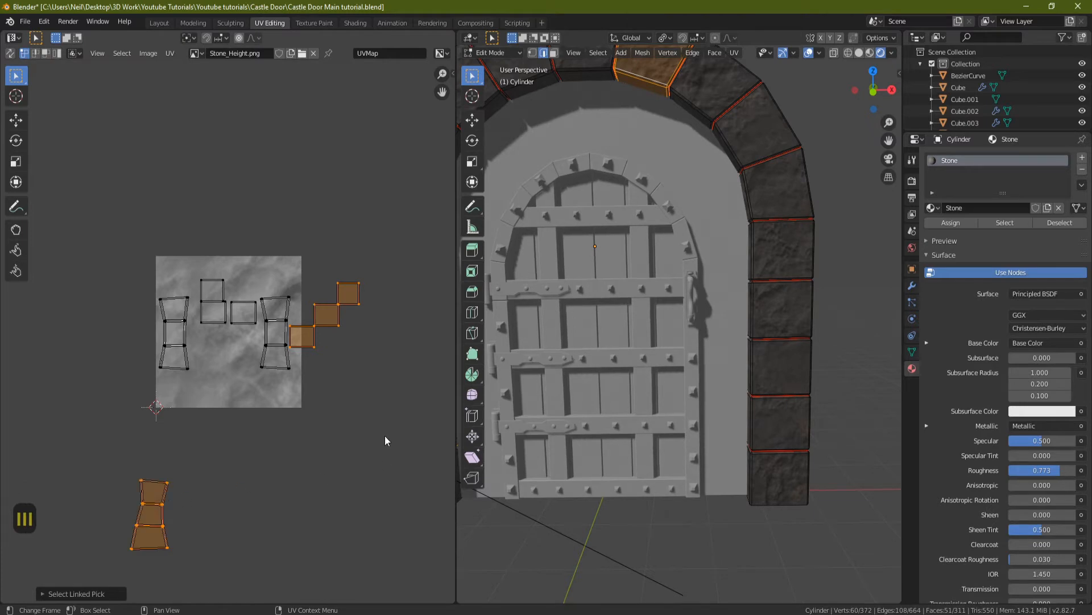
key(g)
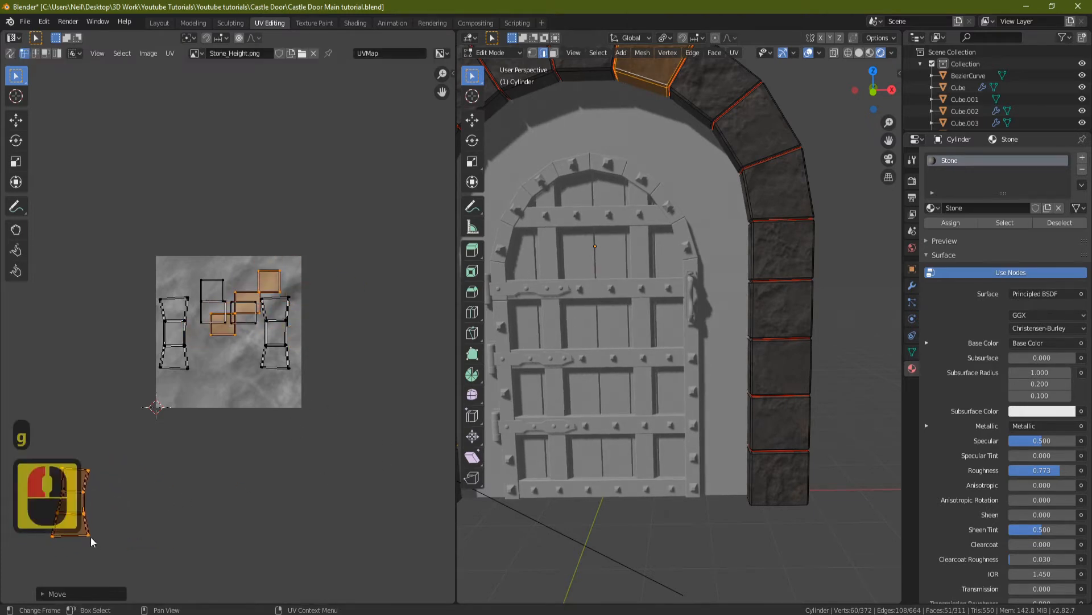
Step: Move the tall three-section UV island onto the stone texture and return to Object Mode to check the arch
click(90, 538)
key(l)
key(g)
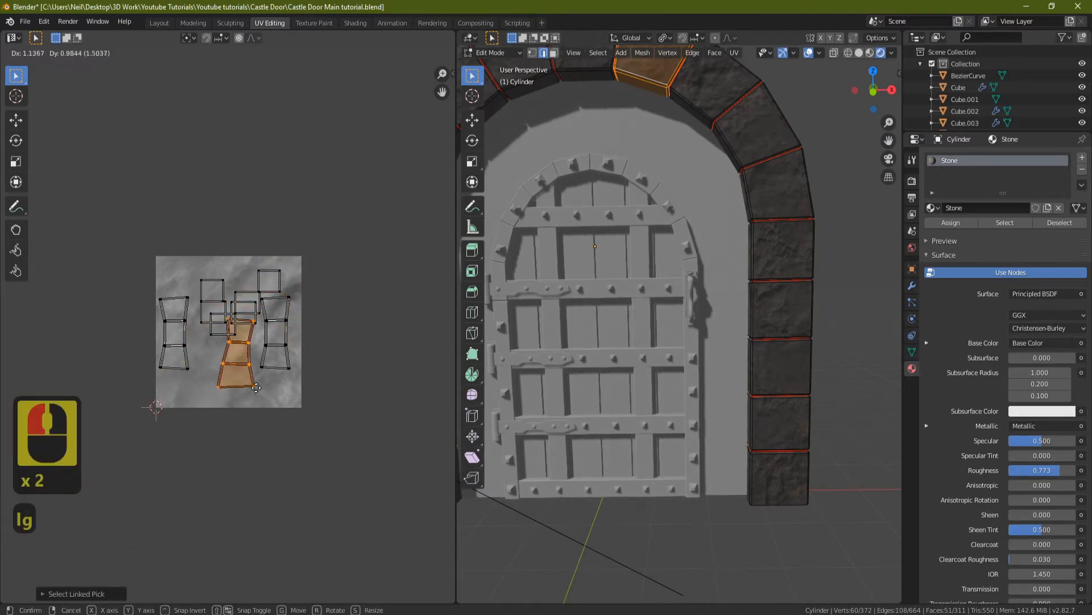
click(256, 387)
middle_drag(681, 215, 720, 223)
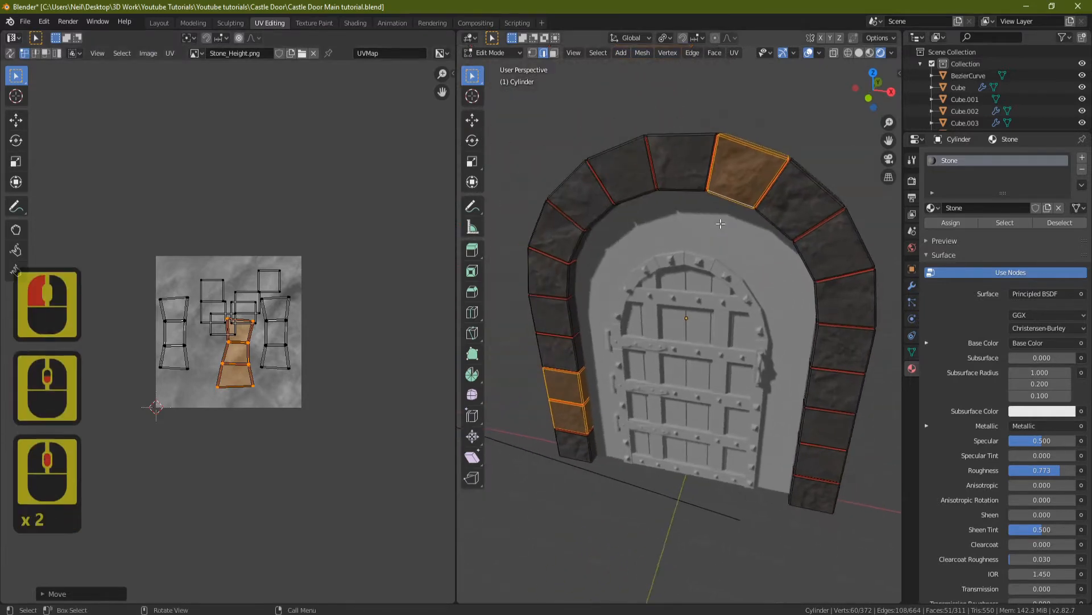
key(Tab)
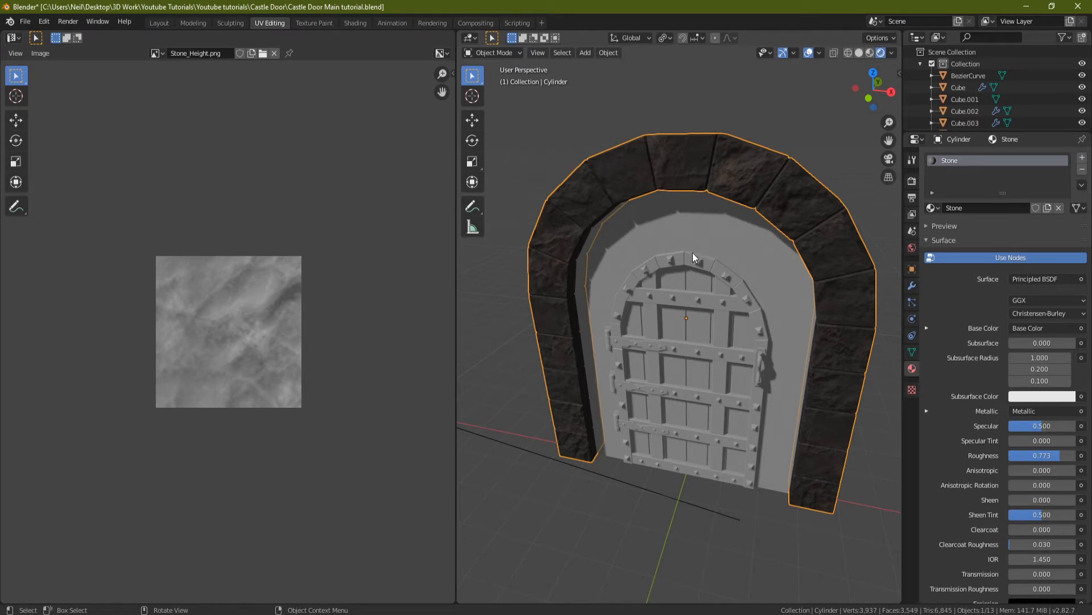
middle_drag(692, 252, 826, 158)
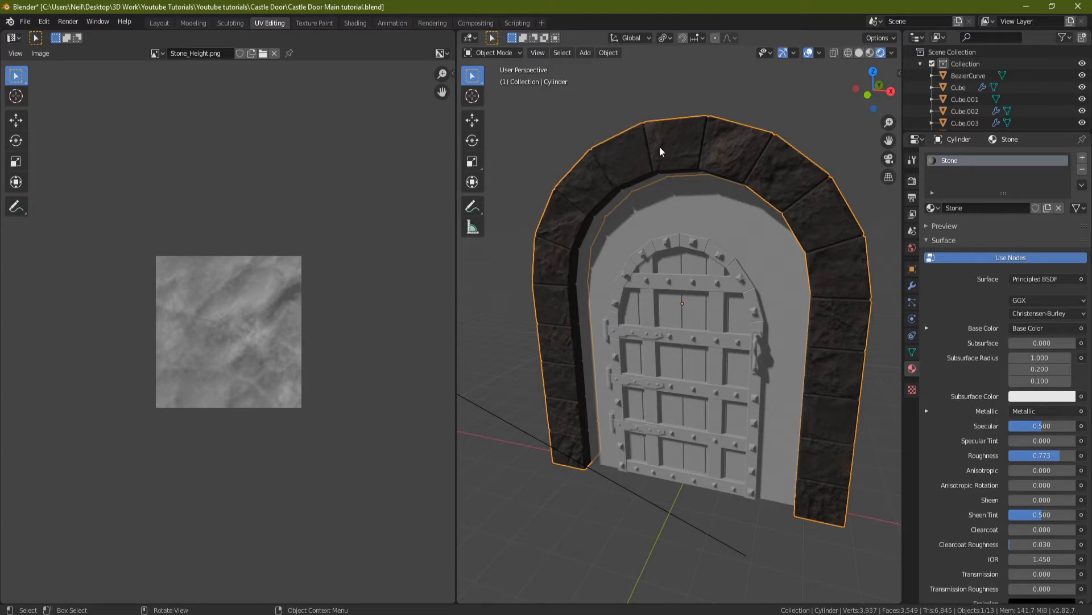
Step: Add a Bevel modifier to the stone arch and inspect its edges
click(912, 286)
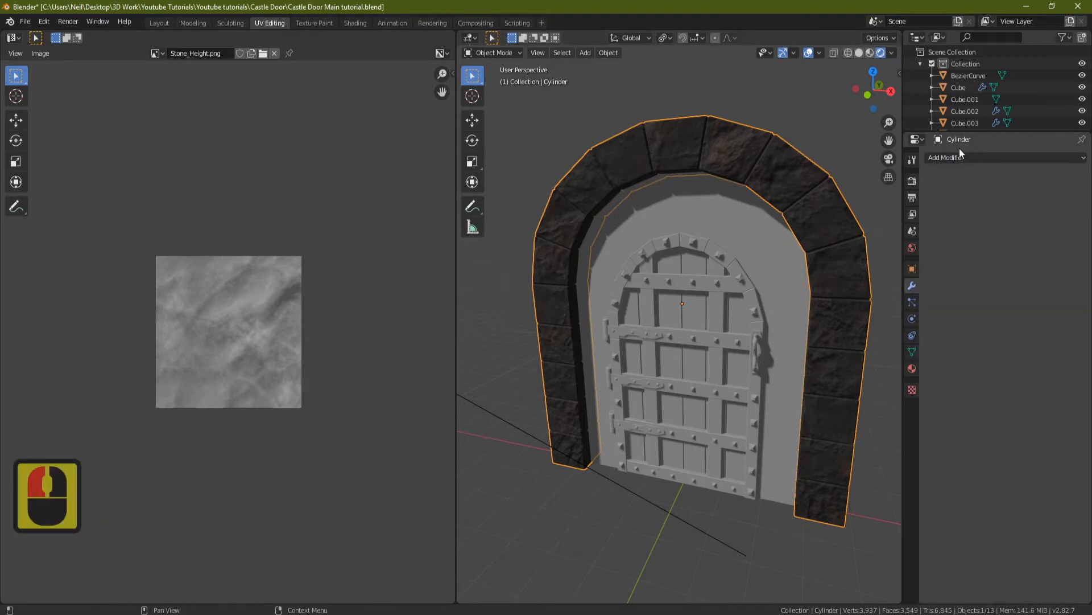
click(982, 157)
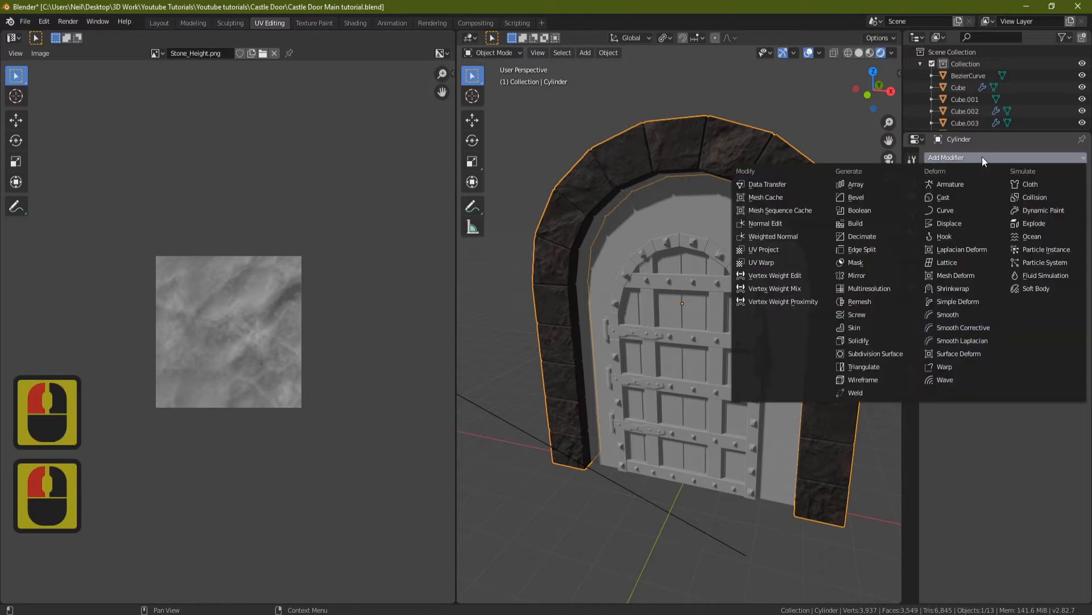
click(855, 197)
mouse_move(855, 199)
middle_down()
mouse_move(728, 238)
mouse_move(734, 261)
mouse_move(795, 188)
mouse_move(783, 176)
mouse_move(845, 212)
middle_up()
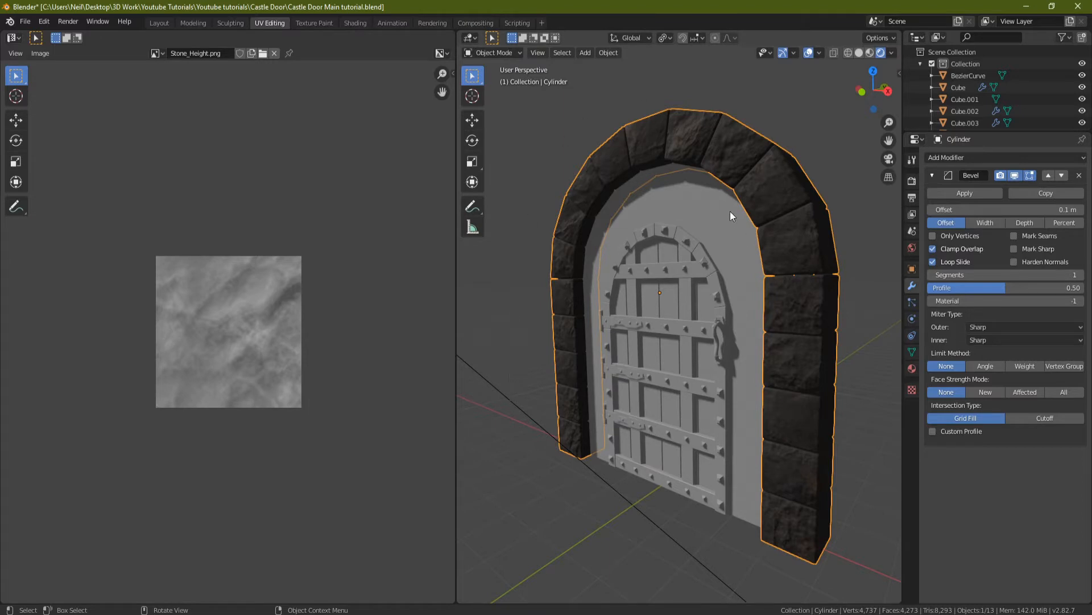
middle_drag(730, 212, 833, 229)
middle_drag(726, 206, 729, 210)
Step: Select the wall plane behind the door and give it a slot with a new material
click(741, 224)
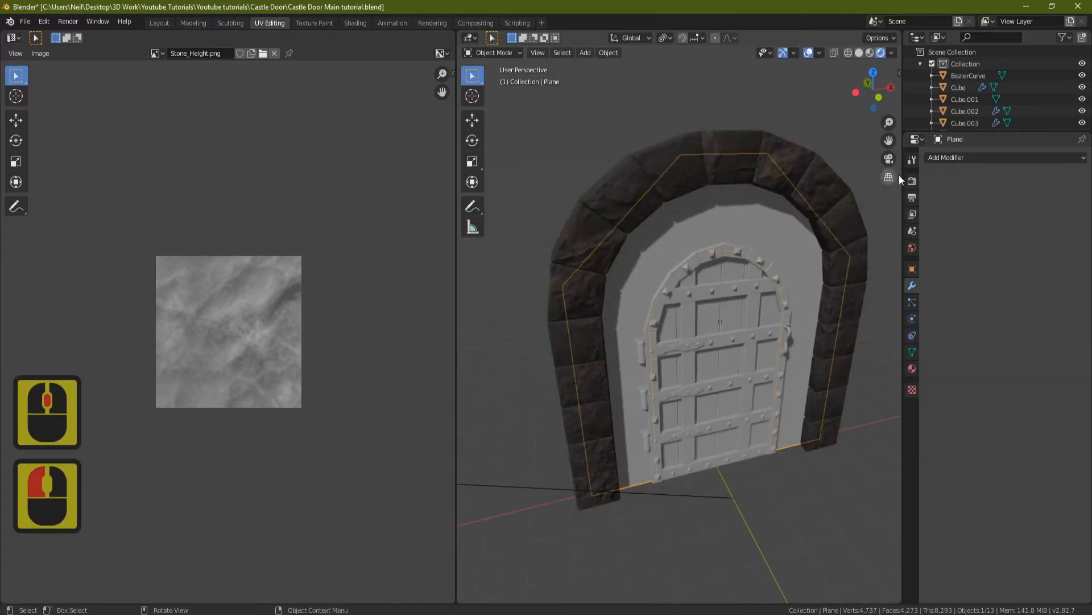
click(912, 368)
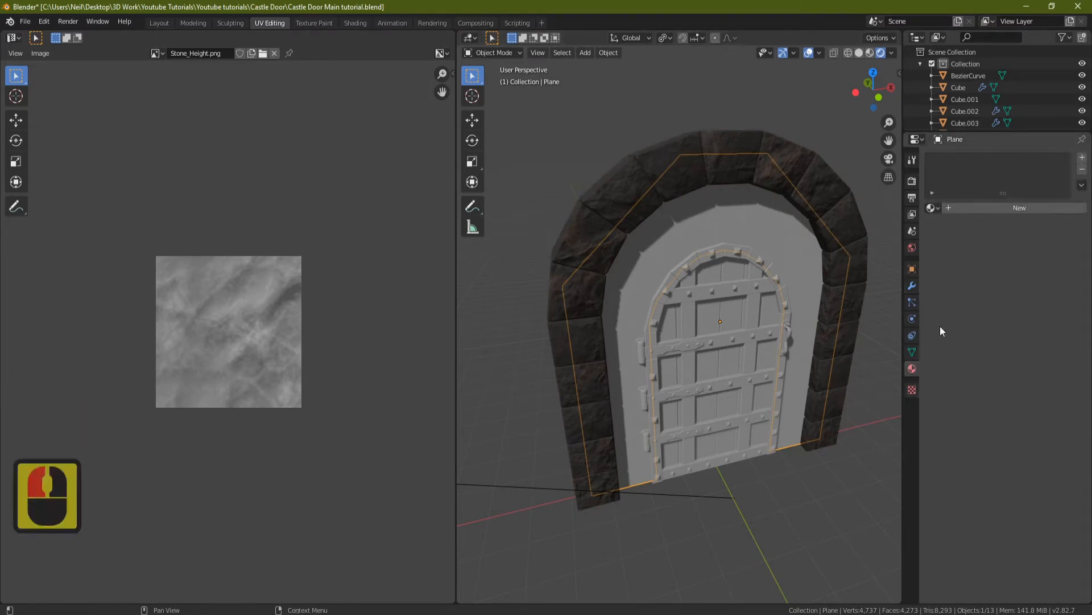
click(1083, 157)
click(991, 207)
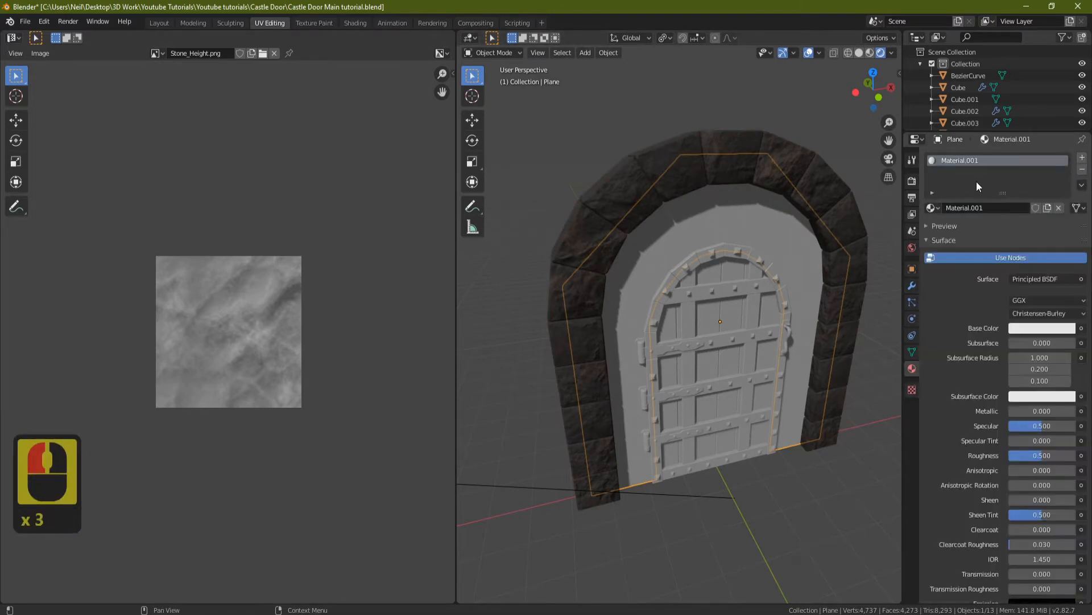
Step: Rename the wall plane's material as Stone Wall
click(971, 160)
double_click(971, 160)
text(Stone wa)
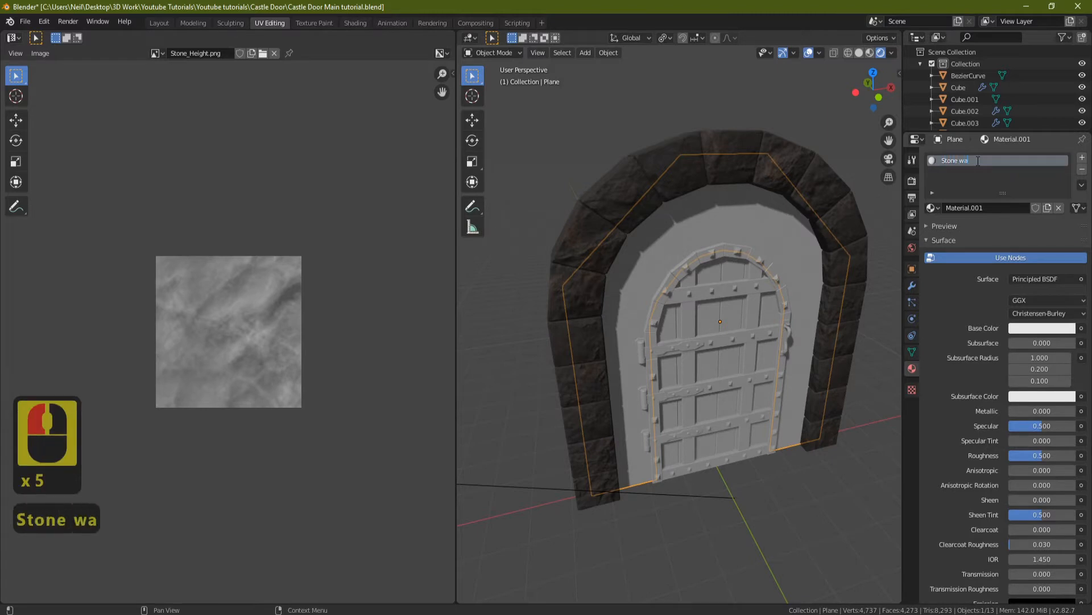
key(BackSpace)
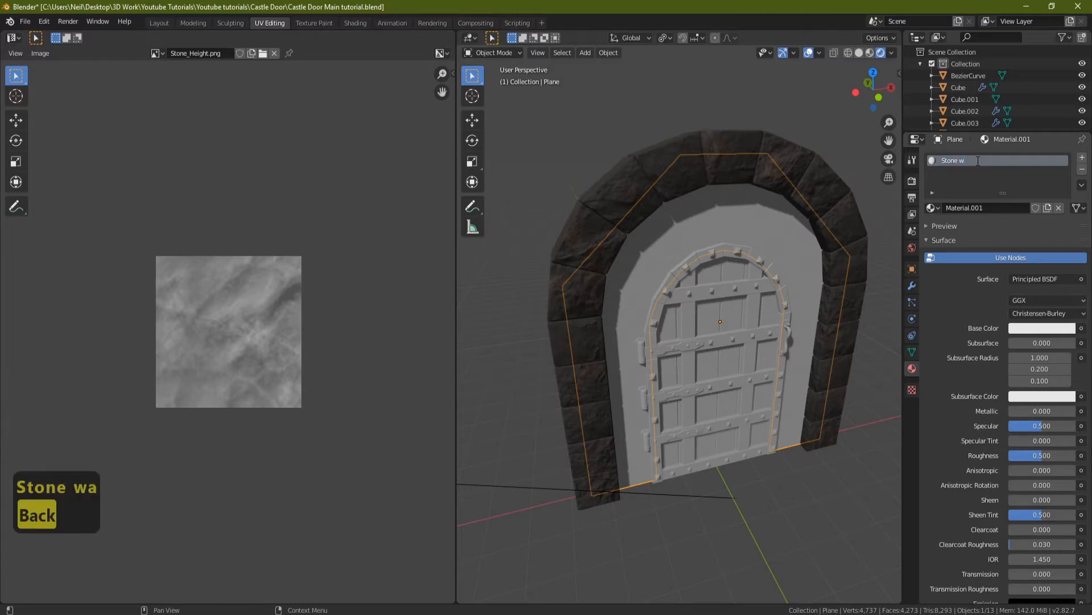
text(Wall)
key(Return)
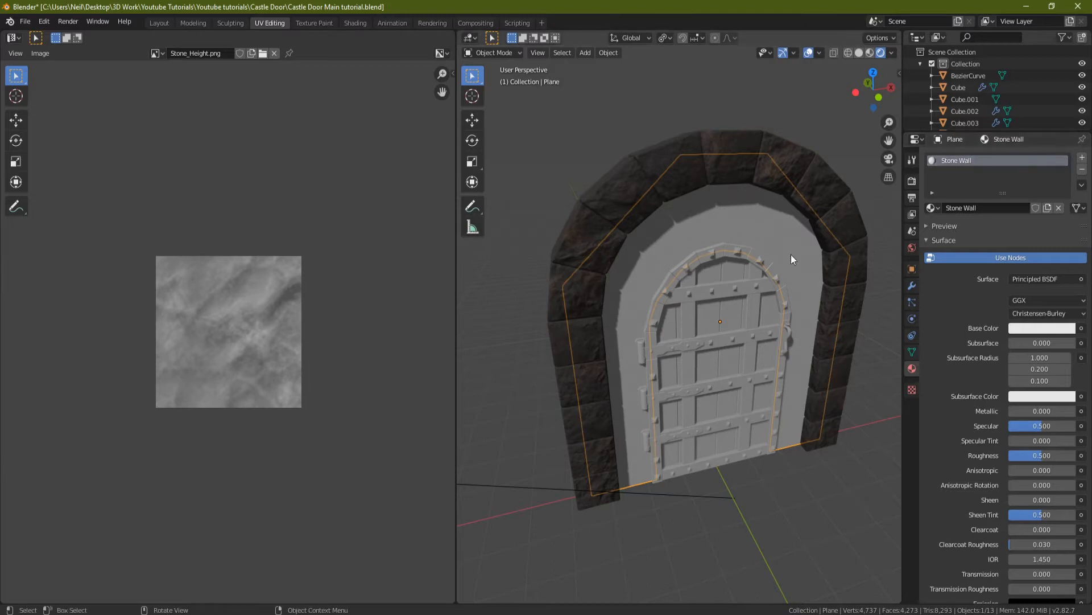
Step: Select the wall plane's whole mesh in Edit Mode and unwrap it to generate its UV layout
key(Tab)
key(a)
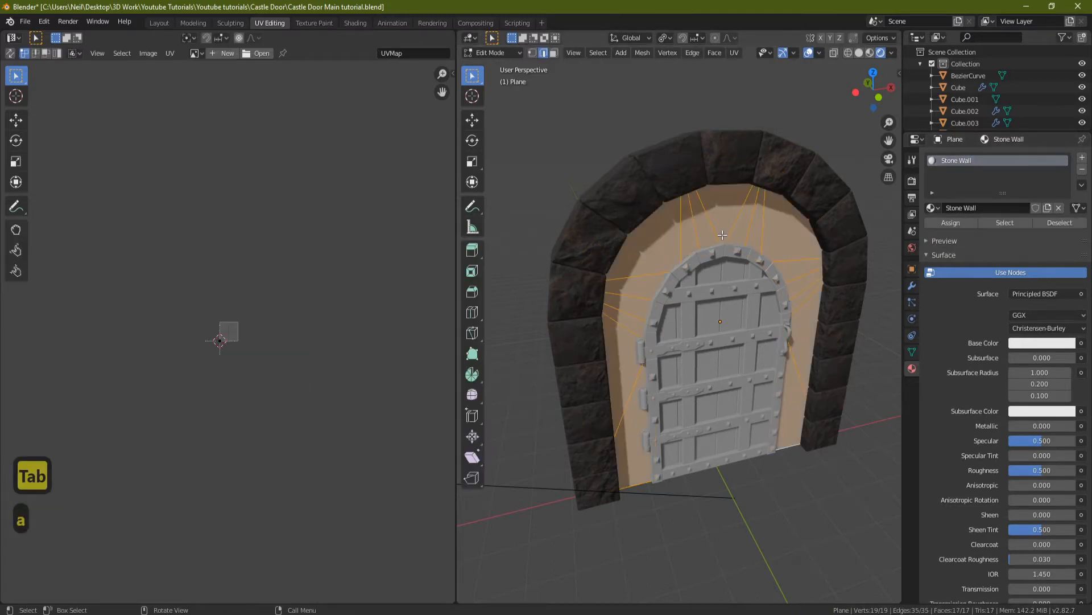
key(u)
click(711, 231)
scroll(317, 335, up, 4)
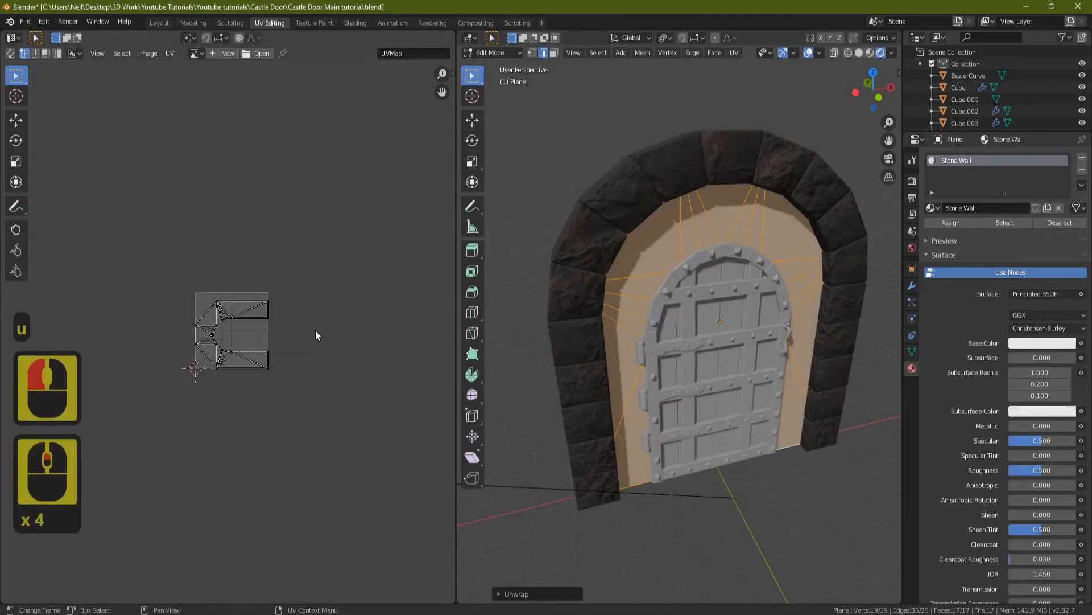
scroll(316, 333, up, 6)
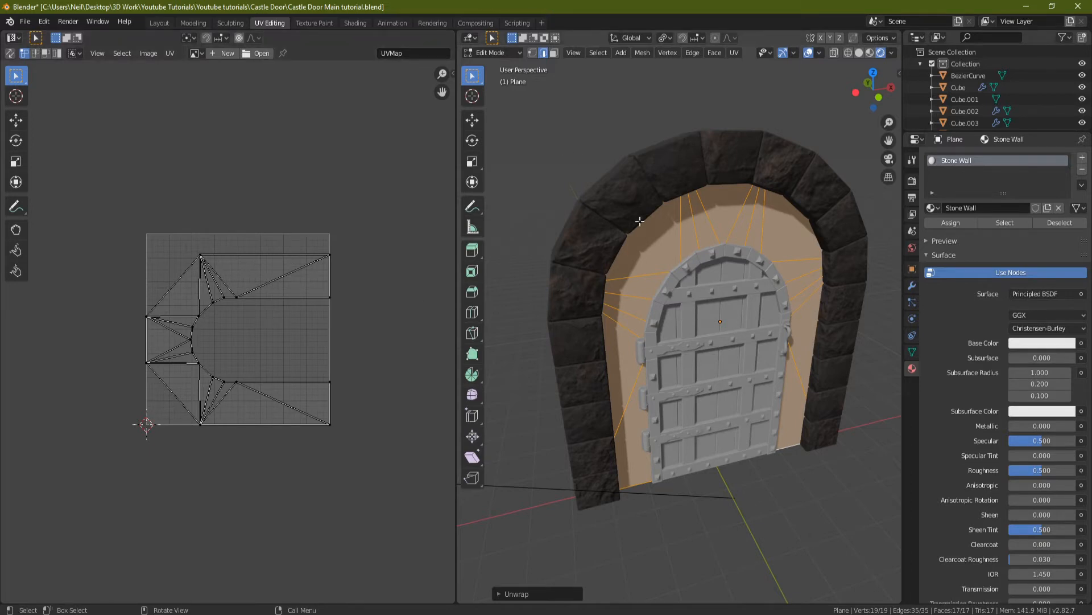
Step: Run Principled Texture Setup on the Stone Wall shader with all five images from the Stonewall Texture folder and check the wall
click(359, 21)
click(530, 405)
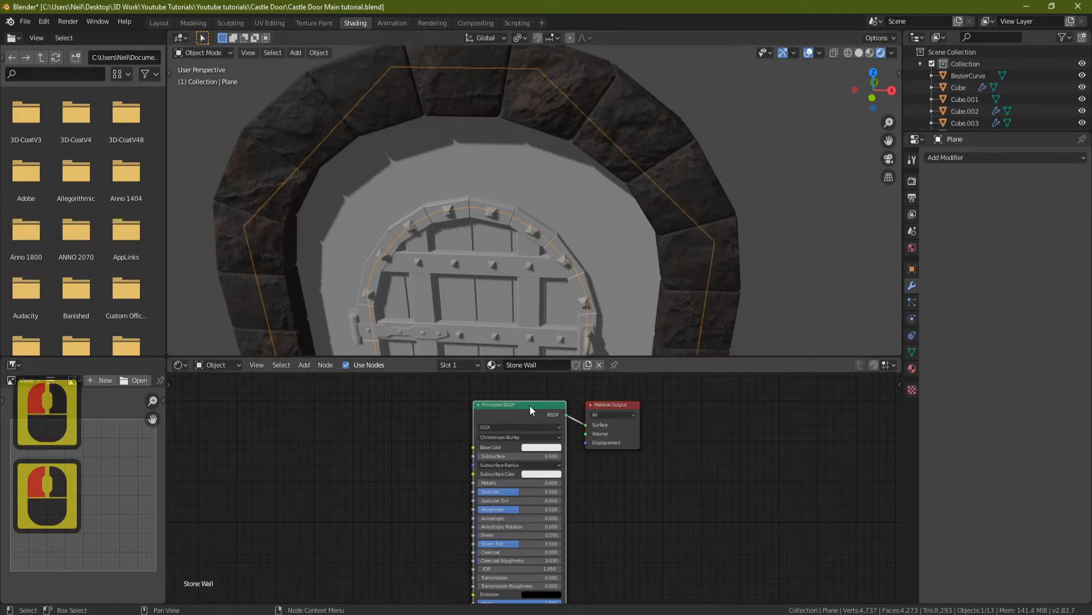
key(ctrl+shift+t)
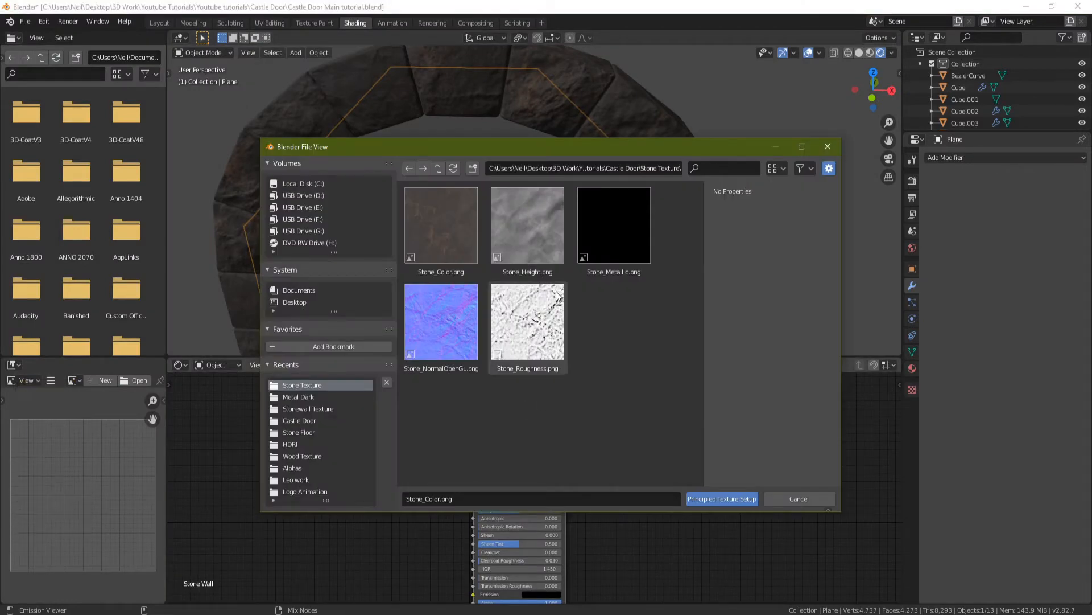
click(438, 167)
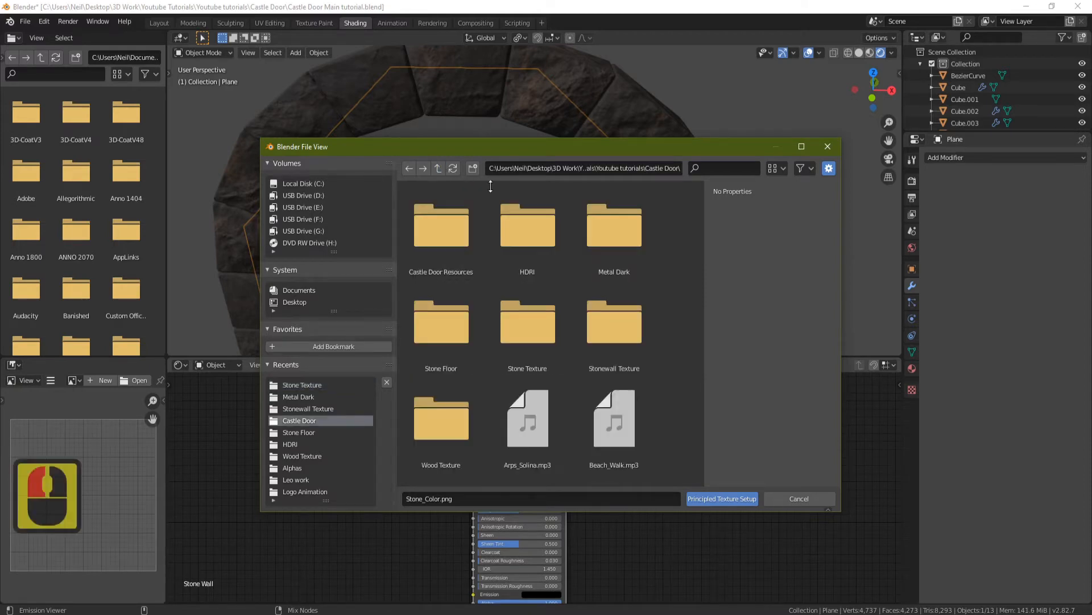
double_click(615, 341)
click(442, 238)
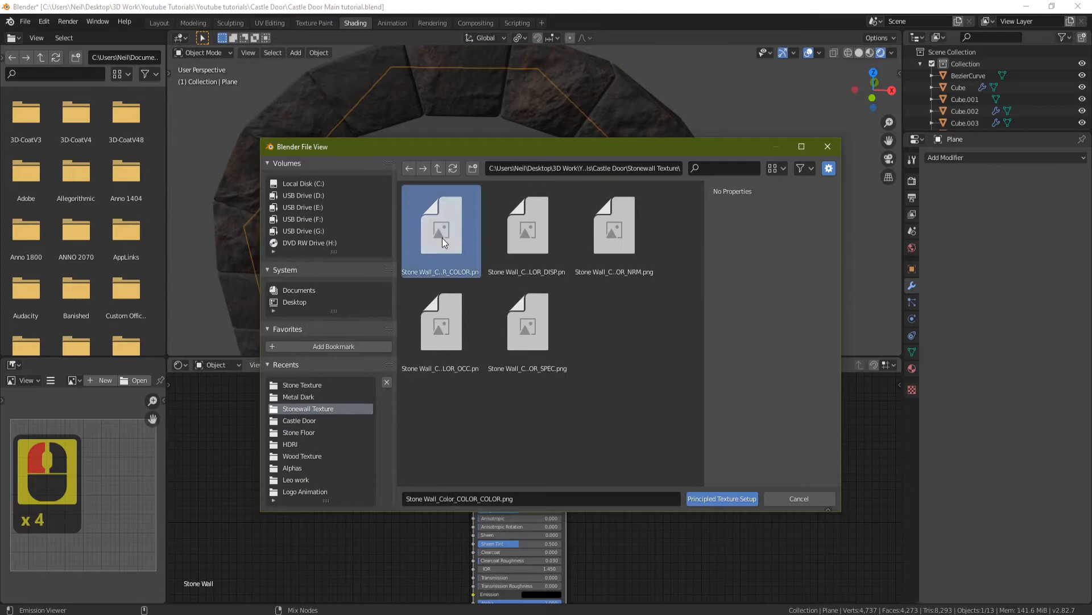
shift+click(544, 342)
click(722, 498)
scroll(718, 486, up, 5)
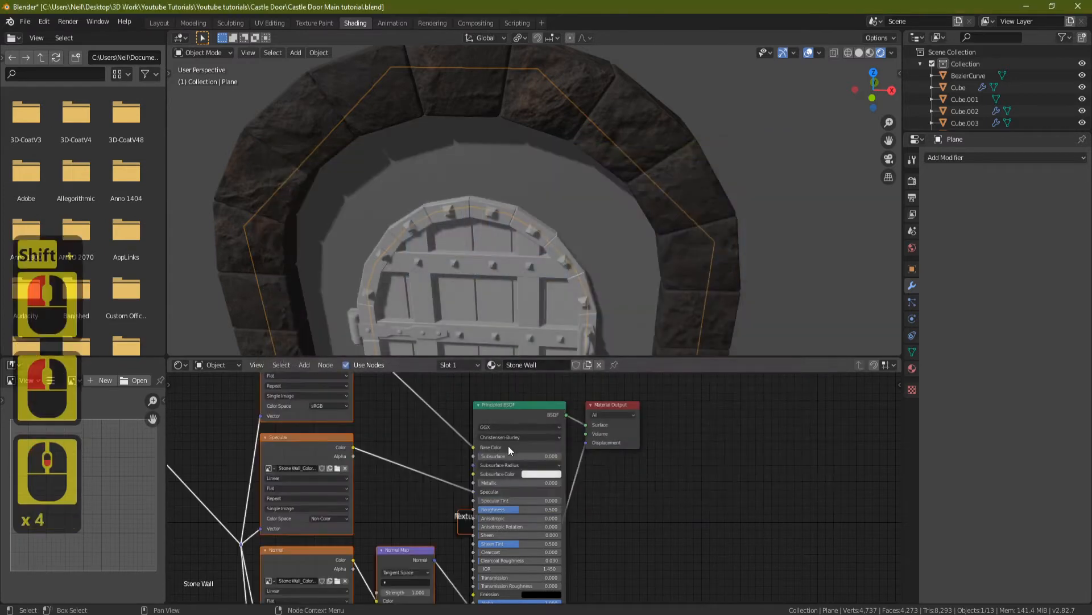
middle_drag(636, 253, 499, 152)
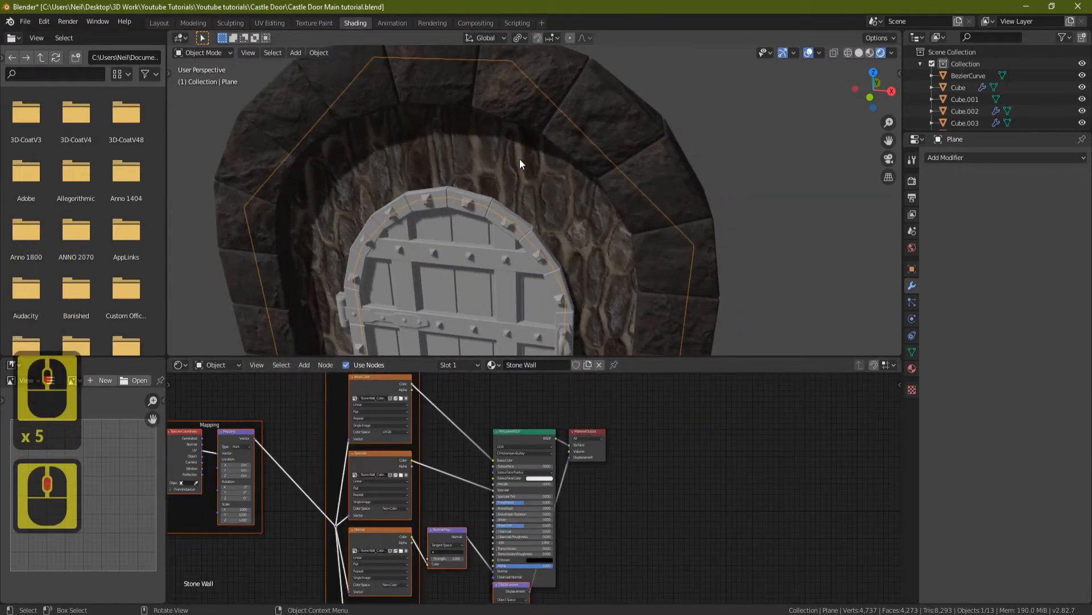
scroll(432, 199, down, 3)
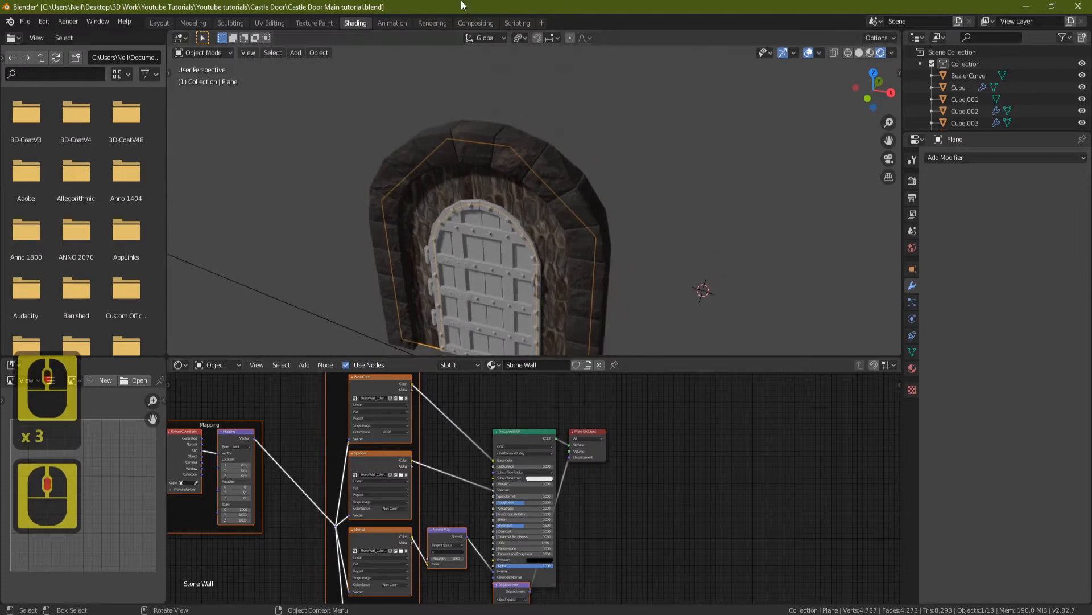
Step: Select all of the wall plane's UVs and rotate them 90 degrees so the stones run horizontally
click(271, 23)
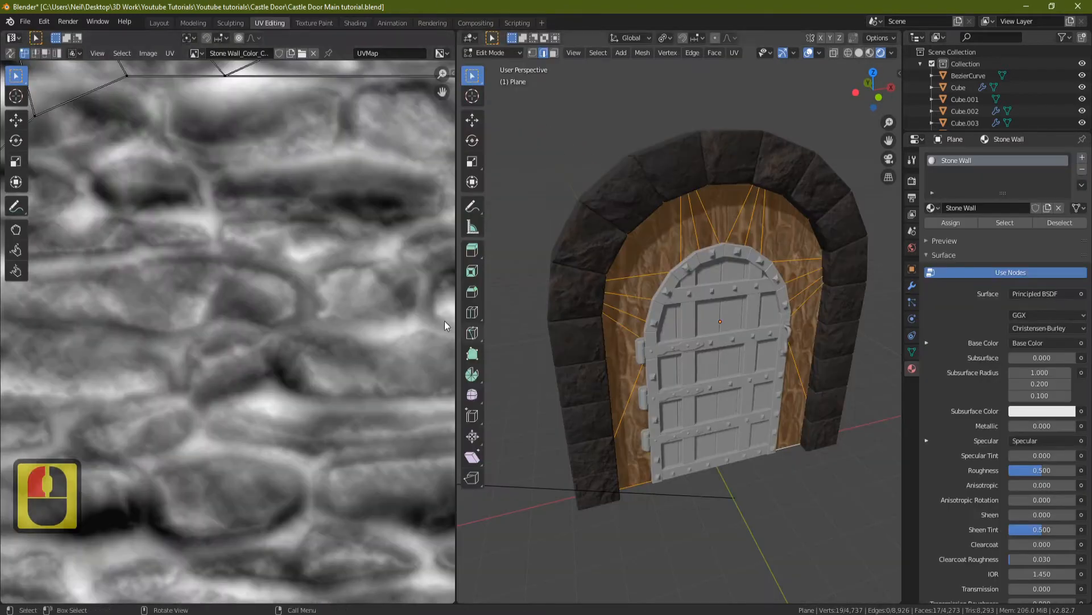
scroll(277, 316, up, 5)
scroll(277, 316, down, 6)
text(a)
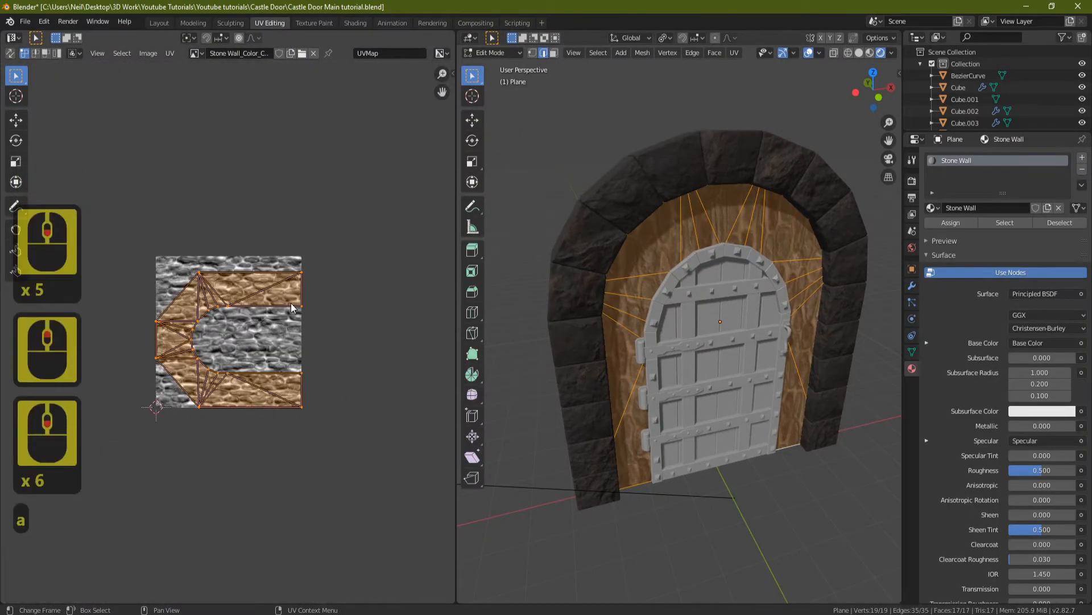
text(r90)
key(Return)
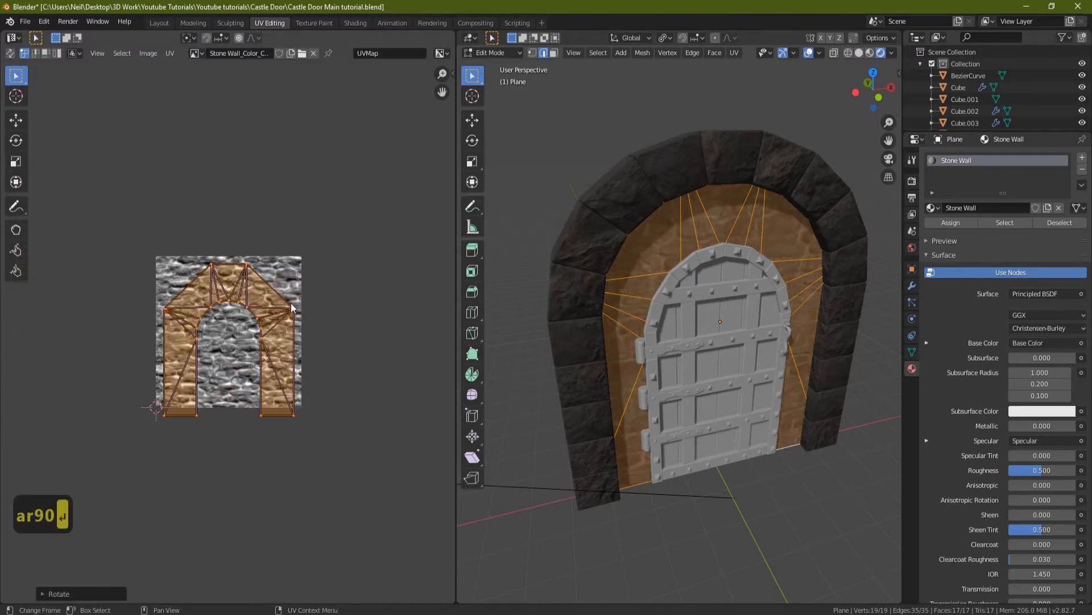
Step: Move the wall's UV island up to fit within the stone wall texture and return to Object Mode to check the wall
key(g)
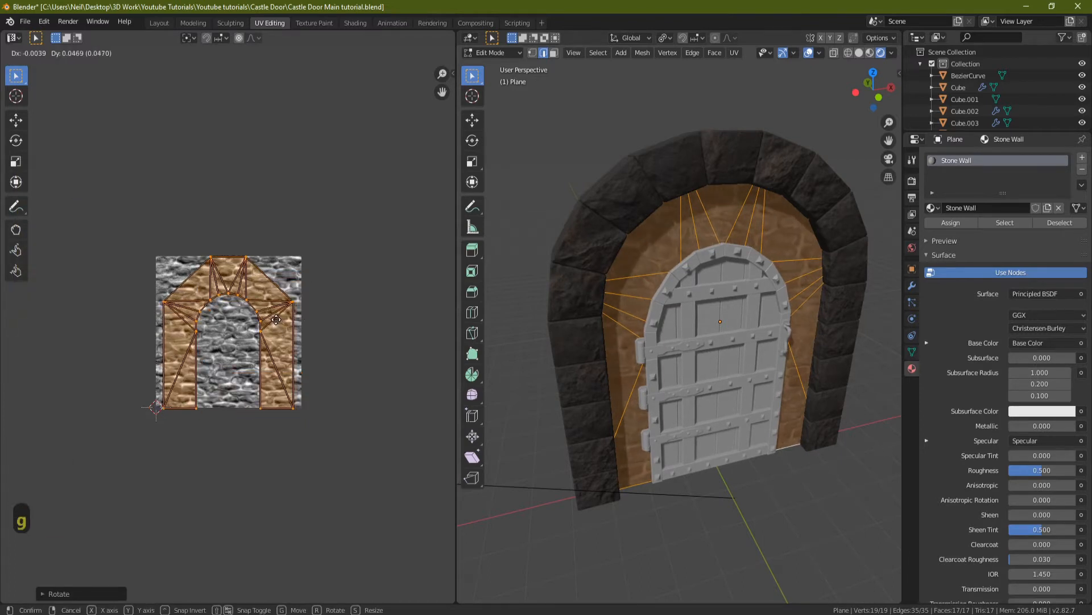
click(277, 324)
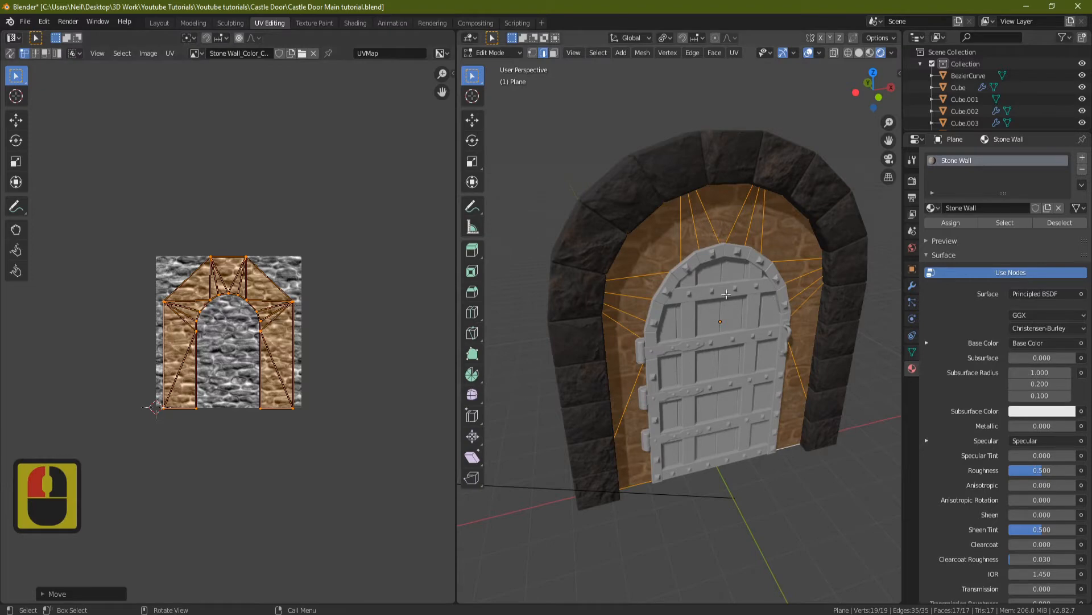
key(Tab)
middle_drag(725, 294, 659, 267)
scroll(694, 274, up, 4)
scroll(682, 237, down, 2)
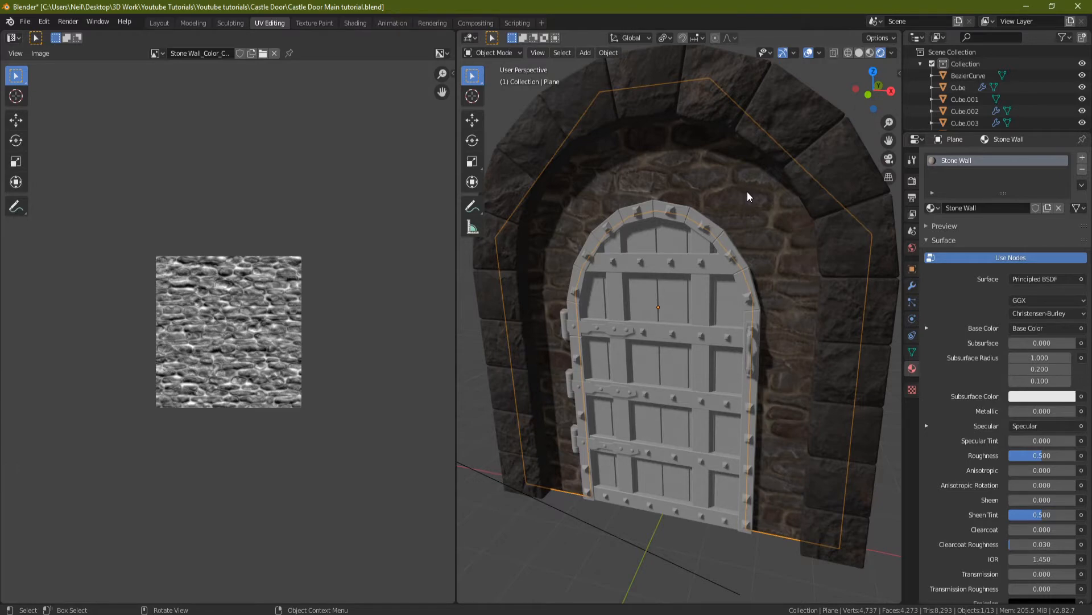
Step: Spread out the Stone Wall nodes by moving the Material Output and Principled BSDF away from the texture nodes
click(354, 22)
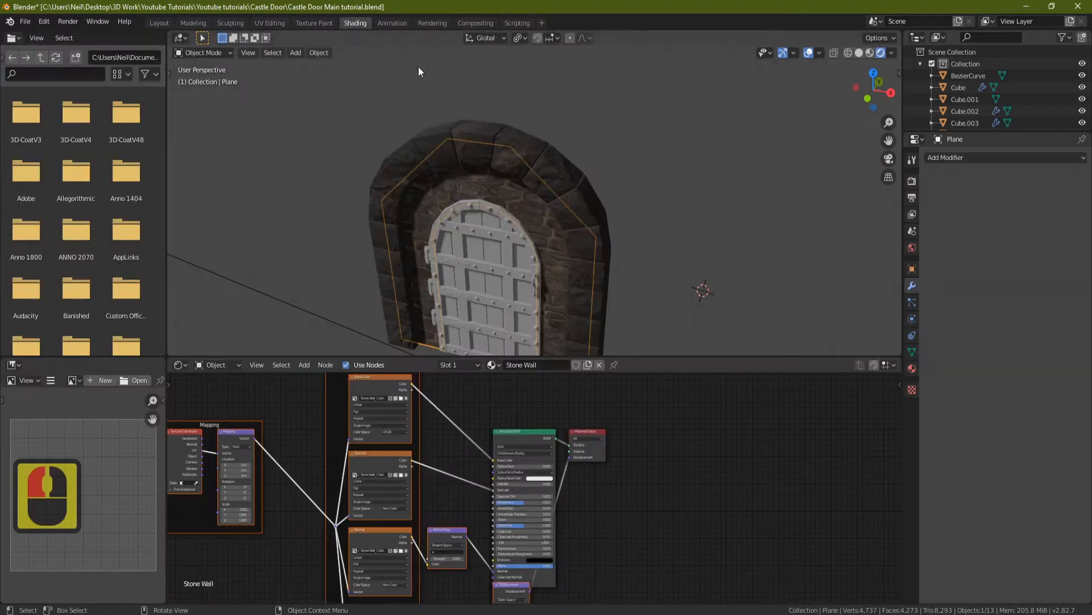
scroll(555, 507, down, 4)
shift+scroll(551, 441, down, 1)
scroll(551, 441, up, 5)
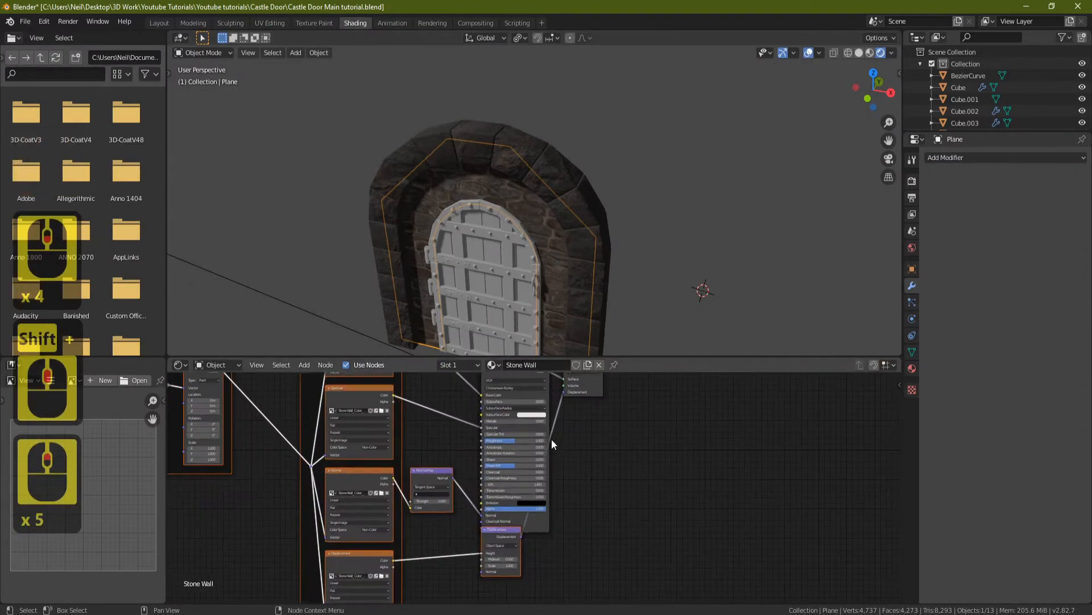
shift+middle_drag(610, 430, 586, 507)
drag(559, 442, 802, 485)
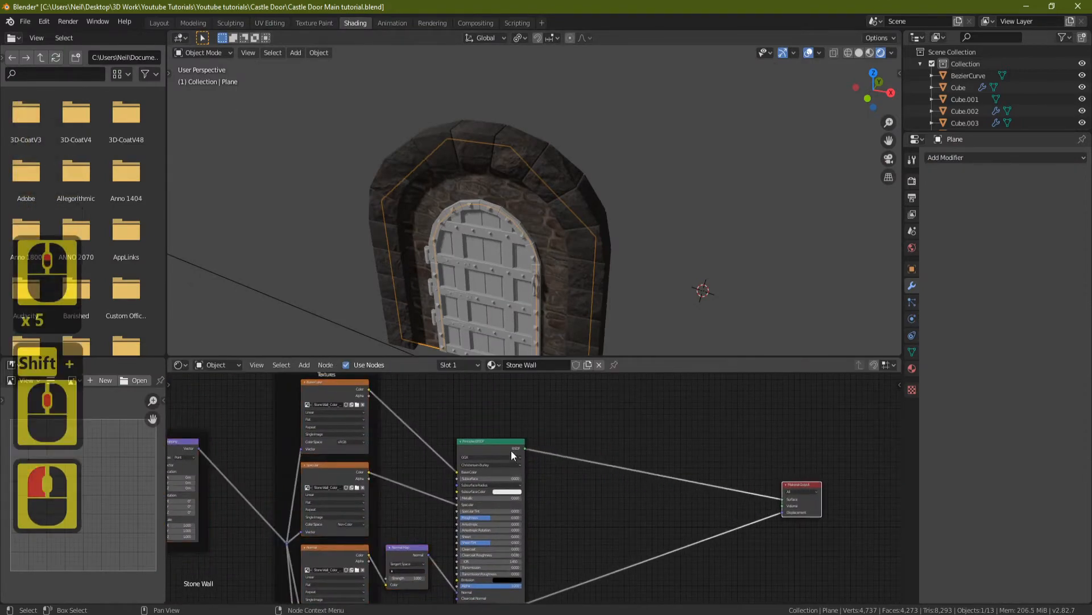
click(495, 439)
drag(495, 438, 656, 425)
shift+middle_drag(442, 503, 484, 420)
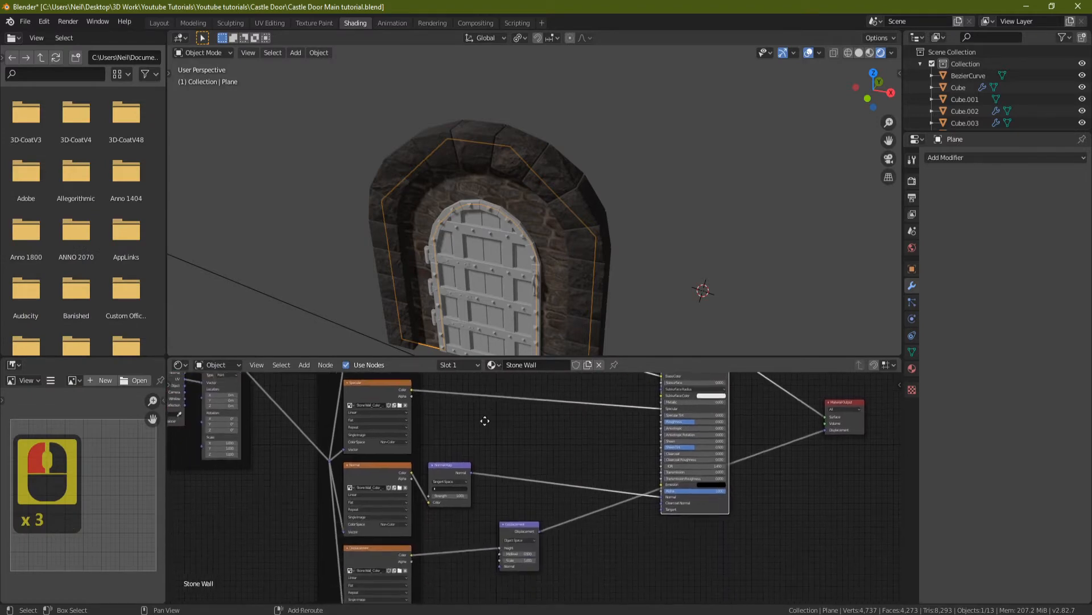
Step: Set the Stone Wall's Normal Map strength to 1.6 and check the relief around the door
scroll(463, 473, up, 10)
shift+middle_drag(448, 475, 542, 523)
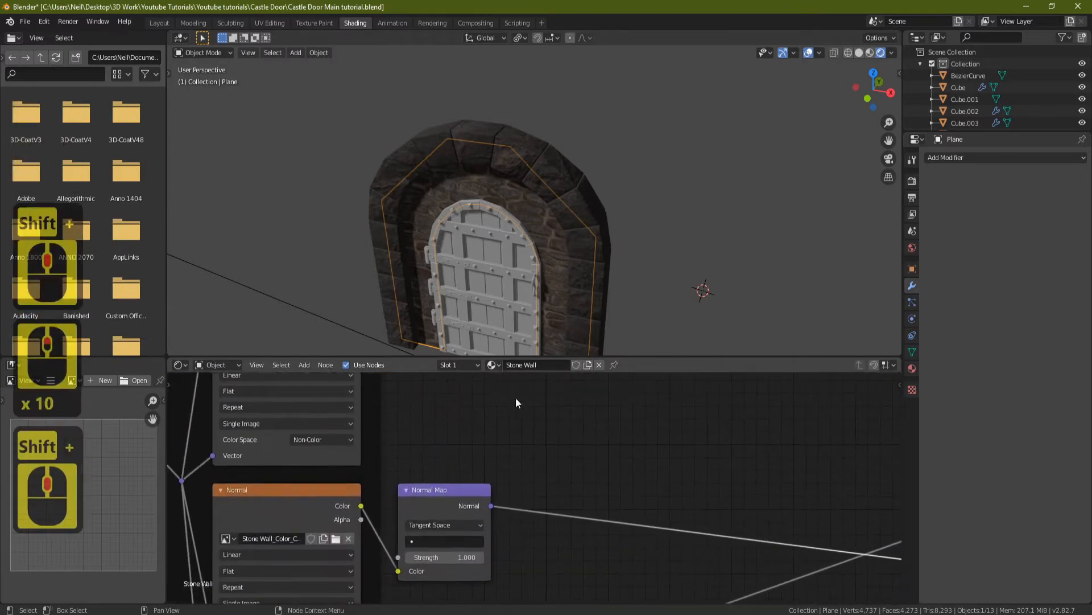
mouse_move(551, 235)
middle_down()
mouse_move(514, 237)
mouse_move(537, 223)
middle_up()
scroll(514, 237, up, 3)
shift+middle_drag(536, 226, 524, 166)
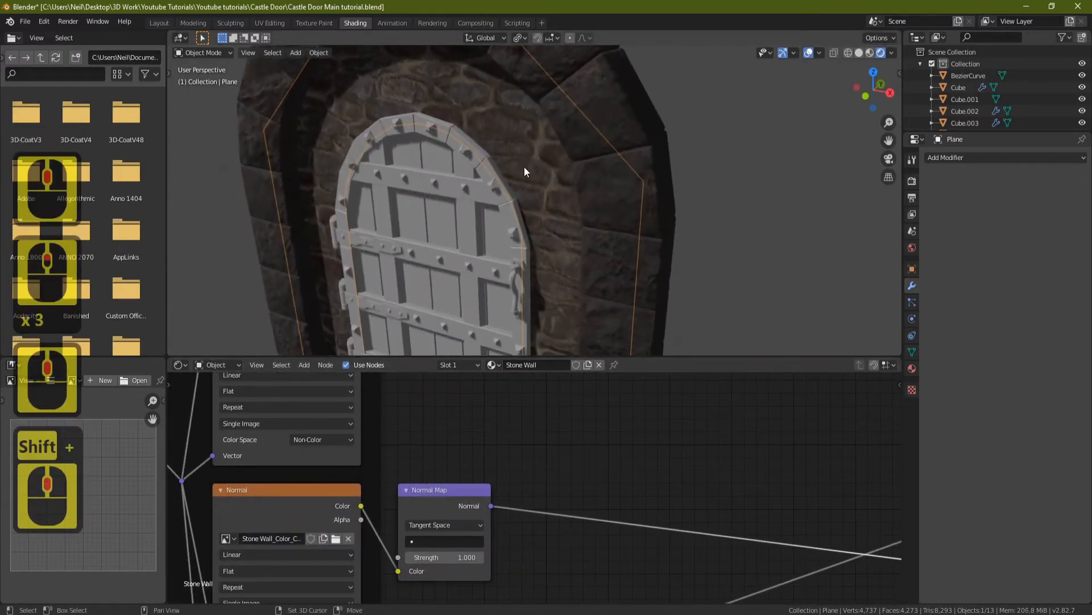
middle_drag(473, 95, 484, 152)
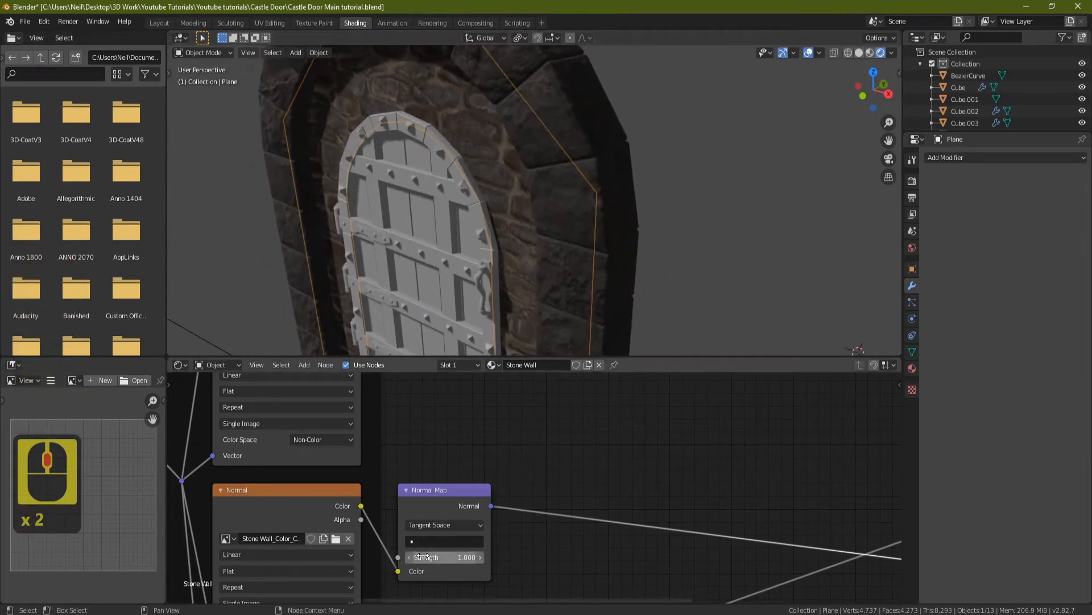
click(424, 557)
text(1.6)
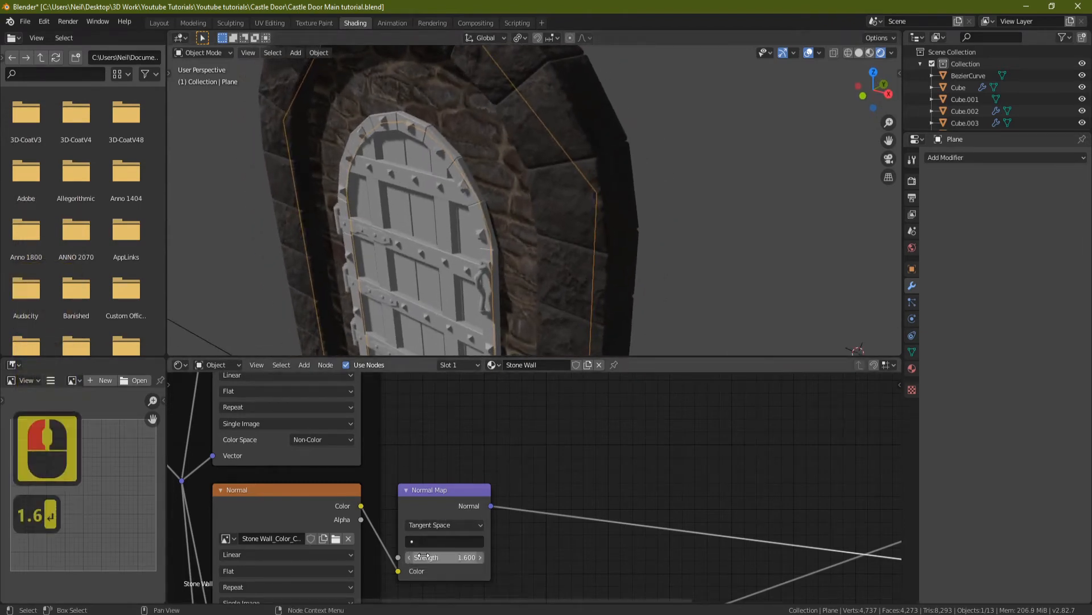
key(Return)
middle_drag(546, 254, 533, 223)
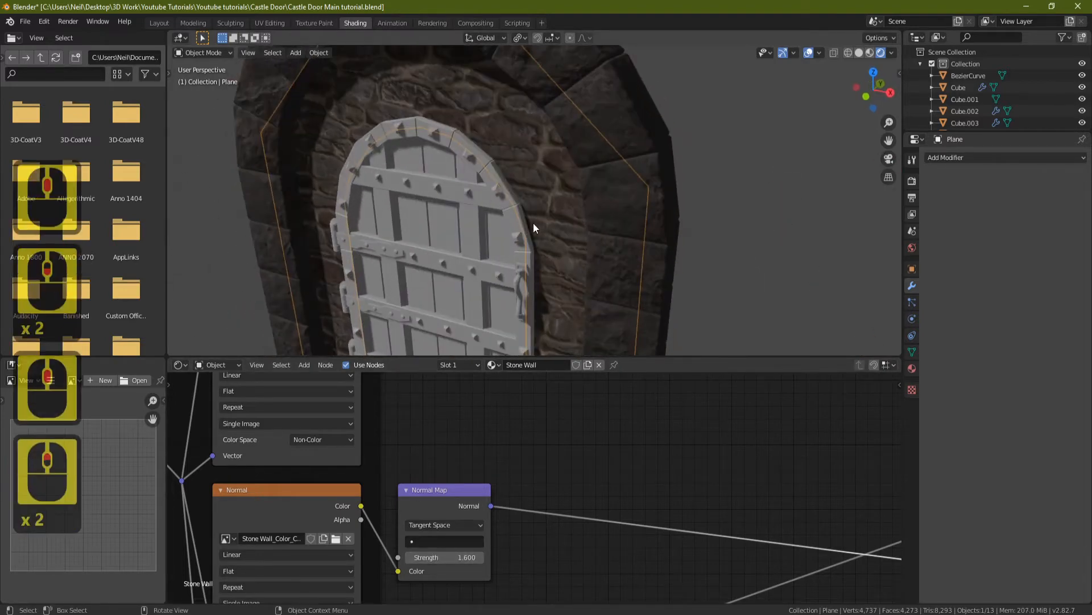
Step: Lower the Stone Wall's Normal Map strength to 1.3 and inspect the wall from several angles
click(408, 558)
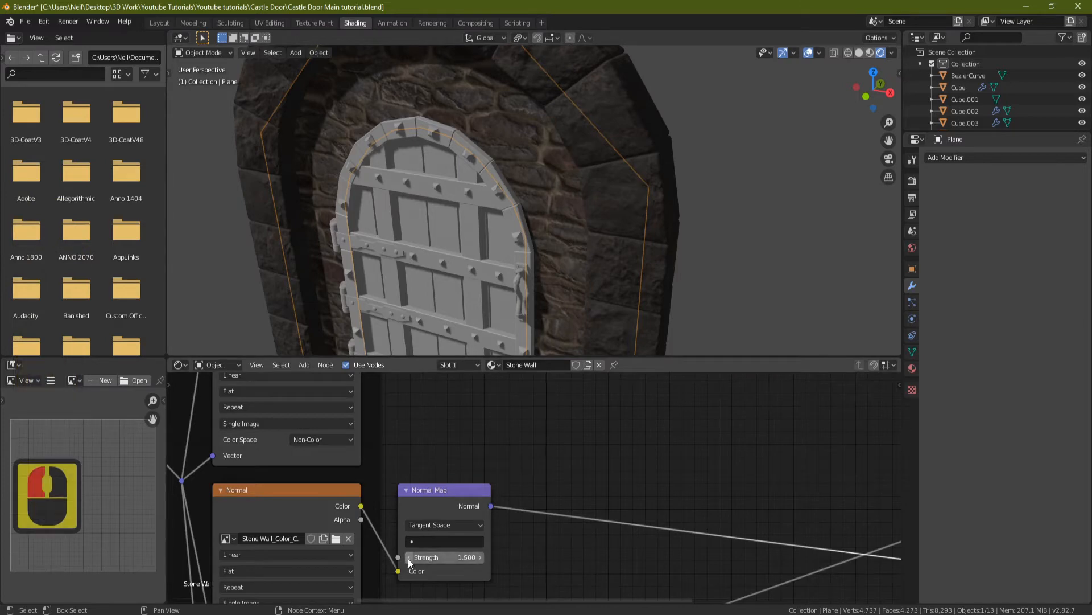
click(408, 558)
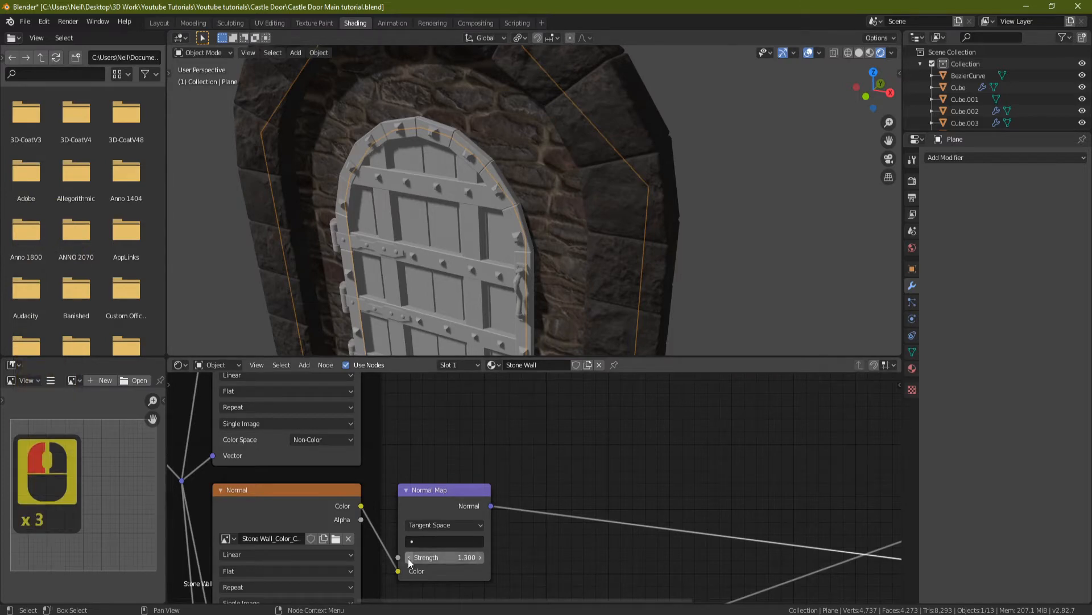
scroll(575, 238, down, 3)
middle_drag(541, 255, 625, 221)
middle_drag(549, 283, 554, 168)
scroll(392, 462, down, 7)
scroll(392, 462, down, 1)
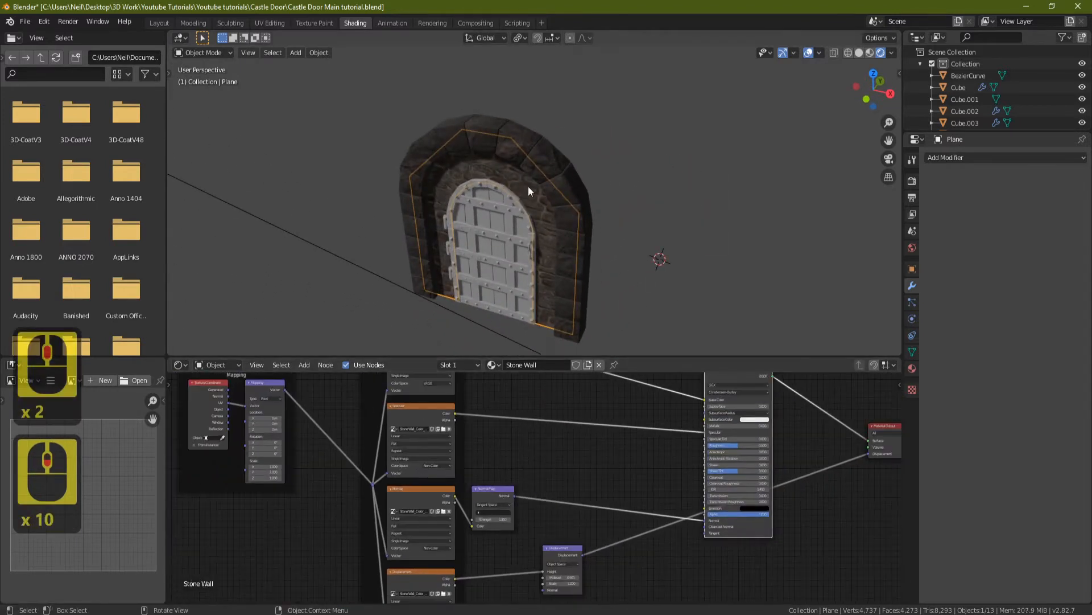
middle_drag(579, 246, 600, 218)
scroll(537, 227, up, 3)
middle_drag(525, 214, 480, 137)
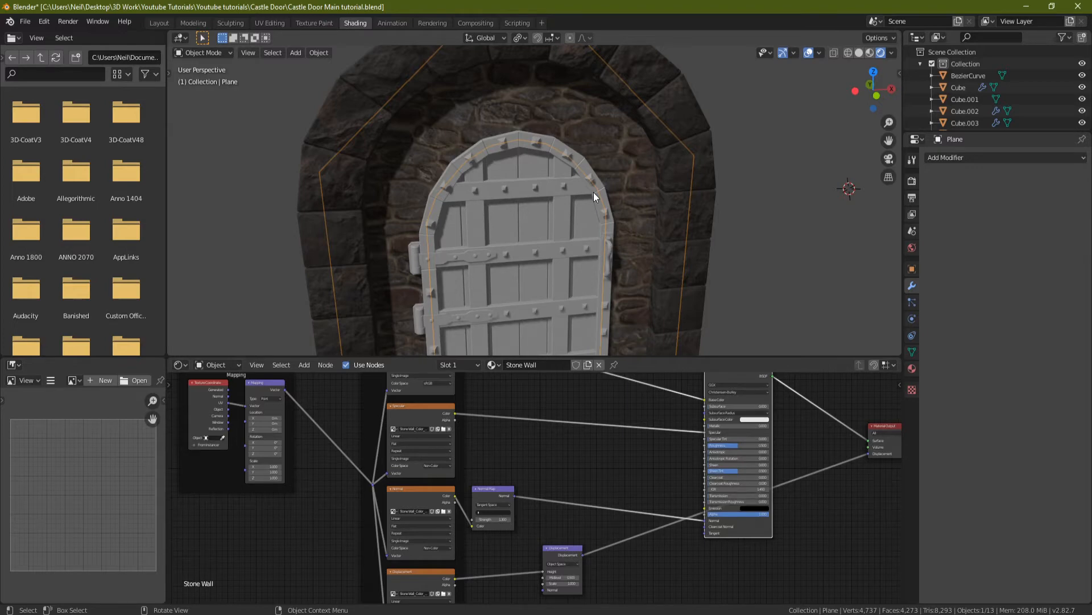
Step: Select the door's hinge object and give it a material slot with a new material
click(415, 259)
scroll(405, 255, up, 2)
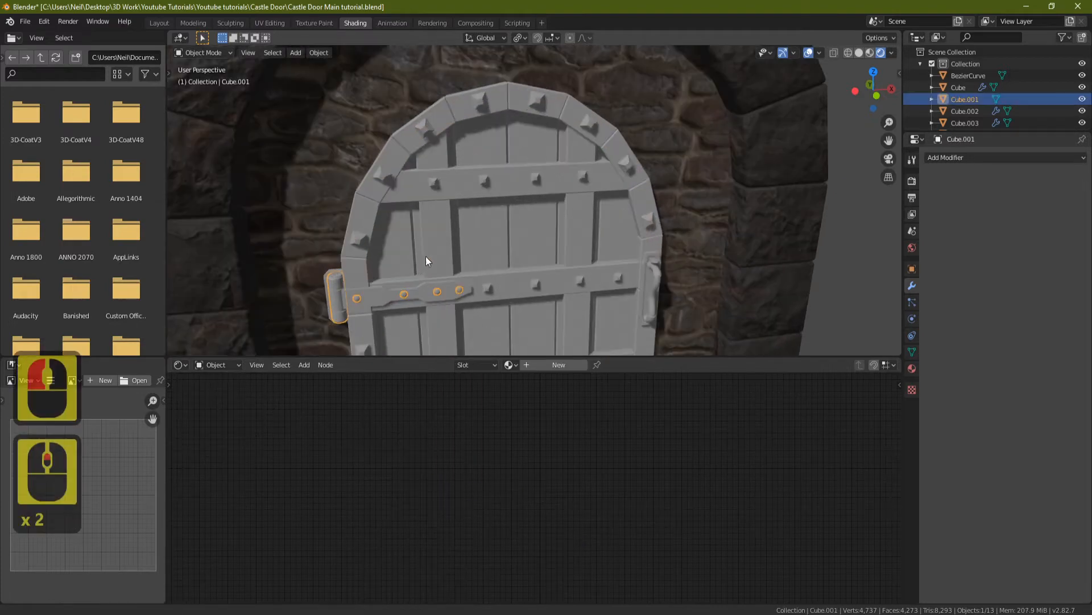
shift+middle_drag(427, 259, 483, 183)
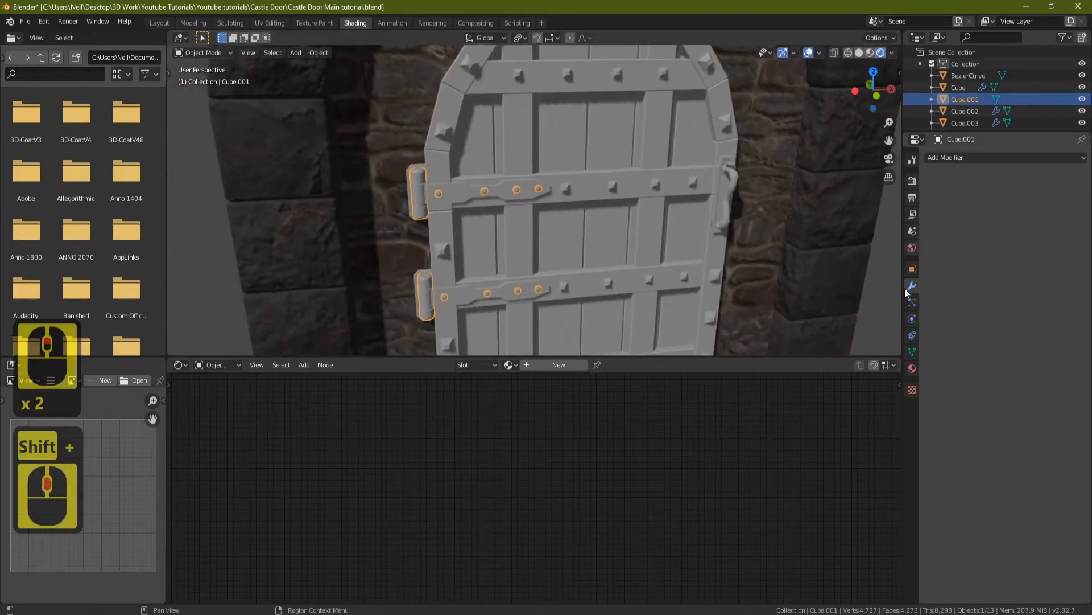
click(912, 368)
click(1082, 157)
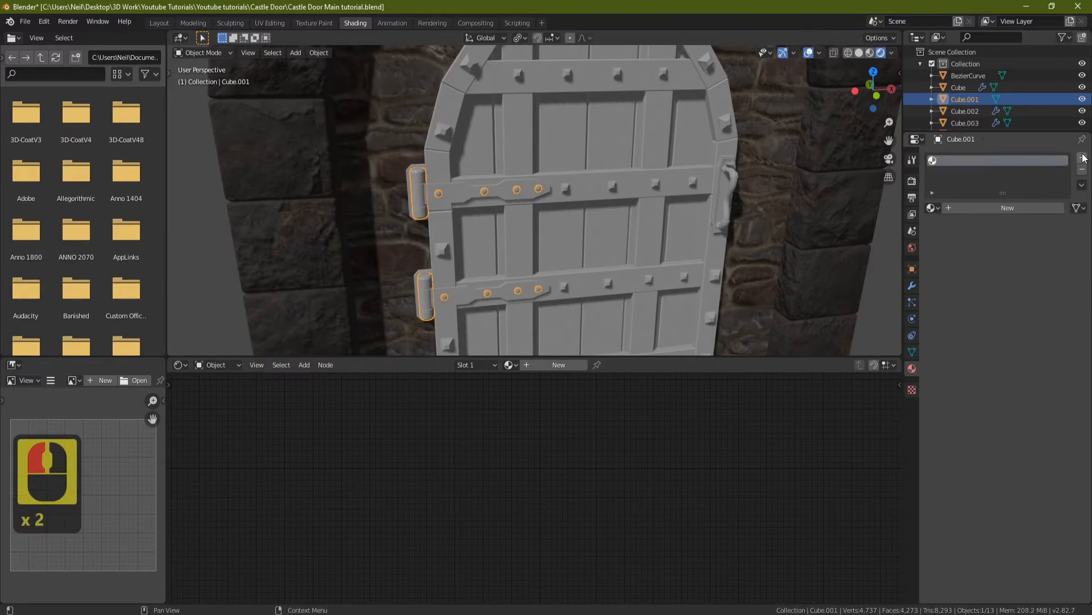
click(1008, 206)
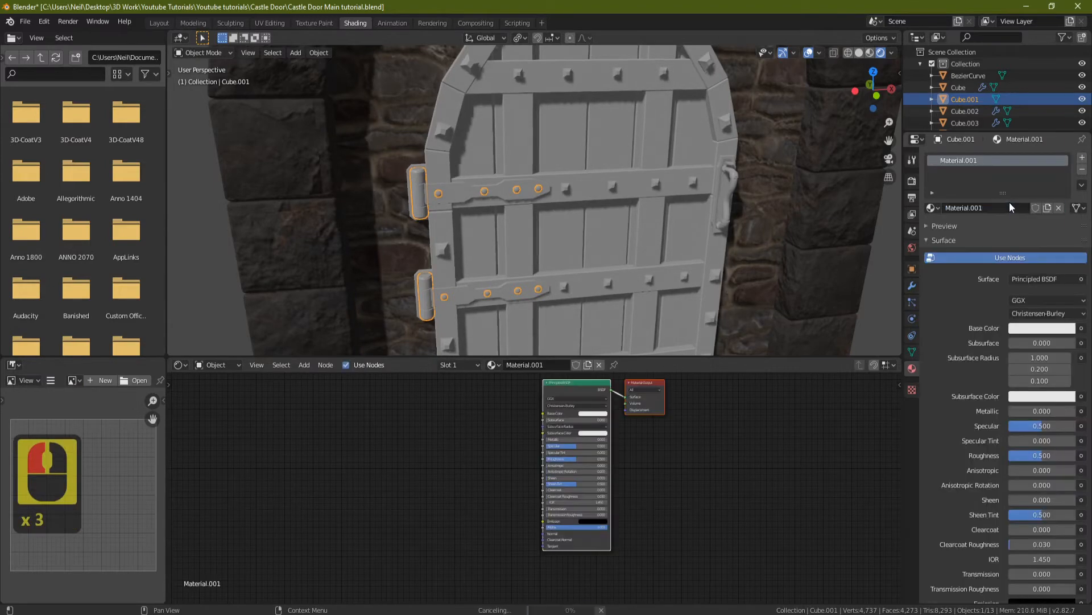
Step: Rename the hinge object's new material to Metal Dark
double_click(968, 160)
text(Me)
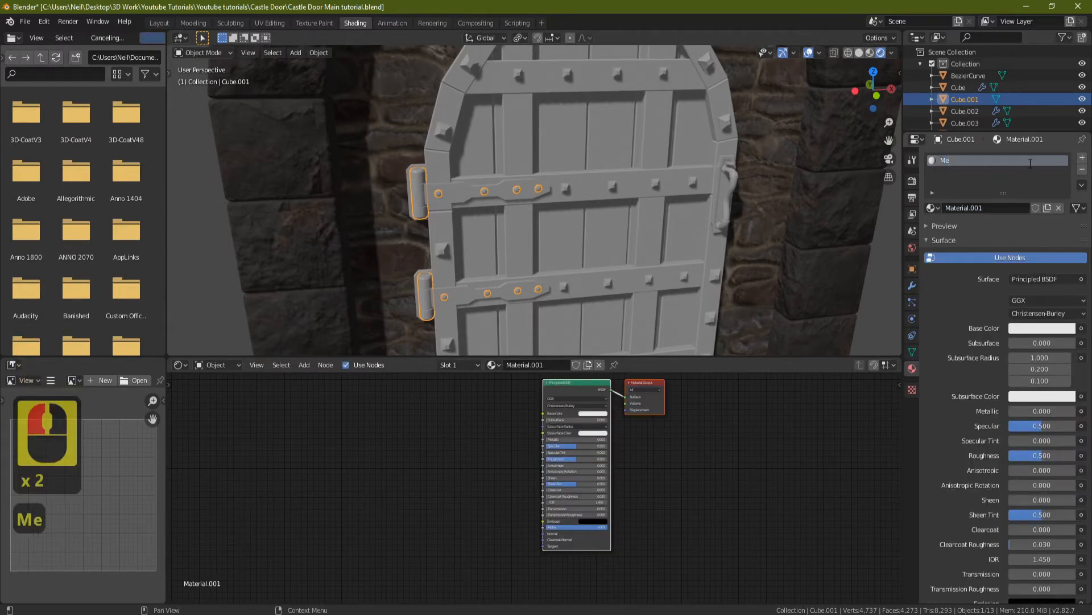
text(tal Dark)
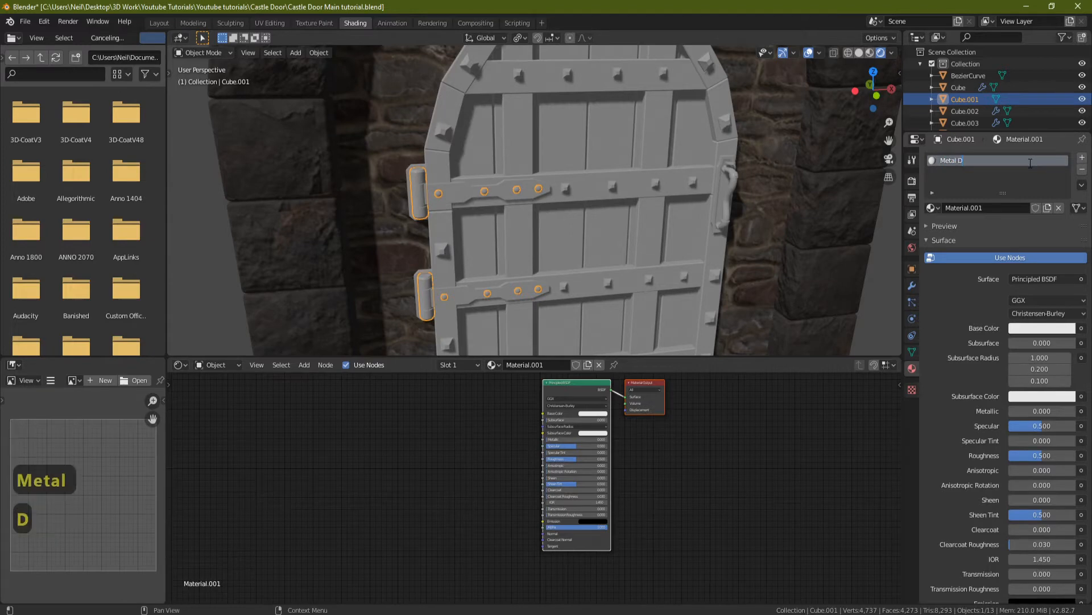
key(Return)
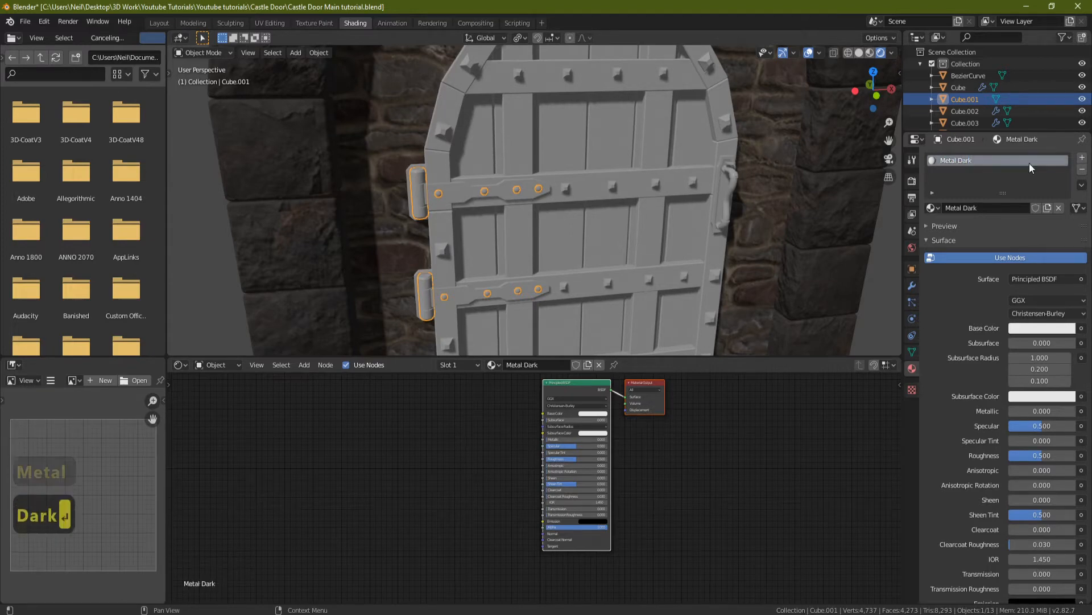
Step: Add a second material slot to the hinge object with a new material named Metal Light
click(1082, 157)
click(1018, 230)
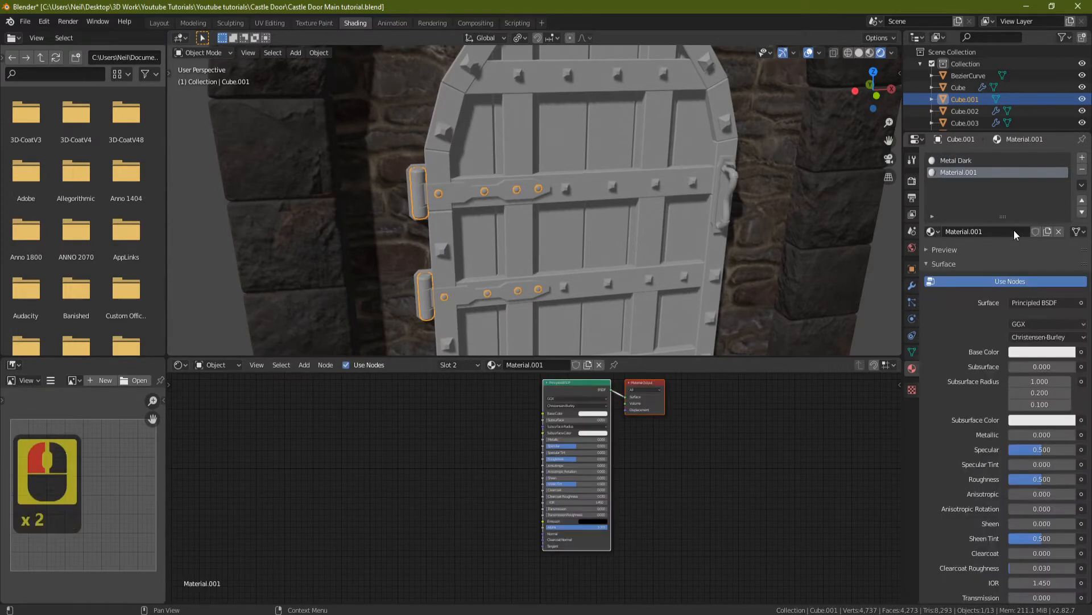
double_click(977, 171)
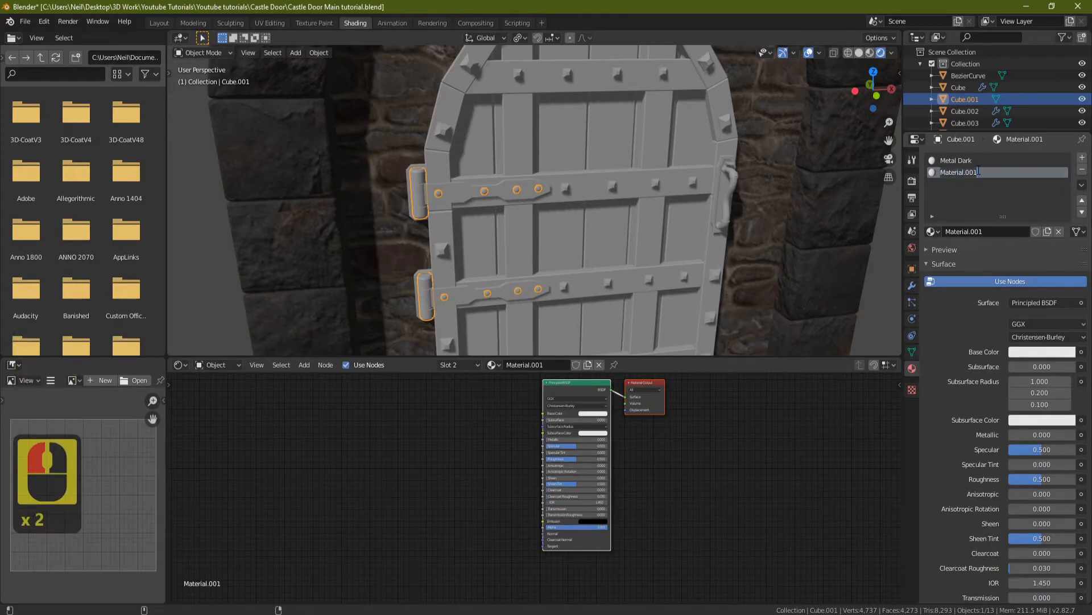
text(Metal Li)
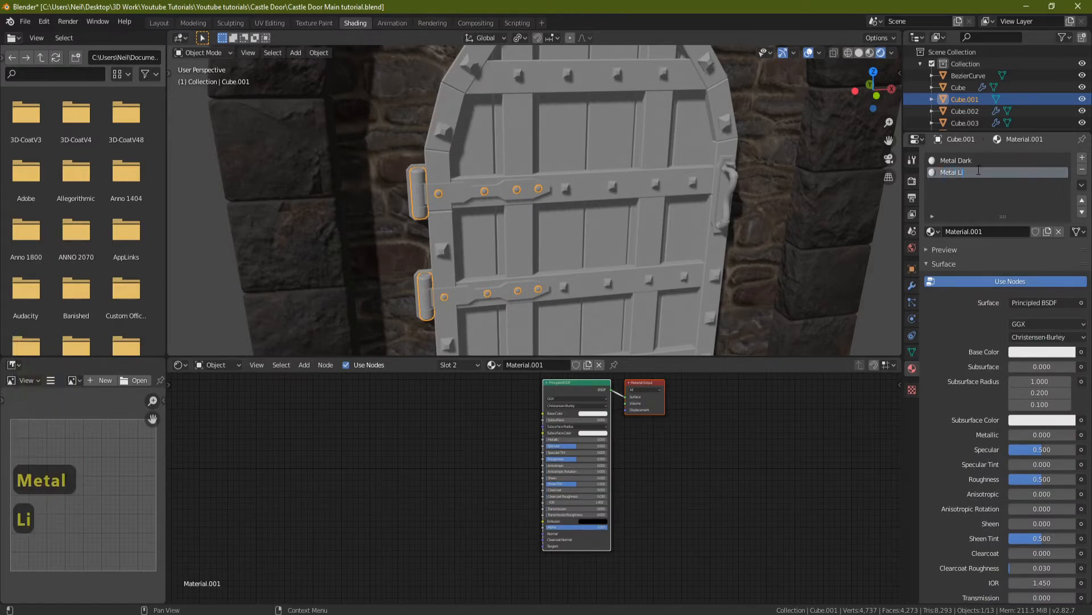
text(ght)
key(Return)
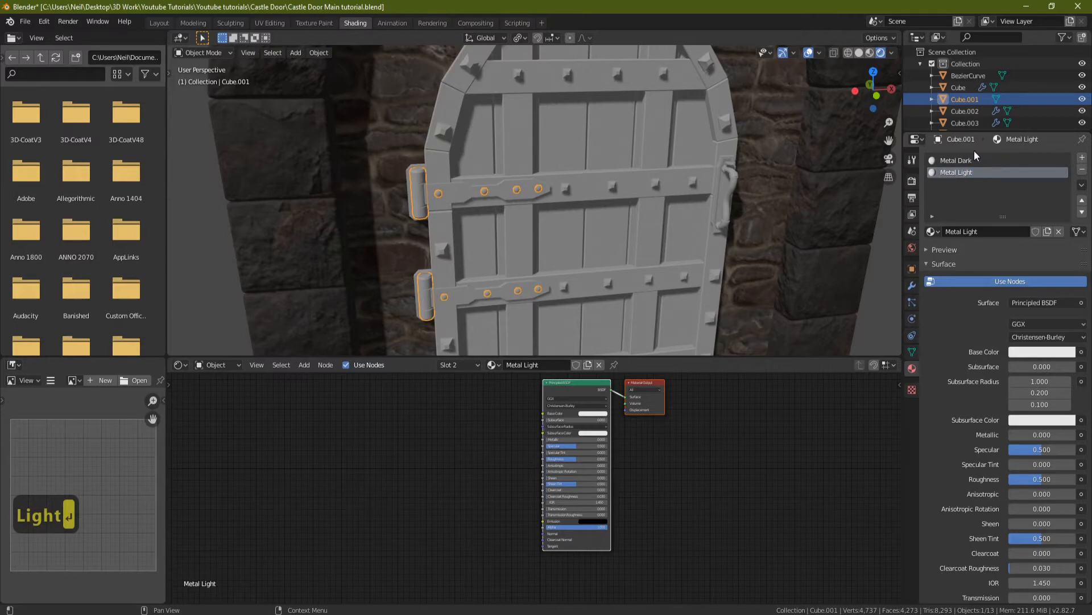
Step: Run Principled Texture Setup on Metal Dark's Principled BSDF with all five MetalDark images (color, height, metallic, normal, Roughness) from the Metal Dark folder
click(973, 160)
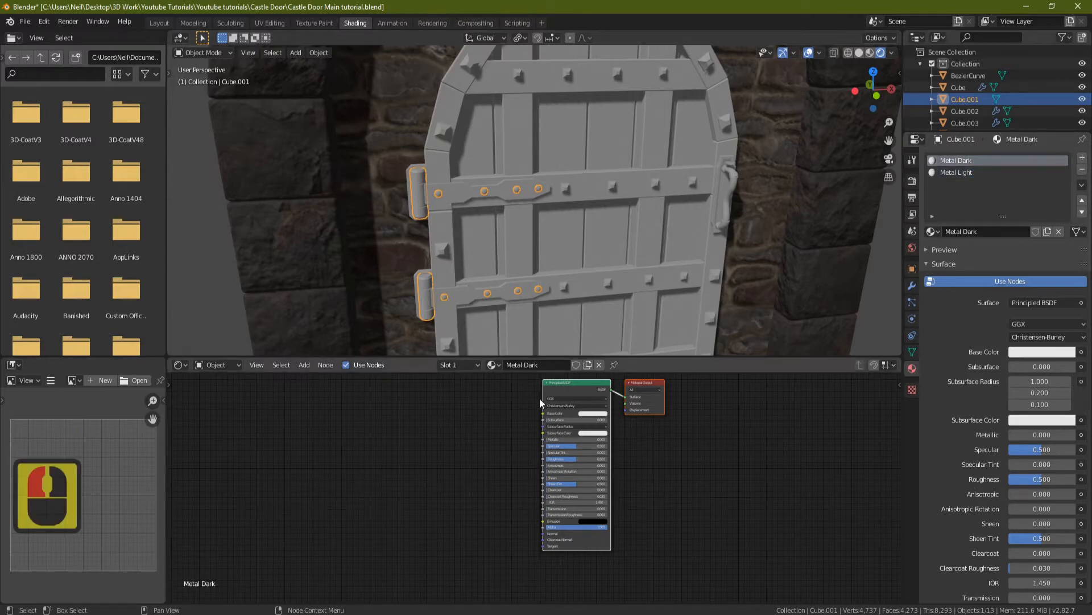
click(562, 382)
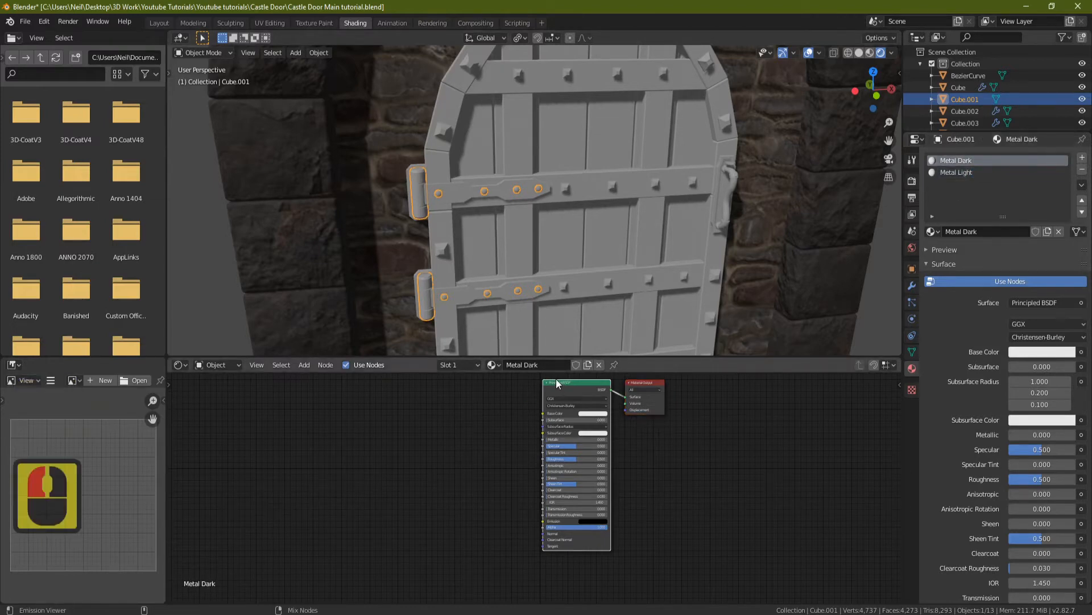
key(ctrl+shift+t)
click(436, 169)
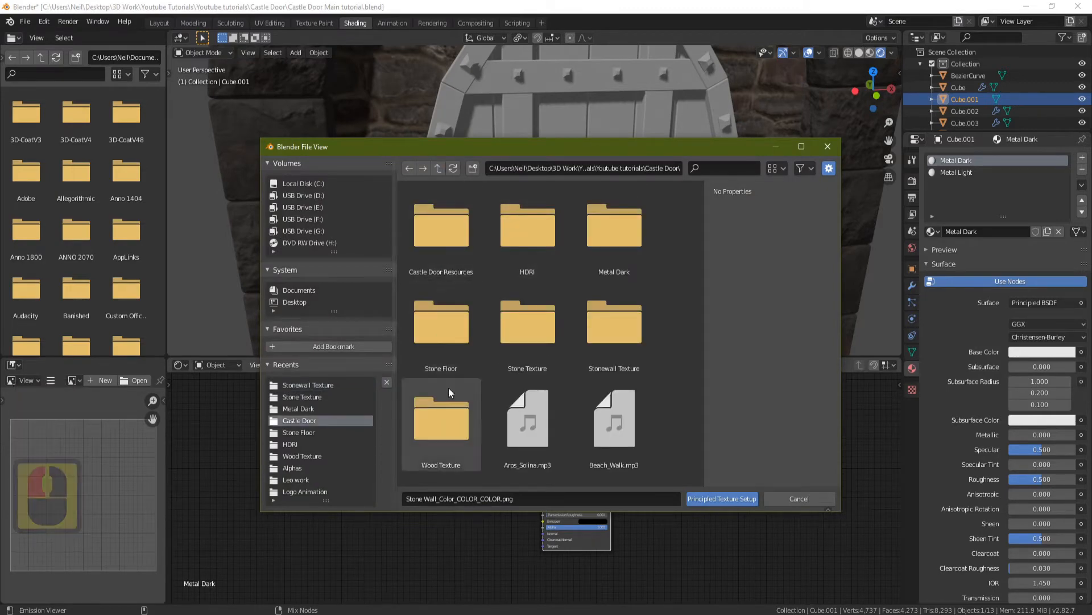
click(612, 245)
double_click(612, 250)
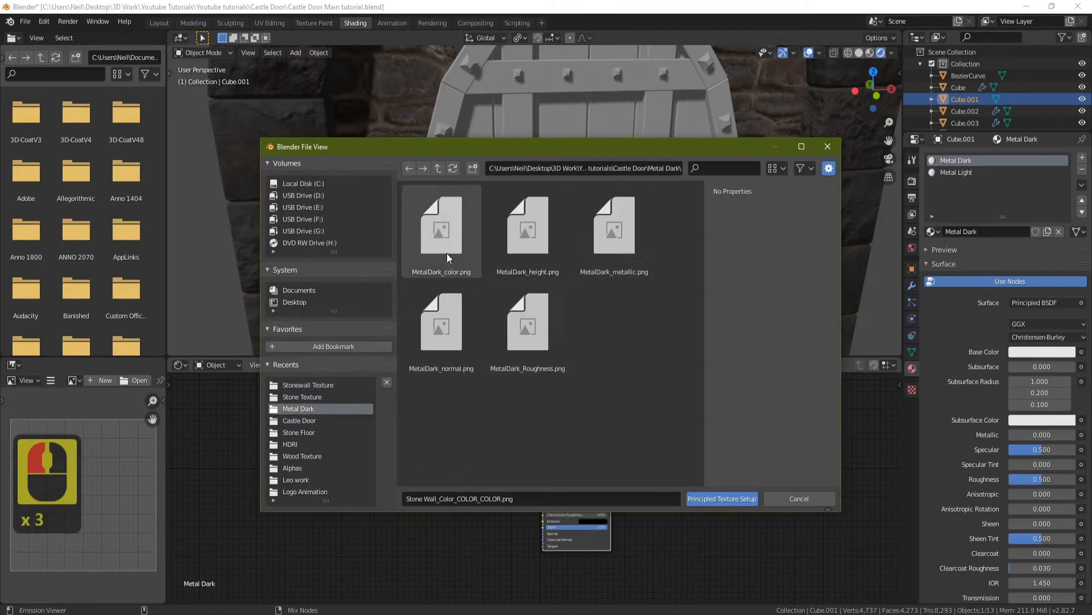
click(446, 254)
shift+click(528, 328)
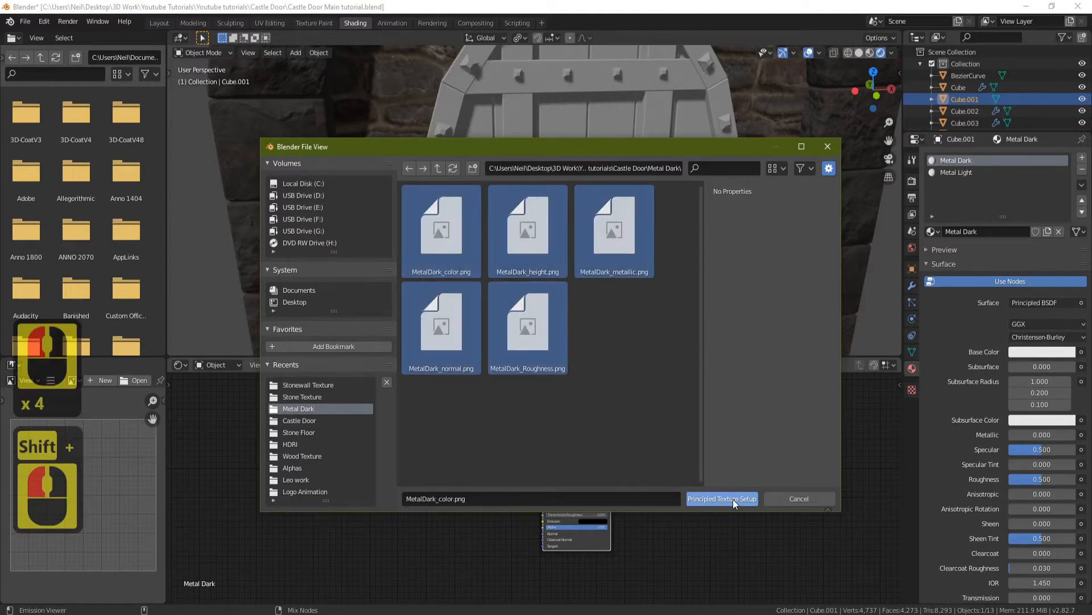
click(732, 499)
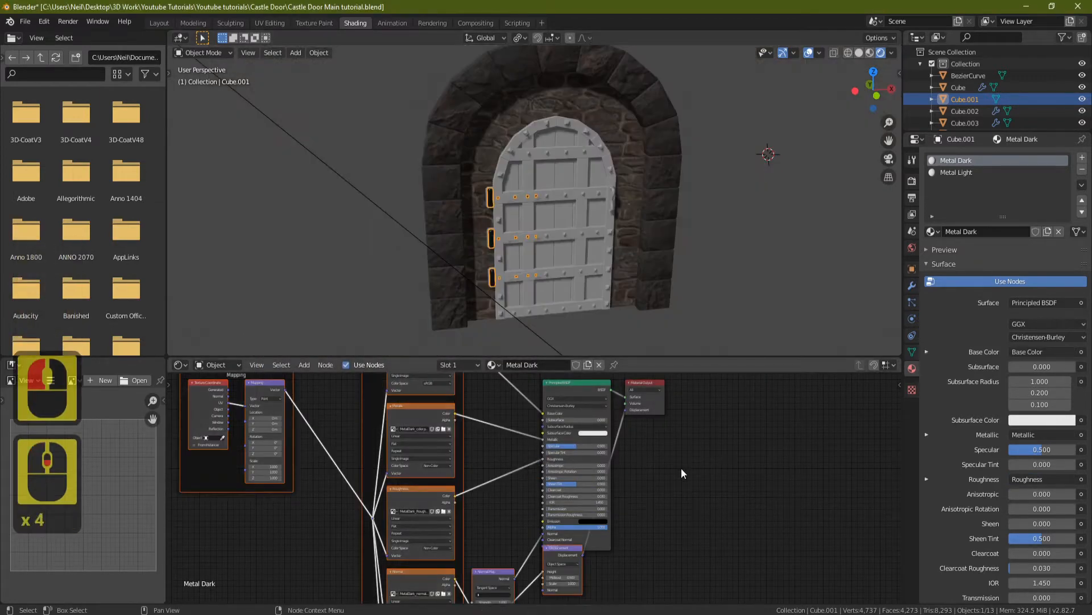
Step: Spread out the Metal Dark nodes by moving the Material Output, Principled BSDF and Displacement nodes away from the texture nodes
middle_drag(681, 467, 631, 507)
drag(590, 421, 769, 459)
drag(539, 420, 567, 407)
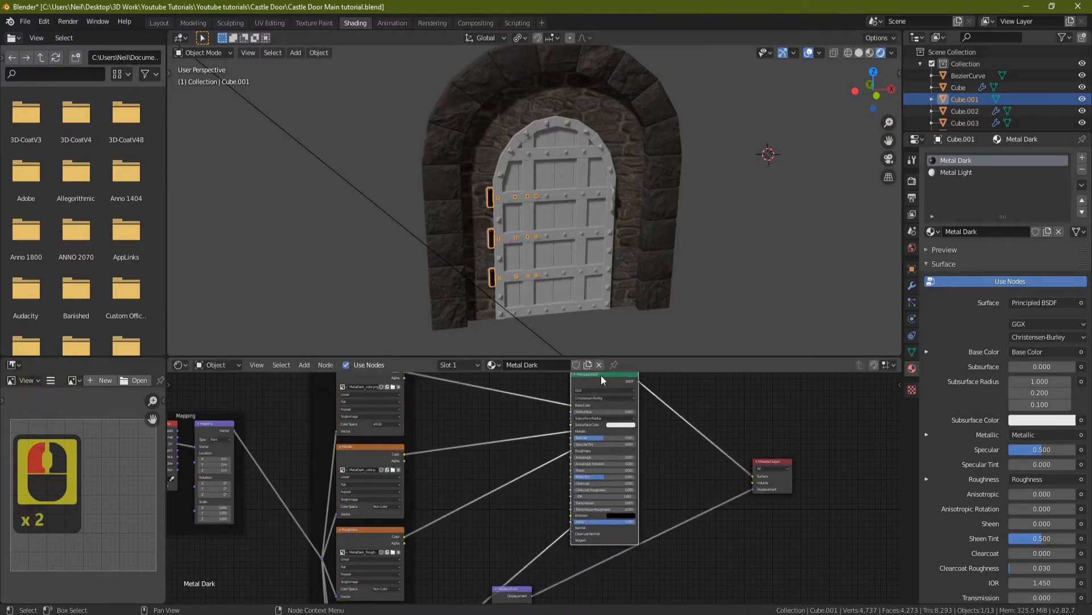
scroll(563, 416, down, 7)
shift+middle_drag(473, 526, 470, 498)
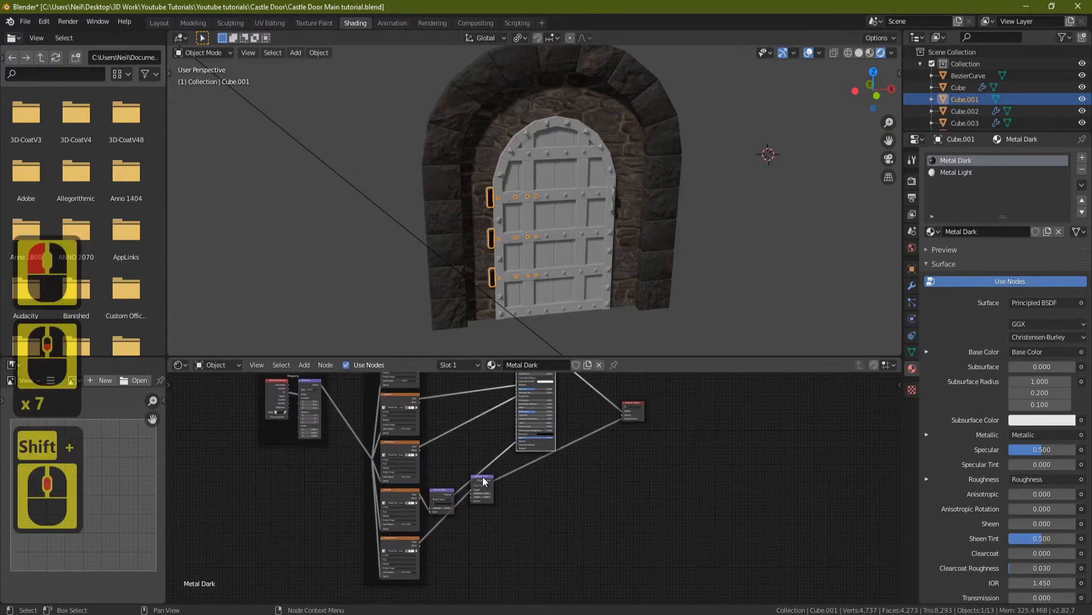
drag(483, 481, 517, 515)
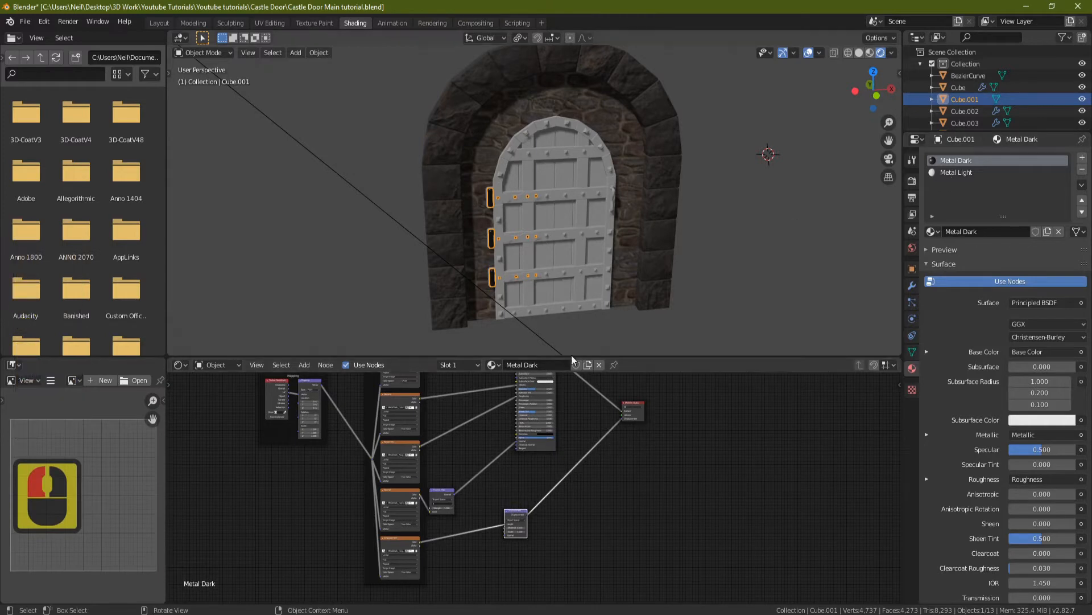
shift+middle_drag(569, 455, 565, 515)
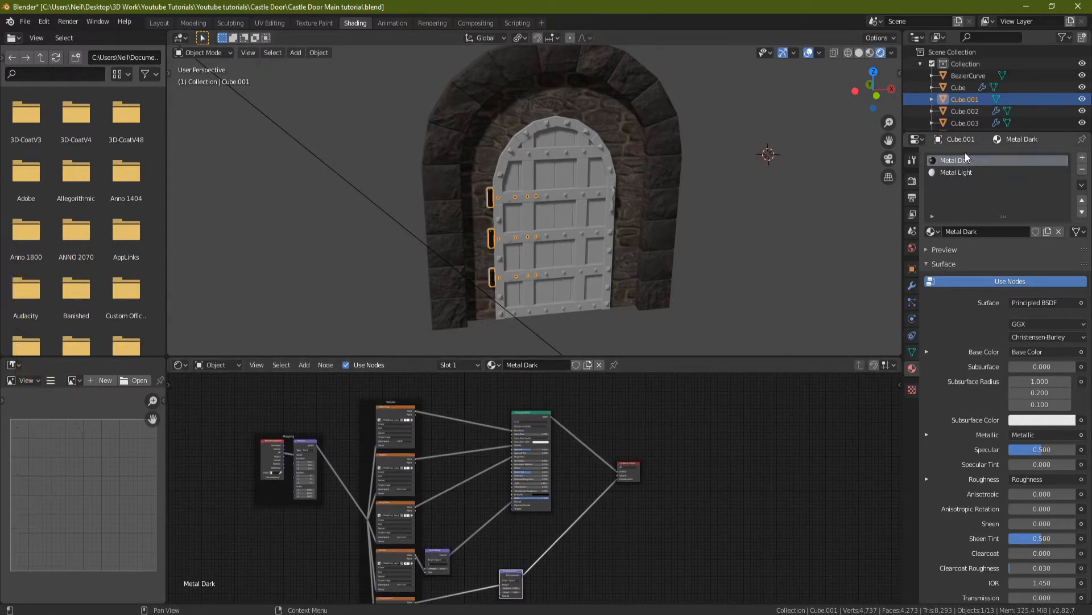
Step: Copy the Metal Dark material and paste its node setup into the Metal Light material
click(1082, 186)
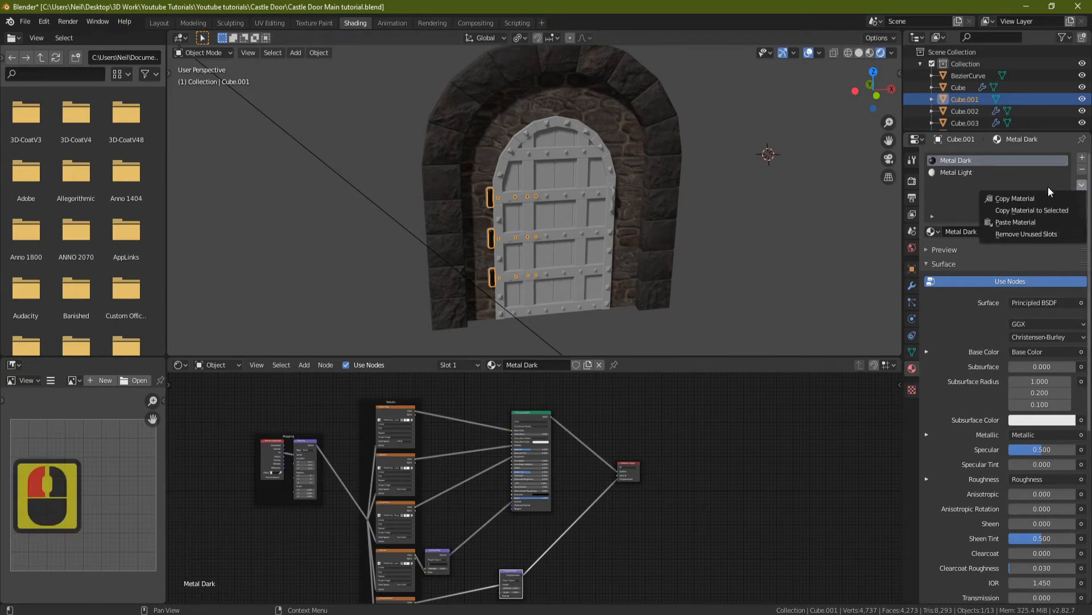
click(1024, 198)
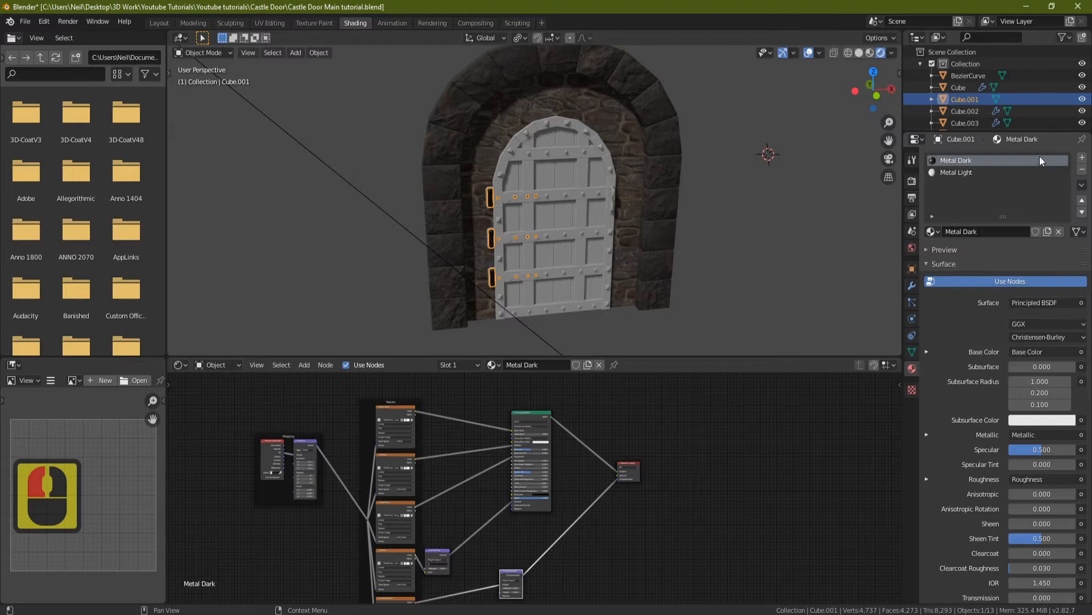
click(961, 172)
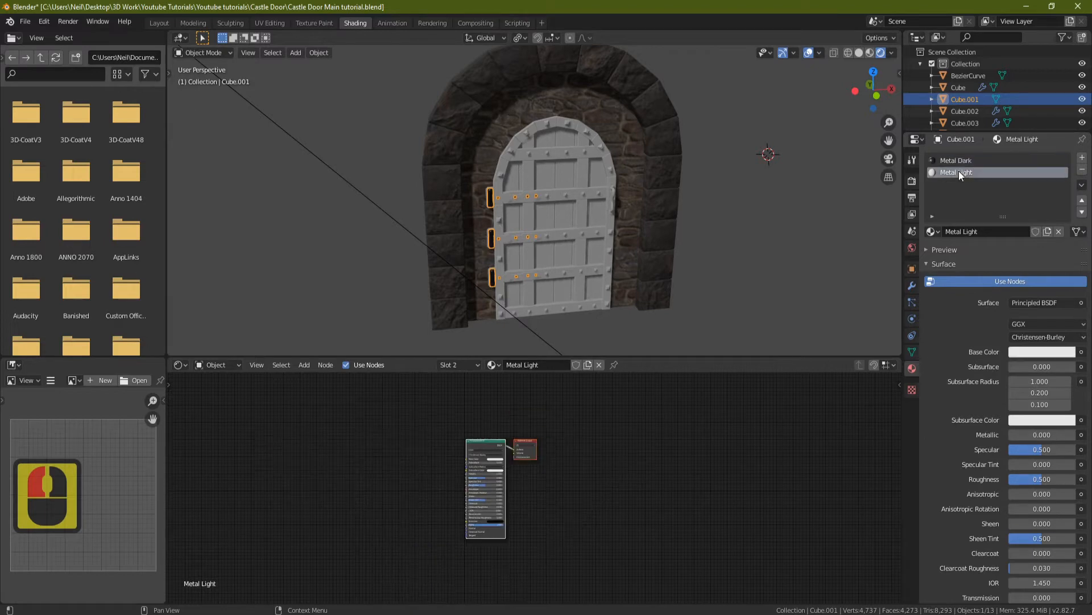
click(1082, 186)
click(1033, 222)
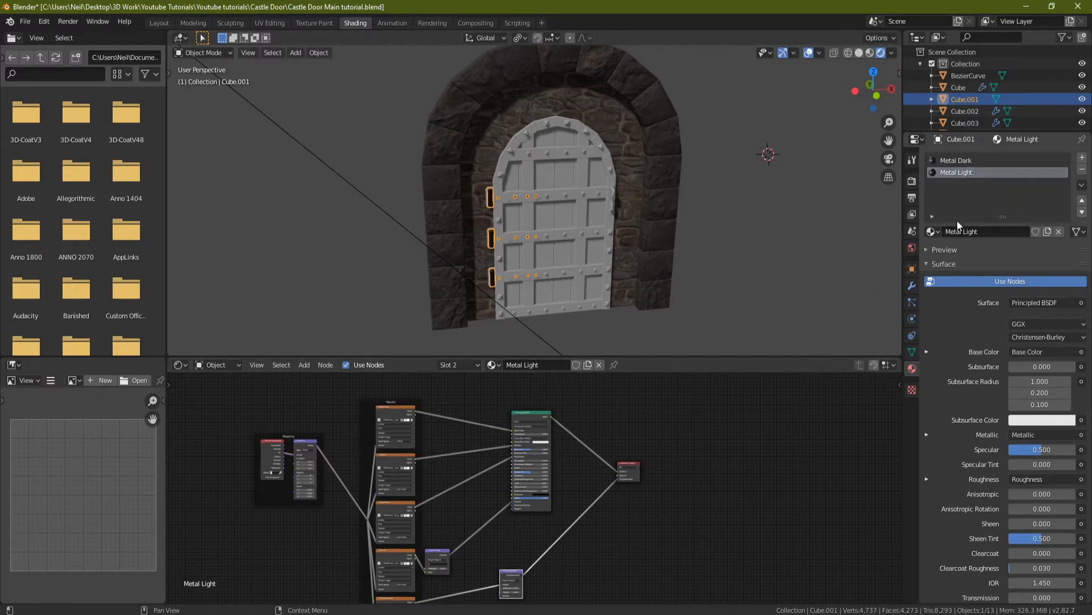
Step: Duplicate Metal Light's Base Color texture node and place the copy above the original
scroll(424, 504, up, 5)
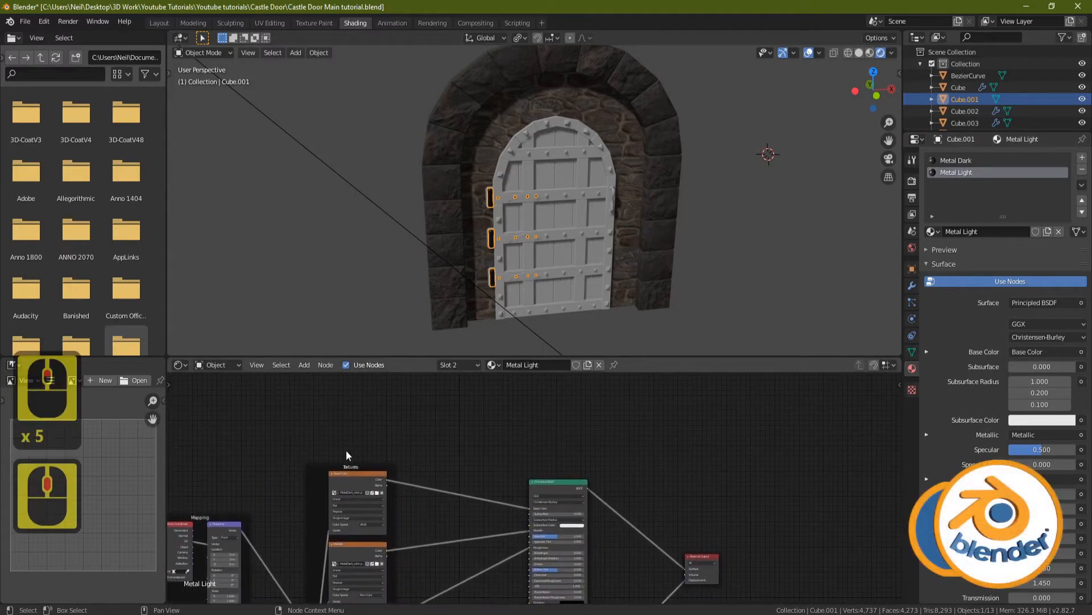
click(357, 476)
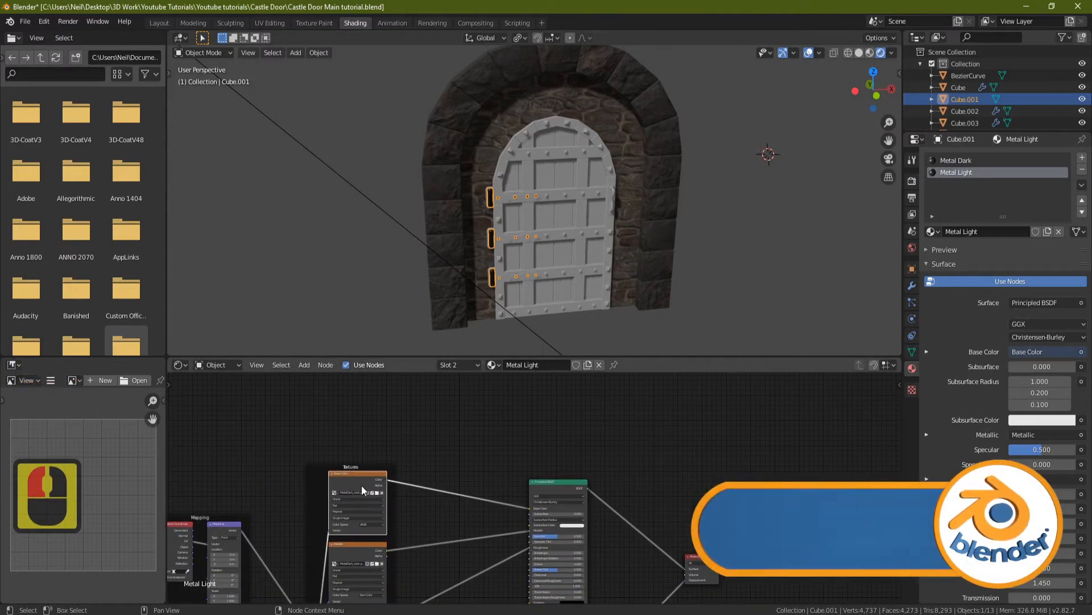
key(shift+d)
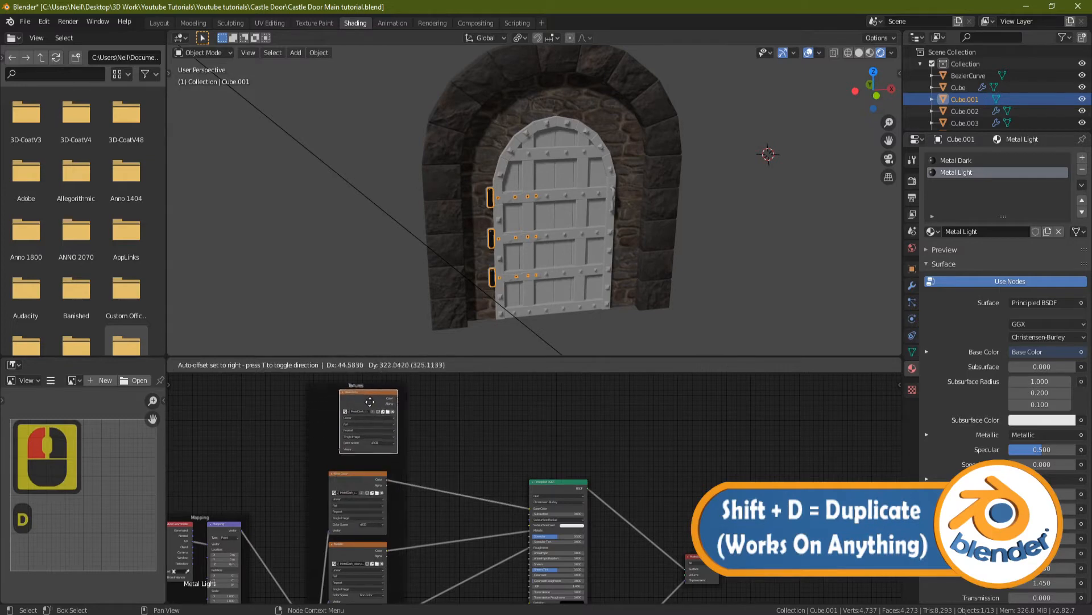
click(358, 400)
click(447, 442)
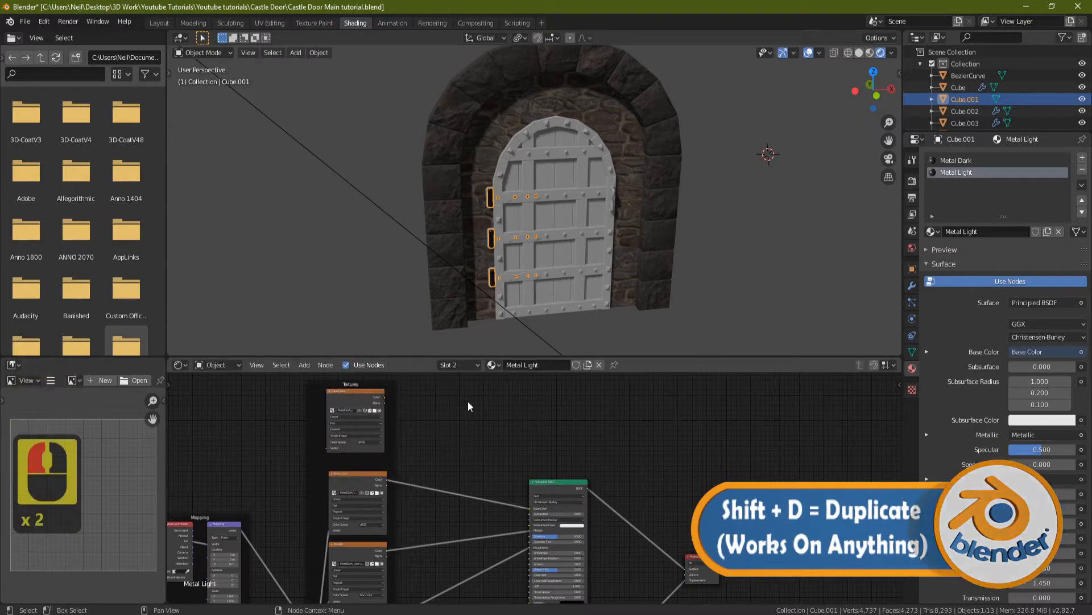
Step: Add a MixRGB node in the free space beside the duplicated Base Color texture
key(shift+a)
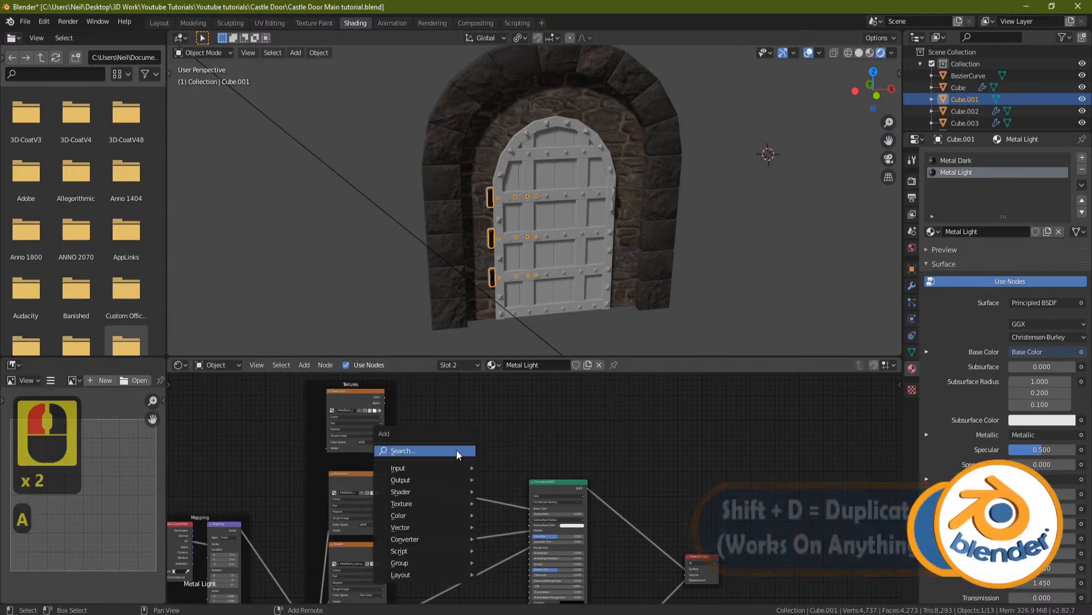
click(408, 450)
text(mix)
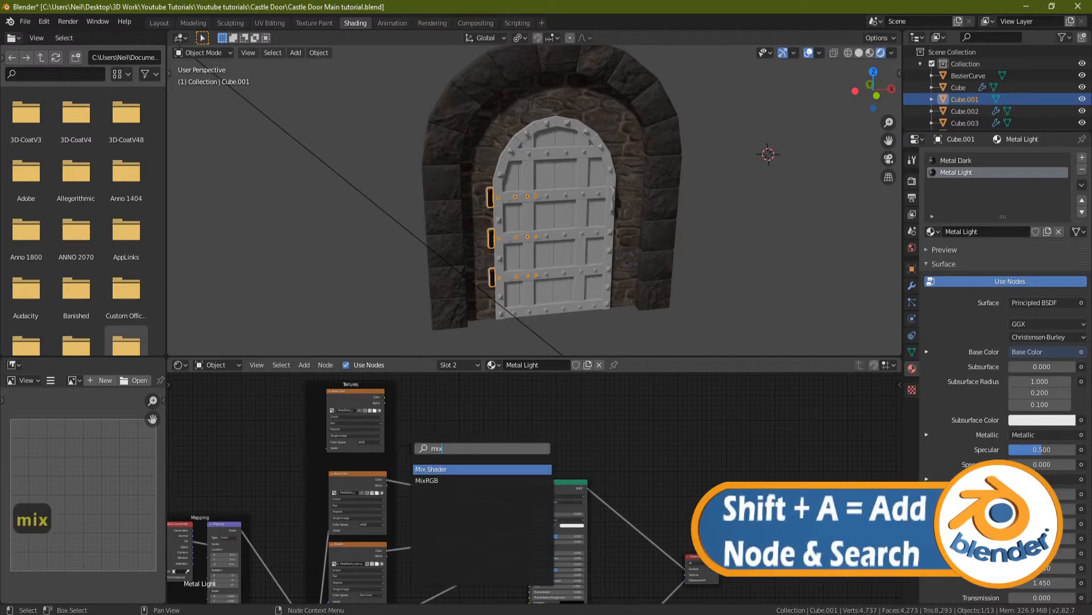
click(426, 480)
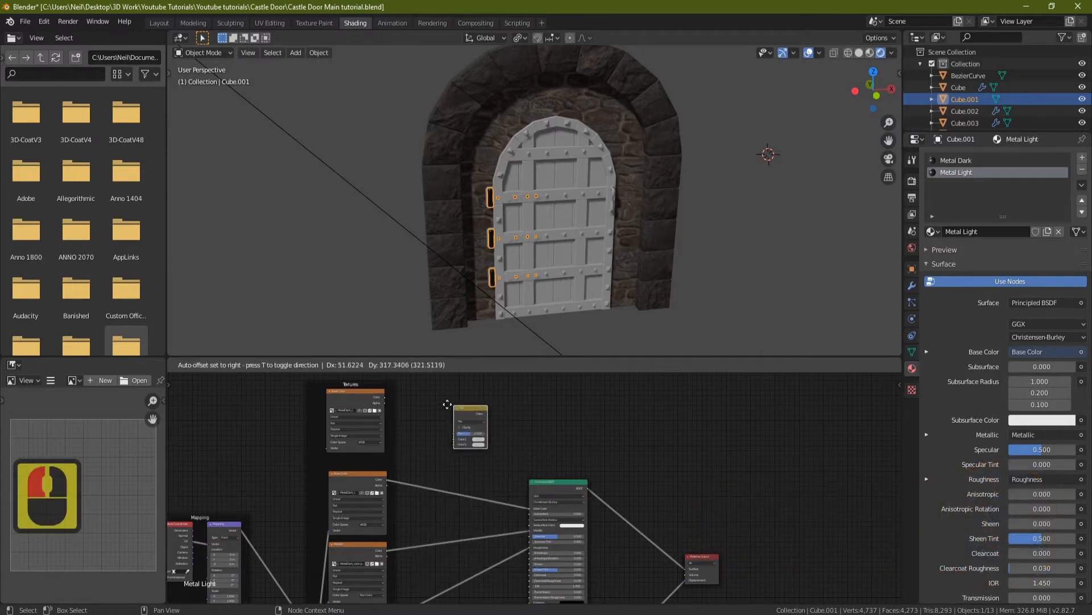
click(495, 427)
Step: Connect the duplicated Base Color texture to the Mix node's Color2 and the original to Color1, with Fac set to 1.000
scroll(494, 427, up, 6)
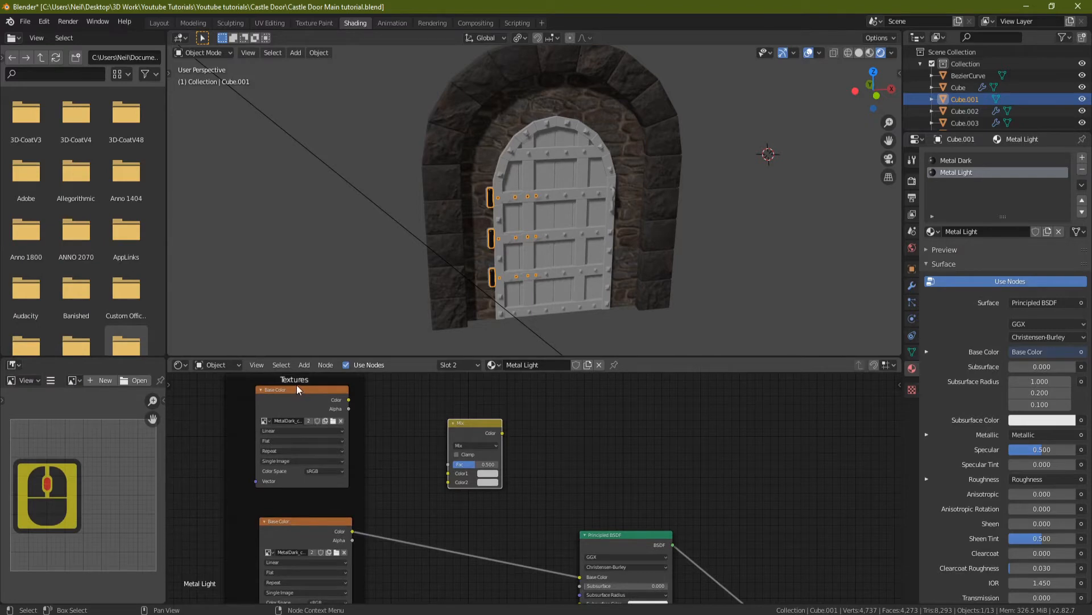
scroll(312, 391, down, 1)
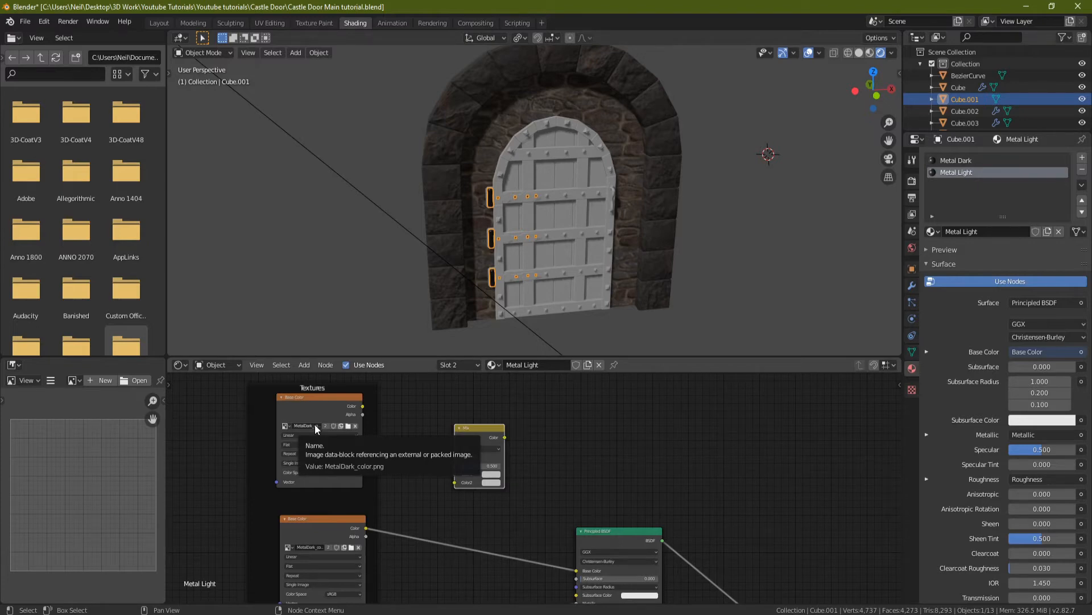
drag(363, 405, 454, 483)
drag(367, 529, 504, 462)
Step: Set the Mix node's blending mode to Screen and connect its Color output to the Principled BSDF's Base Color
click(494, 448)
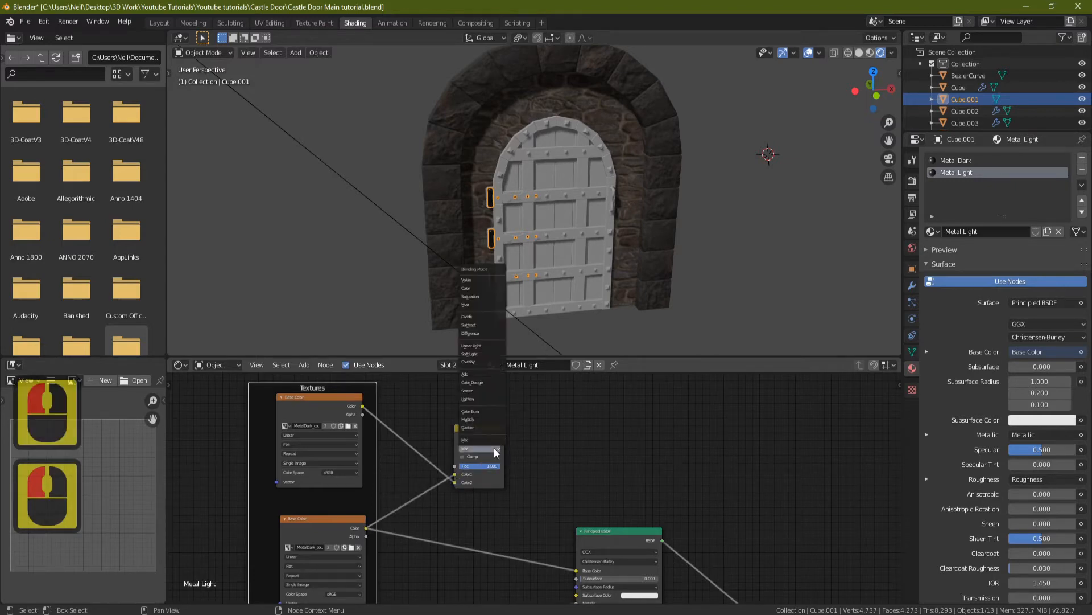
click(472, 390)
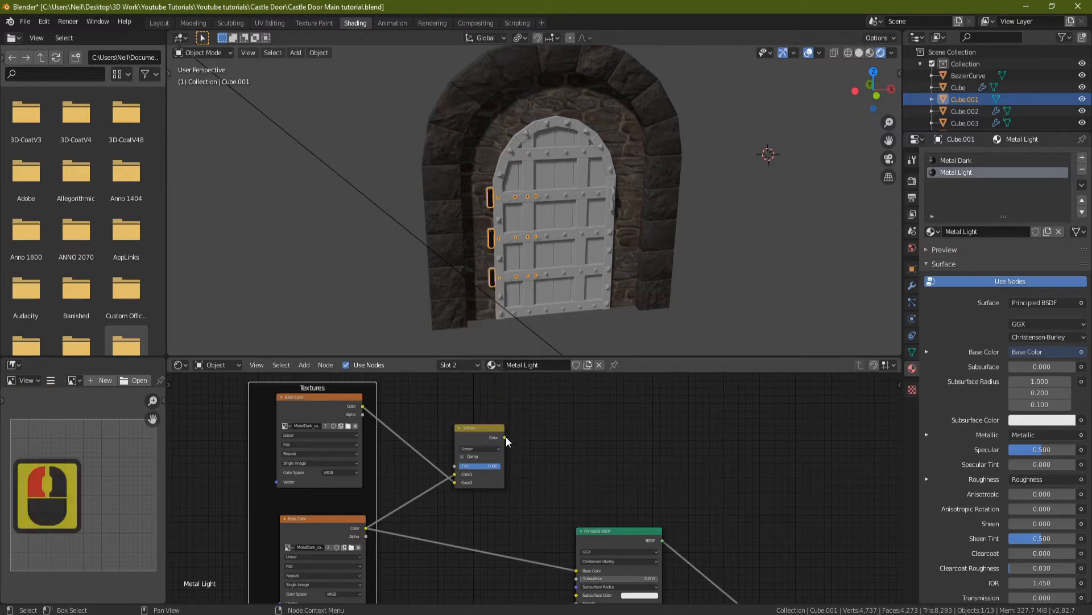
drag(506, 437, 582, 572)
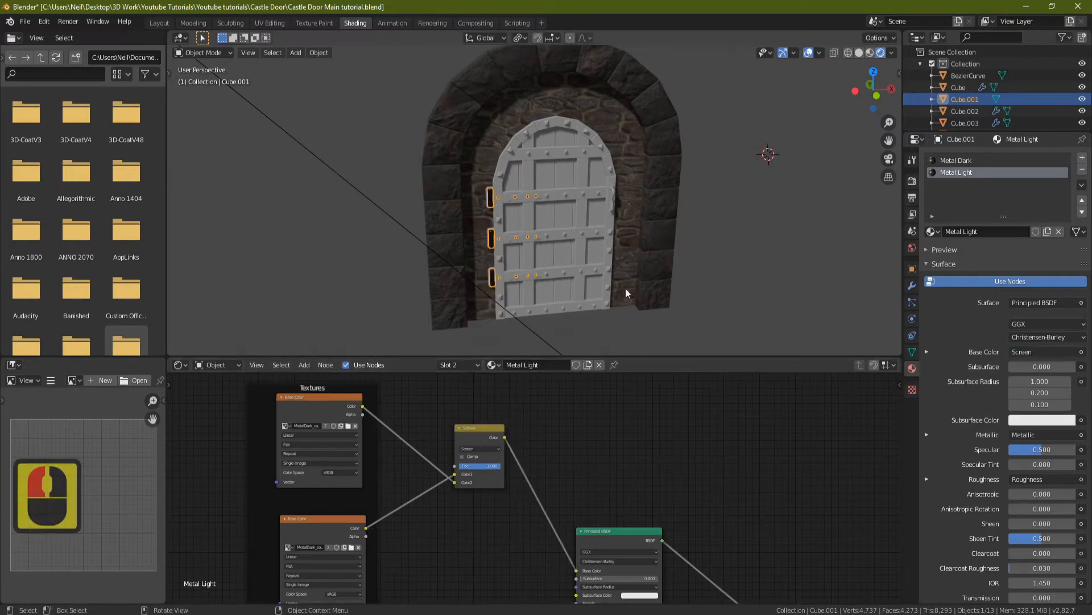
Step: Examine the metal on a door hinge and its rivets up close
middle_drag(626, 288, 590, 251)
scroll(589, 251, up, 3)
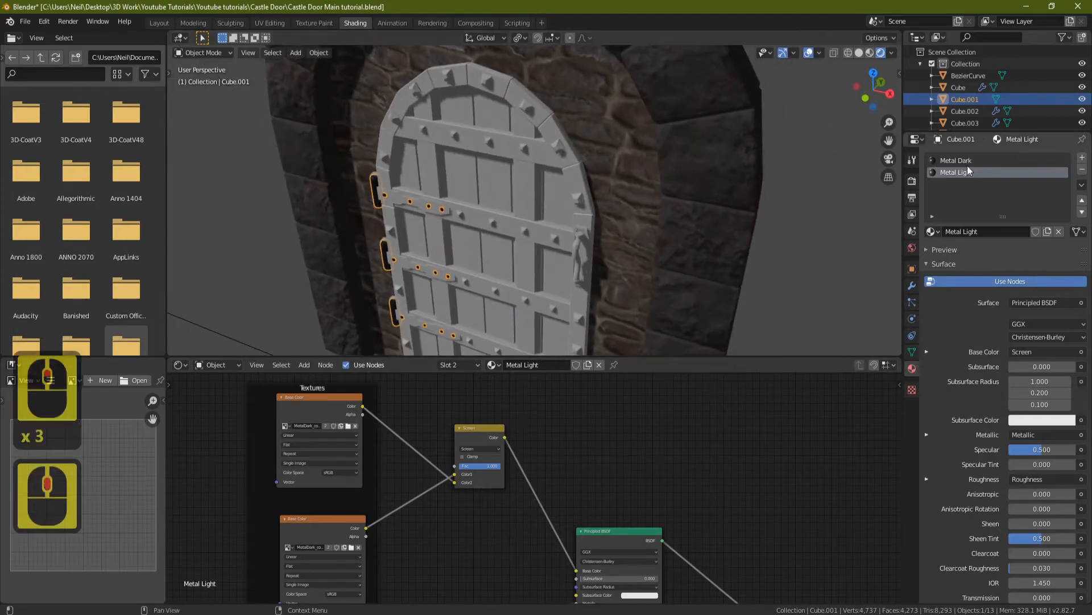
scroll(472, 248, up, 1)
middle_drag(472, 248, 552, 176)
scroll(582, 199, up, 2)
scroll(514, 182, up, 1)
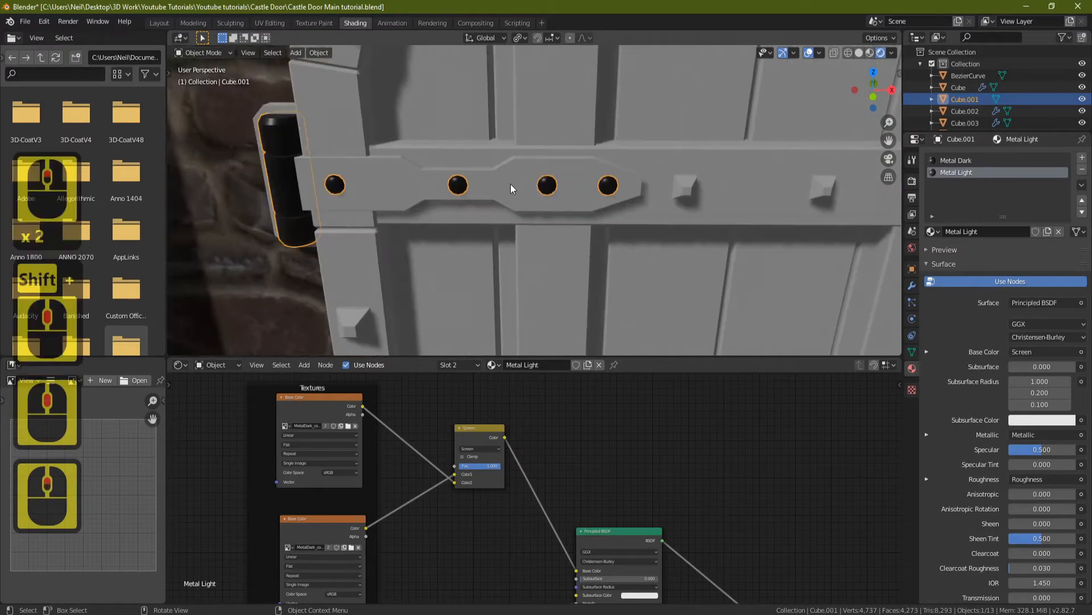
Step: In the UV Editing workspace, select the whole hinge pin and rivet mesh and unwrap it
scroll(562, 170, down, 5)
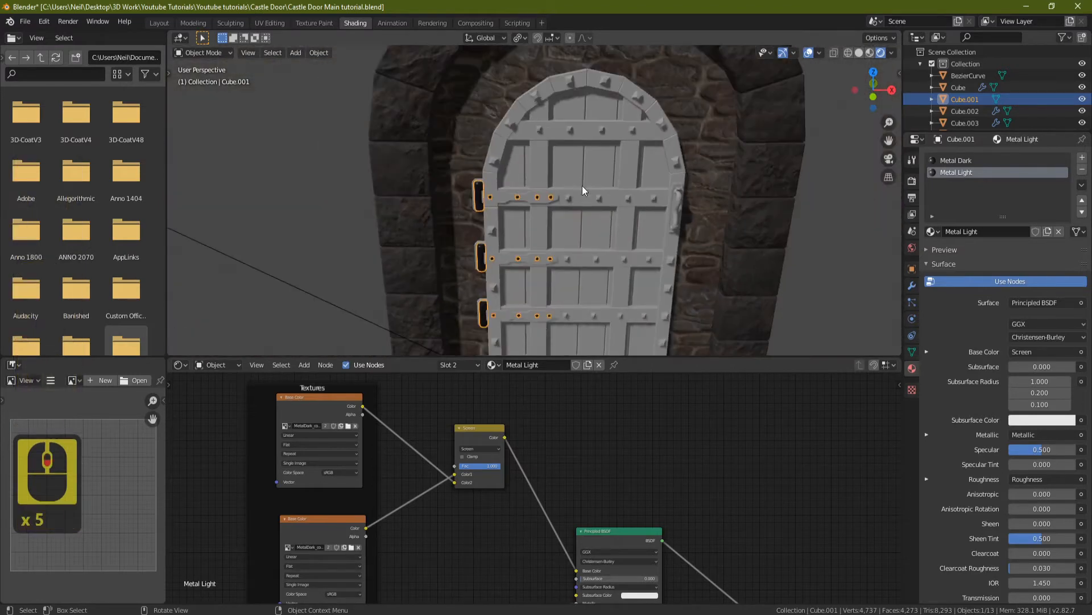
click(263, 23)
scroll(660, 333, up, 2)
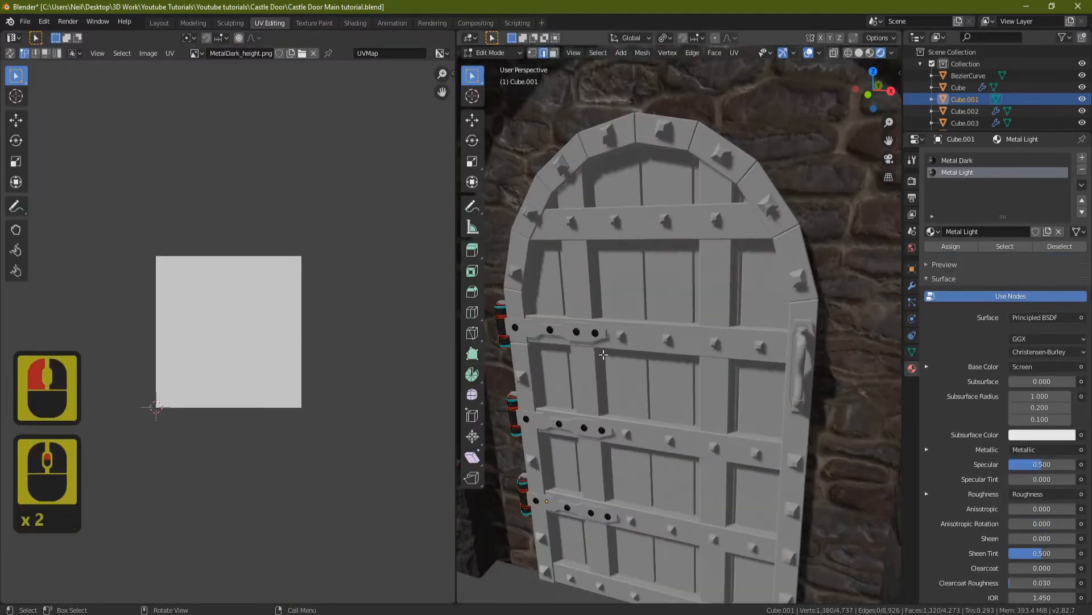
scroll(659, 332, up, 3)
shift+middle_drag(660, 334, 685, 329)
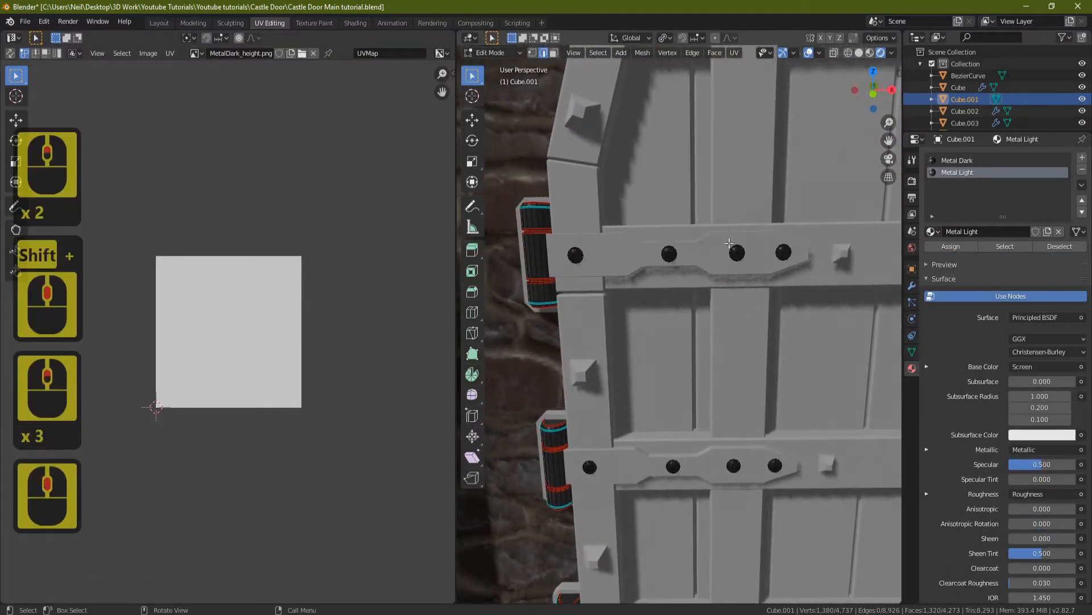
key(a)
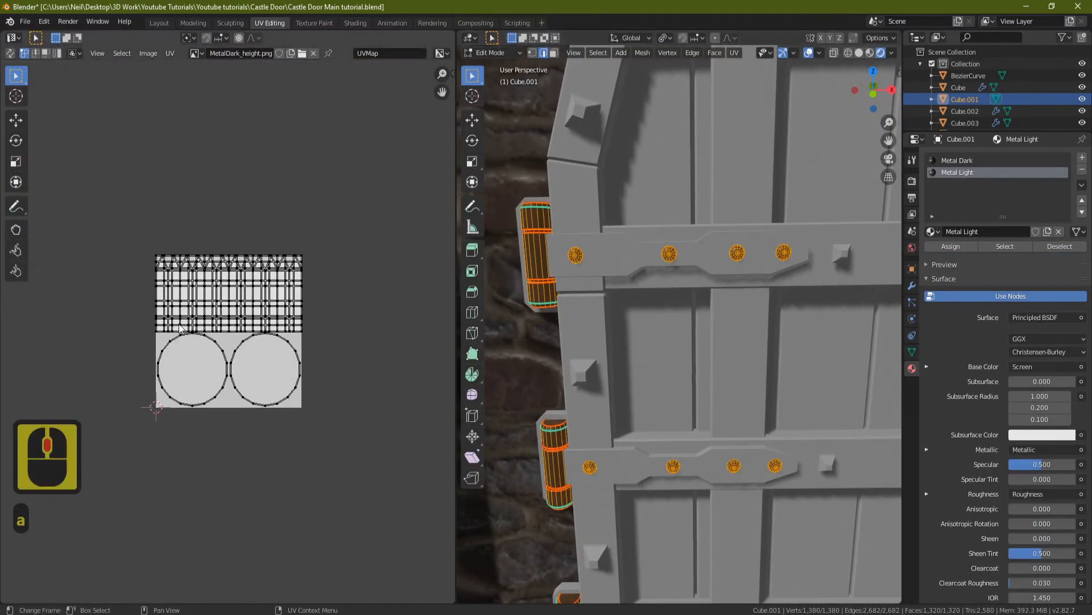
key(u)
click(660, 255)
click(631, 271)
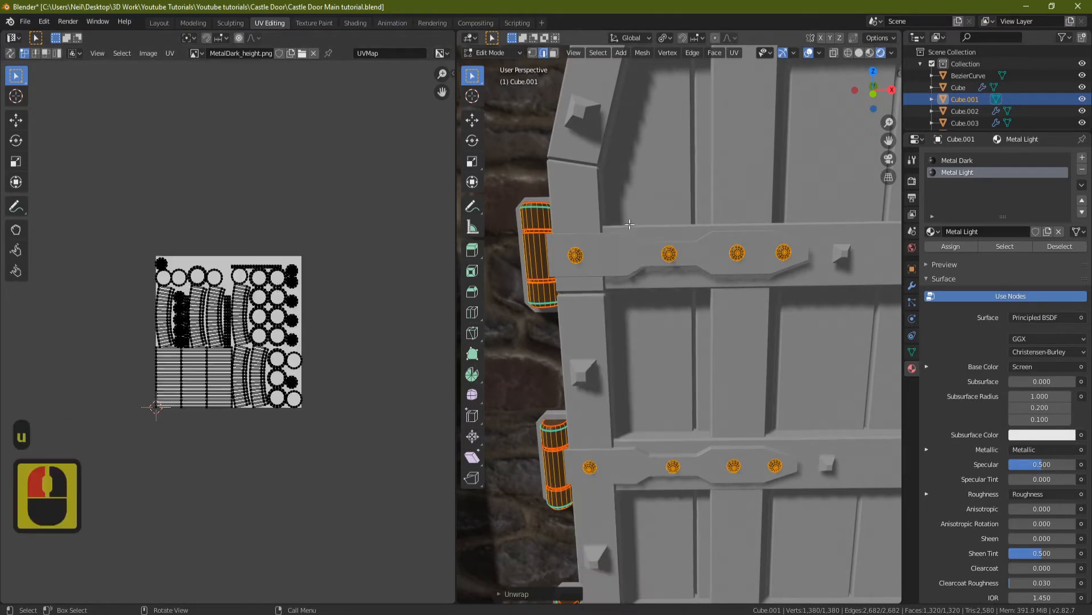
Step: Scale all the UV islands up until the layout extends past the image square on every side
scroll(312, 332, up, 5)
scroll(305, 307, down, 3)
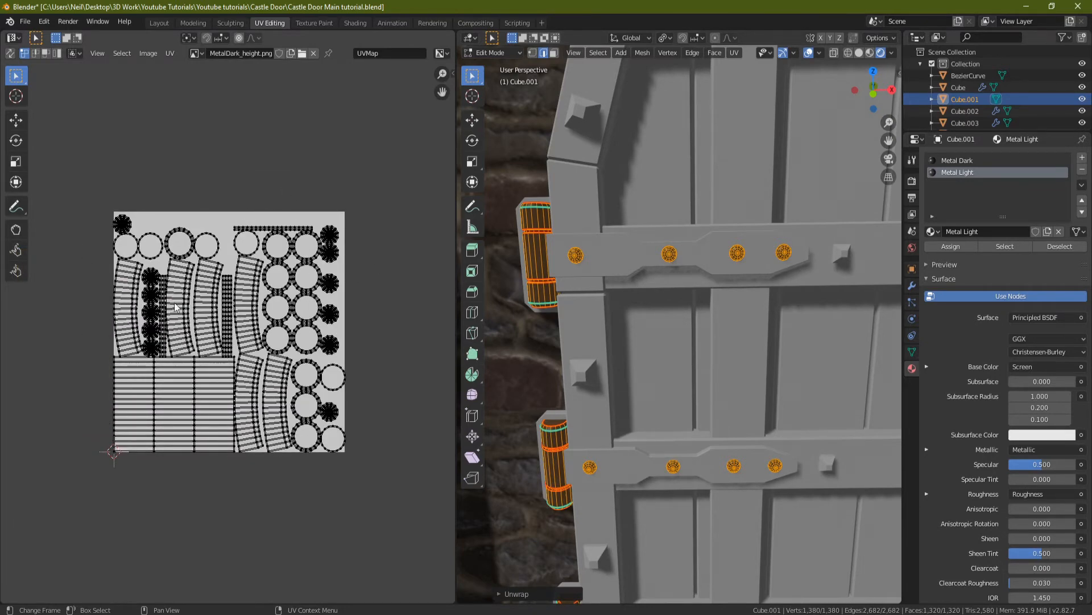
scroll(175, 307, up, 2)
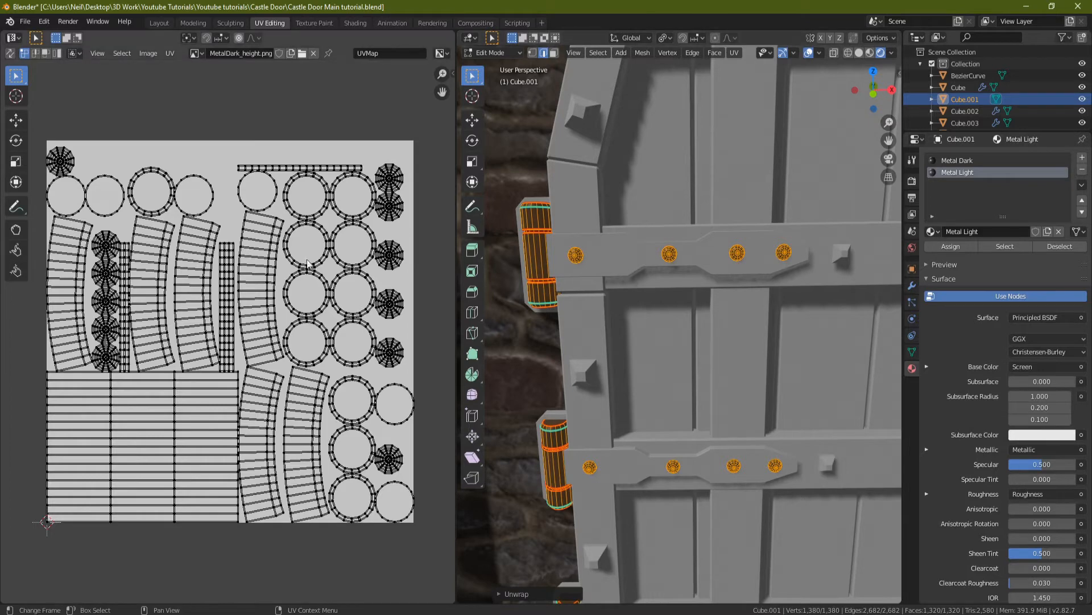
scroll(343, 268, down, 2)
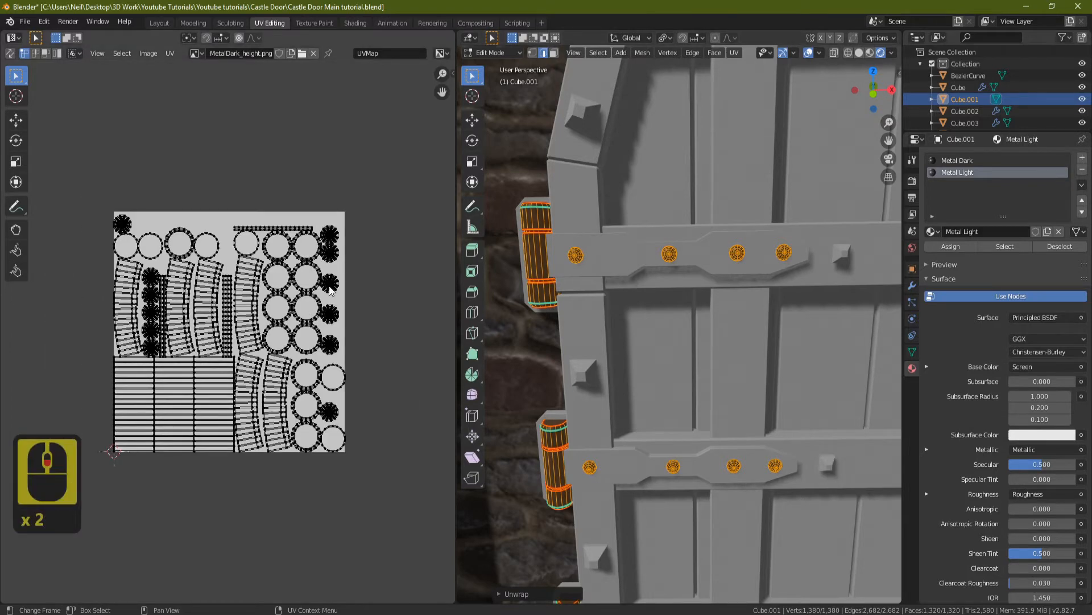
key(a)
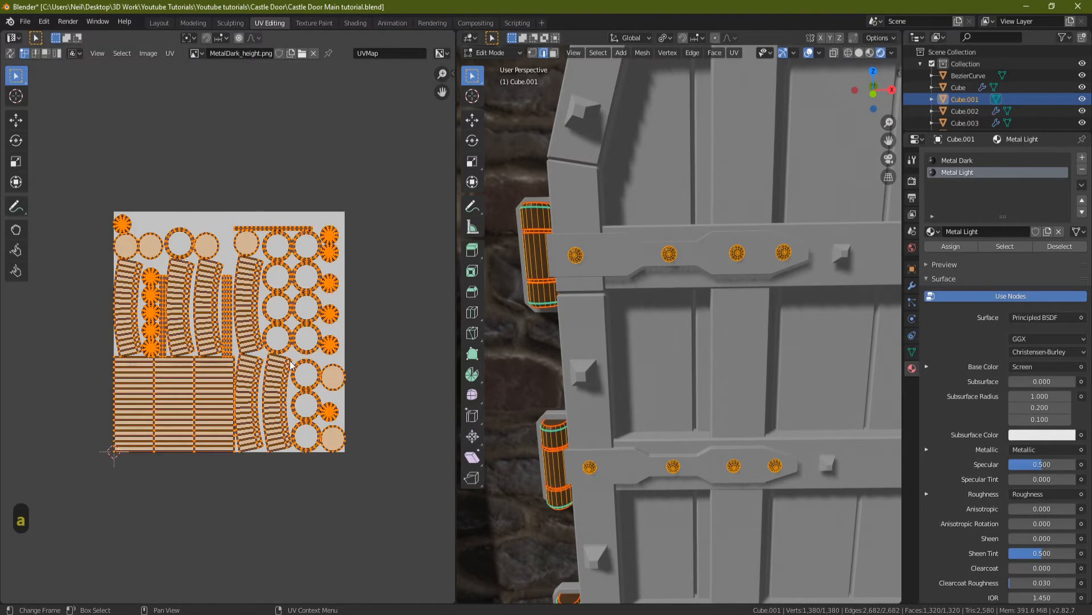
key(s)
click(317, 391)
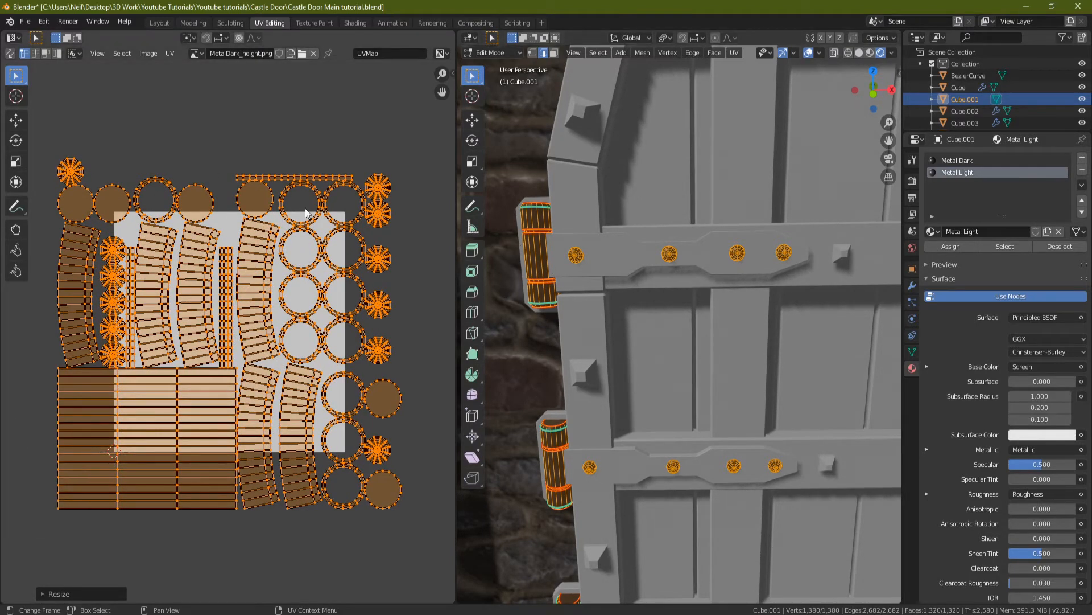
Step: Show MetalDark_color.png behind the UV islands and compare its rust detail with the island size
click(201, 55)
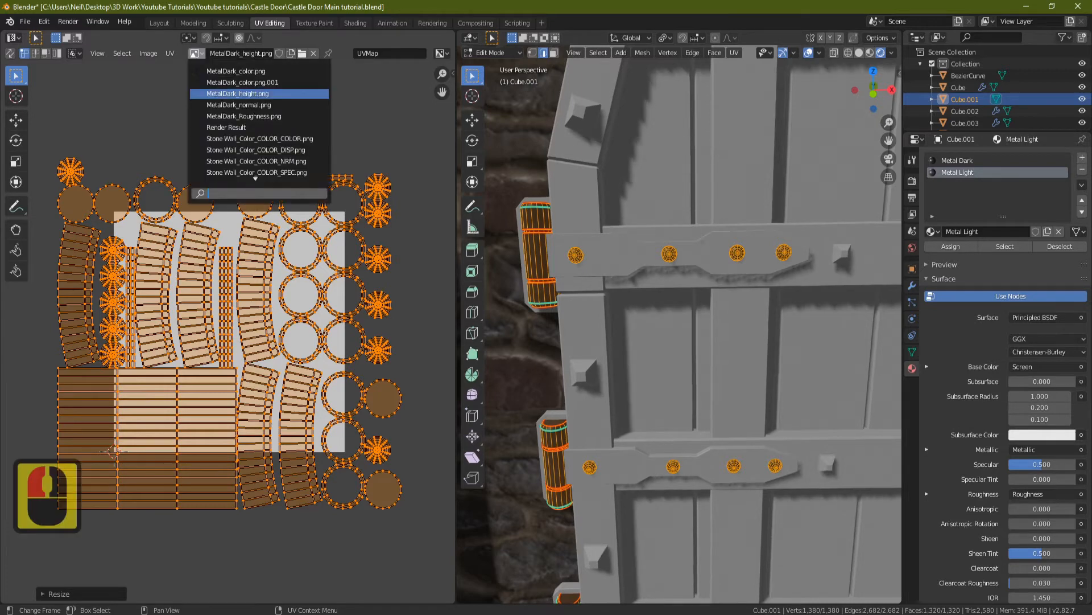
click(226, 71)
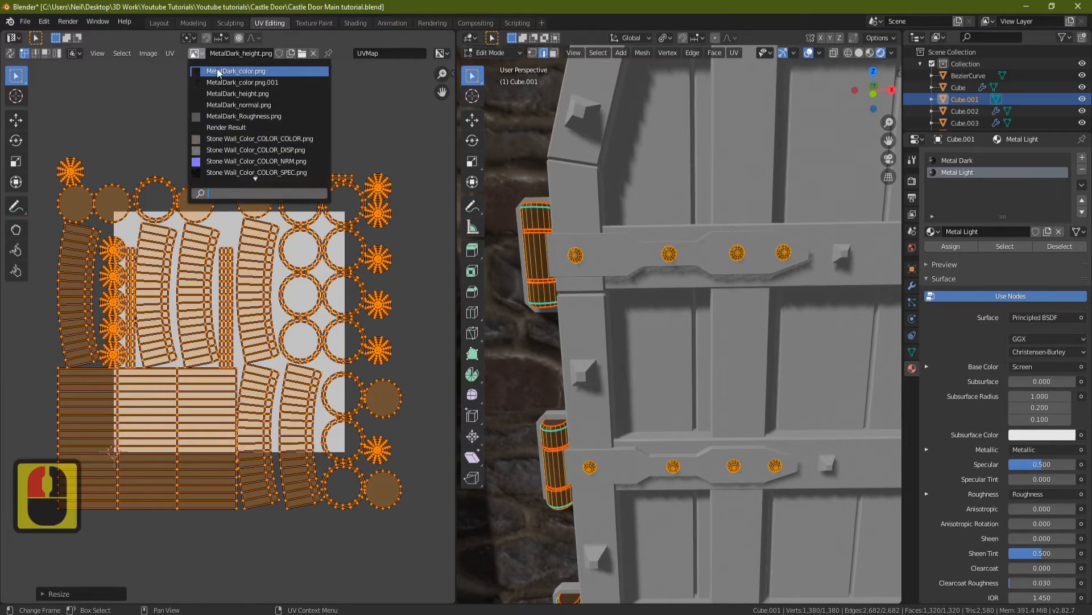
scroll(301, 291, up, 5)
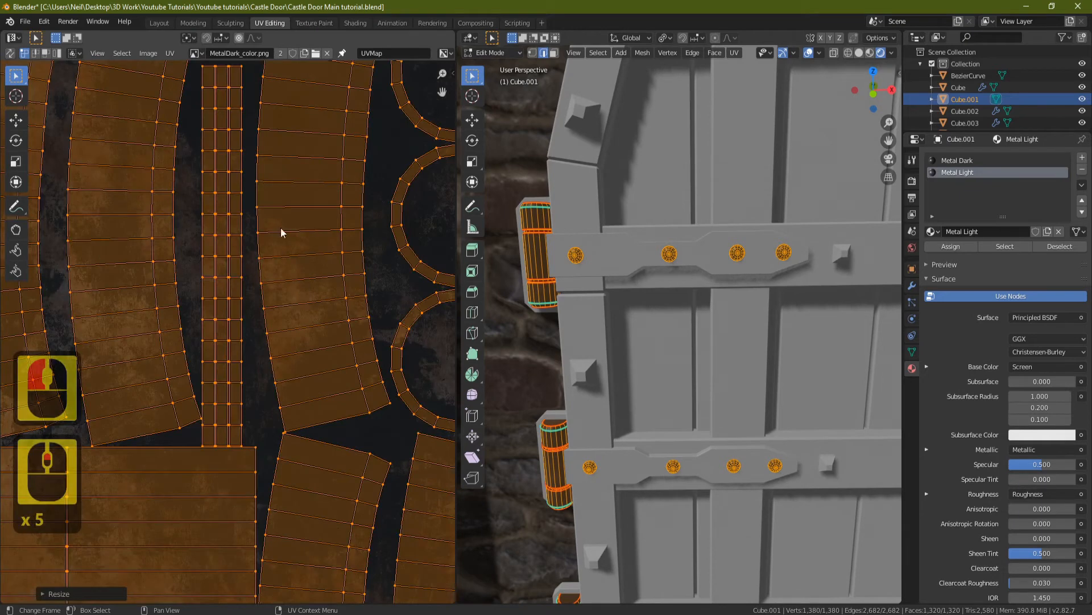
scroll(128, 274, down, 3)
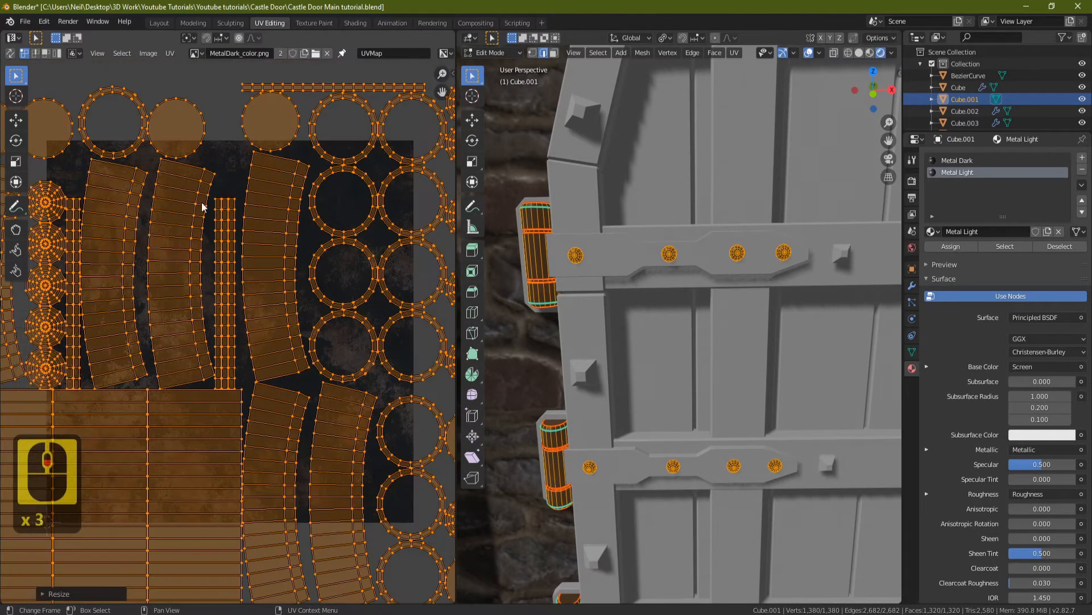
scroll(212, 233, down, 1)
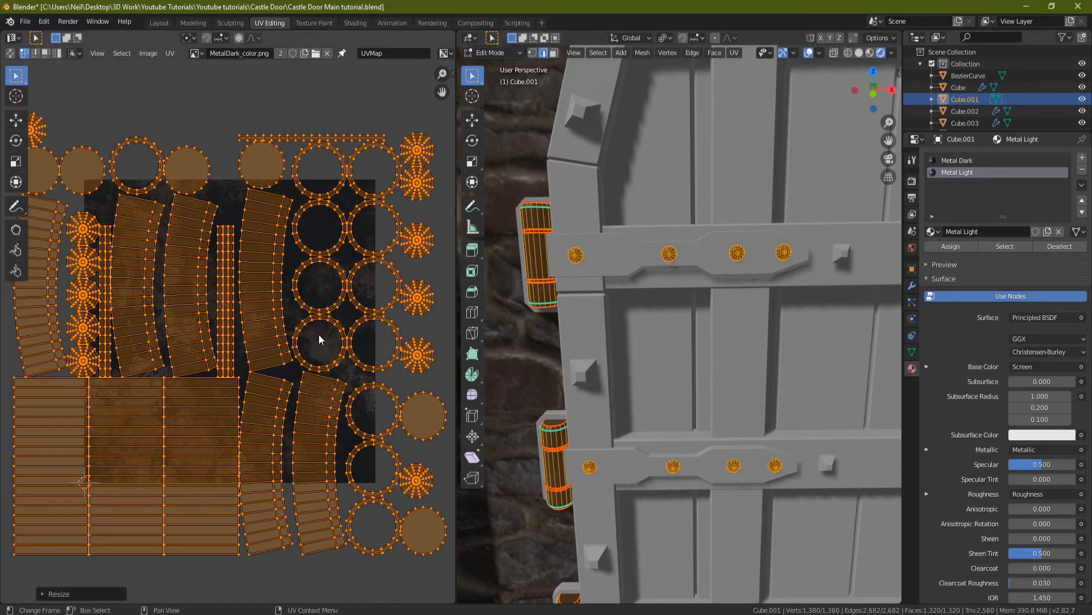
Step: Leave mesh editing and inspect the metal on the upper hinges and rivets from several distances
mouse_move(620, 242)
middle_down()
mouse_move(660, 238)
mouse_move(656, 228)
mouse_move(616, 236)
mouse_move(637, 210)
mouse_move(677, 200)
mouse_move(609, 220)
mouse_move(606, 238)
middle_up()
key(Tab)
scroll(645, 236, up, 2)
scroll(644, 236, down, 1)
scroll(643, 223, down, 3)
scroll(650, 199, up, 2)
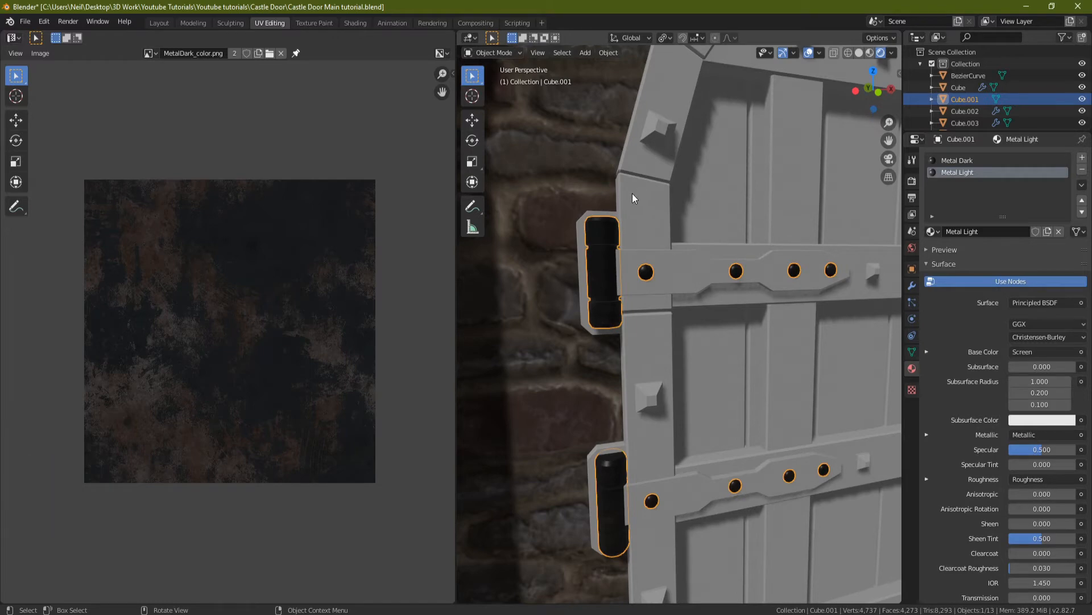
Step: Return to mesh editing with face selection and select the top cap of the upper hinge pin
key(Tab)
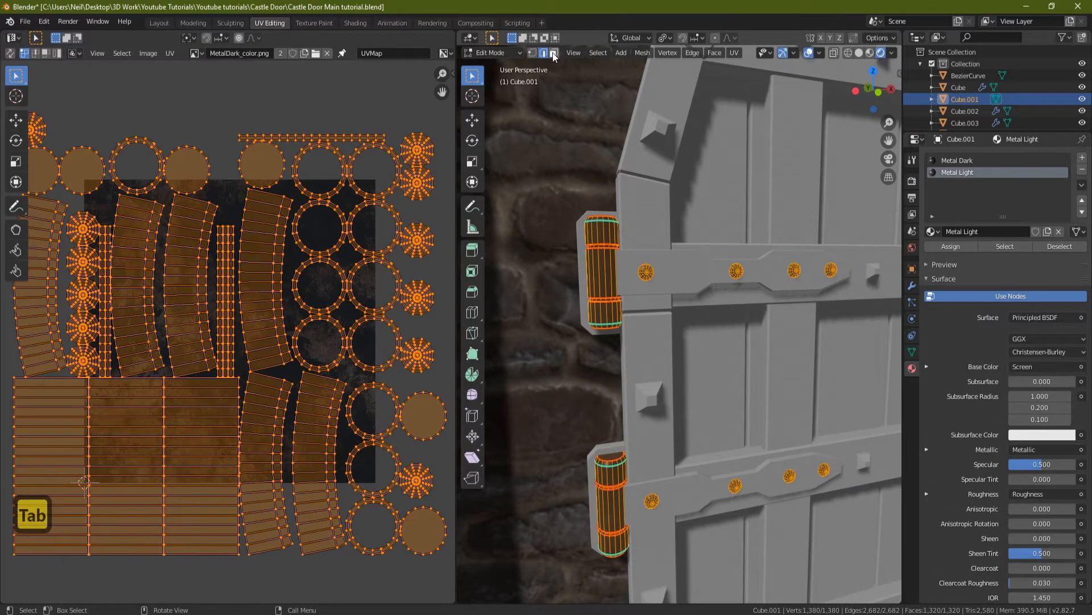
click(554, 53)
scroll(626, 265, up, 2)
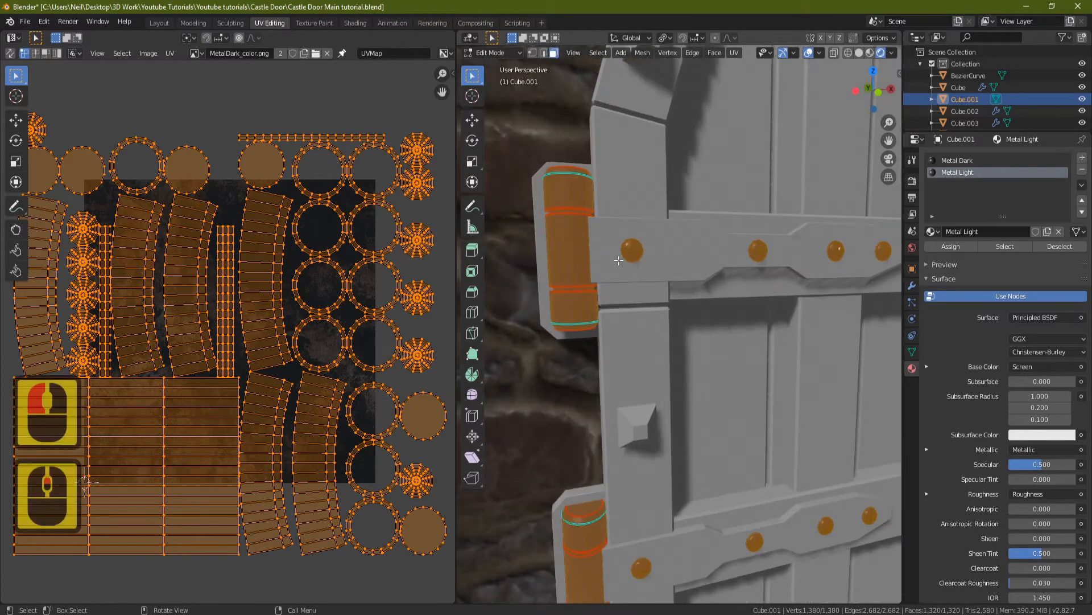
click(571, 251)
click(977, 160)
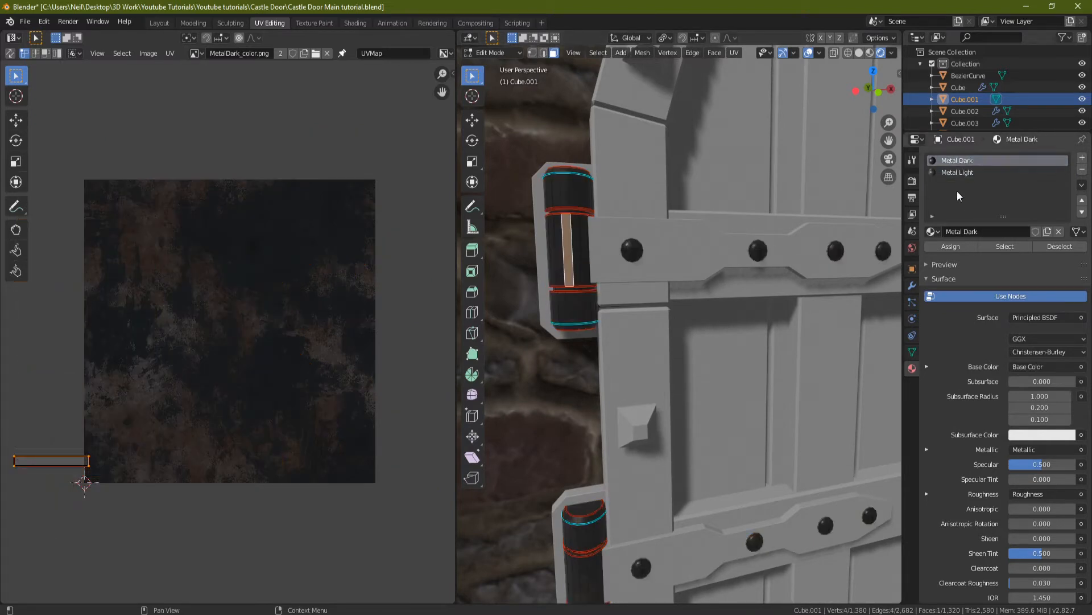
scroll(564, 204, up, 1)
middle_drag(558, 178, 625, 219)
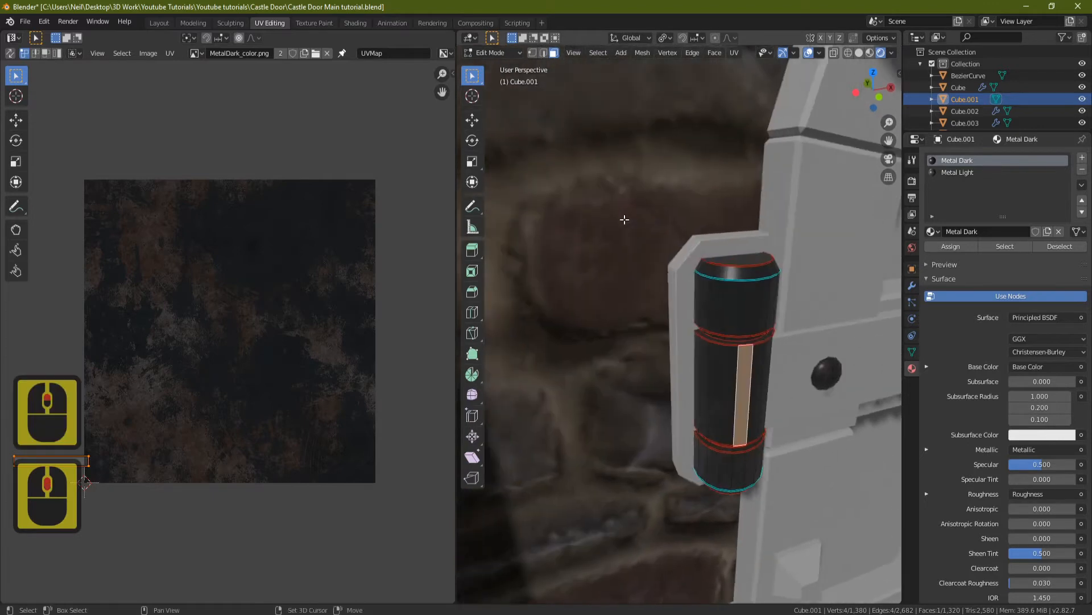
click(740, 262)
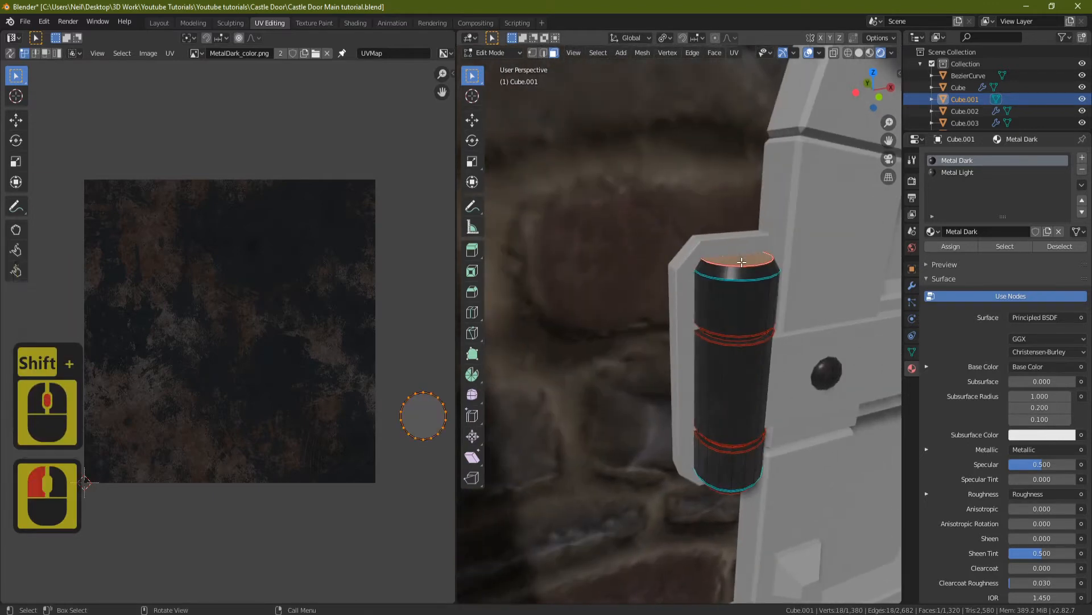
key(ctrl+l)
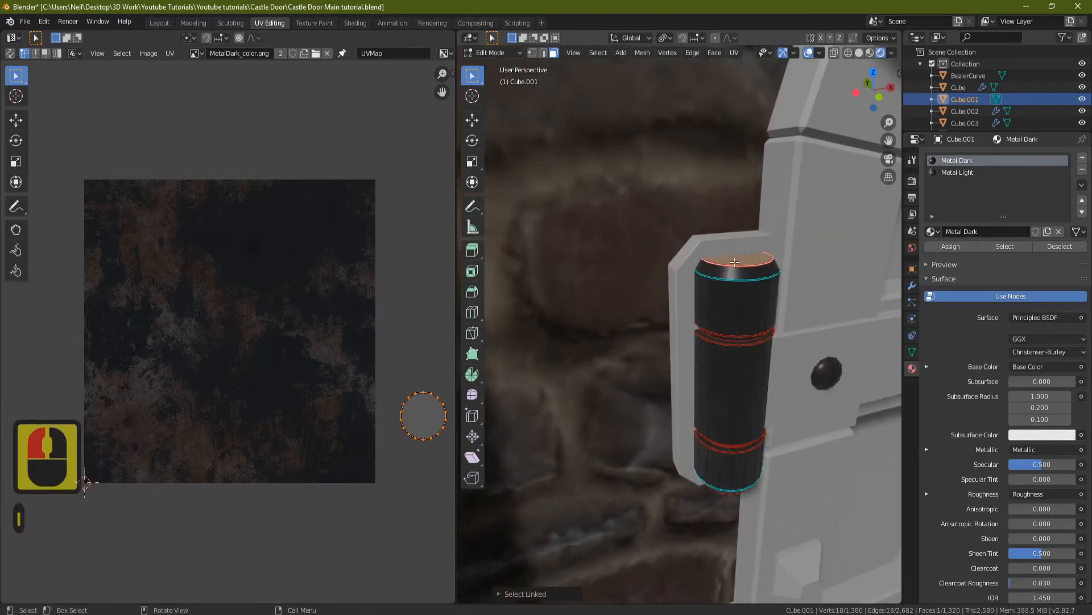
Step: Add the upper hinge pin's two recessed rings and its bottom cap to the face selection
key(KP_Decimal)
scroll(720, 280, down, 4)
middle_drag(717, 307, 689, 296)
scroll(714, 263, down, 2)
scroll(688, 308, down, 1)
mouse_move(684, 376)
middle_down()
mouse_move(681, 356)
mouse_move(707, 354)
mouse_move(692, 365)
middle_up()
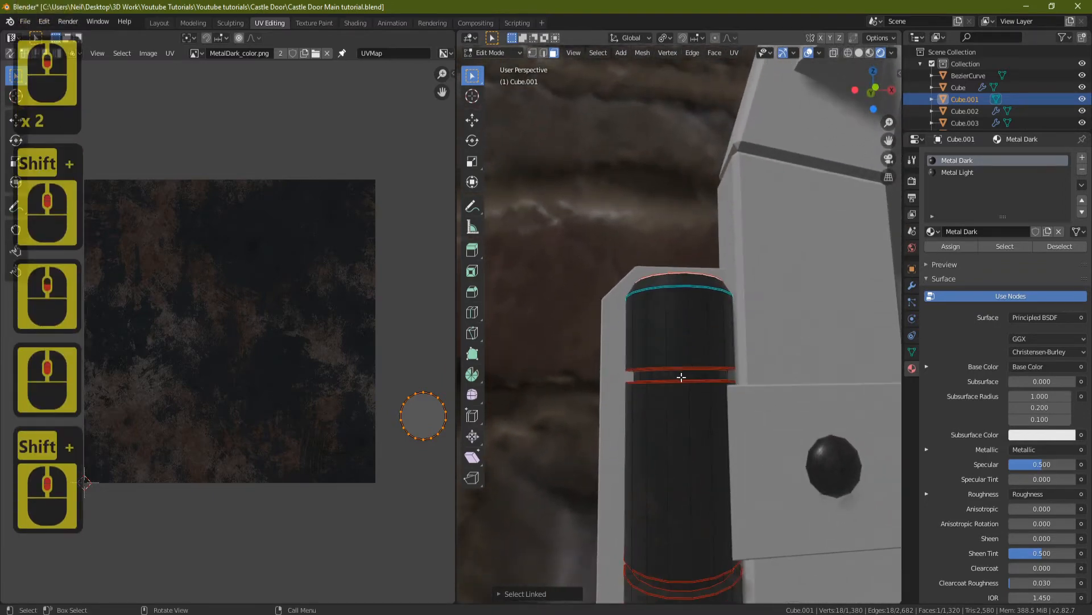
key(l)
shift+middle_drag(726, 429, 711, 263)
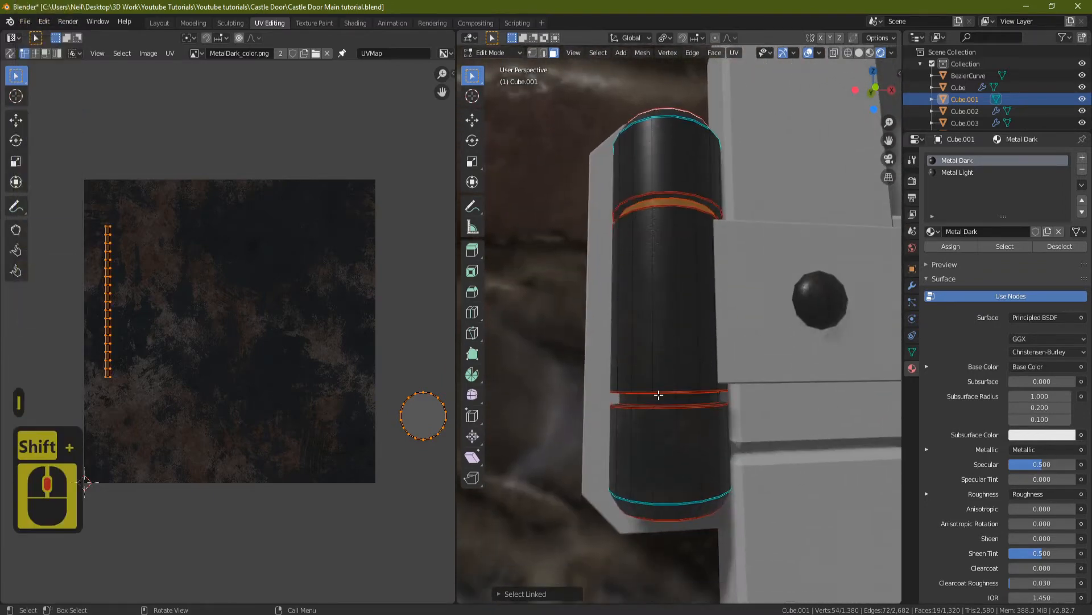
key(l)
middle_drag(662, 398, 682, 386)
key(l)
Step: Add the top and bottom caps of the middle and lower hinge pins to the face selection
scroll(675, 444, down, 7)
scroll(682, 387, up, 4)
key(l)
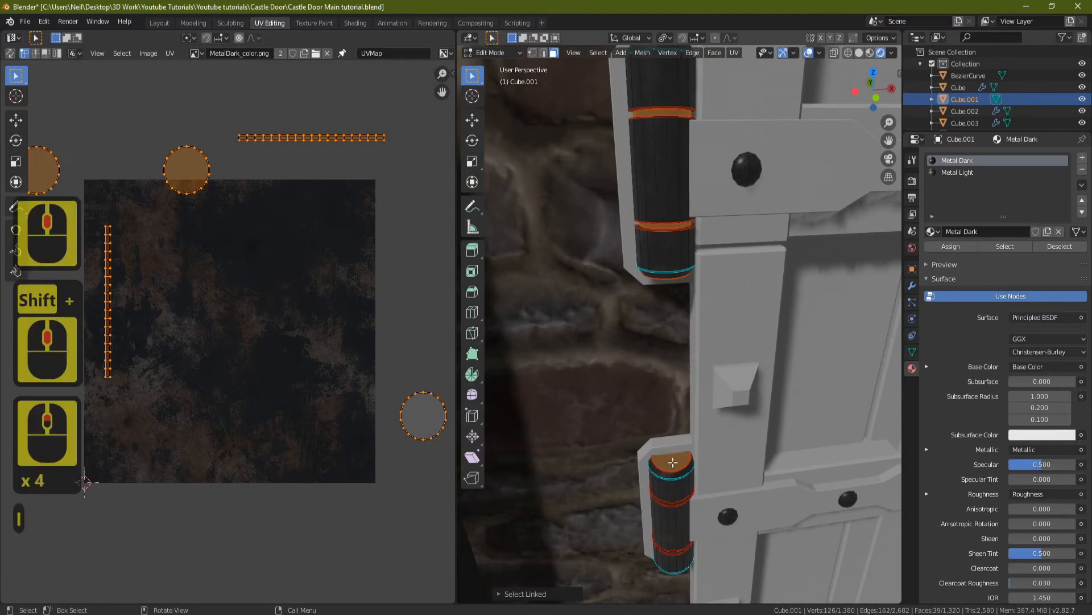
middle_drag(674, 461, 689, 350)
scroll(695, 374, down, 2)
scroll(688, 393, down, 2)
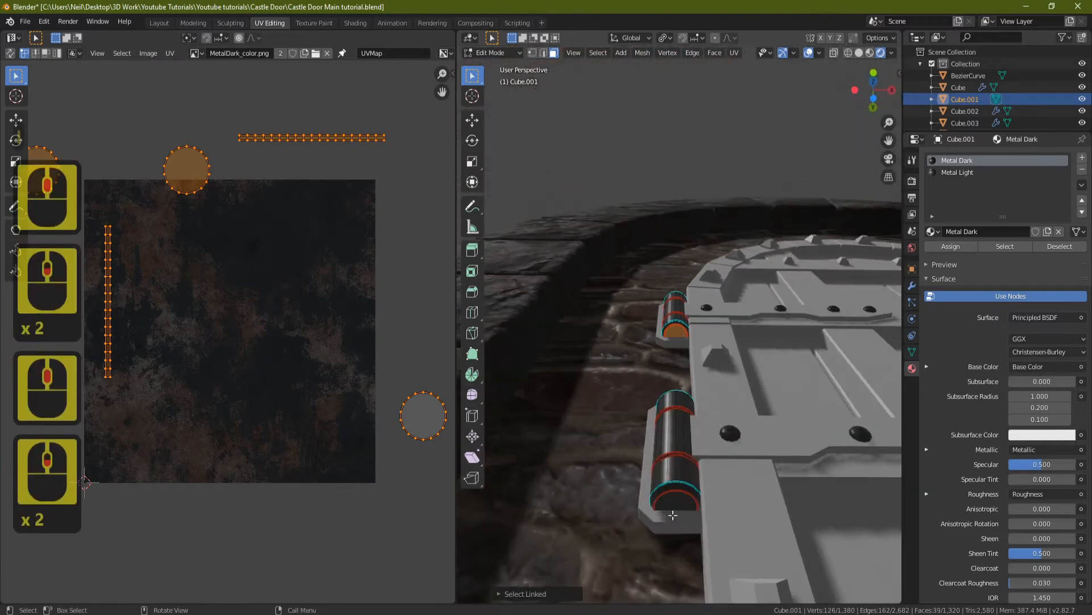
key(l)
shift+middle_drag(675, 505, 715, 330)
scroll(711, 333, down, 2)
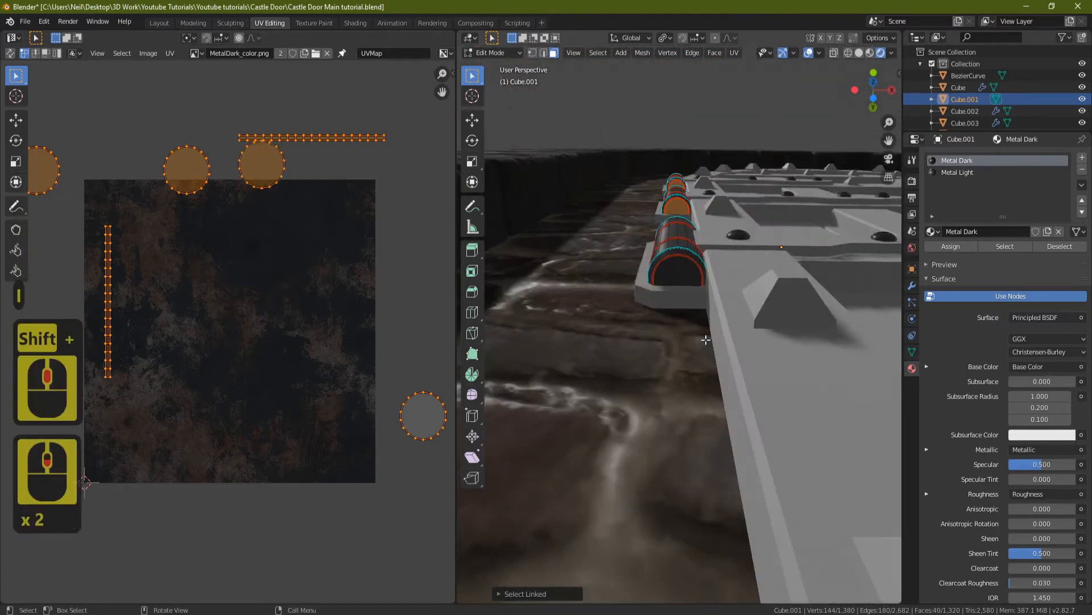
key(l)
mouse_move(683, 282)
middle_down()
mouse_move(714, 365)
mouse_move(679, 409)
mouse_move(664, 283)
middle_up()
key(l)
Step: Add both recessed rings on the middle hinge pin and both on the lower hinge pin to the face selection
scroll(679, 407, up, 4)
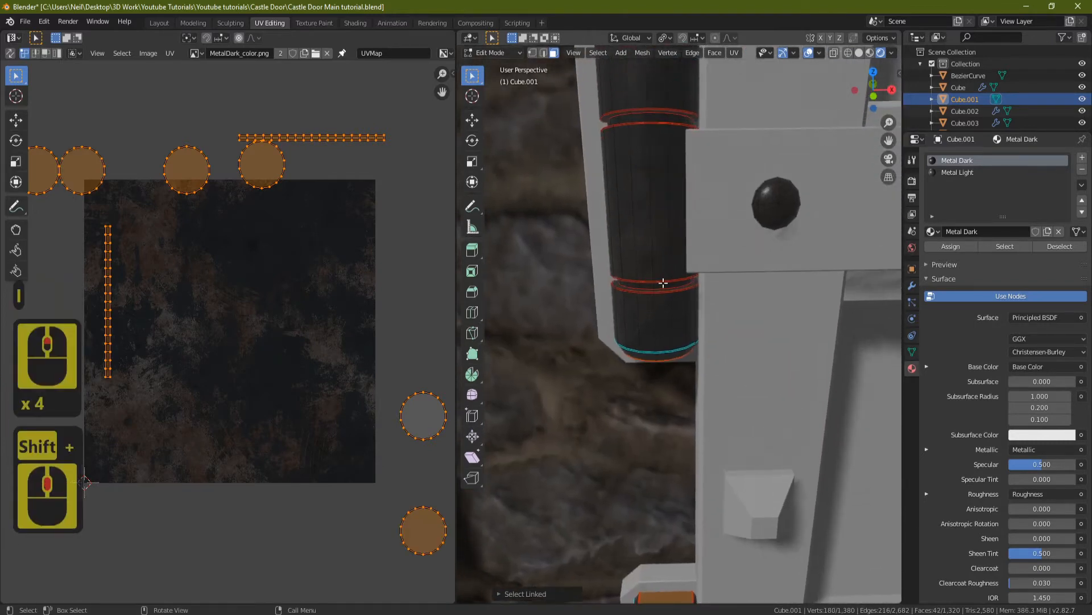
key(l)
key(l)
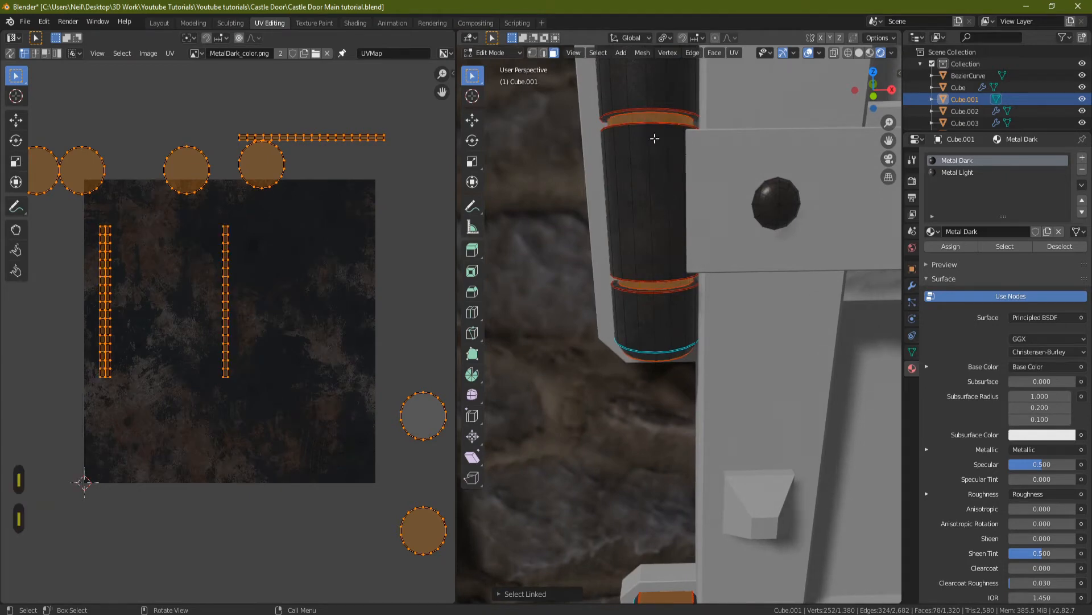
scroll(661, 436, down, 4)
shift+middle_drag(657, 547, 692, 266)
scroll(692, 266, up, 1)
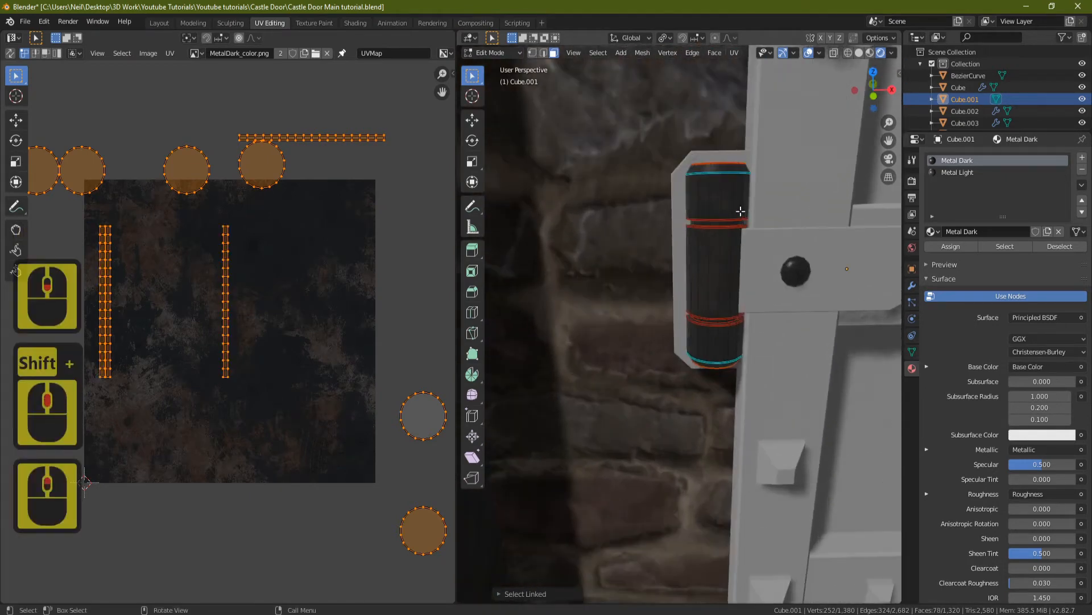
key(l)
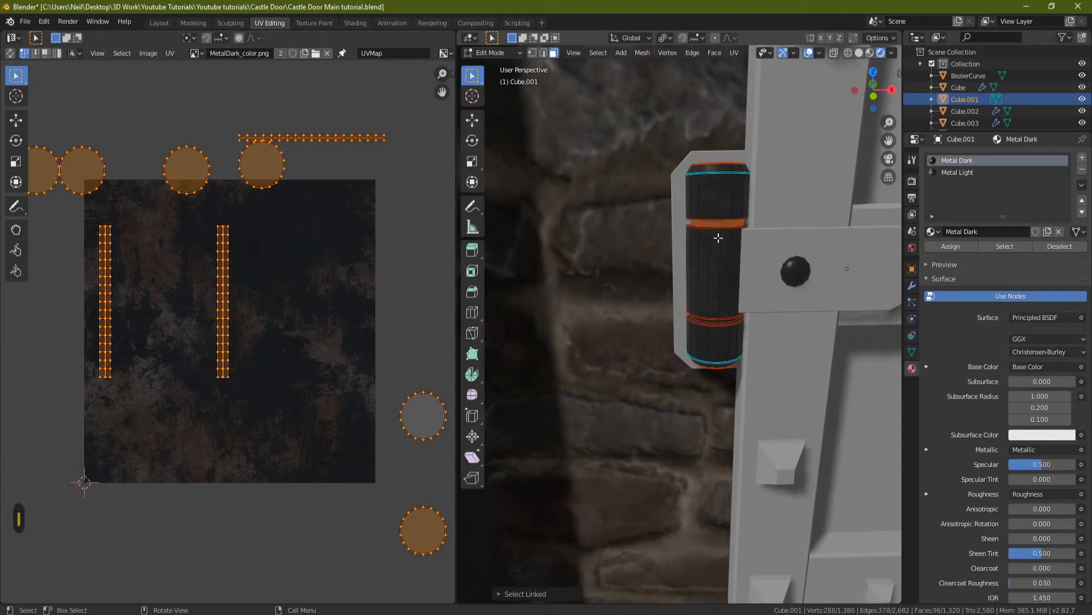
key(l)
scroll(762, 251, up, 2)
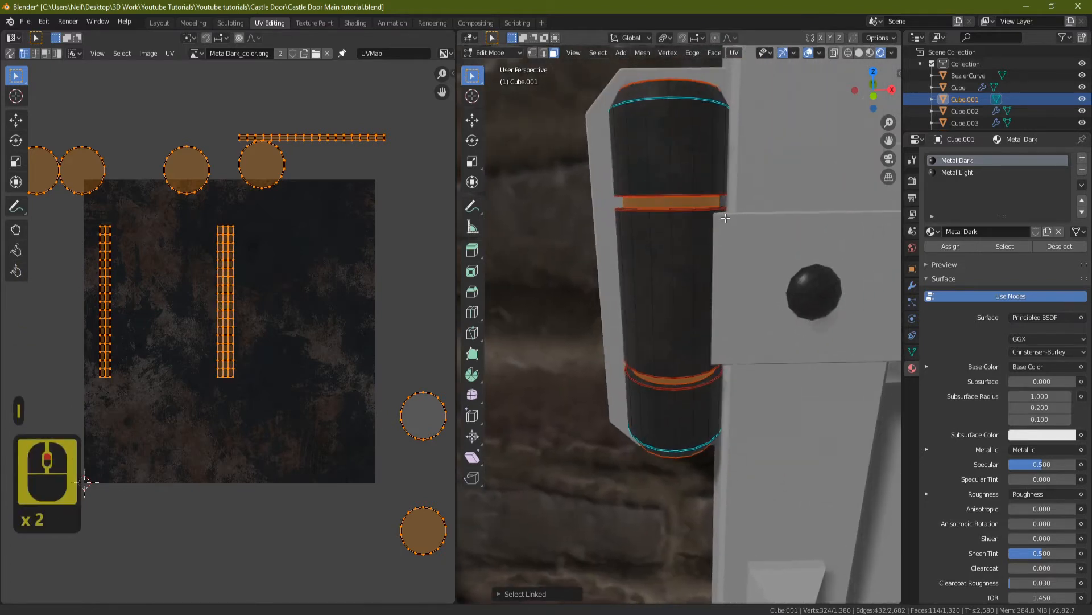
Step: Assign the Metal Light material to the selected caps and rings, and check the hinge in Object Mode
click(956, 172)
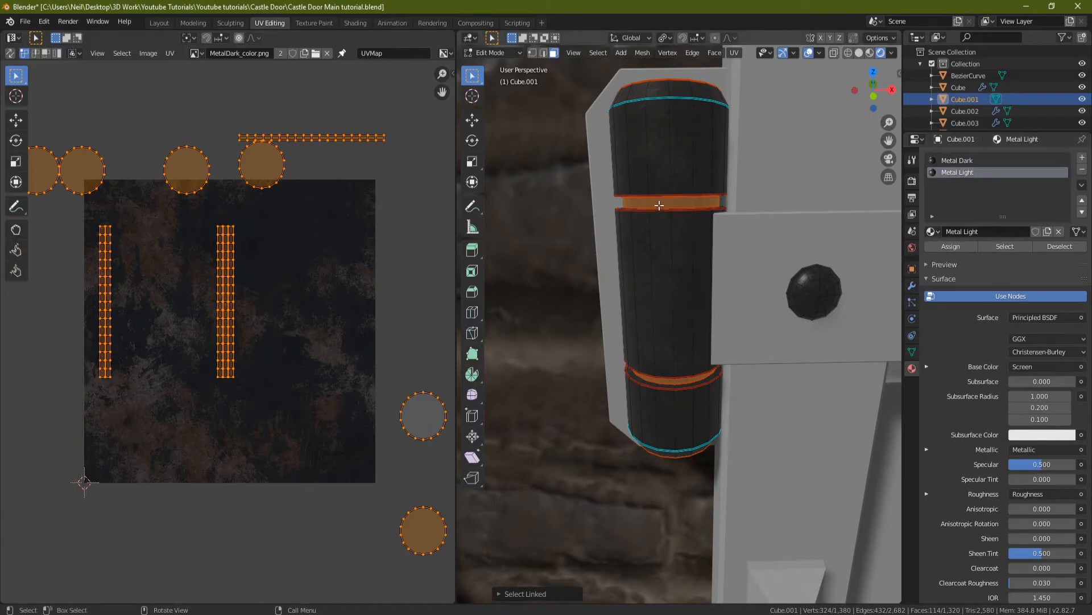
click(954, 248)
key(Tab)
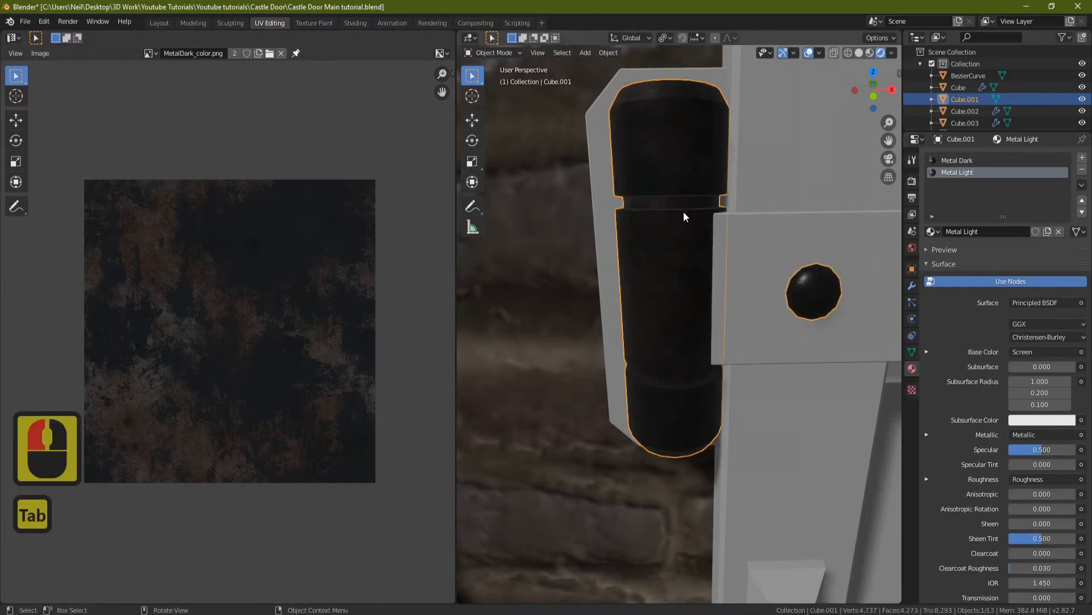
scroll(652, 267, down, 3)
middle_drag(630, 230, 633, 230)
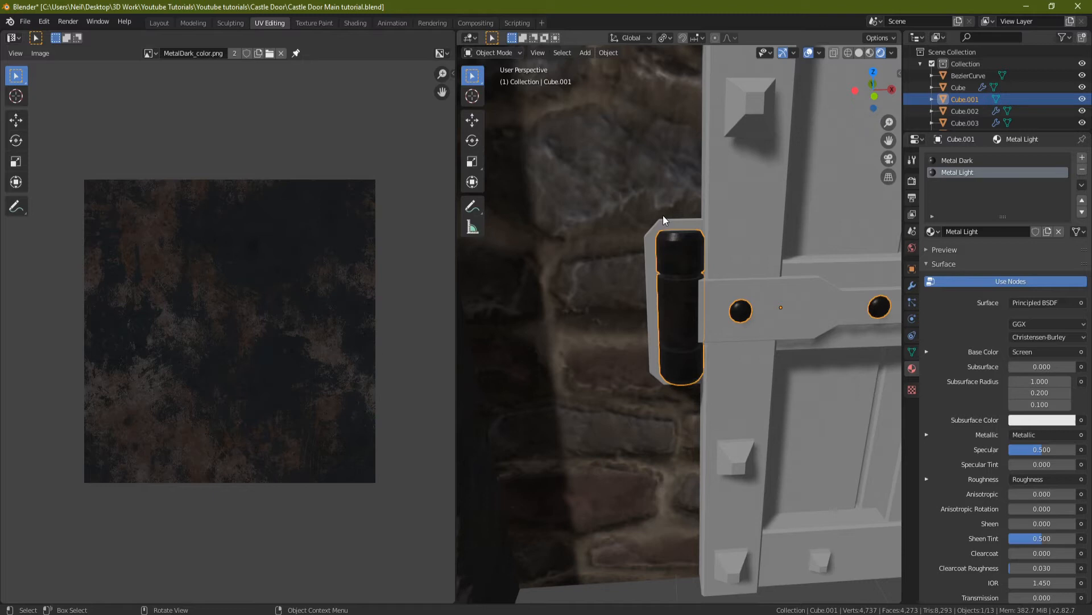
Step: Select all linked faces of the four round rivets on the lowest hinge strap
middle_drag(831, 307, 749, 316)
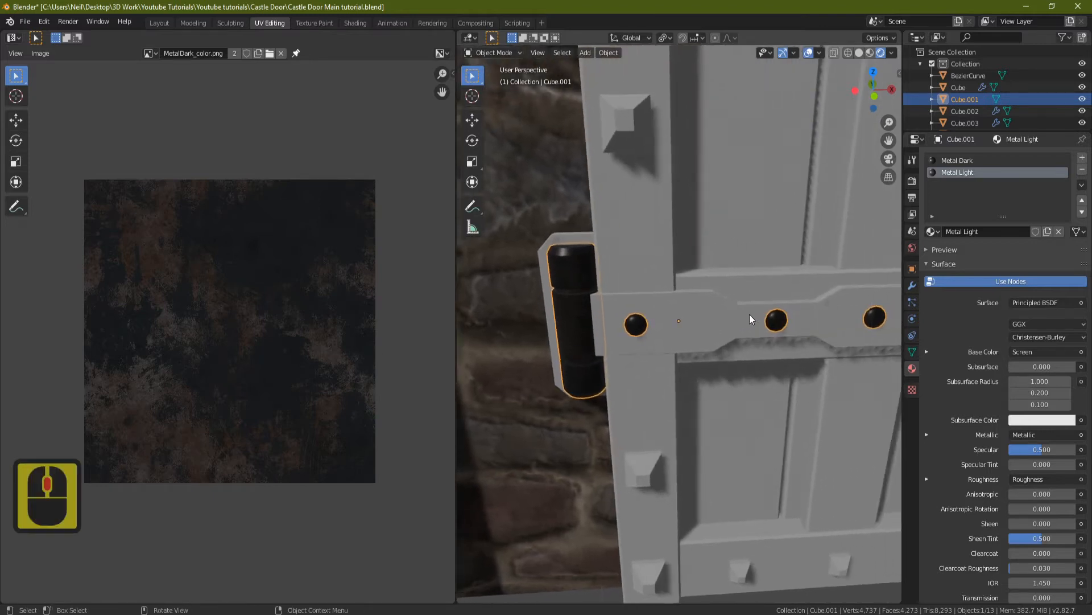
middle_click(749, 316)
key(Tab)
click(639, 325)
key(ctrl+l)
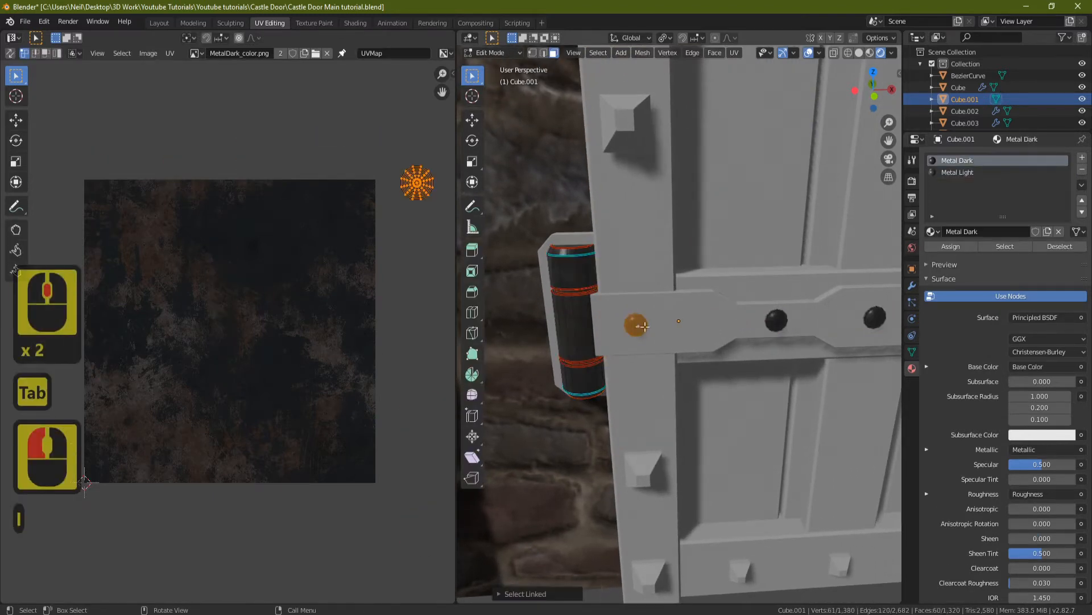
shift+click(776, 320)
key(ctrl+l)
middle_drag(833, 318, 651, 289)
shift+click(839, 322)
key(ctrl+l)
shift+click(885, 319)
key(ctrl+l)
Step: Add all linked faces of the middle hinge strap's four rivets to the selection
scroll(886, 318, down, 2)
scroll(650, 288, up, 2)
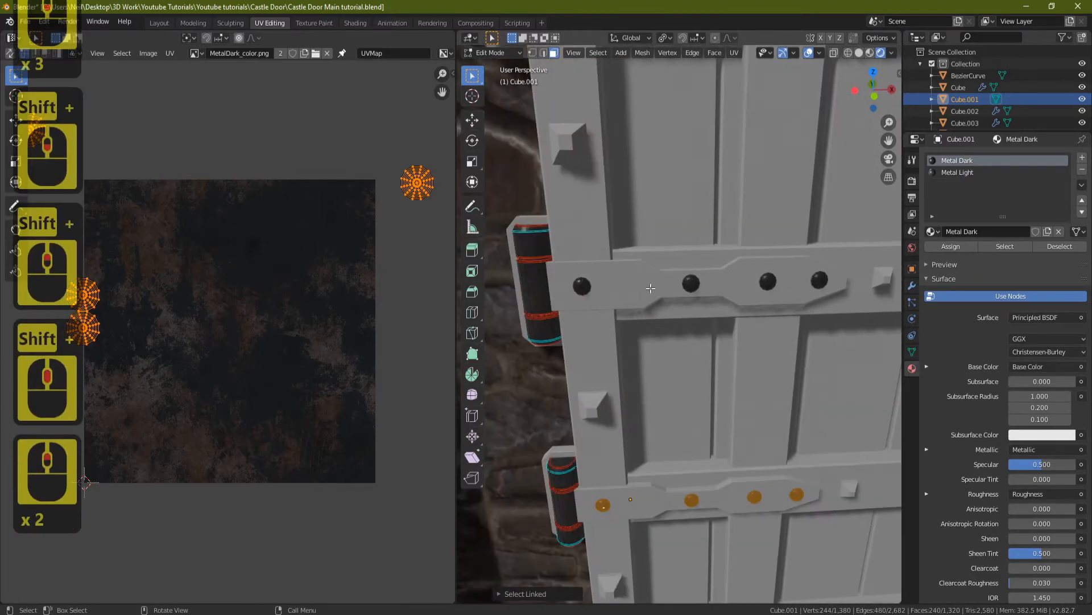
shift+click(581, 284)
key(ctrl+l)
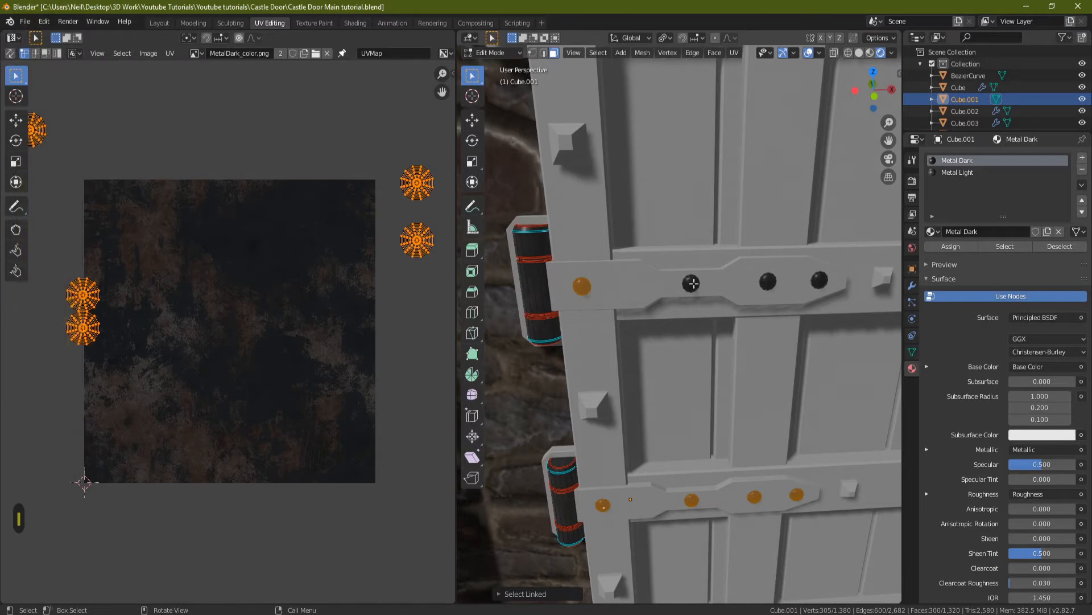
shift+click(767, 281)
key(ctrl+l)
shift+click(819, 279)
key(ctrl+l)
Step: Add all linked faces of the uppermost hinge strap's four rivets to the selection
scroll(820, 279, down, 3)
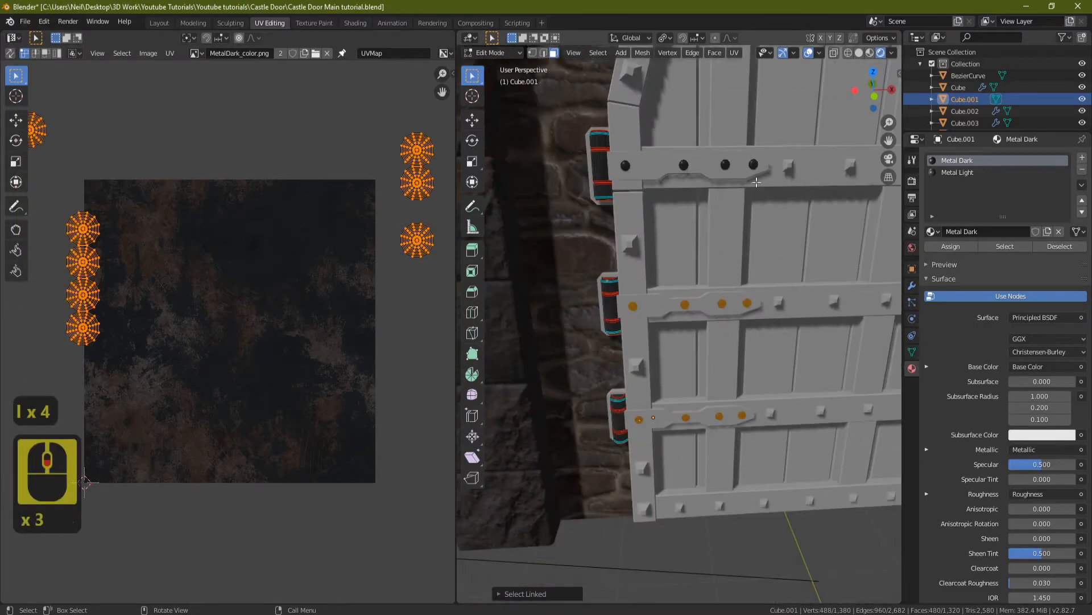
shift+middle_drag(819, 279, 705, 269)
scroll(569, 292, up, 1)
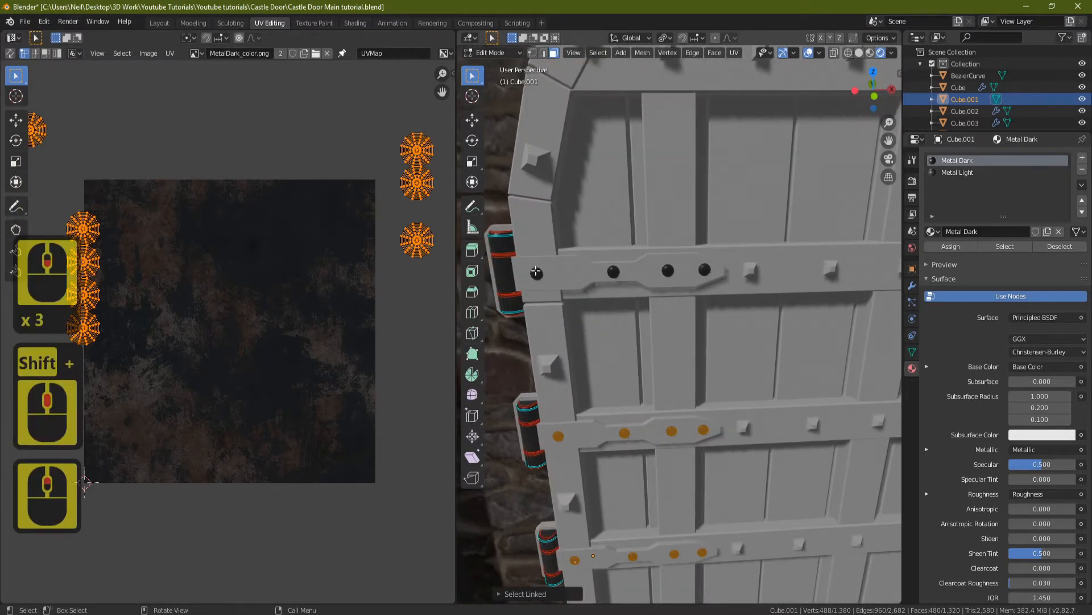
shift+click(536, 272)
key(ctrl+l)
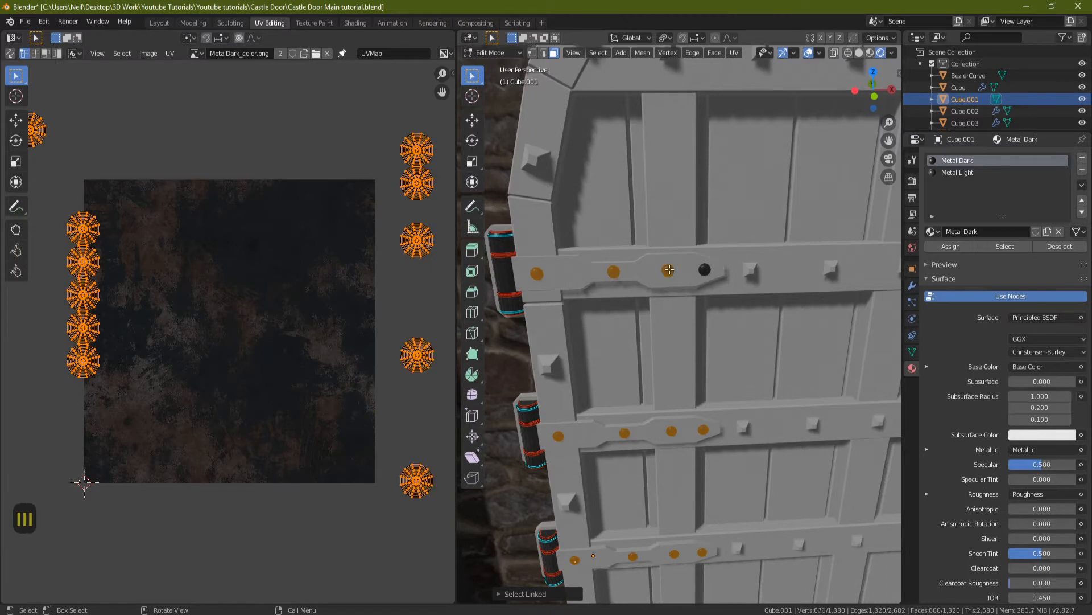
shift+click(708, 277)
key(ctrl+l)
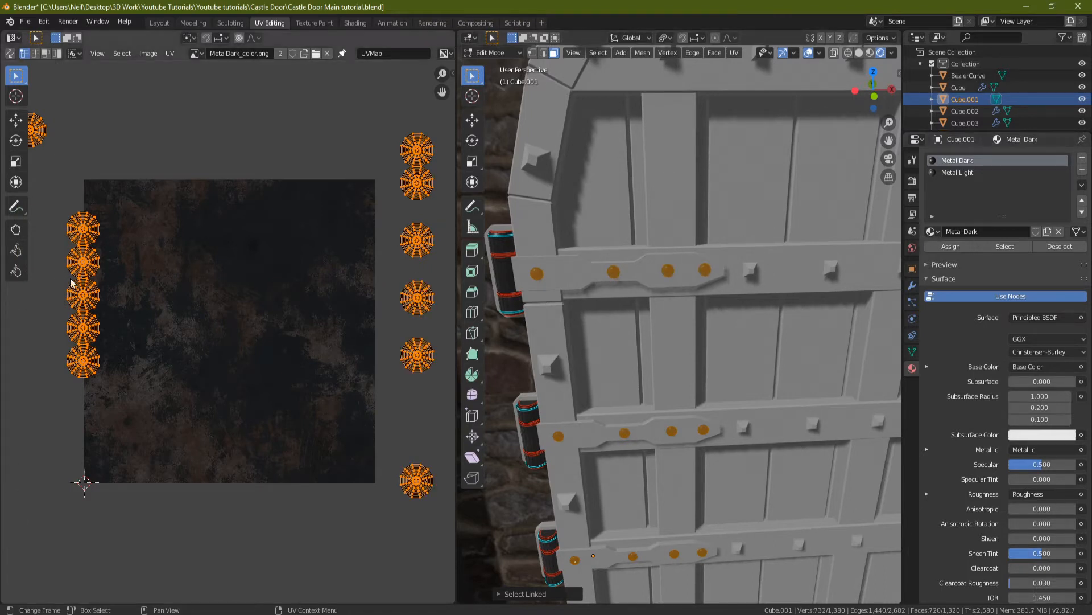
Step: Shift the selected rivets' UV islands sideways, assign Metal Light to the rivets, and check them in Object Mode
key(g)
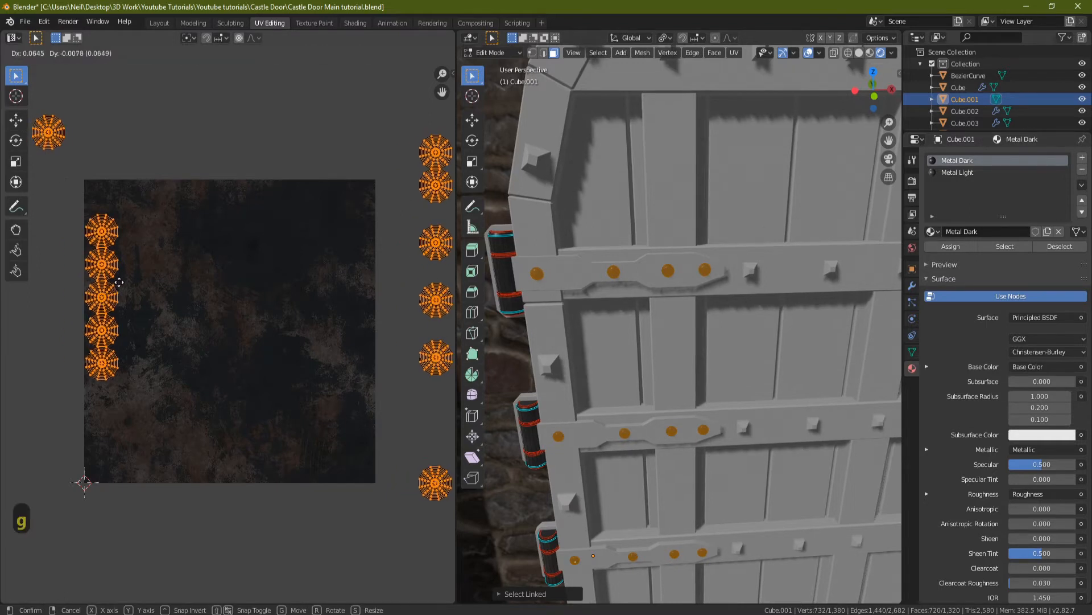
click(134, 287)
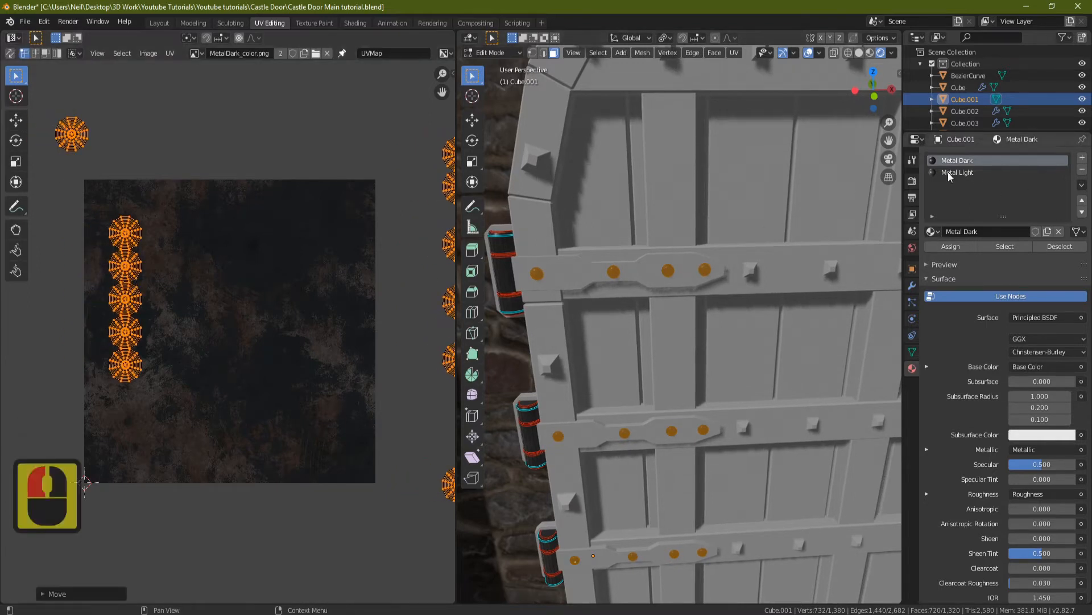
click(964, 173)
click(965, 247)
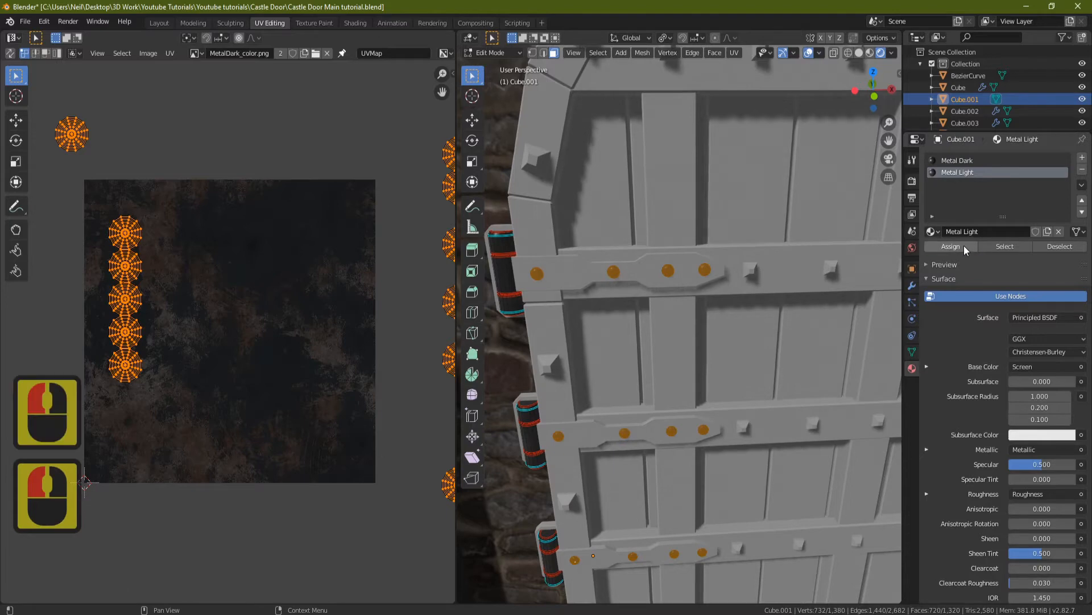
key(Tab)
middle_drag(746, 261, 664, 261)
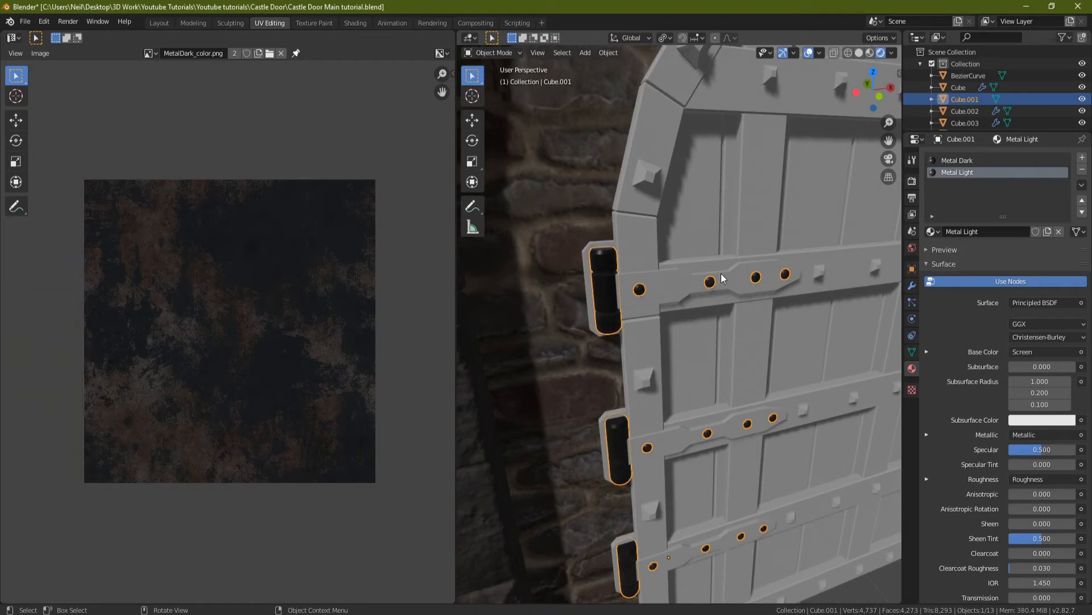
middle_drag(704, 258, 670, 258)
key(Tab)
key(Tab)
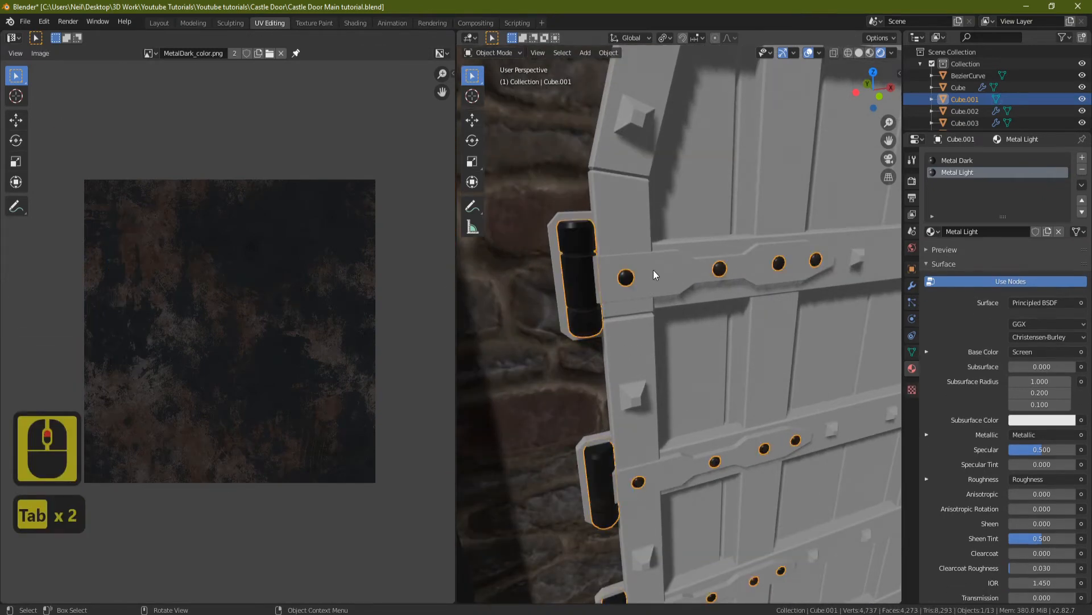
Step: Select the hinge strap and backing plate object and unwrap all of its faces
click(653, 270)
scroll(739, 261, down, 5)
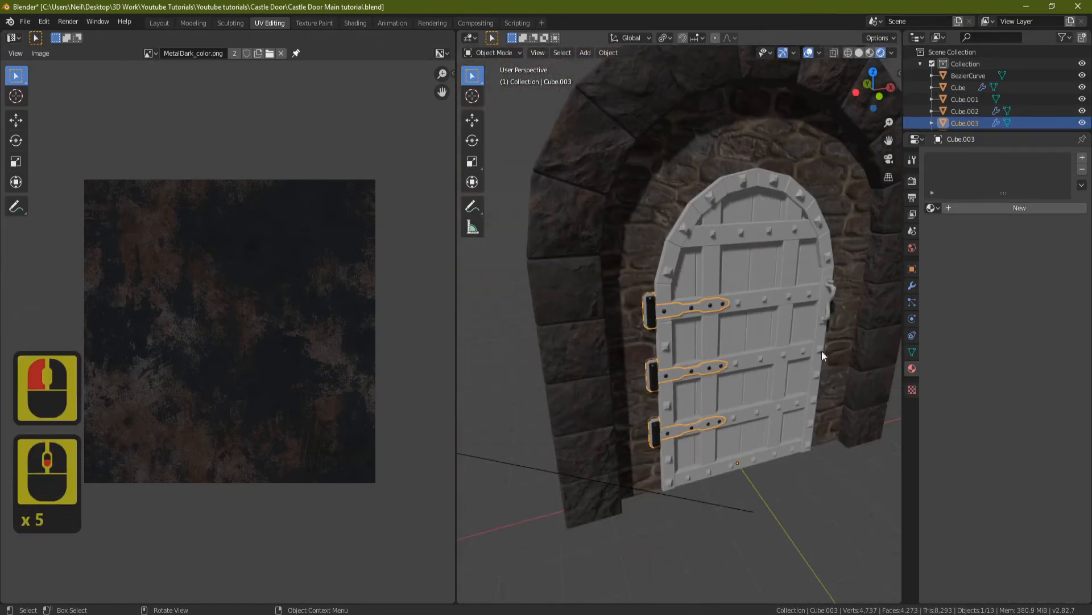
scroll(653, 333, up, 5)
key(Tab)
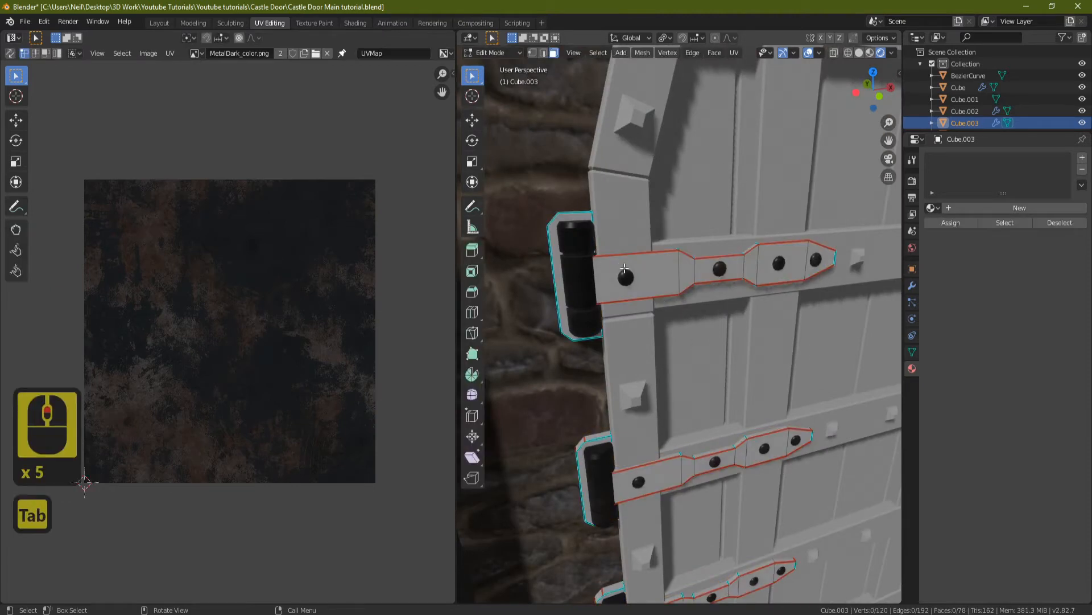
key(a)
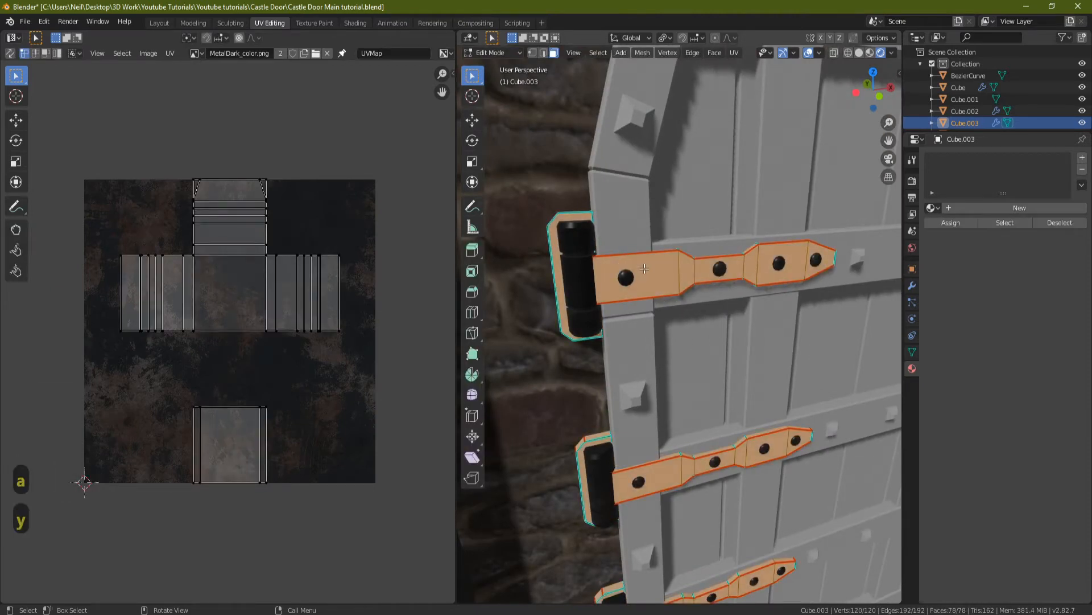
key(u)
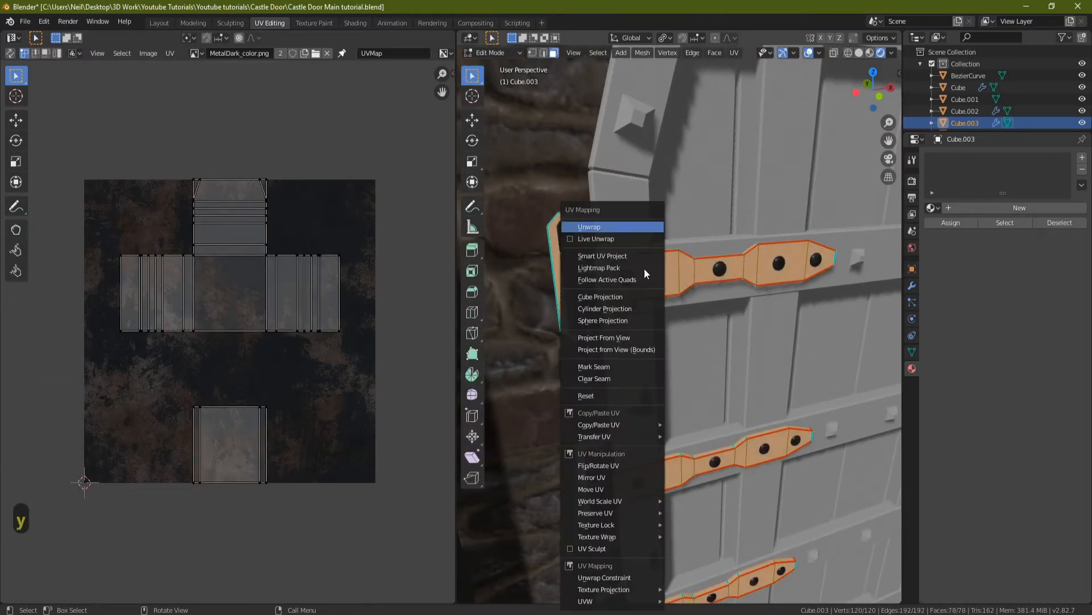
click(606, 226)
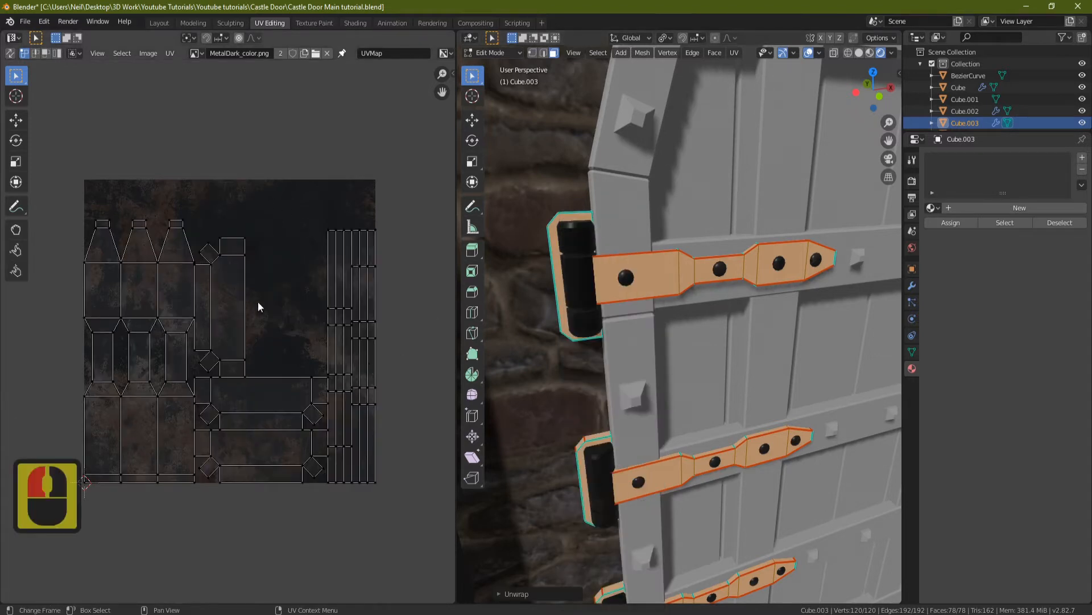
Step: Scale up all UV islands of the hinge straps beyond the texture bounds and return to Object Mode
key(a)
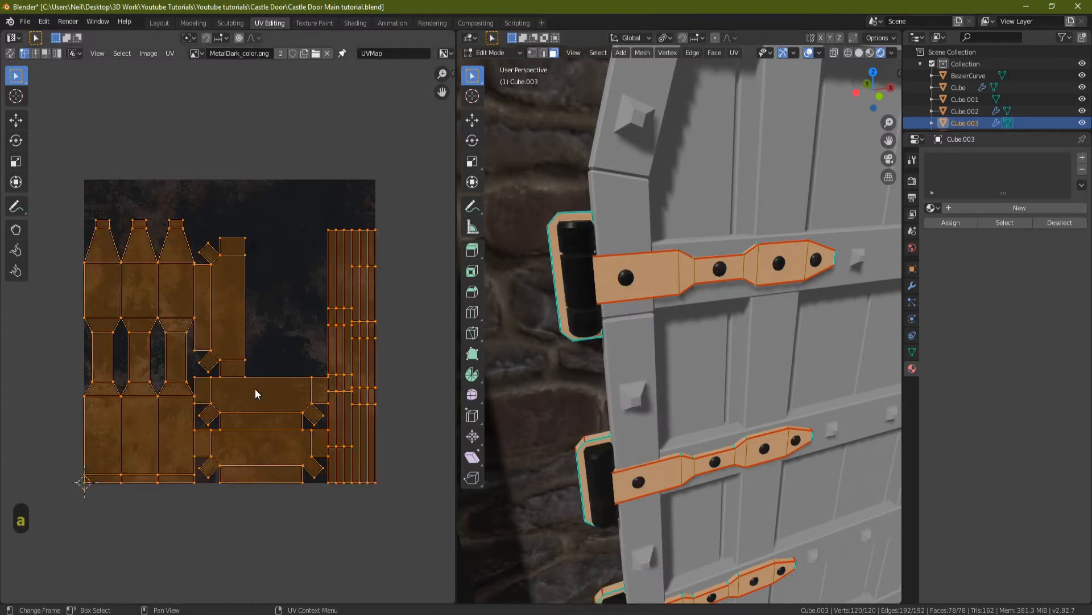
key(s)
click(277, 411)
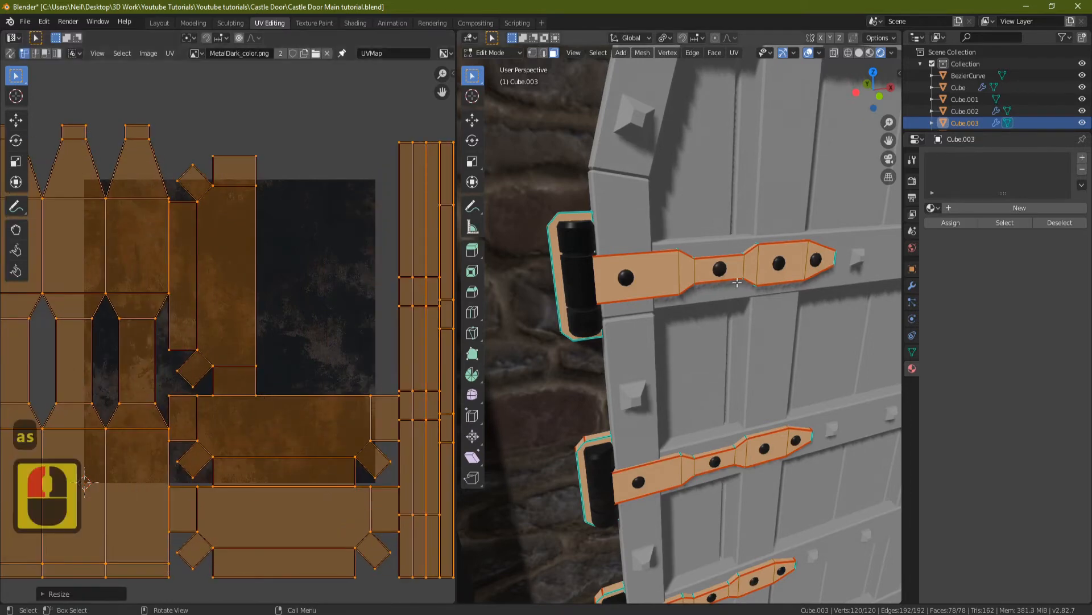
key(Tab)
middle_drag(740, 284, 603, 275)
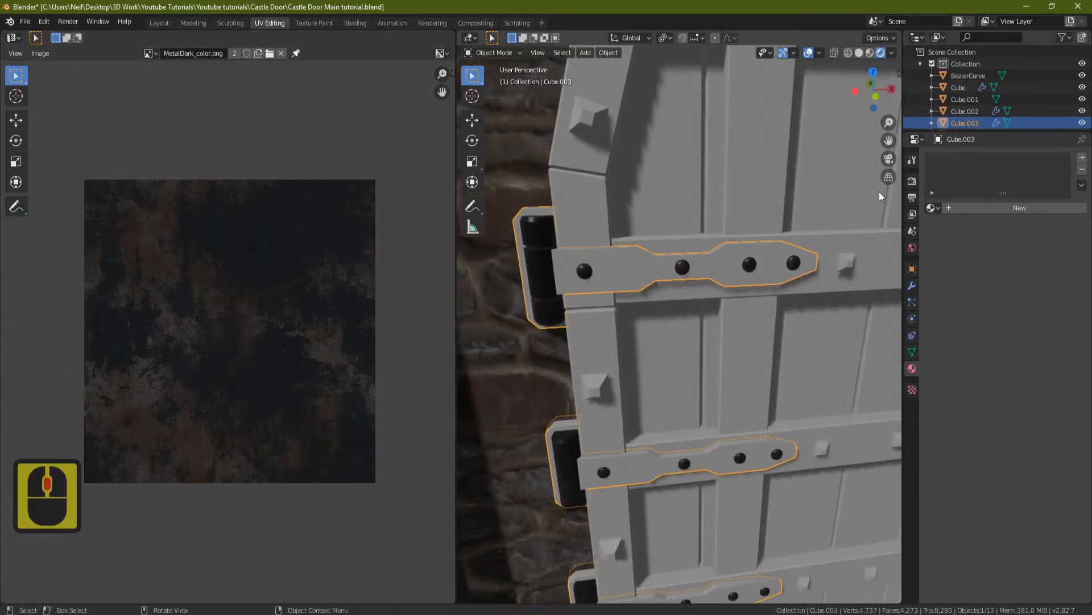
Step: Add a material slot to the hinge straps, give it the Metal Dark material, and inspect the hinges
click(1082, 157)
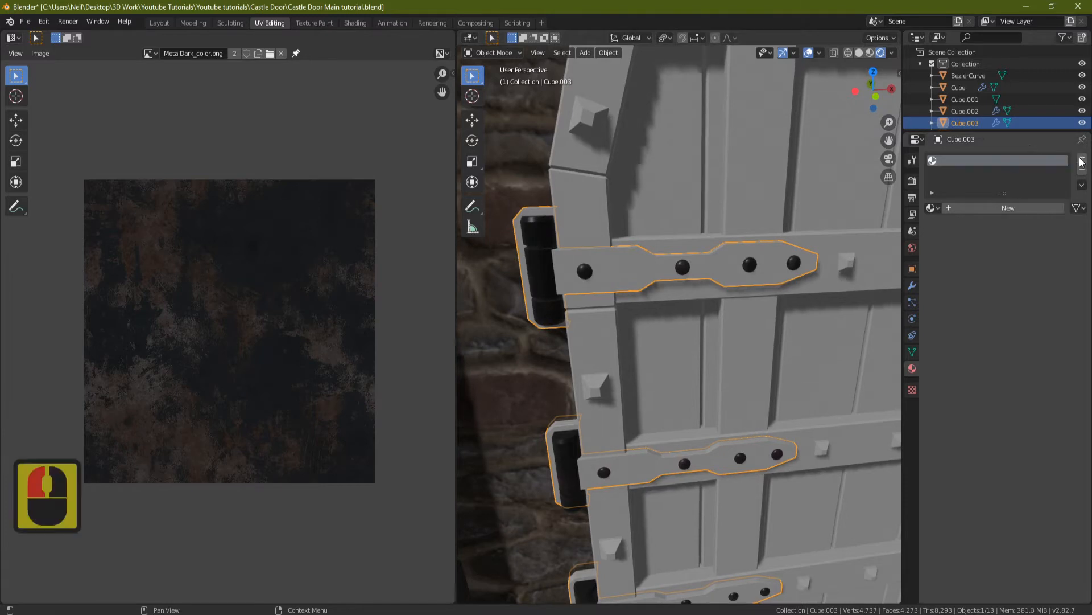
click(933, 208)
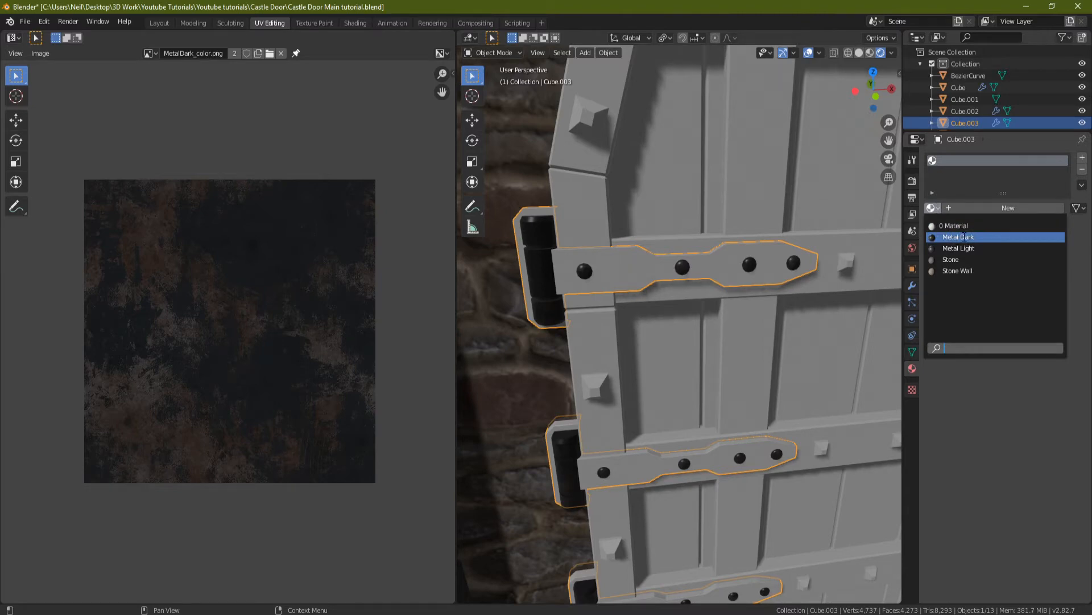
click(966, 236)
middle_drag(677, 244, 633, 257)
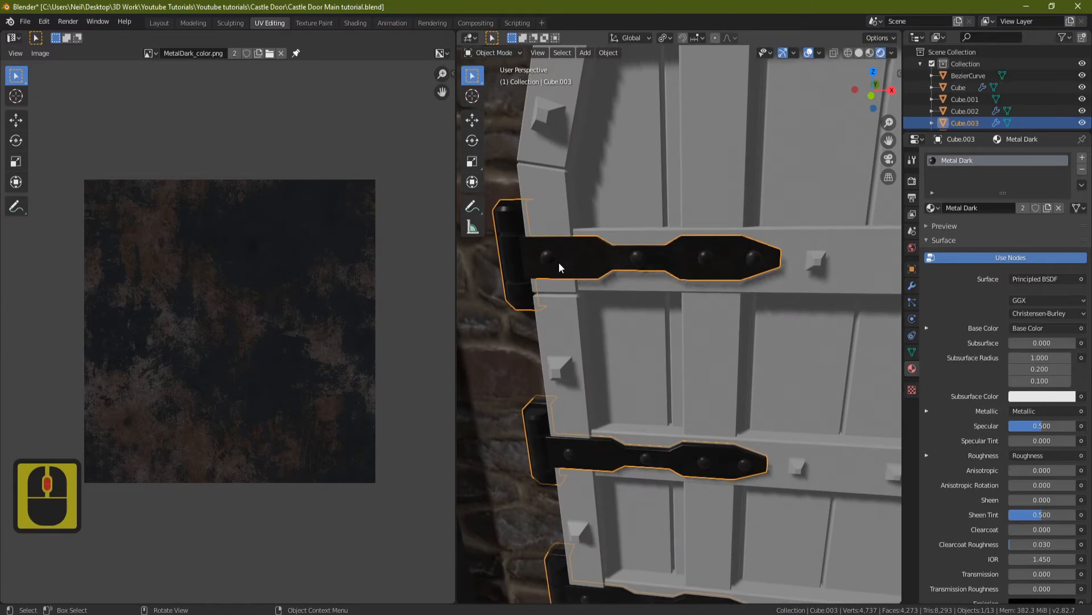
scroll(548, 257, down, 2)
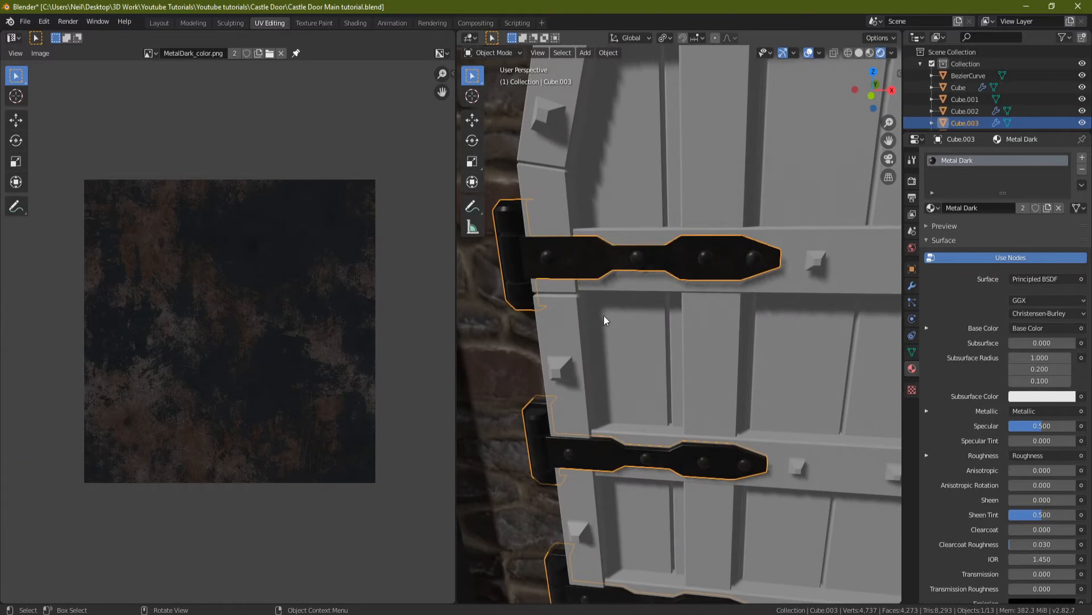
middle_drag(661, 295, 628, 273)
scroll(626, 272, up, 2)
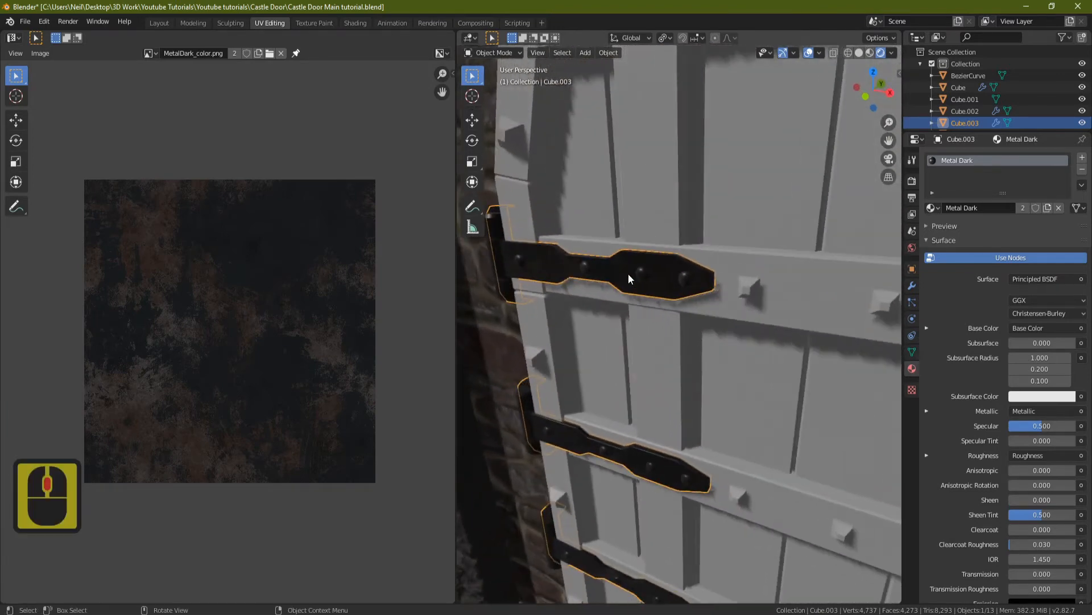
mouse_move(647, 227)
middle_down()
mouse_move(684, 179)
mouse_move(655, 131)
mouse_move(657, 211)
middle_up()
scroll(664, 244, down, 2)
scroll(664, 244, down, 2)
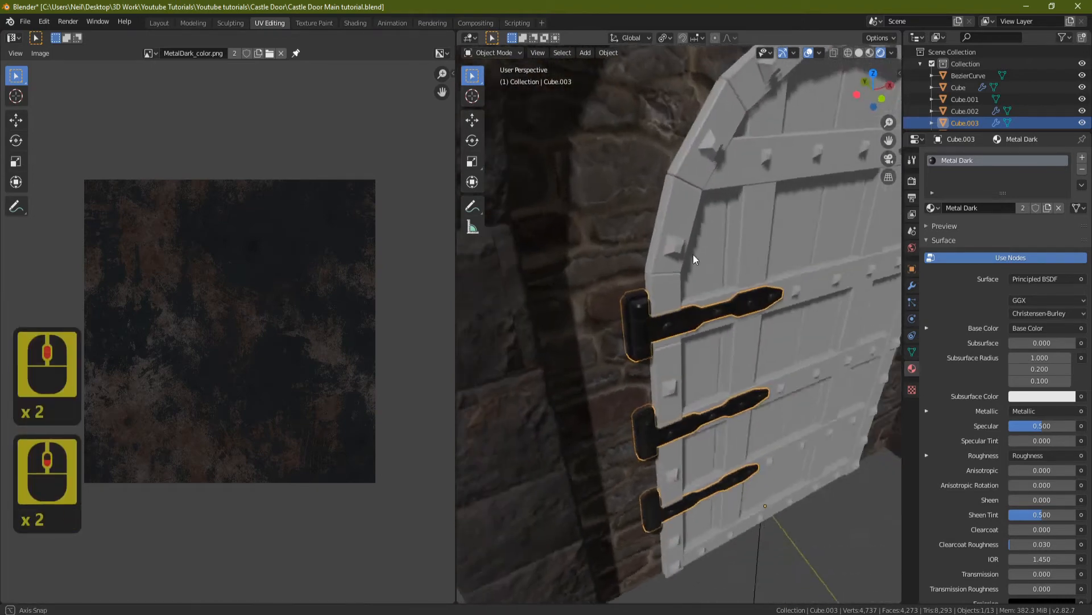
Step: Unwrap all faces of the door's pyramid studs and scale their UV islands up slightly past the texture bounds
middle_drag(693, 254, 699, 194)
click(622, 192)
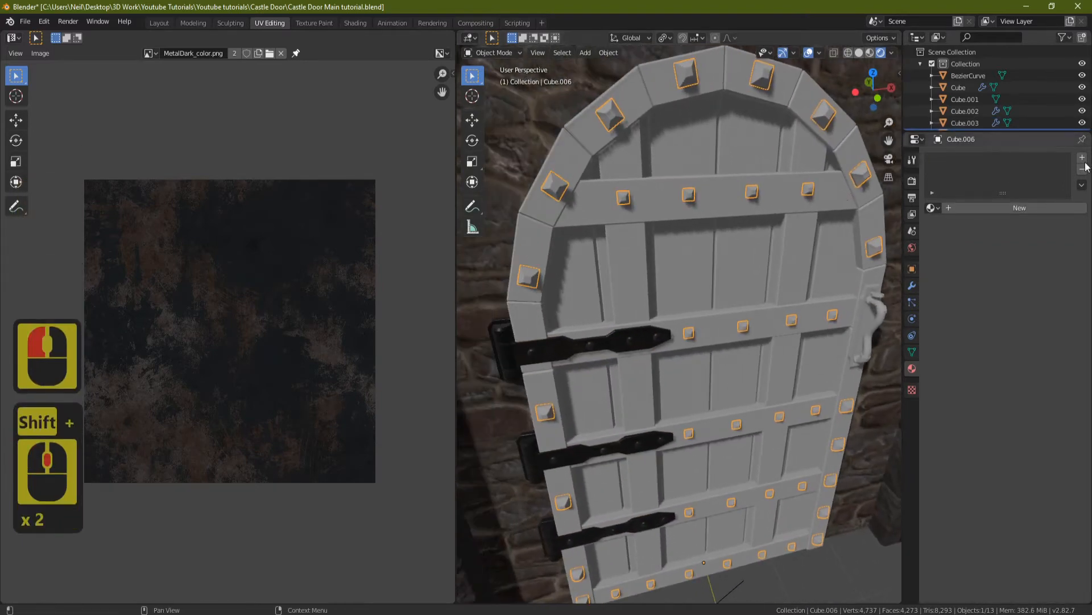
key(Tab)
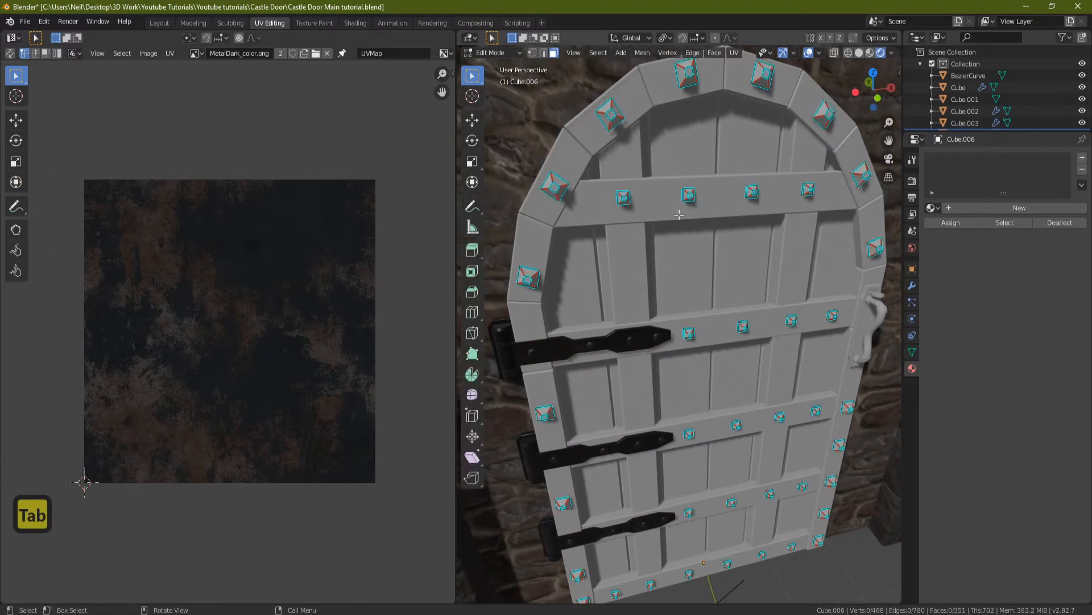
key(a)
key(u)
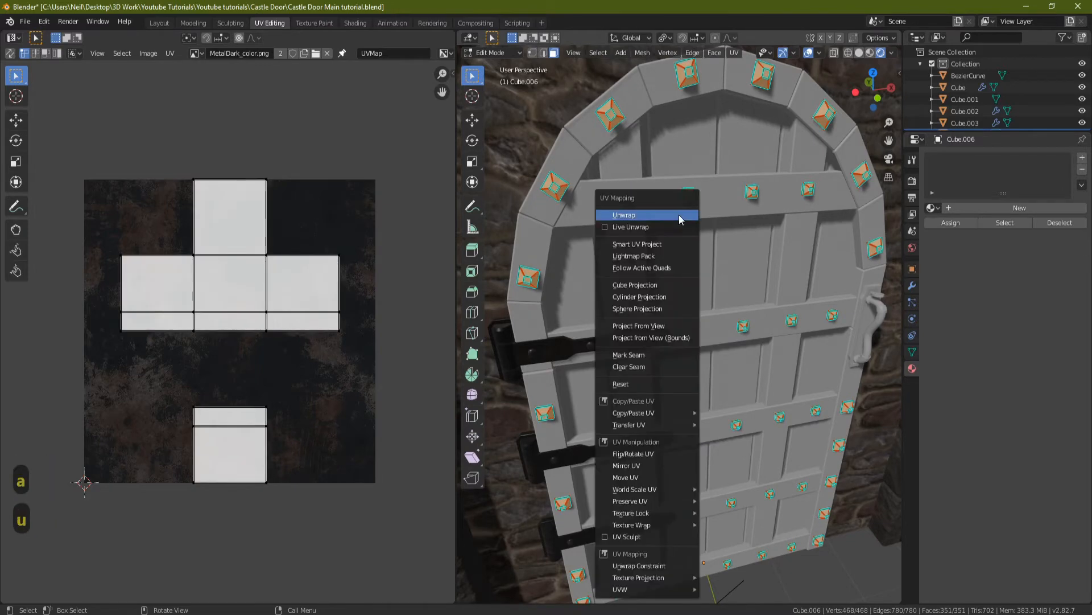
click(674, 216)
key(a)
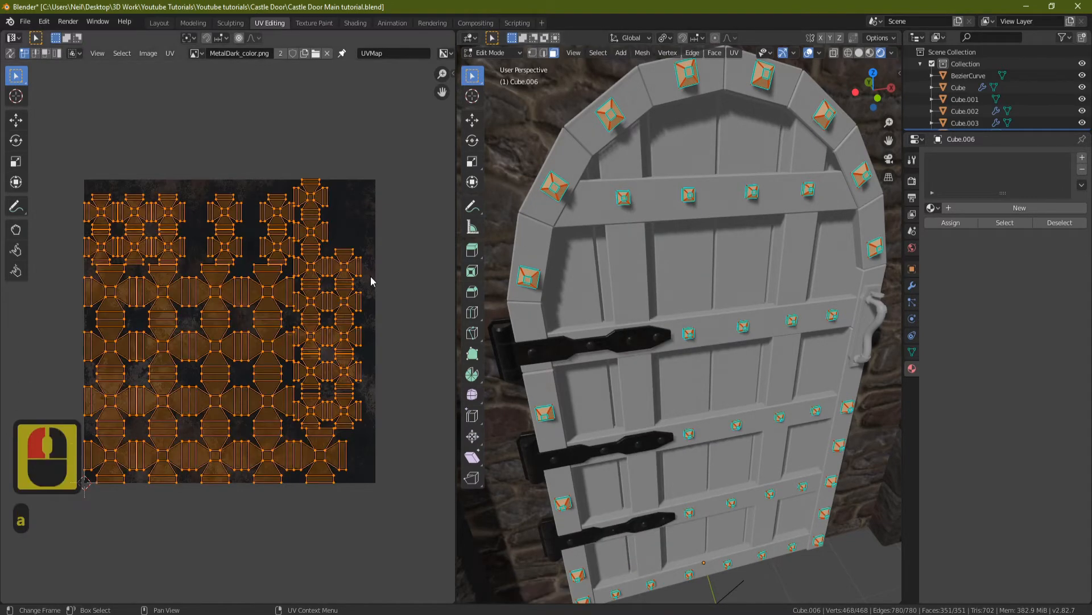
key(s)
click(415, 285)
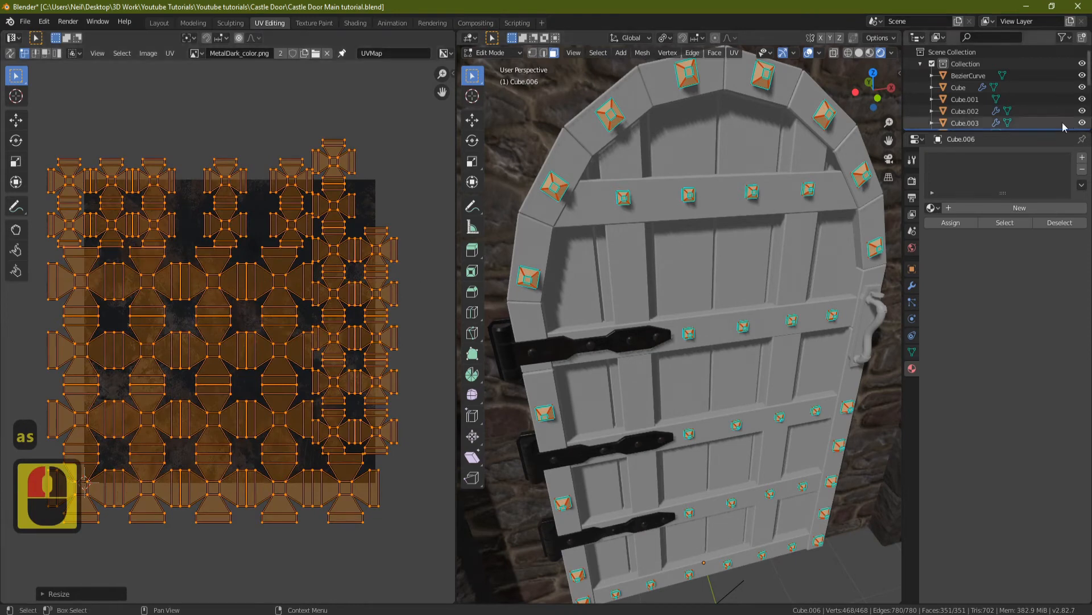
Step: Add a material slot with Metal Dark to the pyramid studs and check them in Object Mode
click(1083, 158)
click(932, 208)
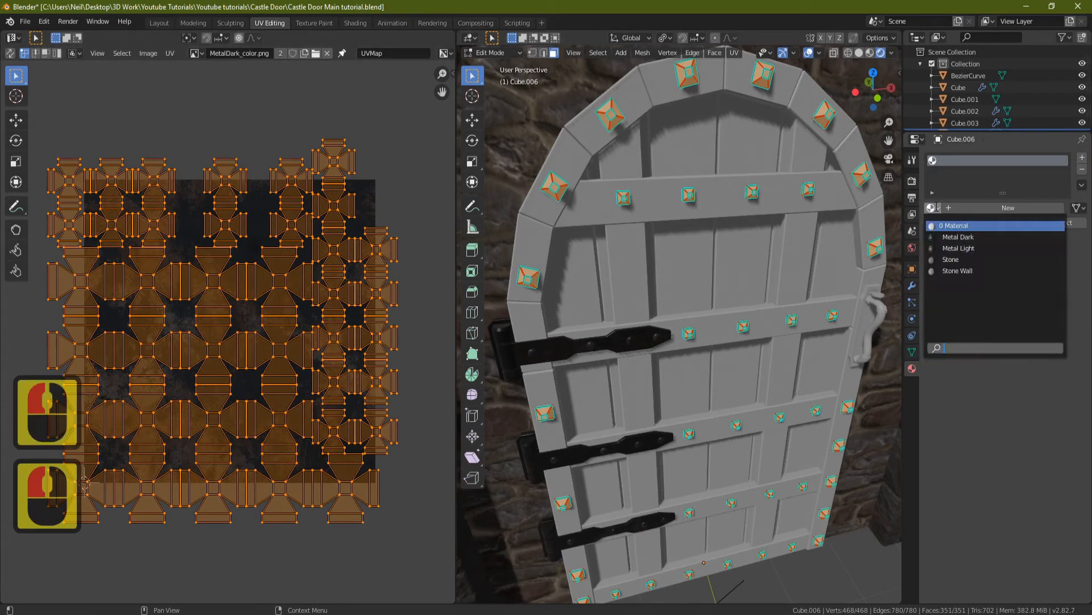
click(959, 237)
key(Tab)
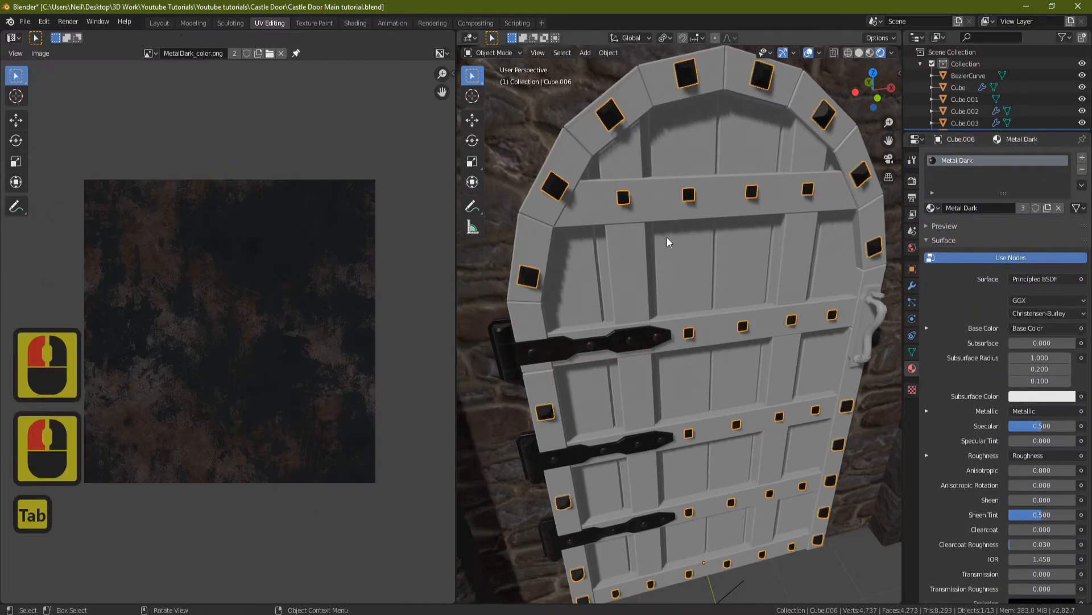
middle_drag(623, 223, 616, 193)
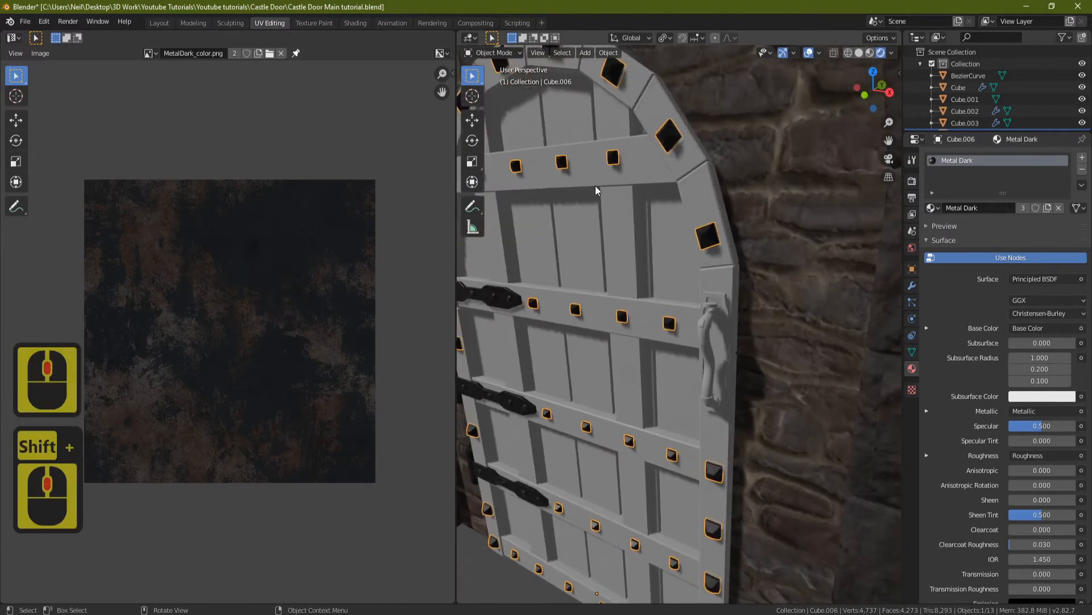
Step: Unwrap all faces of the door handle's backplate and scale its UV islands up beyond the texture bounds
scroll(643, 202, up, 3)
key(alt+a)
middle_drag(662, 230, 661, 261)
scroll(667, 256, up, 2)
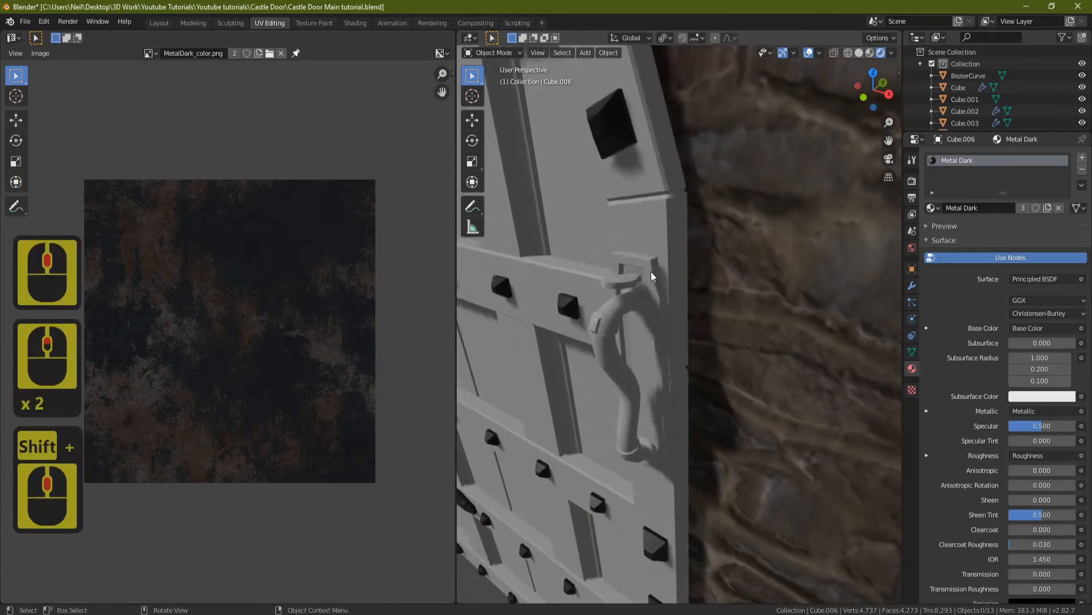
click(661, 260)
key(Tab)
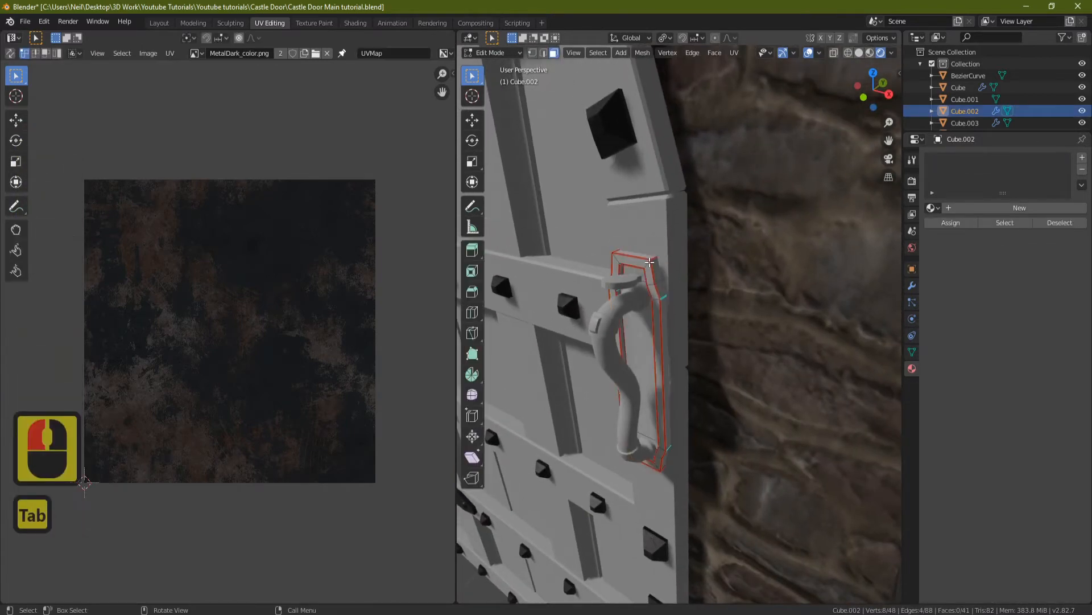
key(a)
key(u)
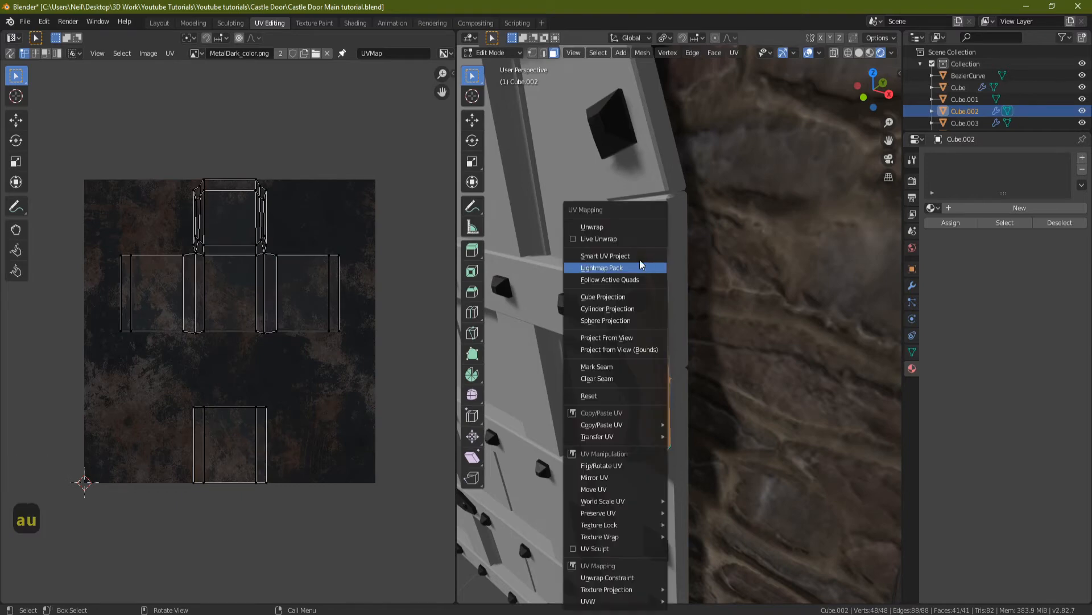
click(646, 228)
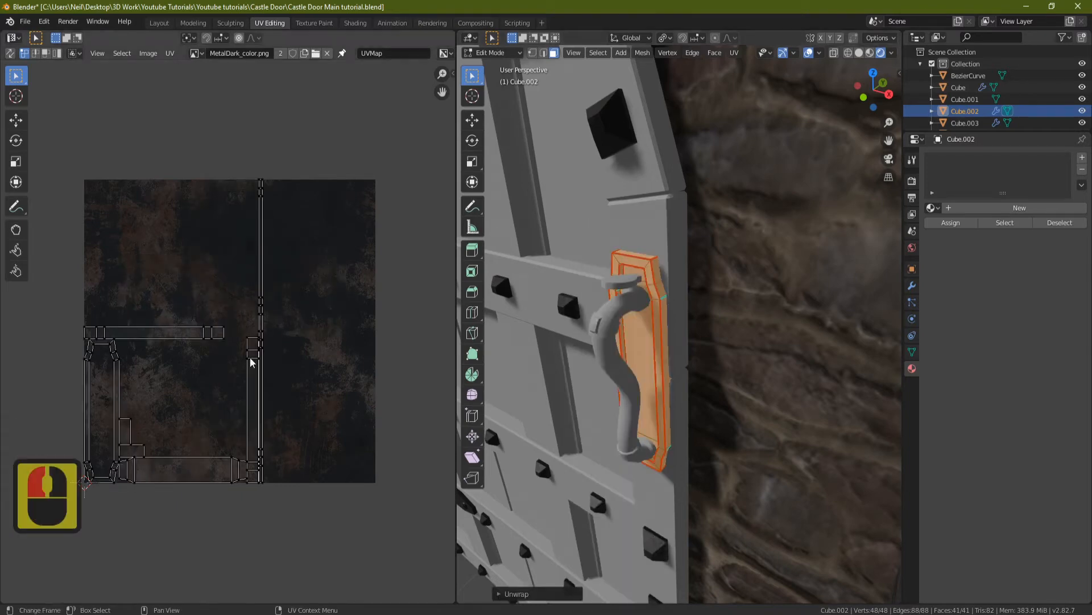
key(a)
key(s)
click(991, 201)
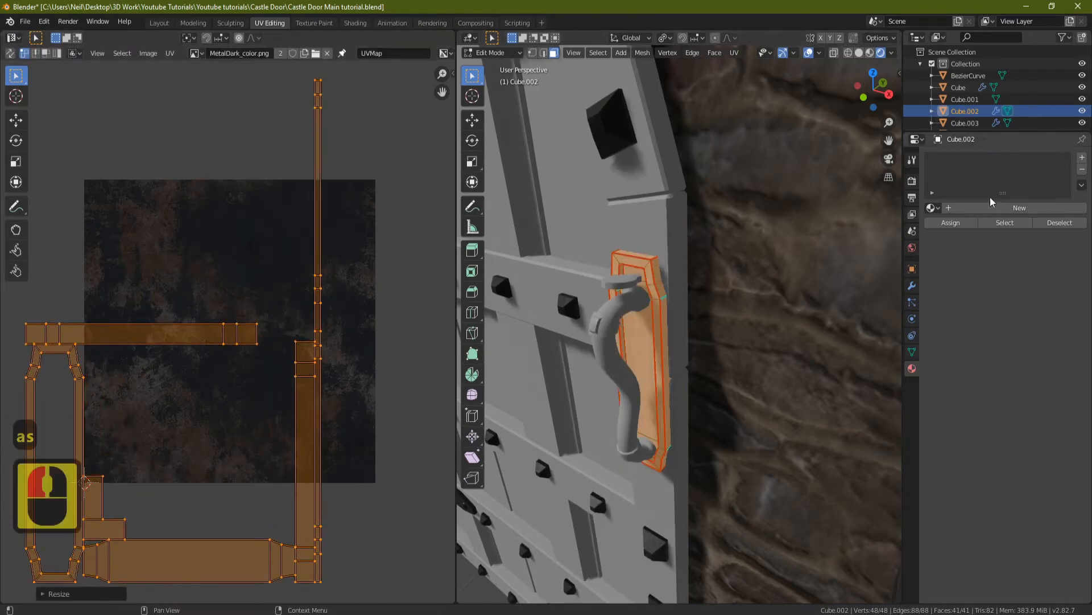
Step: Add a material slot to the handle's backplate, assign Metal Dark, and inspect it in Object Mode
click(1080, 159)
click(938, 210)
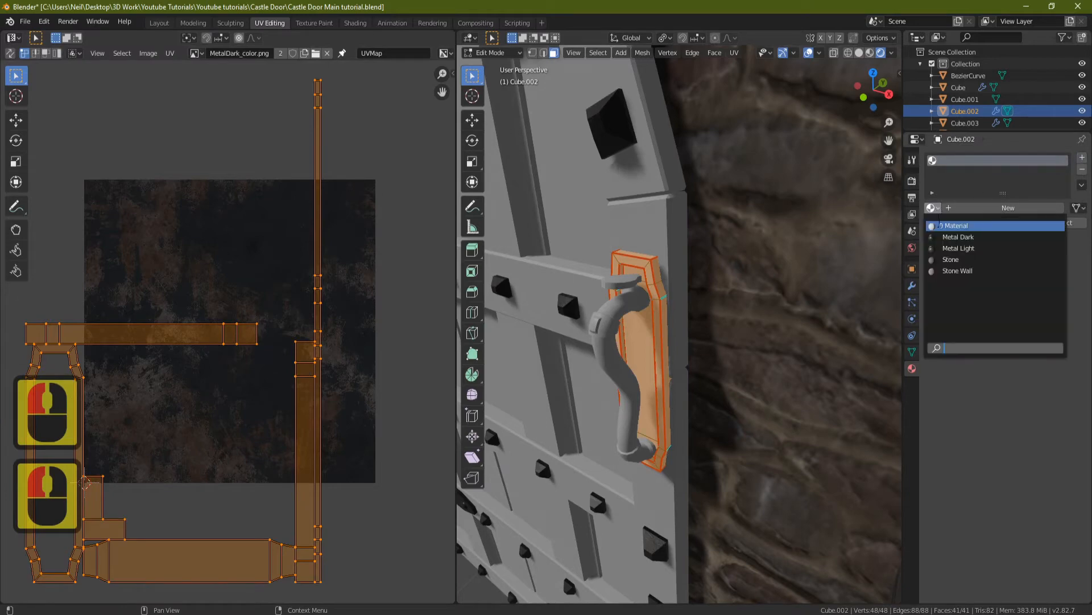
click(972, 269)
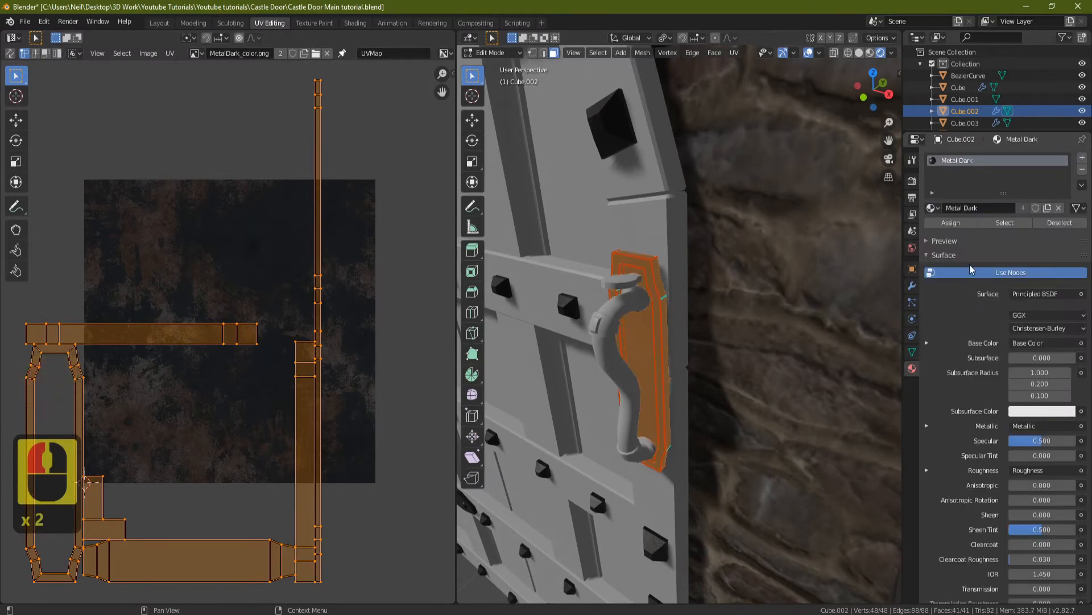
click(964, 227)
key(Tab)
middle_drag(637, 319, 731, 296)
shift+middle_drag(730, 296, 698, 300)
scroll(698, 299, up, 2)
middle_drag(716, 240, 762, 242)
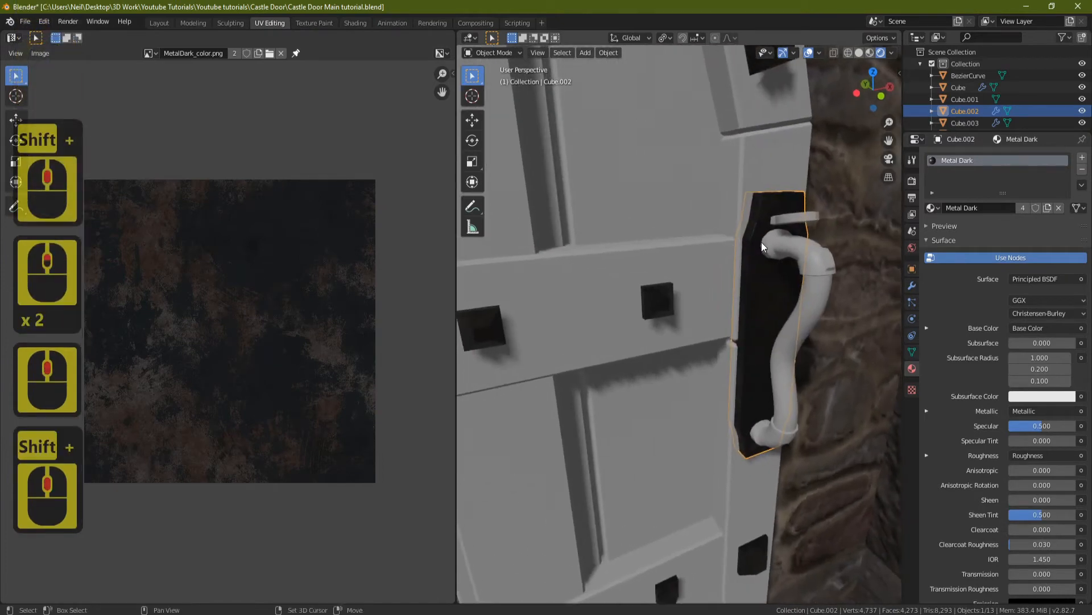
Step: Unwrap all faces of the small thumb latch above the curved door handle
click(793, 216)
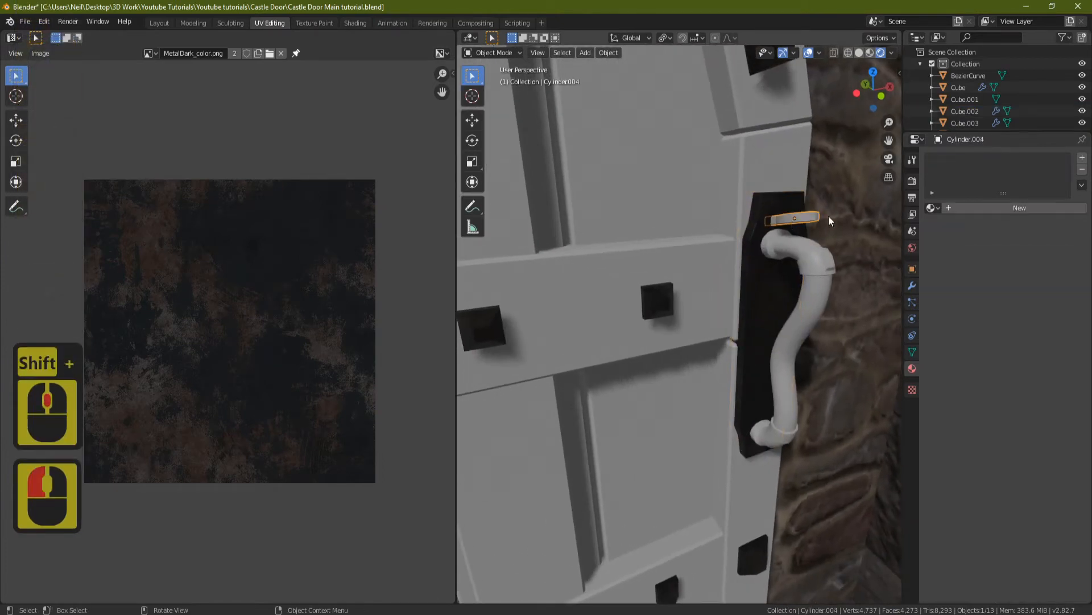
key(Tab)
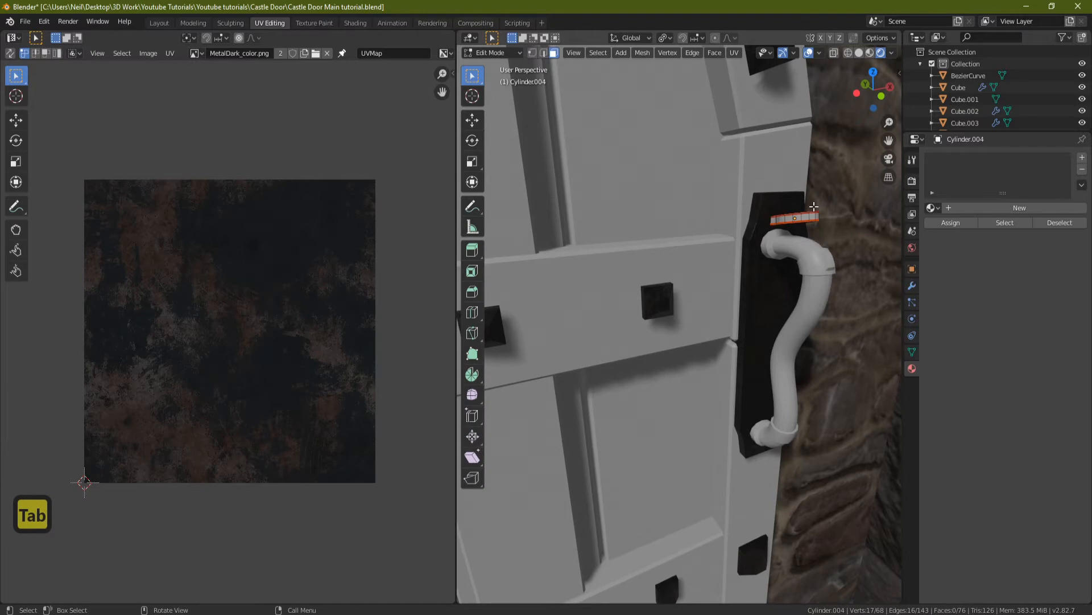
key(a)
key(u)
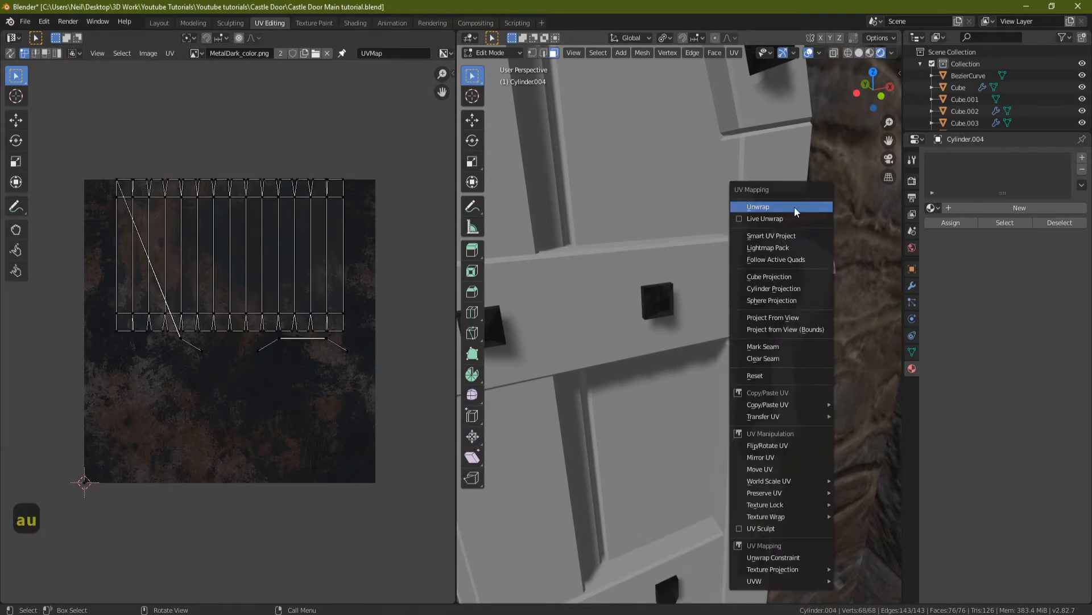
click(794, 207)
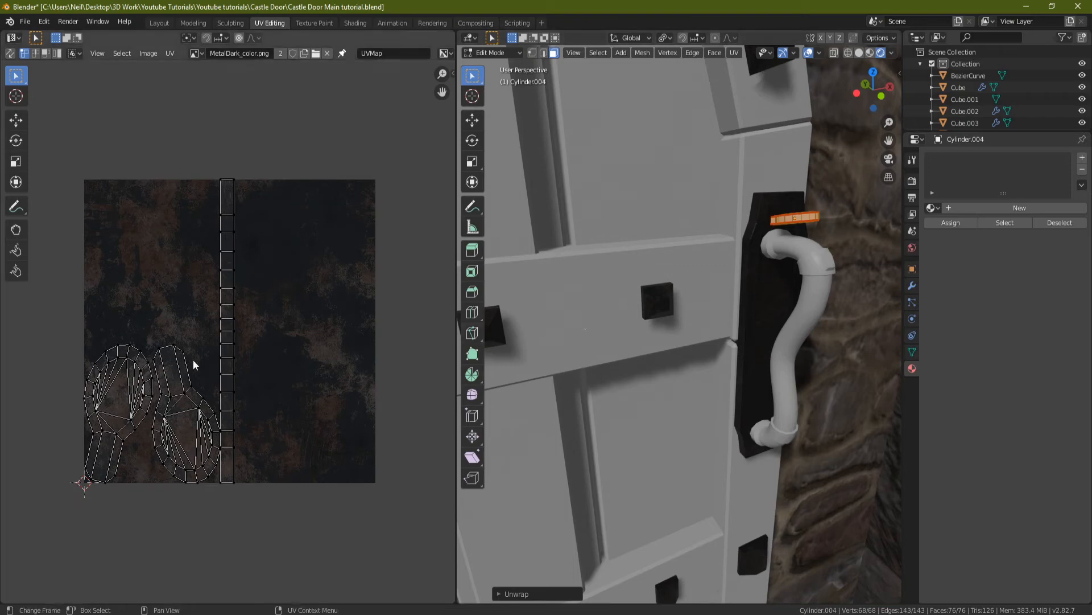
Step: Give the thumb latch a material slot with Metal Dark and scale its UV islands up slightly, ending in Object Mode
click(1081, 159)
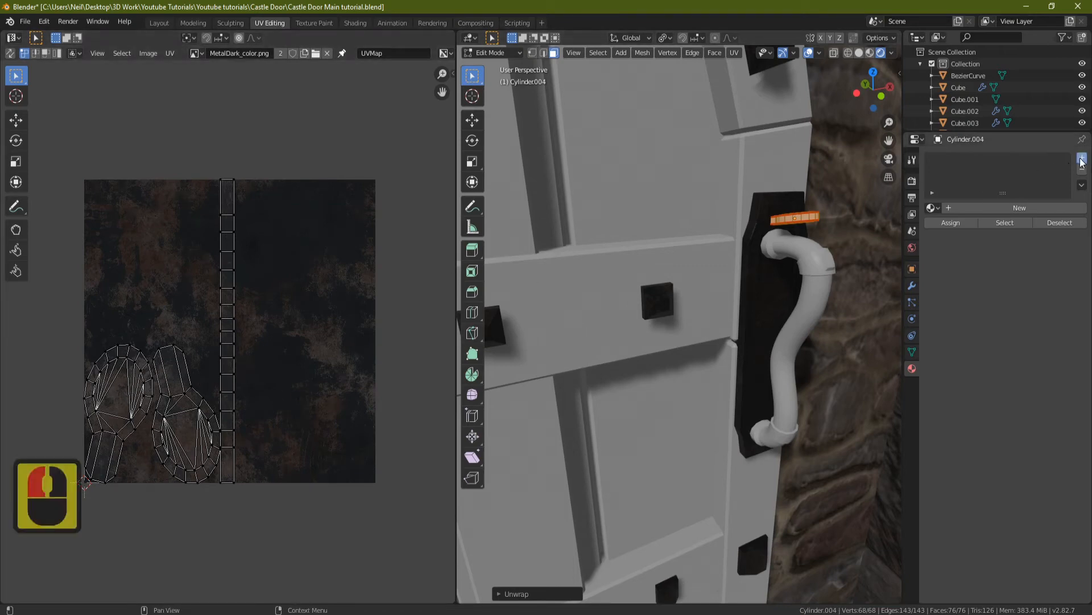
click(932, 208)
click(967, 232)
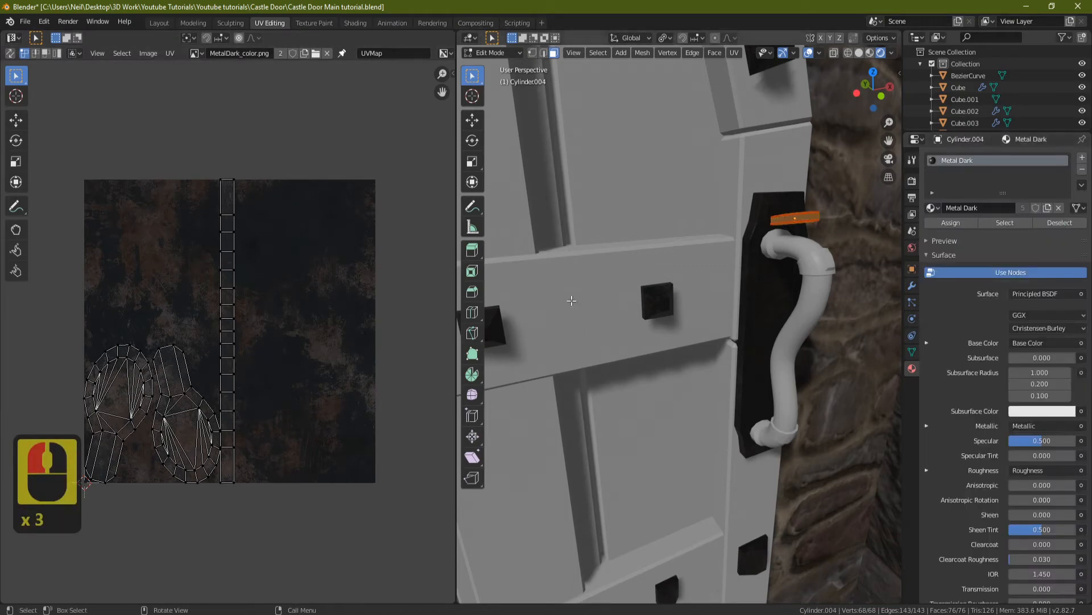
key(a)
key(s)
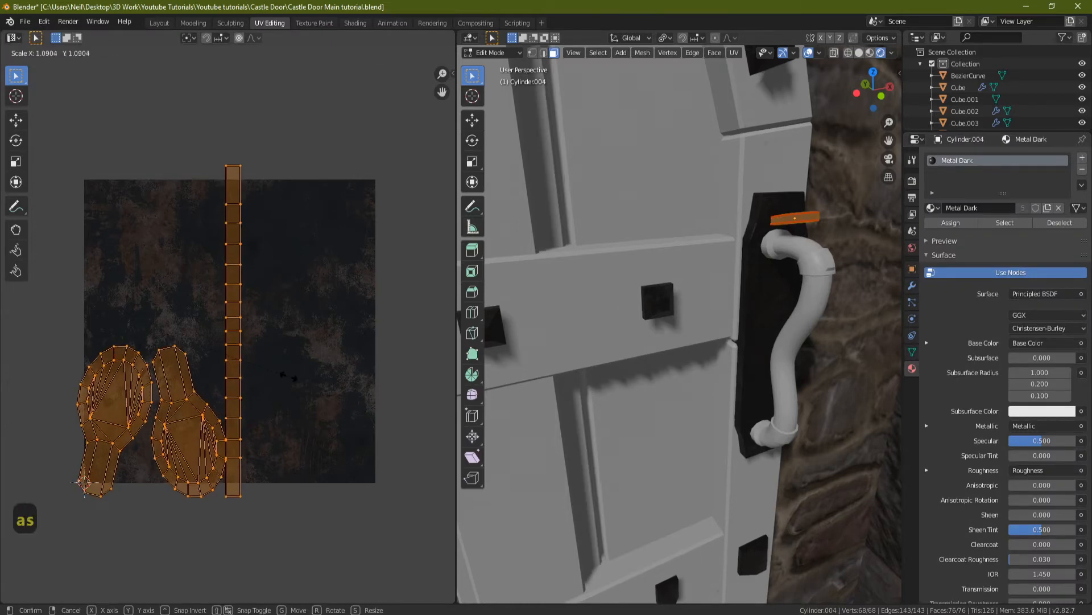
click(60, 532)
key(Tab)
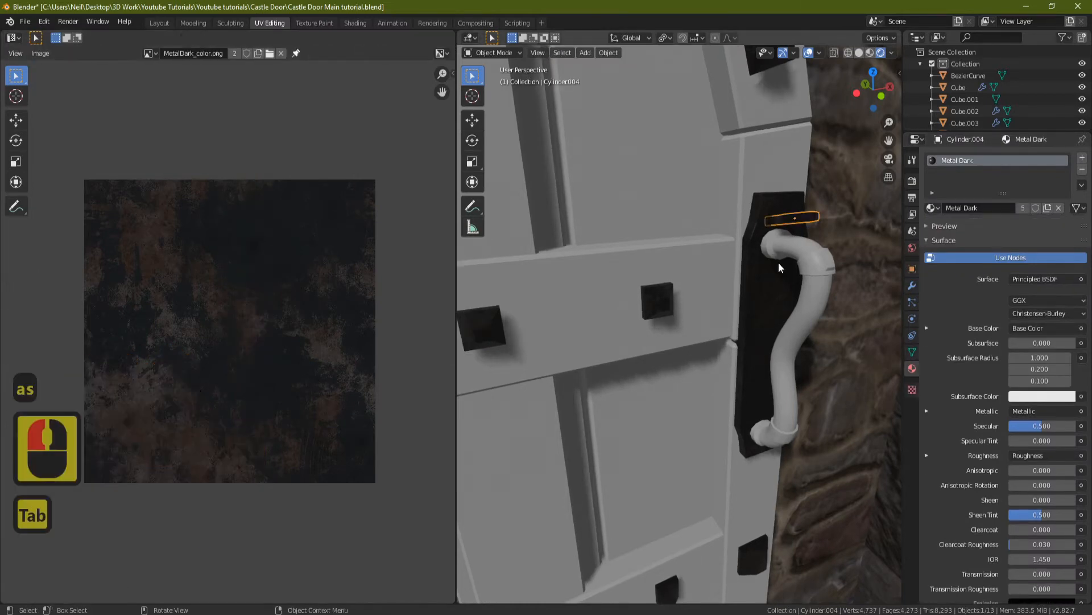
Step: Unwrap all faces of the curved door handle and check the resulting UV islands
click(820, 262)
middle_drag(819, 262, 714, 315)
scroll(717, 301, up, 2)
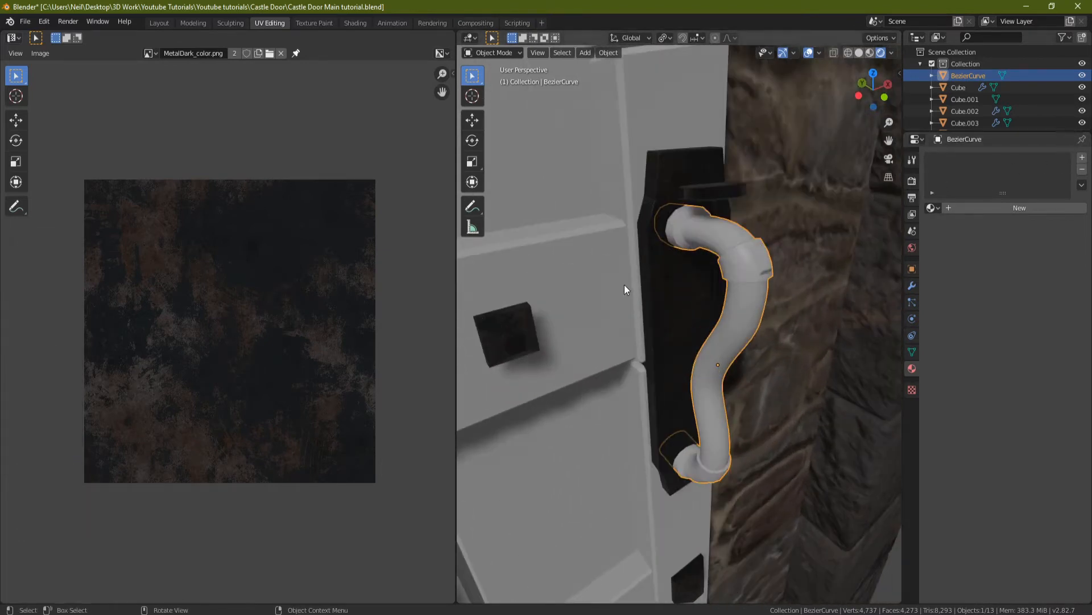
key(Tab)
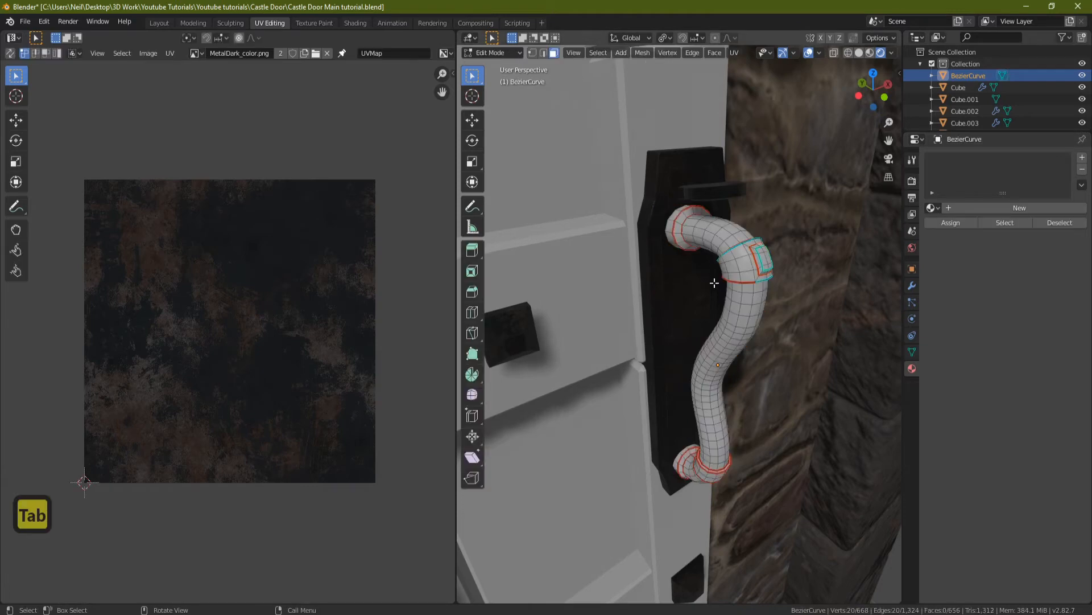
key(a)
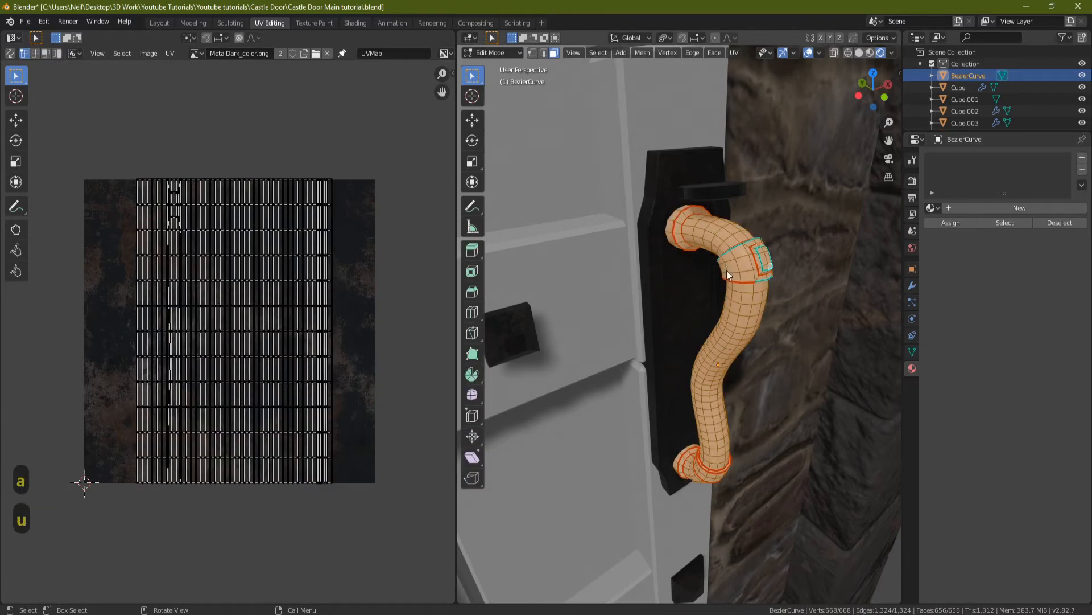
key(u)
click(654, 231)
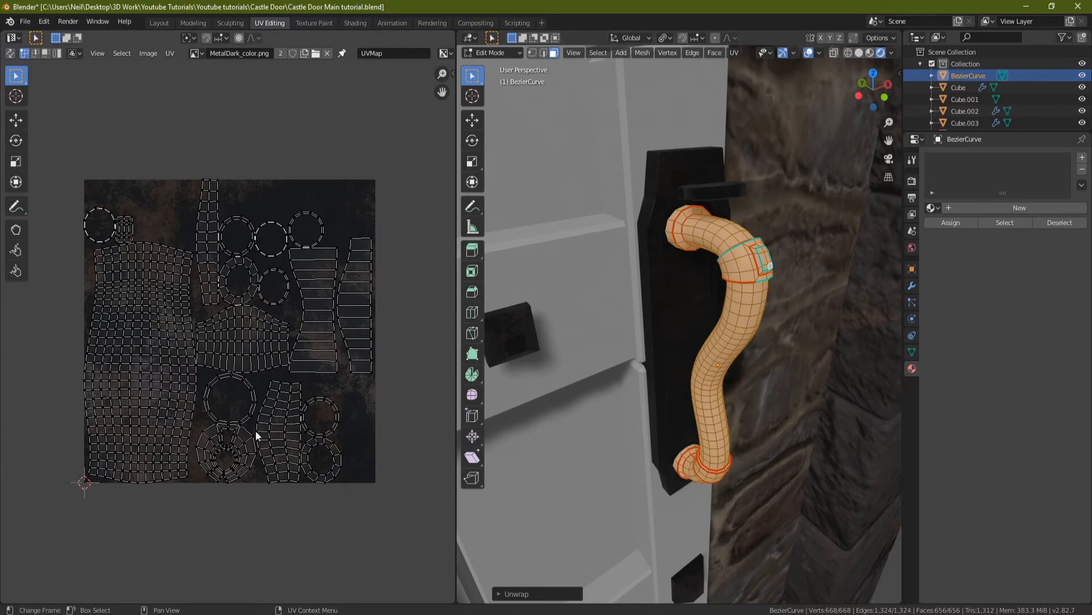
scroll(228, 432, up, 4)
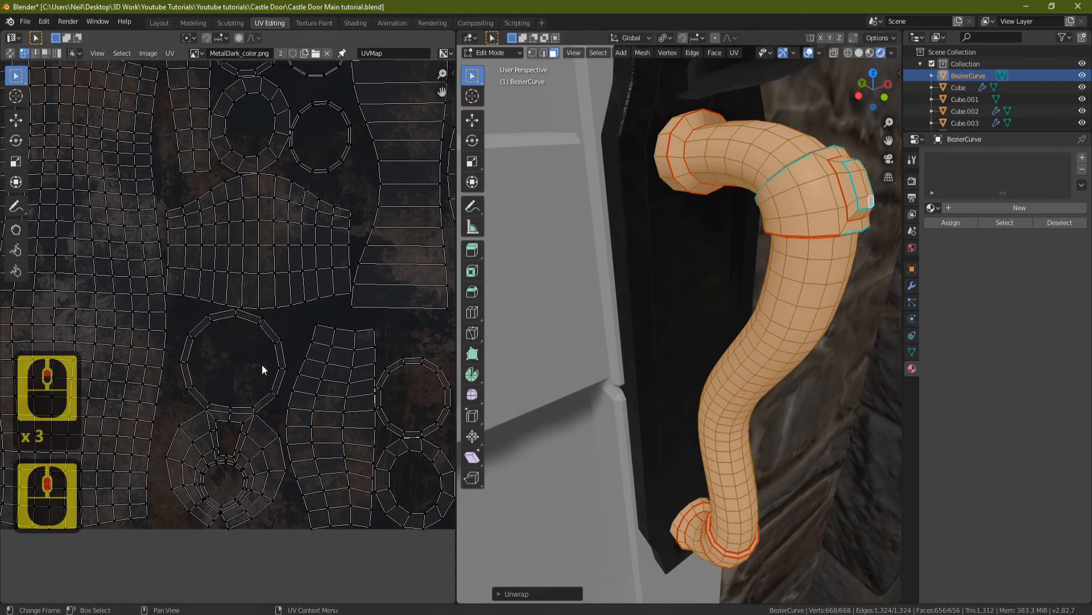
scroll(370, 381, down, 3)
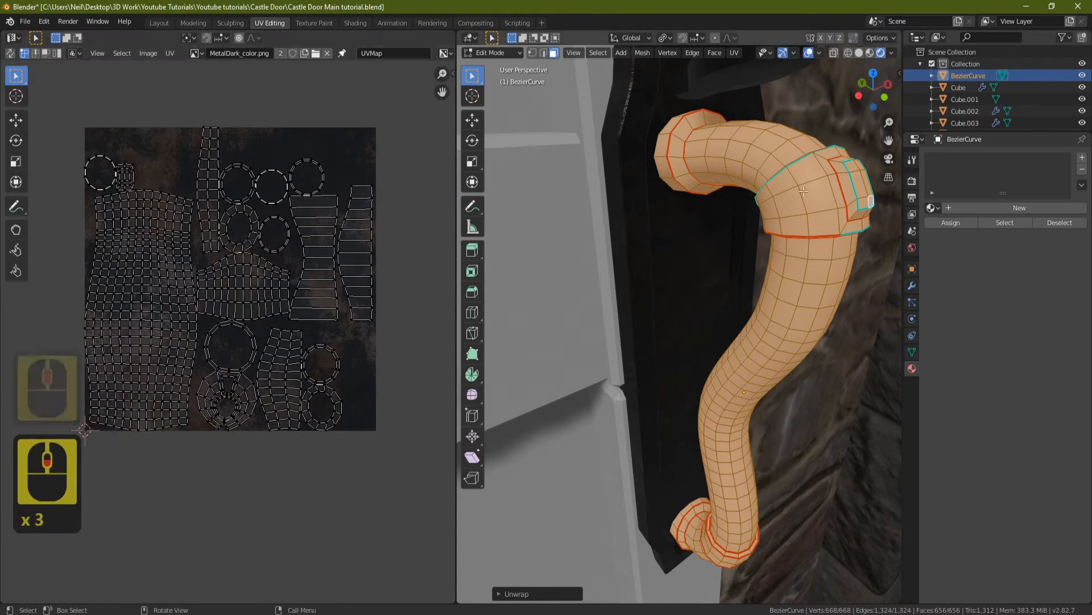
Step: Add a material slot with Metal Dark to the curved handle and view it in Object Mode
click(1083, 162)
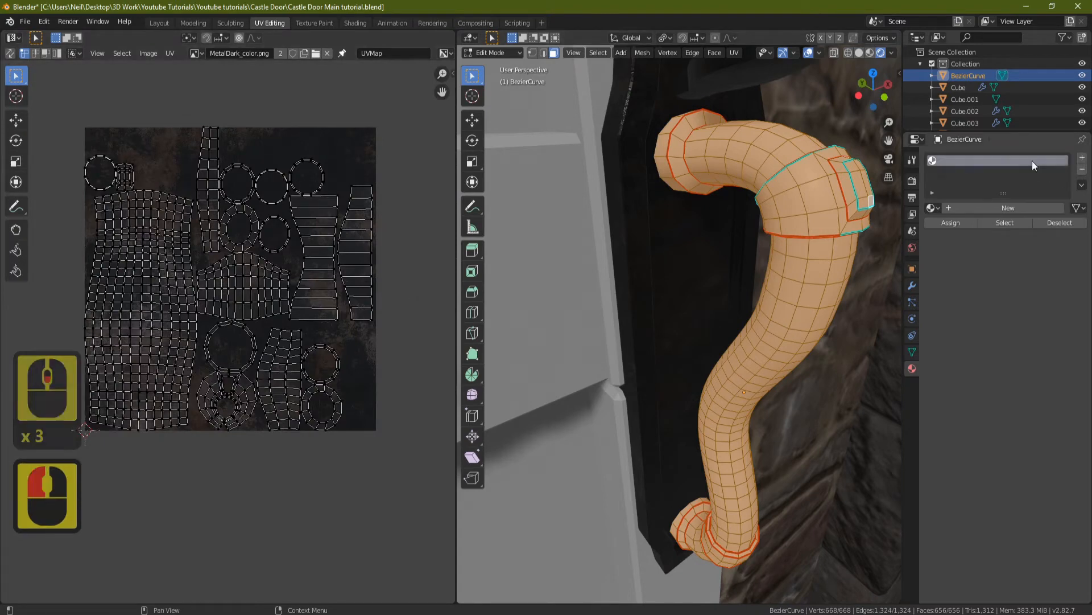
click(938, 207)
click(970, 237)
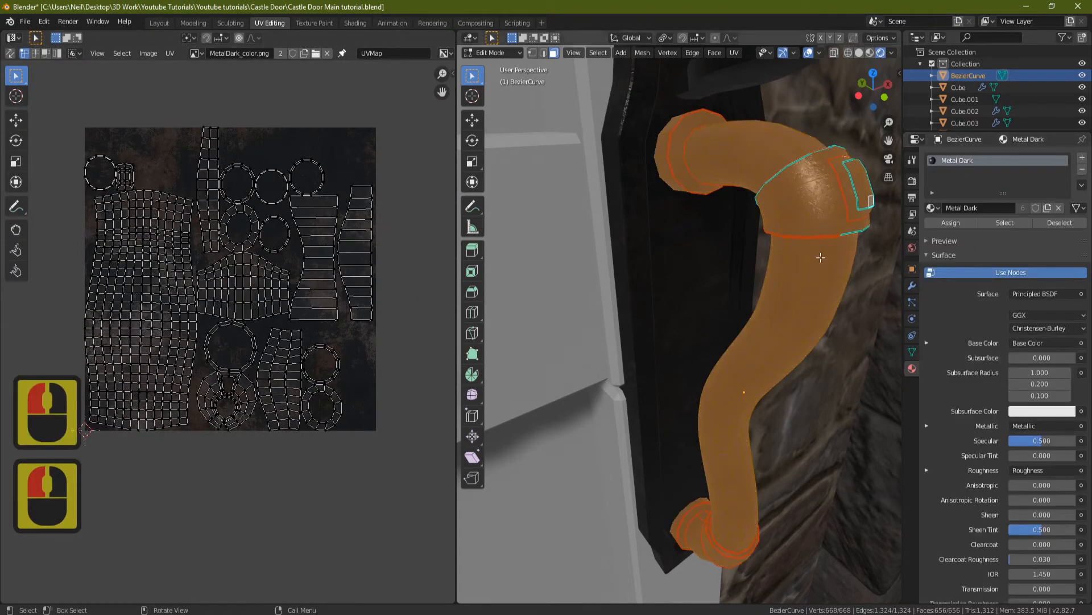
middle_drag(819, 256, 760, 270)
key(Tab)
shift+middle_drag(606, 324, 718, 252)
scroll(718, 253, down, 2)
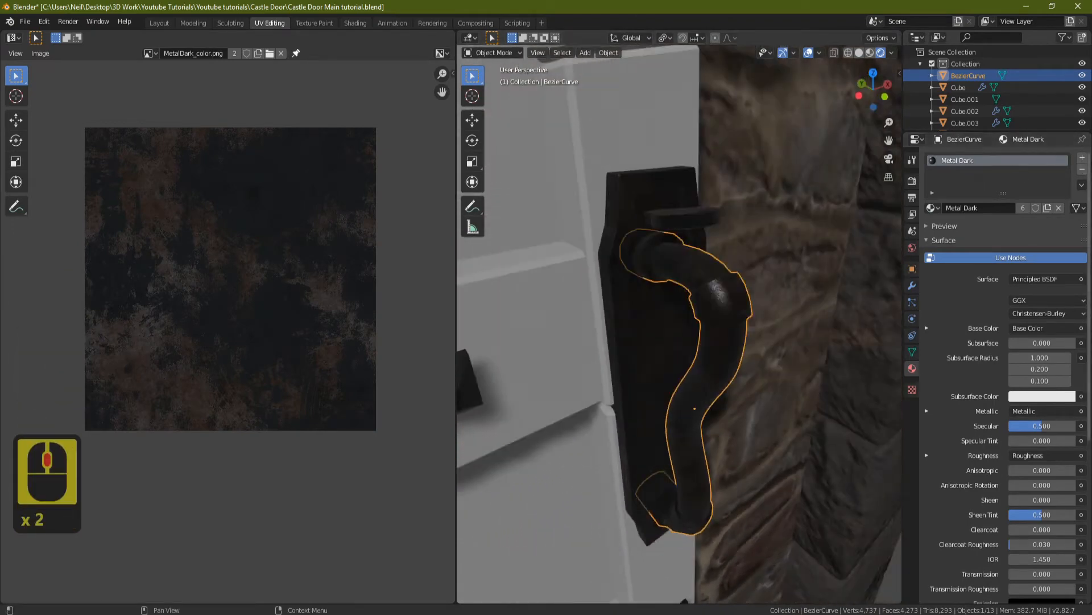
Step: Add a second material slot to the curved handle and set it to Metal Light
click(1082, 159)
click(934, 232)
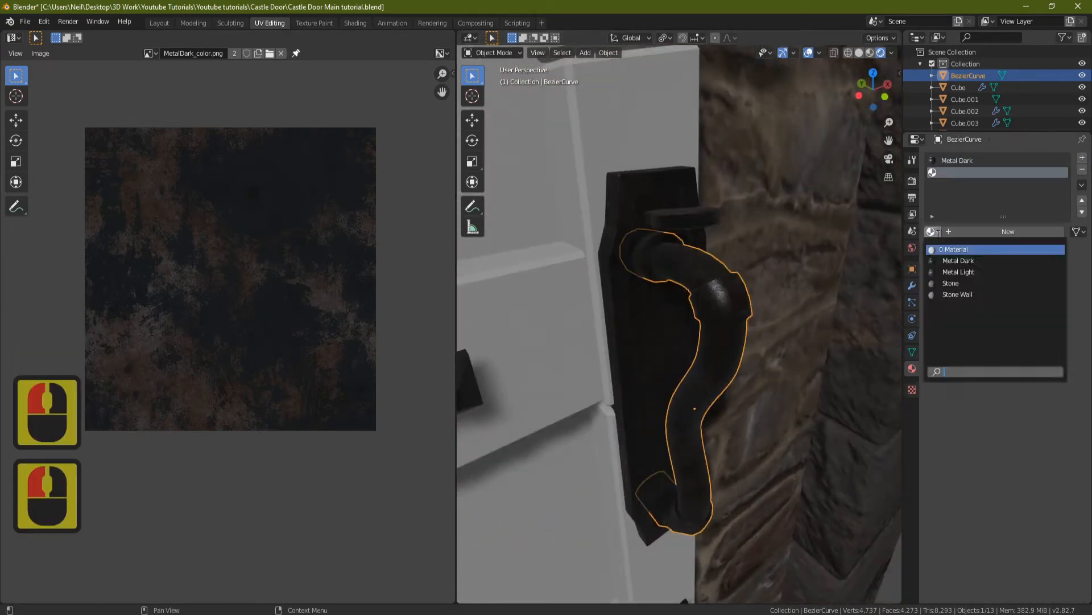
click(974, 272)
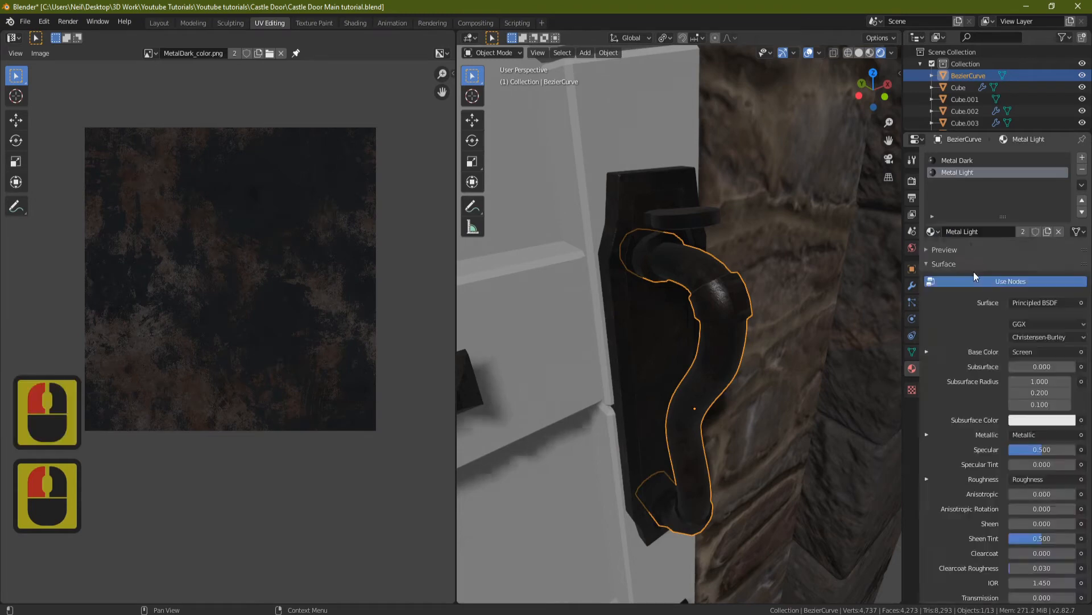
click(955, 162)
click(964, 173)
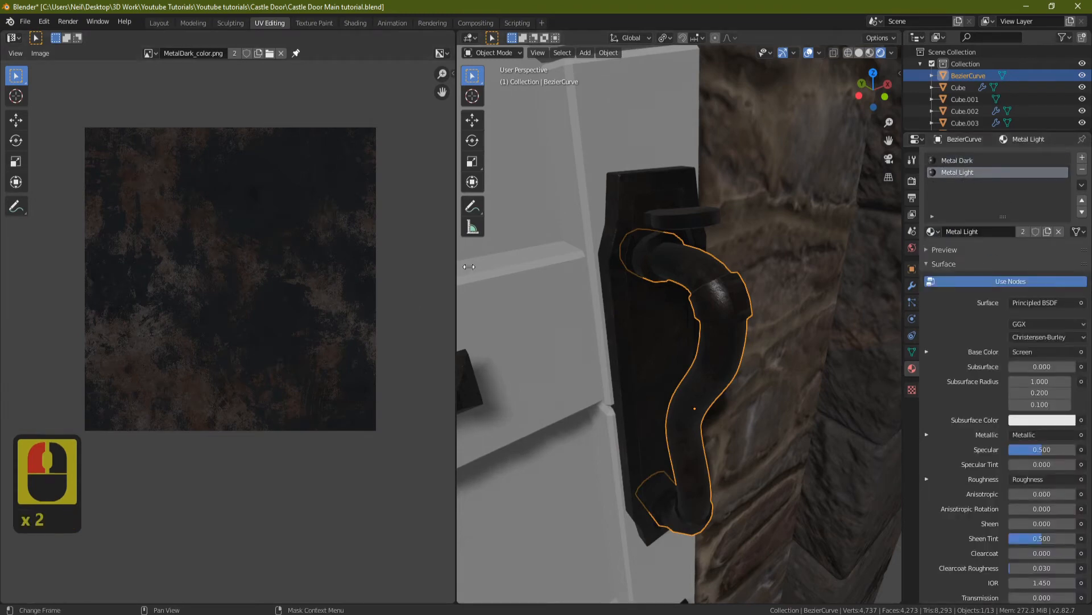
Step: Scale up all of the curved handle's UV islands beyond the texture bounds and return to Object Mode
key(Tab)
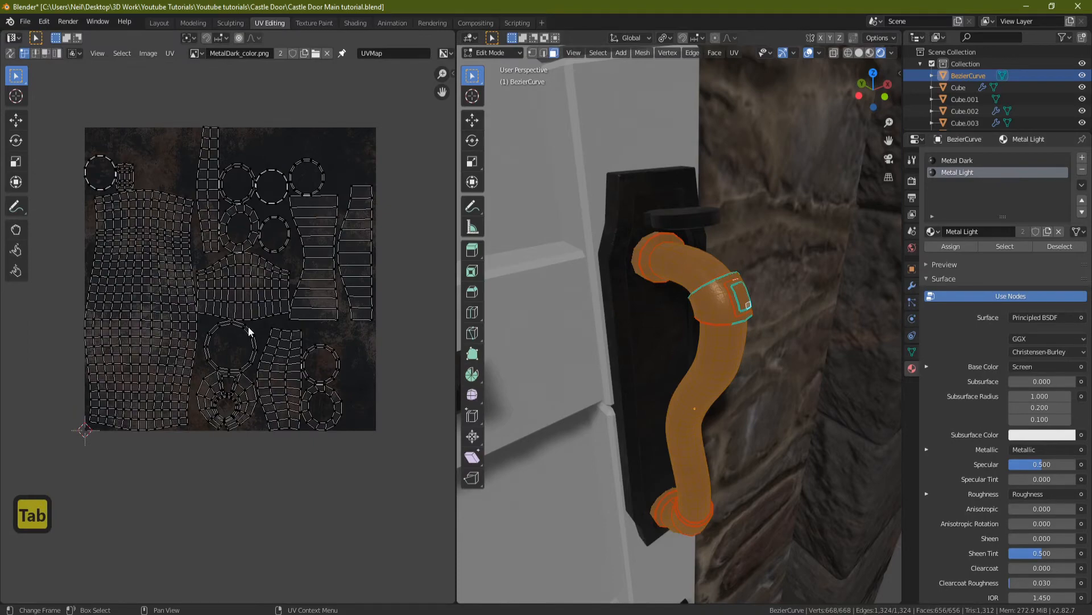
key(a)
key(s)
click(383, 359)
key(Tab)
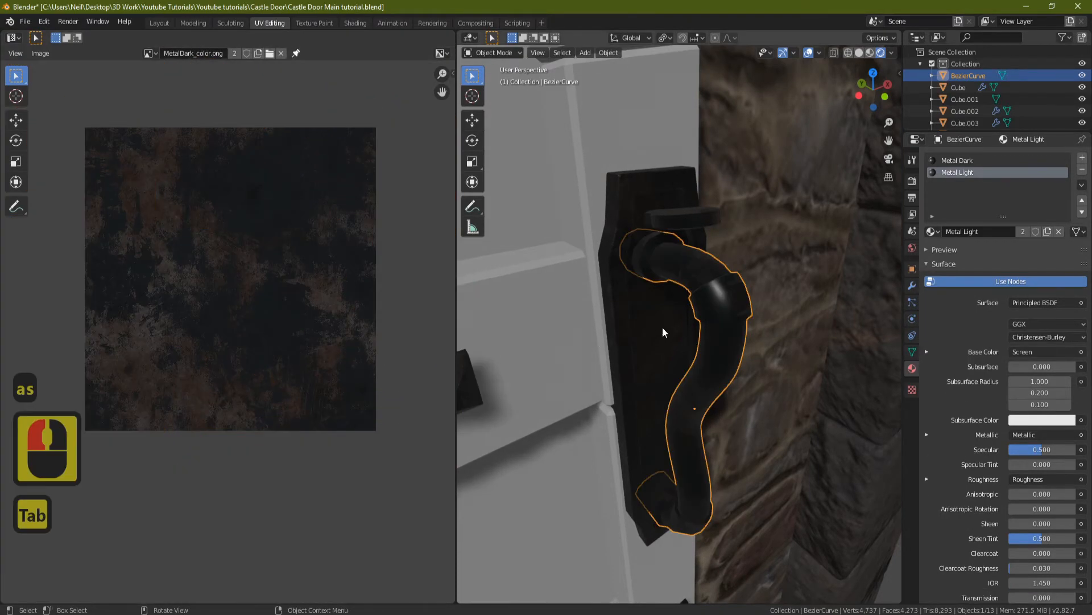
Step: In Edit Mode, select the linked faces of the collar on the handle's upper bend
middle_drag(662, 327, 740, 262)
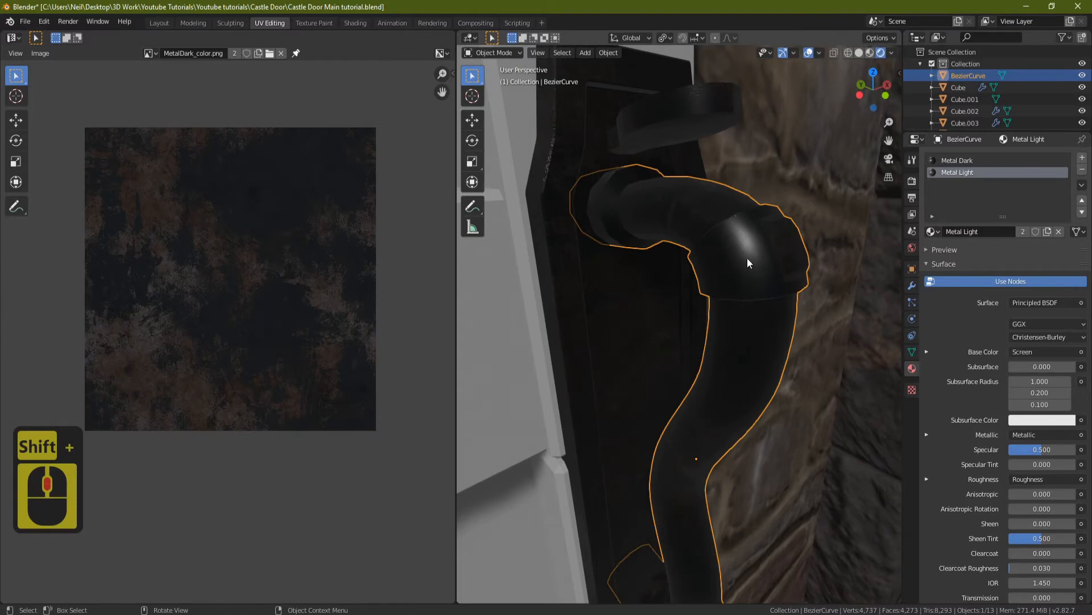
key(Tab)
click(750, 260)
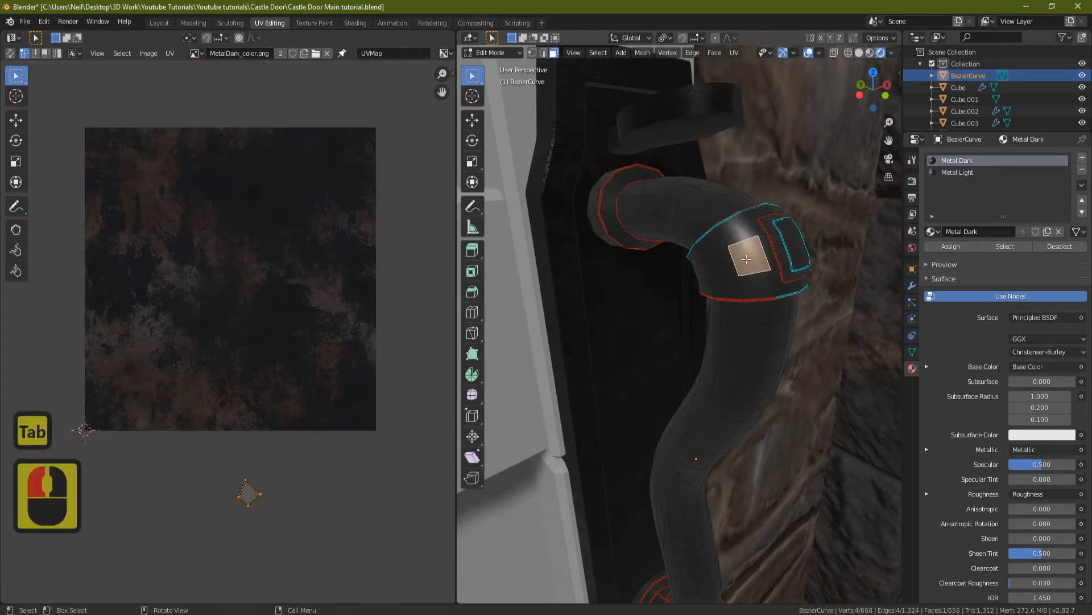
key(ctrl+l)
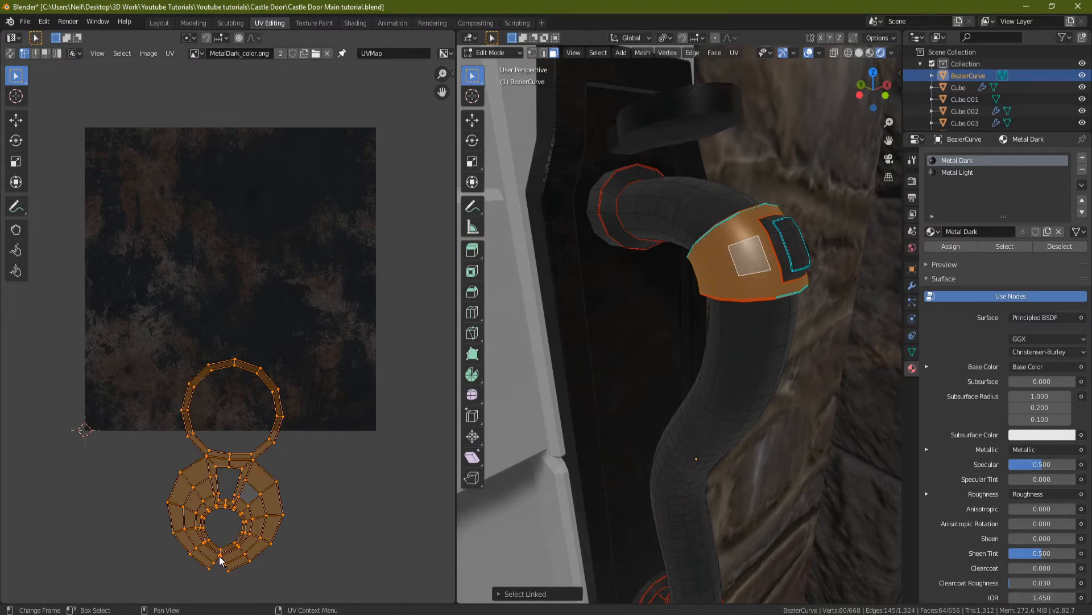
Step: Isolate the curved handle in local view and examine the collar and seams on its back side
middle_drag(697, 314, 721, 310)
shift+middle_drag(737, 289, 667, 251)
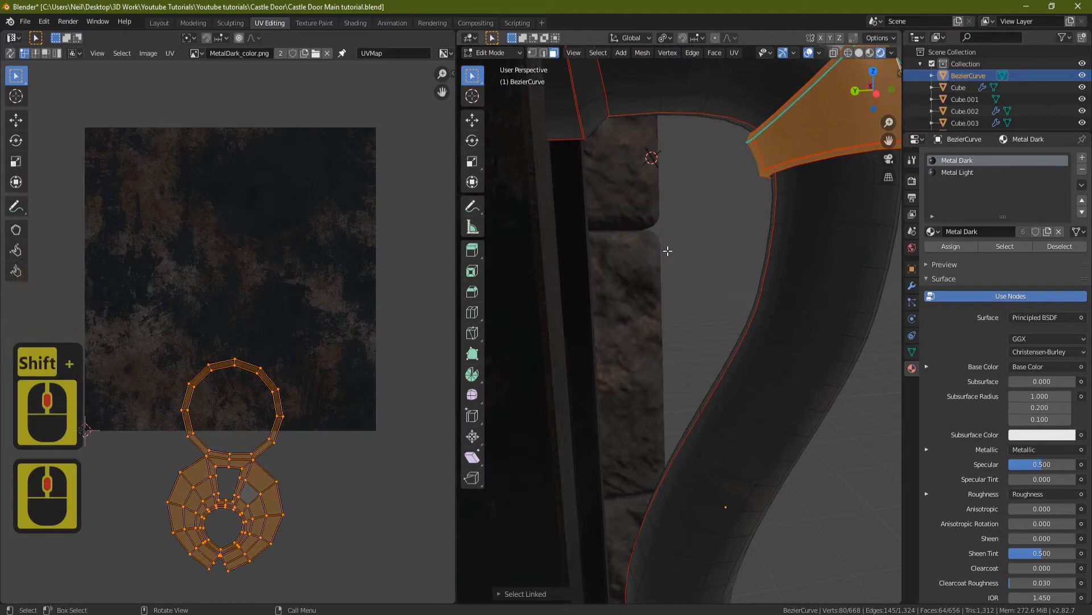
key(KP_Divide)
middle_drag(659, 247, 758, 234)
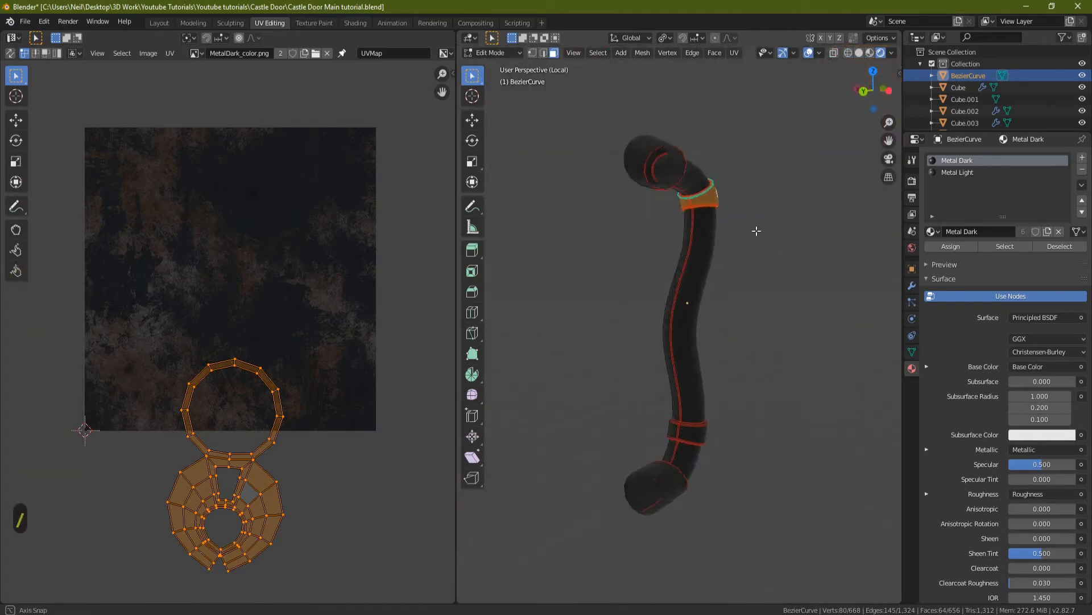
Step: In edge select mode, select the outer rim edges of the upper-bend collar and mark them as a seam
scroll(759, 227, up, 5)
shift+middle_drag(714, 263, 641, 364)
scroll(690, 264, up, 3)
scroll(653, 258, up, 2)
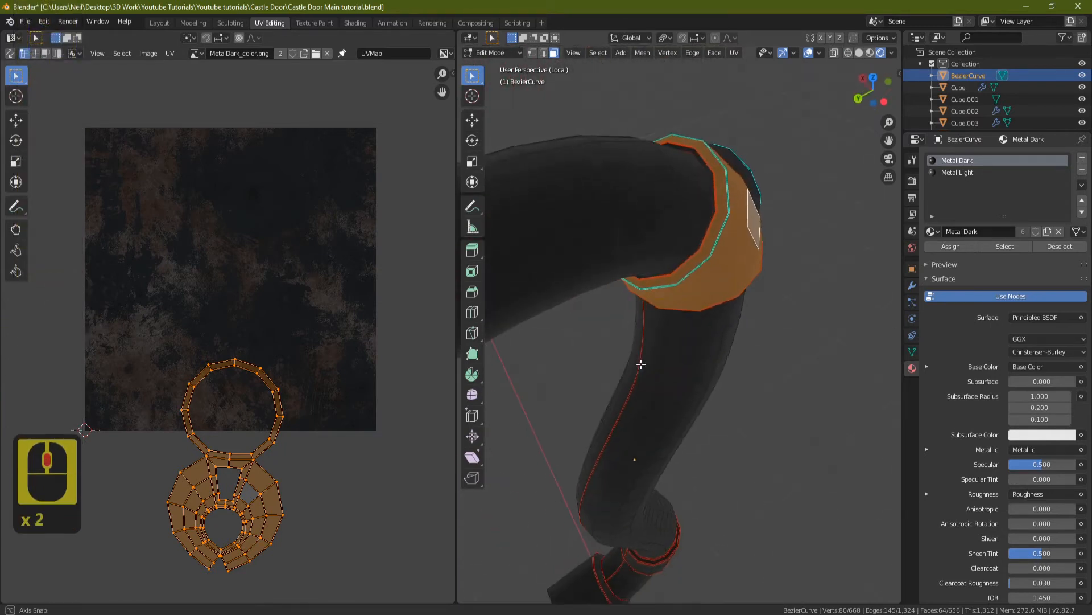
middle_drag(727, 223, 674, 268)
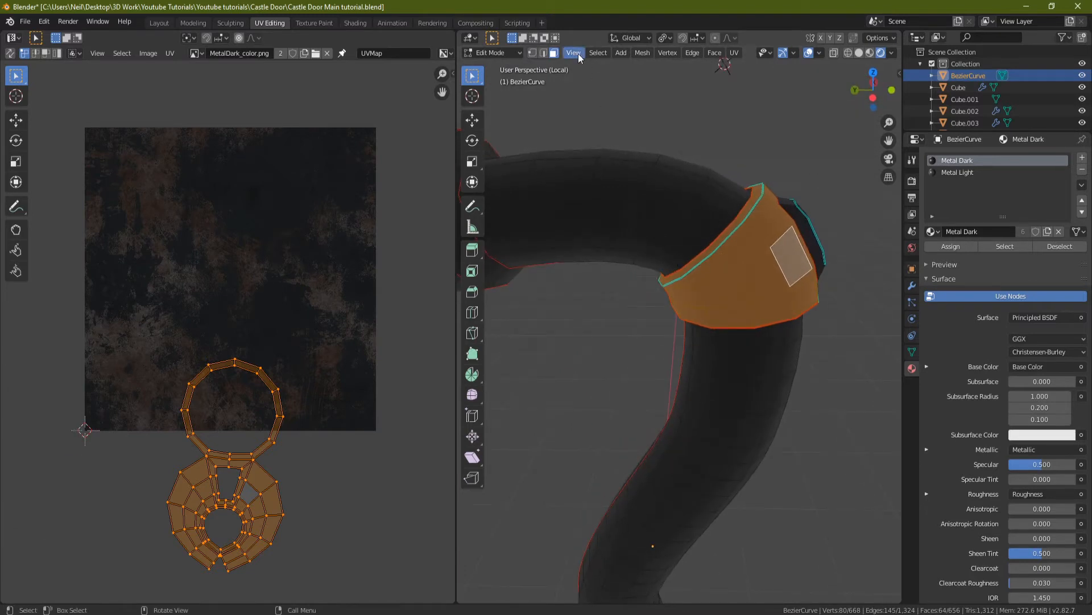
click(545, 53)
click(730, 238)
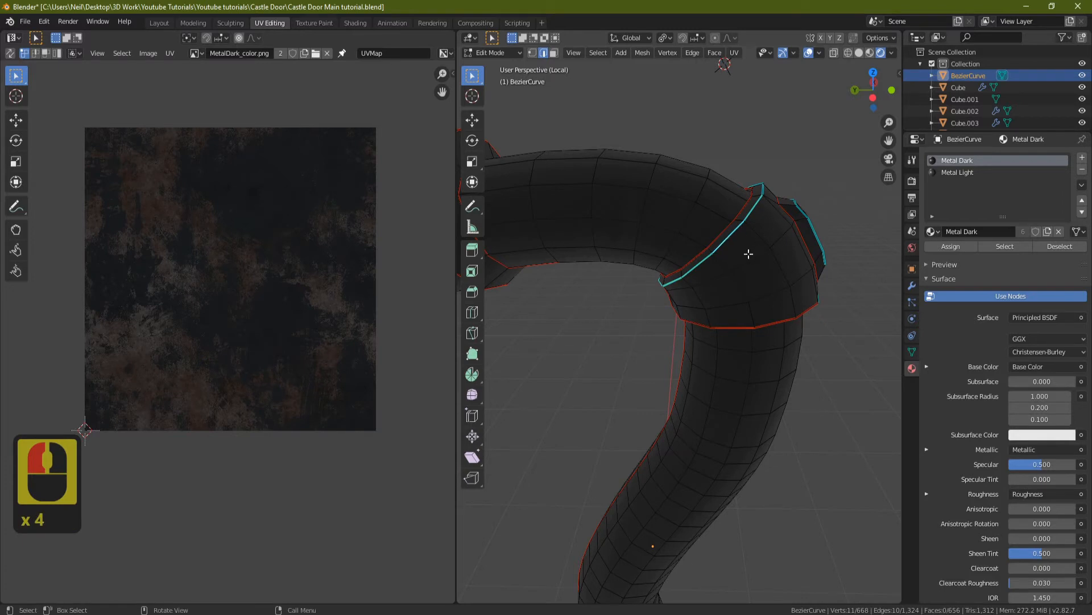
key(ctrl+e)
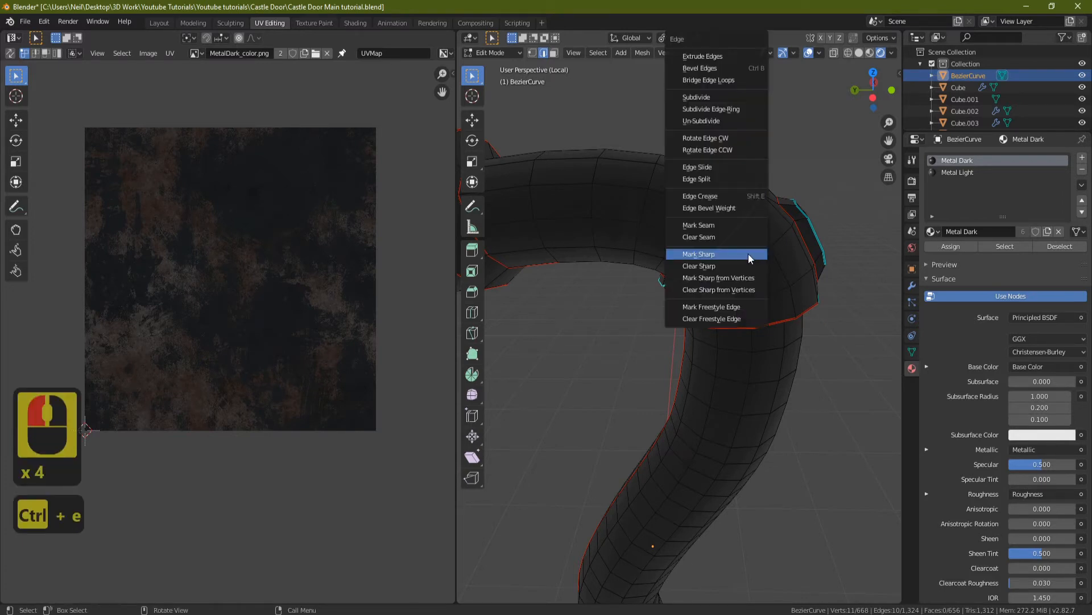
click(726, 224)
Step: Mark the remaining sharp edges on both rims of the collar, beside its raised square, as seams
middle_drag(666, 268, 760, 284)
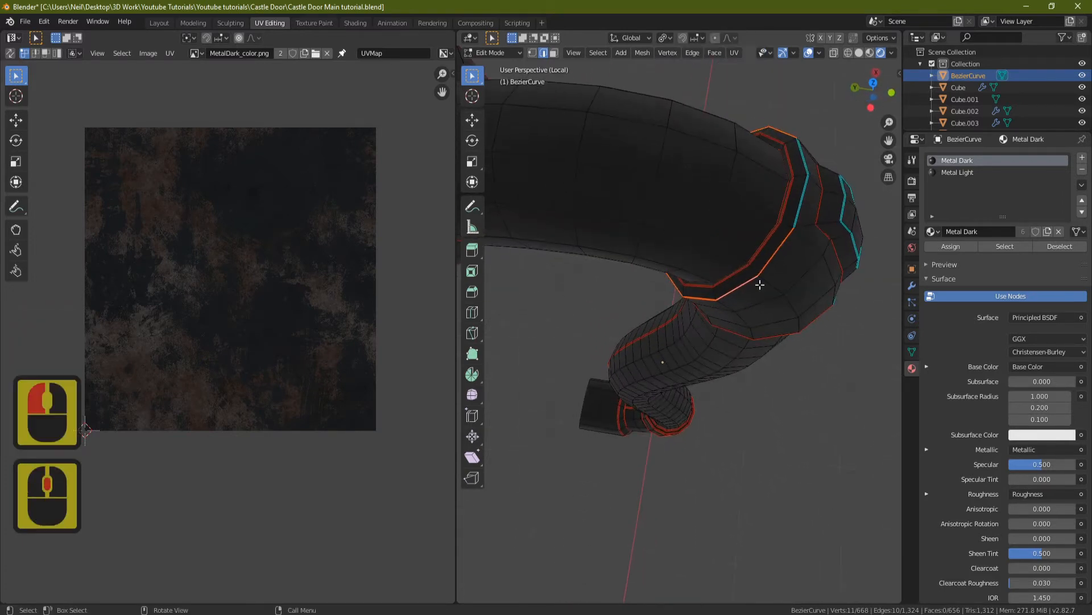
click(803, 205)
shift+click(800, 171)
middle_drag(799, 171, 754, 359)
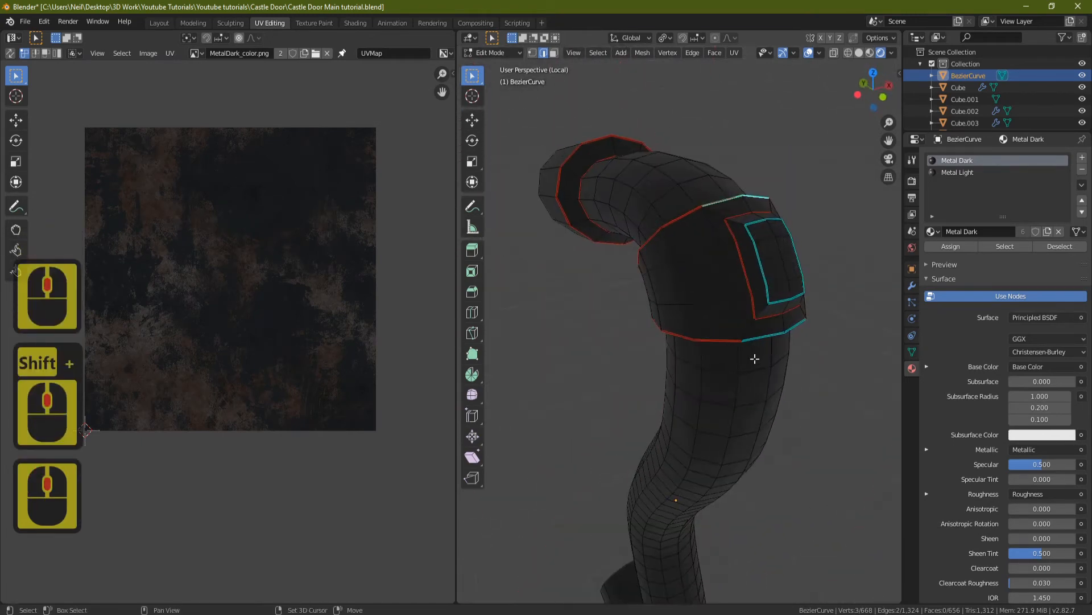
shift+click(762, 329)
shift+click(791, 325)
right_click(828, 234)
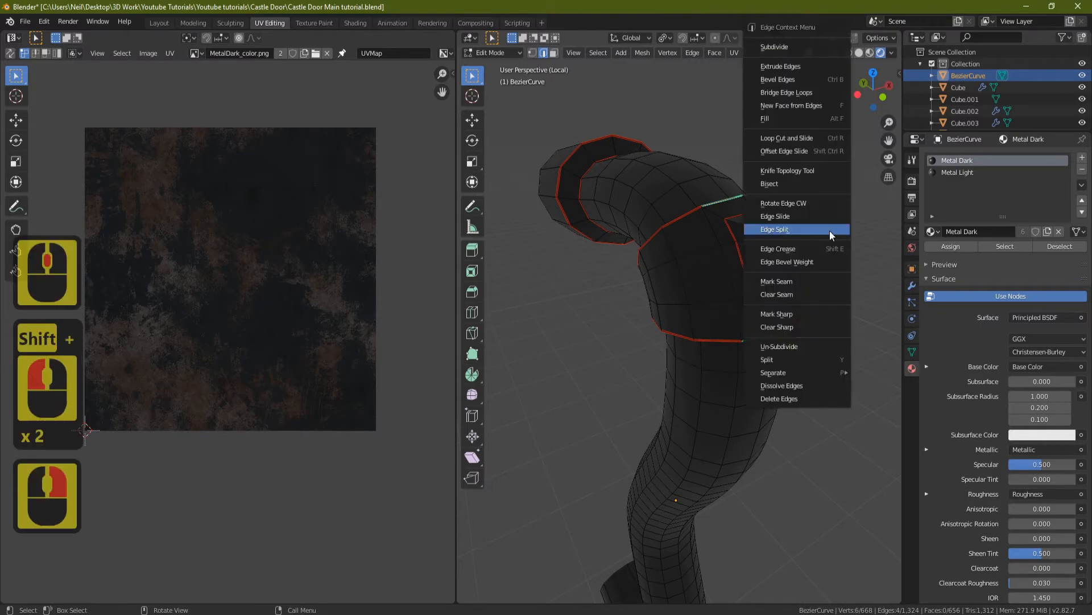
click(792, 282)
Step: Switch back to face select mode, select the whole curved handle and unwrap it
middle_drag(709, 279, 679, 227)
click(554, 53)
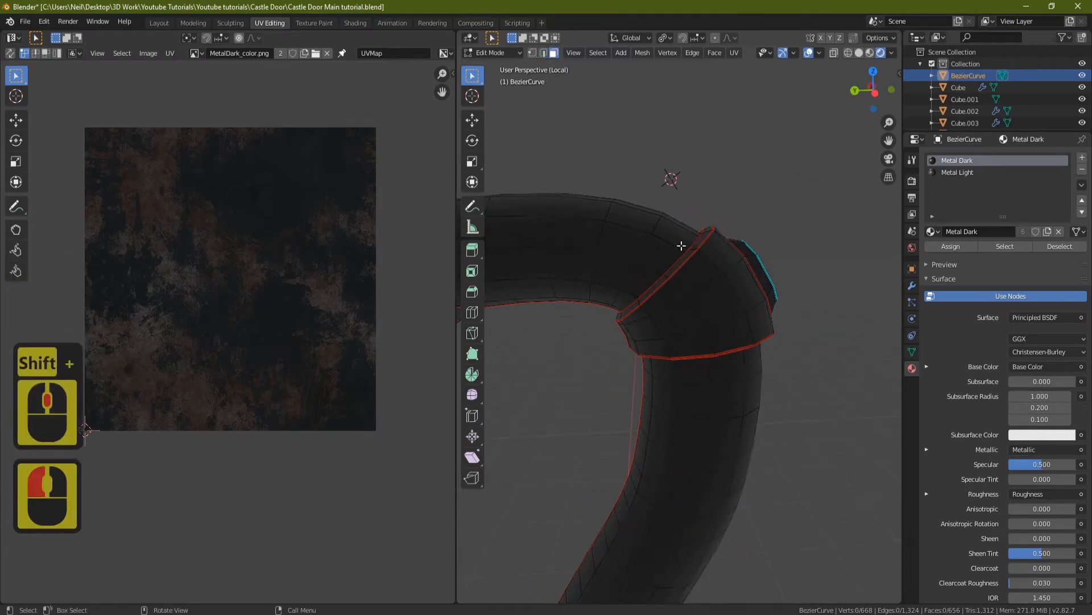
click(706, 298)
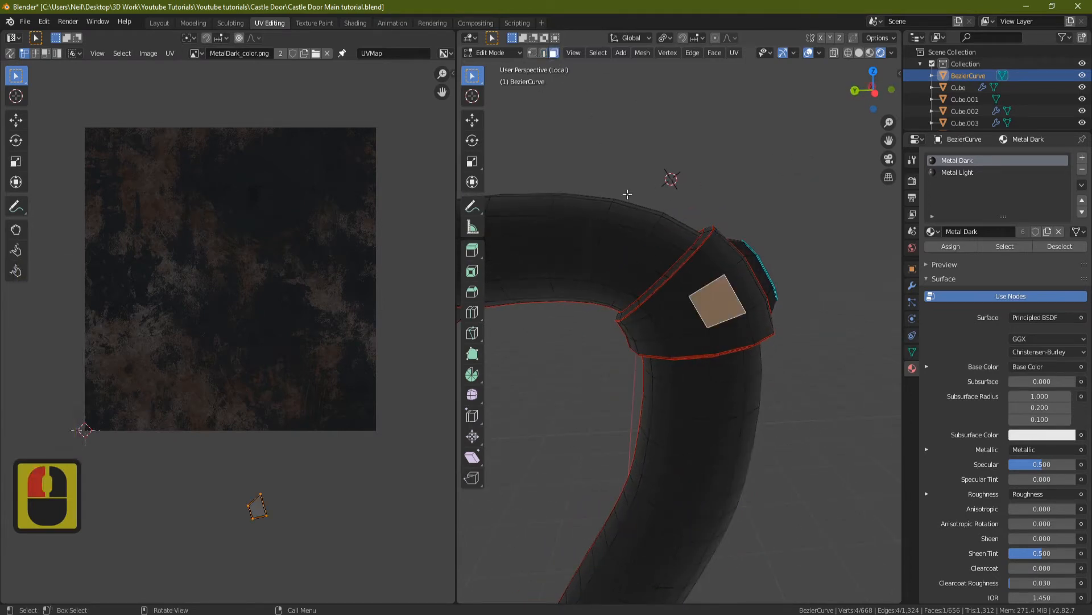
scroll(682, 249, down, 8)
key(a)
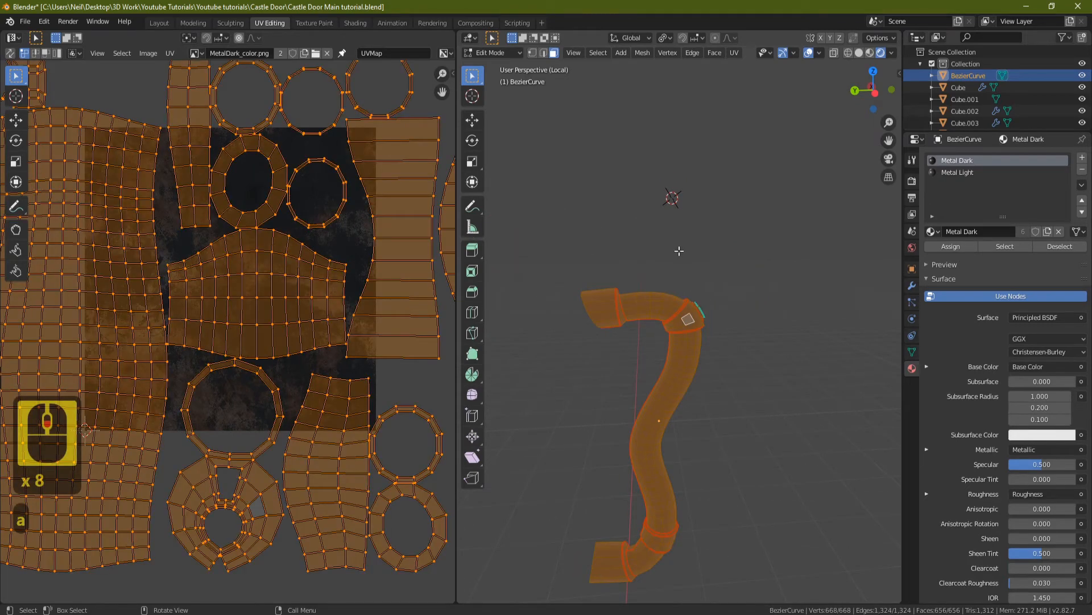
key(u)
click(688, 226)
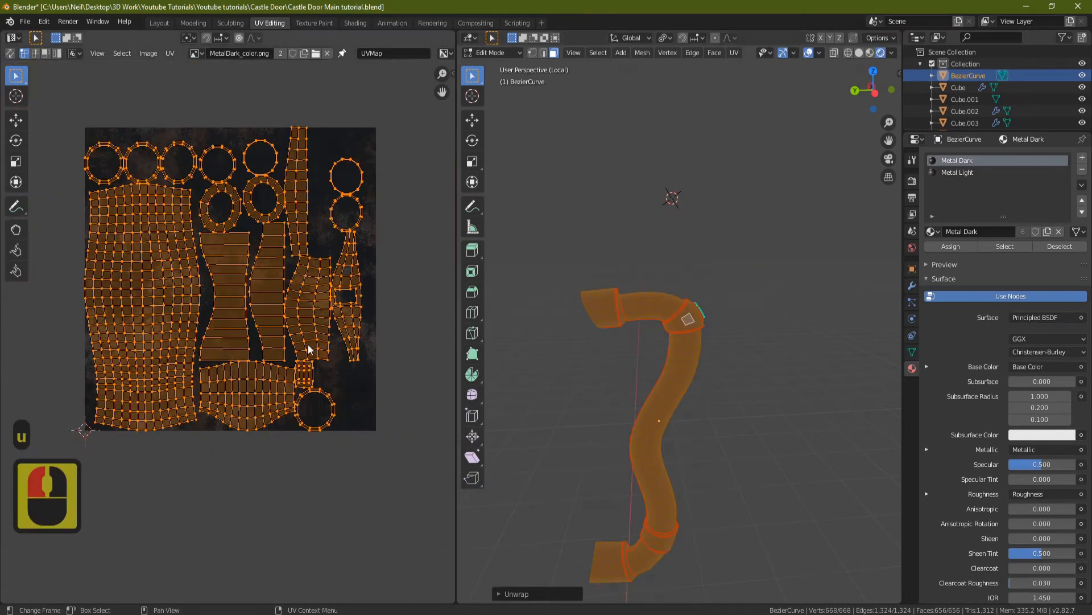
Step: Scale up all the handle's UV islands beyond the texture bounds and return to Object Mode
scroll(281, 310, up, 1)
scroll(346, 287, down, 2)
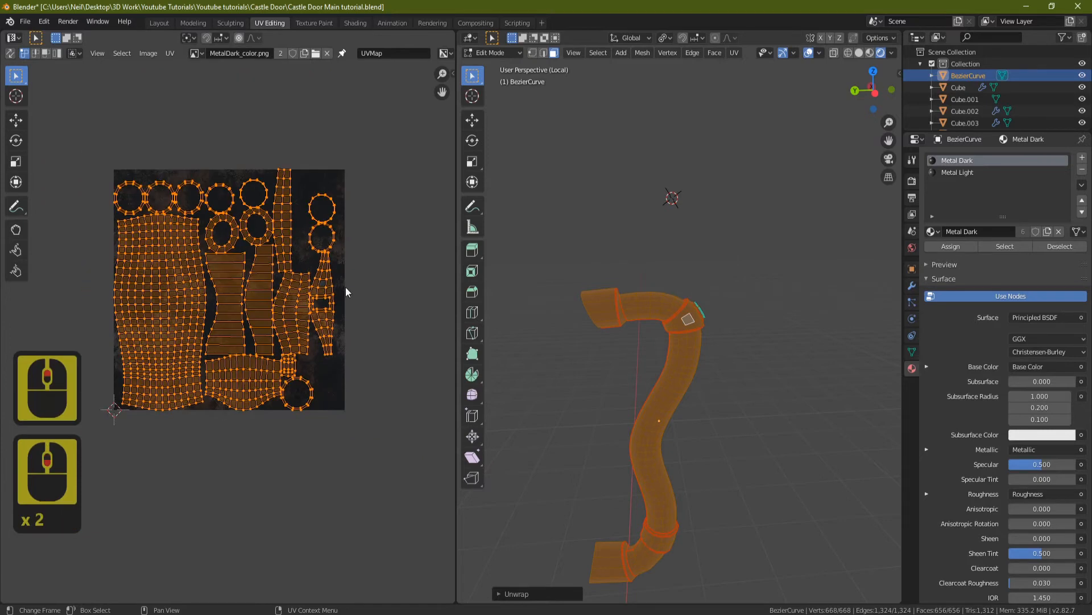
key(s)
click(279, 338)
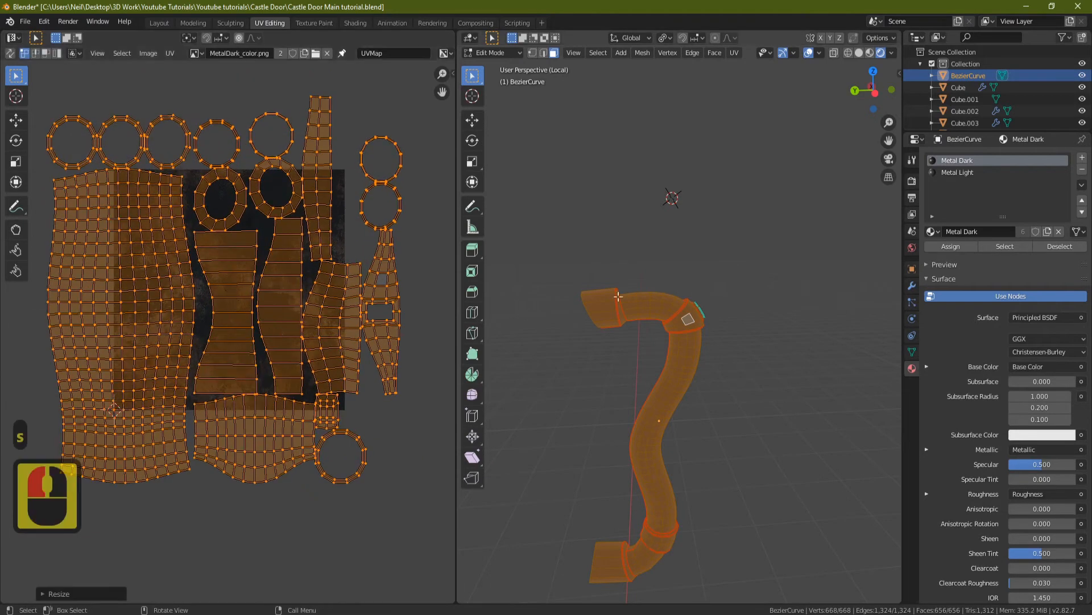
middle_drag(638, 319, 705, 341)
scroll(705, 342, up, 5)
key(Tab)
Step: Examine the unwrapped handle's surface up close, exit local view and inspect the handle in place on the door
scroll(705, 340, up, 3)
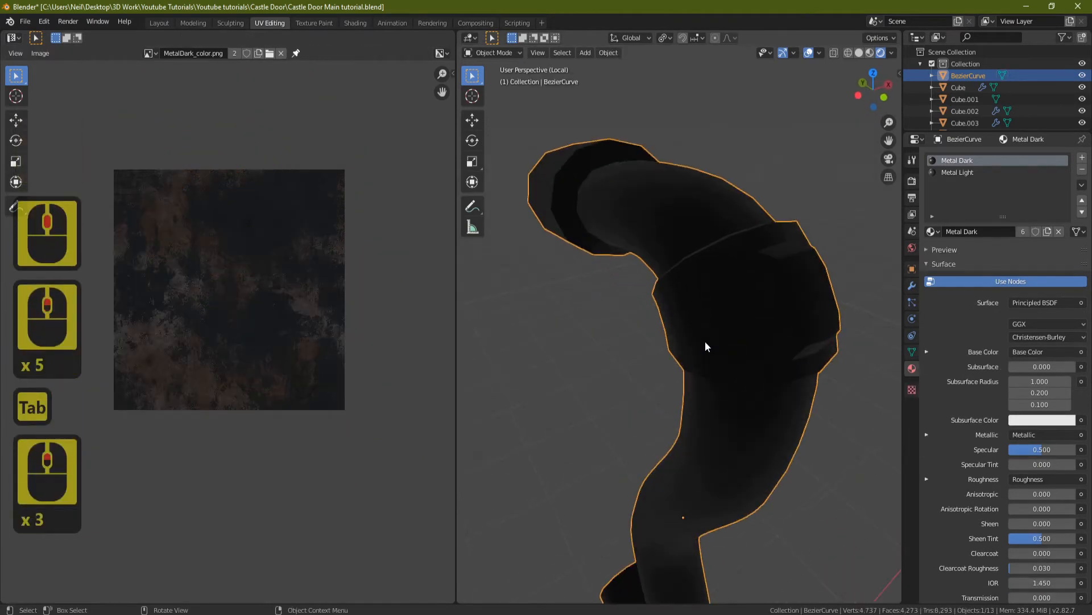
middle_drag(763, 298, 730, 329)
scroll(683, 329, down, 5)
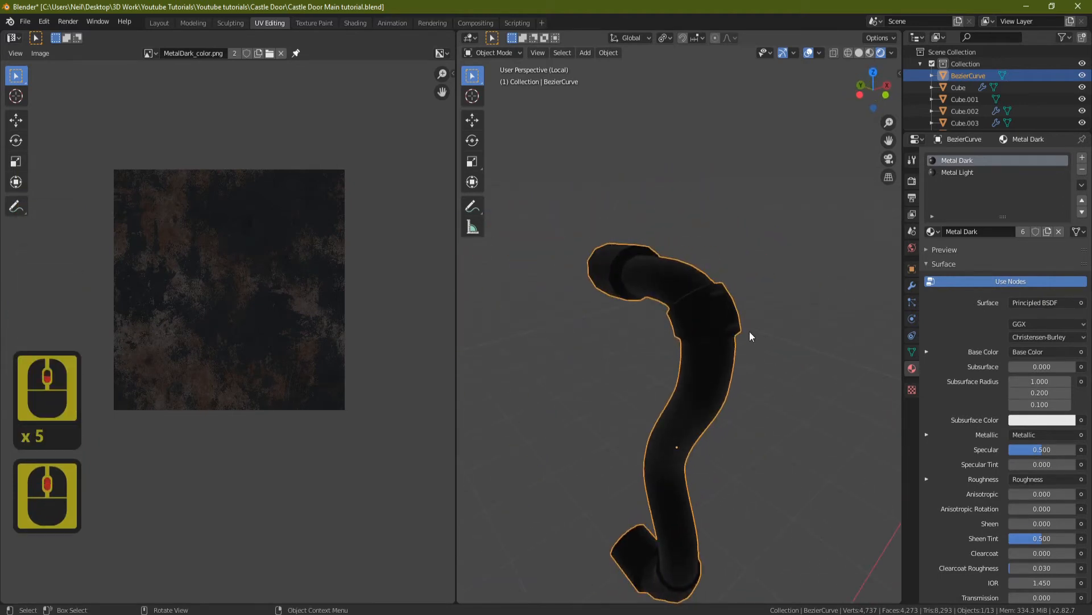
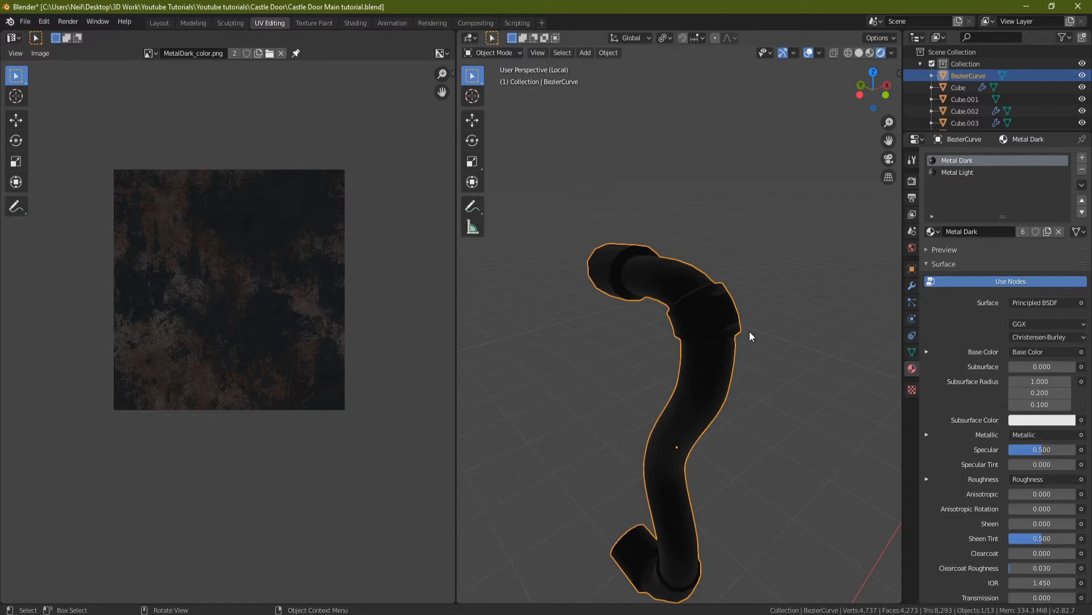
key(KP_Divide)
scroll(742, 346, down, 2)
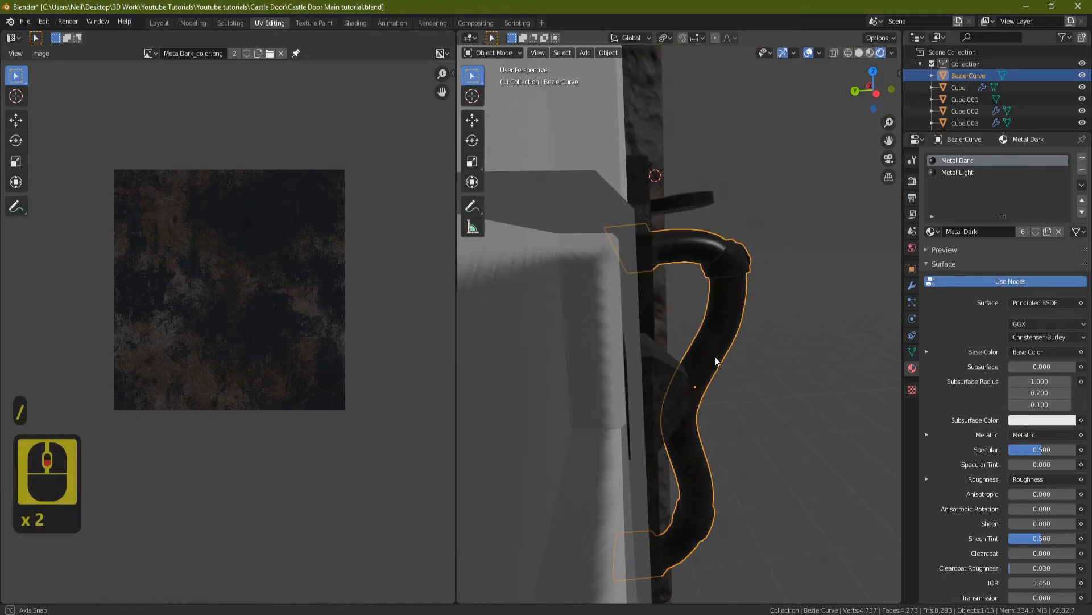
middle_drag(714, 357, 663, 340)
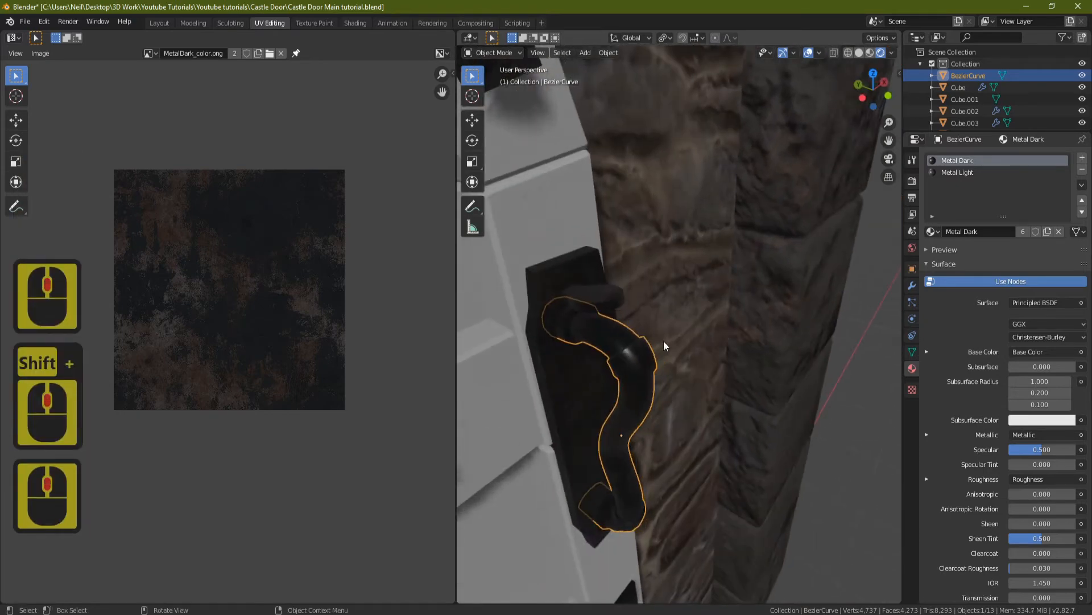
key(KP_Decimal)
middle_drag(705, 252, 647, 281)
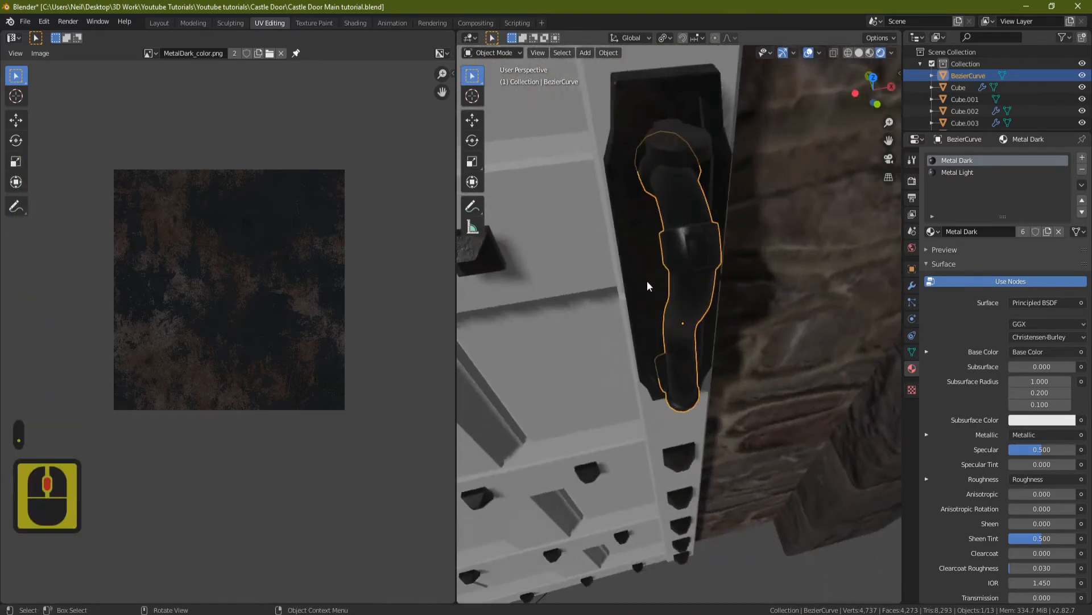
scroll(677, 243, up, 2)
mouse_move(677, 243)
middle_down()
mouse_move(658, 286)
mouse_move(738, 264)
mouse_move(729, 230)
mouse_move(692, 192)
mouse_move(694, 238)
mouse_move(676, 246)
middle_up()
scroll(694, 238, down, 2)
scroll(692, 229, up, 1)
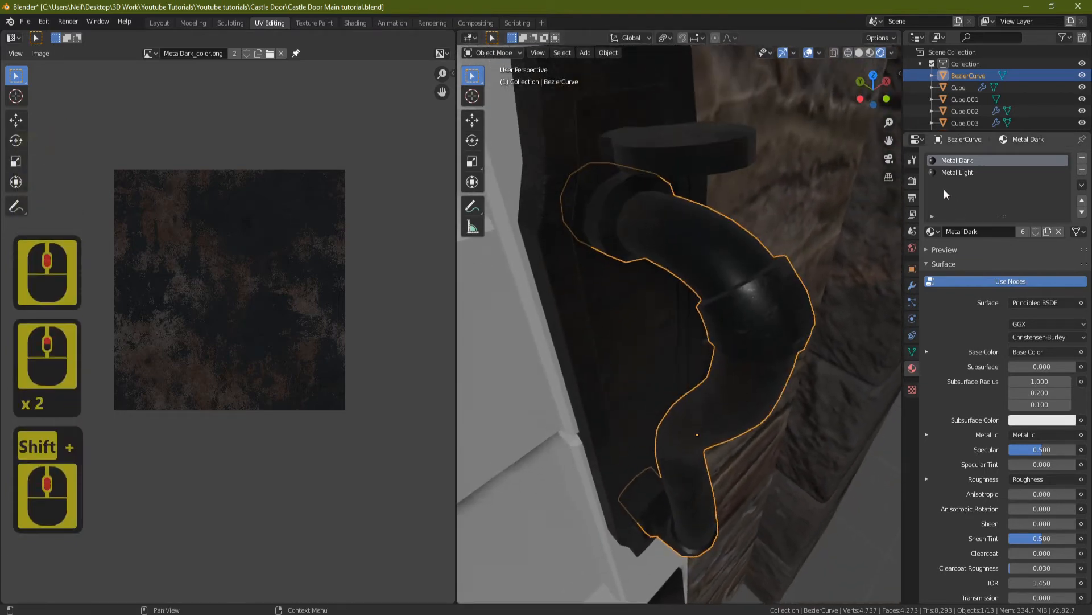
Step: In Edit Mode, select the linked faces of the handle's upper end ring and upper-bend collar, including their rims
click(959, 173)
key(Tab)
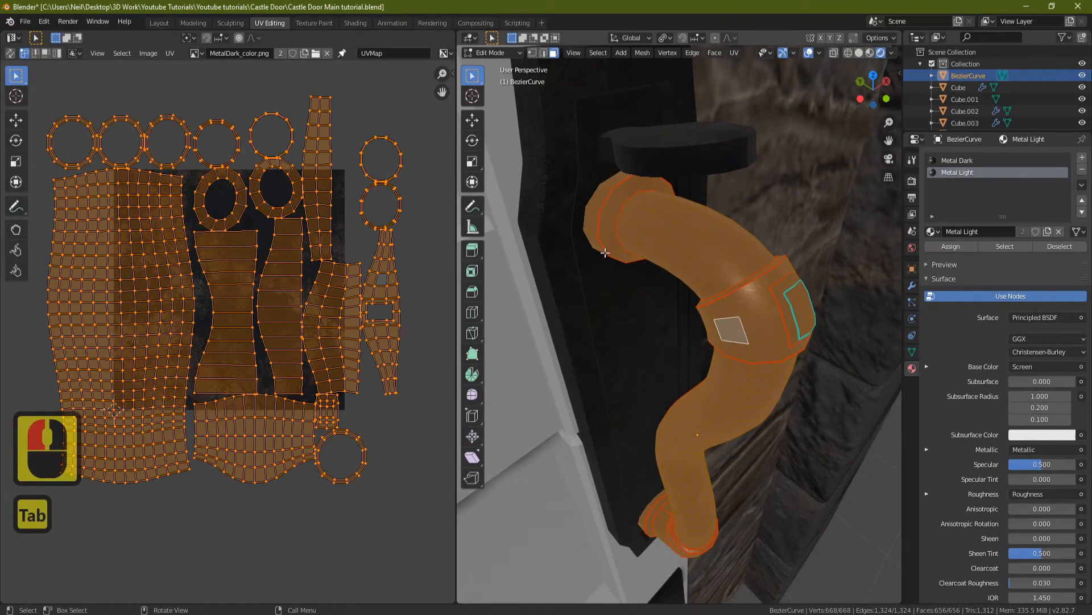
click(602, 215)
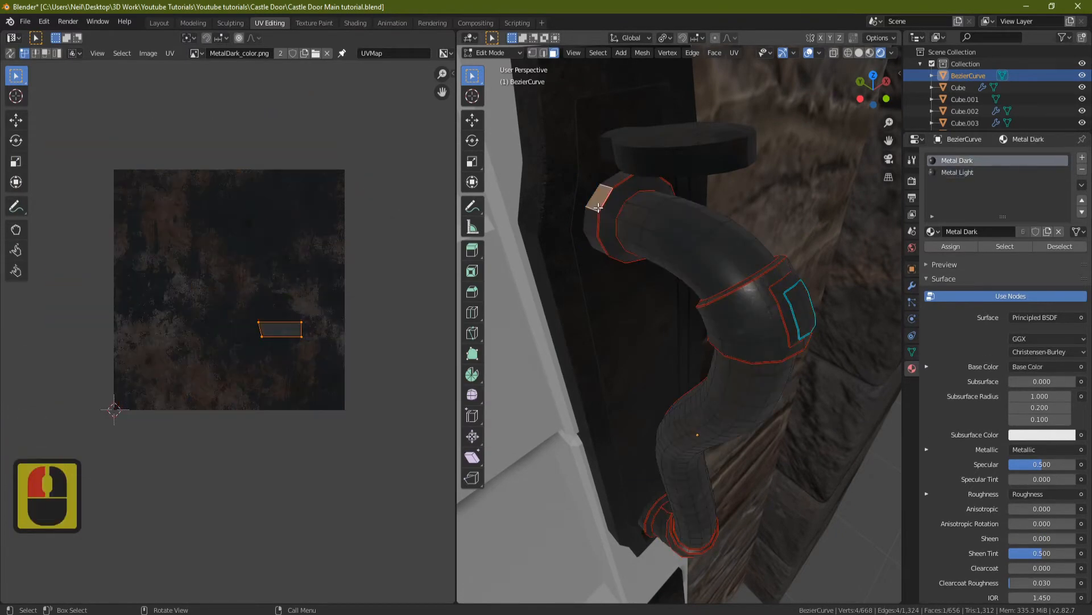
key(l)
key(l)
middle_drag(749, 313, 756, 167)
key(l)
key(l)
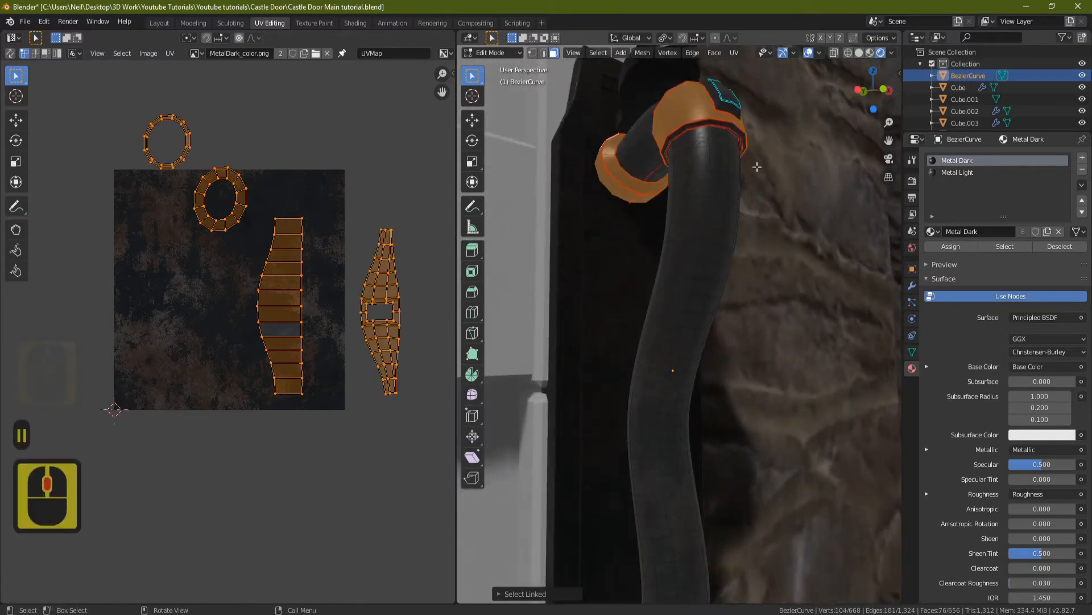
key(l)
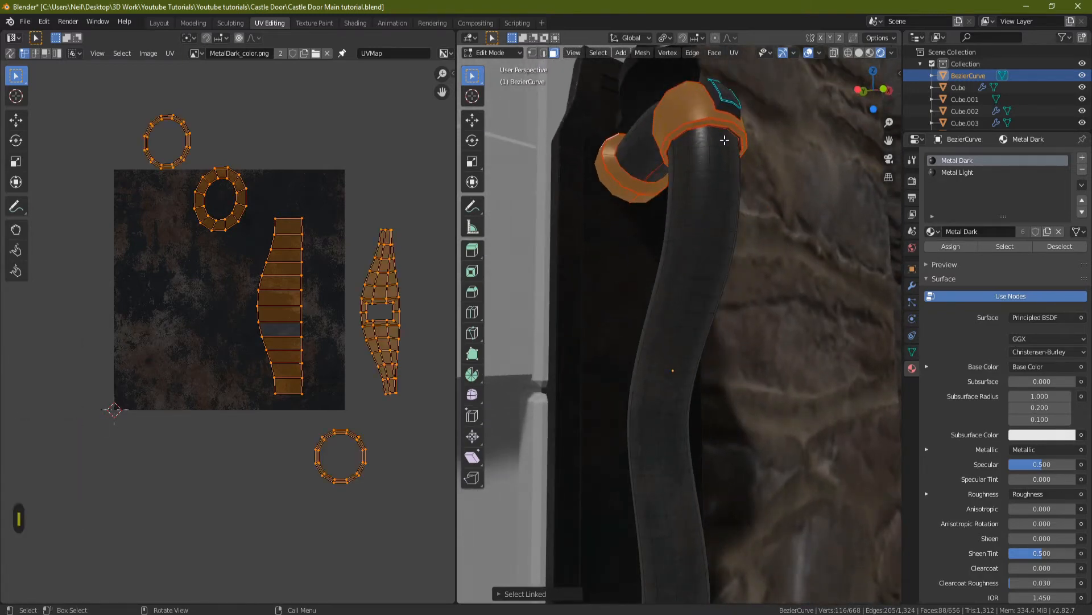
Step: Add the linked faces of the handle's lower collar and lower end ring to the selection
middle_drag(705, 136, 692, 265)
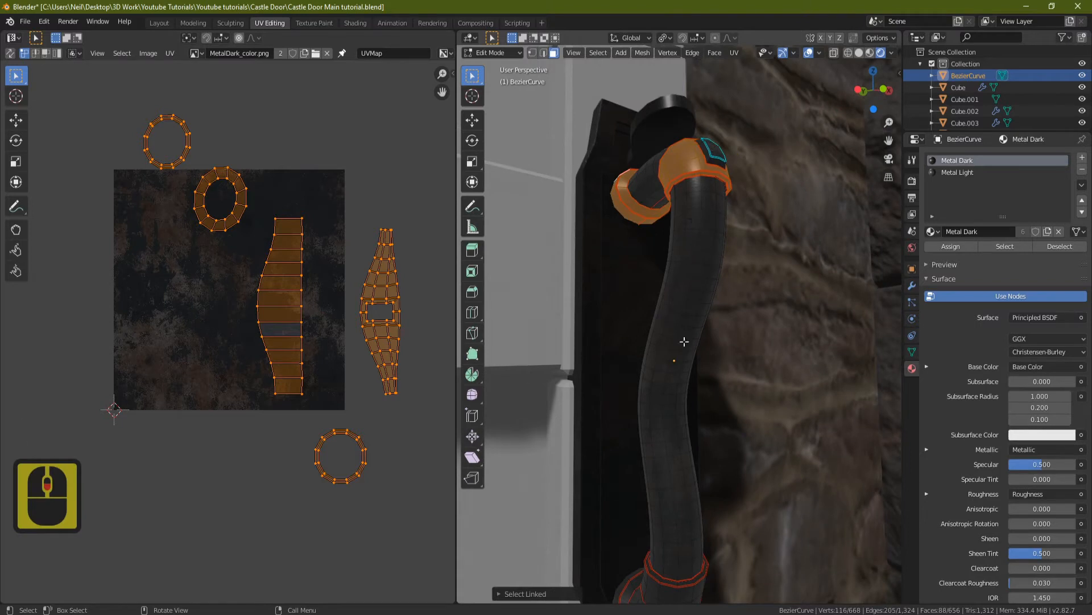
middle_drag(684, 341, 635, 529)
key(l)
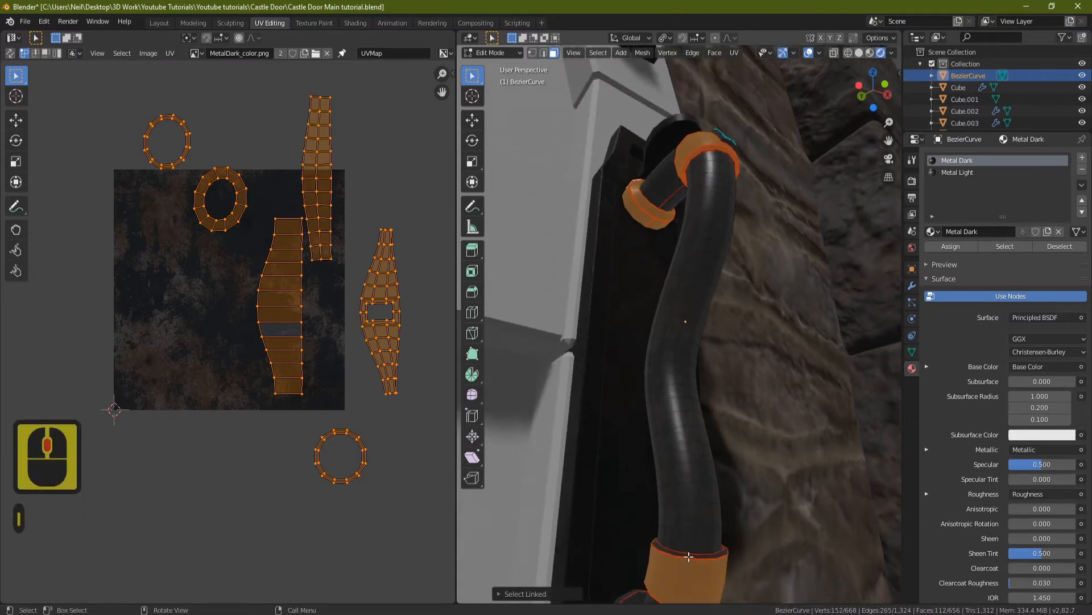
shift+middle_drag(690, 558, 760, 285)
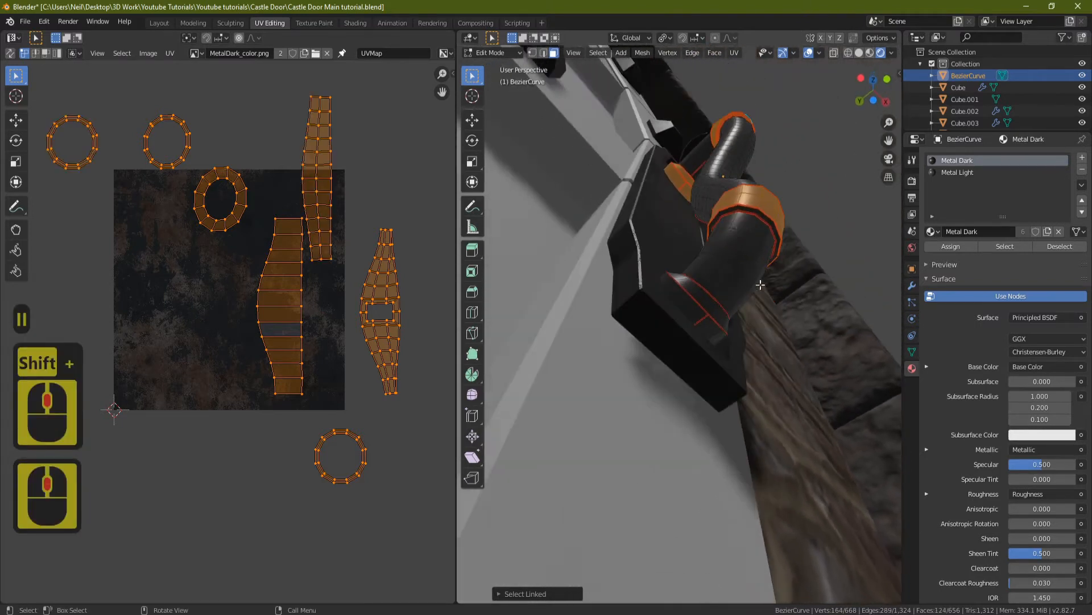
key(l)
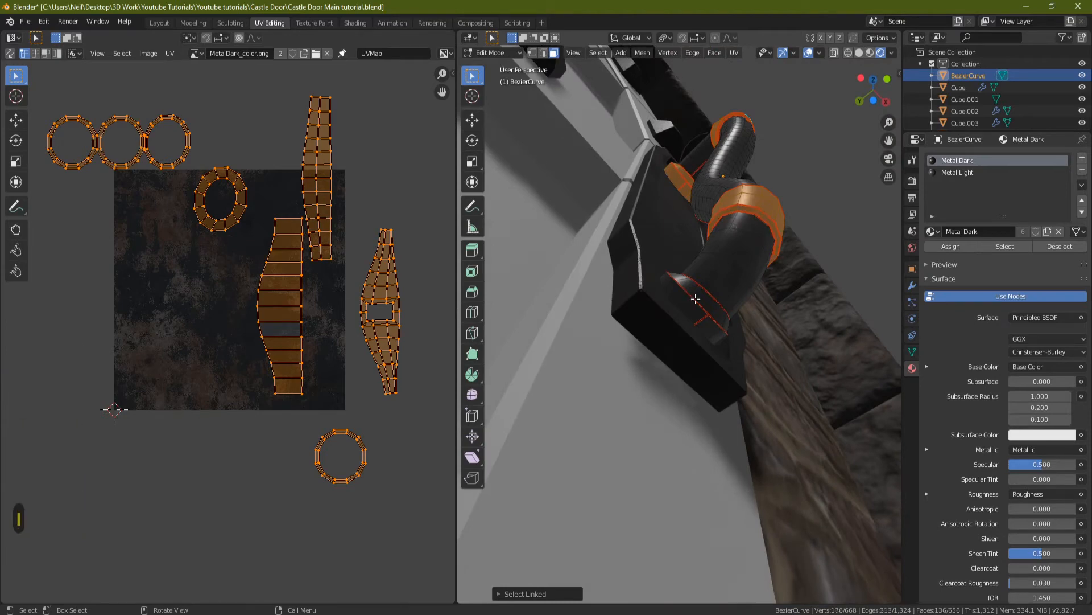
key(l)
key(l)
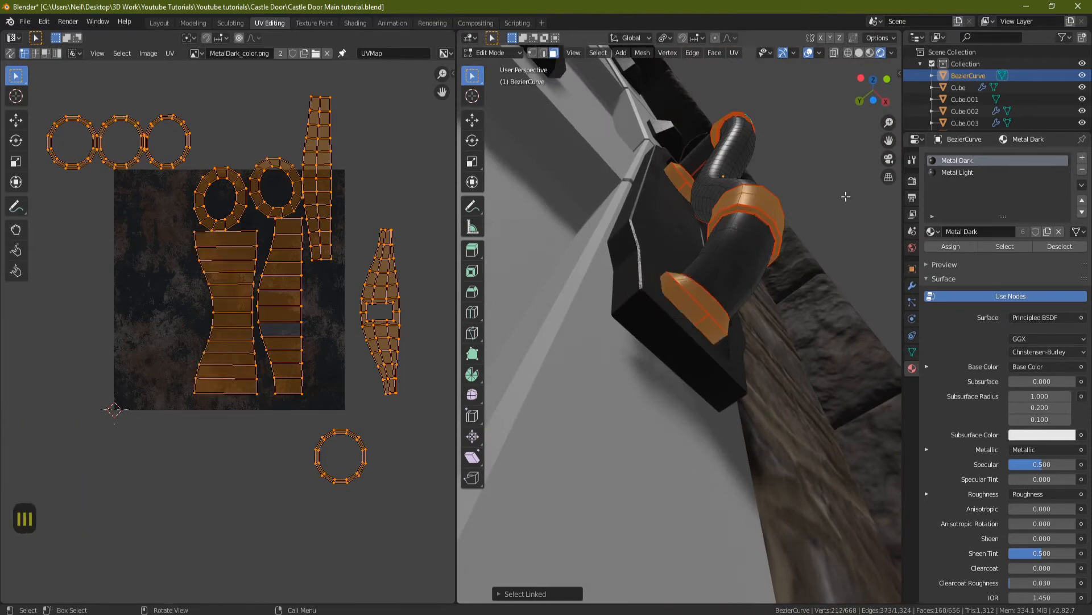
Step: Assign Metal Light to the selected collars and end rings, then return to Object Mode
middle_drag(871, 200, 893, 187)
click(957, 172)
click(956, 247)
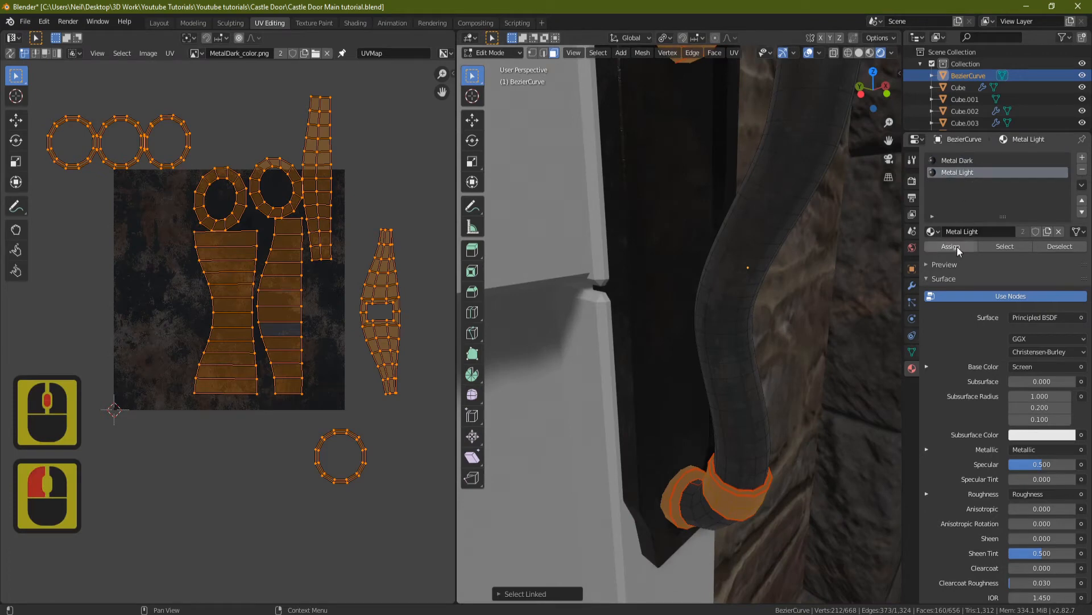
click(953, 247)
scroll(734, 295, down, 2)
key(Tab)
Step: Select the arched door frame, enter Edit Mode and unwrap all of its faces
middle_drag(739, 254, 689, 307)
scroll(698, 276, down, 4)
shift+middle_drag(689, 307, 730, 319)
scroll(729, 320, down, 4)
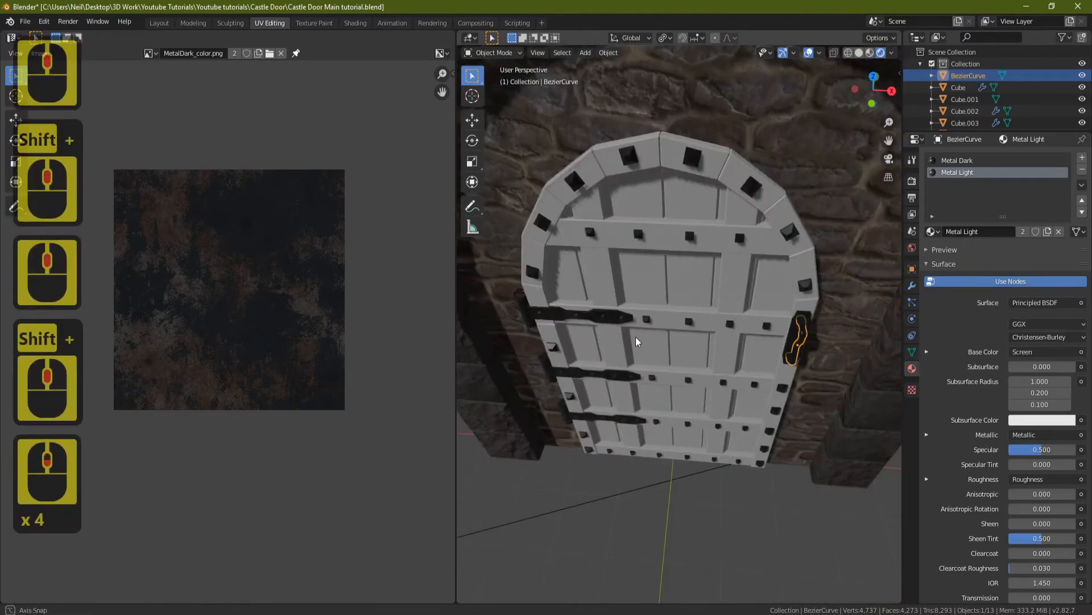
middle_drag(637, 337, 688, 247)
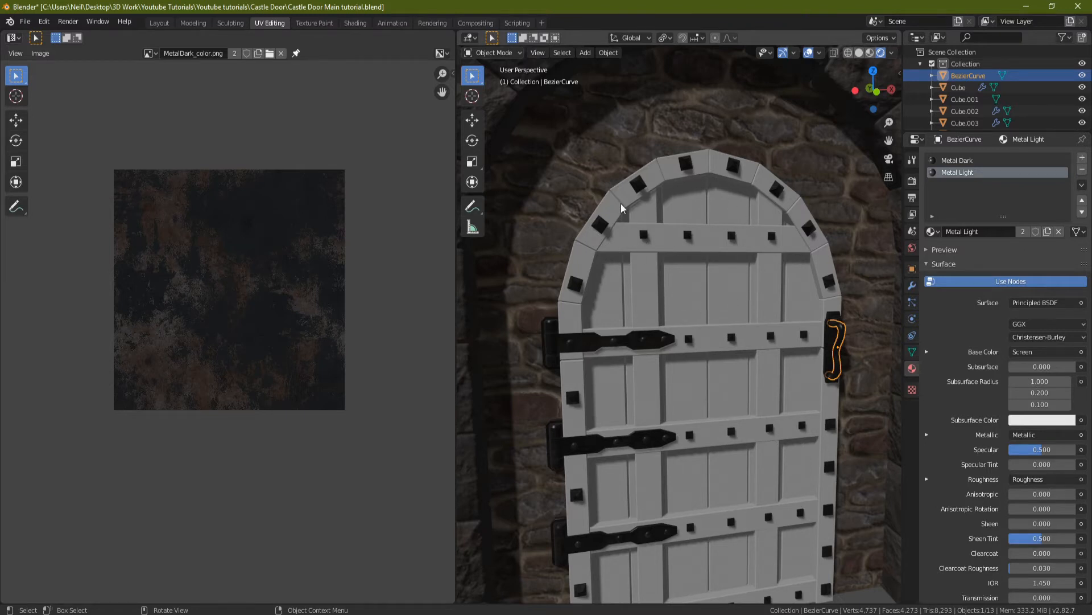
click(595, 225)
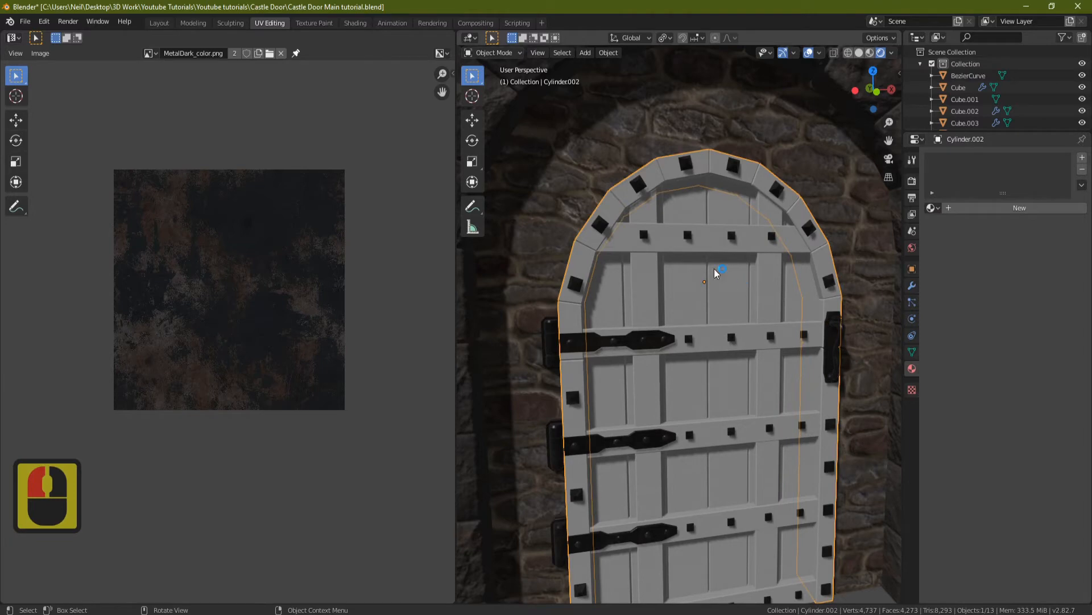
key(Tab)
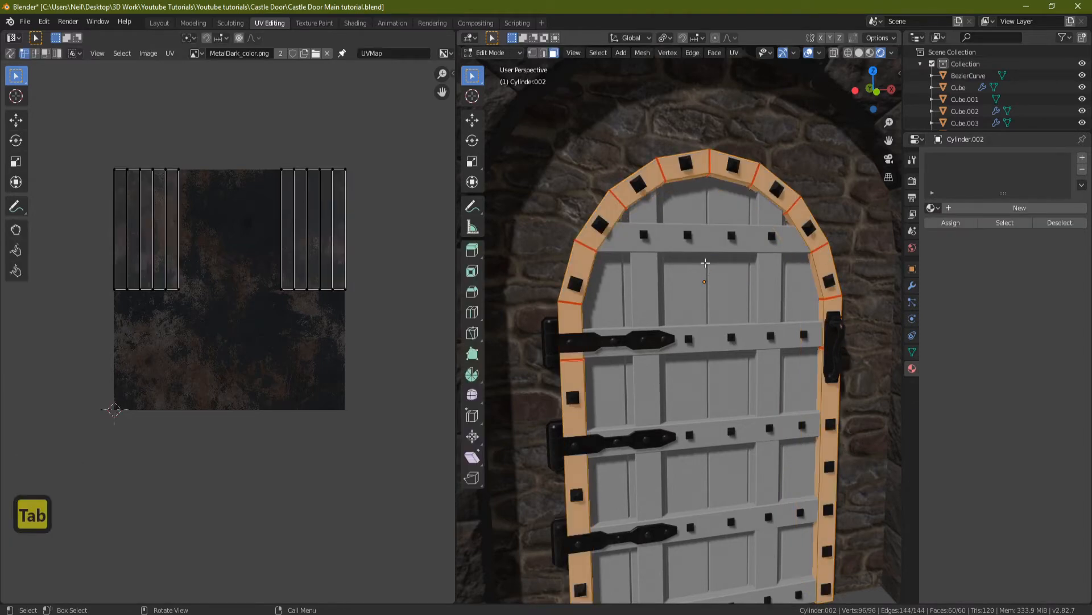
key(a)
key(u)
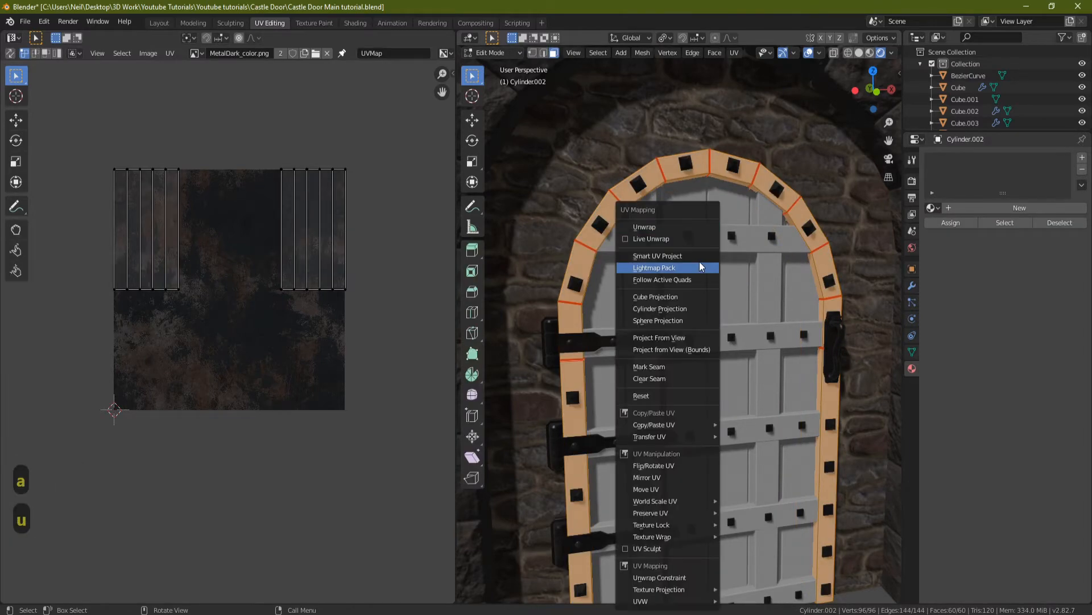
click(667, 226)
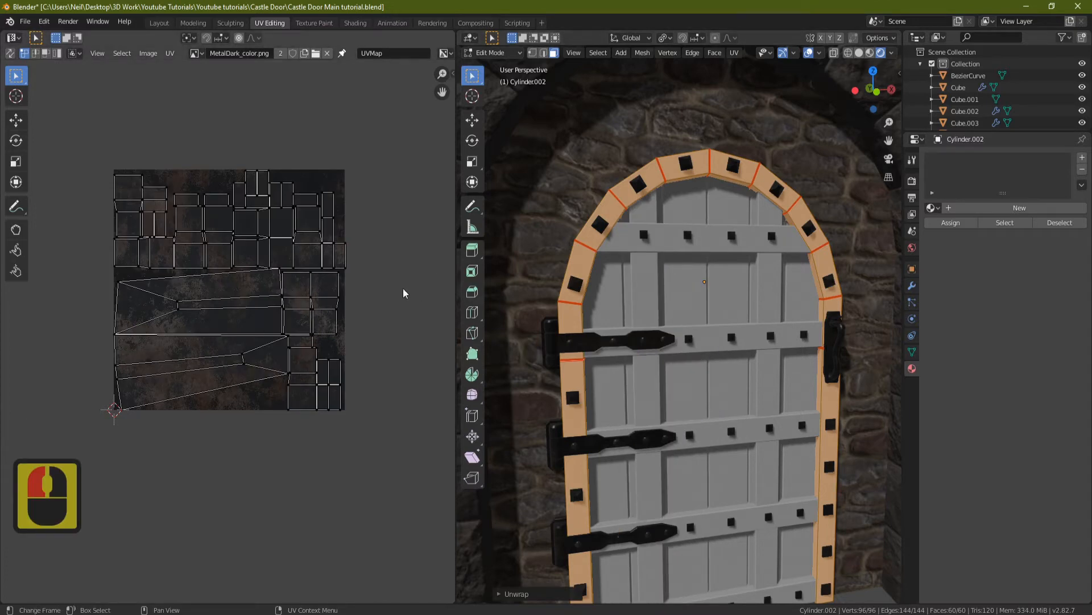
Step: Delete the two end faces on the underside of the door frame's legs
middle_drag(714, 313, 655, 262)
middle_drag(575, 356, 714, 336)
click(523, 393)
shift+middle_drag(714, 336, 728, 305)
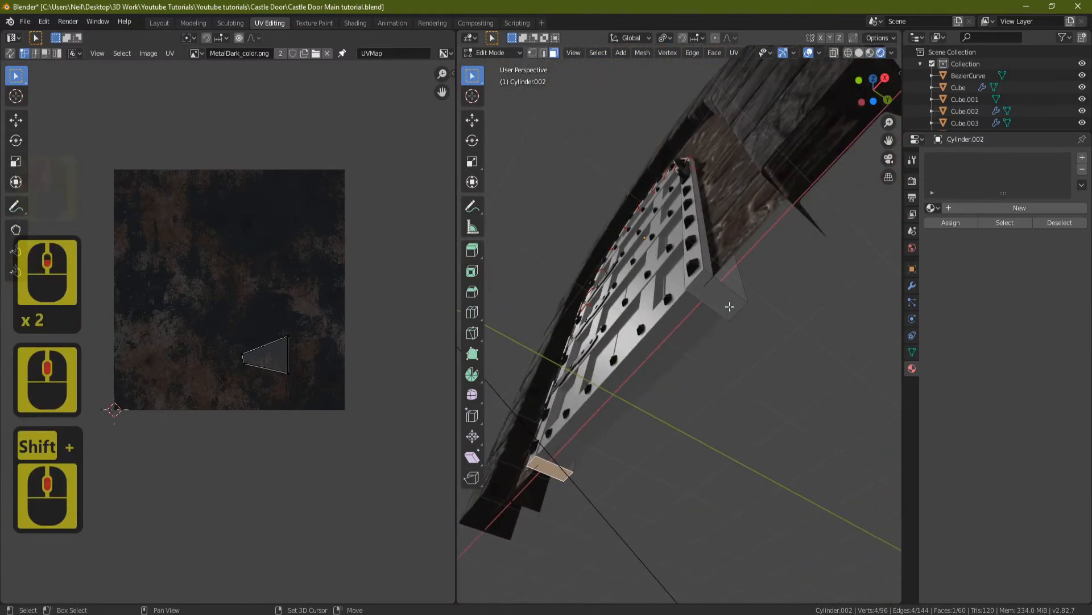
shift+click(726, 296)
key(Delete)
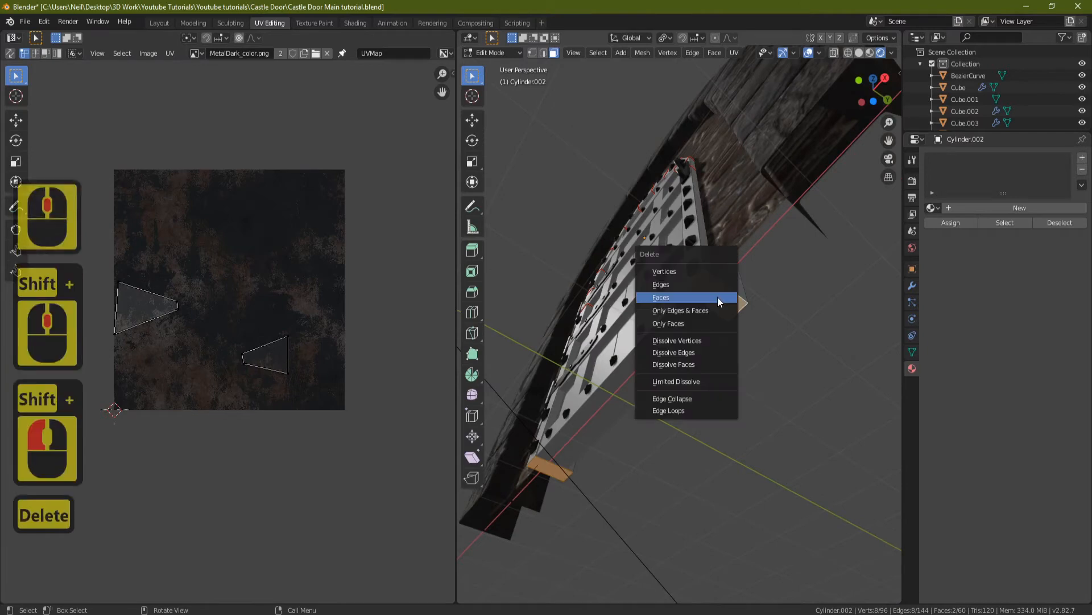
click(684, 297)
Step: Select all remaining faces of the door frame and unwrap them again
middle_drag(684, 297, 585, 367)
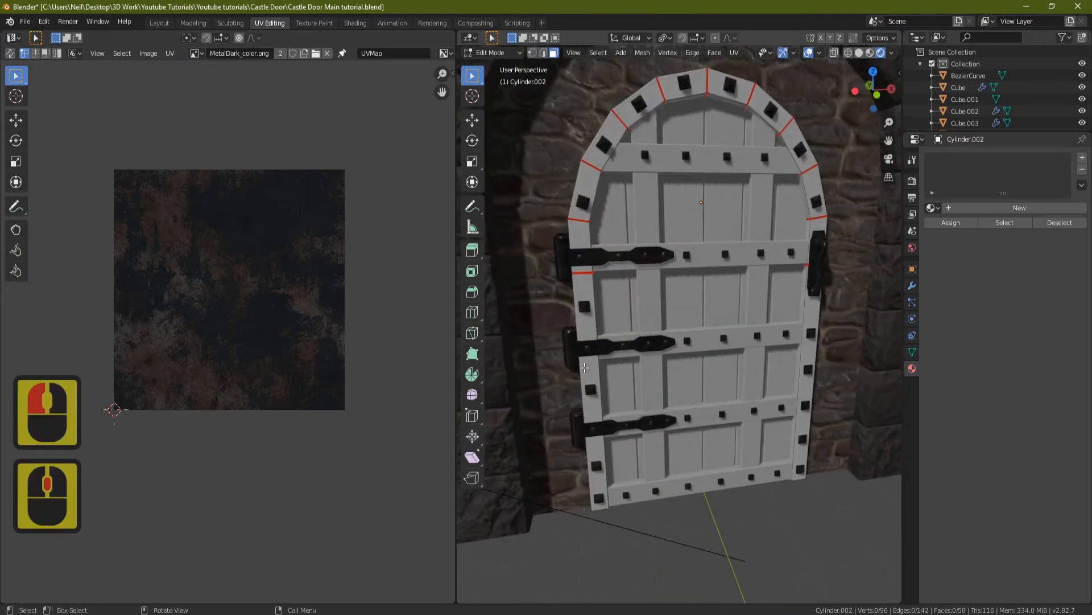
key(a)
key(u)
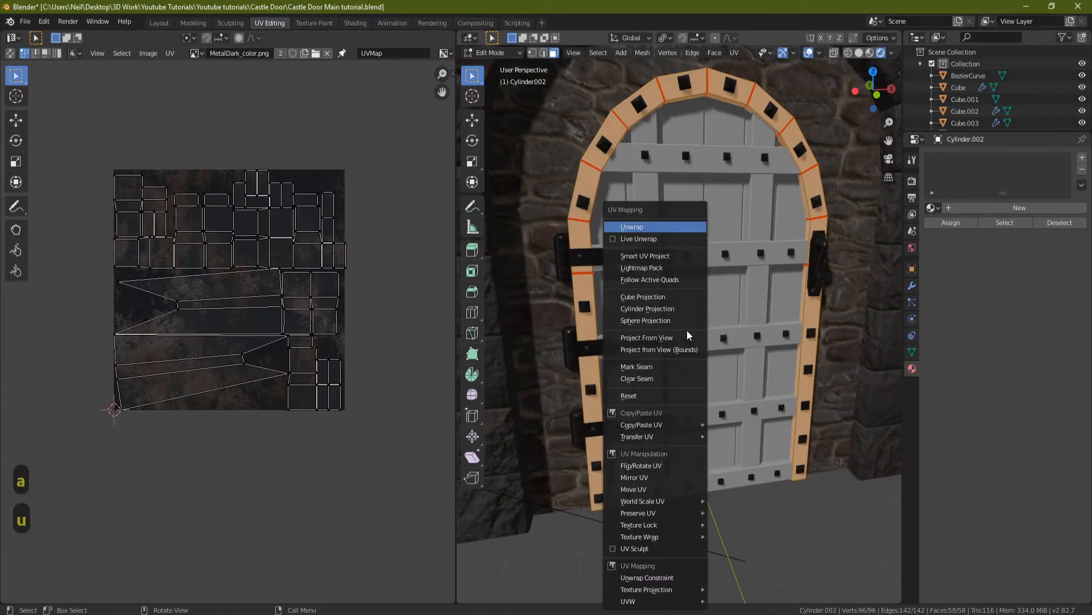
click(635, 227)
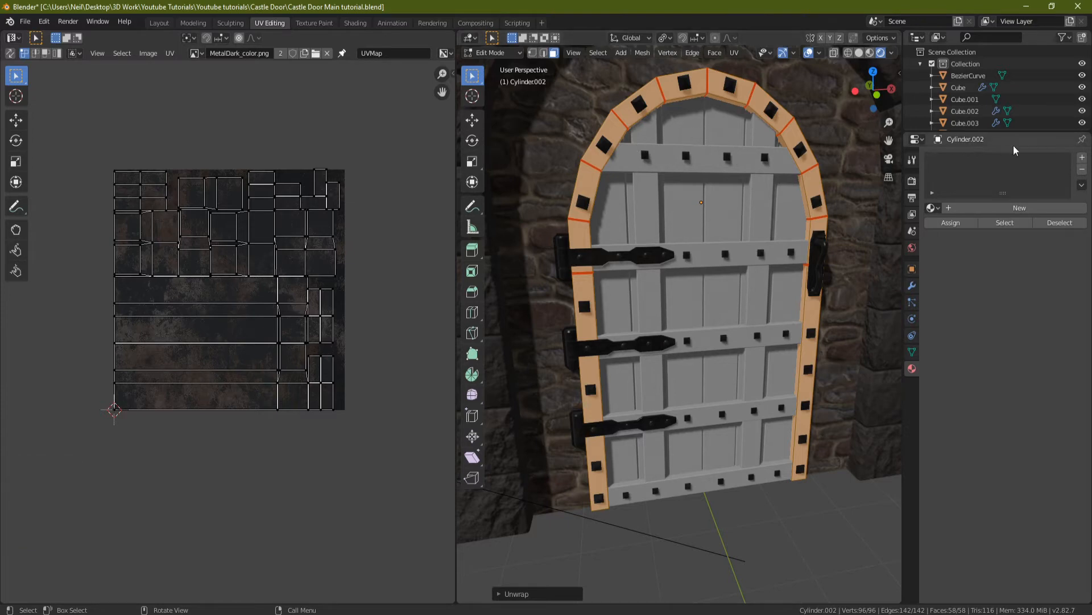
Step: Add a new material to the door frame and name it Wood Dark
click(1083, 158)
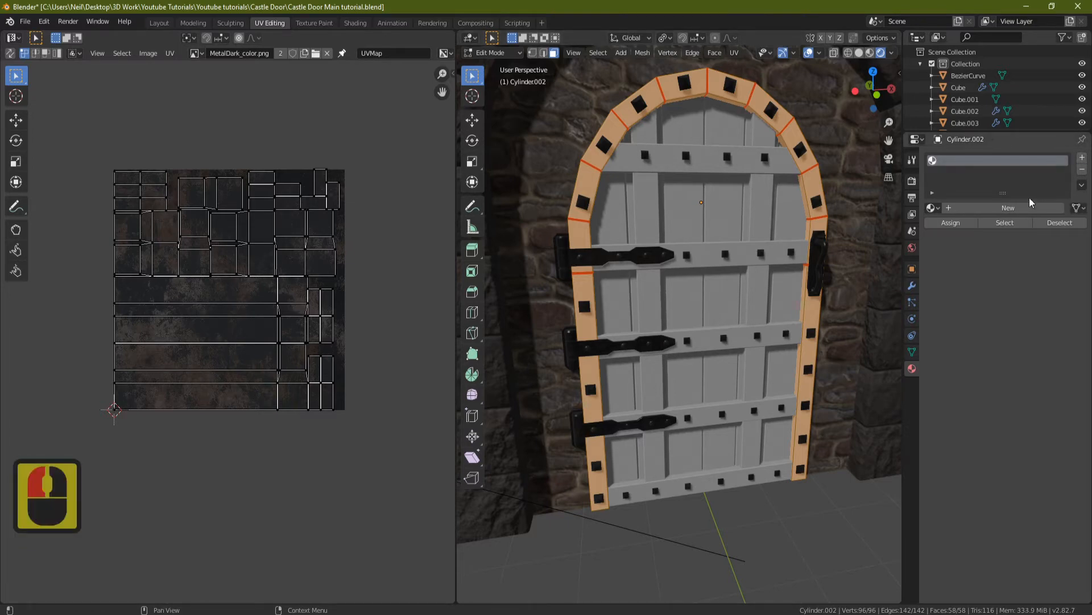
click(1016, 207)
double_click(981, 158)
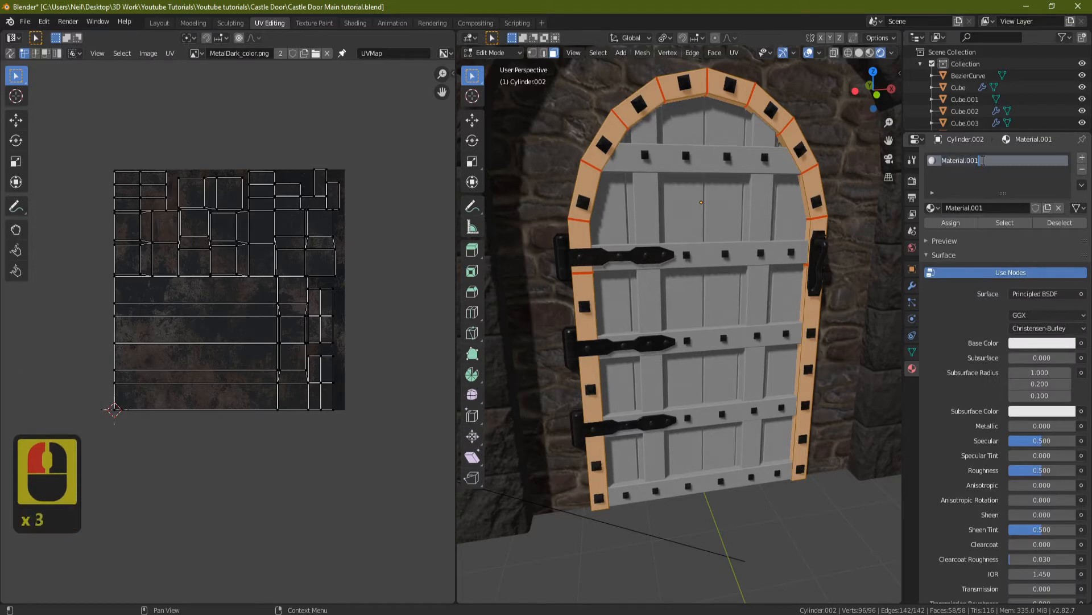
text(Wood)
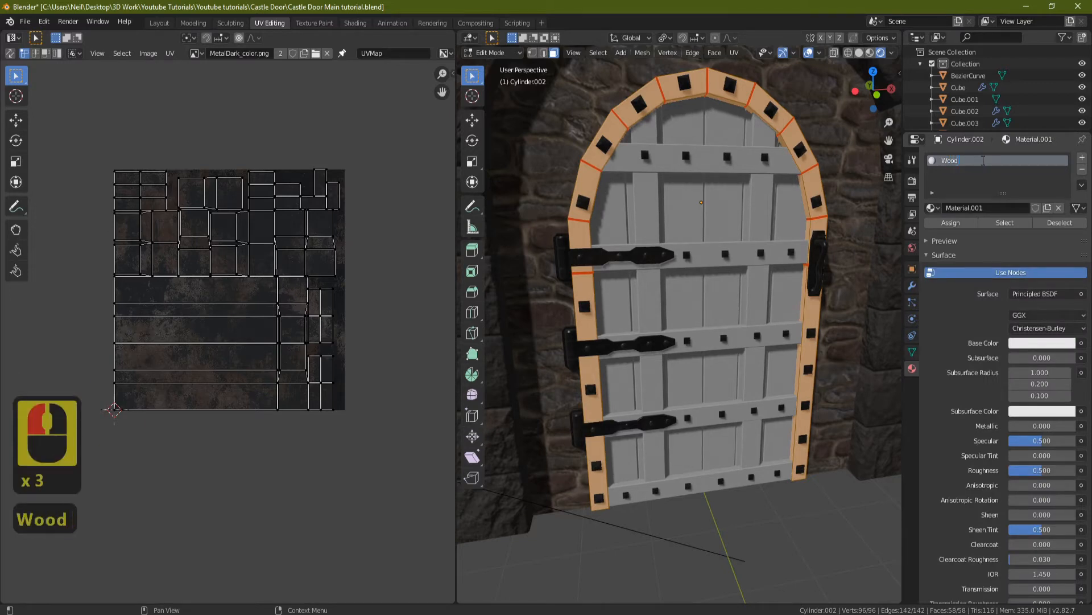
text( Dark)
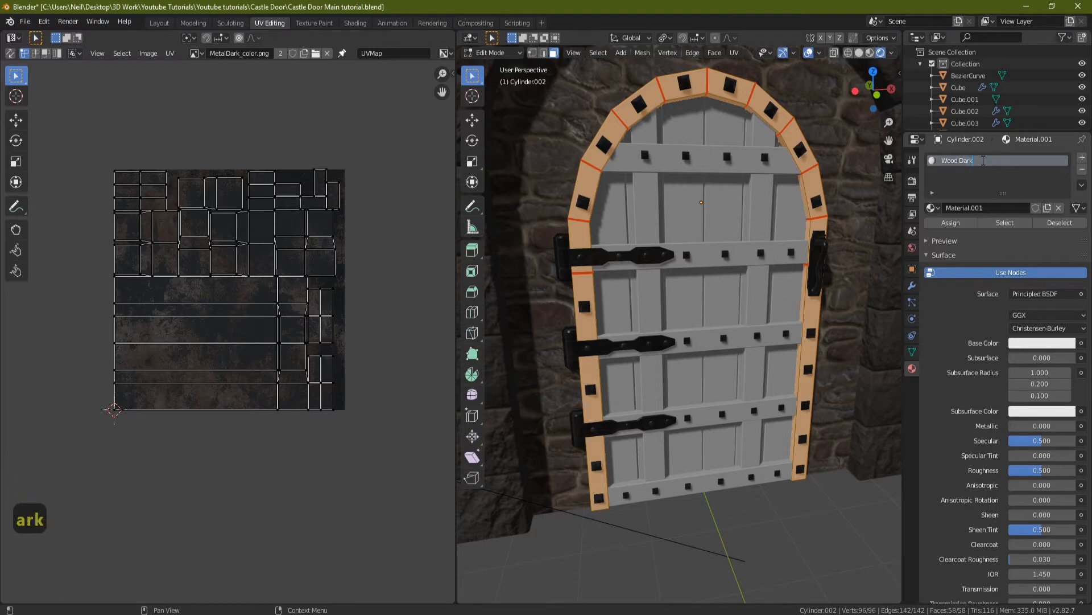
key(Return)
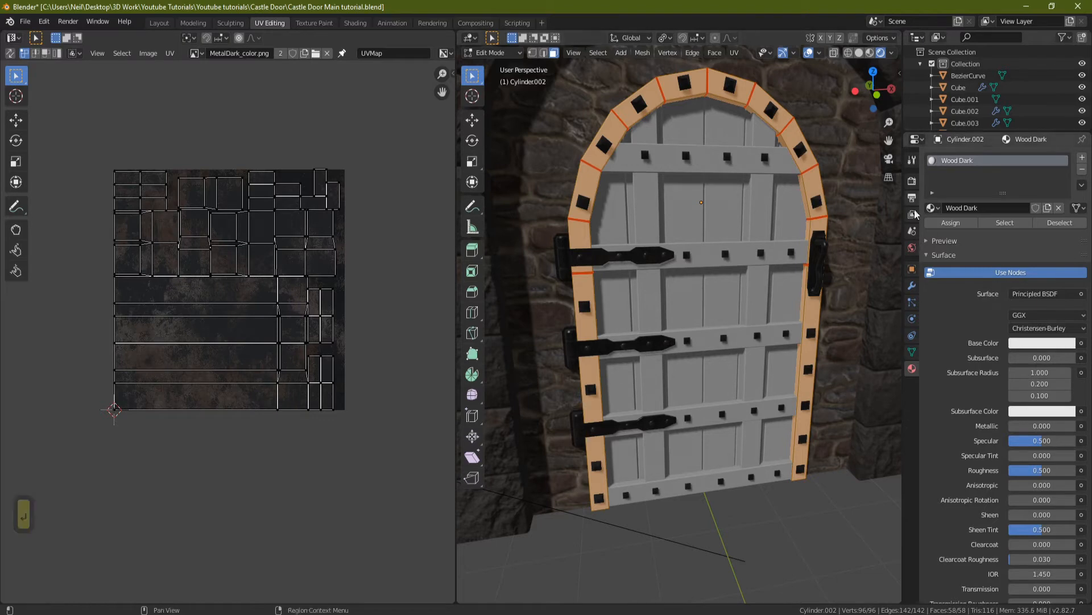
Step: In the Shading workspace, apply Principled Texture Setup to Wood Dark's Principled BSDF using all five DryWood images from the Wood Texture folder
click(355, 22)
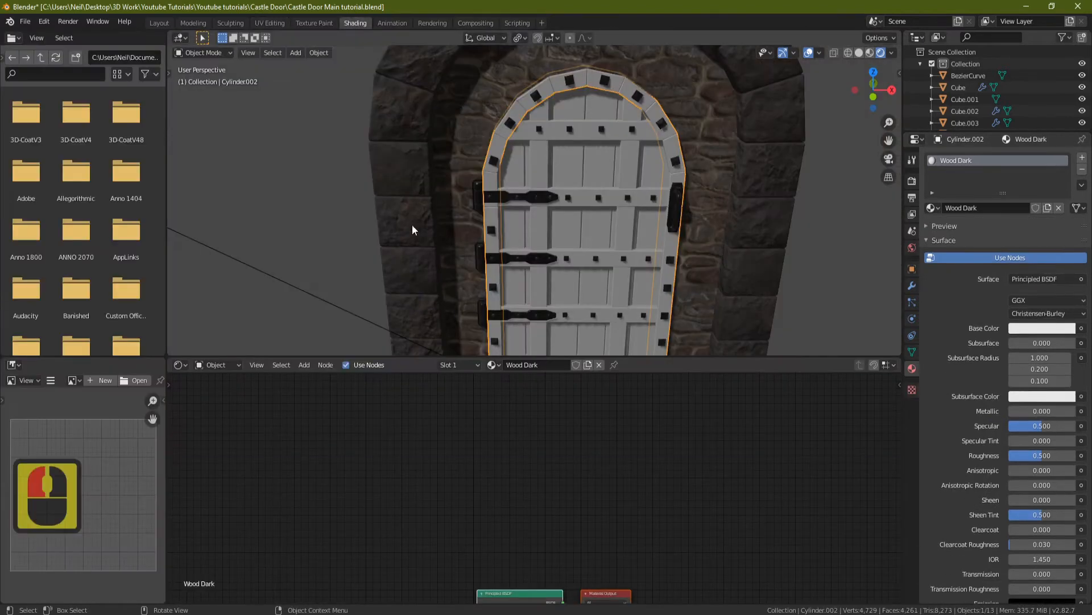
scroll(626, 478, down, 3)
scroll(518, 481, down, 3)
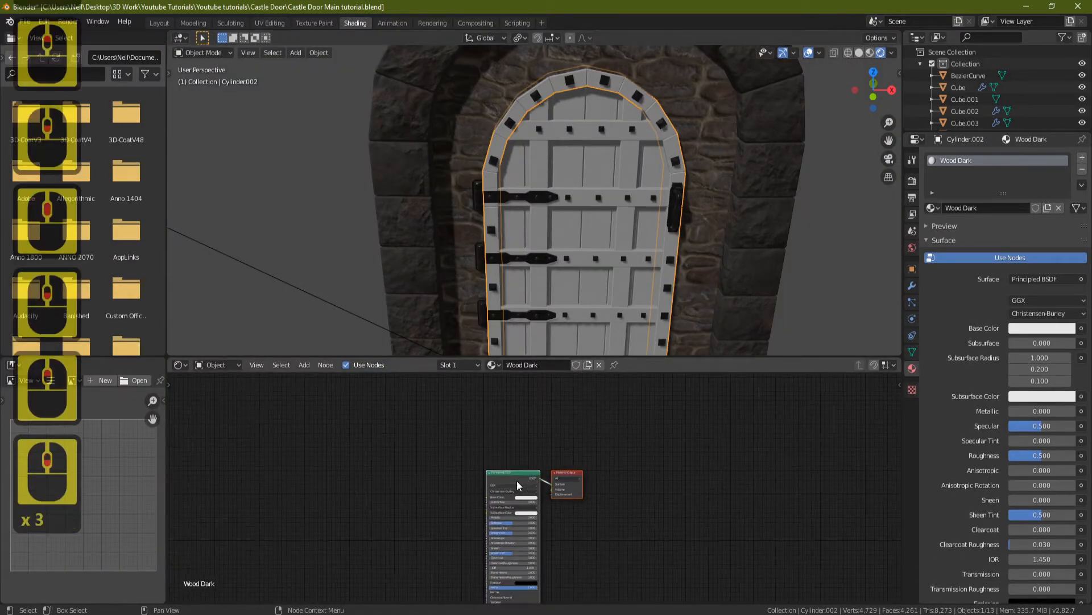
click(510, 477)
key(ctrl+shift+t)
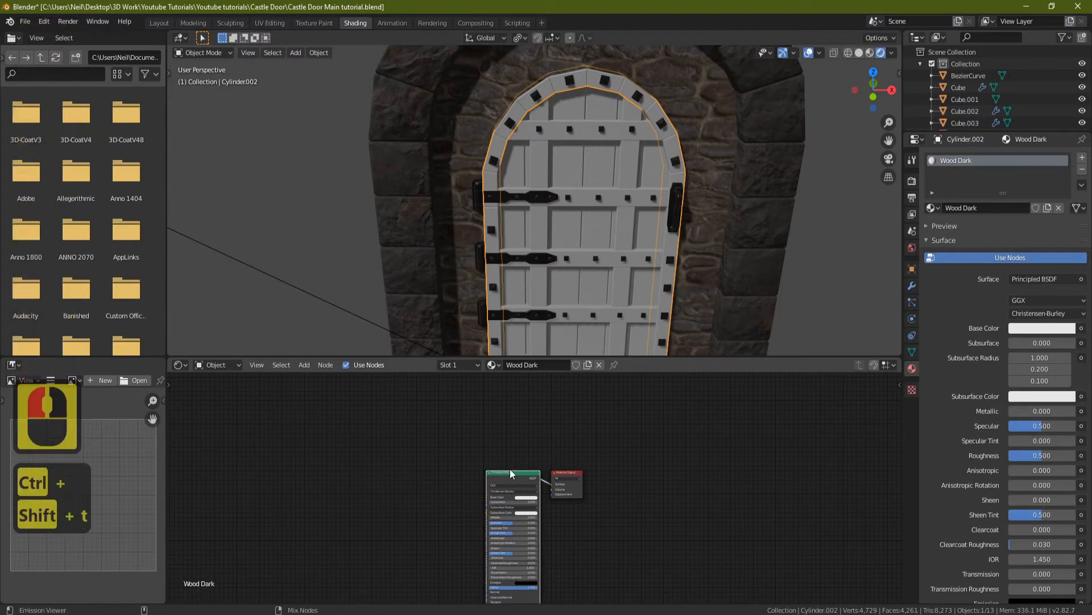
click(441, 169)
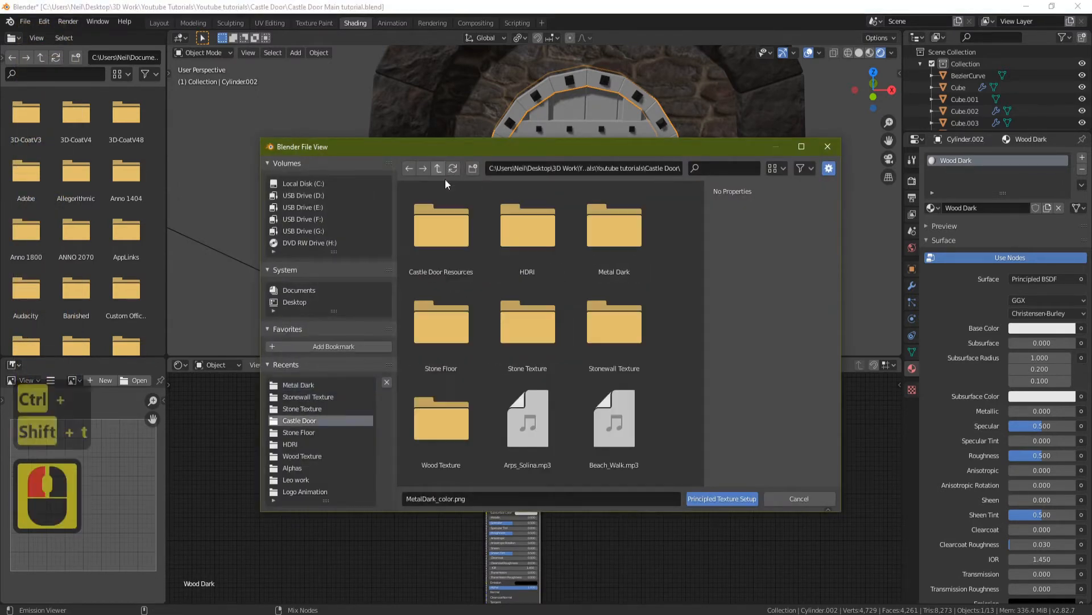
double_click(443, 434)
click(460, 240)
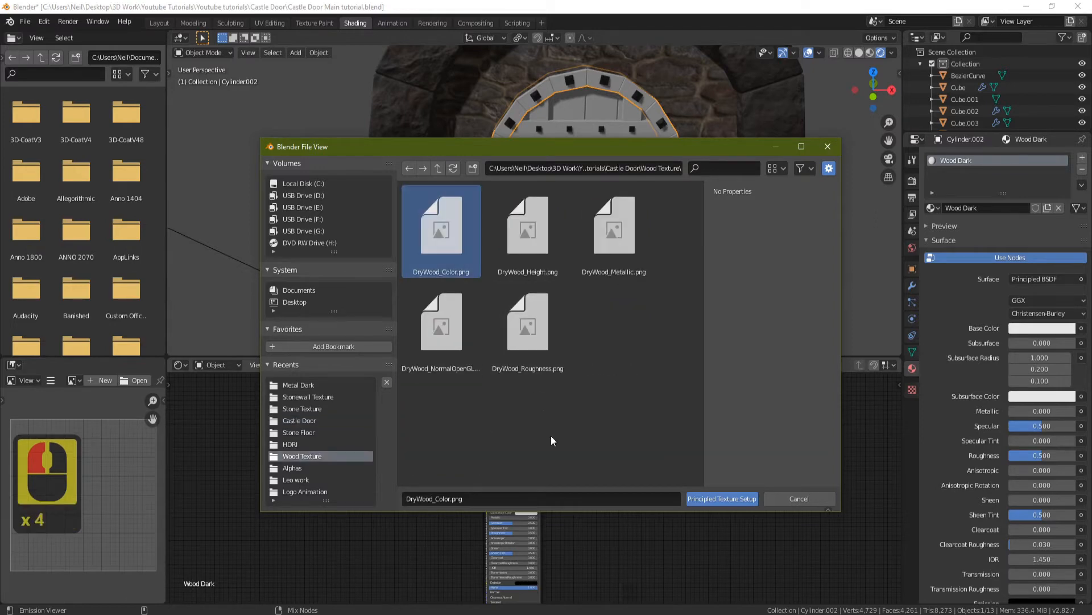
shift+click(529, 336)
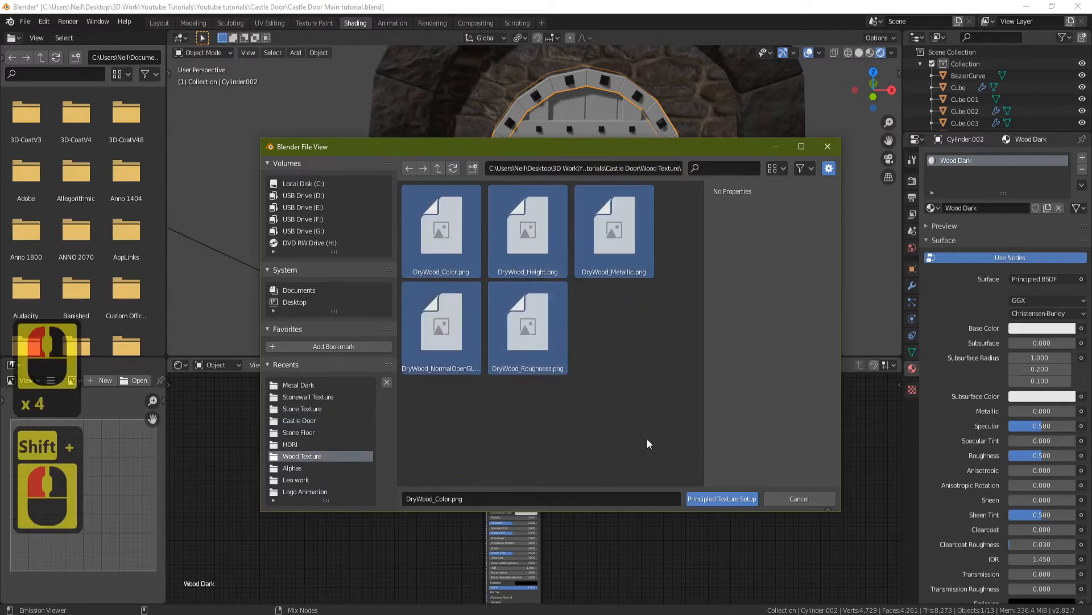
click(722, 498)
scroll(607, 231, up, 3)
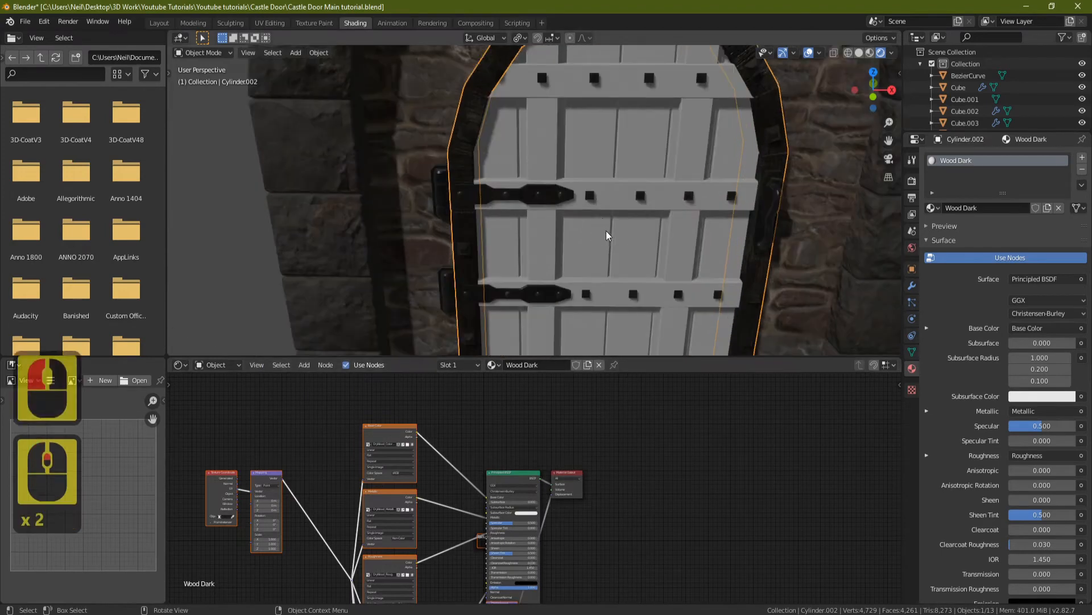
scroll(440, 220, down, 3)
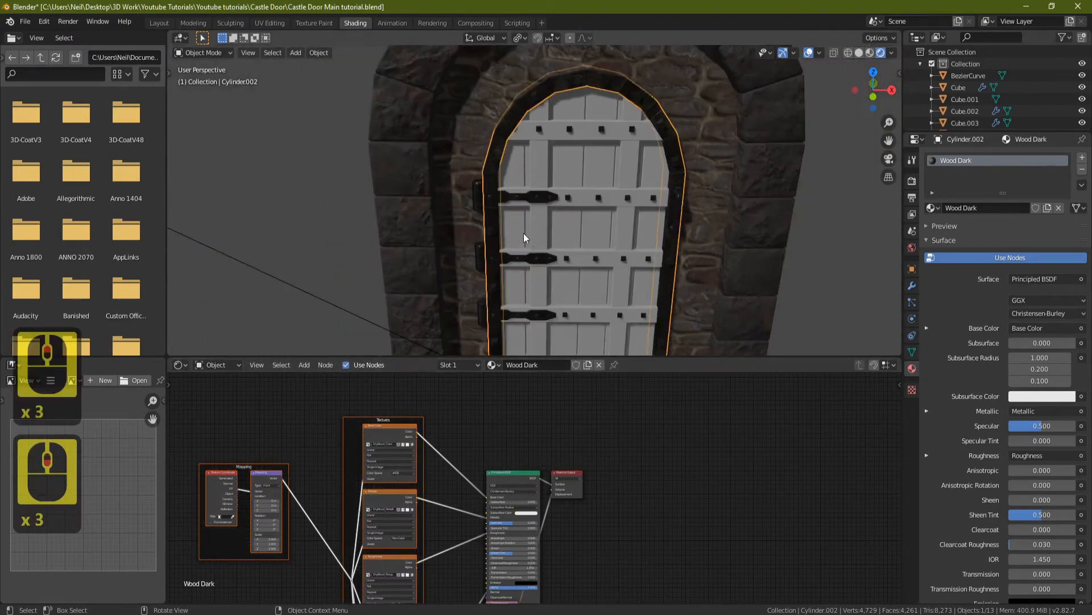
Step: Spread out the Wood Dark node tree by moving the Material Output, Displacement and Principled BSDF nodes away from the textures
shift+middle_drag(536, 435, 535, 401)
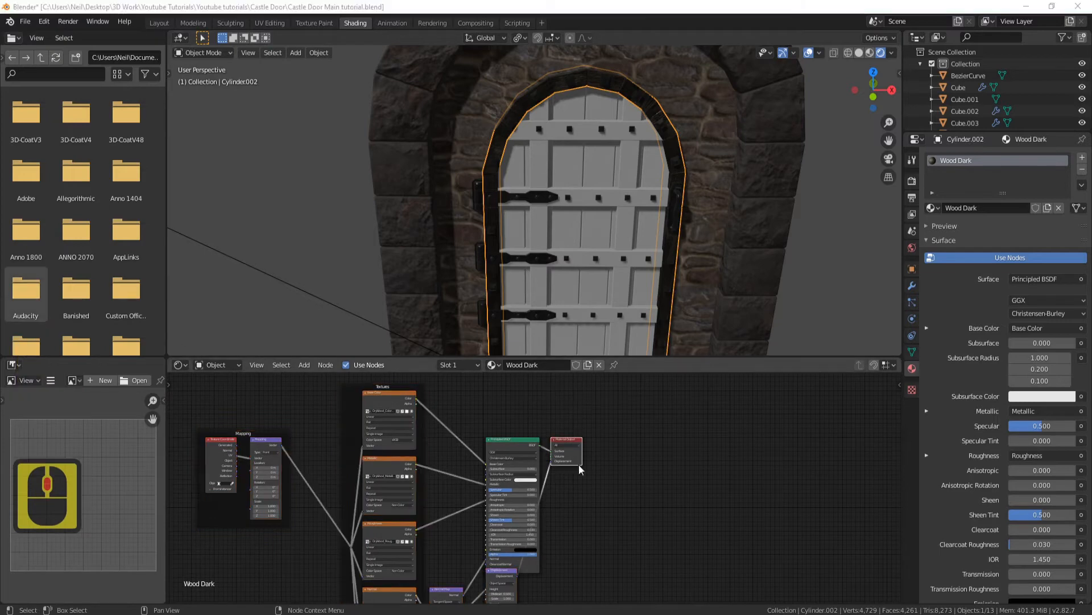
drag(565, 445, 680, 521)
shift+middle_drag(680, 522, 654, 419)
drag(479, 468, 582, 555)
scroll(583, 555, up, 3)
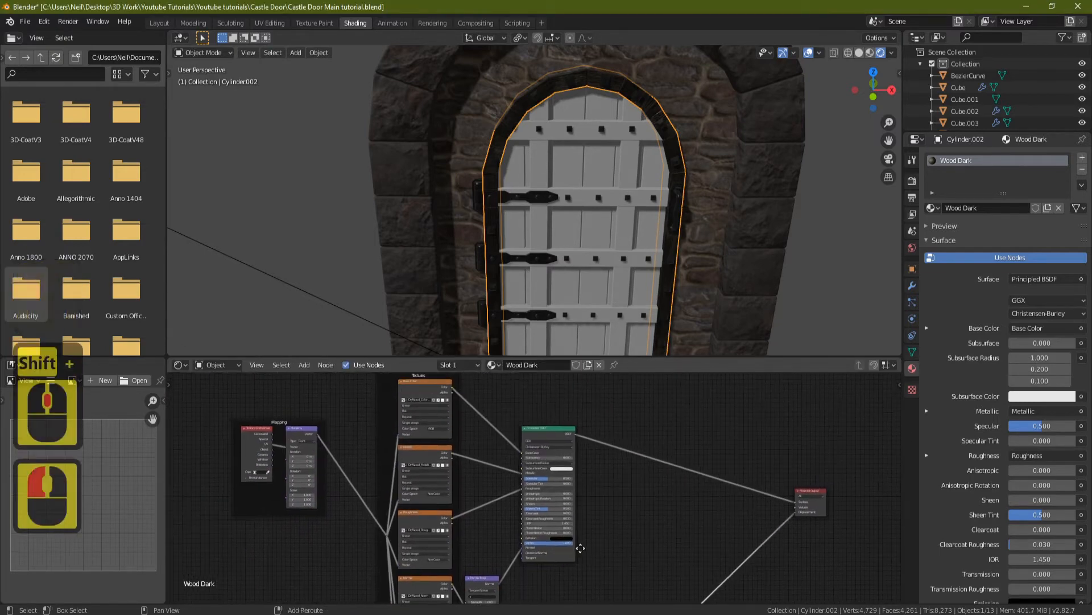
drag(540, 413, 630, 405)
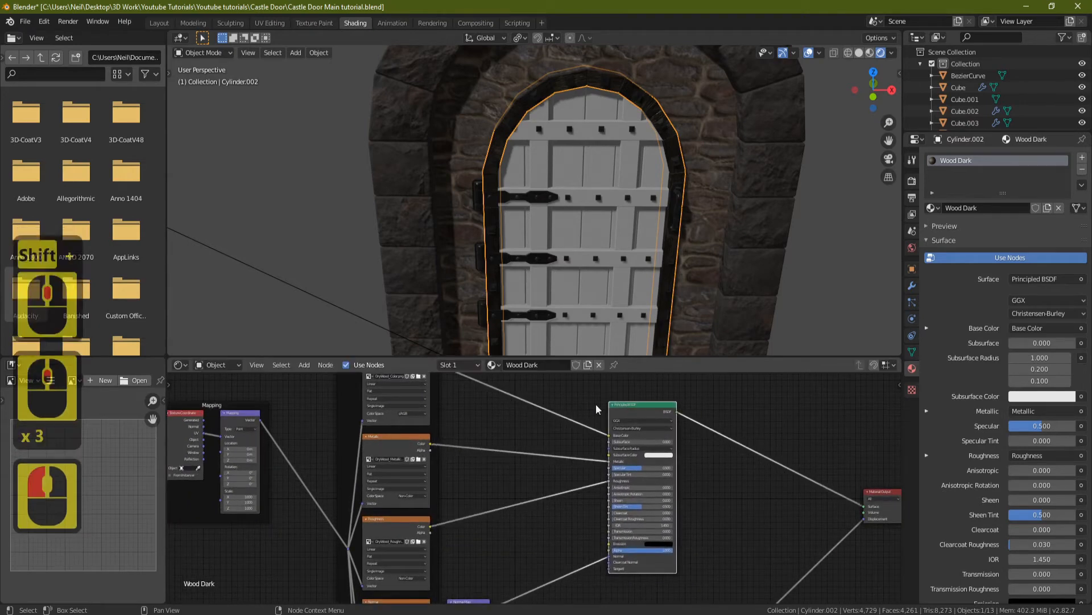
Step: Insert a Bright/Contrast node between the DryWood color texture and the Principled BSDF's Base Color
shift+middle_drag(465, 382, 448, 473)
scroll(492, 229, up, 4)
scroll(489, 229, down, 1)
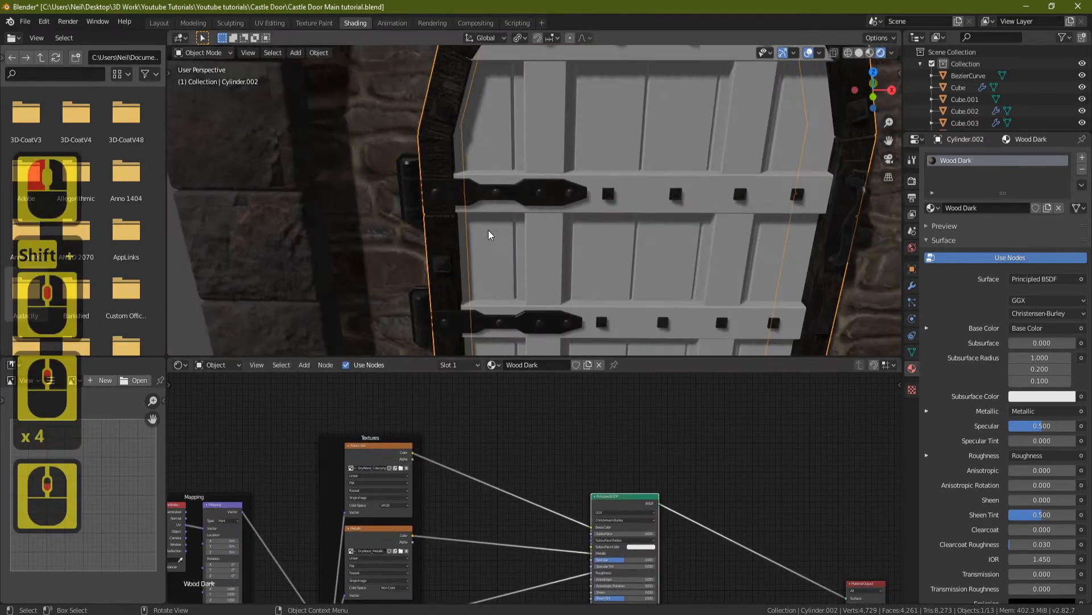
key(shift+a)
click(507, 438)
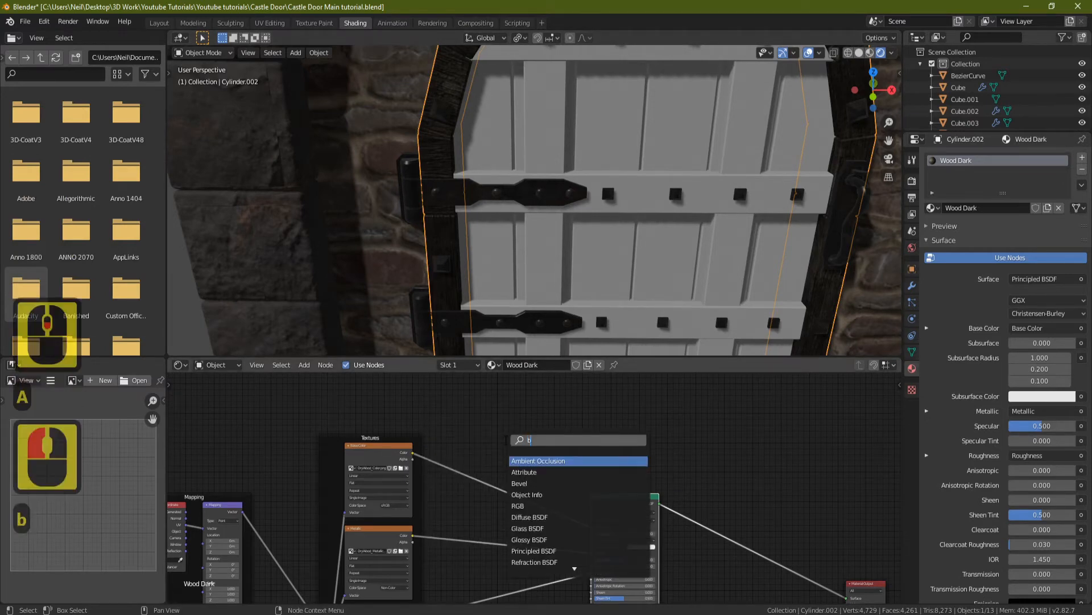
text(brig)
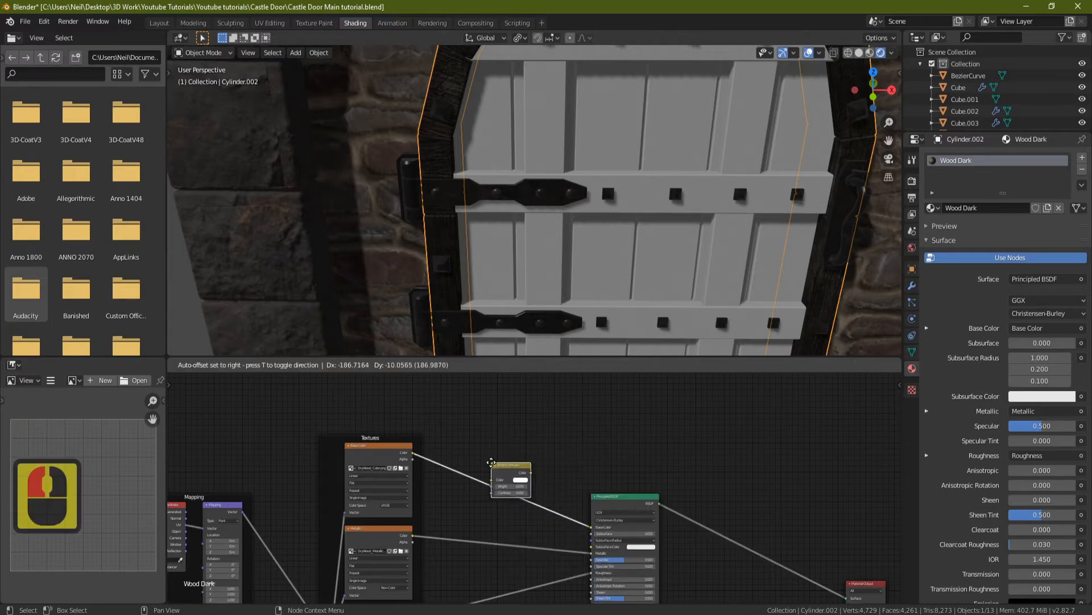
drag(491, 462, 490, 468)
Step: Set the Bright/Contrast node's Contrast to -0.030 and inspect the darkened wood on the door frame
scroll(536, 472, up, 12)
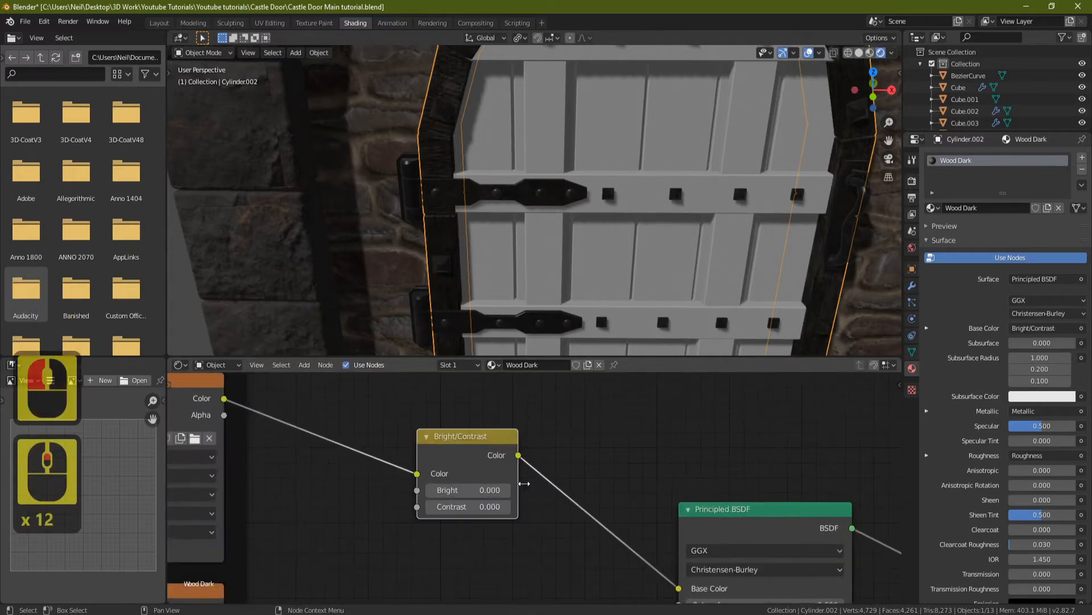
click(473, 506)
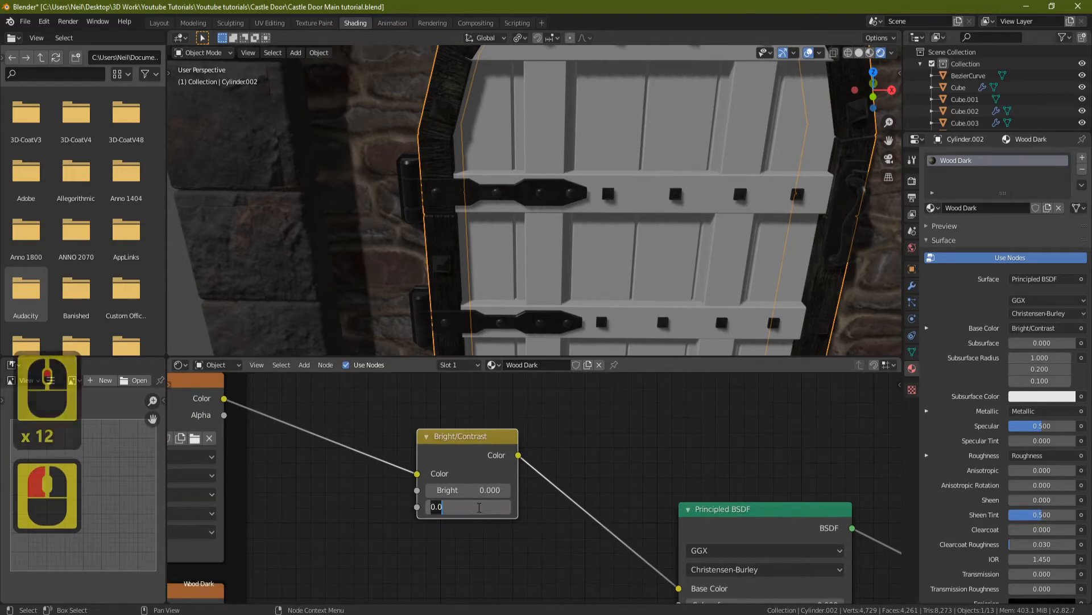
text(+)
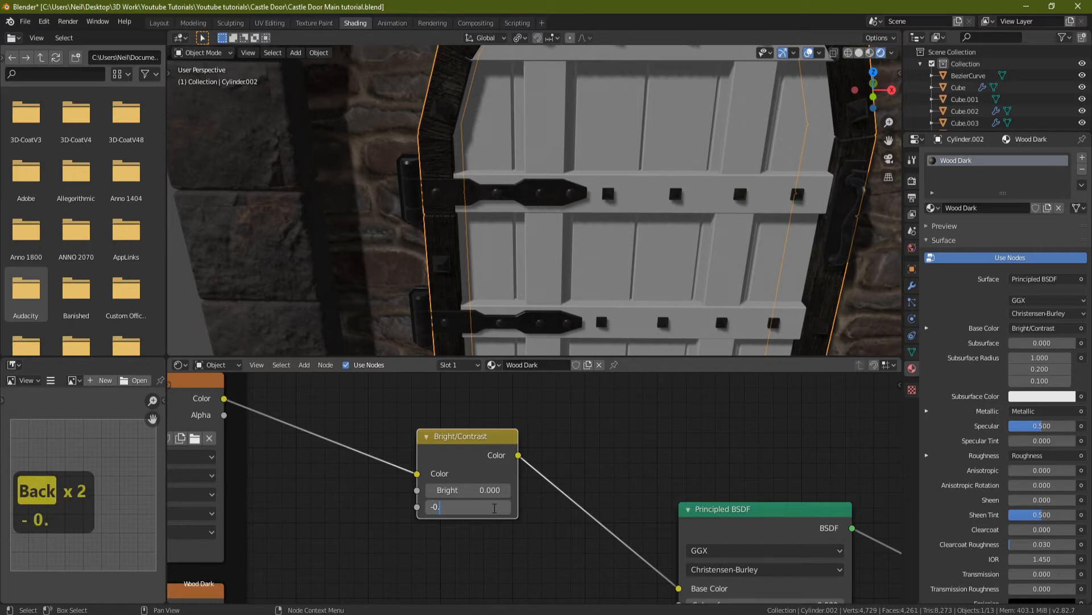
key(Return)
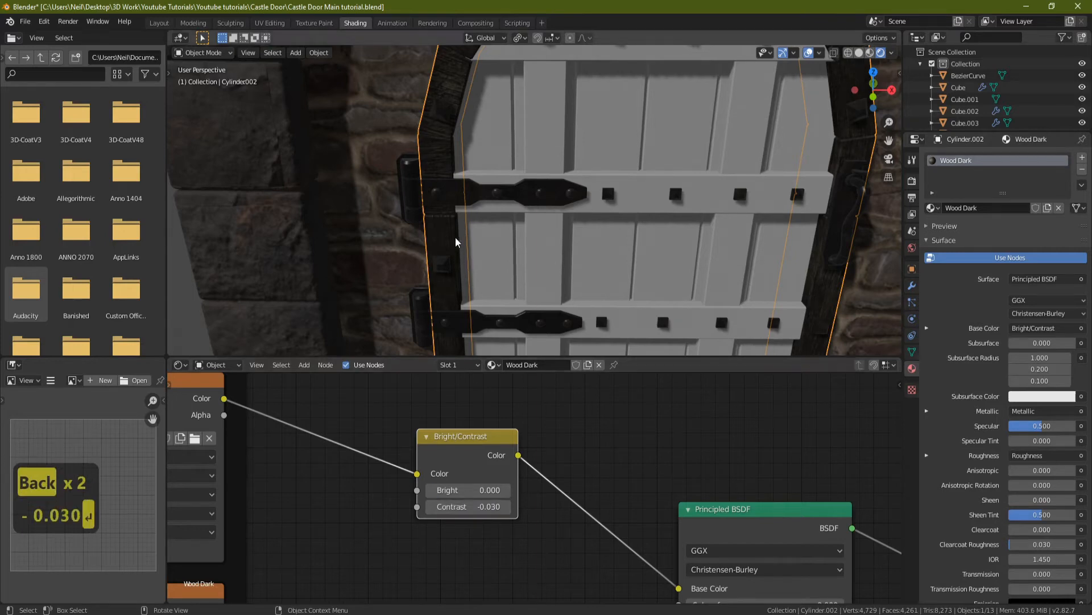
middle_drag(524, 186, 575, 217)
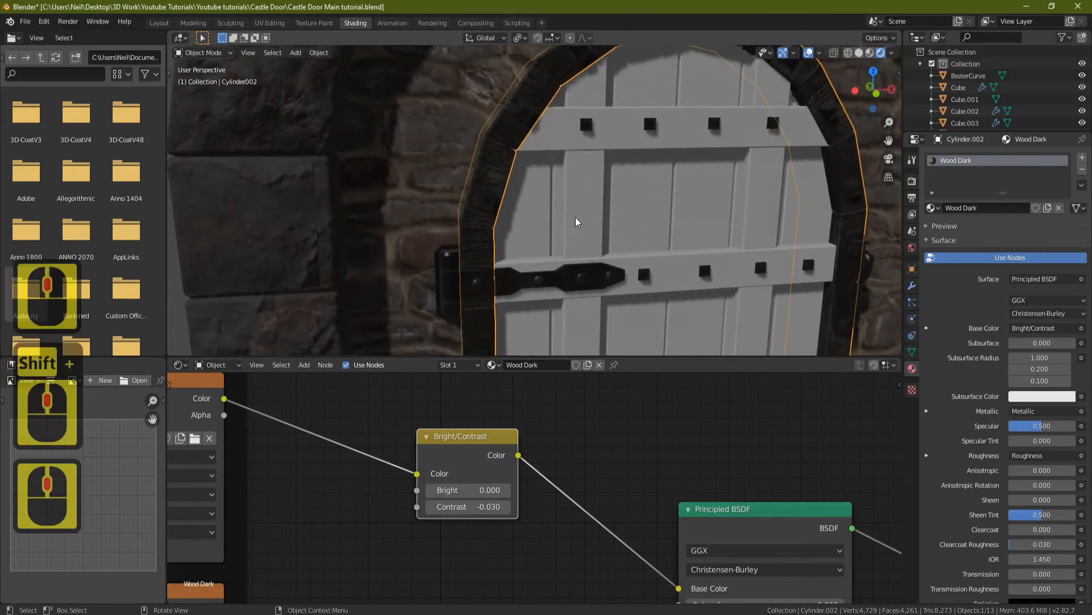
Step: Bring up the door frame's mesh in the UV Editing workspace and switch to edge selection mode
click(270, 23)
scroll(598, 155, up, 2)
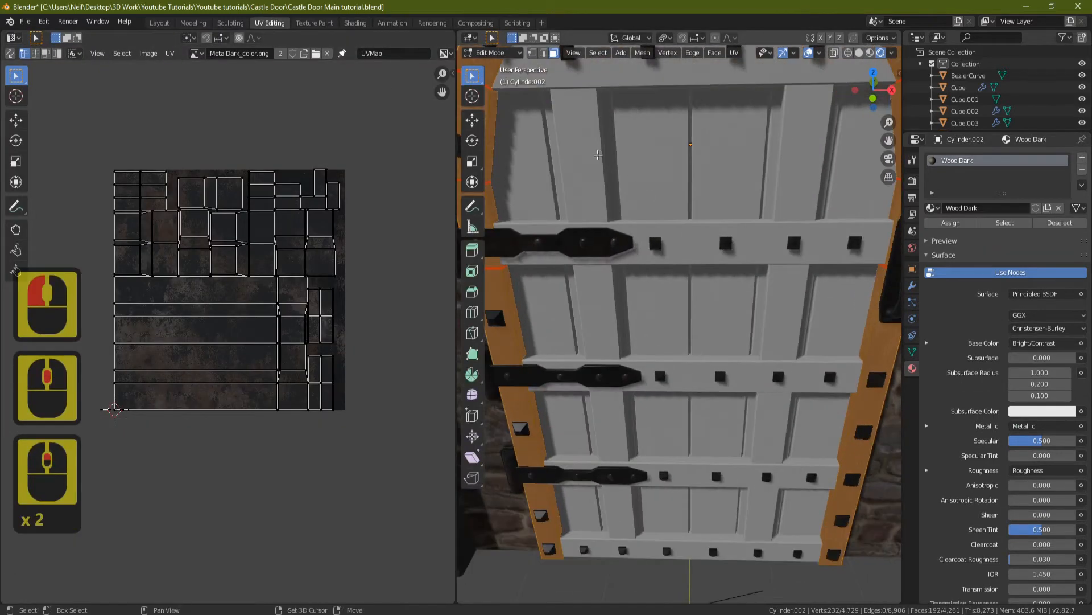
shift+middle_drag(598, 155, 620, 200)
middle_drag(620, 199, 654, 273)
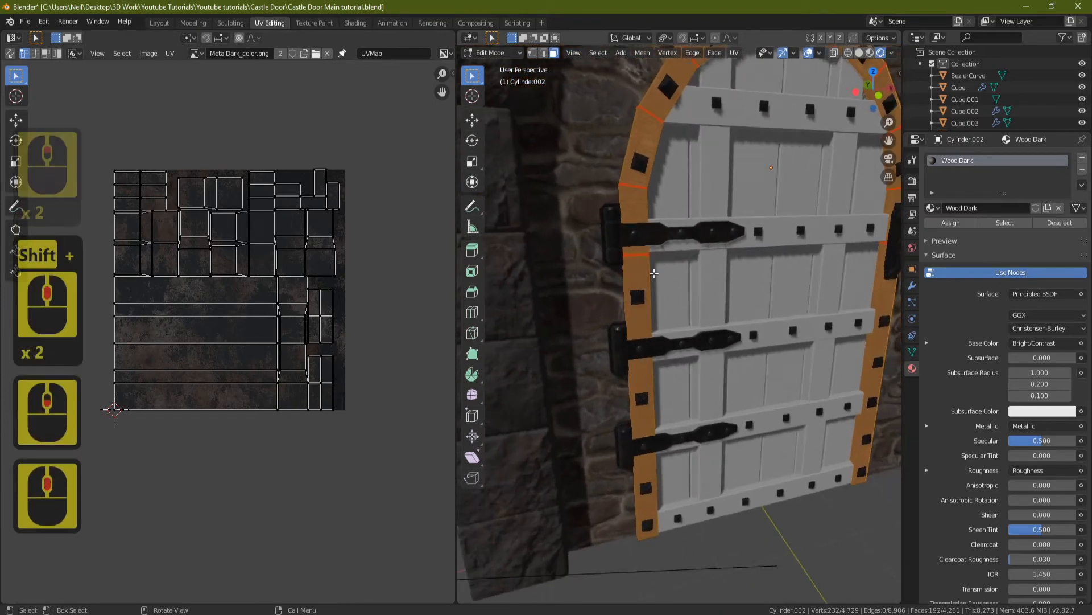
scroll(649, 285, up, 3)
scroll(570, 201, up, 1)
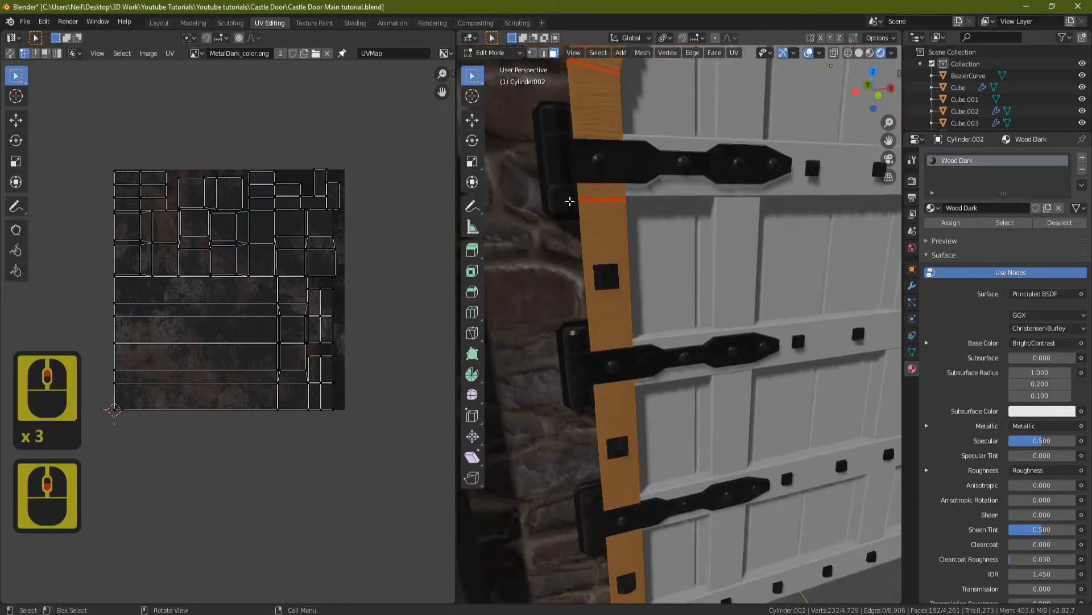
scroll(570, 202, down, 3)
click(544, 53)
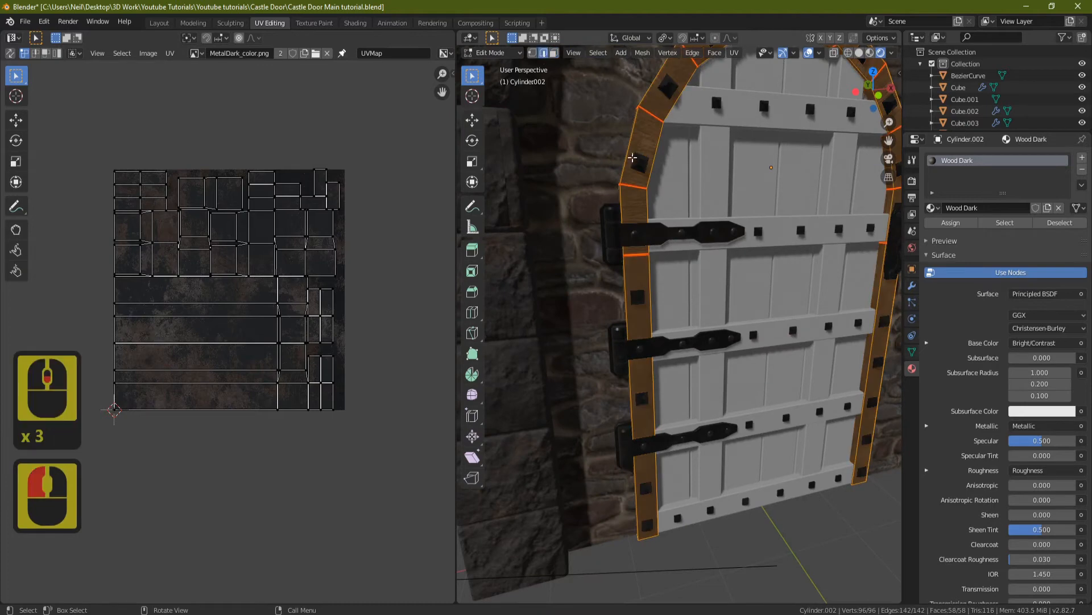
Step: Select separate linked wood segments of the arched door frame, covering the arch's left curve and one segment on its upper right
click(636, 206)
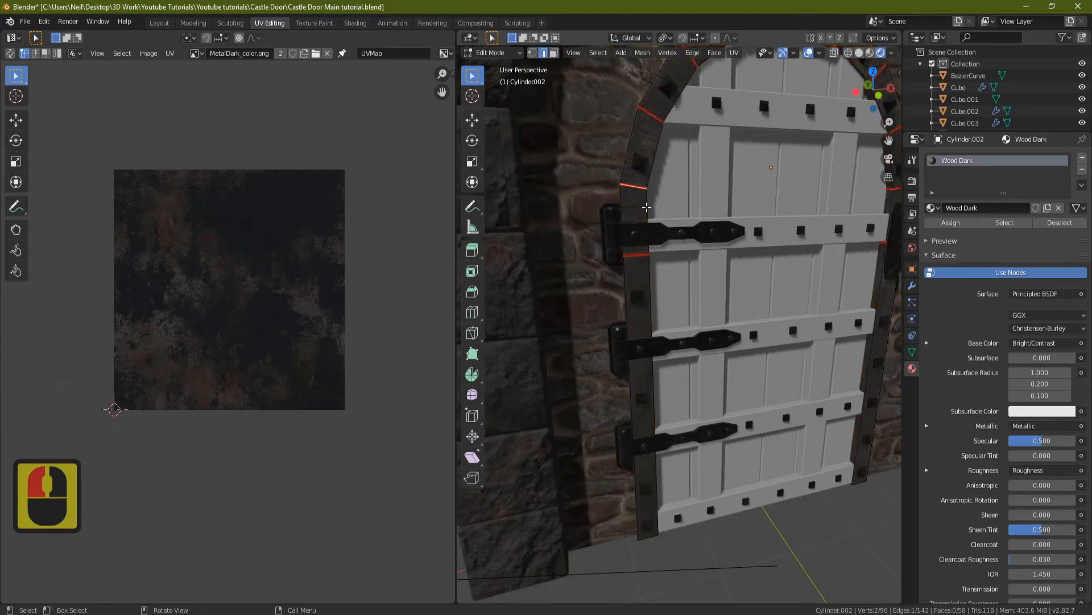
key(ctrl+l)
middle_drag(714, 143, 634, 206)
key(l)
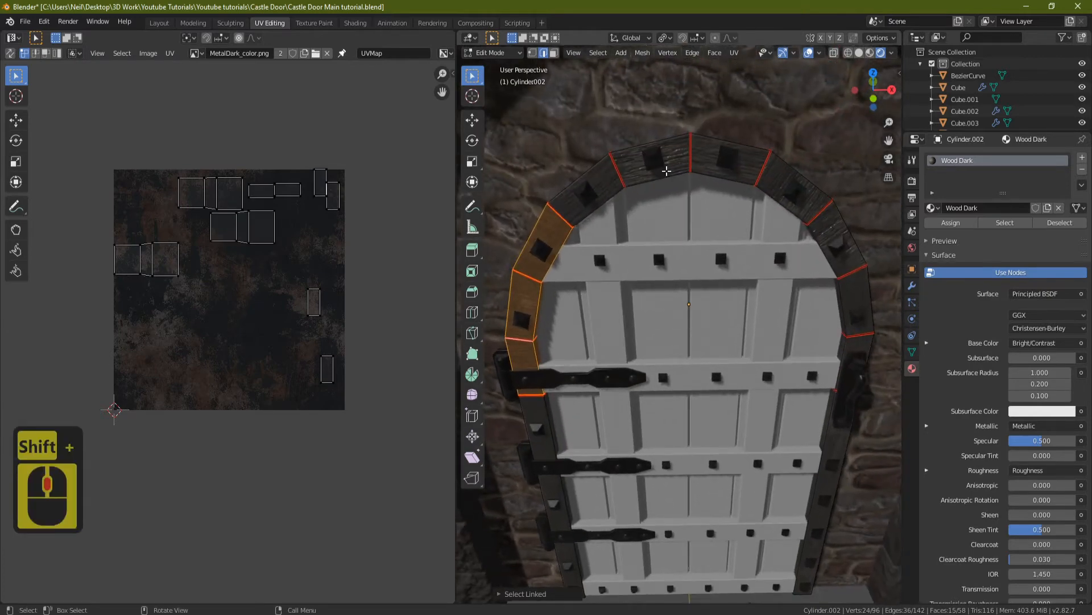
key(l)
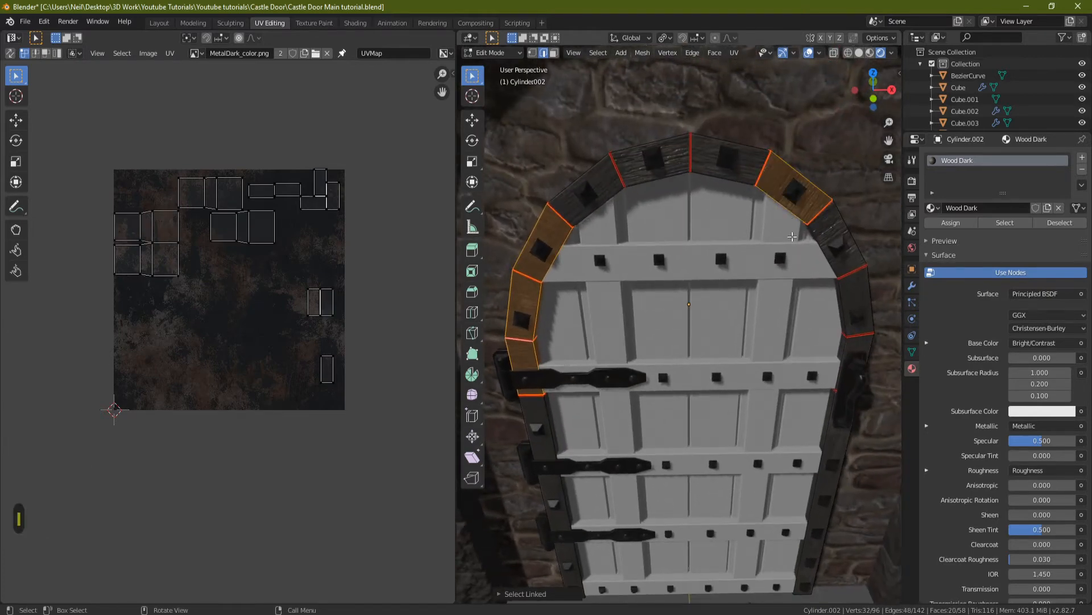
Step: Rotate the UV islands of the selected arch frame blocks by 90 degrees
middle_drag(847, 338, 841, 292)
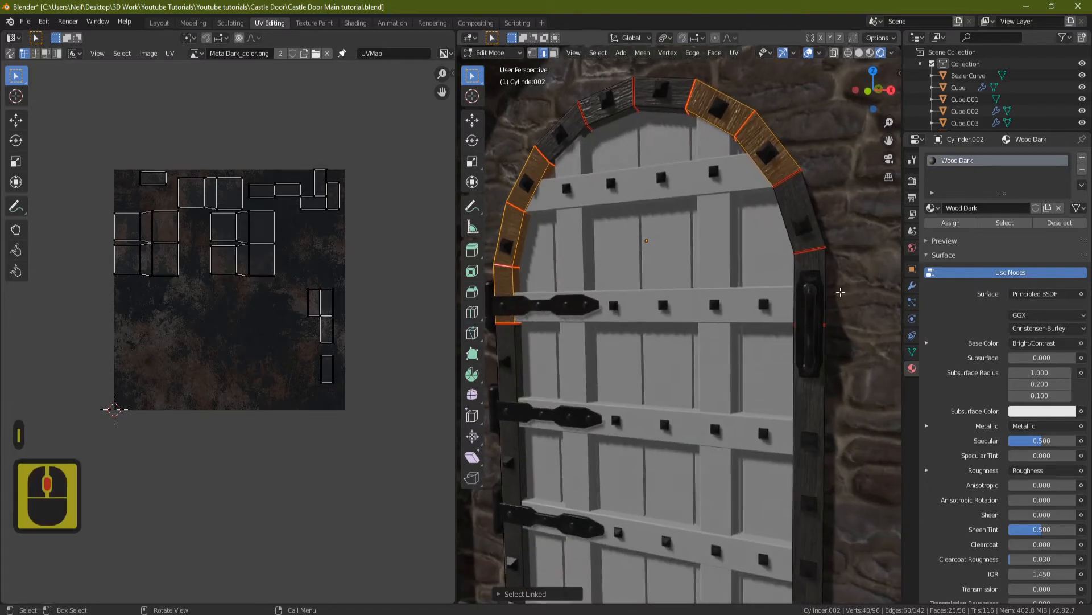
scroll(816, 487, down, 2)
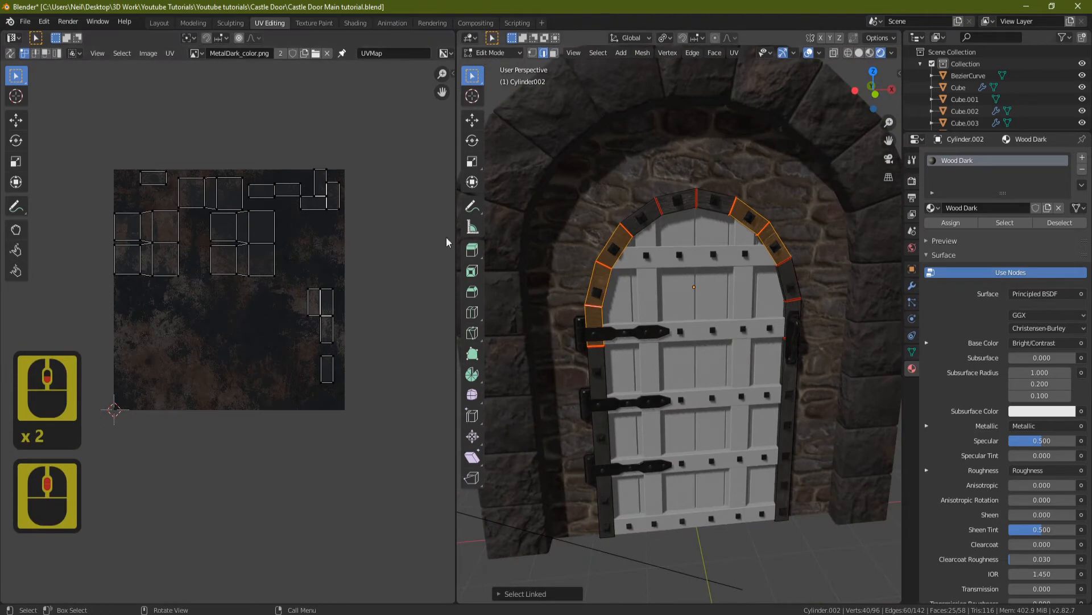
key(a)
key(r)
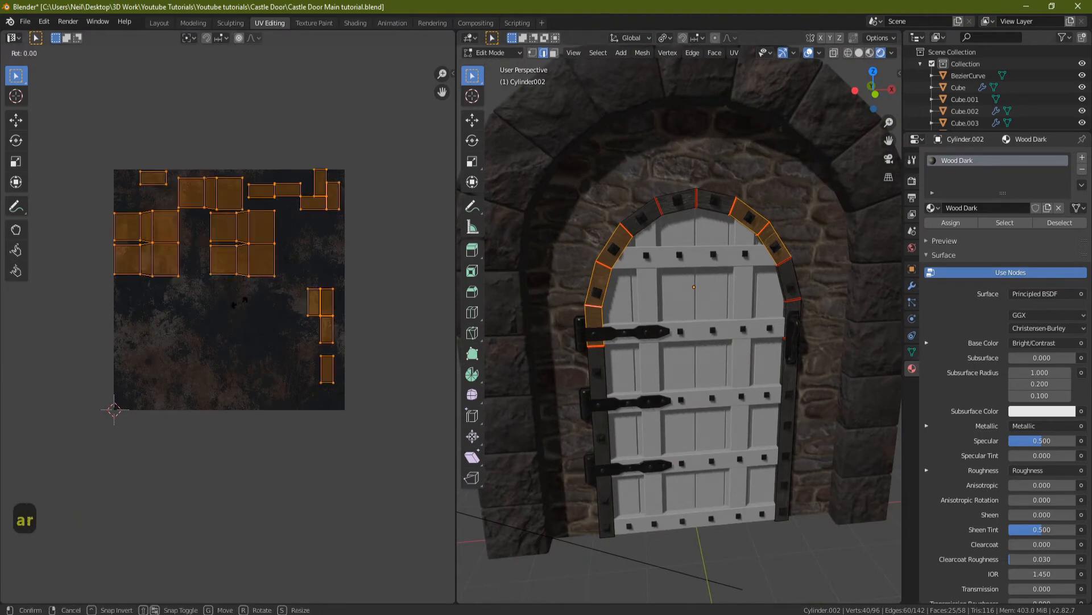
key(9)
key(0)
key(Return)
key(Tab)
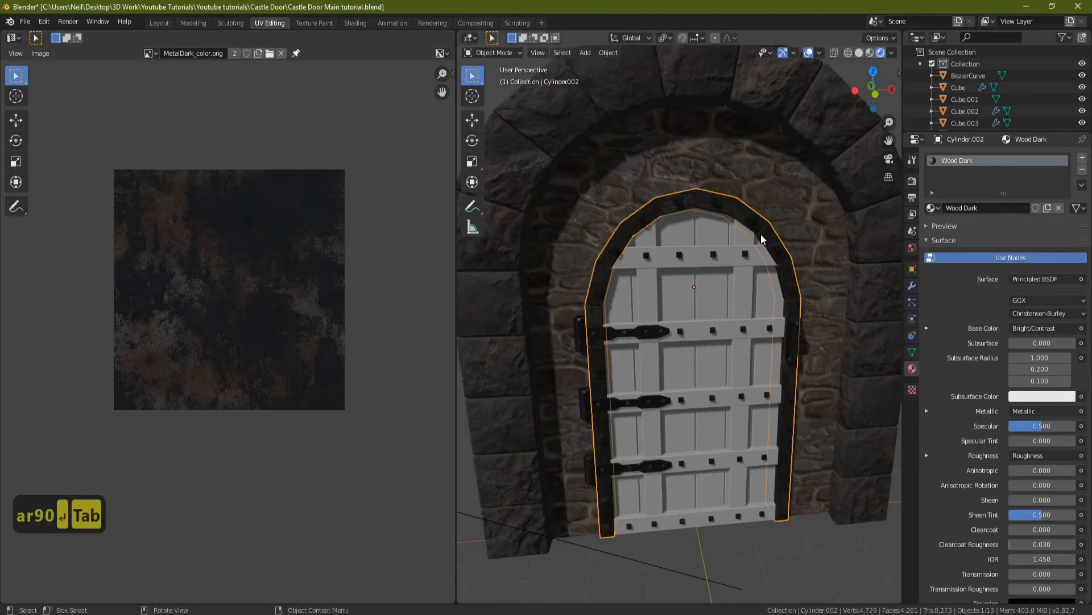
Step: Examine the wood grain direction around the door's arched frame for blocks that still run the wrong way
scroll(748, 207, up, 3)
shift+middle_drag(737, 215, 695, 271)
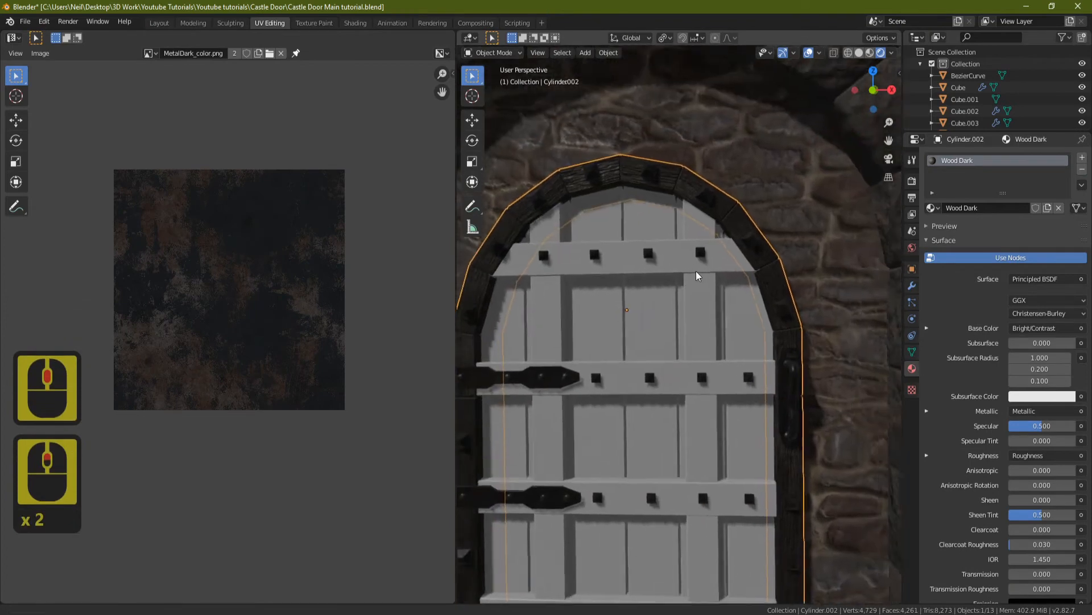
scroll(696, 269, up, 3)
shift+middle_drag(703, 201, 721, 278)
middle_drag(662, 238, 677, 242)
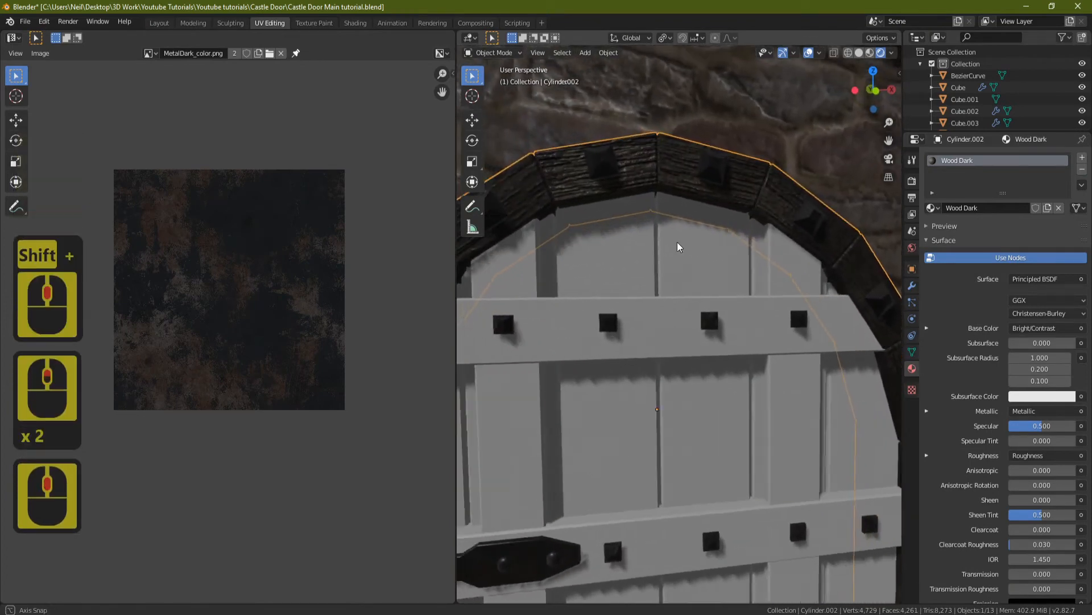
scroll(703, 231, down, 2)
shift+scroll(754, 270, down, 1)
shift+middle_drag(756, 269, 759, 316)
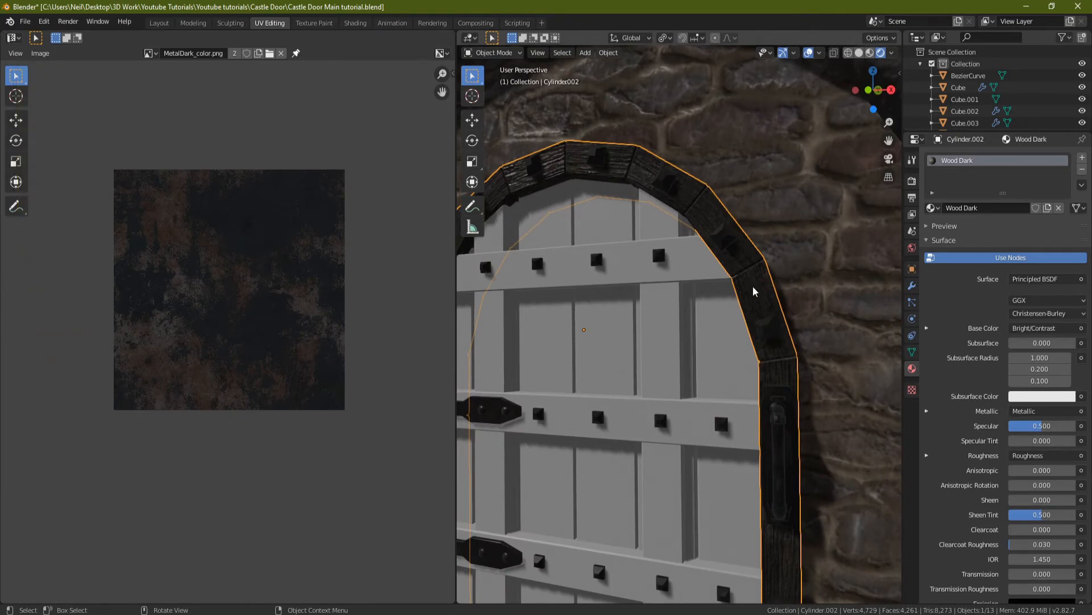
Step: Scale up all UV islands of the arched door frame together so the wood grain looks finer
key(Tab)
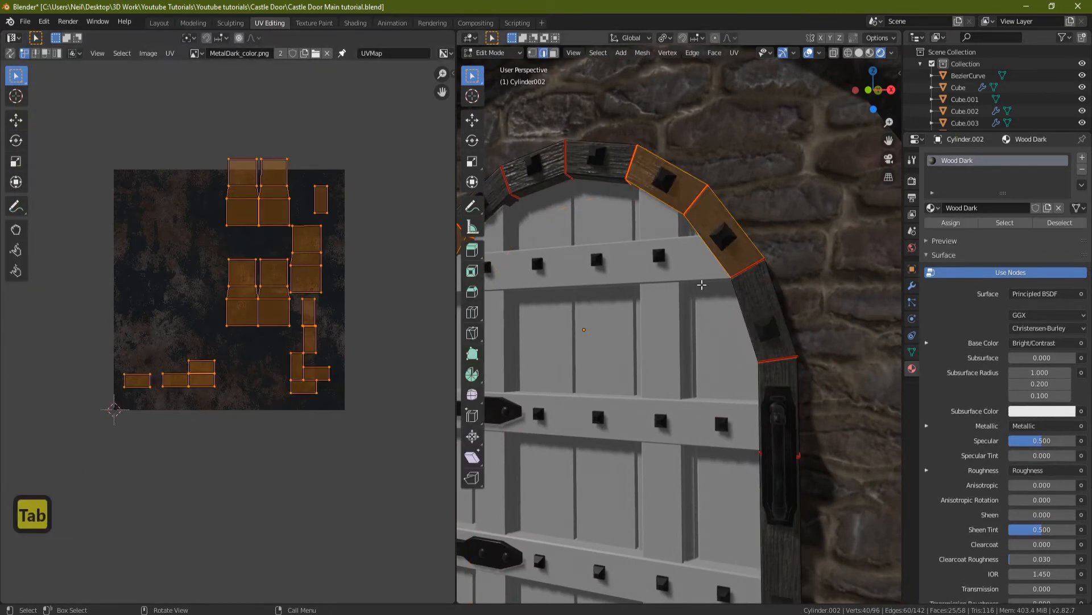
key(a)
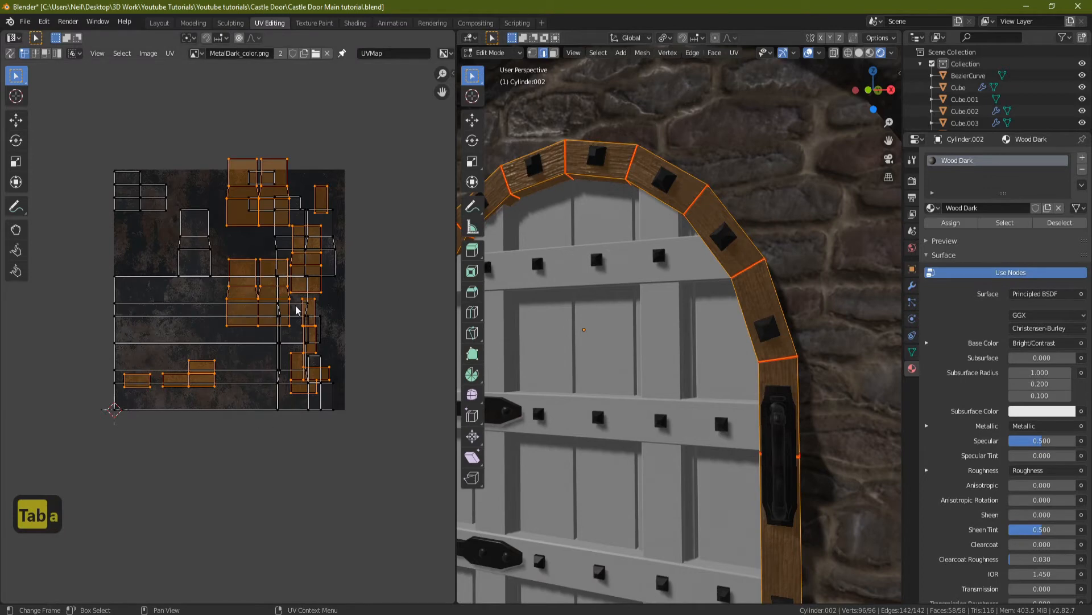
key(a)
key(s)
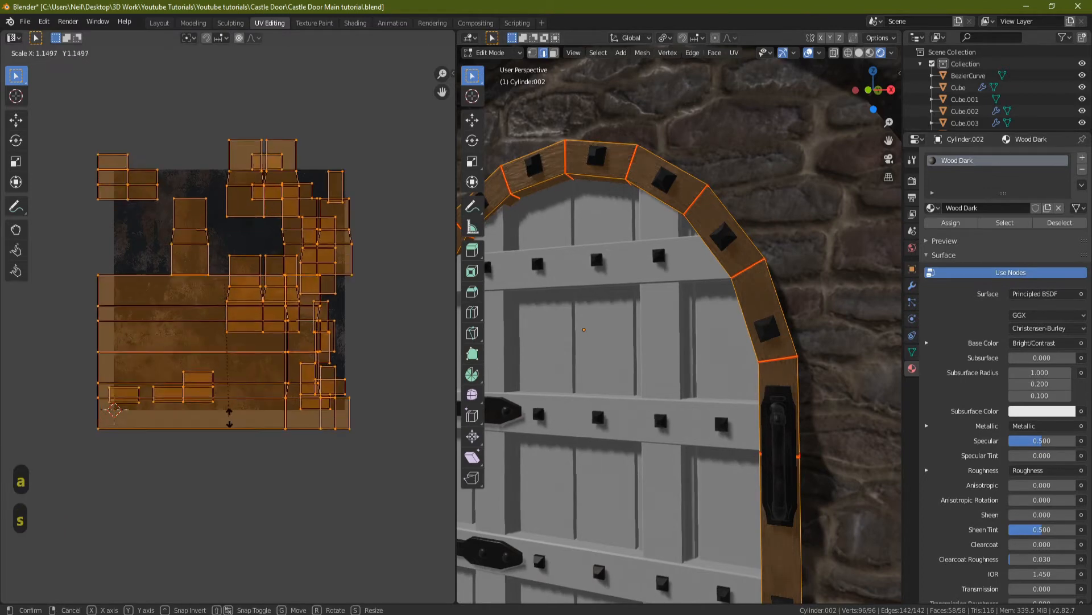
click(251, 451)
key(Tab)
scroll(757, 348, down, 3)
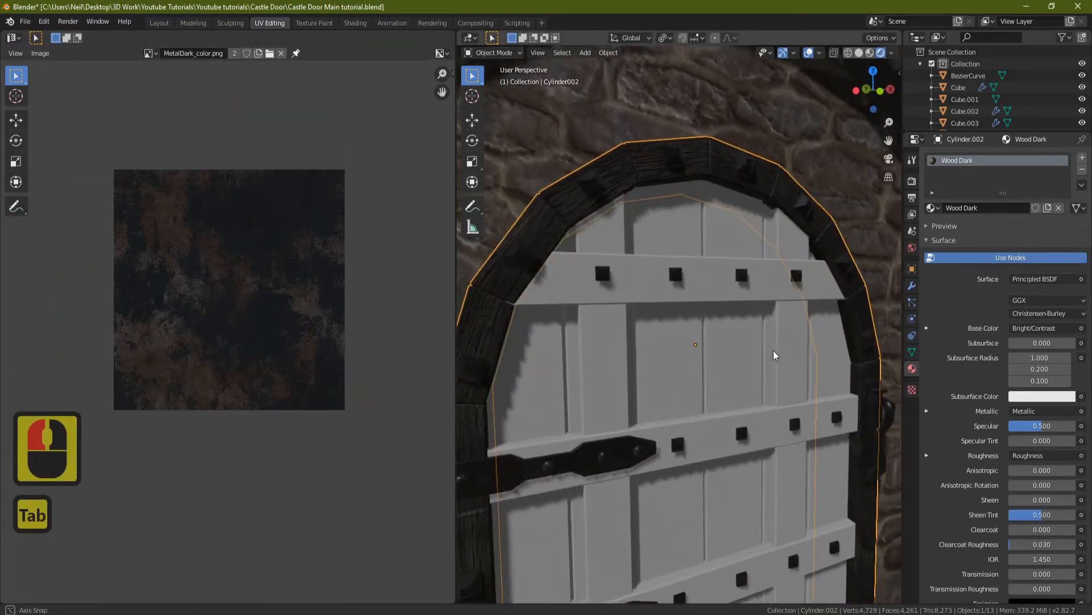
Step: Inspect the rescaled wood texture on the arched frame from several angles
middle_drag(629, 191, 617, 268)
scroll(636, 312, up, 1)
scroll(701, 278, up, 2)
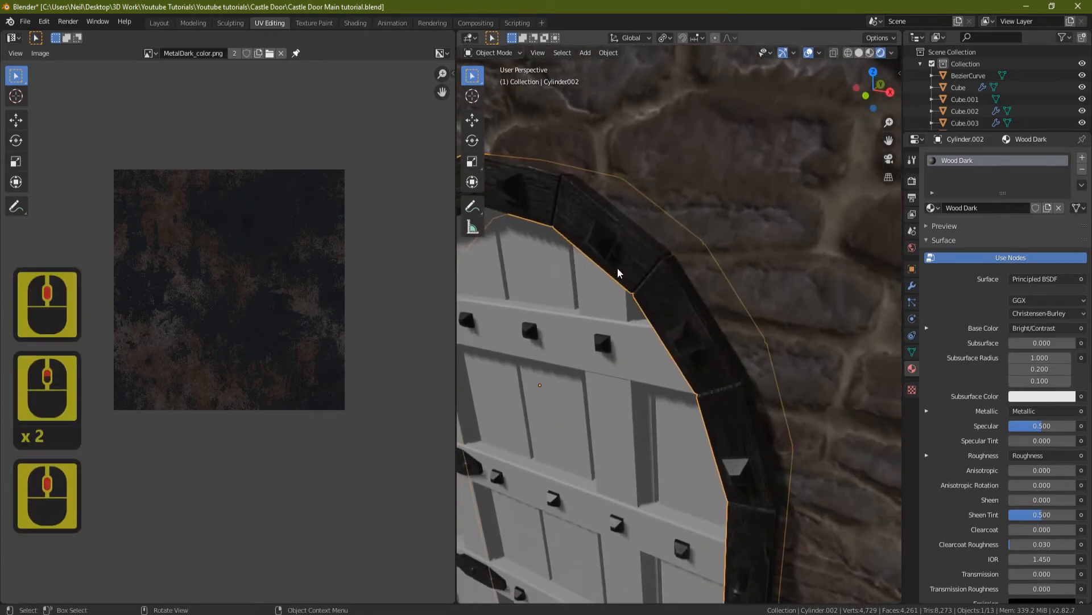
shift+middle_drag(543, 200, 649, 230)
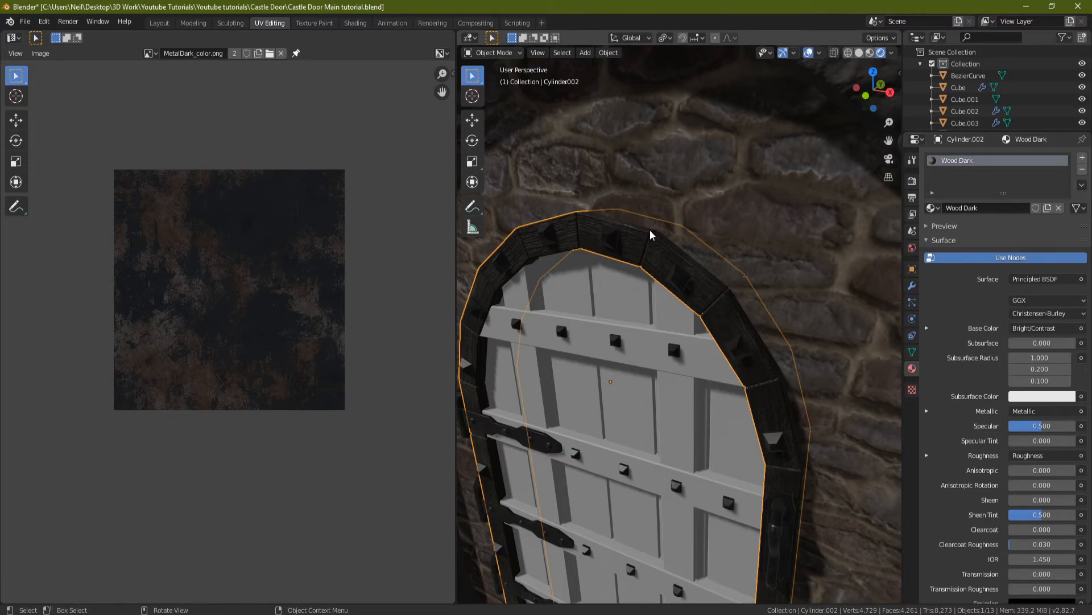
middle_drag(649, 229, 700, 278)
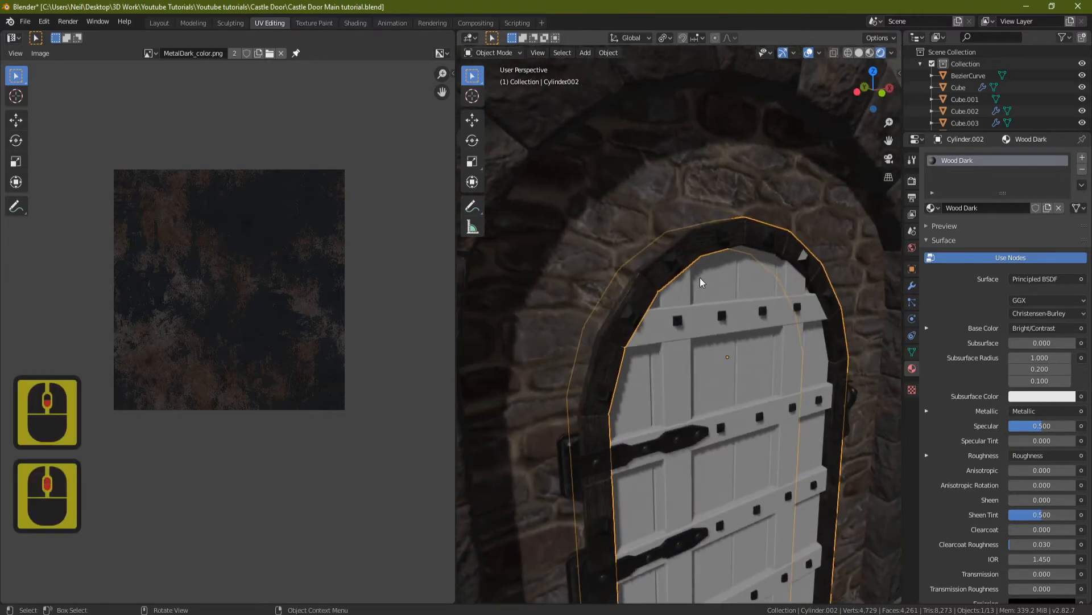
middle_drag(785, 263, 705, 305)
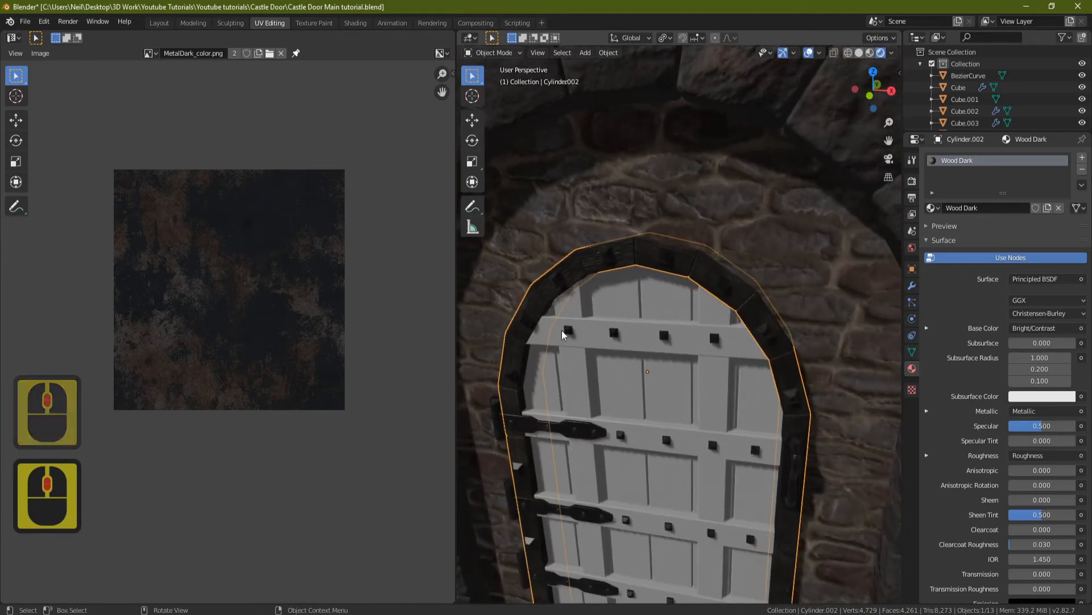
scroll(607, 332, up, 2)
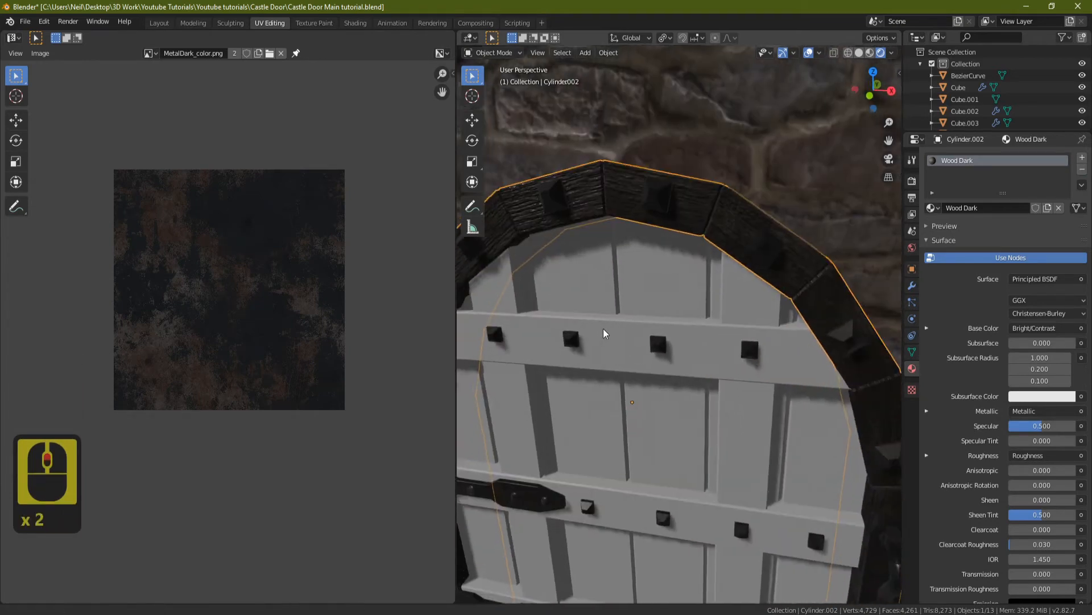
shift+middle_drag(603, 329, 576, 319)
Step: Add a material slot to the door's crossed bracing planks and give it the existing Wood Dark material
click(627, 336)
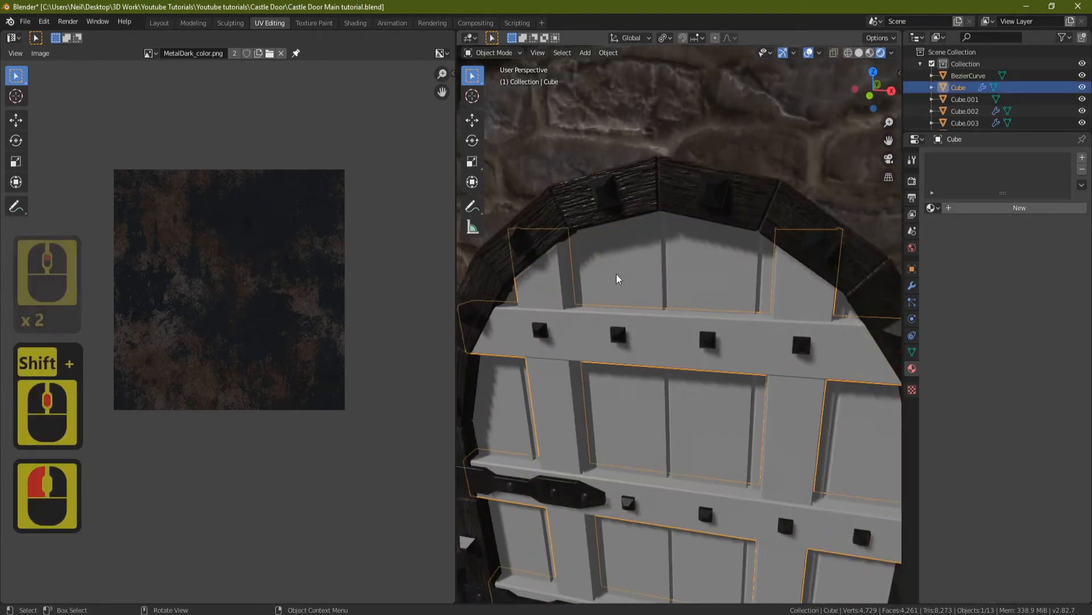
key(Tab)
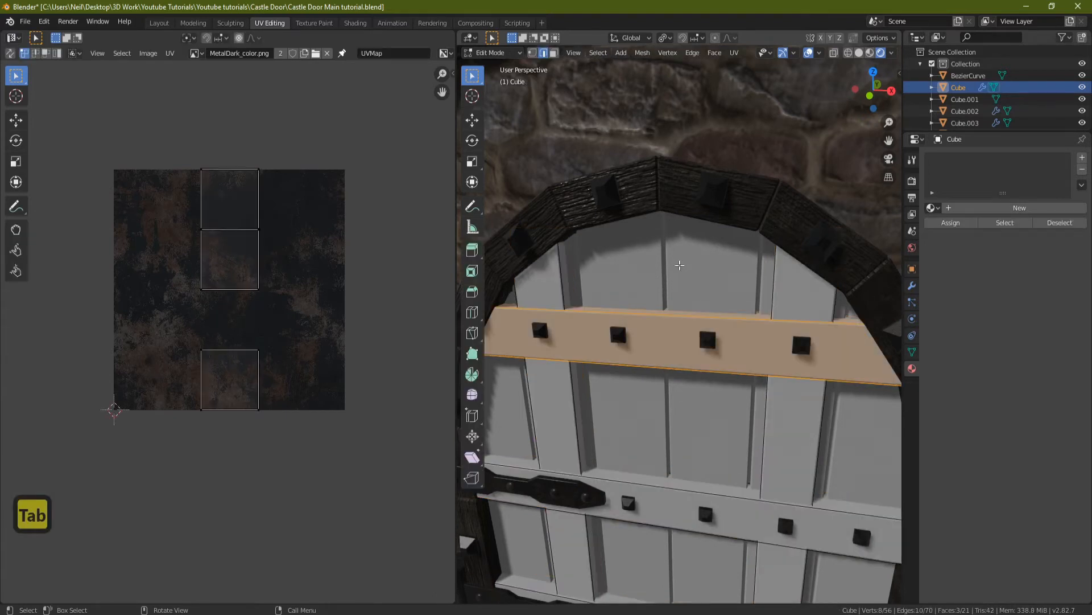
click(1082, 158)
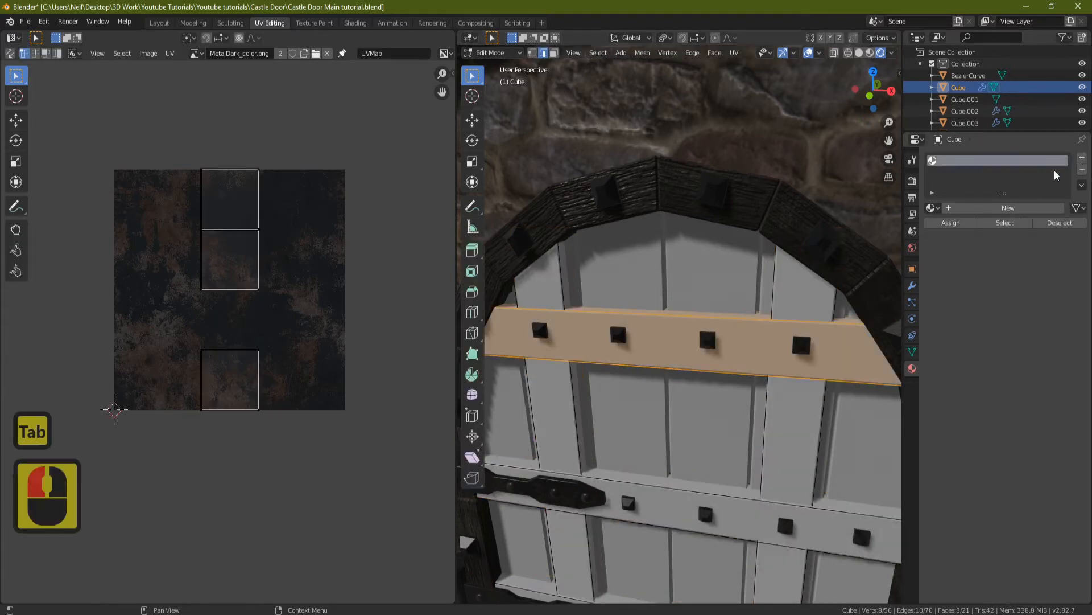
click(933, 208)
click(969, 282)
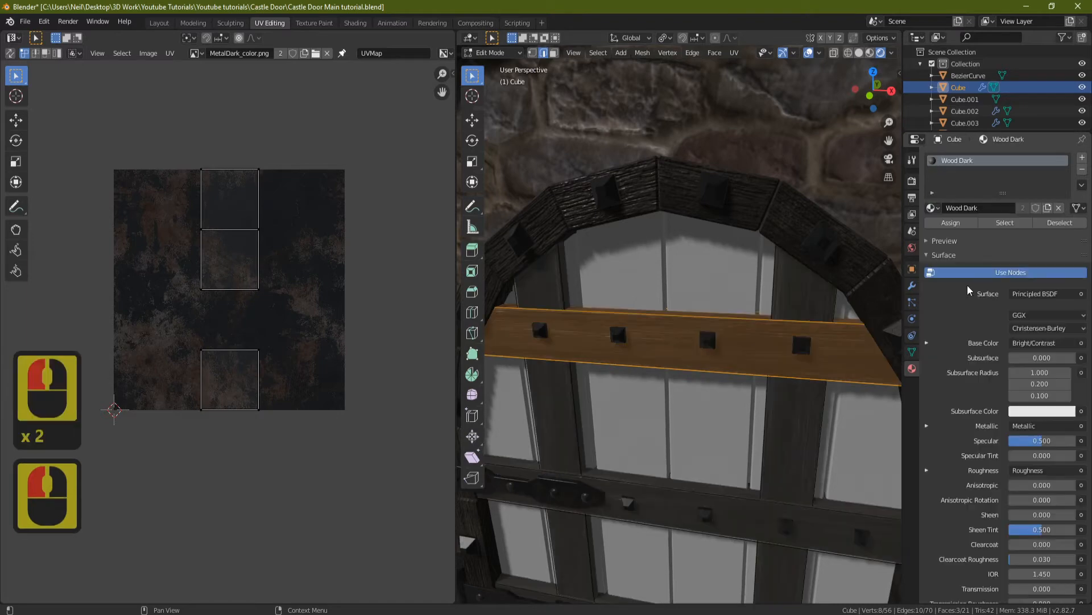
Step: Unwrap all faces of the door's bracing planks
key(a)
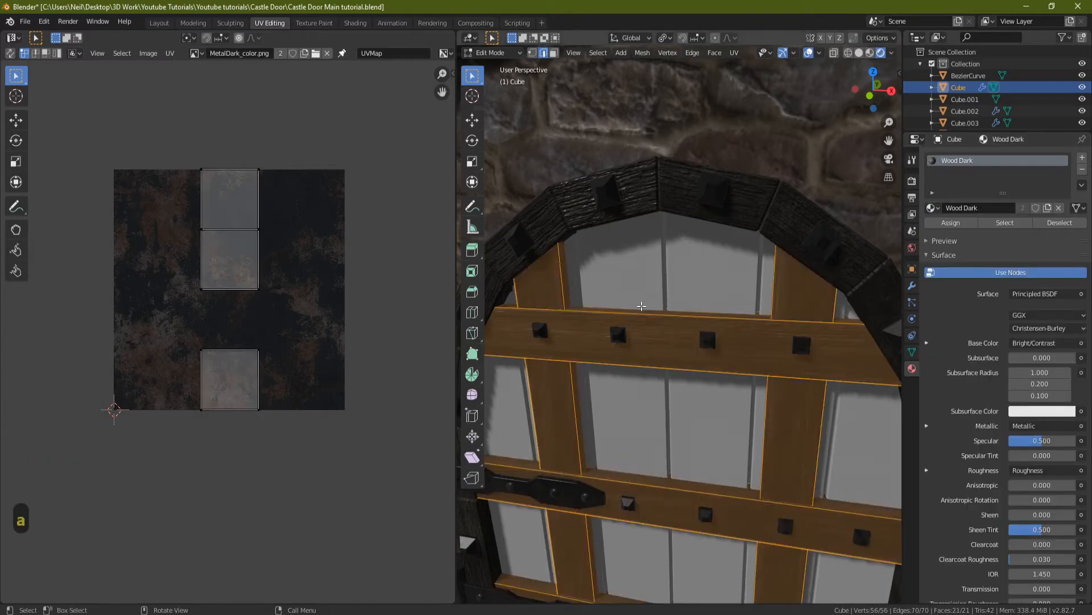
key(u)
click(298, 333)
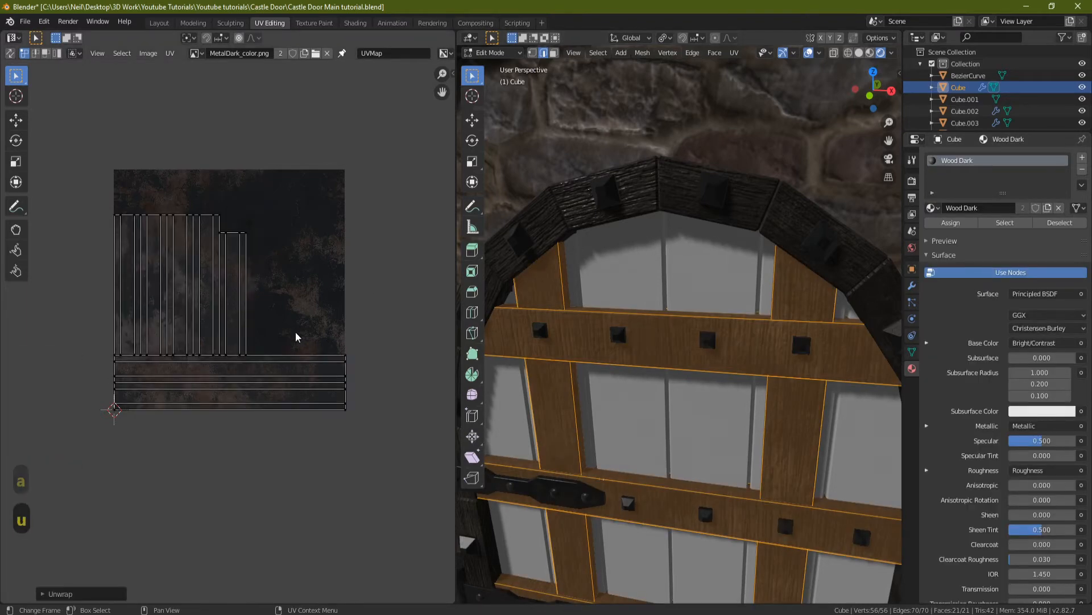
scroll(305, 286, down, 3)
middle_drag(584, 369, 706, 284)
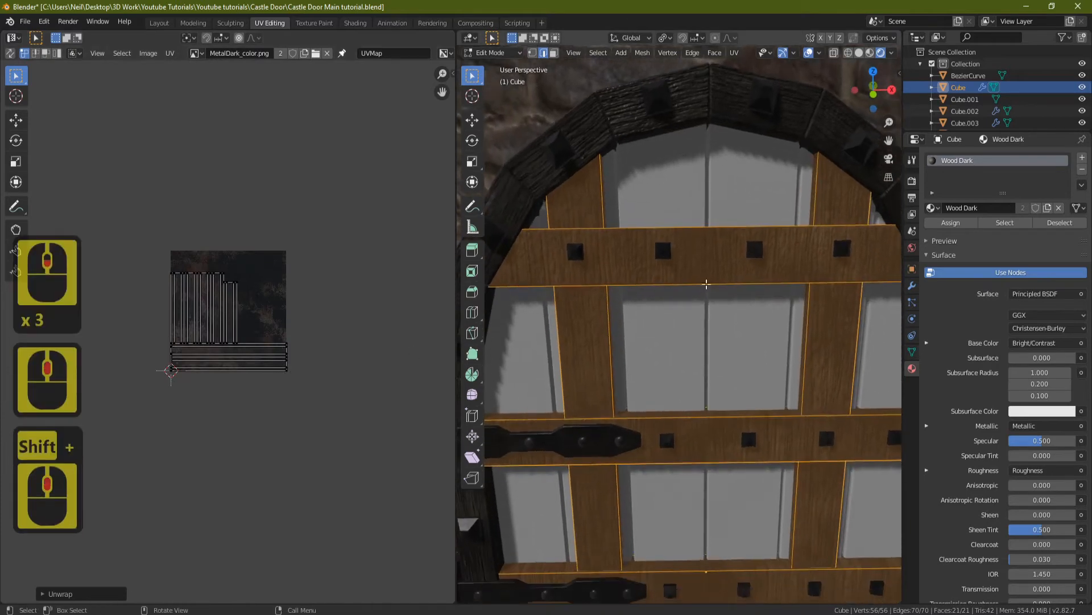
Step: Select all the linked horizontal bracing planks and rotate their UV islands by 90 degrees so the grain runs lengthwise
click(712, 278)
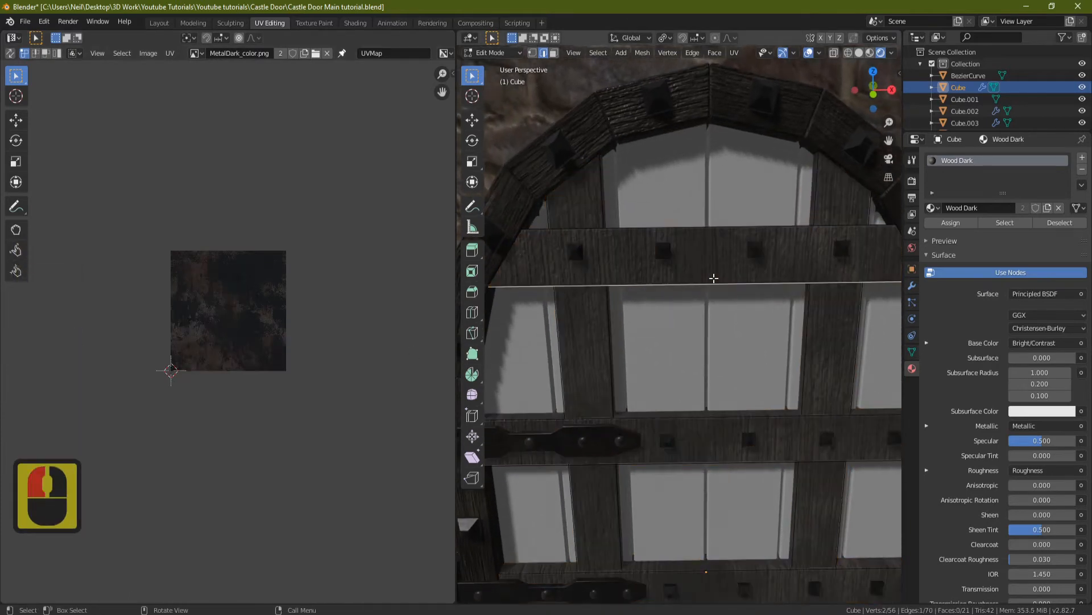
key(ctrl+l)
key(l)
shift+middle_drag(707, 442, 686, 300)
key(l)
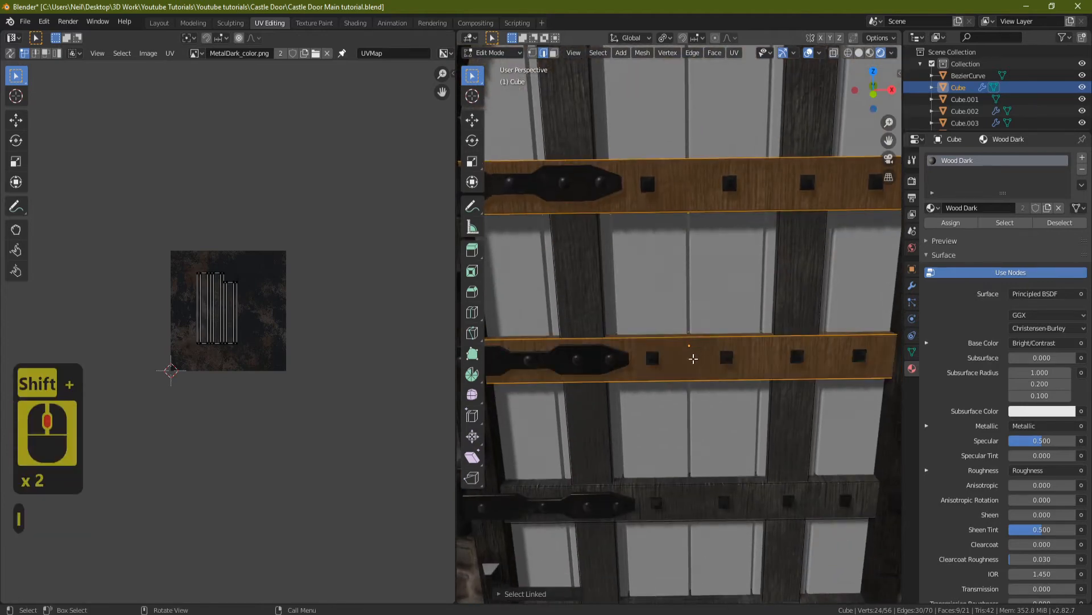
shift+middle_drag(693, 358, 704, 272)
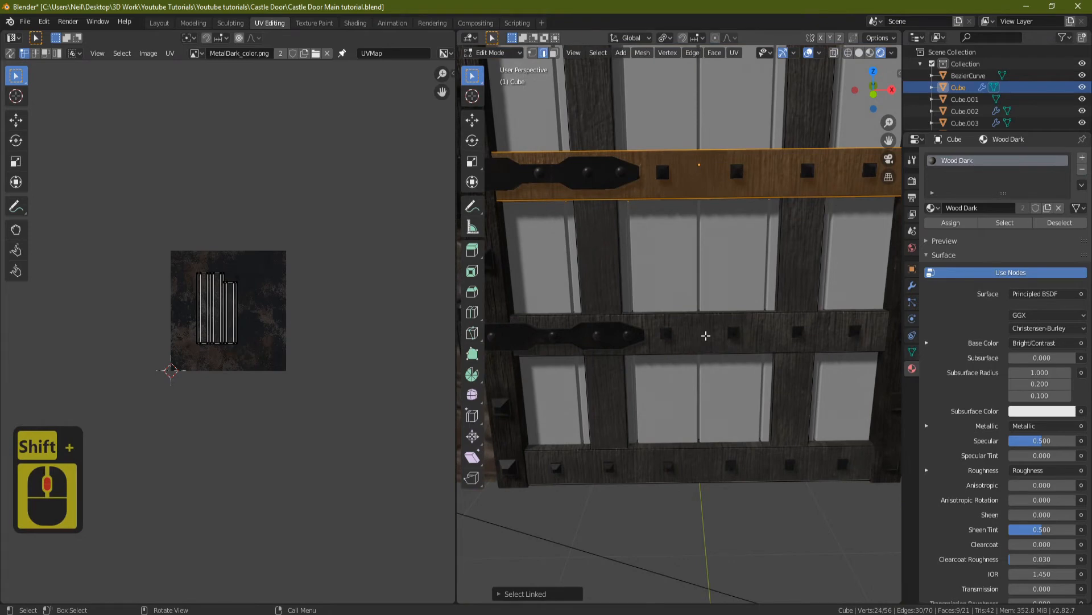
key(l)
key(l)
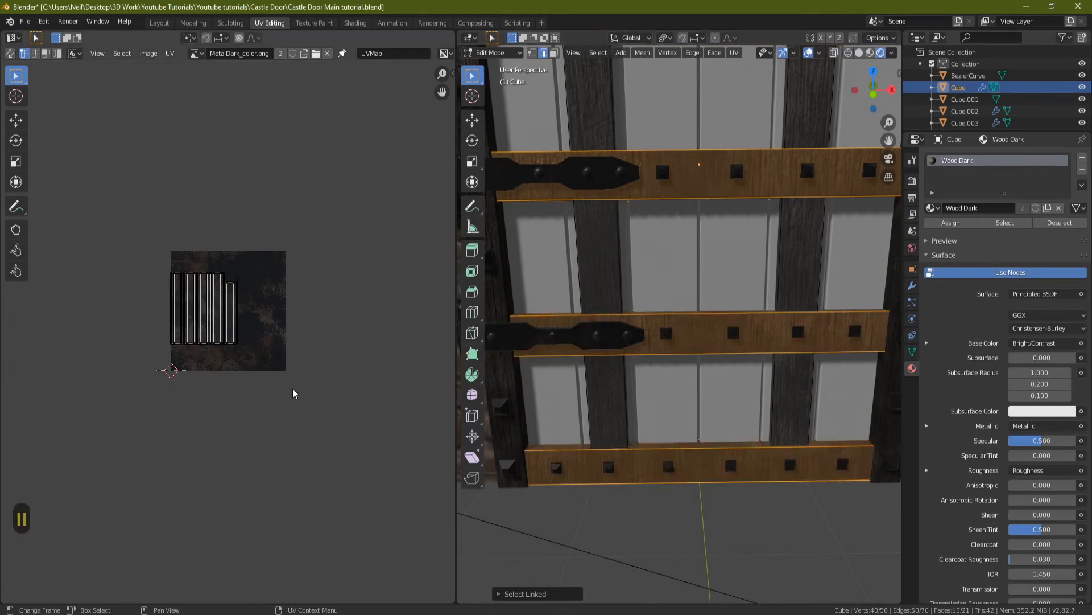
text(ar90)
key(Return)
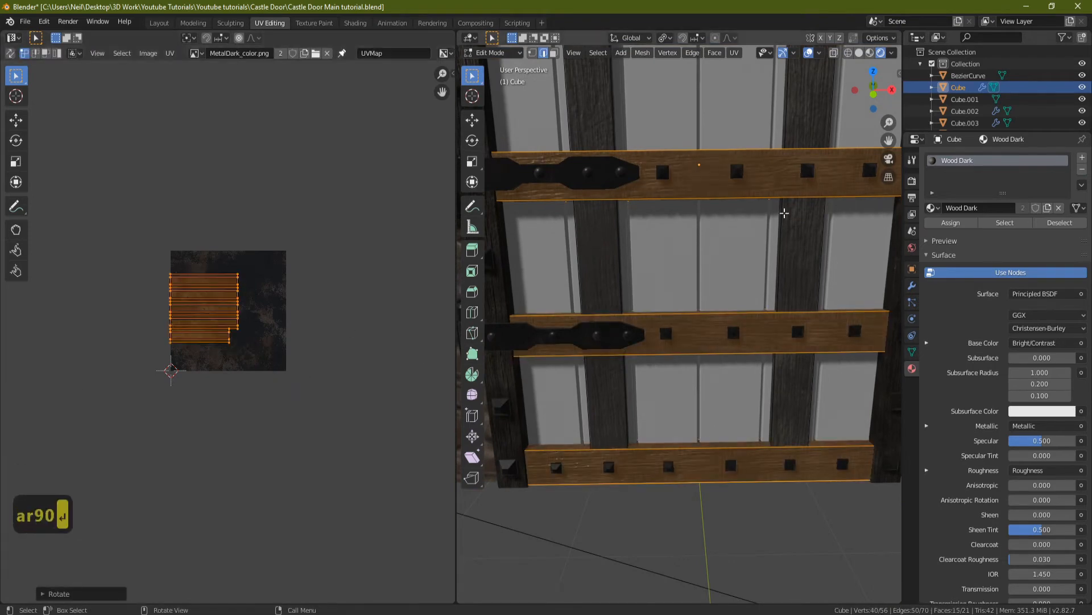
key(Tab)
Step: Scale up the UV islands of all horizontal and vertical bracing planks together
scroll(754, 225, down, 2)
middle_drag(753, 225, 689, 240)
scroll(638, 251, up, 1)
scroll(637, 251, up, 2)
key(Tab)
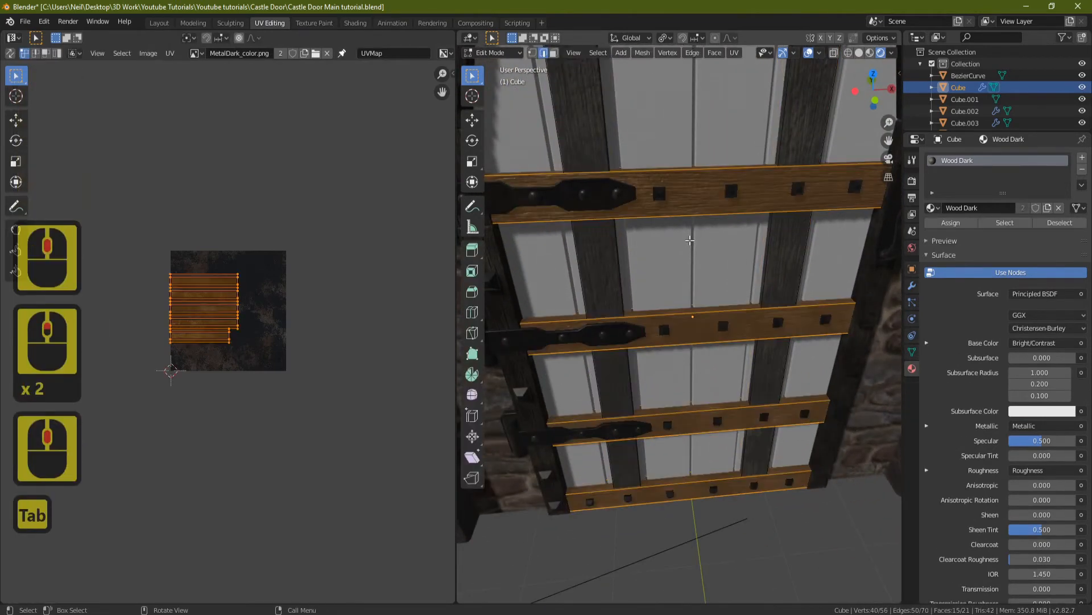
key(a)
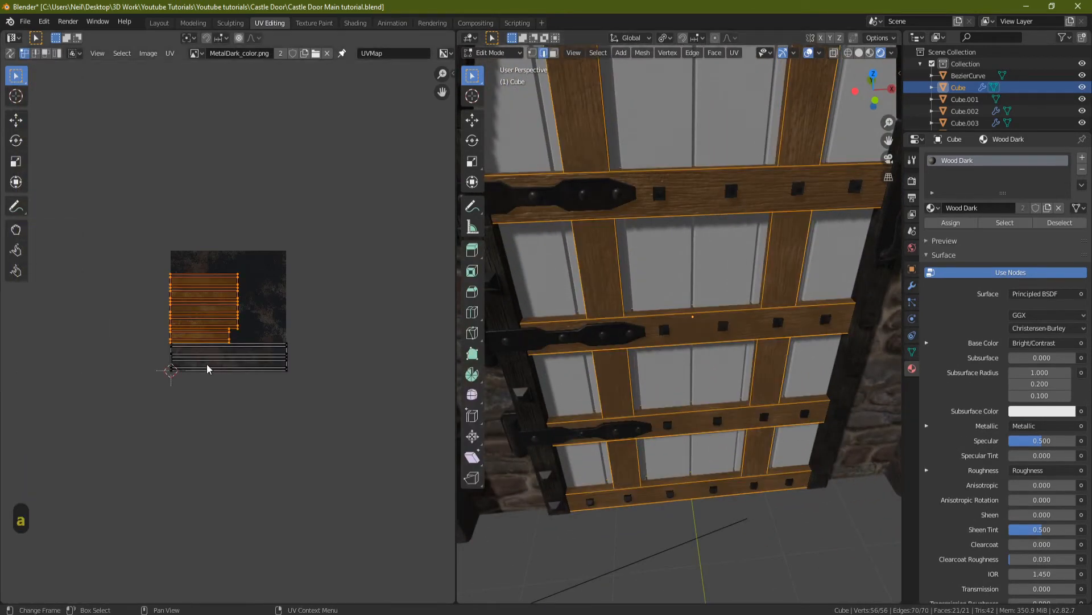
key(s)
click(296, 415)
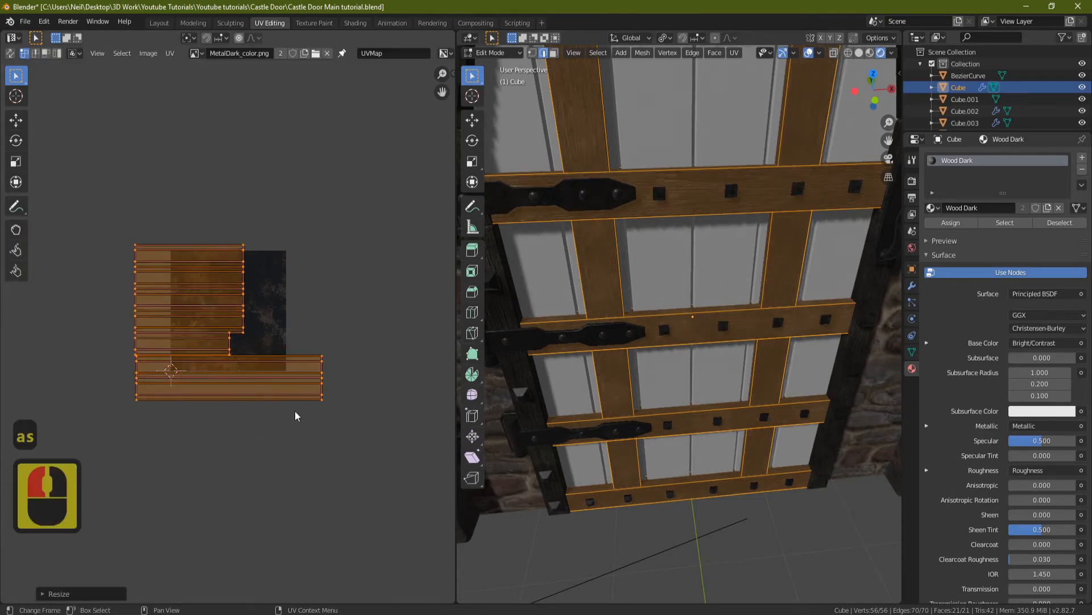
key(Tab)
Step: Add a material slot to the door panel behind the bracing and give it the existing Wood Dark material
middle_drag(575, 245, 668, 264)
shift+middle_drag(664, 182, 691, 284)
middle_drag(697, 279, 683, 254)
click(698, 223)
middle_drag(595, 261, 662, 241)
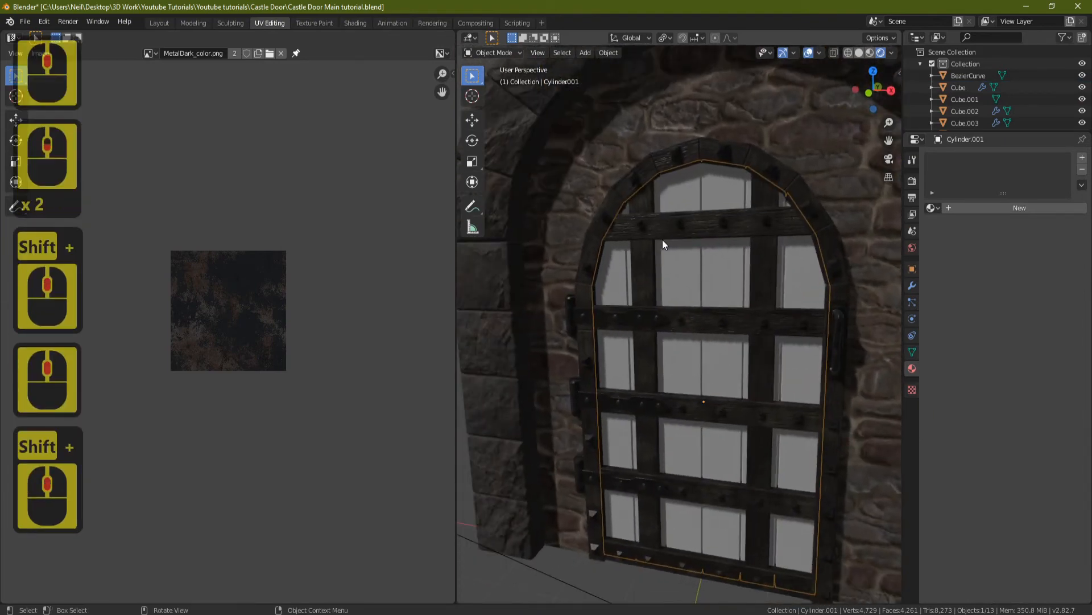
click(1082, 158)
click(935, 208)
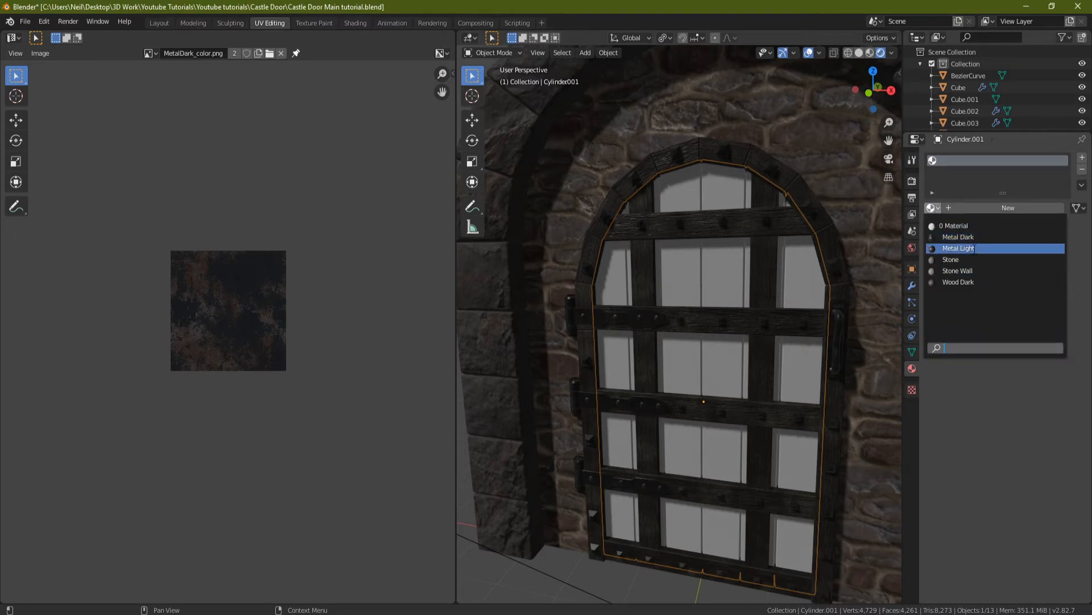
click(968, 282)
middle_drag(639, 273, 659, 309)
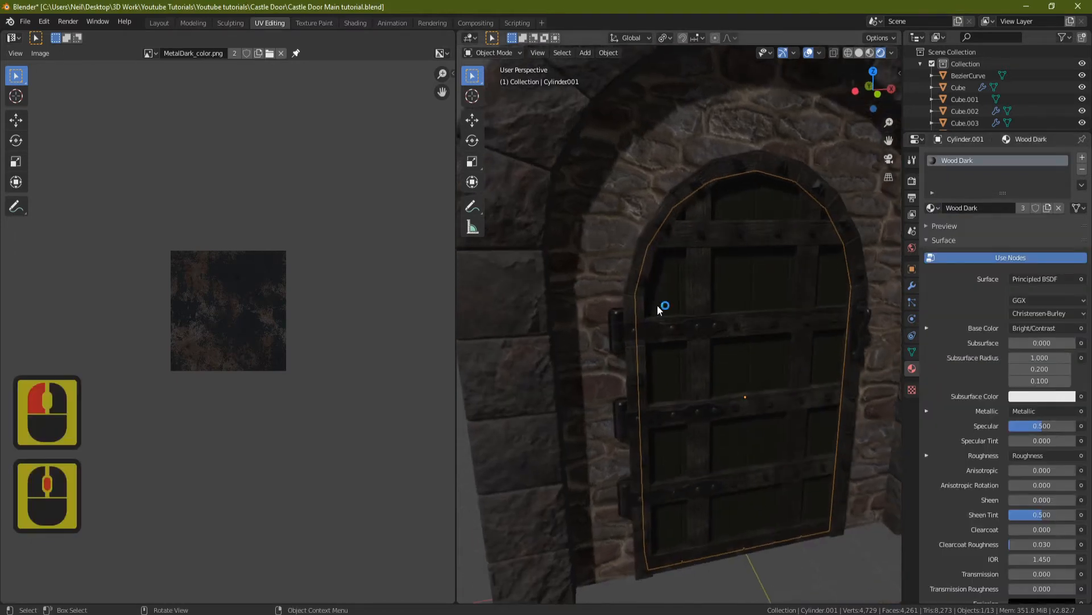
Step: Unwrap the UVs of all faces of the door panel
key(Tab)
key(a)
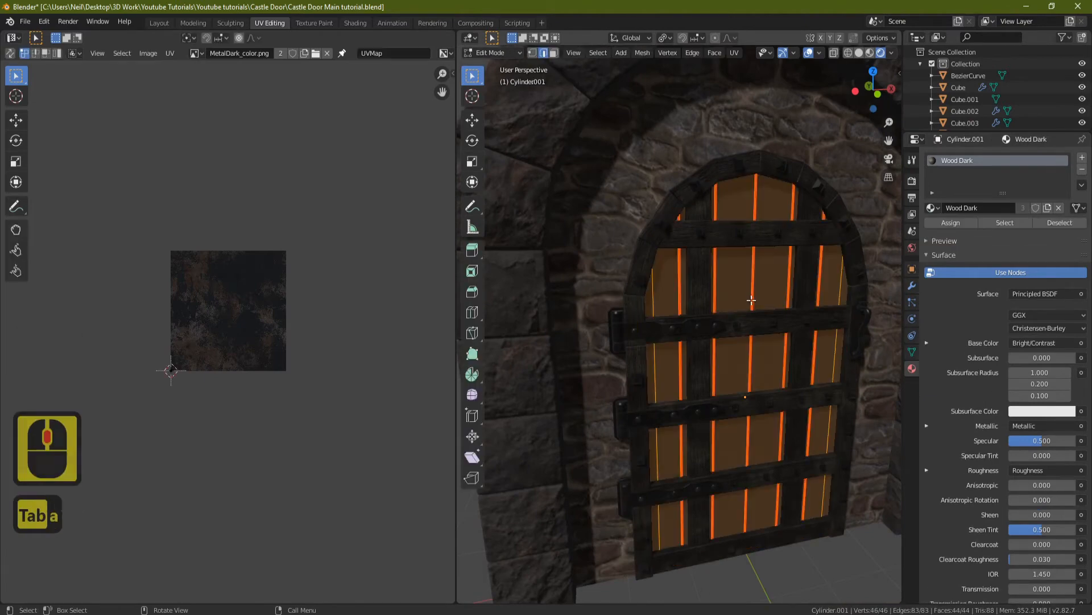
key(u)
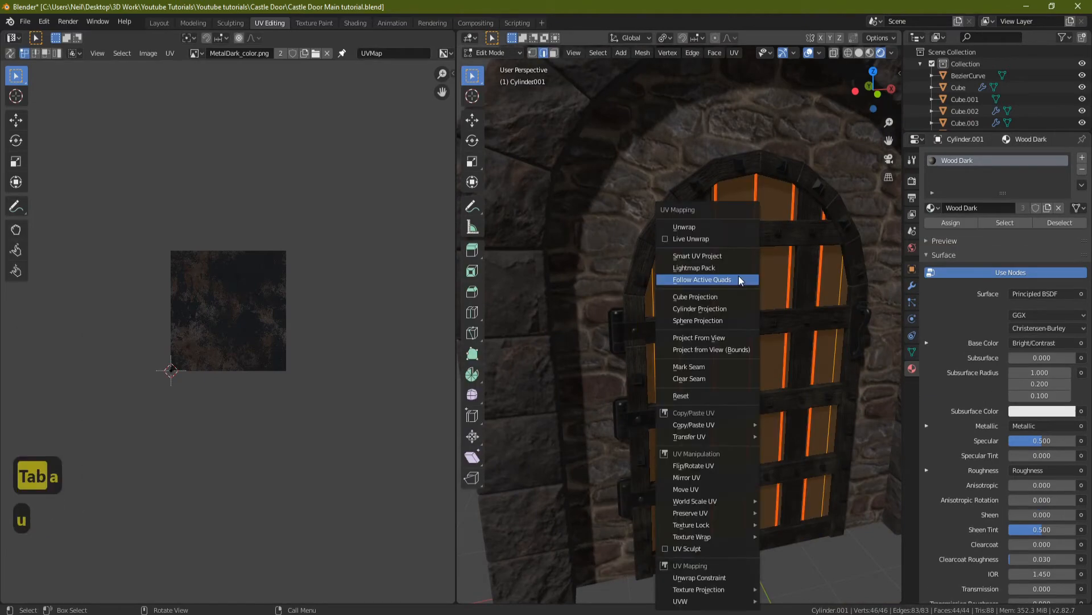
click(706, 226)
scroll(248, 356, up, 4)
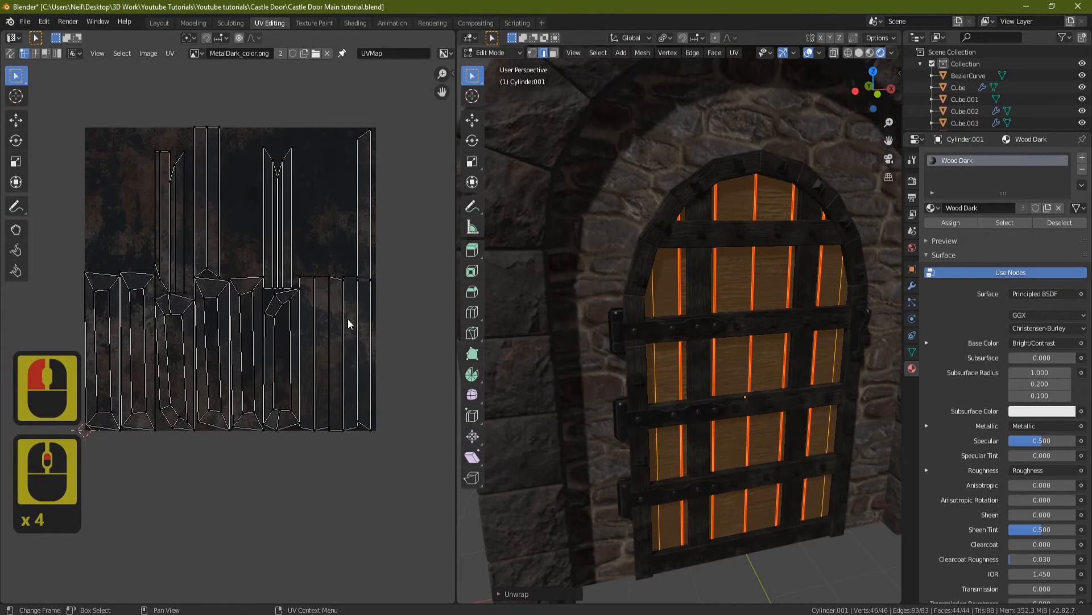
middle_drag(695, 299, 658, 286)
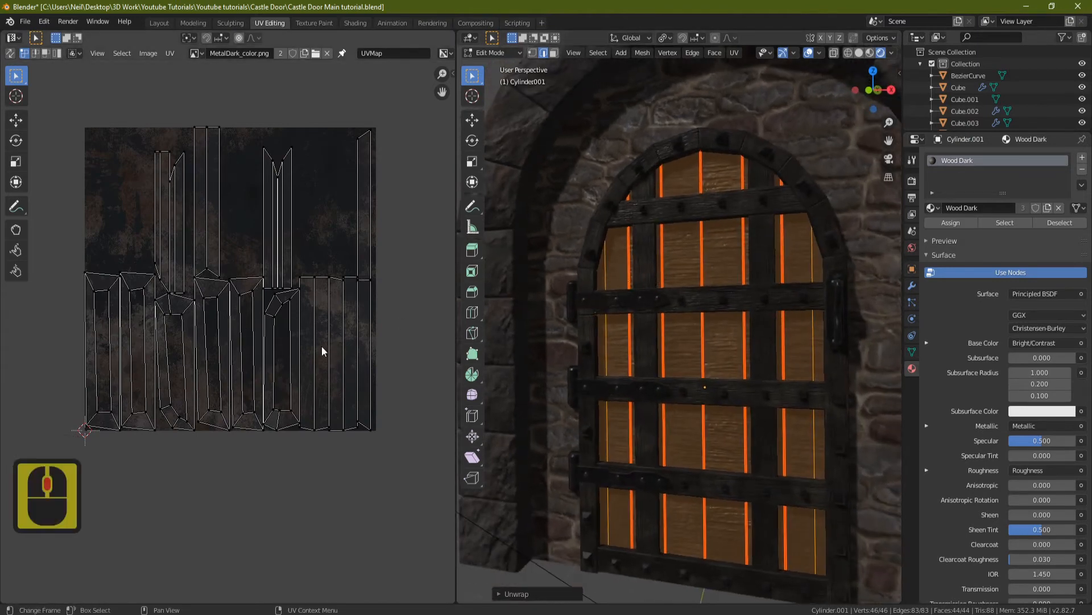
key(Tab)
Step: Hide the bracing planks, the metal studs, the wooden frame, the hinge mounts with their bolts, and the stone wall around the door
click(650, 218)
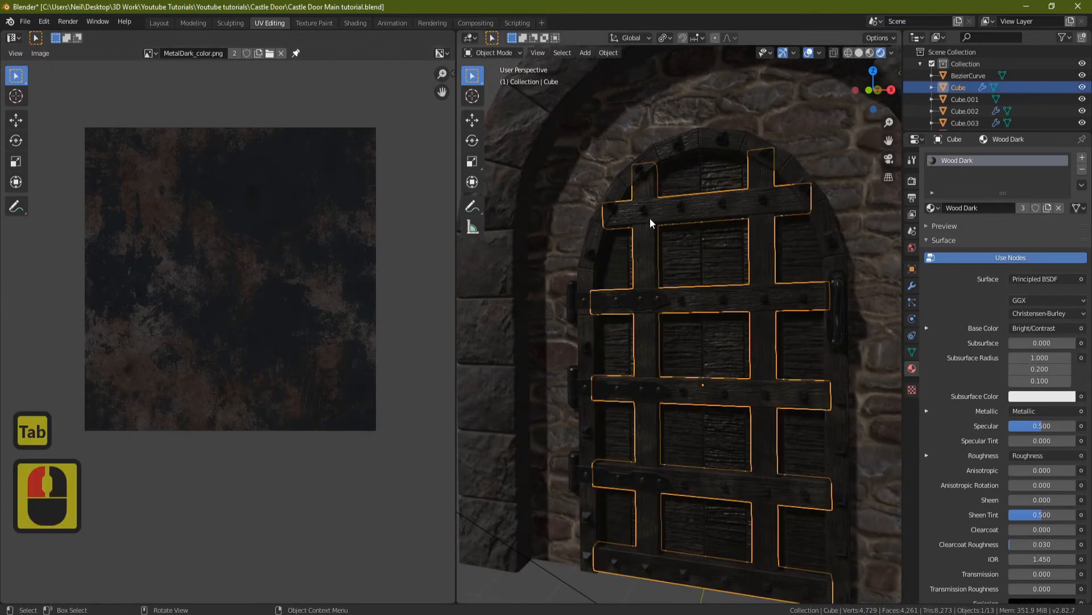
key(h)
click(643, 171)
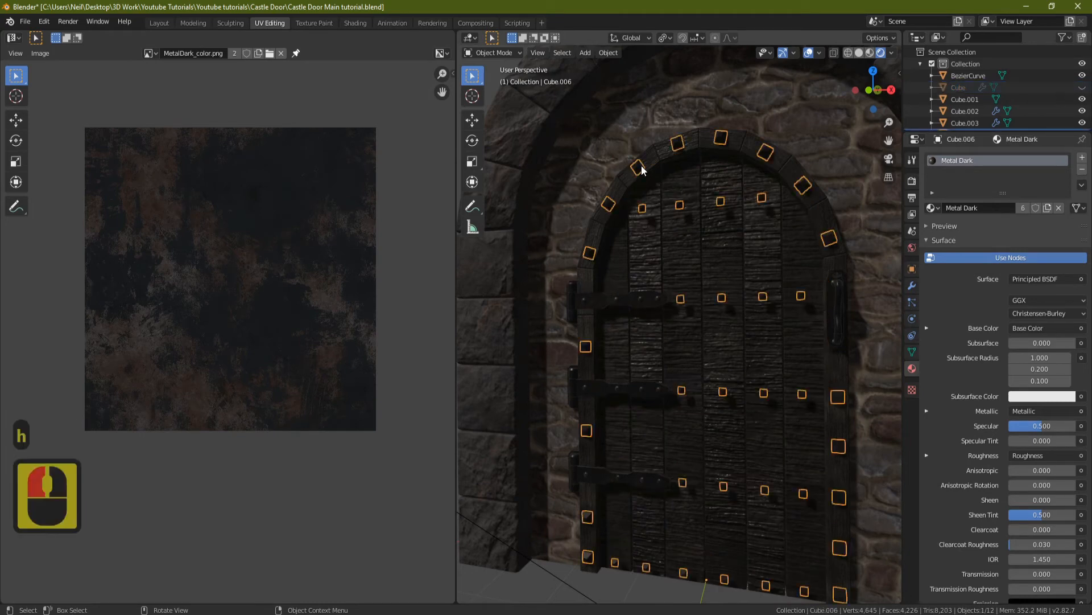
key(h)
click(637, 170)
key(h)
click(645, 298)
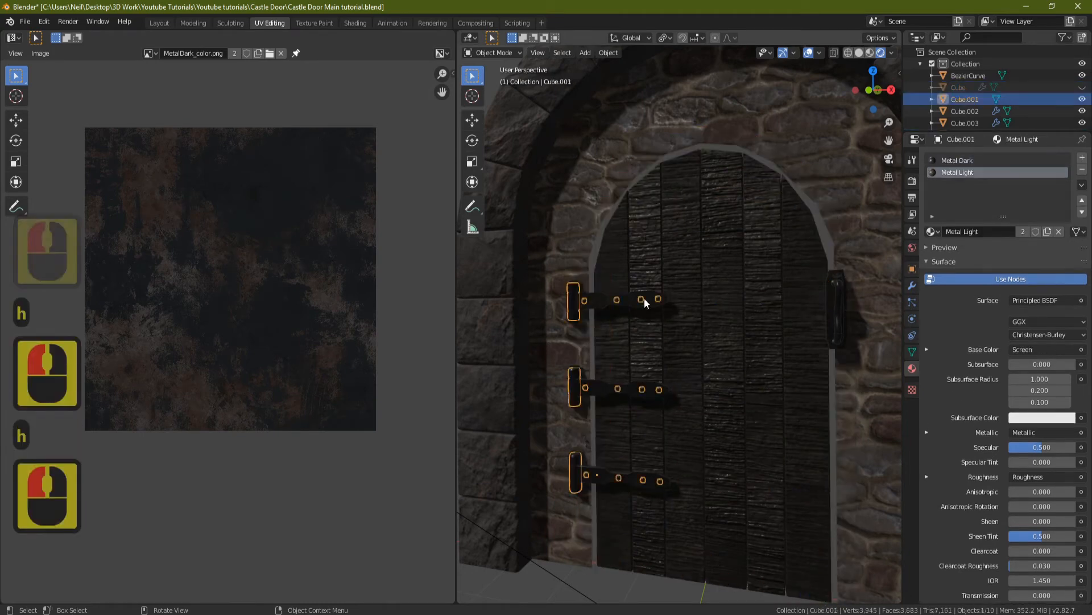
key(h)
click(606, 162)
key(h)
Step: Remove the Bevel modifier from the door panel
middle_drag(636, 285, 842, 336)
click(697, 262)
middle_drag(603, 248, 671, 239)
click(910, 286)
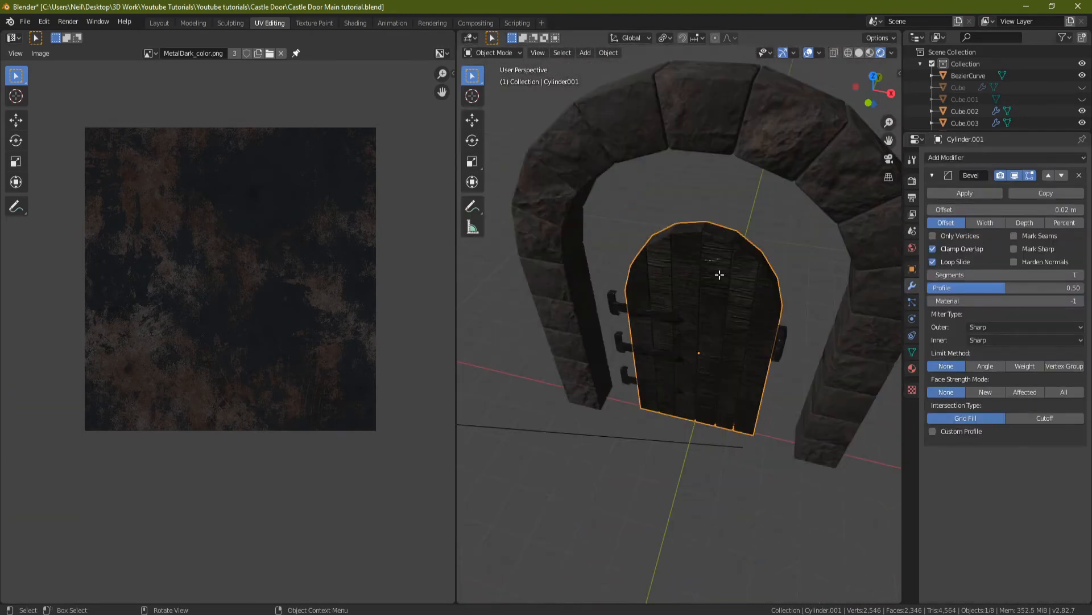
mouse_move(714, 275)
middle_down()
mouse_move(734, 283)
mouse_move(732, 273)
middle_up()
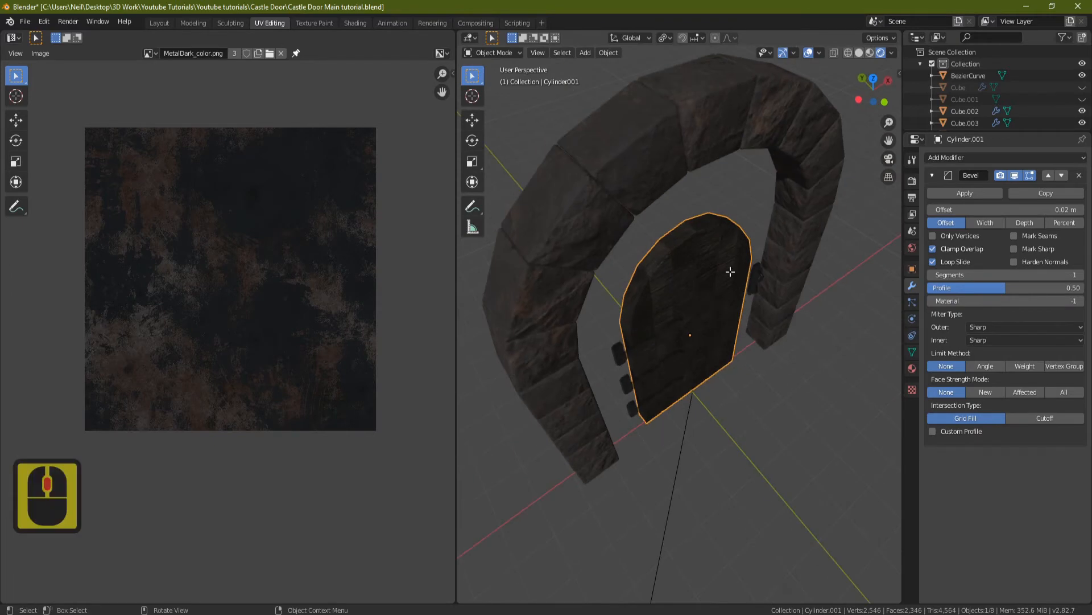
scroll(639, 246, up, 3)
mouse_move(639, 247)
middle_down()
mouse_move(718, 213)
mouse_move(544, 220)
mouse_move(607, 207)
mouse_move(631, 250)
mouse_move(625, 241)
middle_up()
scroll(561, 209, up, 2)
middle_drag(625, 241, 620, 236)
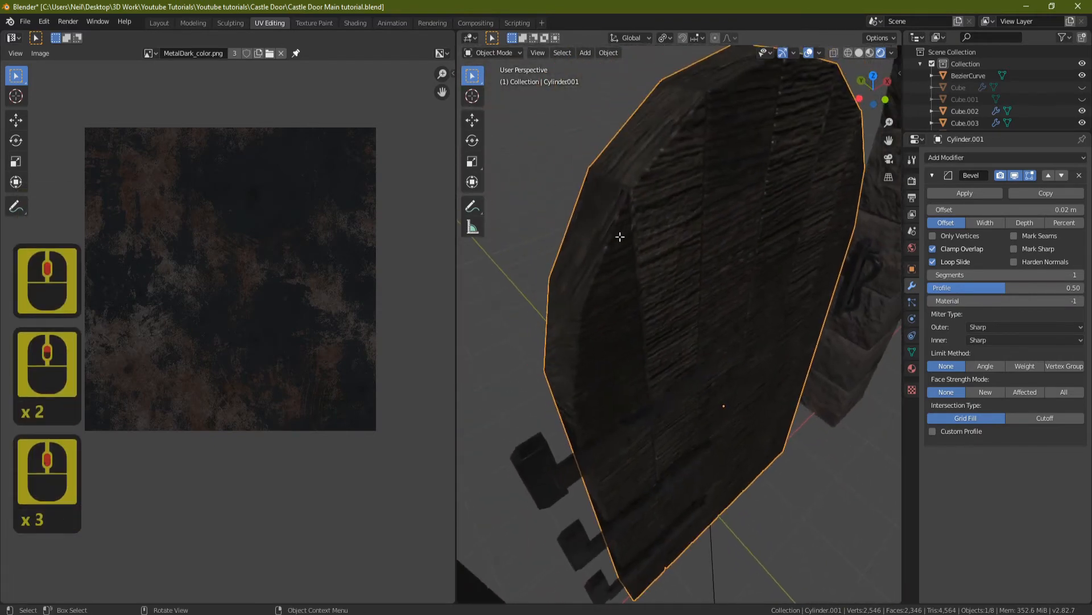
key(Tab)
middle_drag(607, 273, 751, 247)
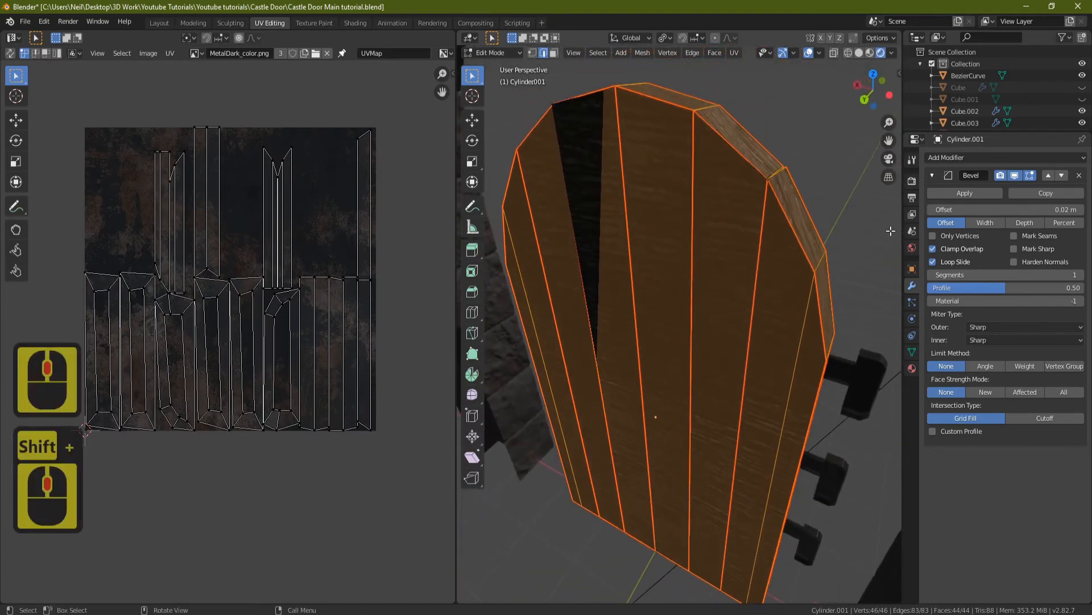
click(1079, 175)
Step: Select all the back faces of the door panel's planks and delete them
middle_drag(740, 194, 658, 238)
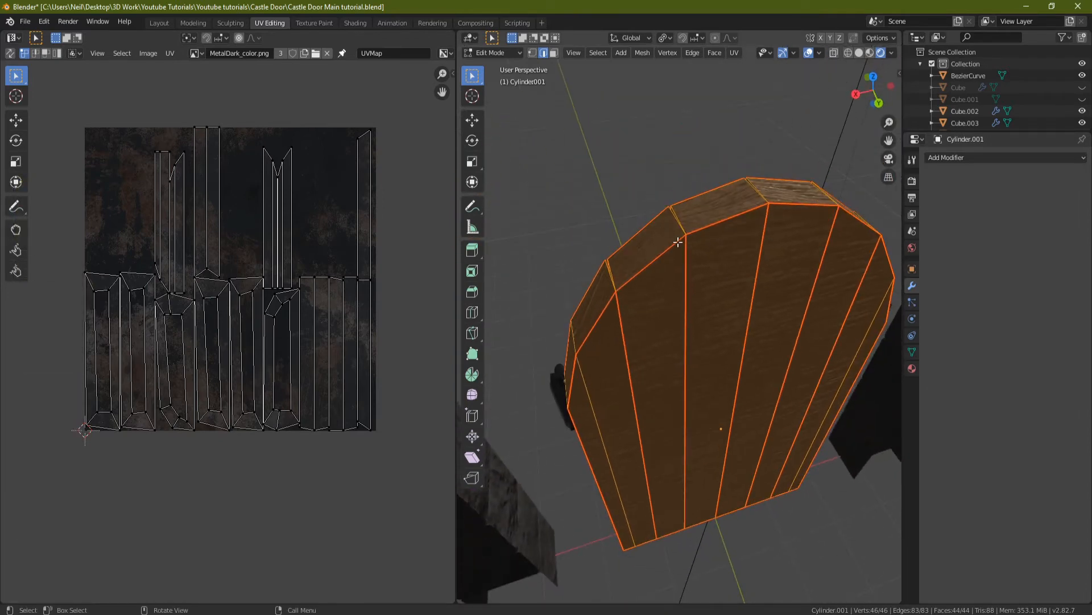
middle_drag(678, 242, 694, 305)
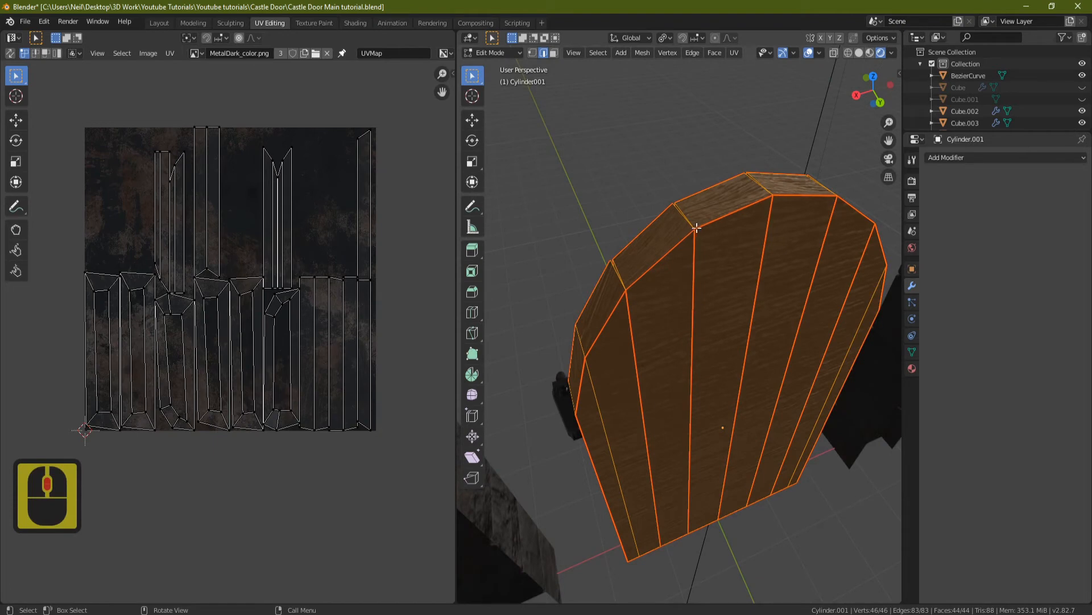
click(648, 268)
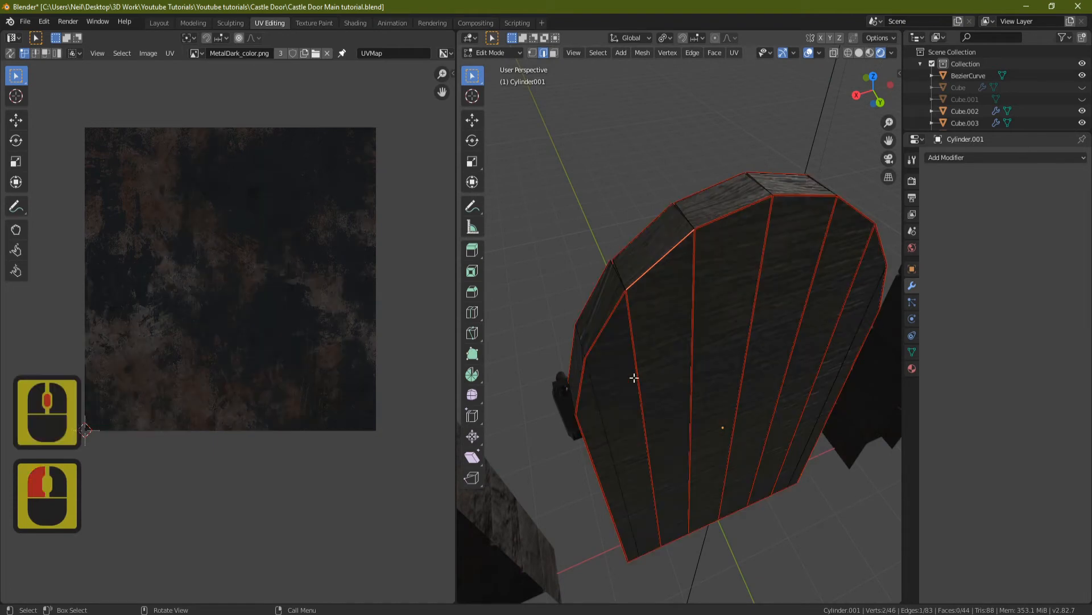
click(554, 53)
click(598, 410)
shift+click(635, 367)
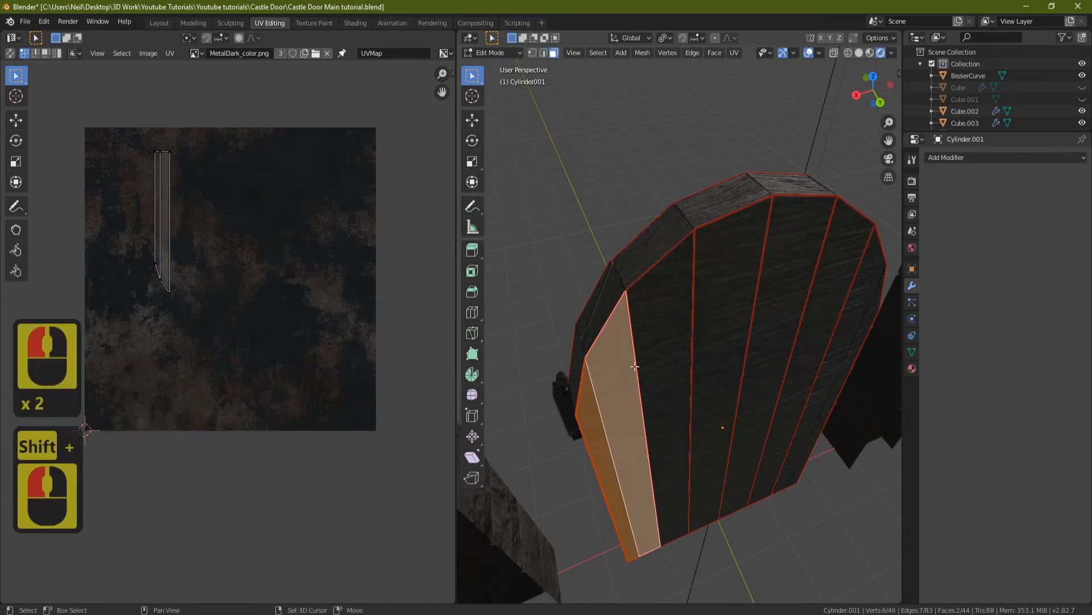
shift+click(658, 335)
shift+click(757, 279)
shift+click(808, 268)
shift+click(854, 272)
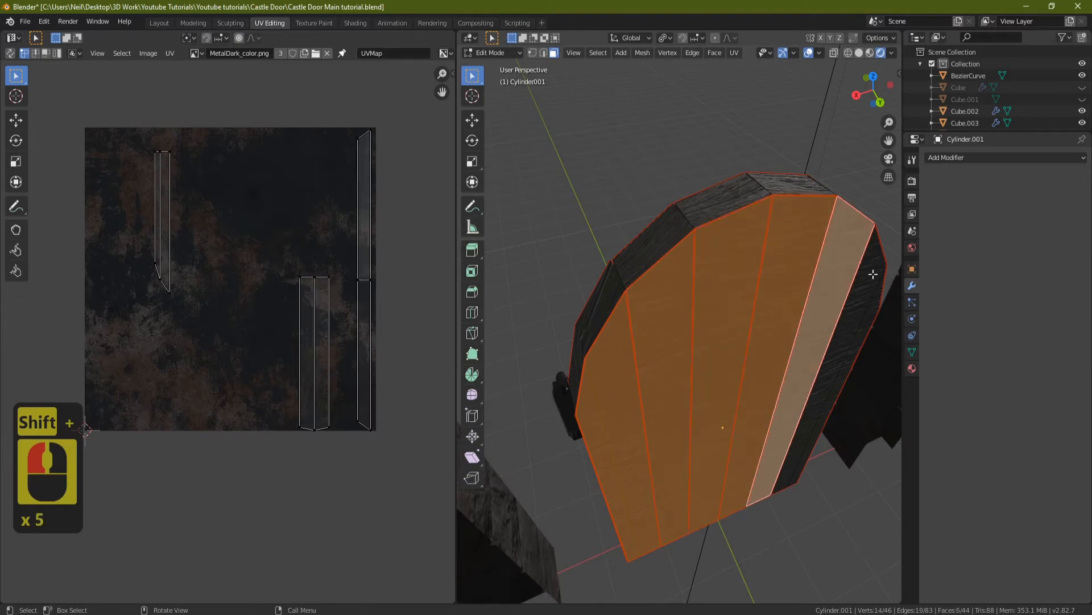
middle_drag(873, 274, 748, 293)
shift+click(778, 297)
shift+click(800, 301)
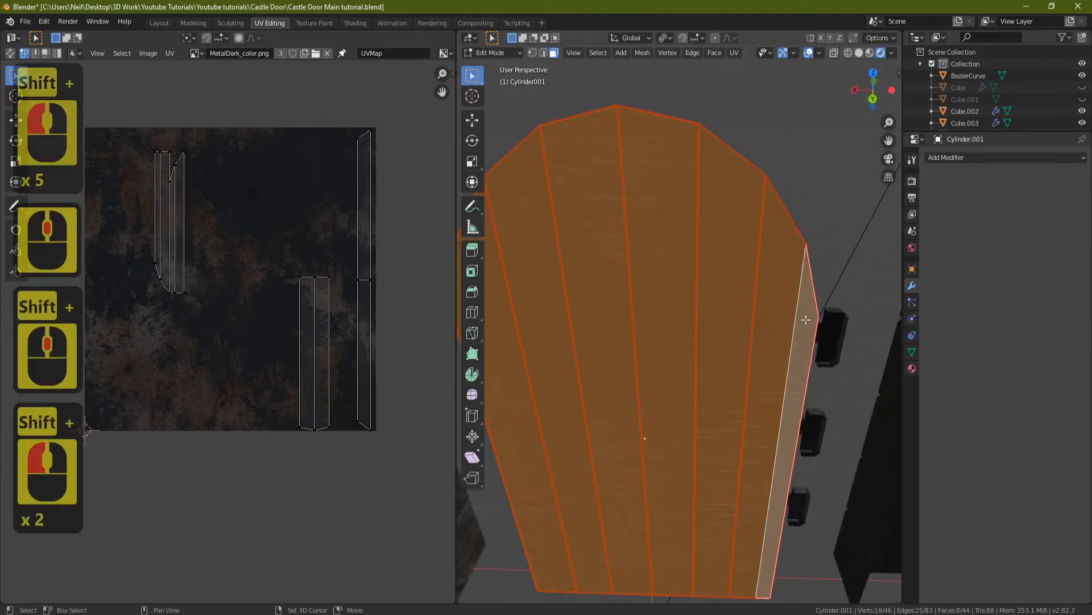
key(Delete)
click(772, 298)
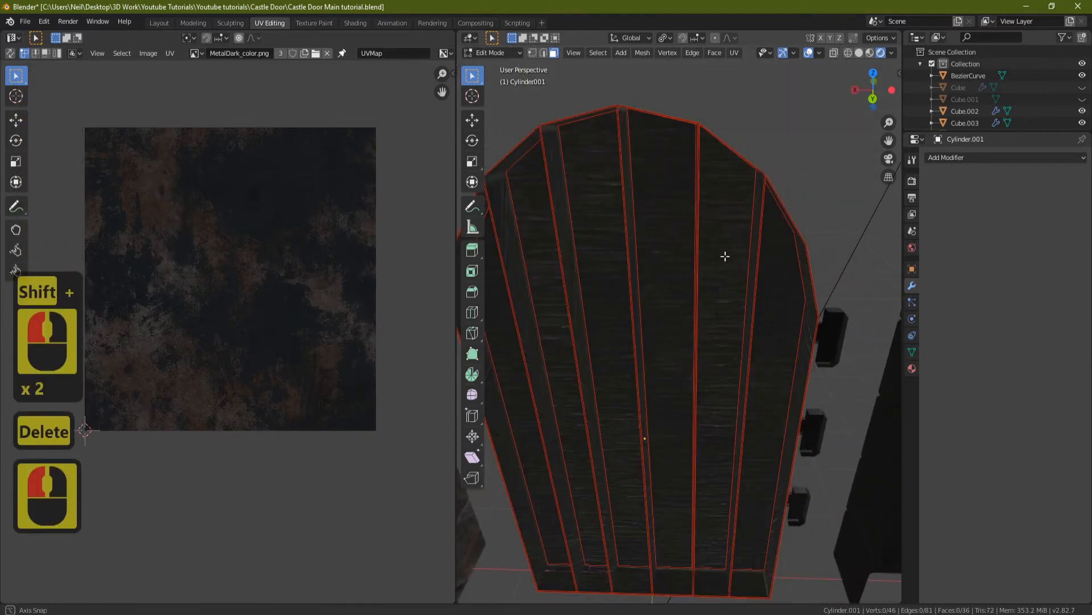
Step: Select every other linked plank of the door panel and split them from the neighbouring planks
middle_drag(725, 256, 710, 290)
middle_drag(719, 209, 649, 166)
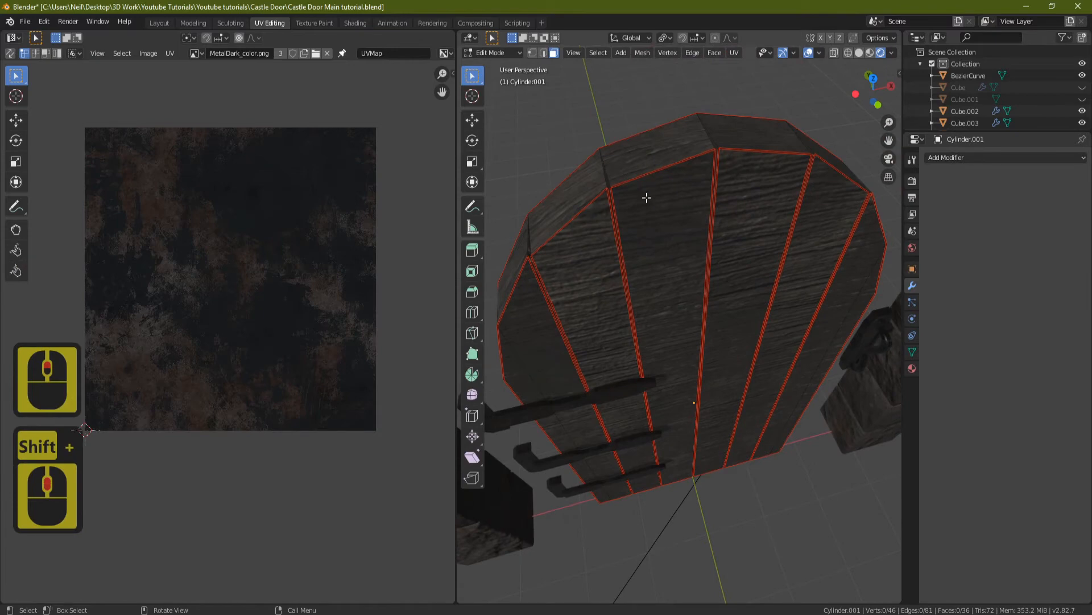
key(l)
key(l)
middle_drag(642, 171, 630, 151)
key(l)
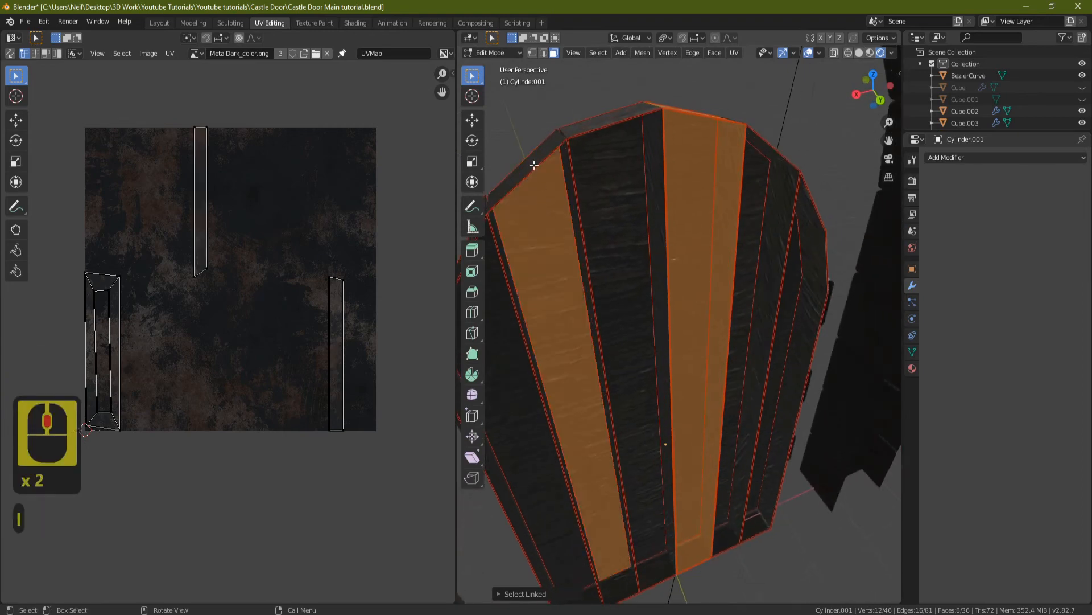
middle_drag(540, 203, 564, 303)
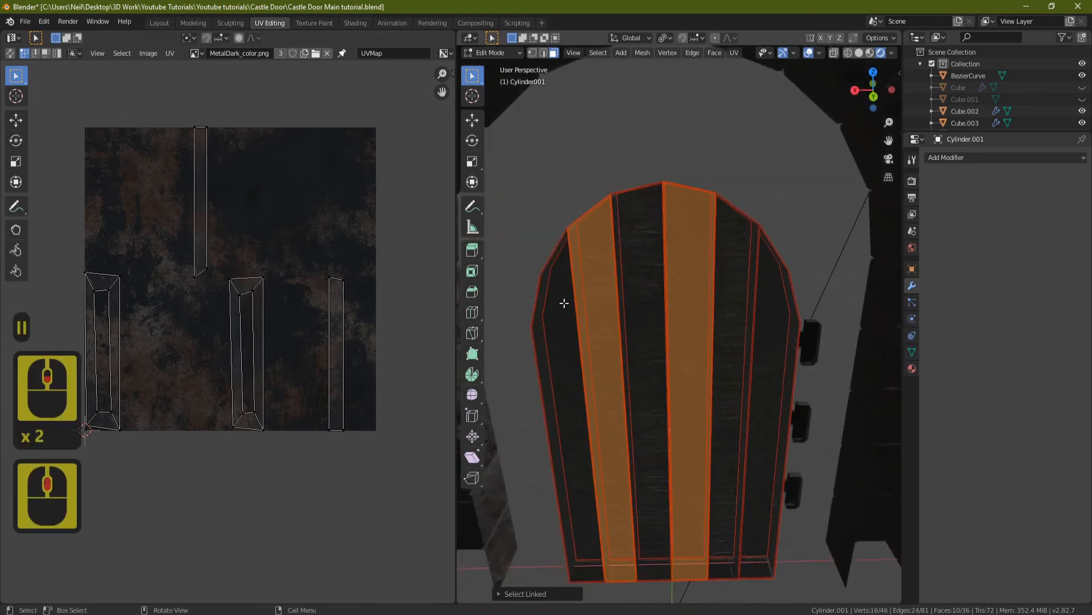
key(l)
key(l)
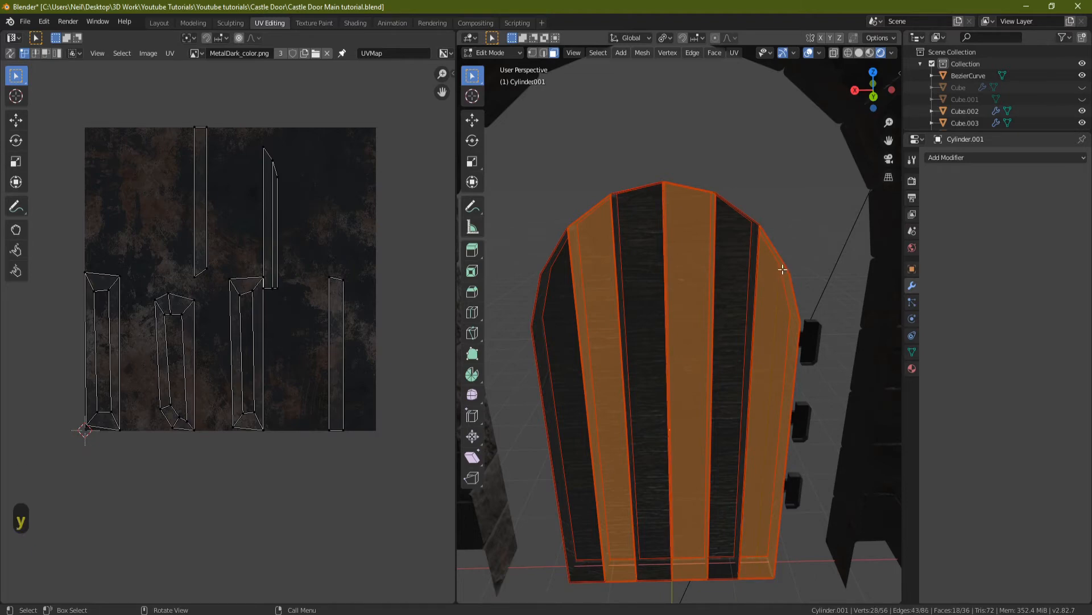
key(g)
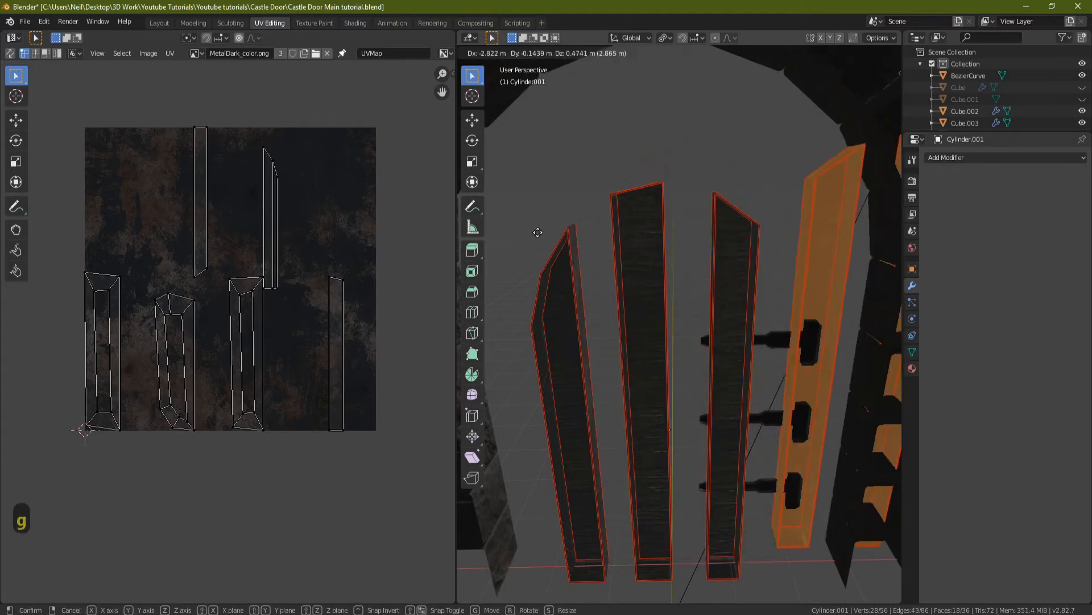
right_click(808, 258)
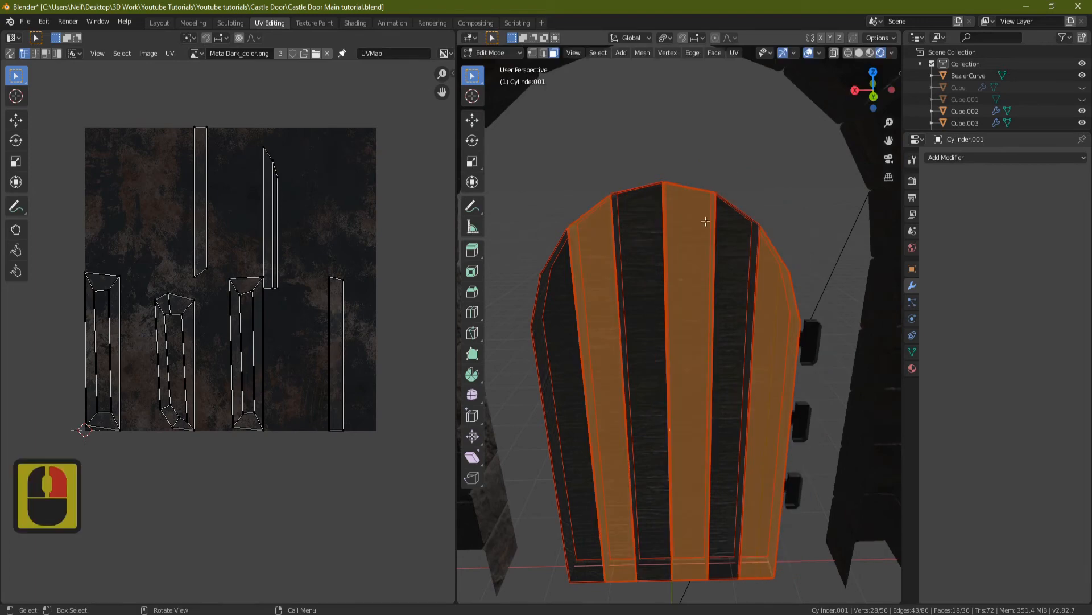
Step: Hide the split planks and delete the bottom end faces of the three planks still showing
middle_drag(704, 219, 671, 279)
key(h)
mouse_move(671, 279)
shift+middle_down()
mouse_move(689, 254)
mouse_move(683, 297)
shift+middle_up()
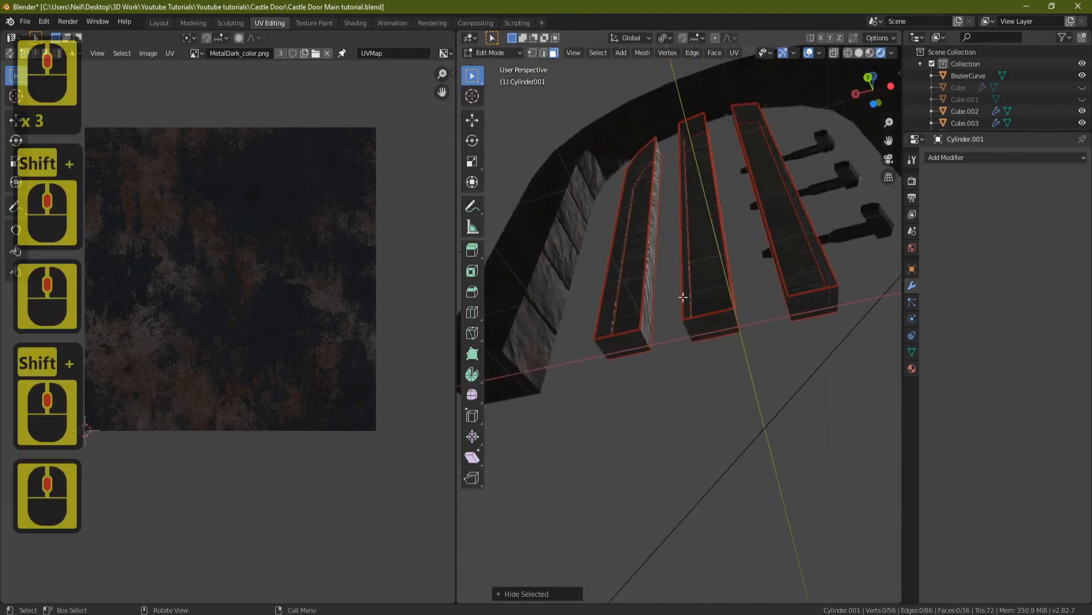
click(619, 347)
shift+click(708, 327)
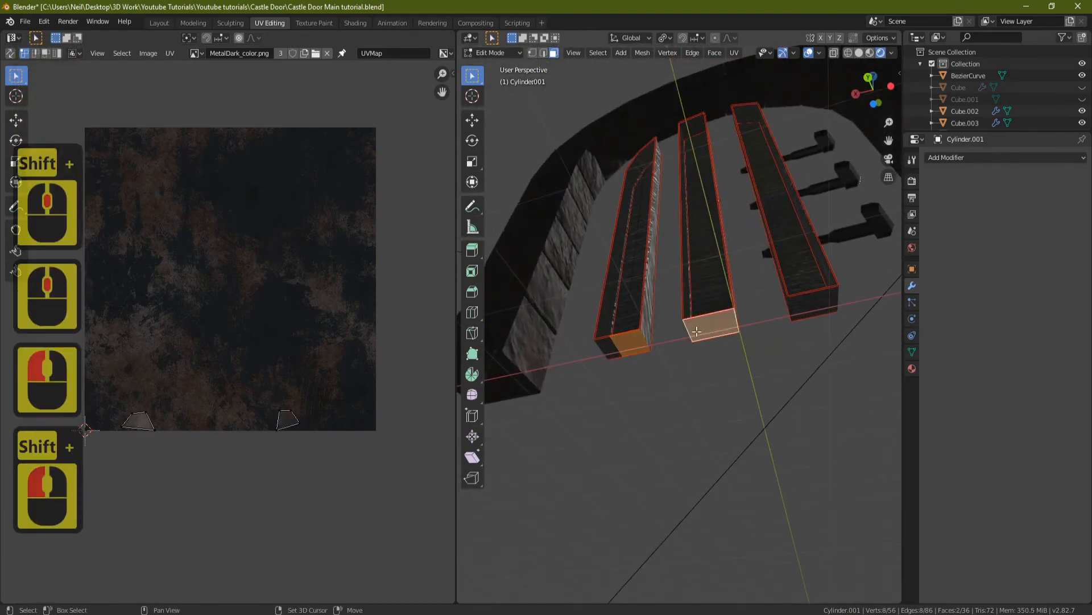
shift+click(614, 348)
shift+click(821, 303)
key(Delete)
key(End)
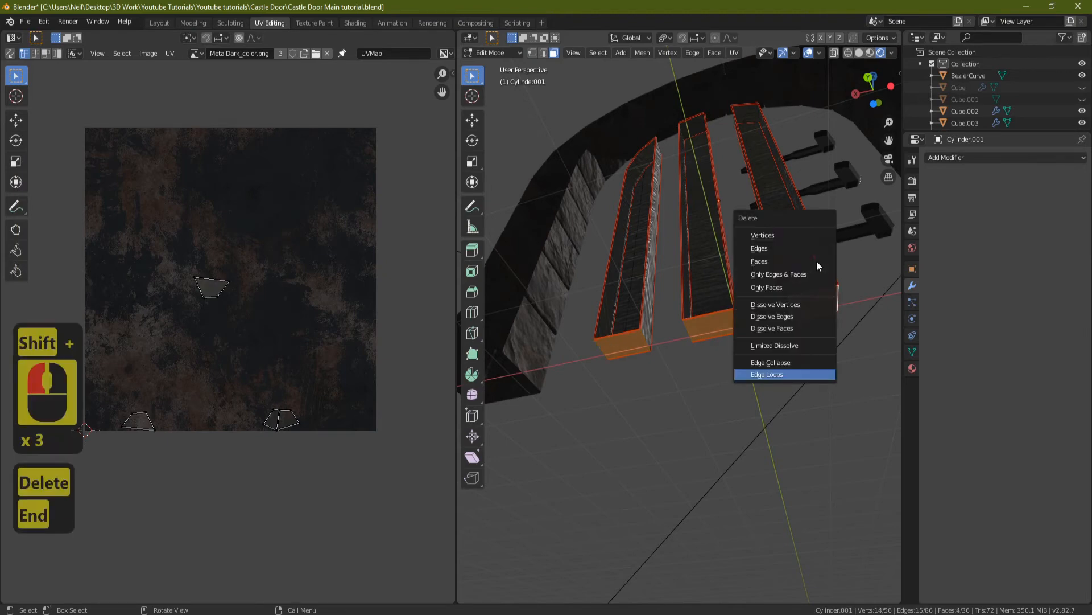
click(789, 260)
middle_drag(777, 252, 719, 288)
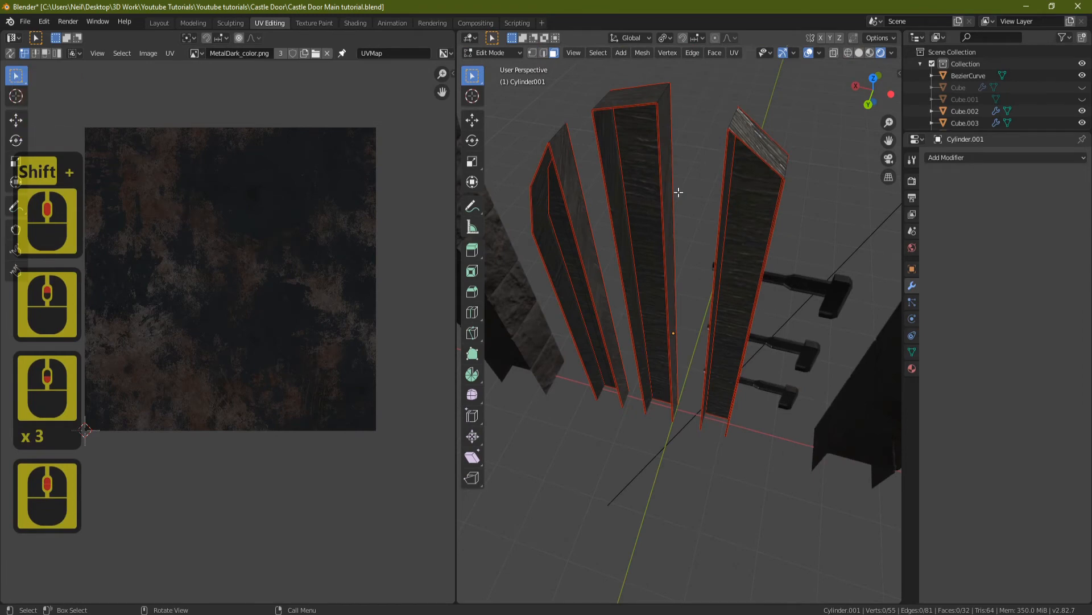
Step: Reveal the hidden planks and delete their bottom end faces too
key(alt+h)
middle_drag(648, 283, 665, 237)
scroll(665, 237, down, 3)
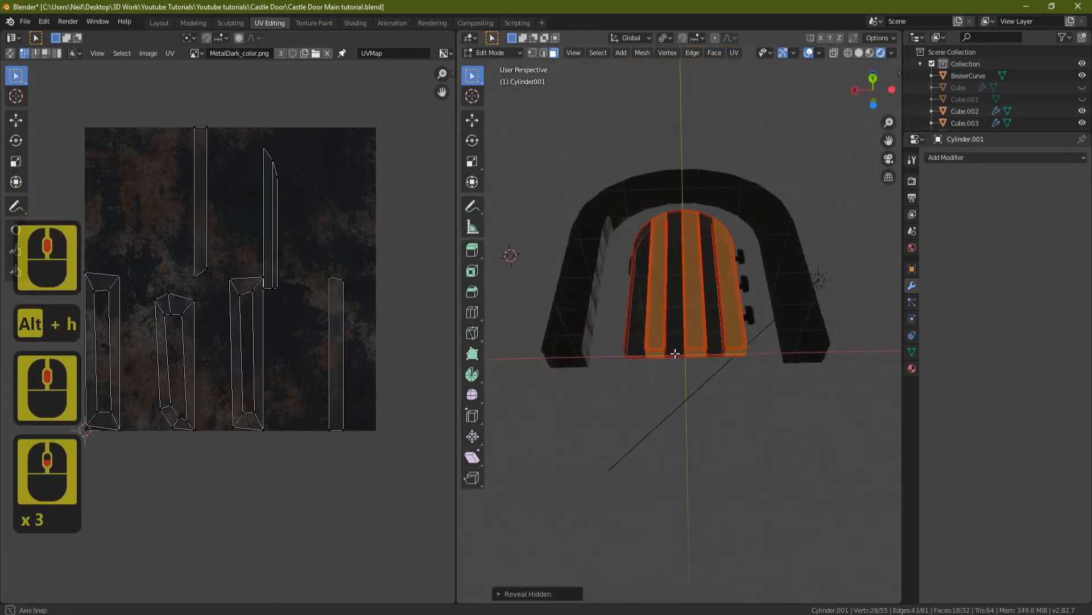
middle_drag(665, 318, 661, 345)
click(655, 346)
shift+click(698, 346)
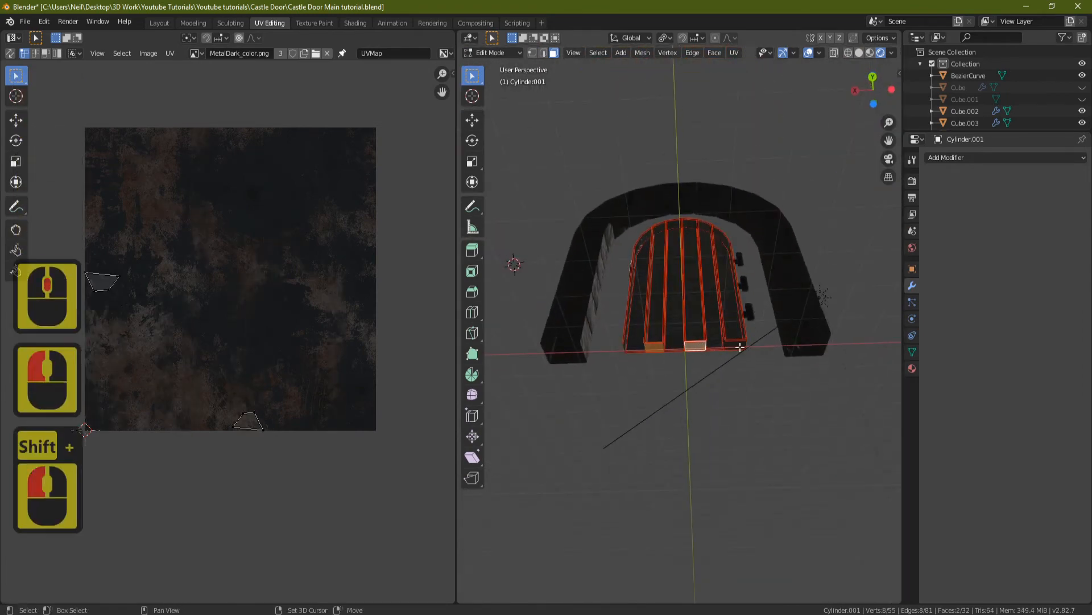
shift+click(735, 345)
key(Delete)
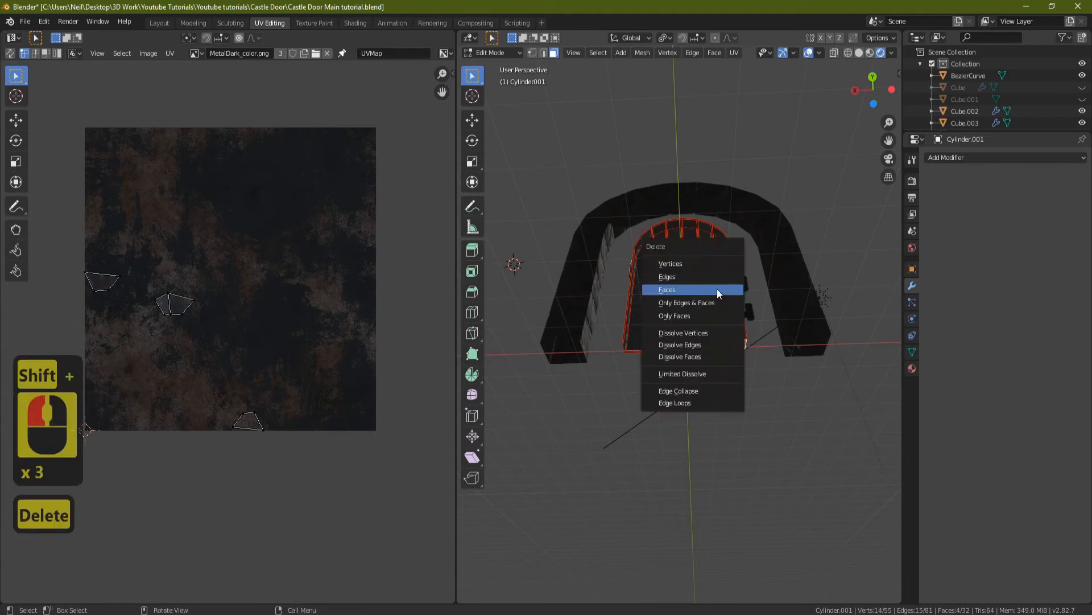
click(699, 288)
middle_drag(723, 236, 808, 247)
scroll(590, 240, up, 3)
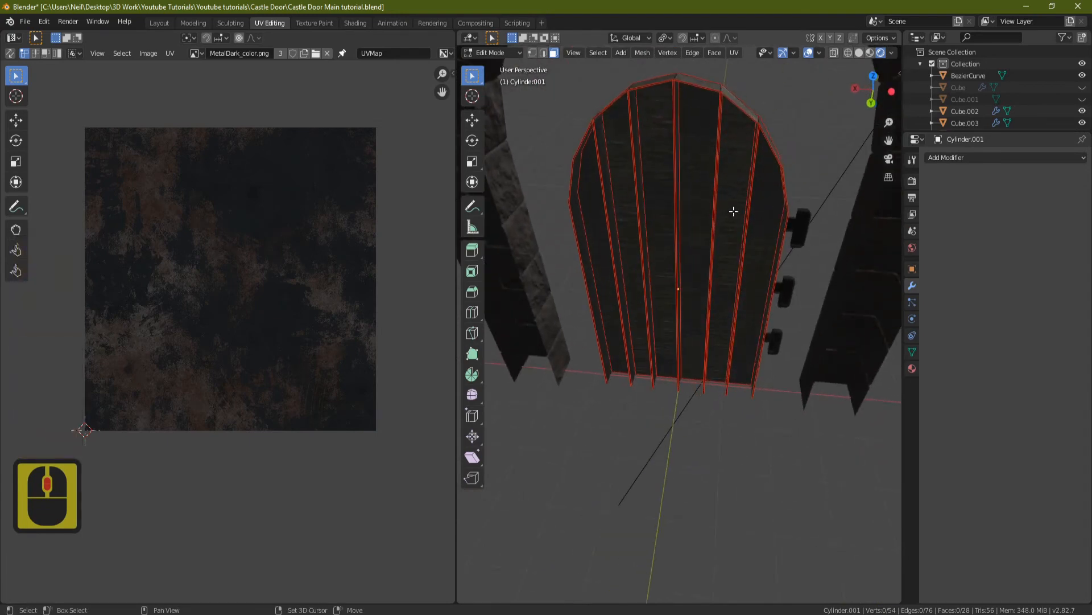
Step: Unwrap all the remaining faces of the door panel again
shift+middle_drag(733, 211, 743, 221)
key(a)
middle_drag(660, 228, 684, 226)
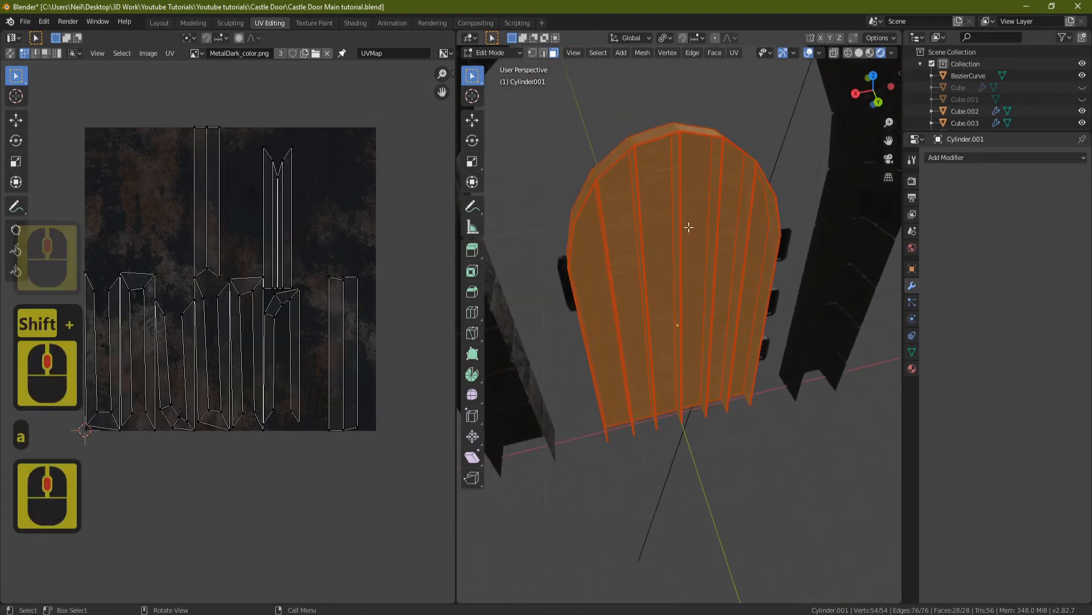
key(u)
click(683, 226)
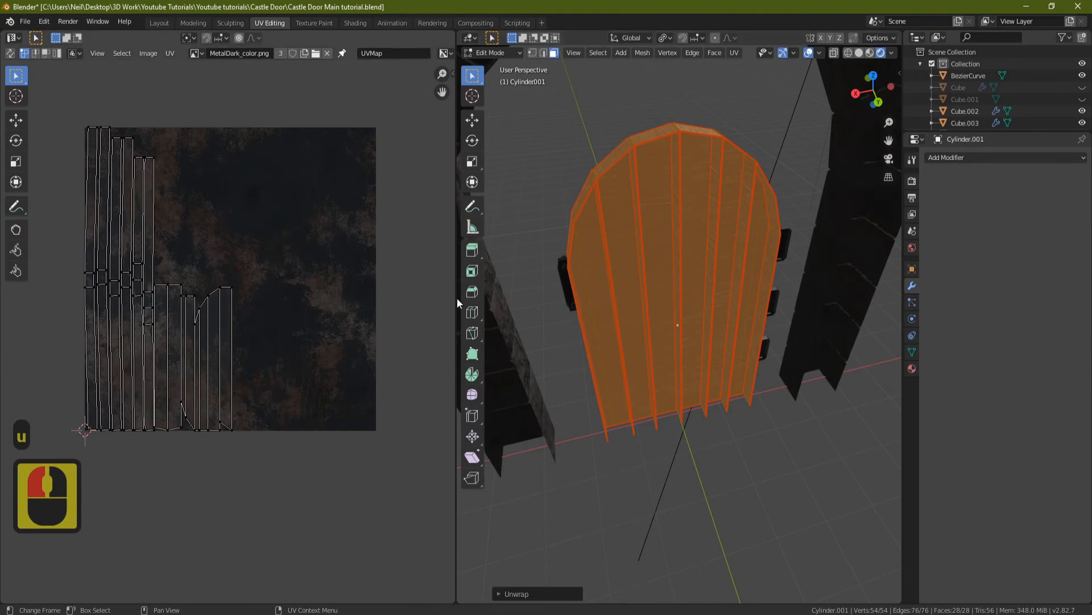
middle_drag(501, 297, 803, 247)
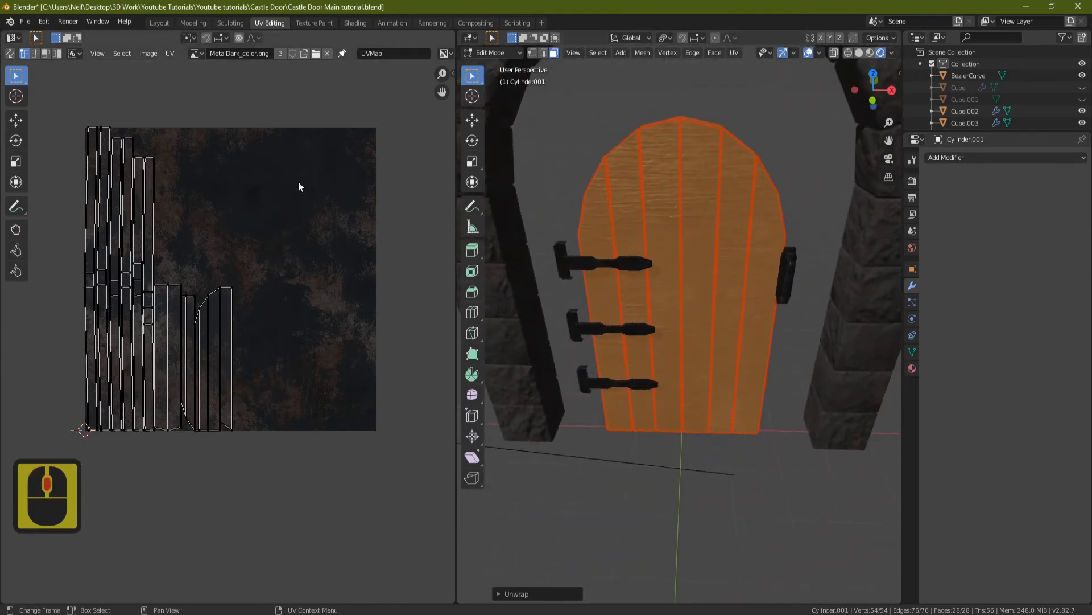
Step: Rotate all of the door panel's UV islands by 90 degrees so the wood grain runs along the planks
key(a)
text(r)
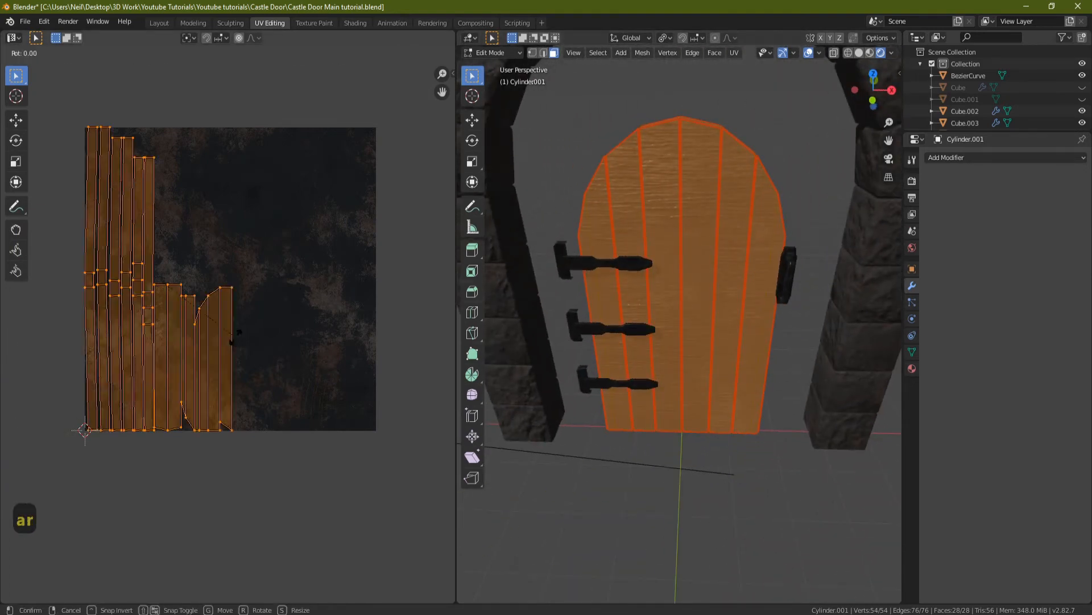
text(90)
key(Return)
key(Tab)
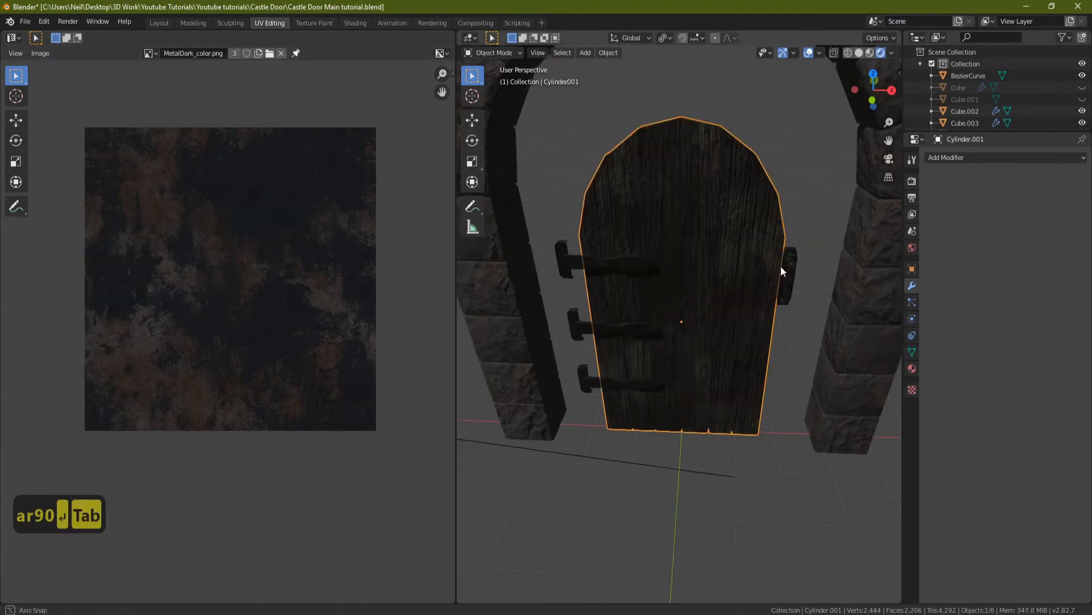
Step: Apply all transforms to the door panel and move its origin to the centre of its geometry
middle_drag(781, 266, 728, 273)
scroll(742, 245, up, 2)
key(ctrl+a)
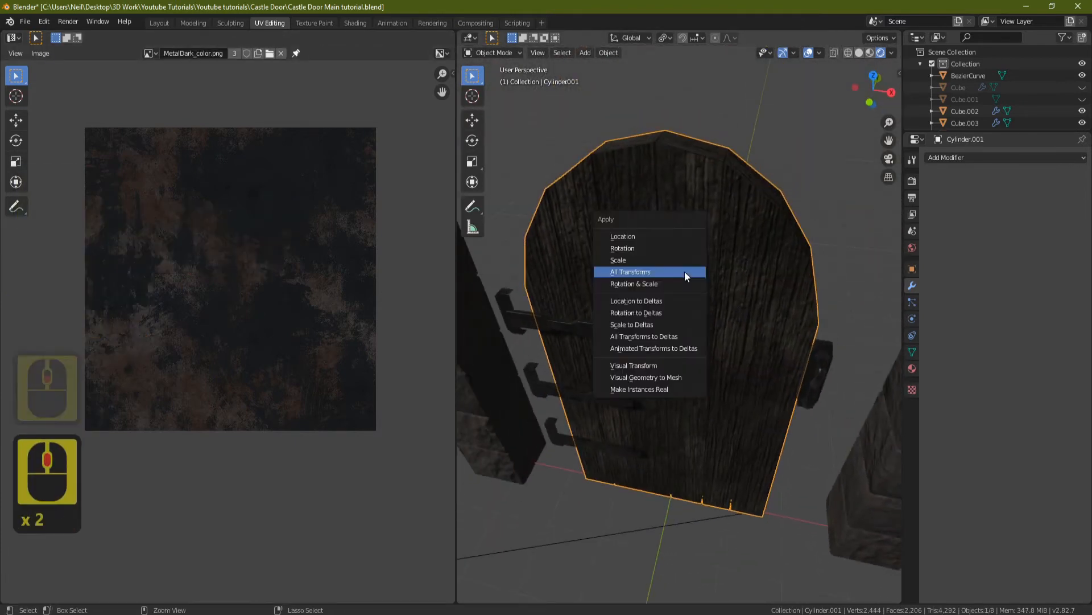
click(685, 272)
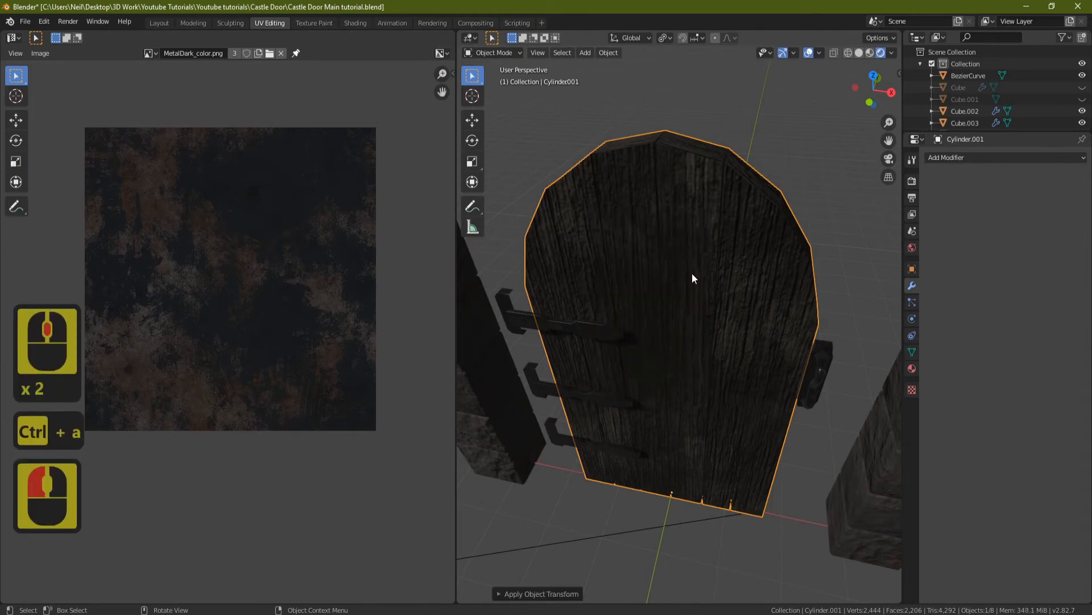
right_click(692, 273)
mouse_move(691, 273)
click(776, 284)
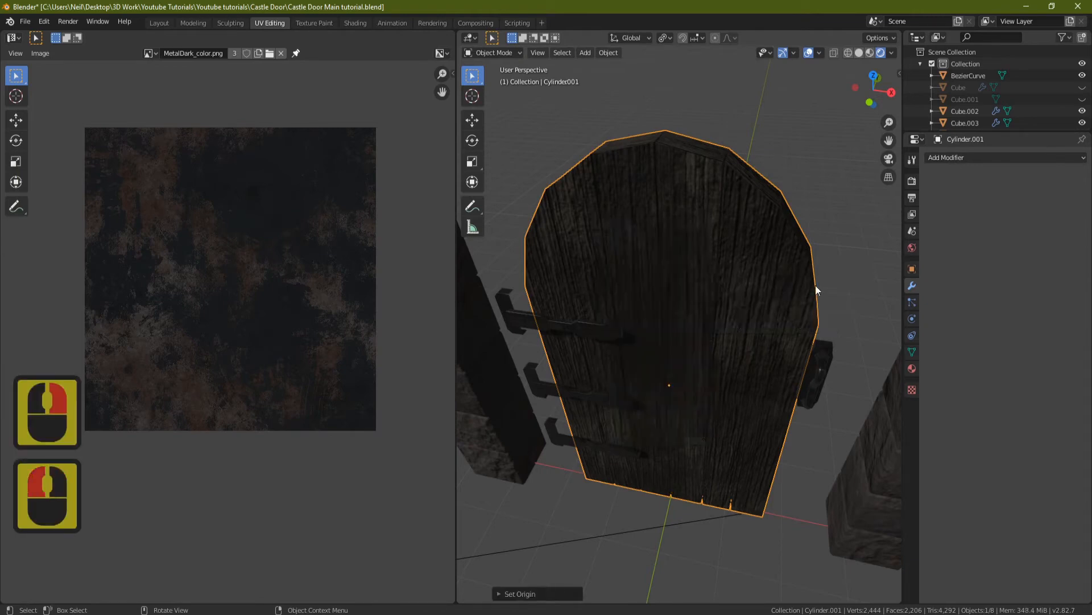
Step: Add a Bevel modifier to the door panel with an offset of 0.02 m
click(986, 157)
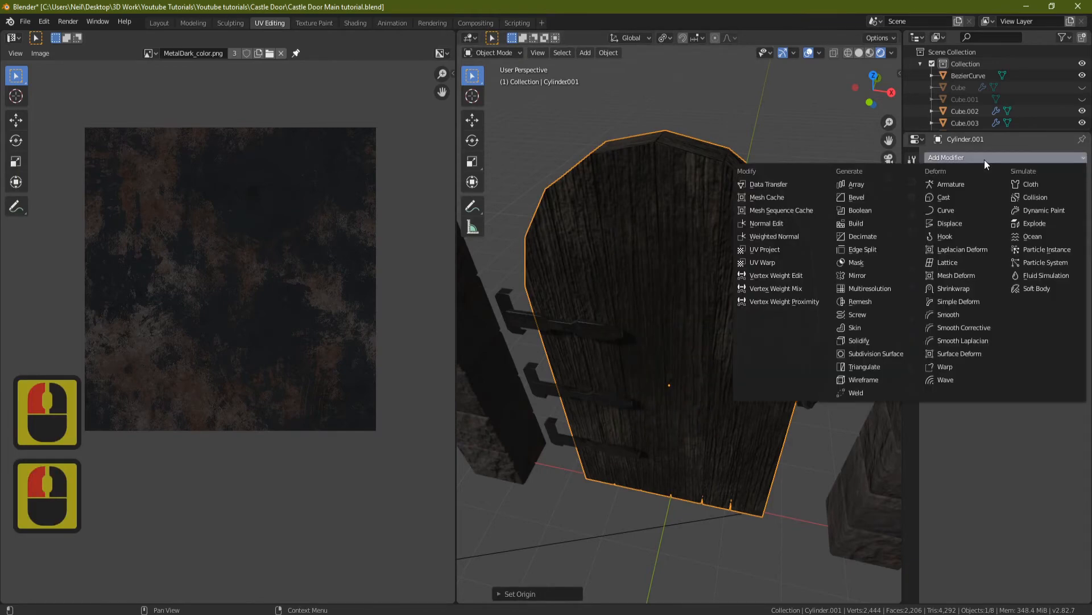
click(862, 197)
middle_drag(886, 241, 845, 212)
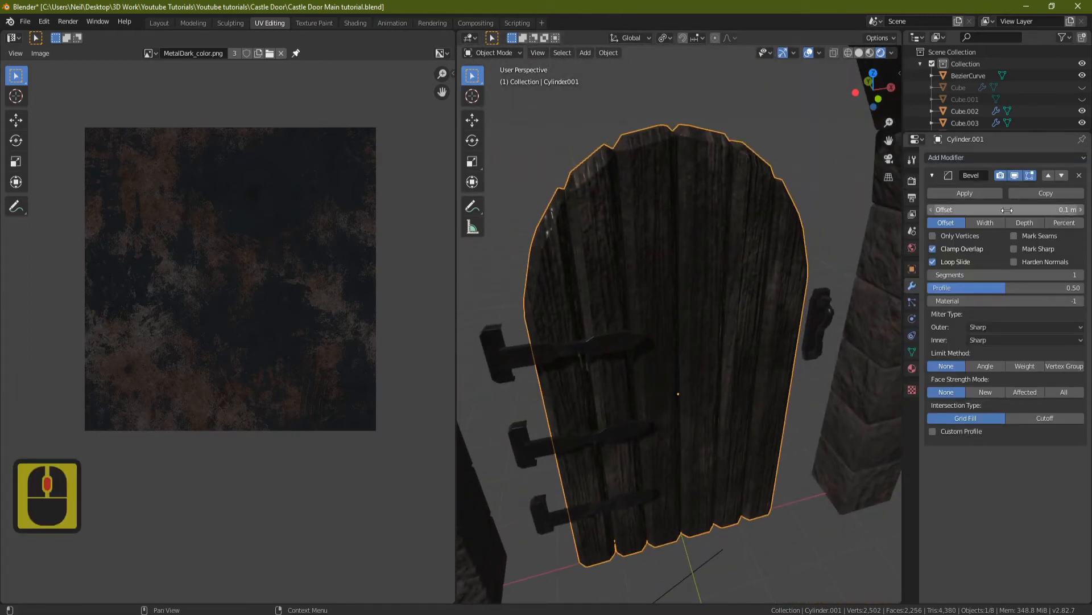
ctrl+scroll(930, 211, down, 6)
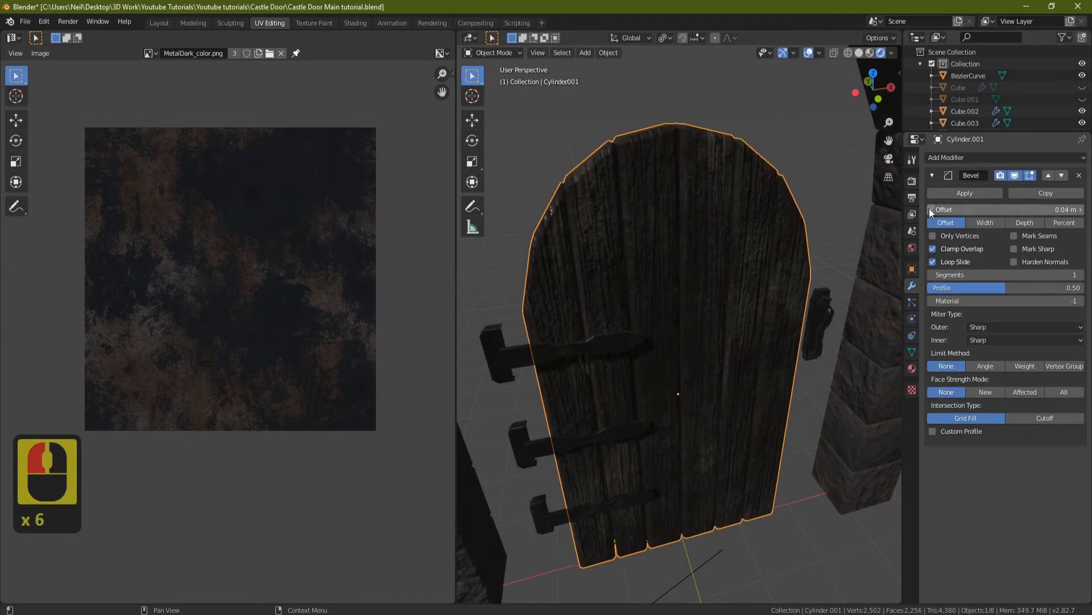
middle_drag(706, 239, 683, 190)
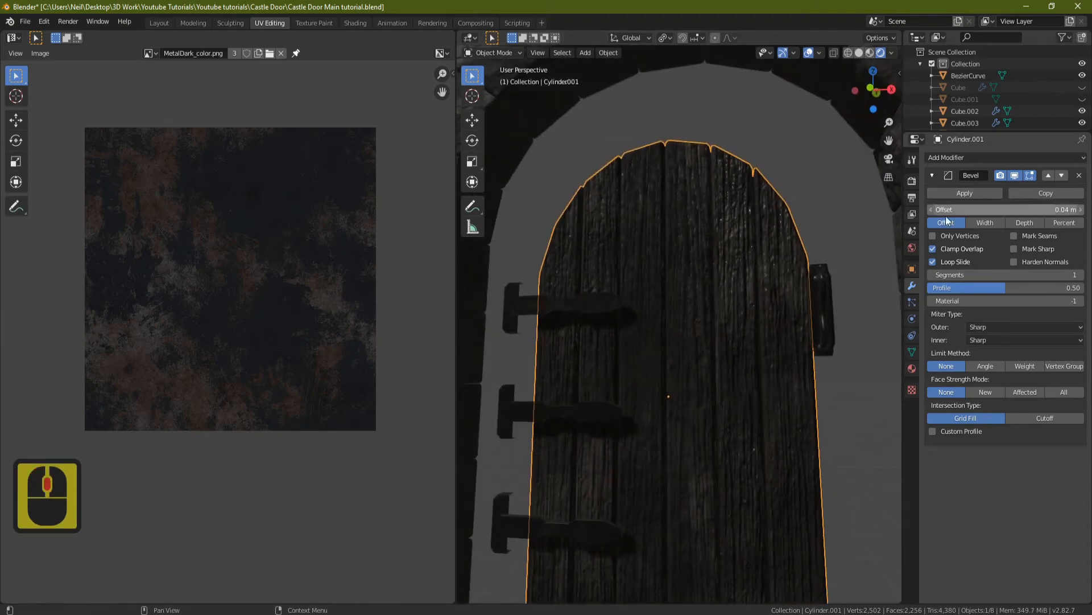
ctrl+scroll(929, 208, down, 2)
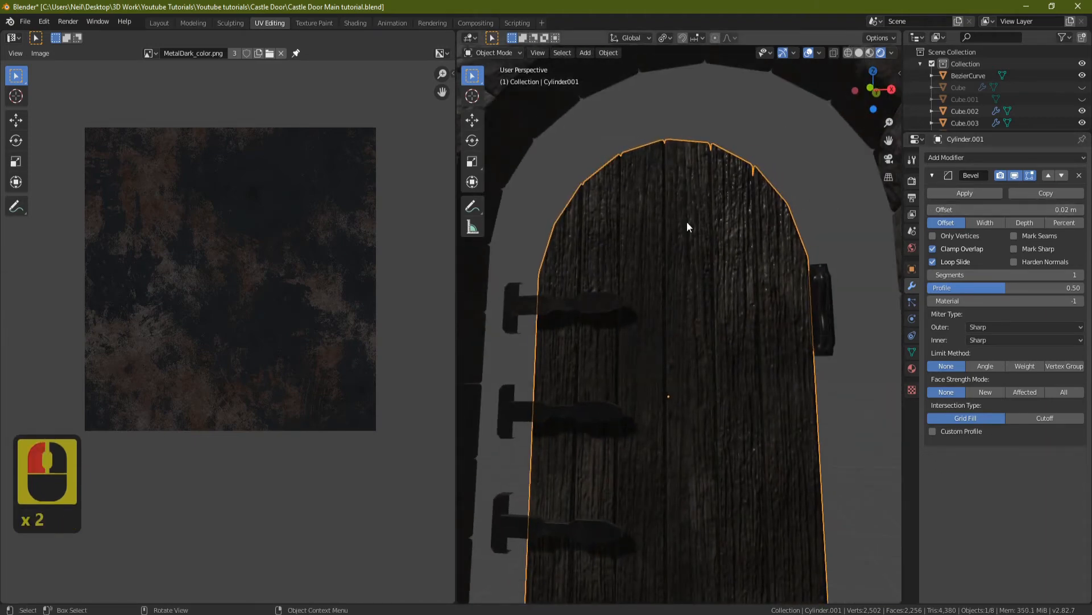
middle_drag(688, 221, 684, 277)
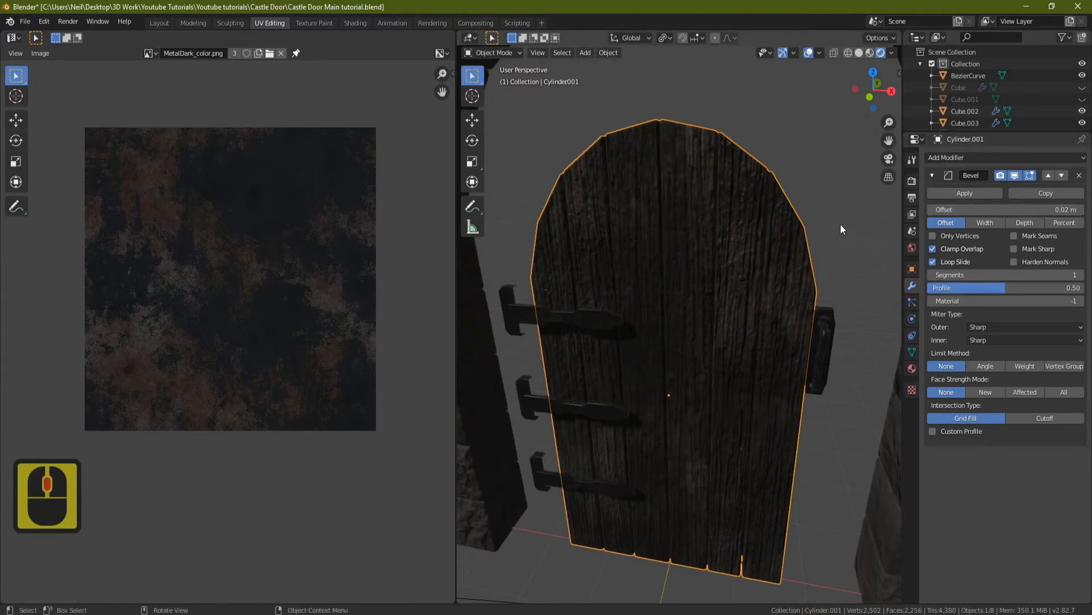
Step: Reveal all hidden objects and check the whole door with its frame, bracing and wall
key(alt+h)
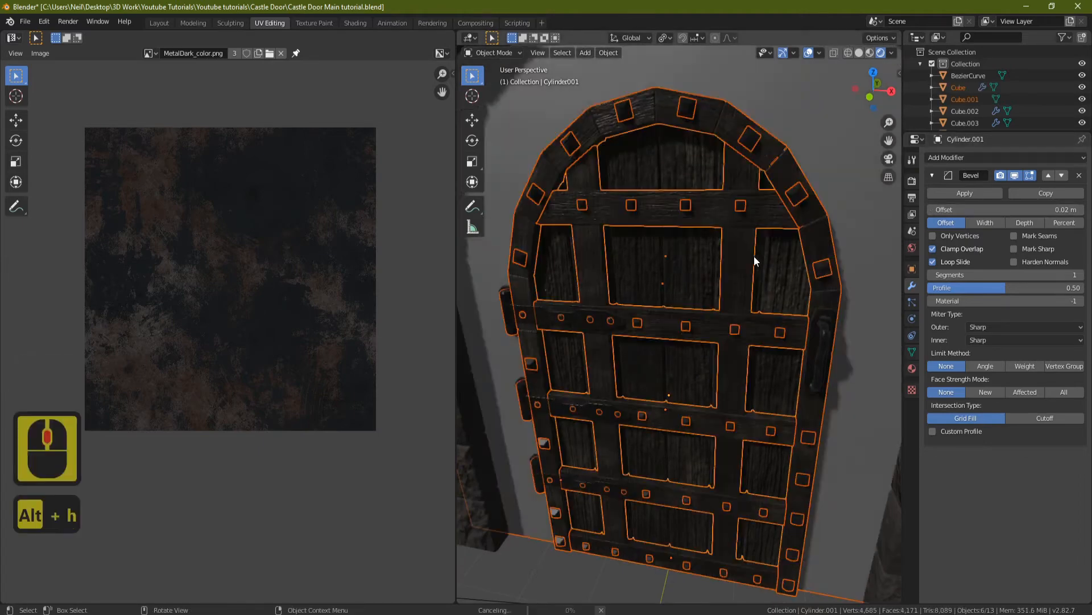
middle_drag(732, 259, 720, 299)
scroll(708, 255, up, 4)
scroll(741, 220, down, 3)
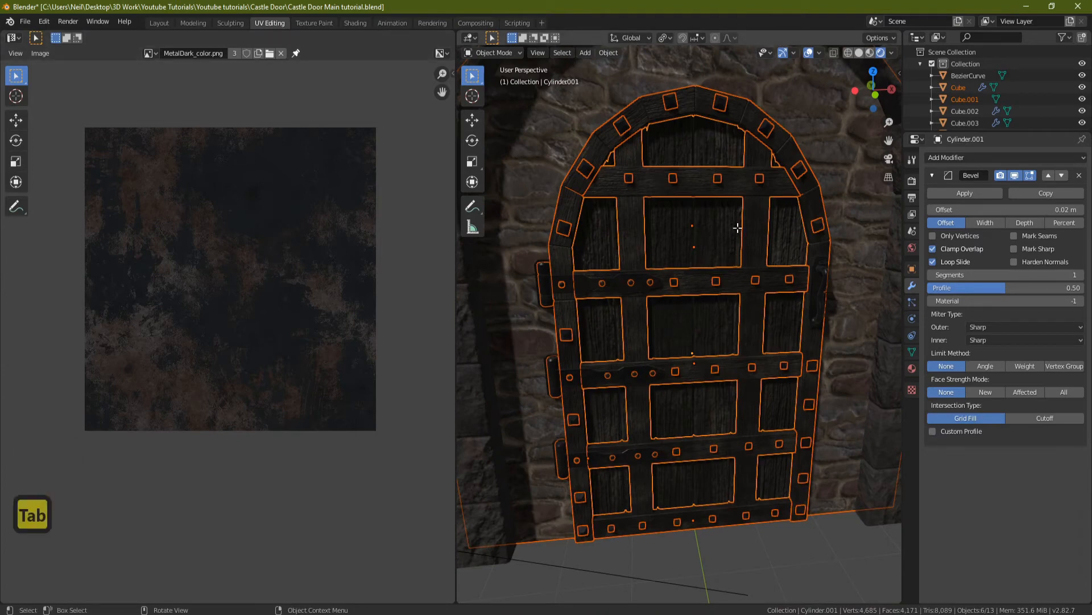
Step: Select only the door panel and scale all its UVs up to roughly twice their size
key(Tab)
key(Tab)
click(715, 244)
key(Tab)
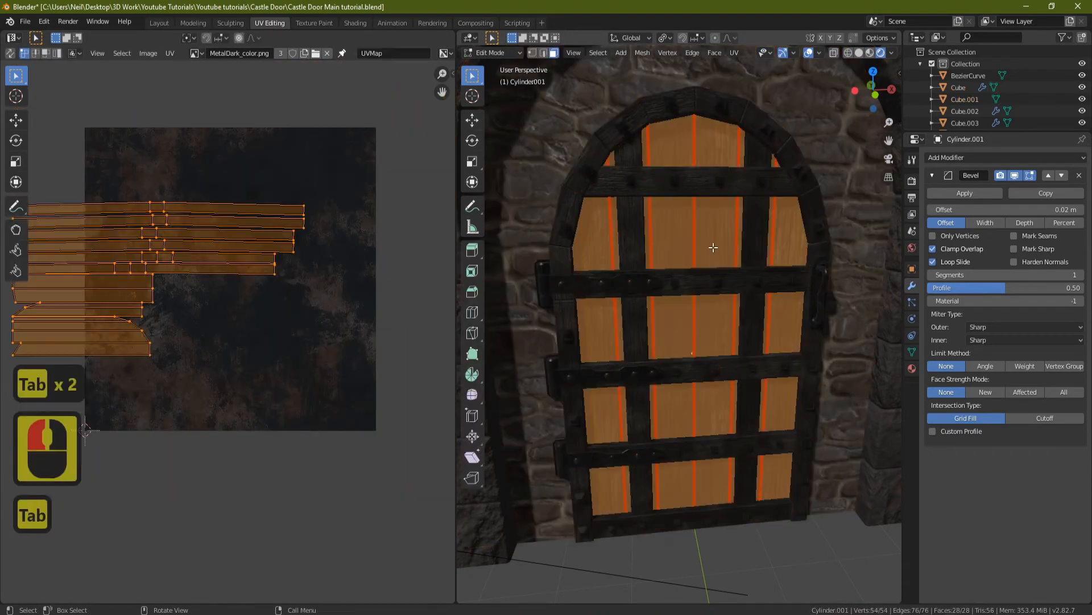
key(s)
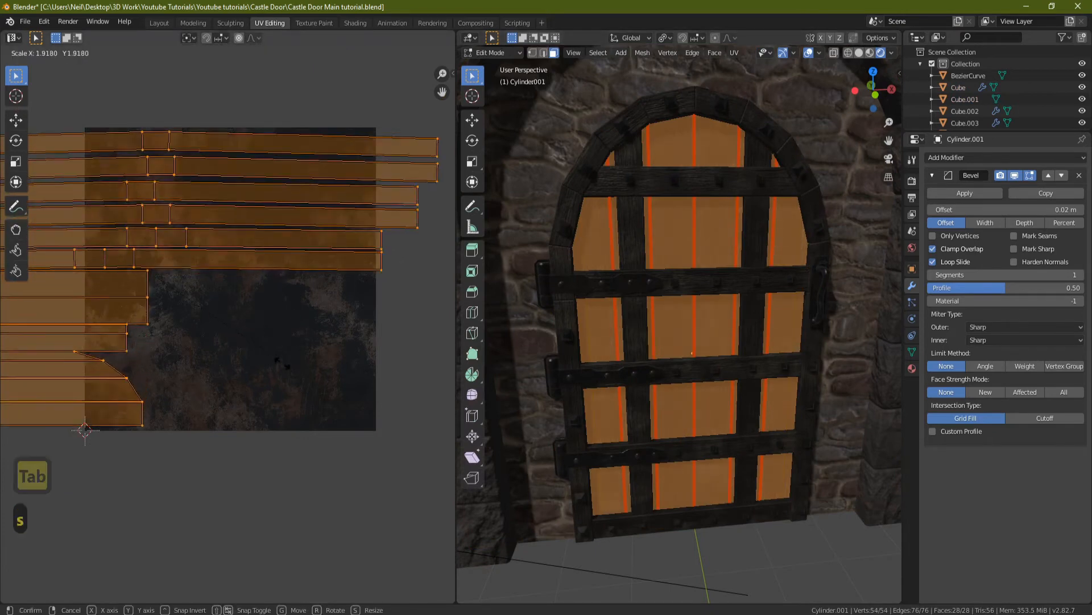
click(298, 373)
key(Tab)
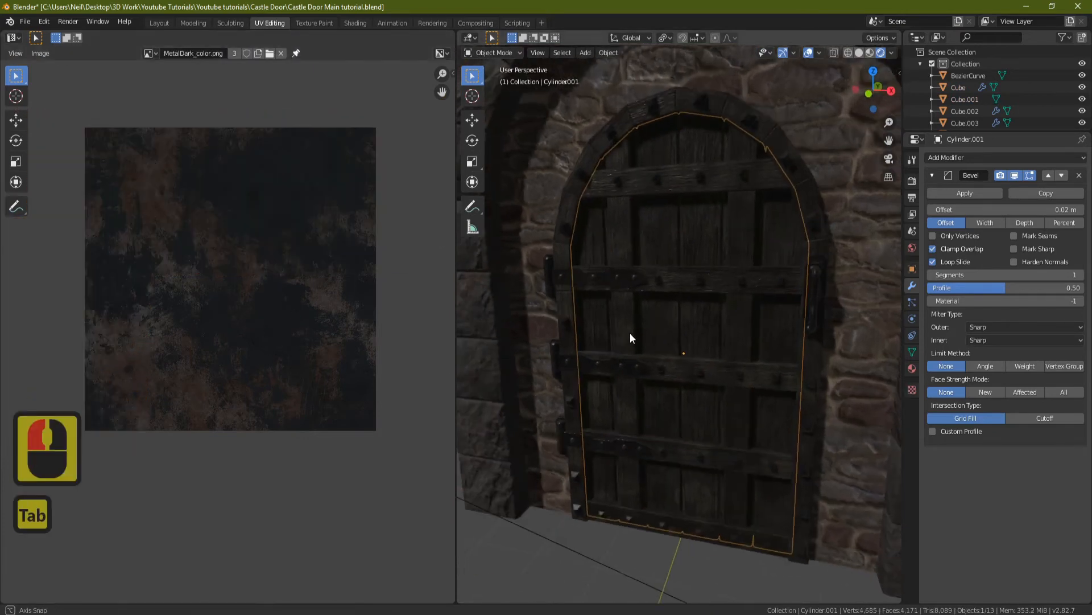
middle_drag(674, 219, 743, 299)
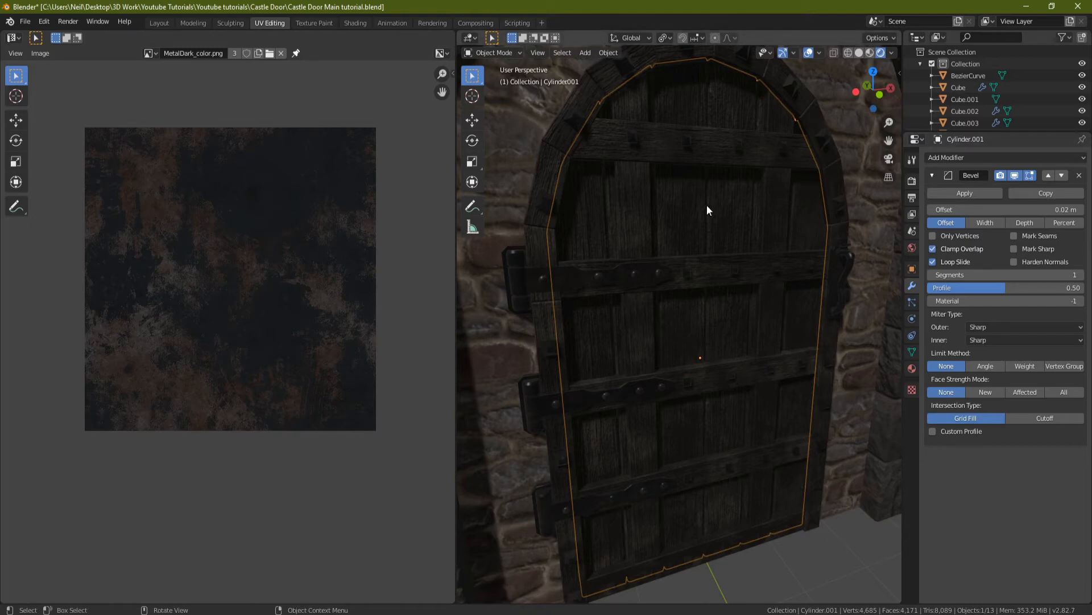
Step: Add a second material slot to the door panel with a new material named Wood Light
click(912, 368)
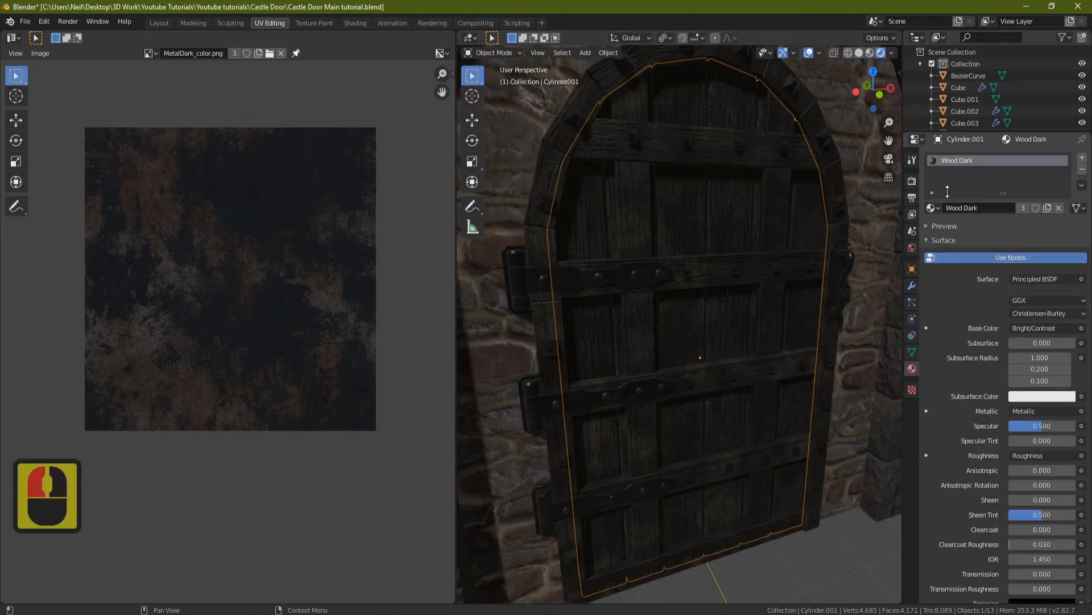
click(1083, 158)
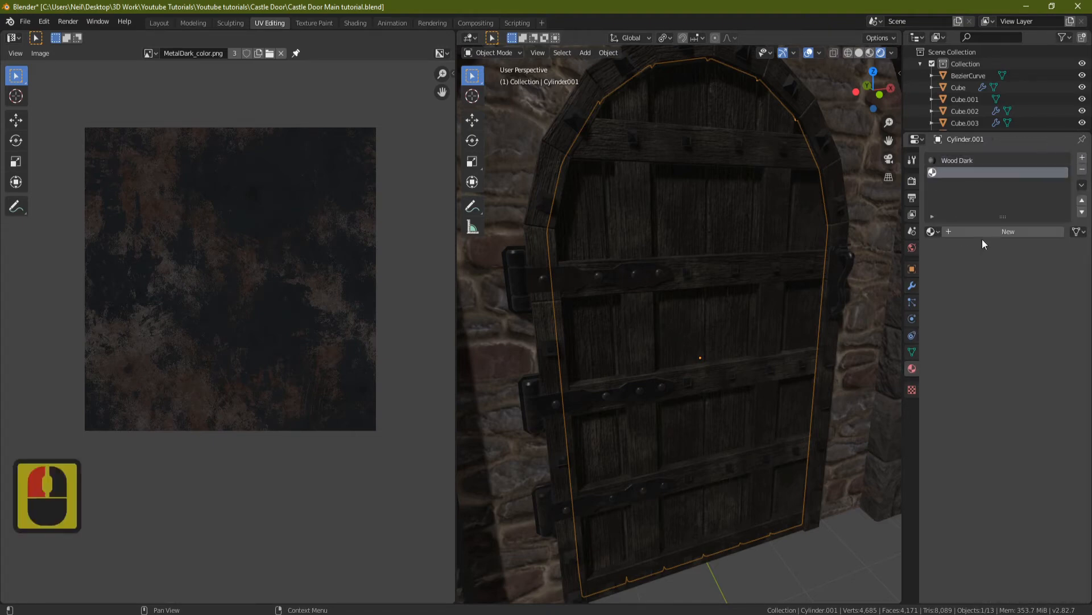
click(985, 230)
double_click(968, 174)
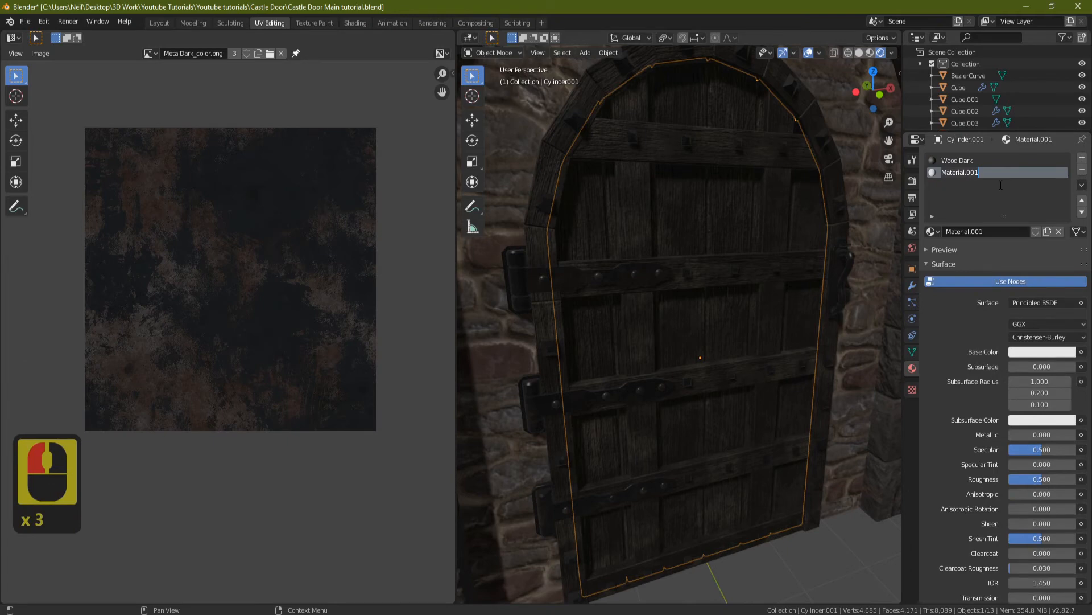
text(Wood L)
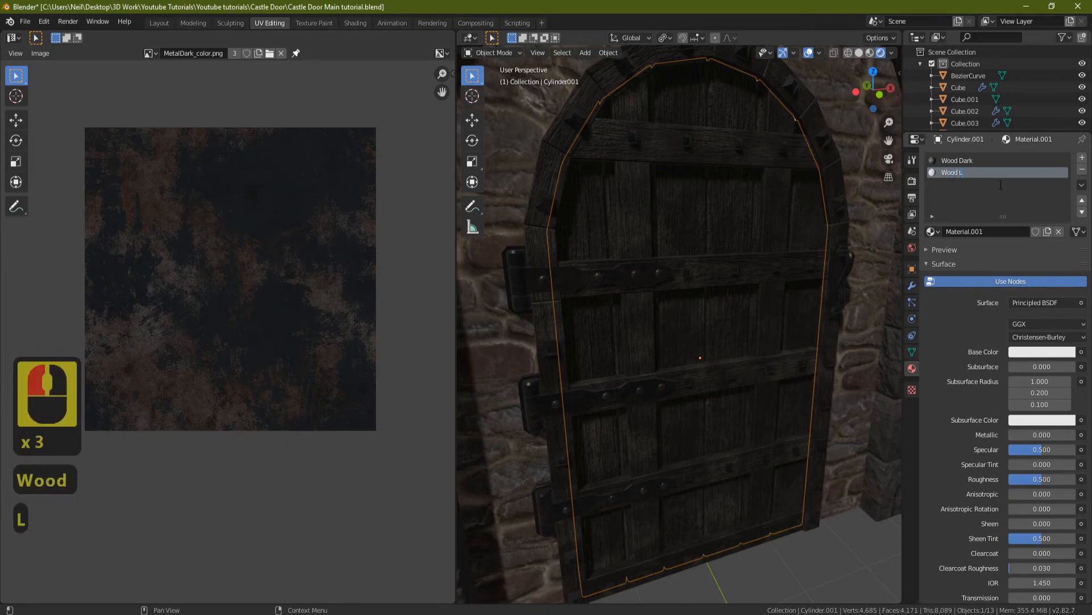
text(ight)
key(Return)
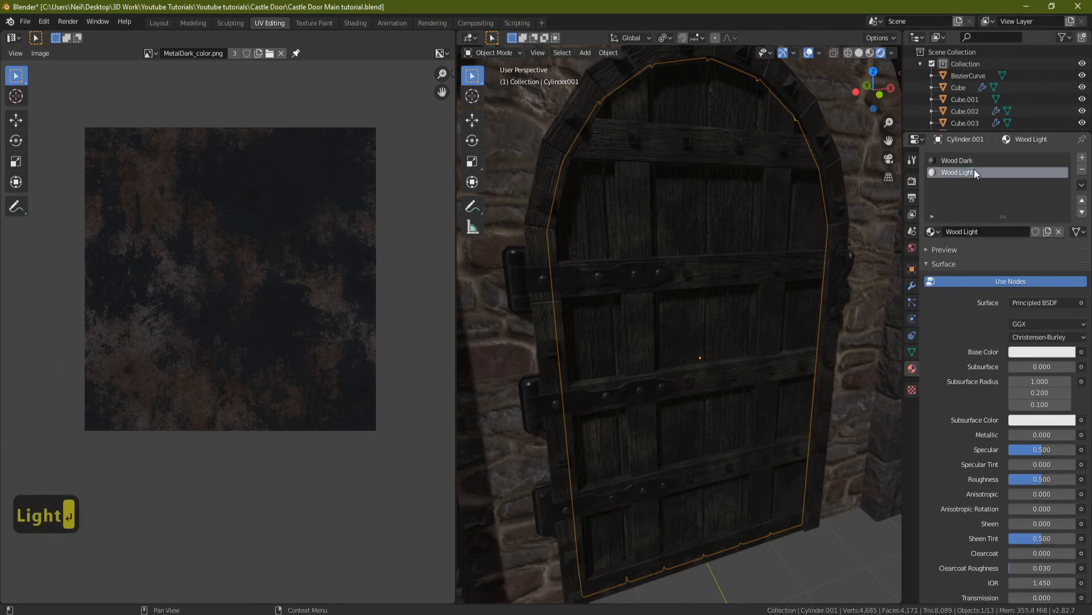
Step: Copy the Wood Dark material's settings and paste them into Wood Light
click(961, 161)
click(1081, 184)
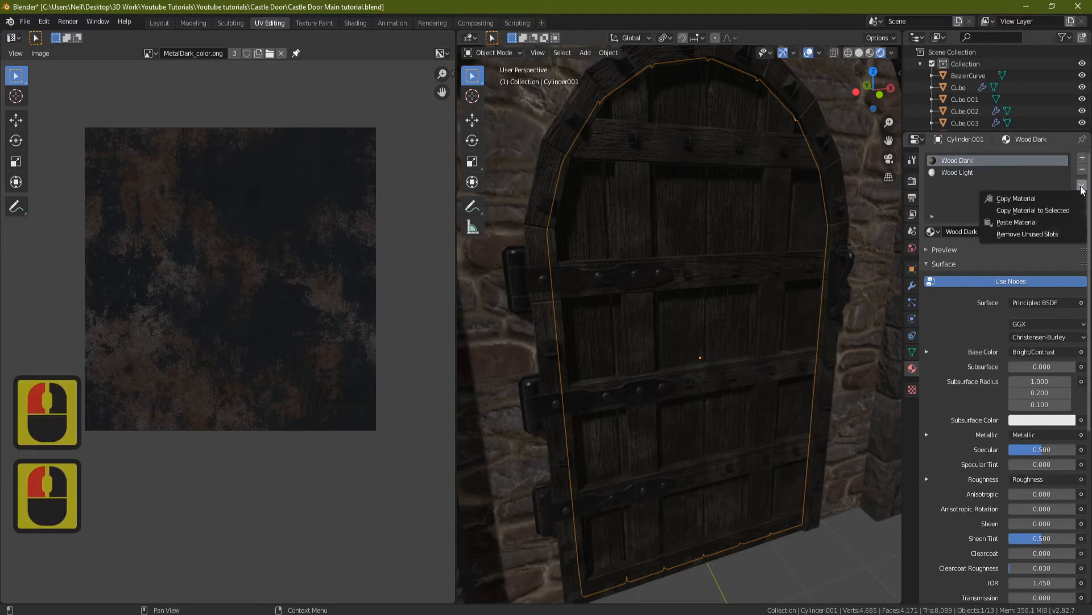
click(1031, 199)
click(962, 170)
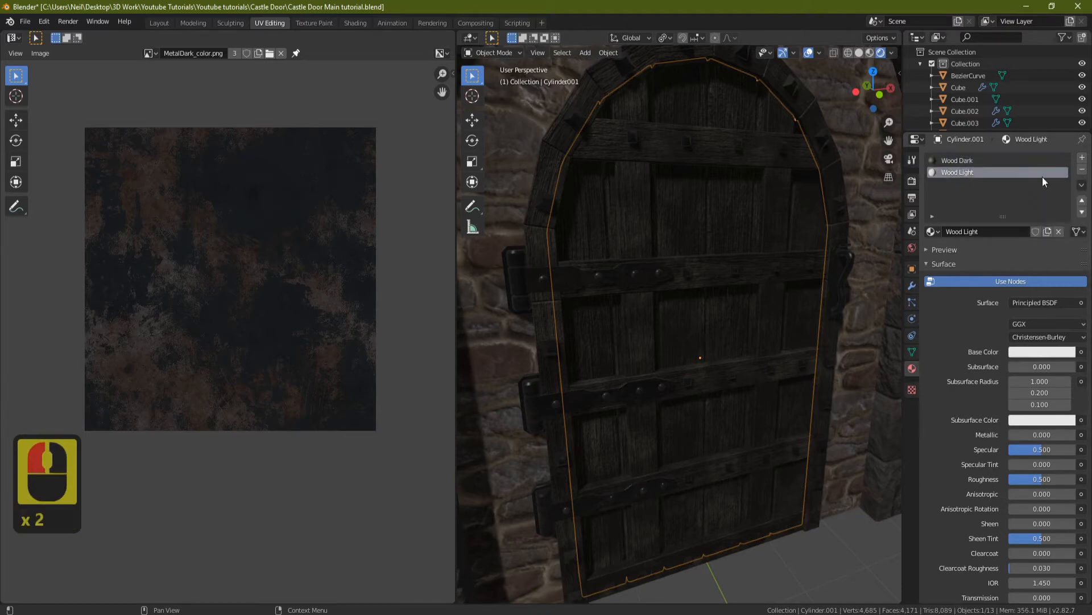
click(1082, 185)
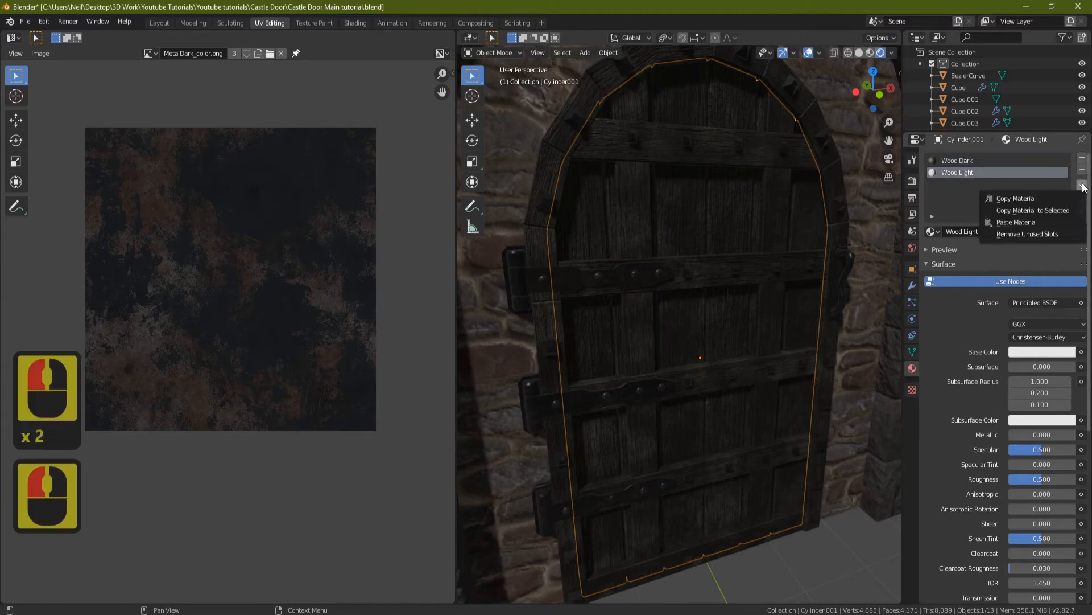
click(1032, 222)
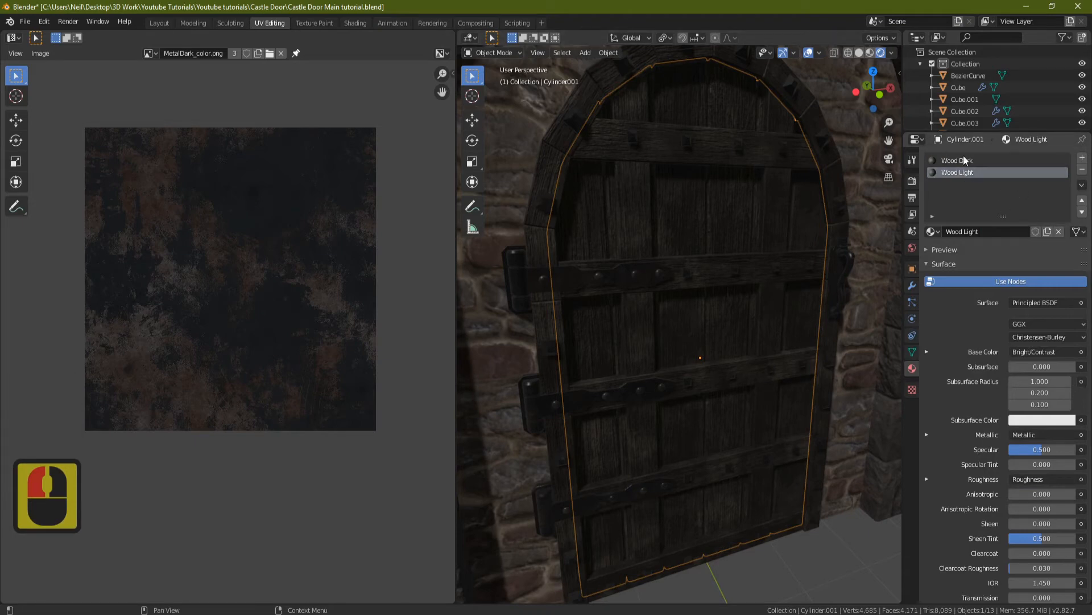
Step: Switch to the Shading workspace and delete the Bright/Contrast node from the Wood Light material
click(353, 22)
scroll(535, 449, down, 13)
middle_drag(560, 458, 536, 433)
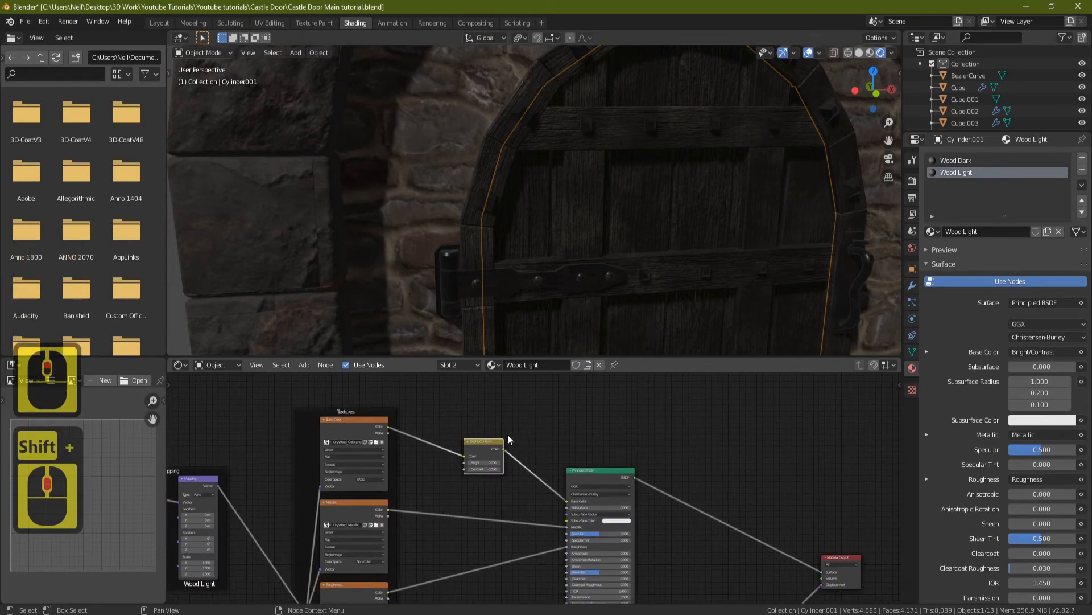
click(476, 442)
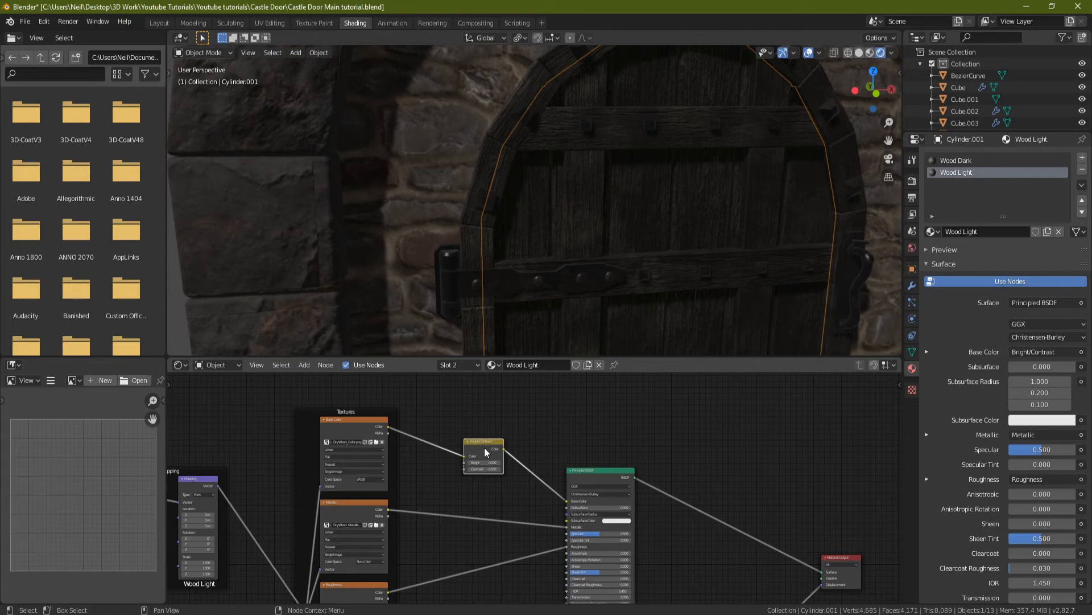
key(Delete)
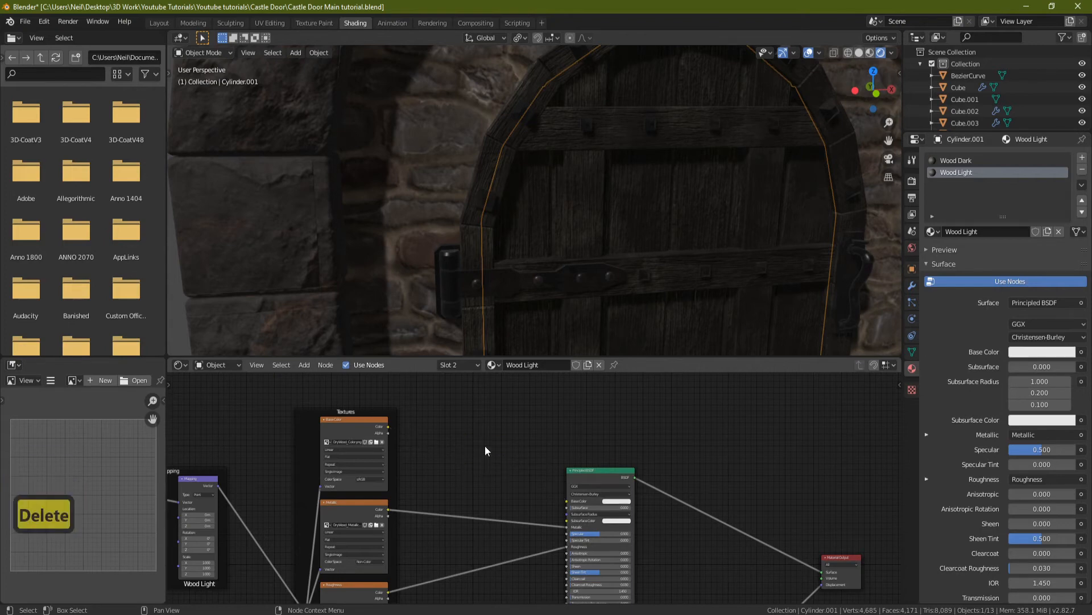
Step: Add a MixRGB node between the Base Color texture and the Principled BSDF without linking it
key(shift+a)
click(455, 443)
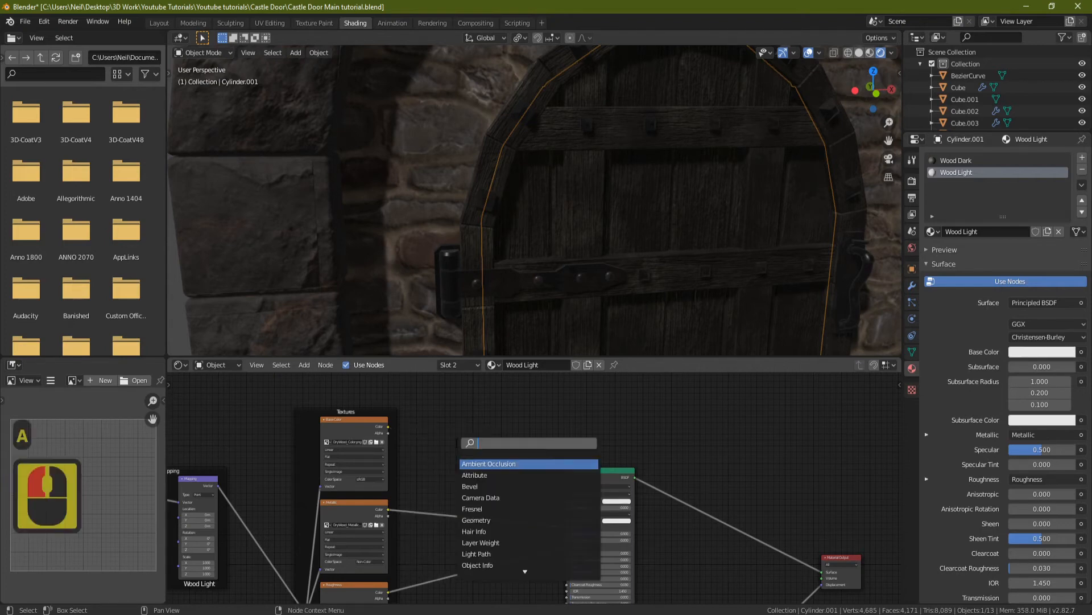
text(mix)
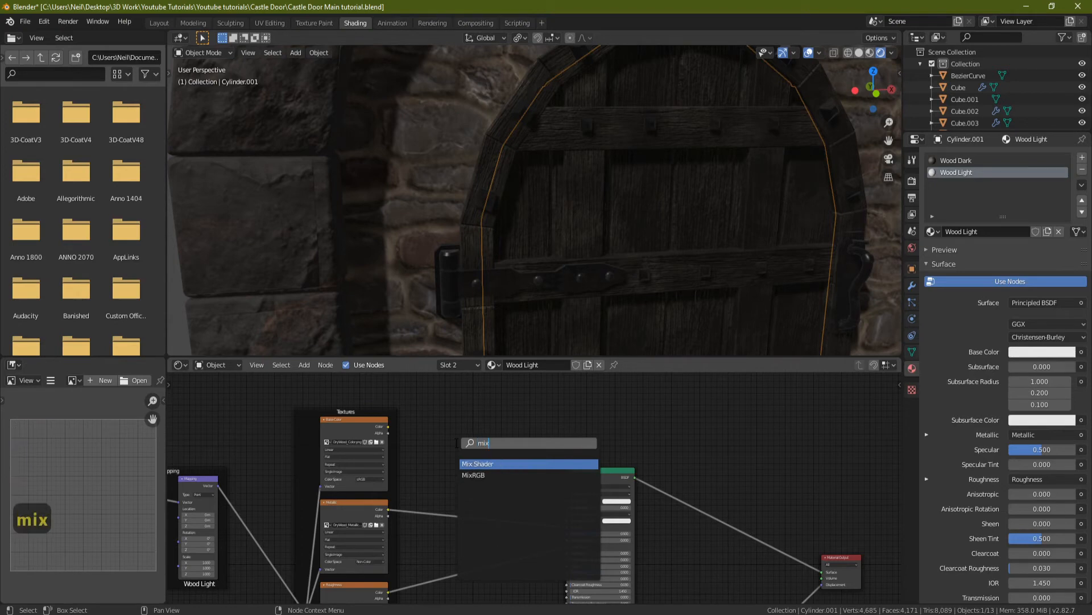
click(478, 475)
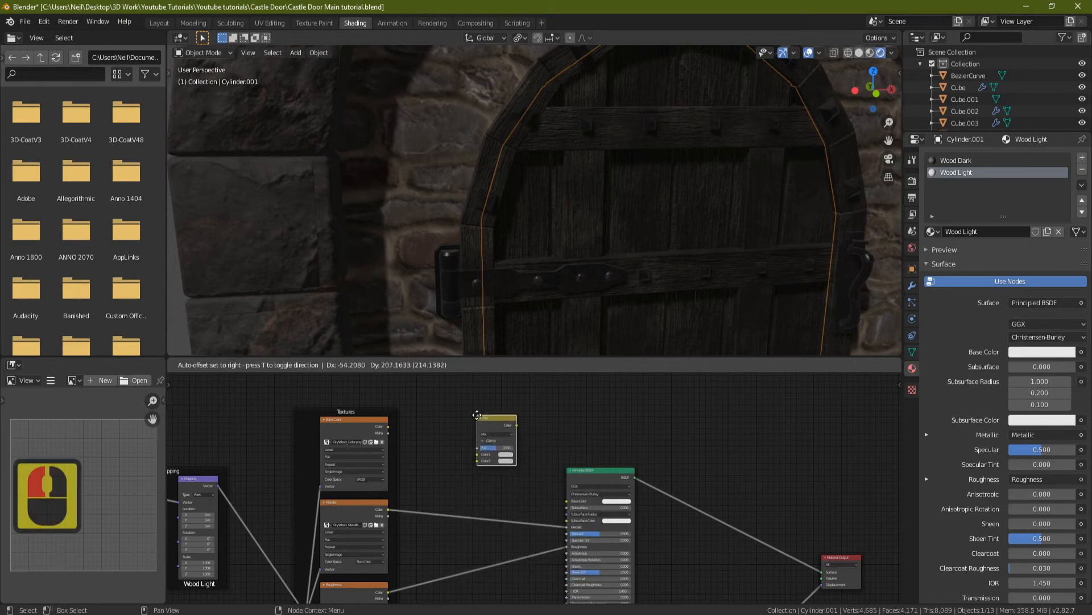
click(512, 458)
Step: Set the new mix node's blending mode to Difference
scroll(512, 458, up, 10)
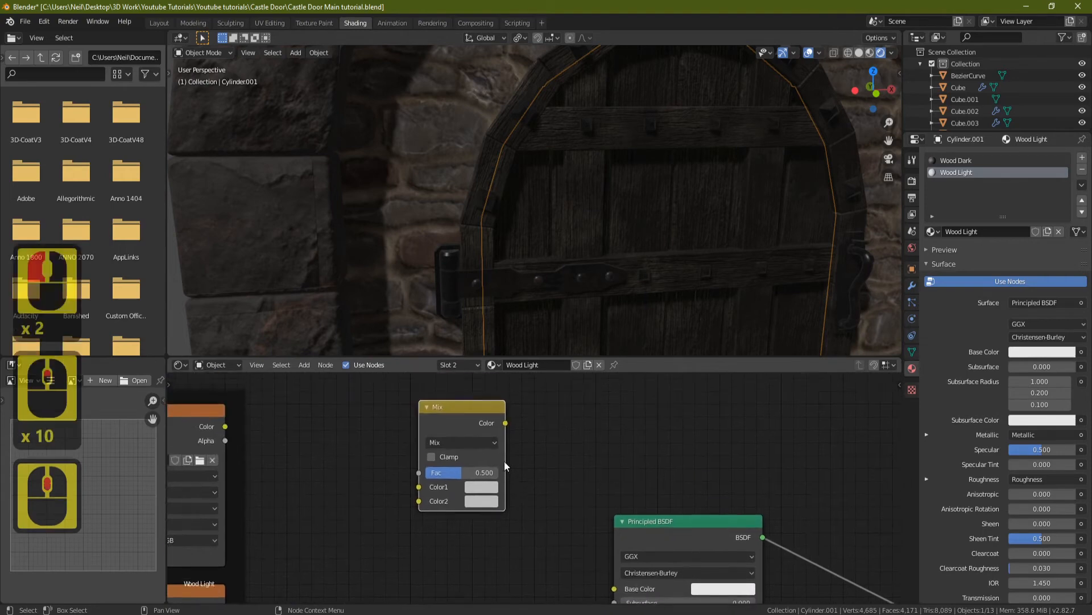
click(490, 442)
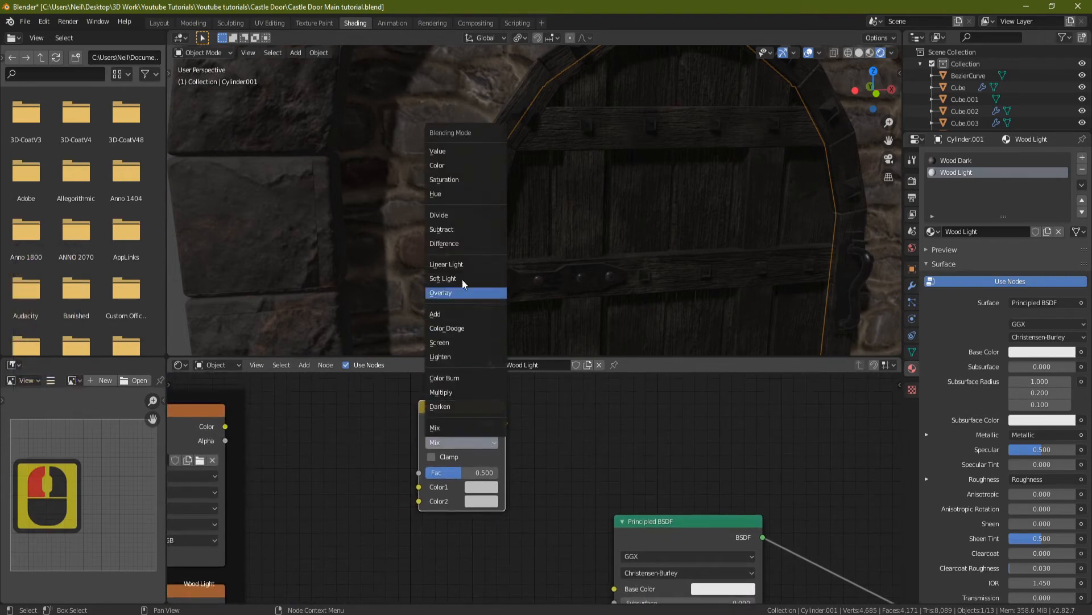
click(455, 245)
scroll(465, 465, down, 8)
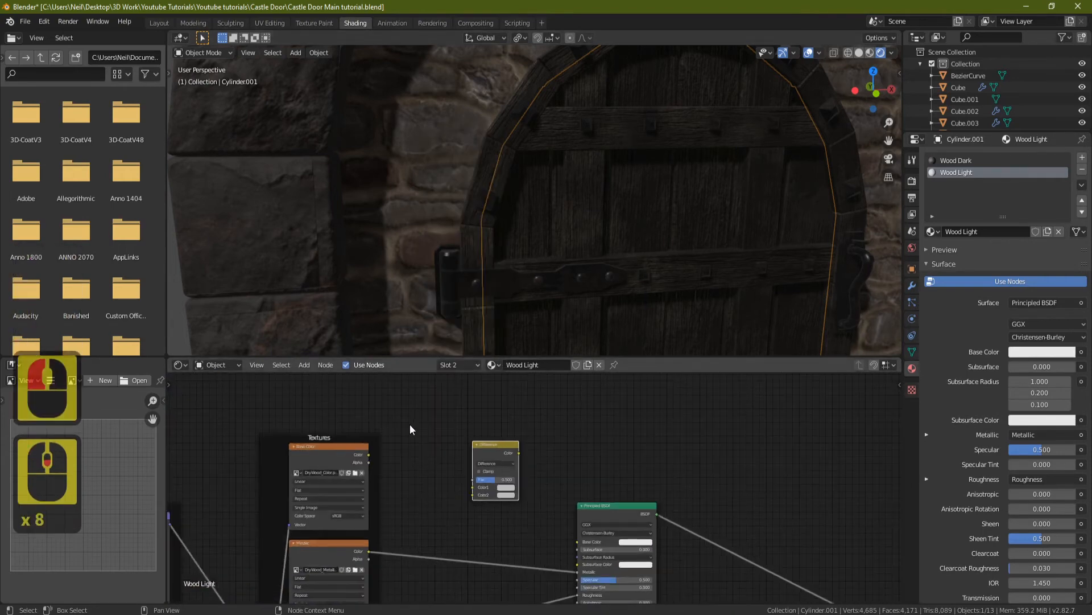
Step: Move the Difference node closer to the Principled BSDF and add an RGB node between the Base Color texture and the Difference node
middle_drag(420, 445, 438, 453)
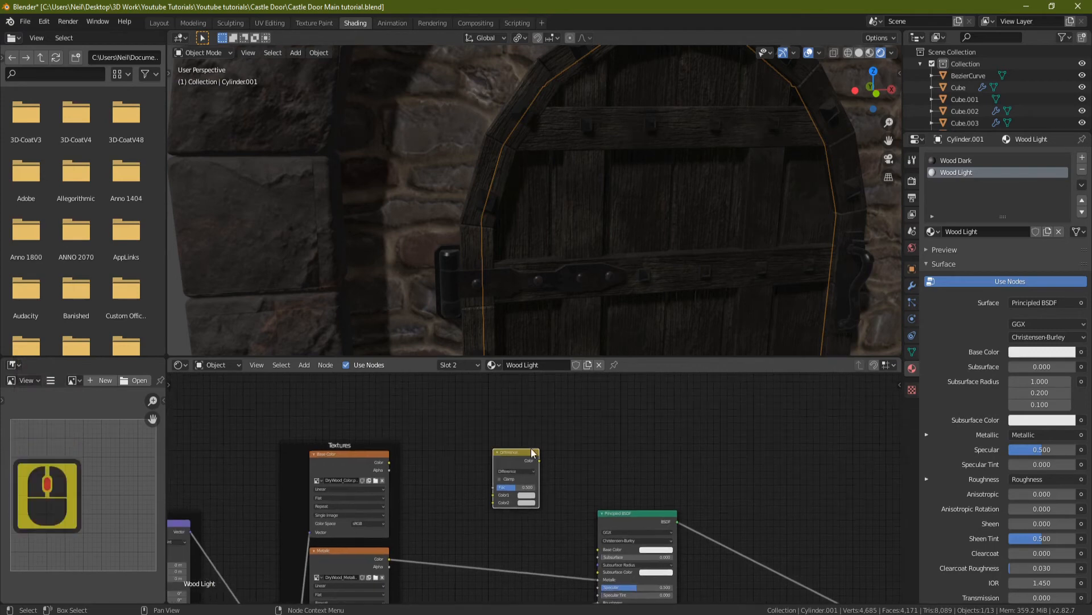
drag(528, 452, 563, 452)
click(456, 427)
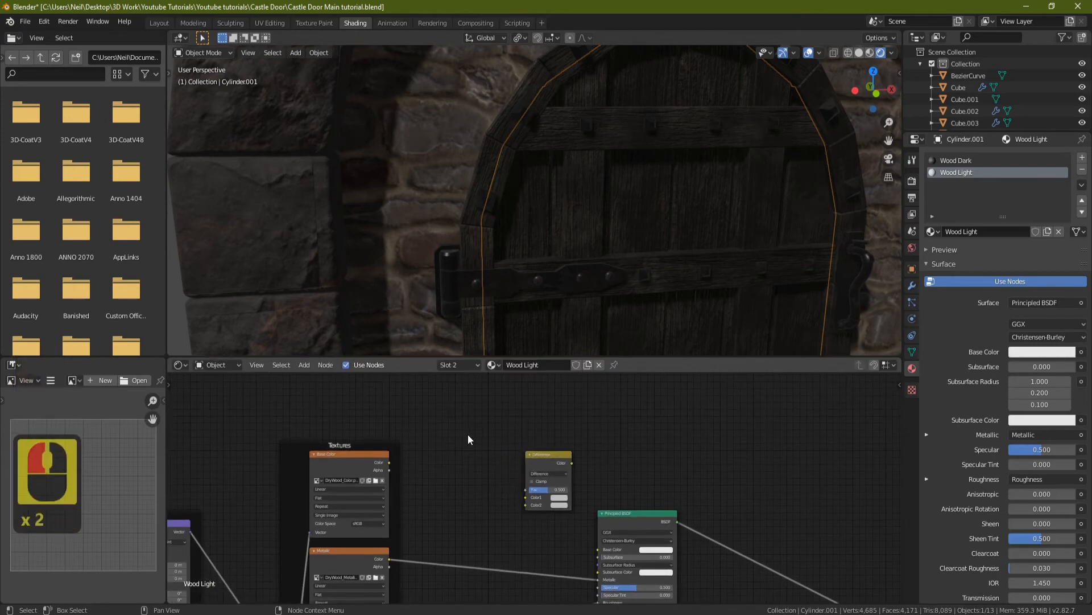
key(shift+a)
click(467, 434)
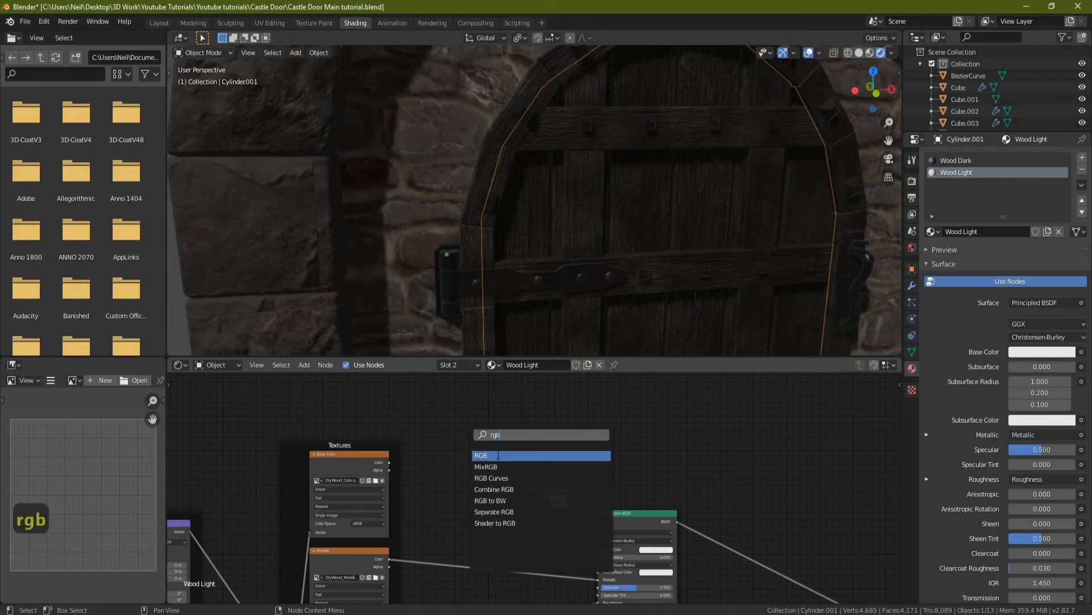
text(rgb)
click(498, 456)
click(466, 469)
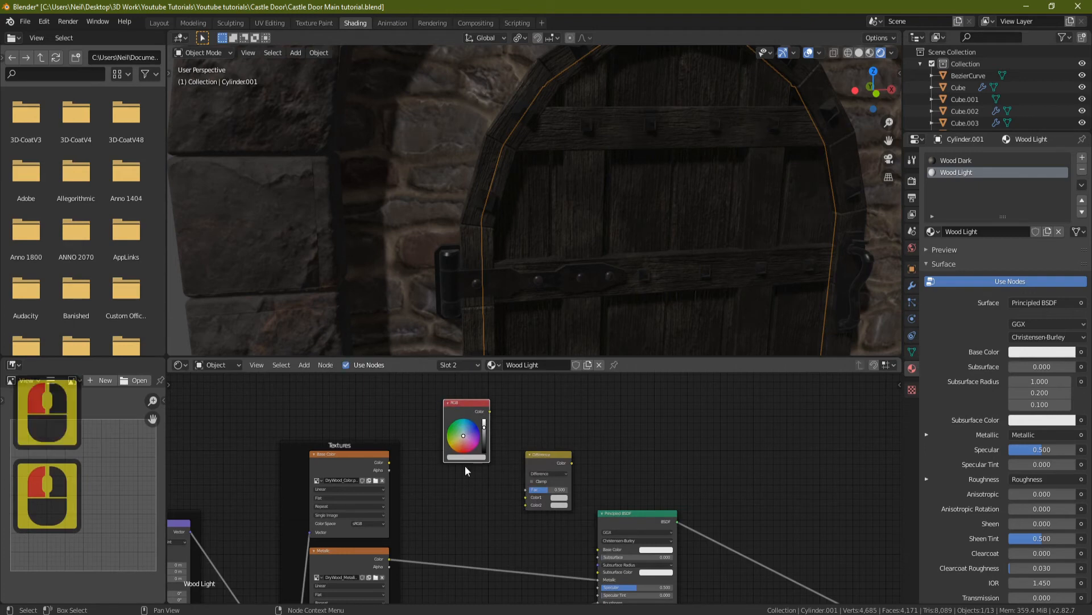
Step: Link the RGB node's color to Color2 and the Base Color texture's color to Color1 of the Difference node
scroll(465, 465, up, 5)
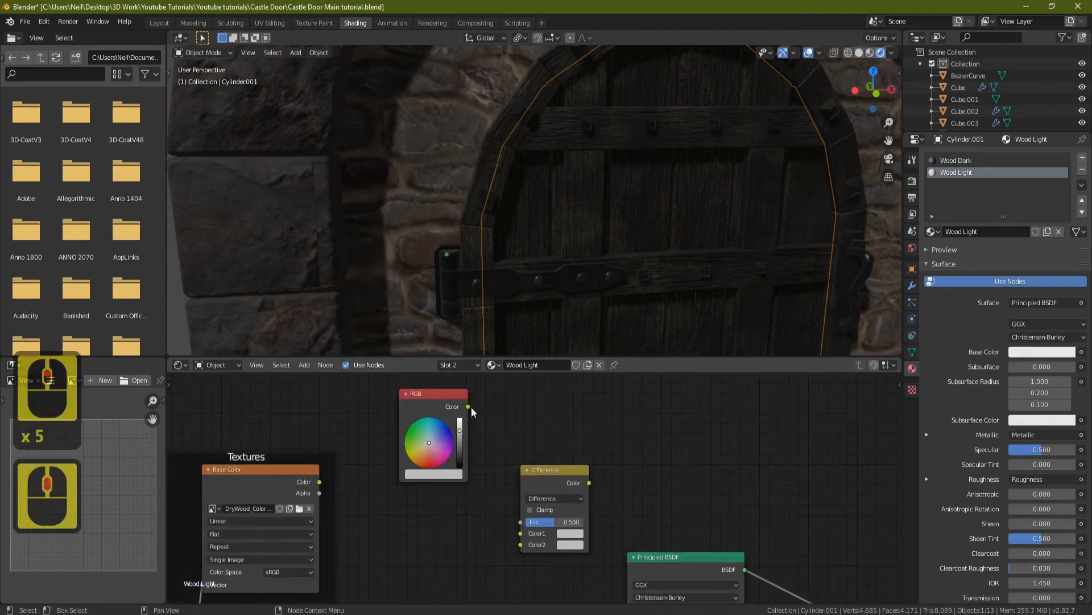
drag(468, 407, 519, 543)
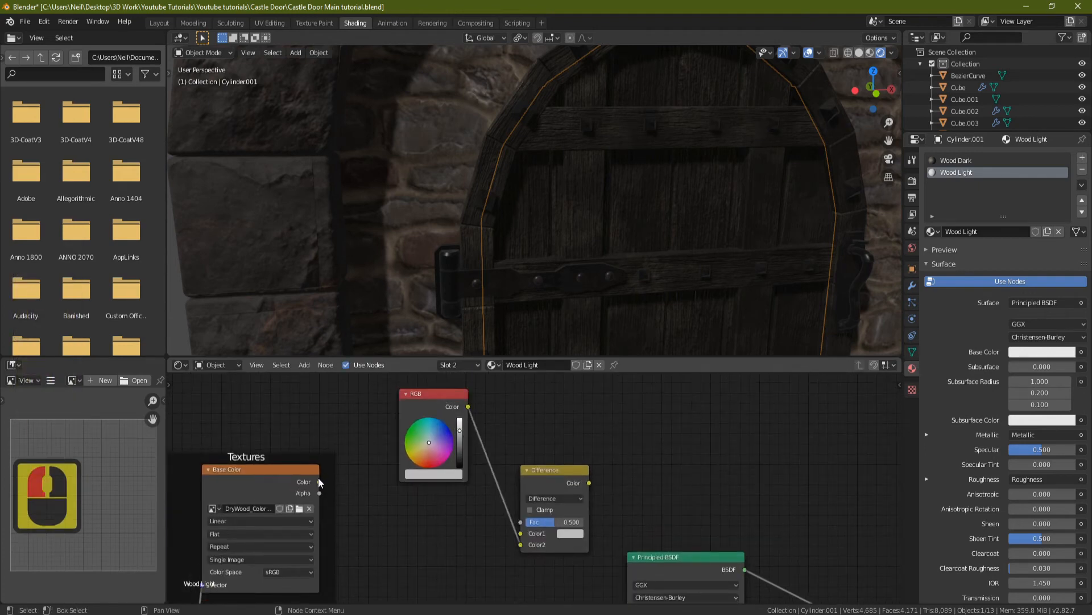
drag(319, 481, 523, 534)
Step: Set the Difference node's factor to 0.02 and link its output to the Principled BSDF's Base Color
double_click(551, 523)
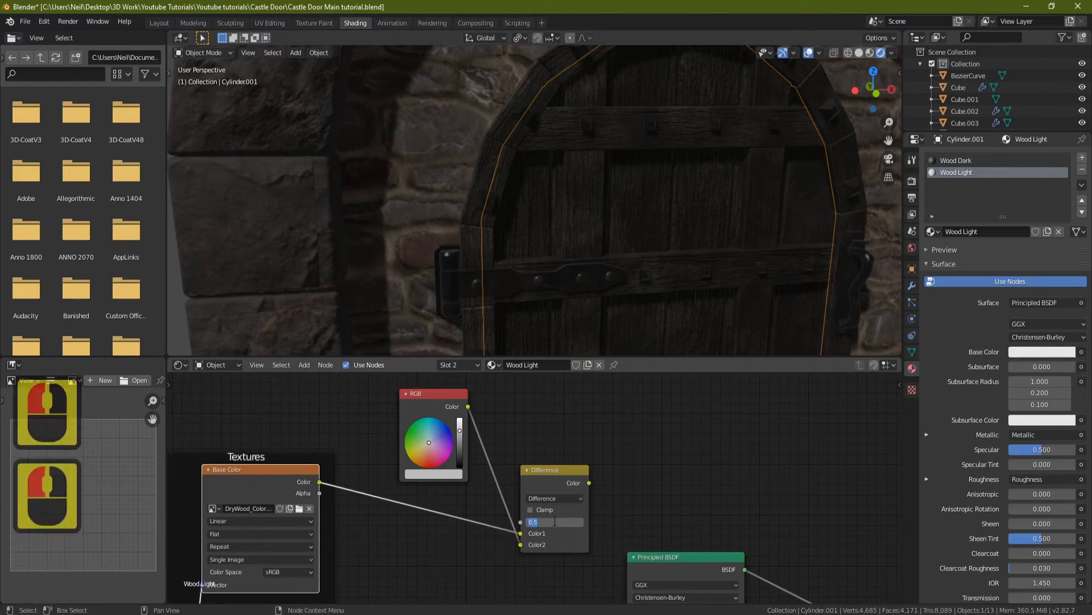
text(0.02)
key(Return)
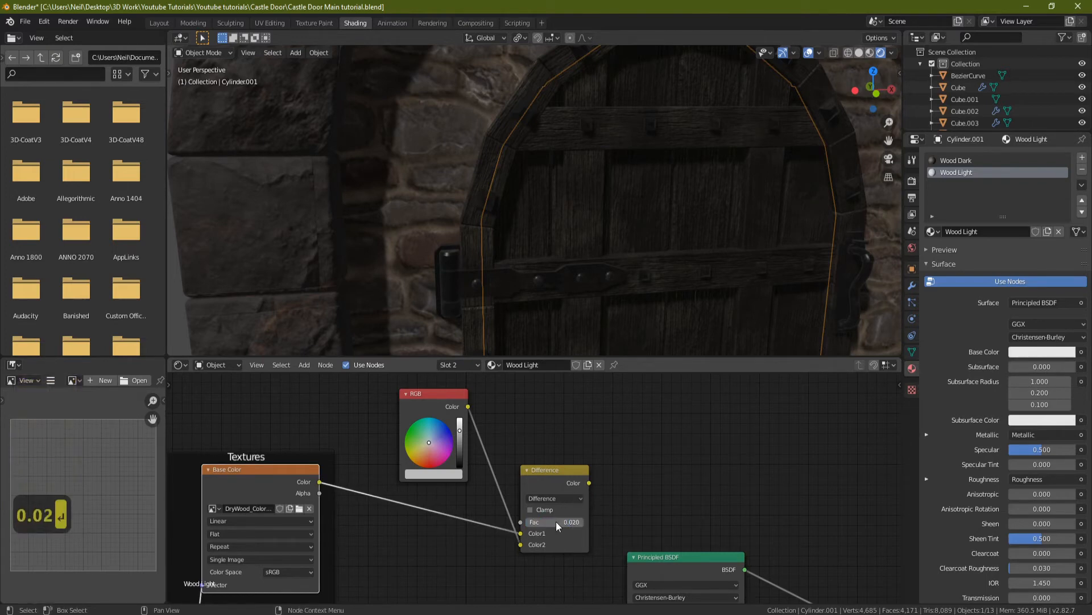
middle_drag(650, 487, 533, 436)
drag(476, 433, 514, 561)
middle_drag(541, 429, 726, 488)
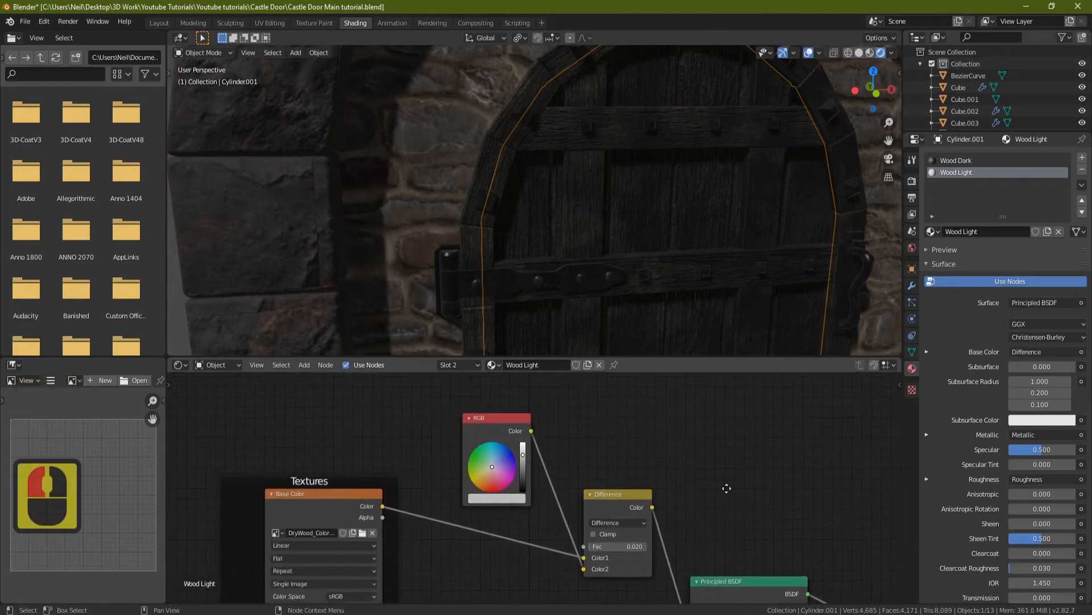
Step: Remove the Wood Dark material slot from the plank panel so that only Wood Light is assigned
scroll(520, 445, up, 5)
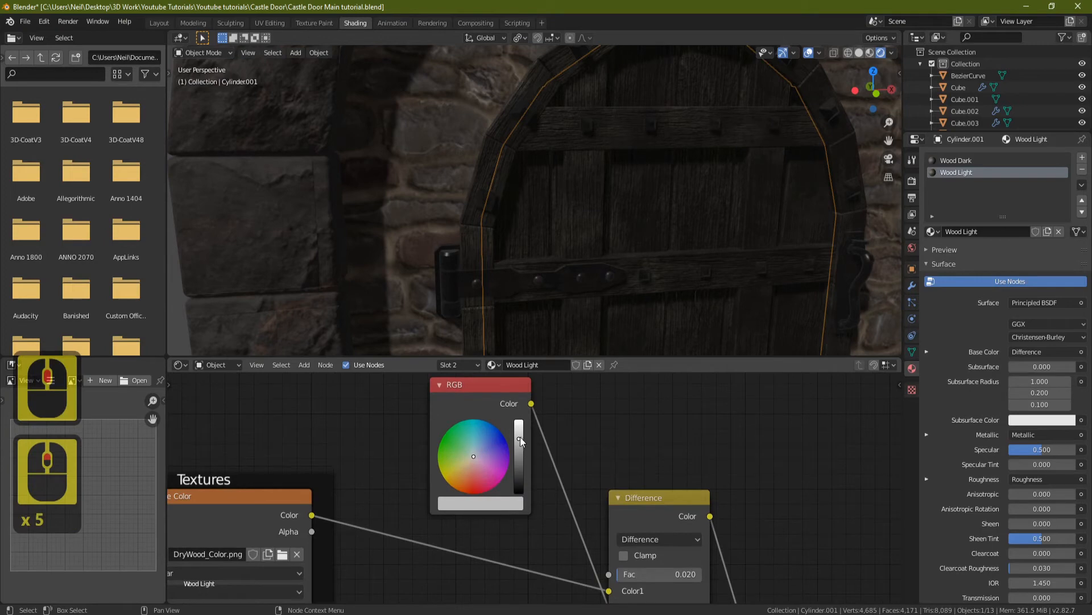
click(957, 162)
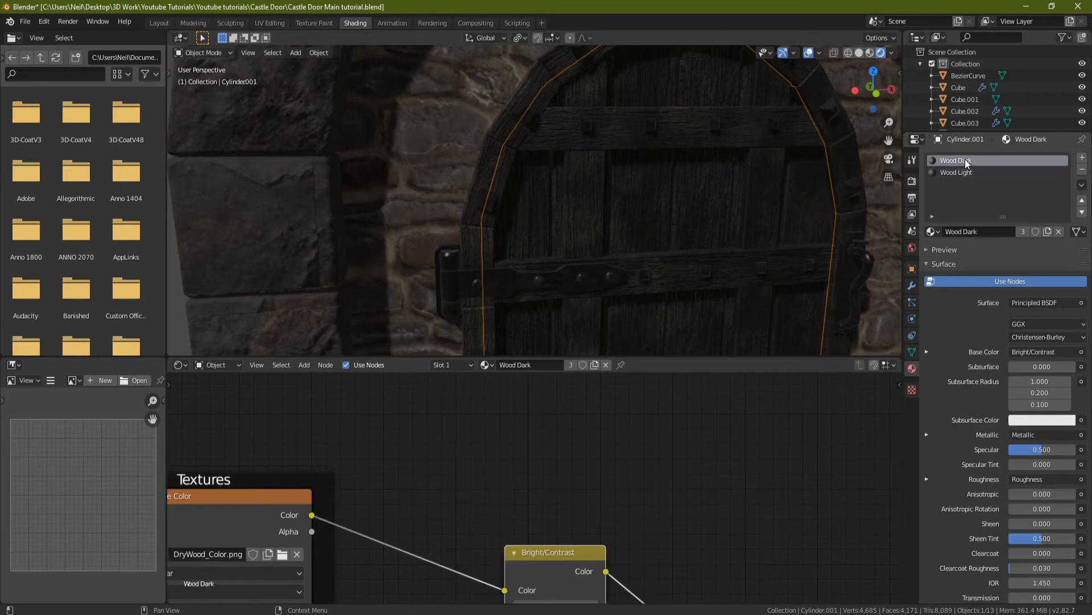
click(1084, 170)
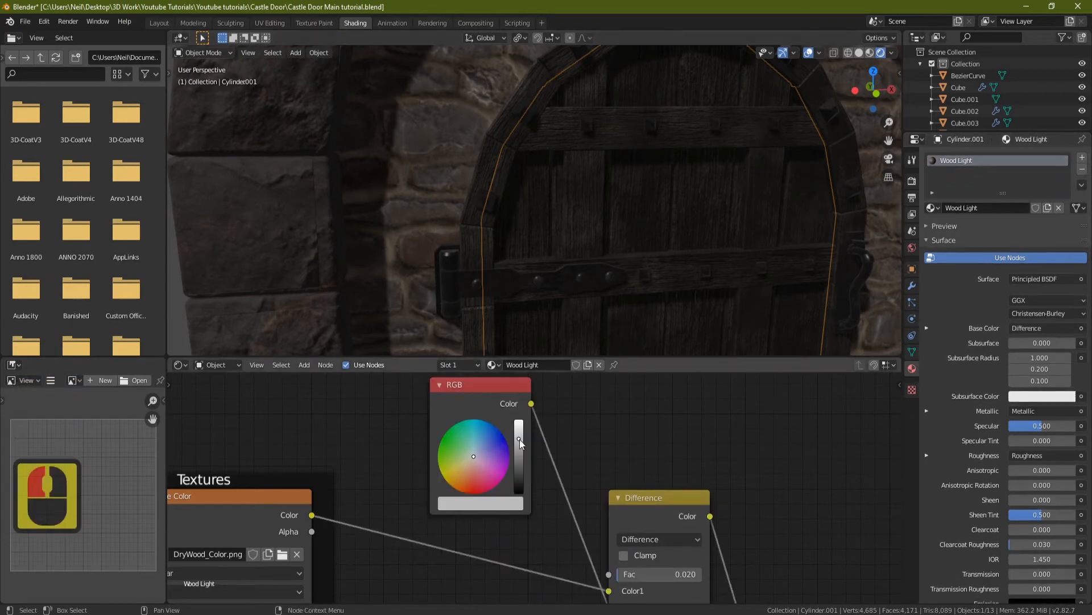
Step: Set the RGB node to a golden yellow-orange color with slightly reduced brightness
mouse_move(519, 439)
mouse_down()
mouse_move(519, 421)
mouse_move(519, 463)
mouse_move(519, 425)
mouse_up()
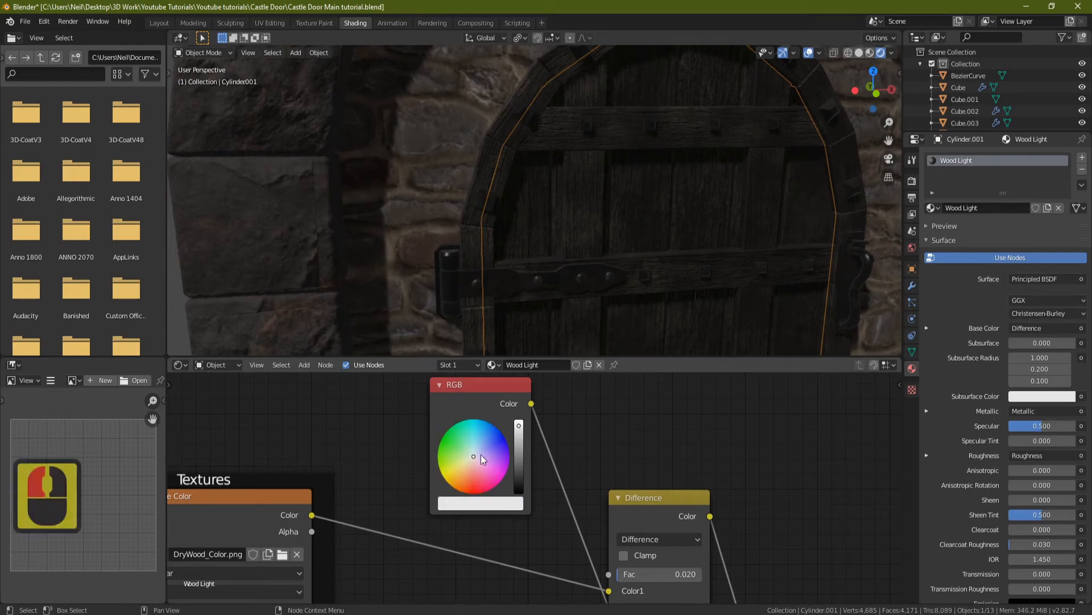
drag(471, 465, 464, 467)
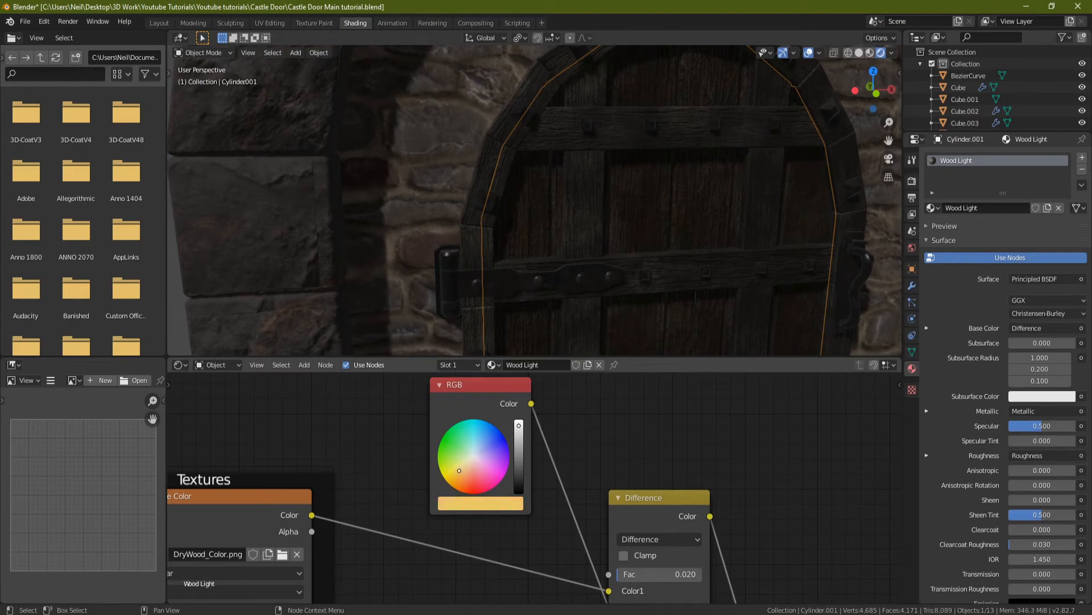
scroll(619, 319, down, 5)
middle_drag(782, 220, 650, 214)
scroll(586, 225, up, 2)
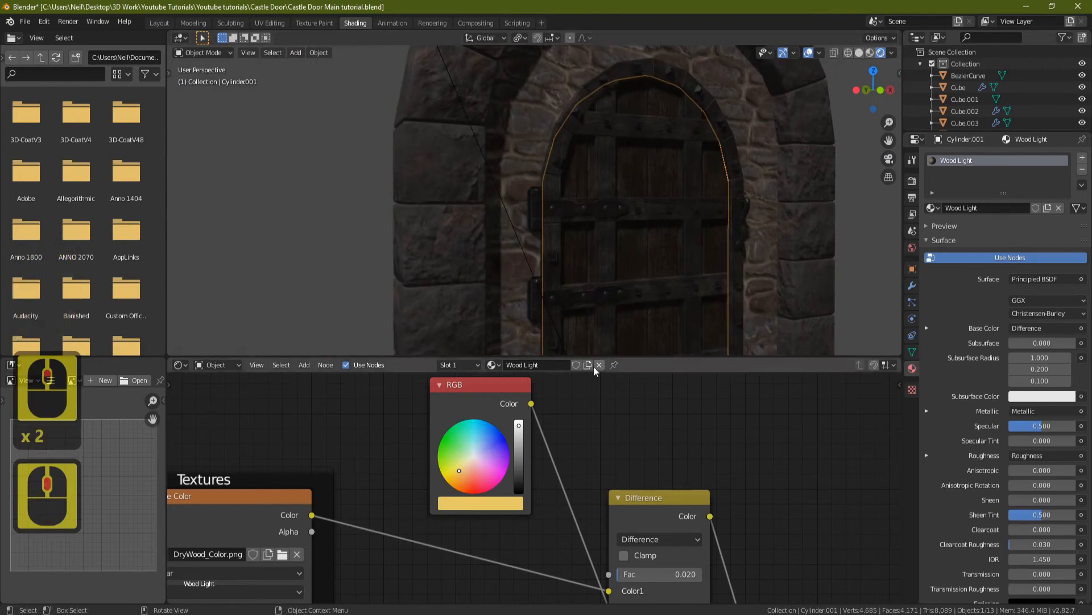
mouse_move(519, 427)
mouse_down()
mouse_move(519, 449)
mouse_move(519, 440)
mouse_up()
Step: Examine the tinted door planks from several angles with the selection cleared
middle_drag(722, 233, 632, 258)
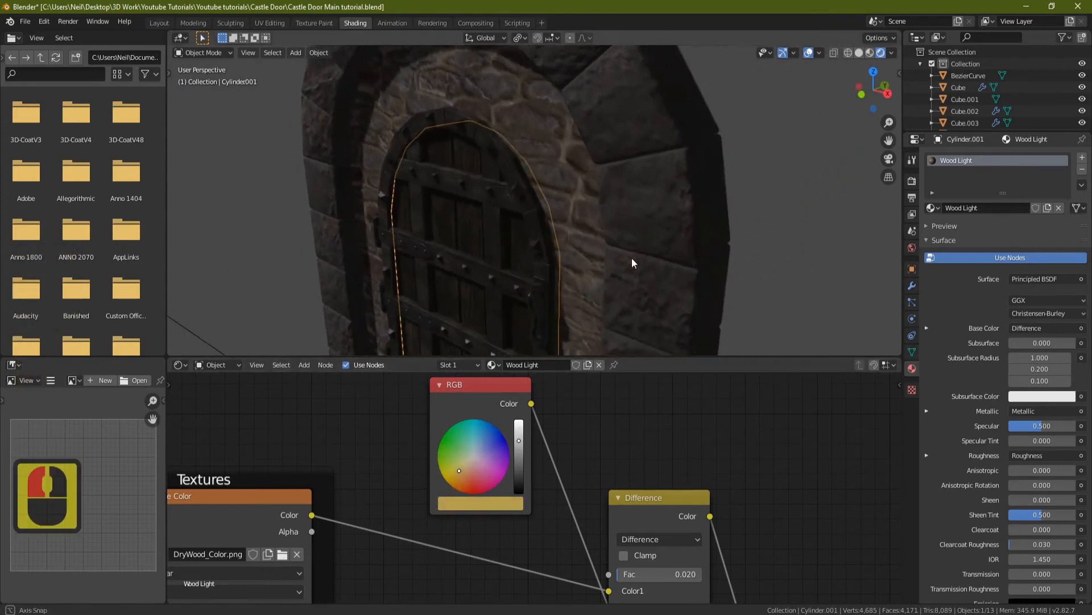
shift+middle_drag(560, 266, 610, 175)
scroll(602, 239, up, 2)
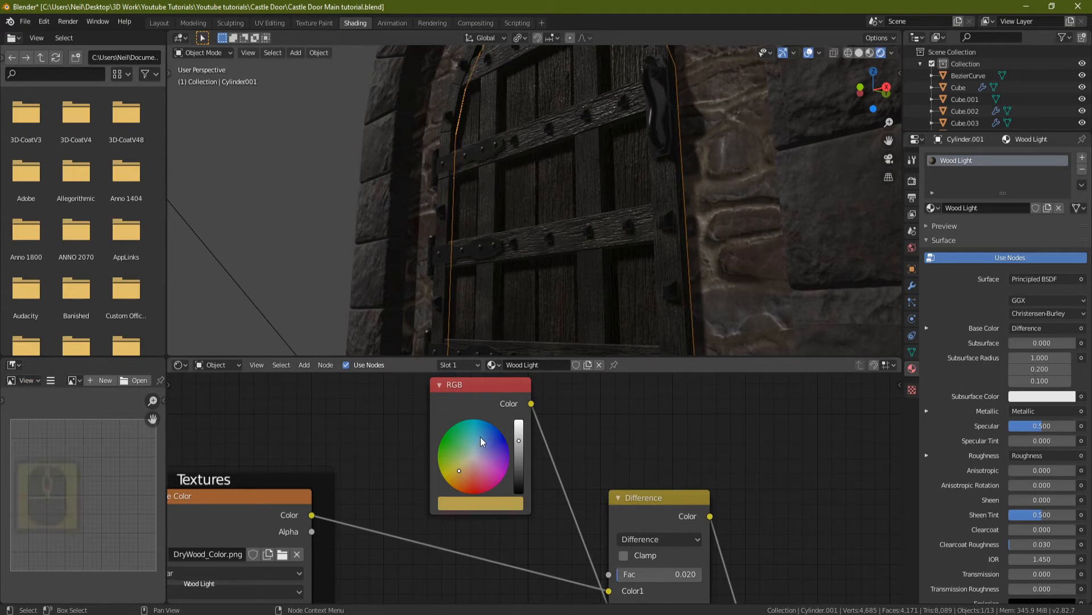
scroll(480, 436, down, 3)
middle_drag(569, 341, 722, 299)
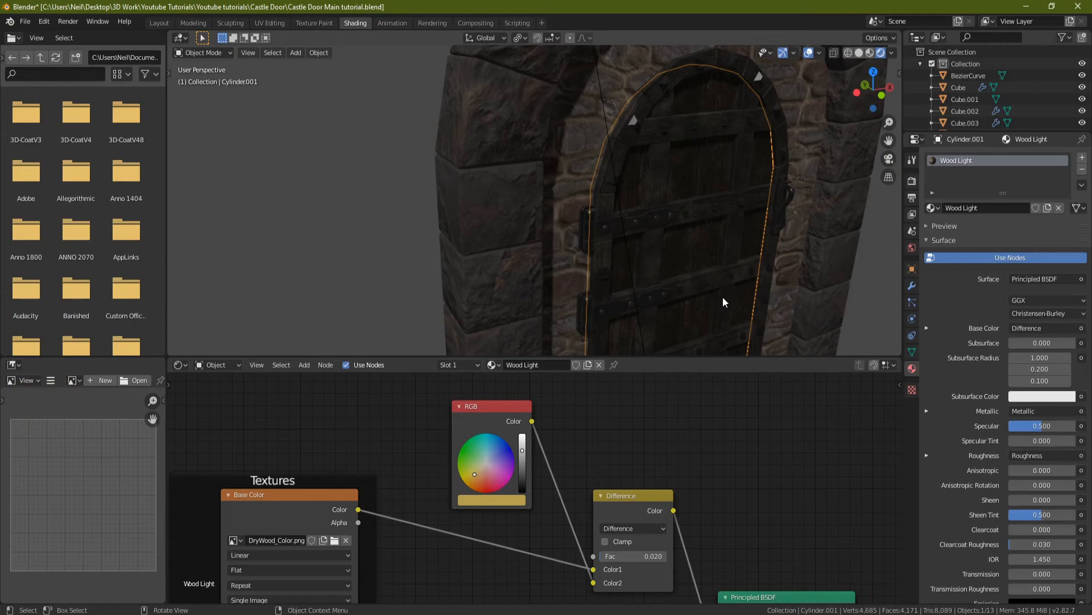
middle_drag(759, 231, 647, 179)
key(a)
key(a)
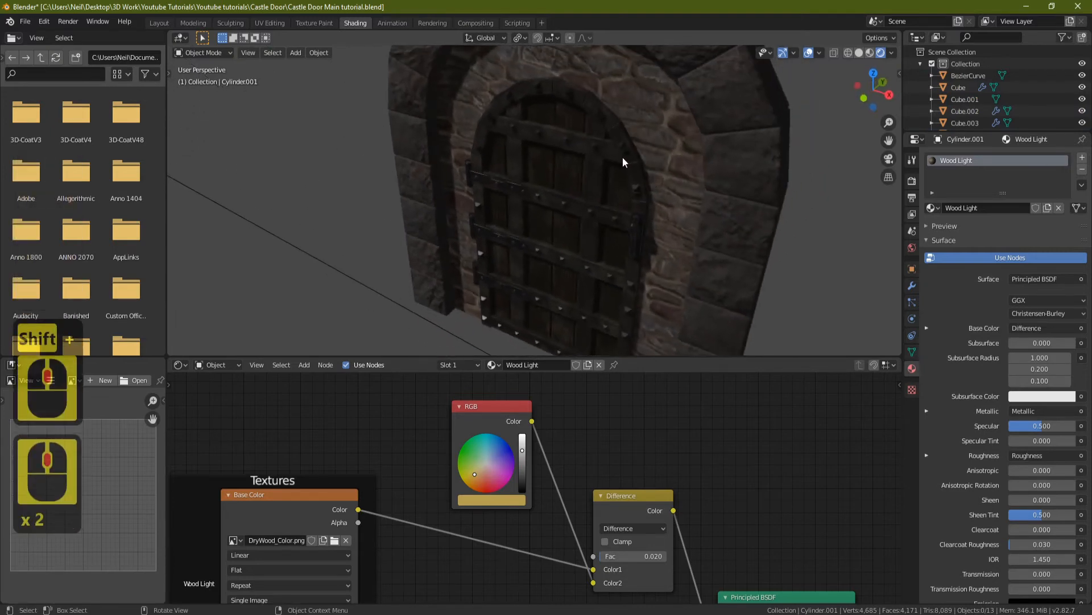
Step: Switch to the Modeling workspace and return the plank panel to Object Mode
click(200, 21)
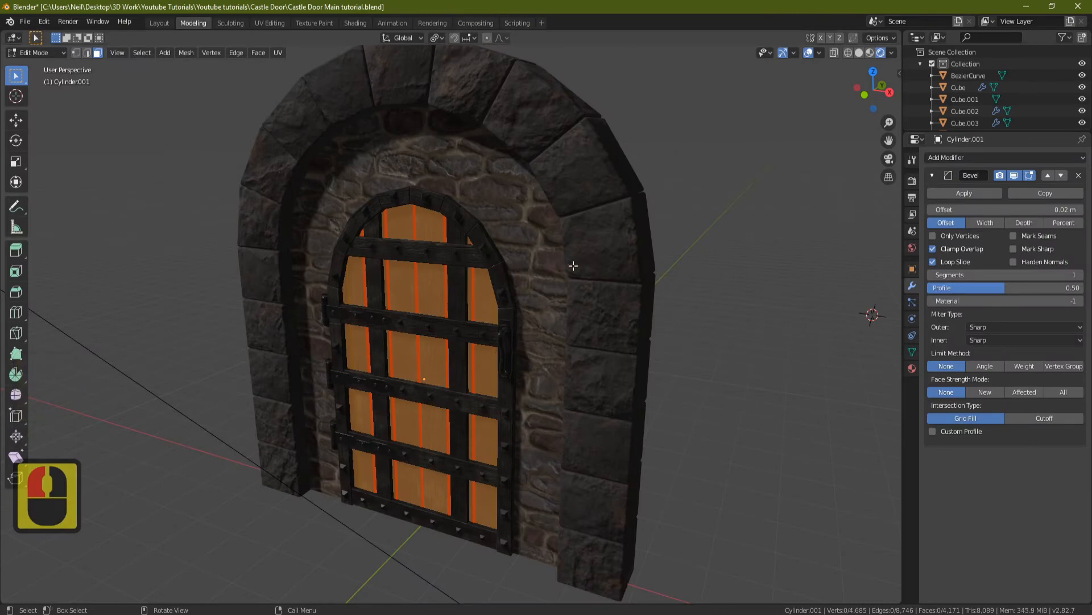
key(Tab)
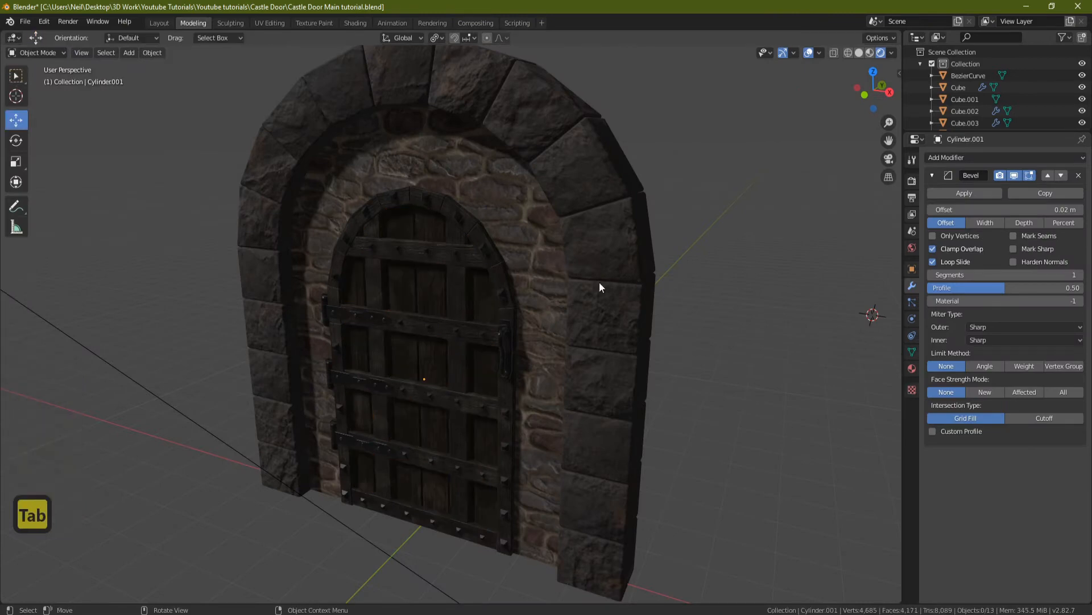
scroll(595, 282, down, 5)
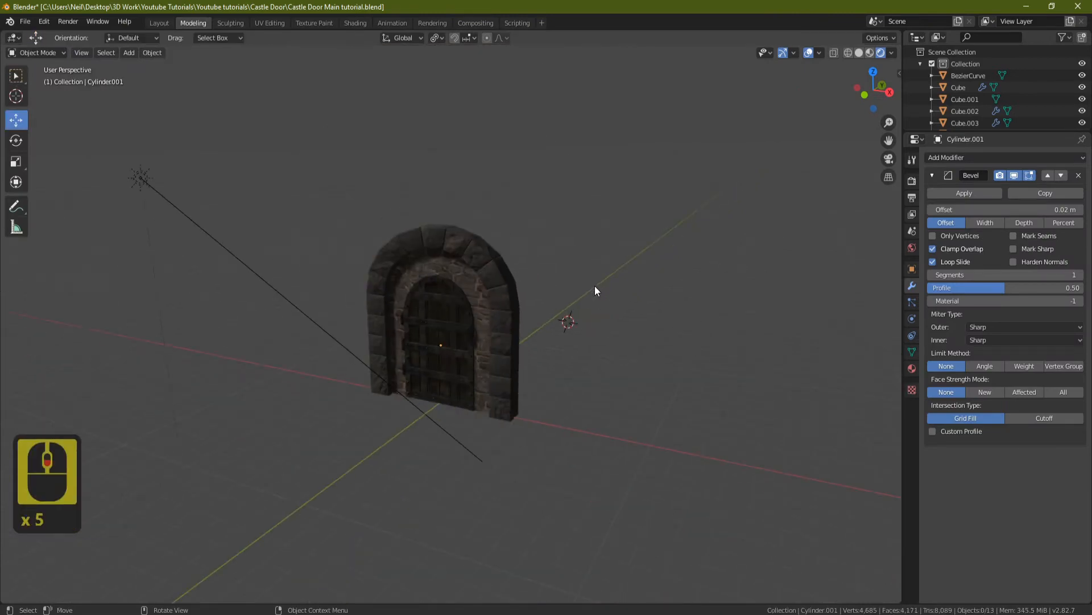
middle_click(548, 349)
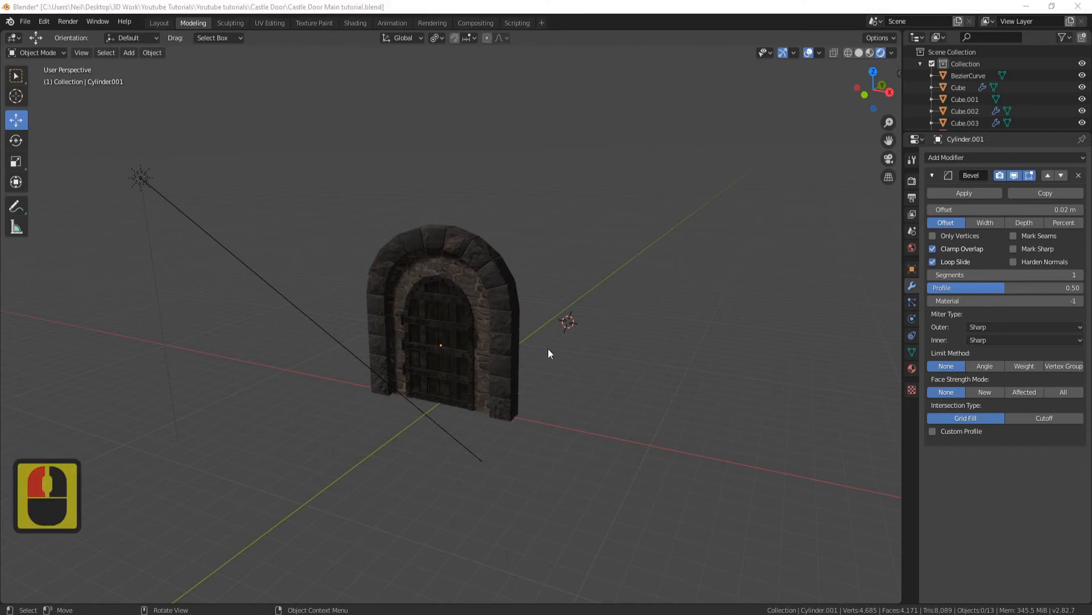
middle_drag(499, 368, 515, 420)
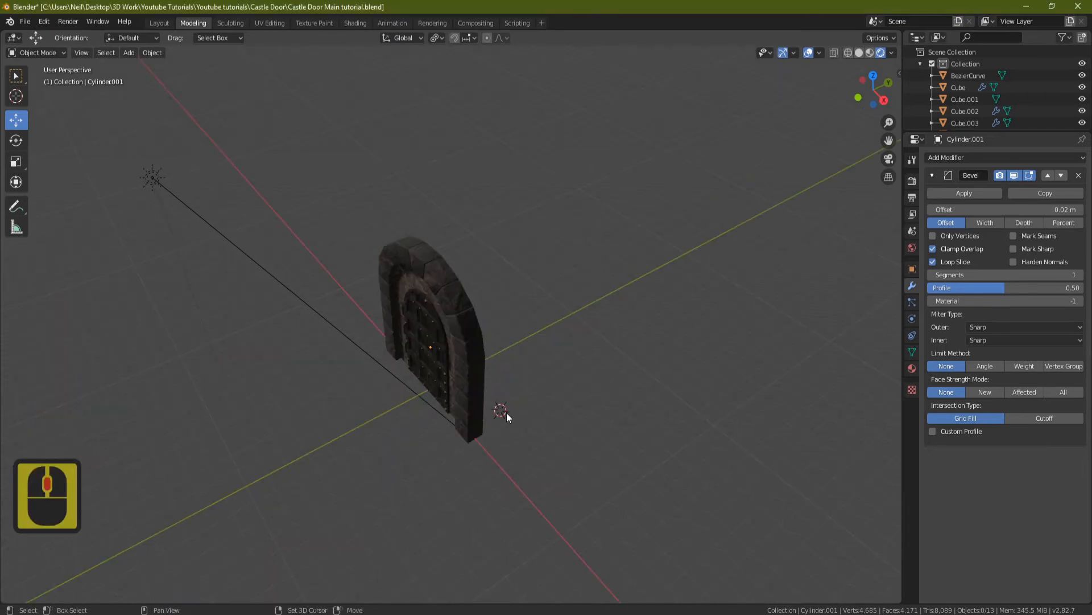
key(shift+a)
click(490, 385)
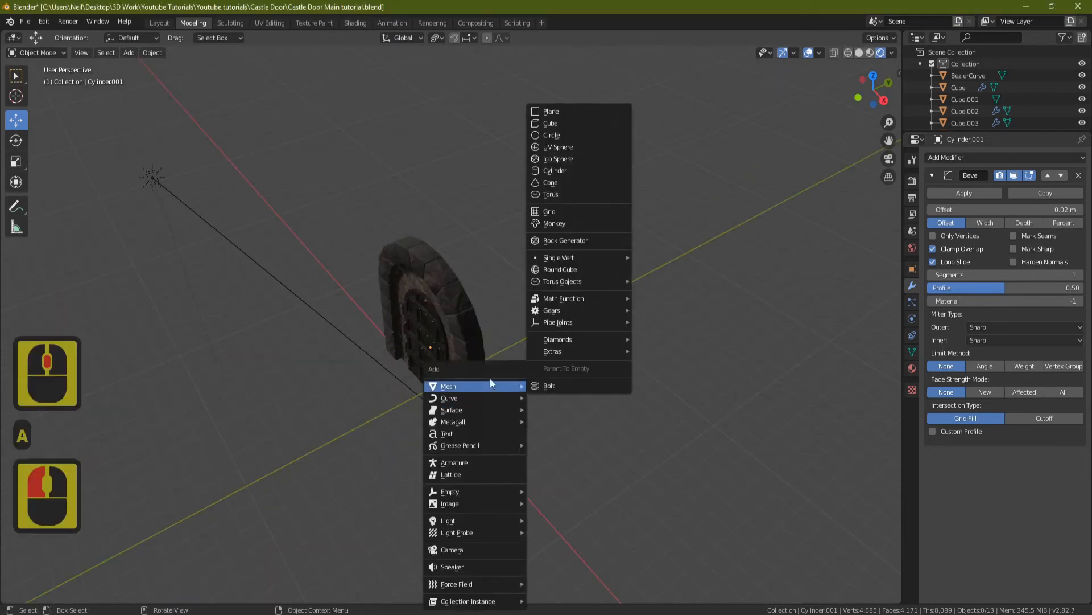
click(574, 112)
middle_drag(486, 391, 563, 357)
key(Delete)
Step: Reset the 3D cursor to the world origin and add a plane mesh there
key(shift+s)
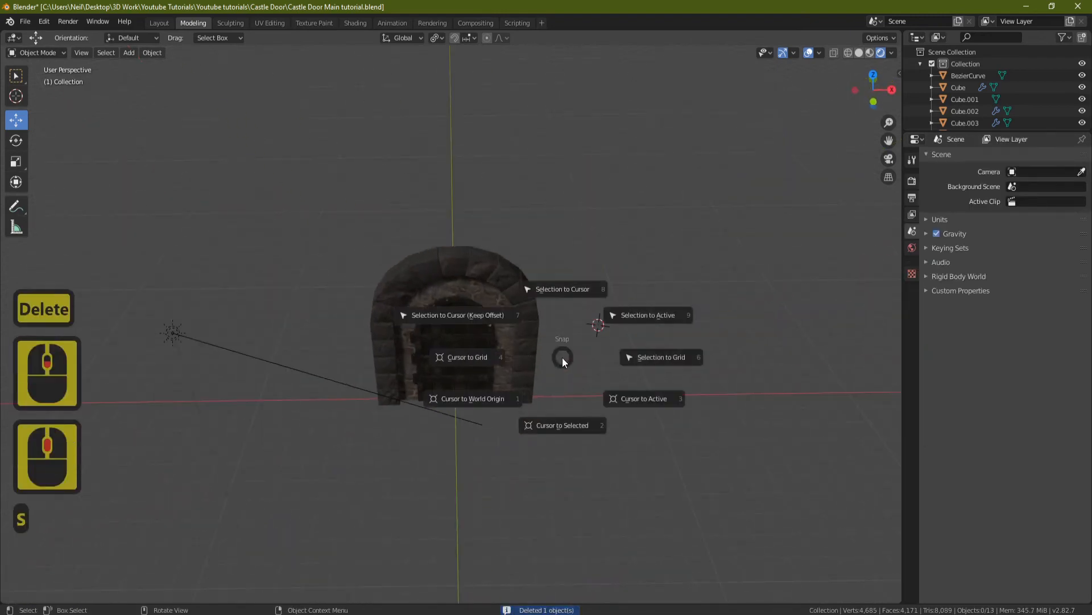
click(469, 399)
key(shift+a)
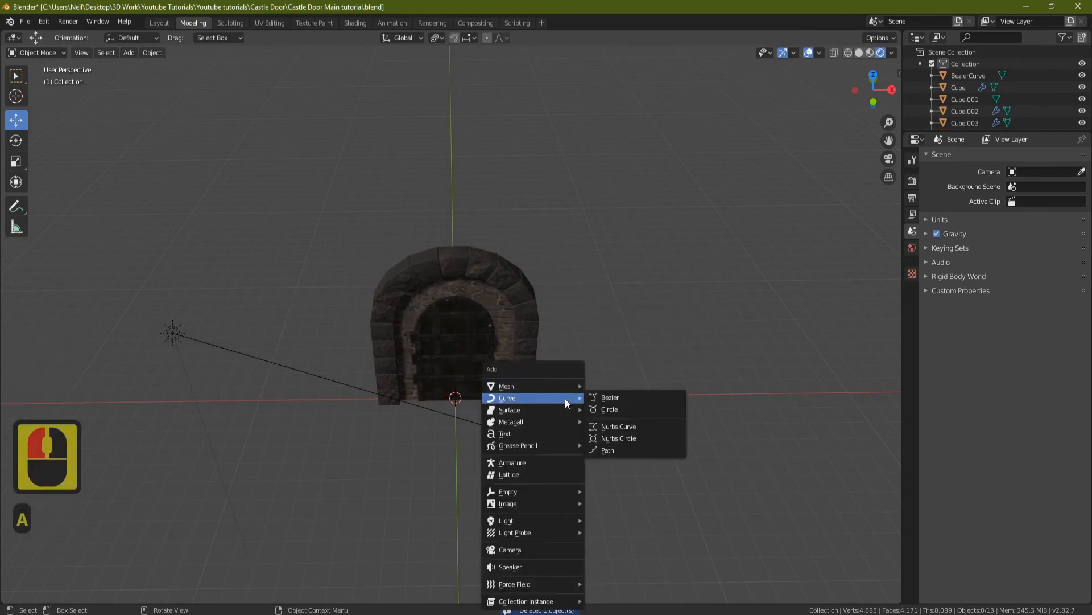
click(531, 383)
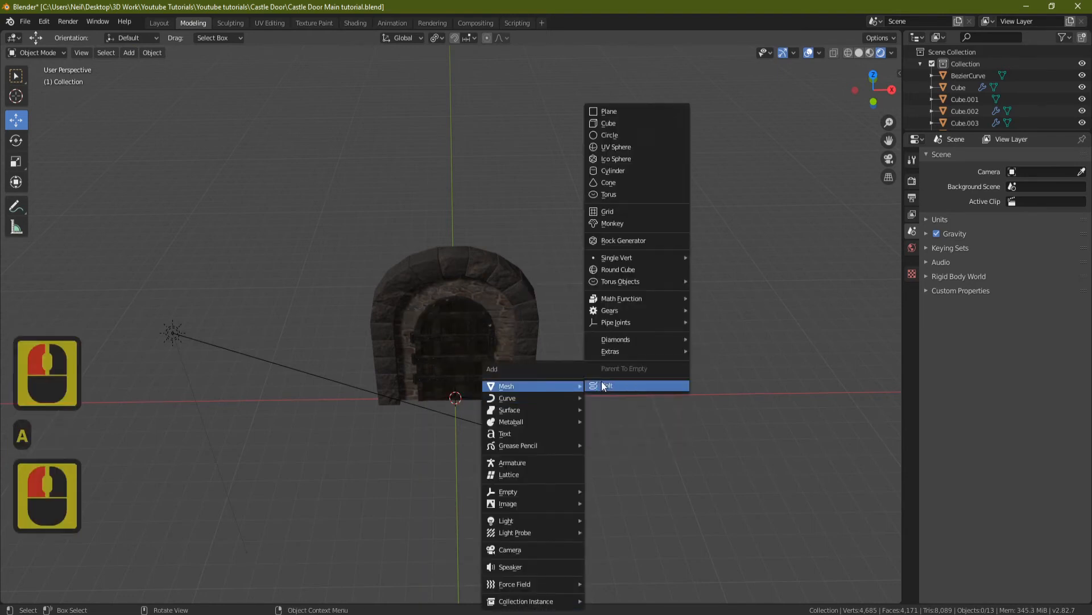
click(608, 111)
Step: Scale the new plane uniformly into a large square ground surface extending well beyond the doorway on all sides
scroll(524, 374, down, 4)
key(s)
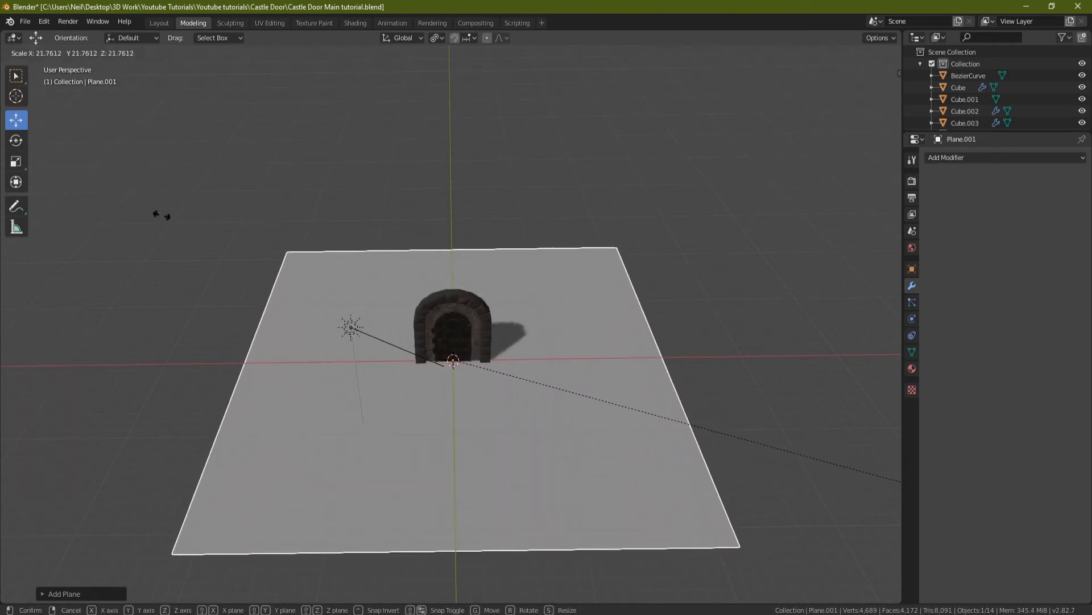
click(154, 203)
middle_drag(624, 264, 588, 276)
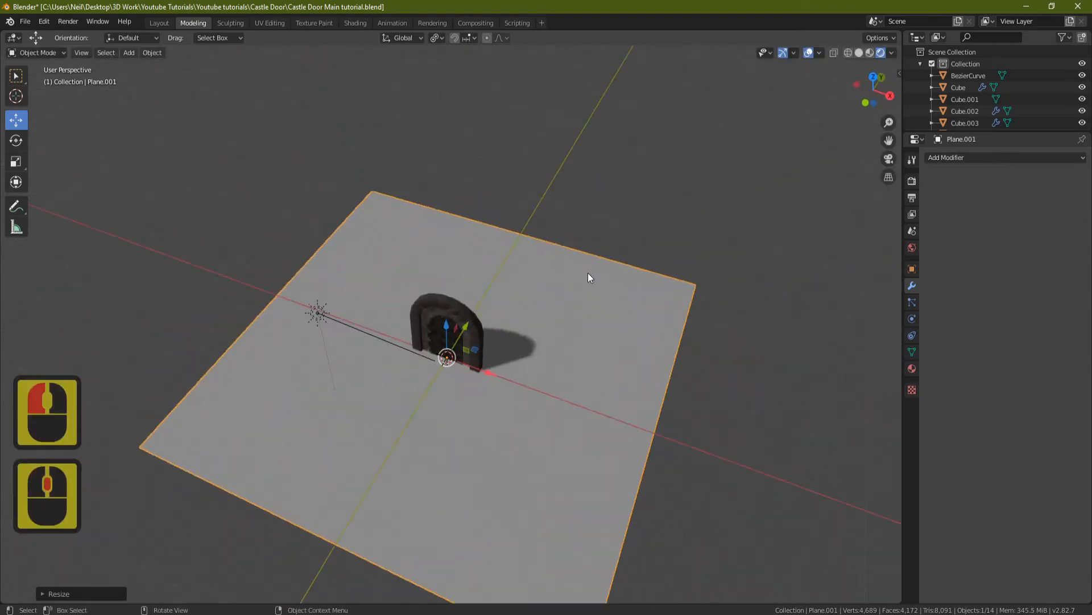
key(s)
click(711, 379)
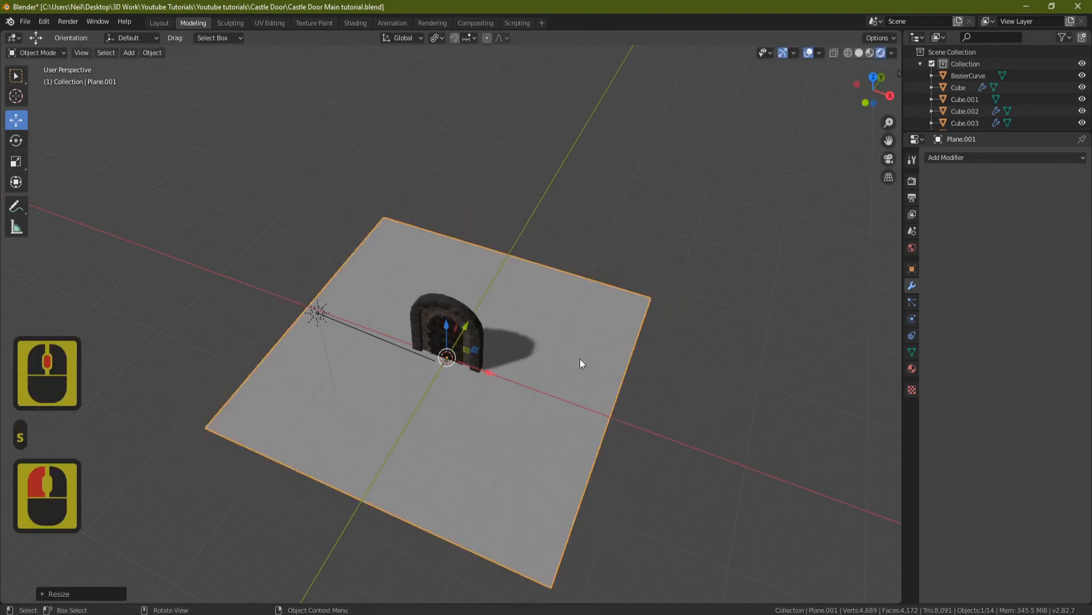
Step: Examine how the door and stone frame meet the ground plane, close up and from farther away
scroll(538, 340, up, 5)
middle_drag(408, 299, 495, 262)
shift+middle_drag(495, 262, 457, 305)
scroll(441, 290, up, 3)
scroll(296, 398, up, 2)
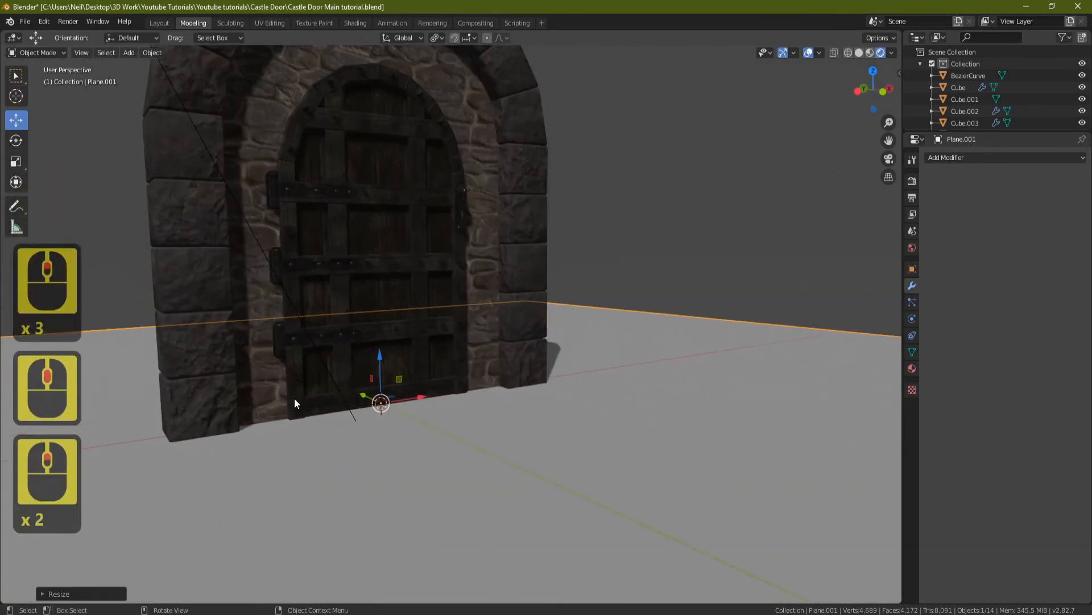
shift+middle_drag(313, 394, 322, 339)
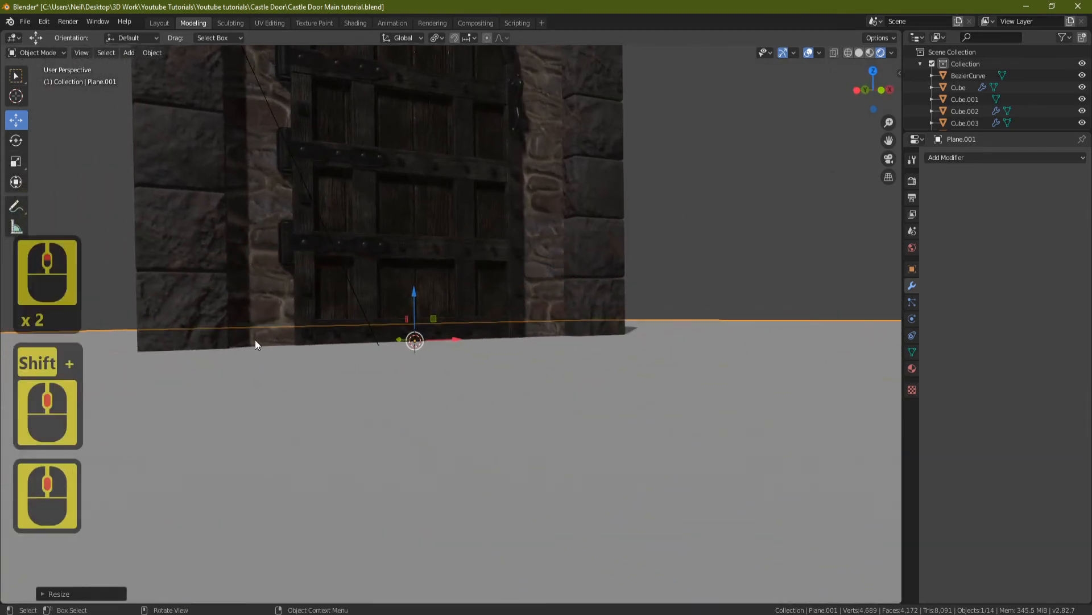
middle_drag(254, 339, 278, 339)
scroll(547, 264, down, 4)
middle_drag(540, 242, 558, 283)
scroll(558, 283, down, 2)
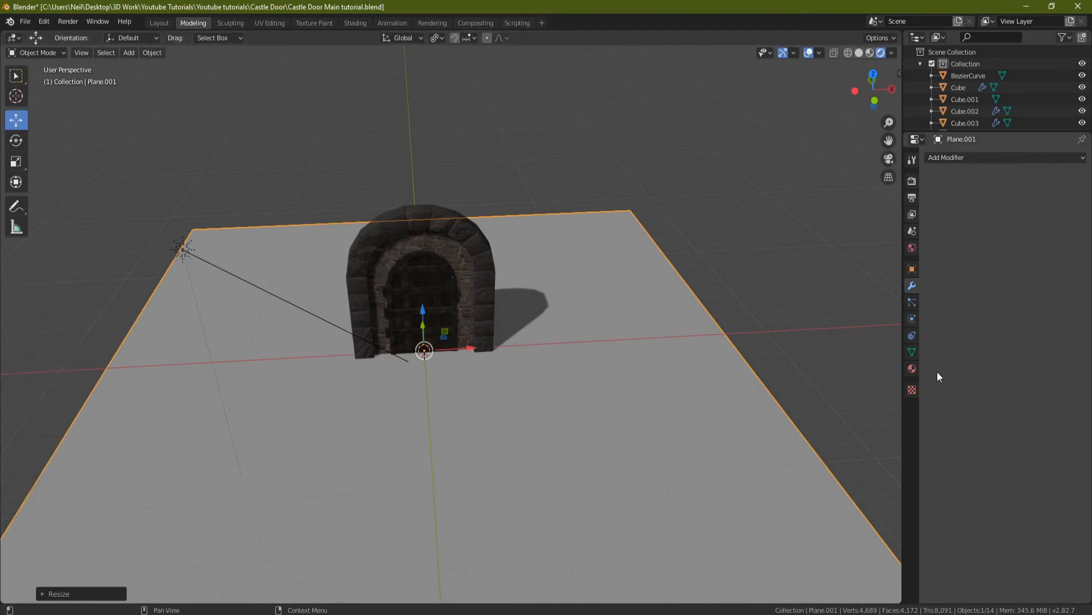
Step: Create a new material for the ground plane and name it "Stone Floor"
click(912, 370)
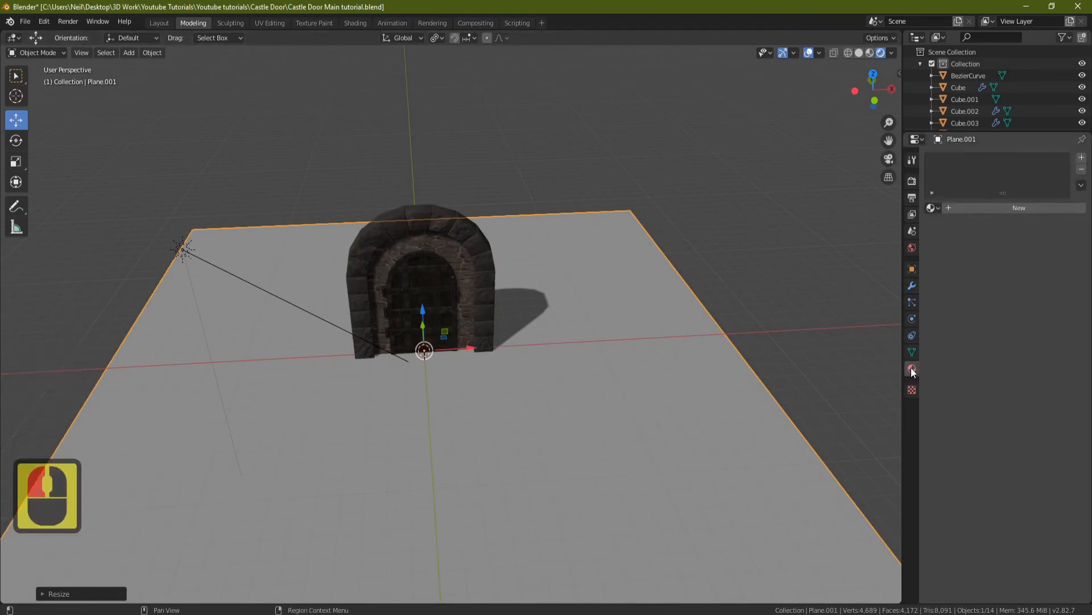
click(1081, 157)
click(1008, 207)
click(975, 160)
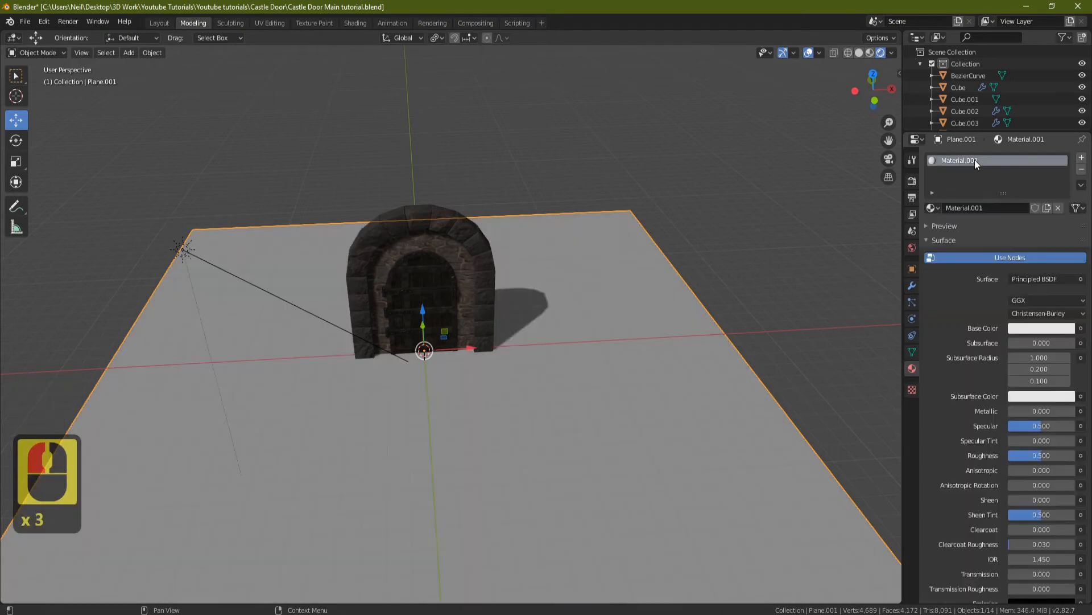
click(975, 159)
text(Stone)
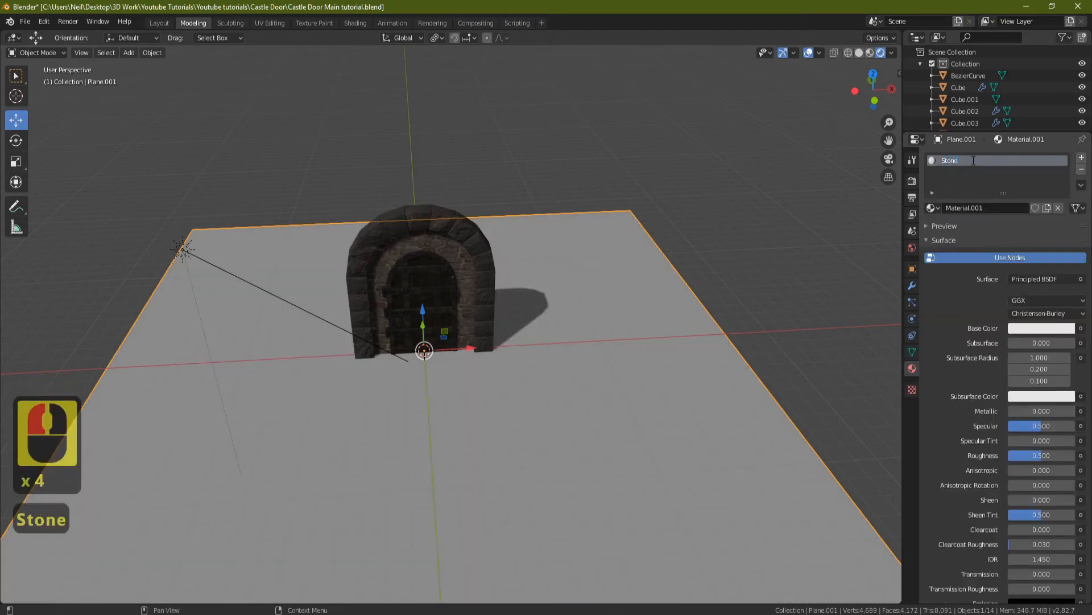
text( Floor)
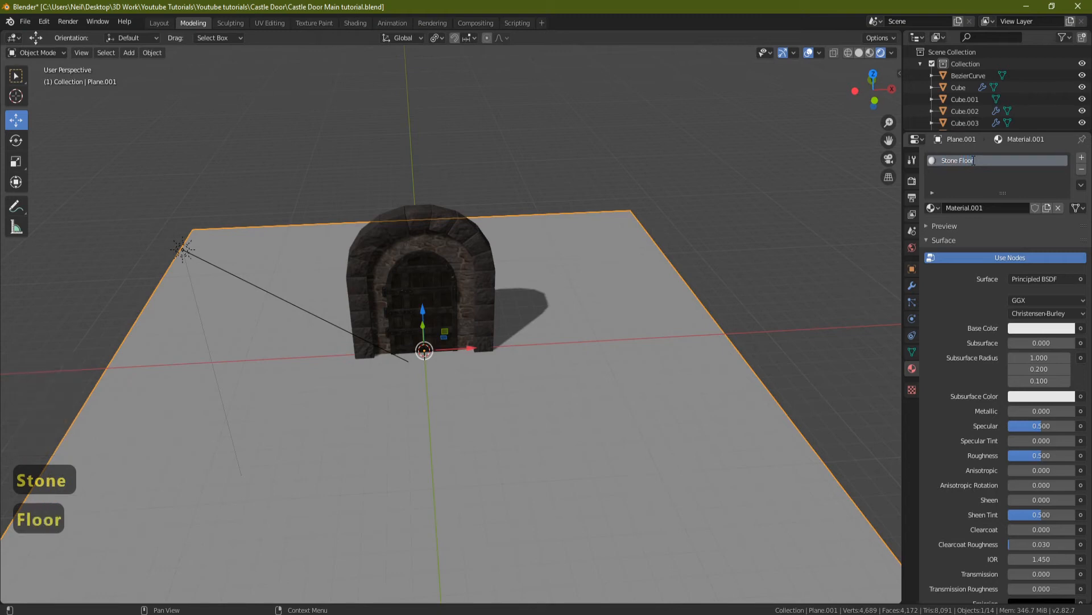
key(Return)
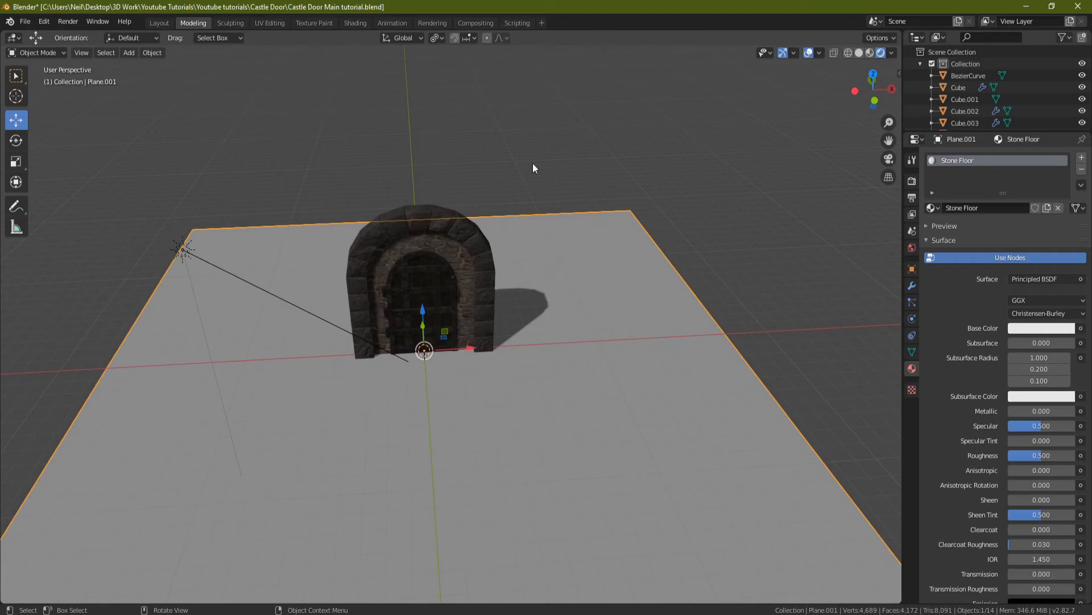
Step: Enter Edit Mode on the ground plane and unwrap its face with the standard Unwrap
key(Tab)
key(u)
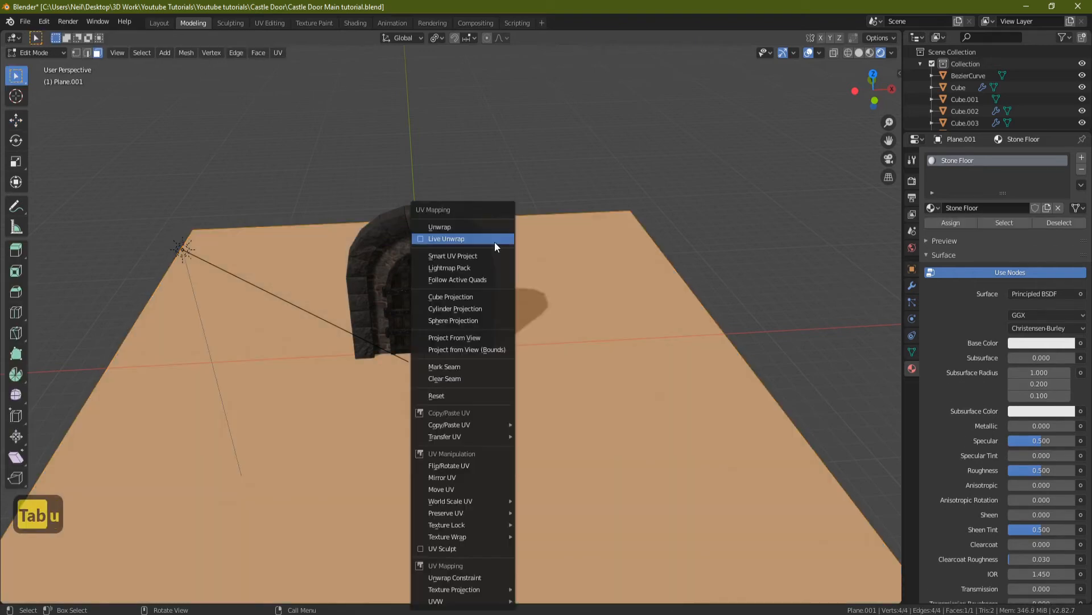
click(458, 226)
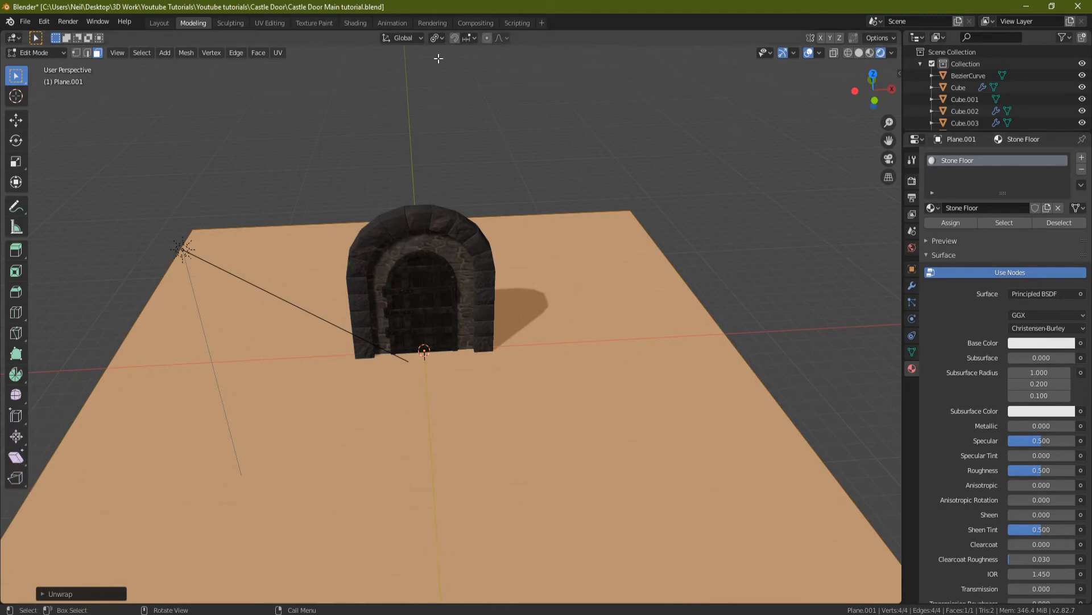
Step: In the Shading workspace, run Principled Texture Setup on the Stone Floor shader with all five images from the Stone Floor folder
click(356, 23)
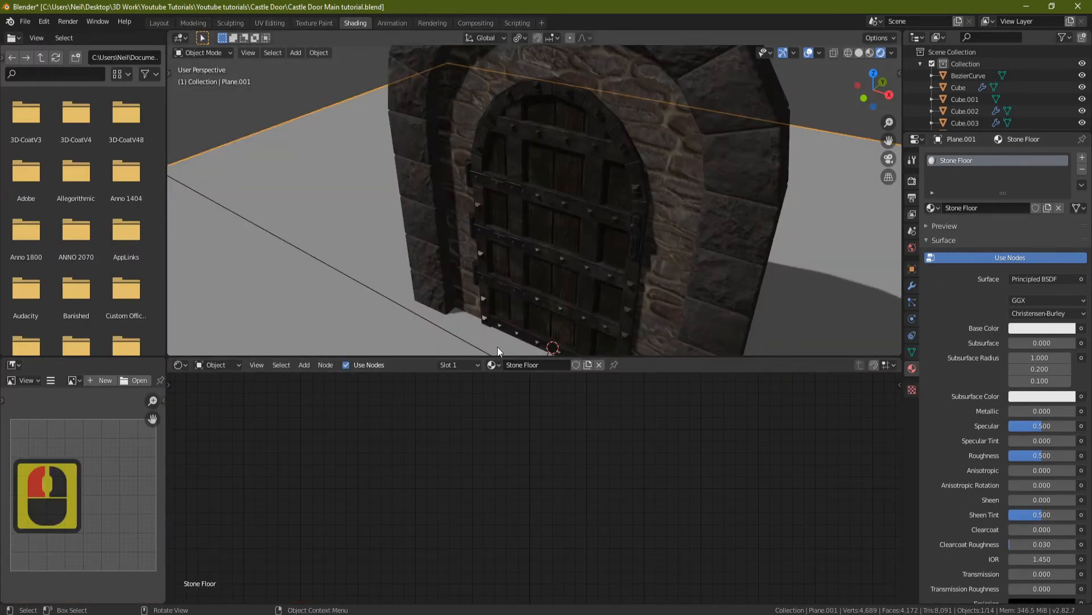
scroll(805, 226, down, 6)
scroll(596, 462, down, 10)
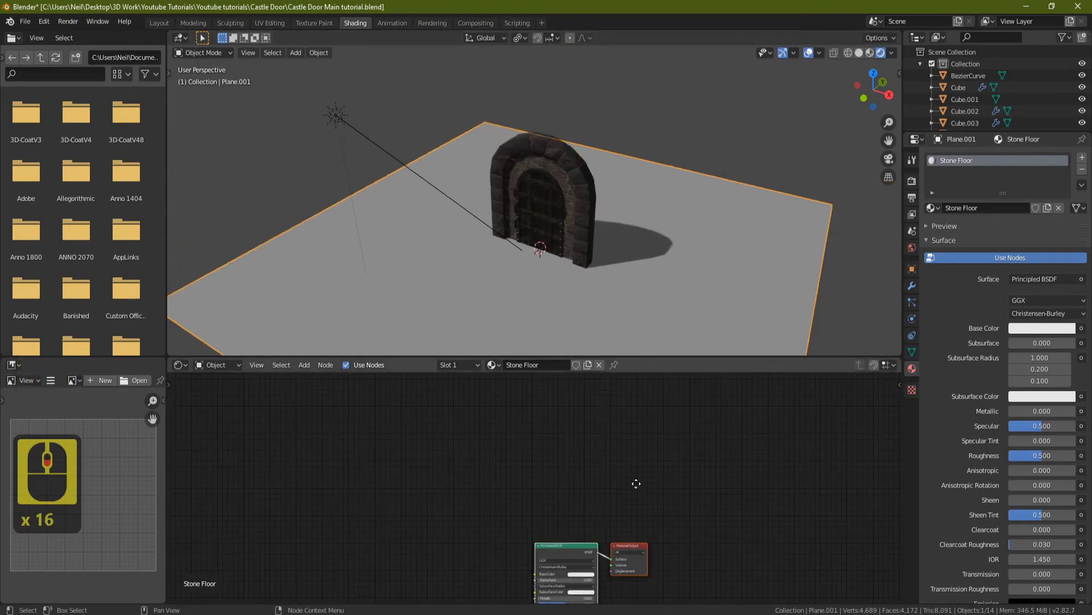
middle_drag(637, 484, 577, 389)
scroll(592, 451, down, 3)
middle_drag(592, 451, 604, 422)
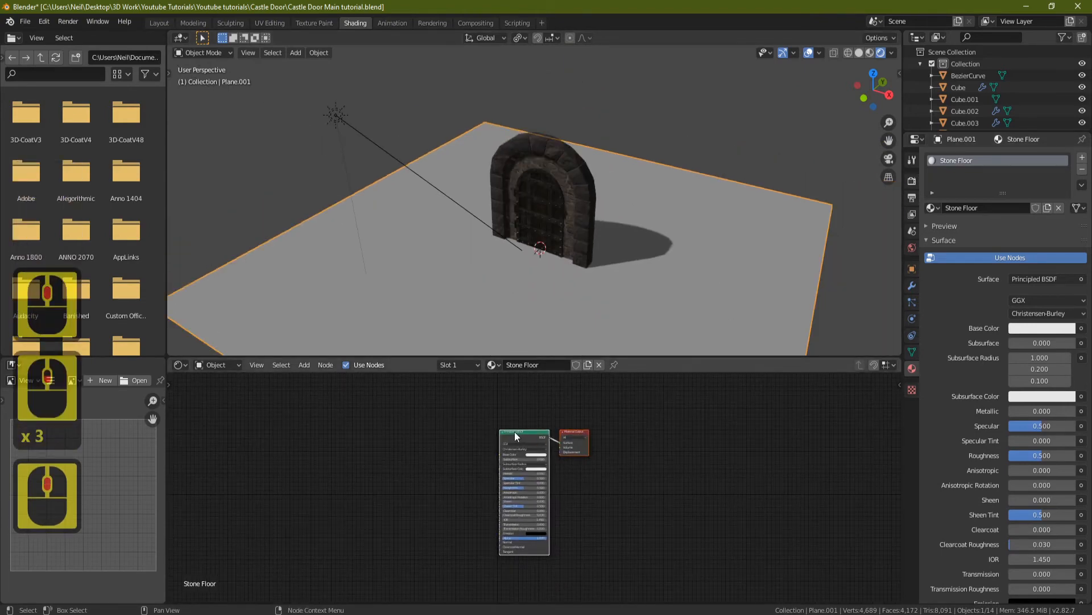
click(562, 428)
key(ctrl+shift+t)
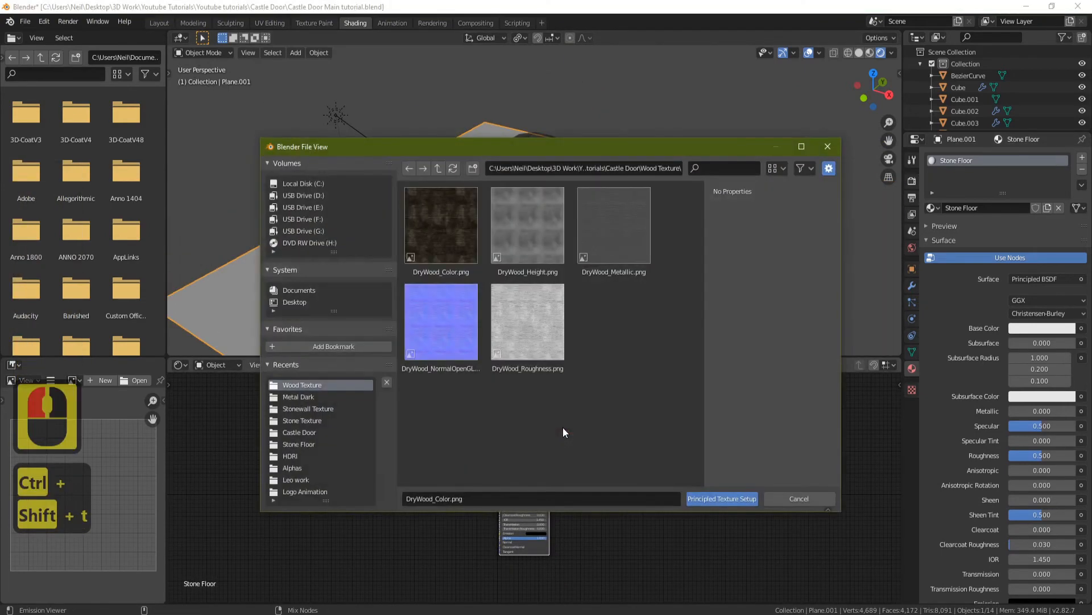
click(439, 169)
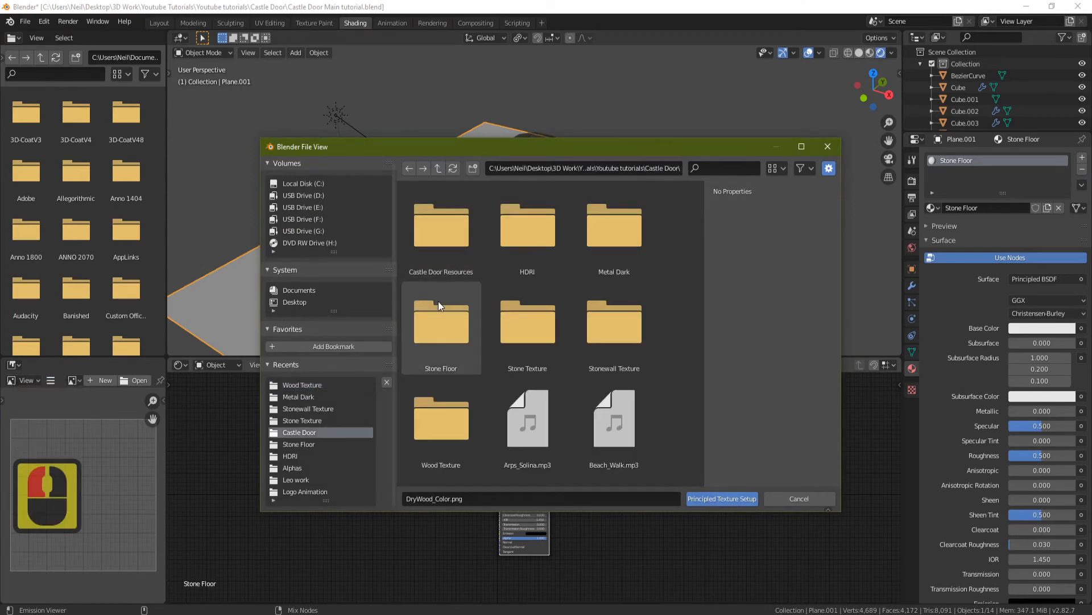
double_click(436, 324)
click(419, 221)
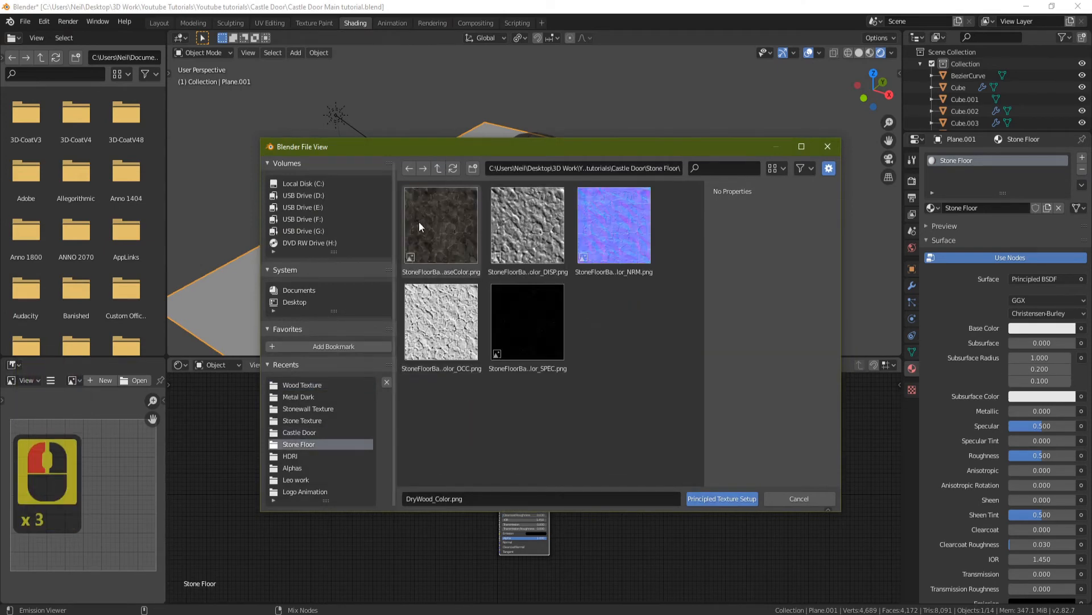
shift+click(527, 321)
click(723, 498)
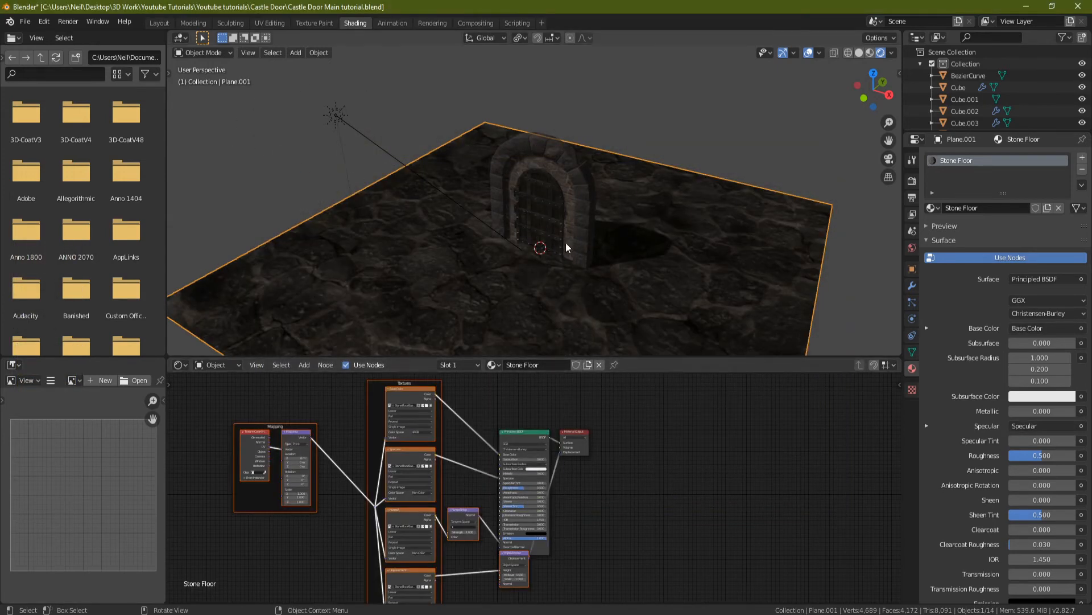
Step: In the UV Editing workspace, scale the ground plane's whole UV layout up to over three times its size, then return to Object Mode
middle_drag(559, 246, 612, 280)
middle_drag(694, 246, 653, 263)
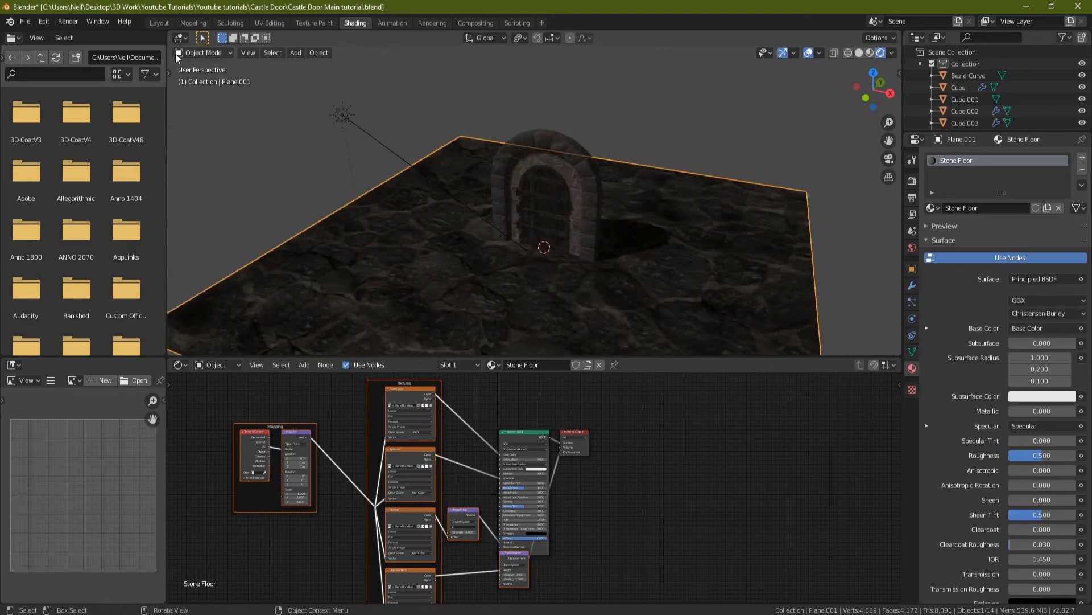
click(267, 23)
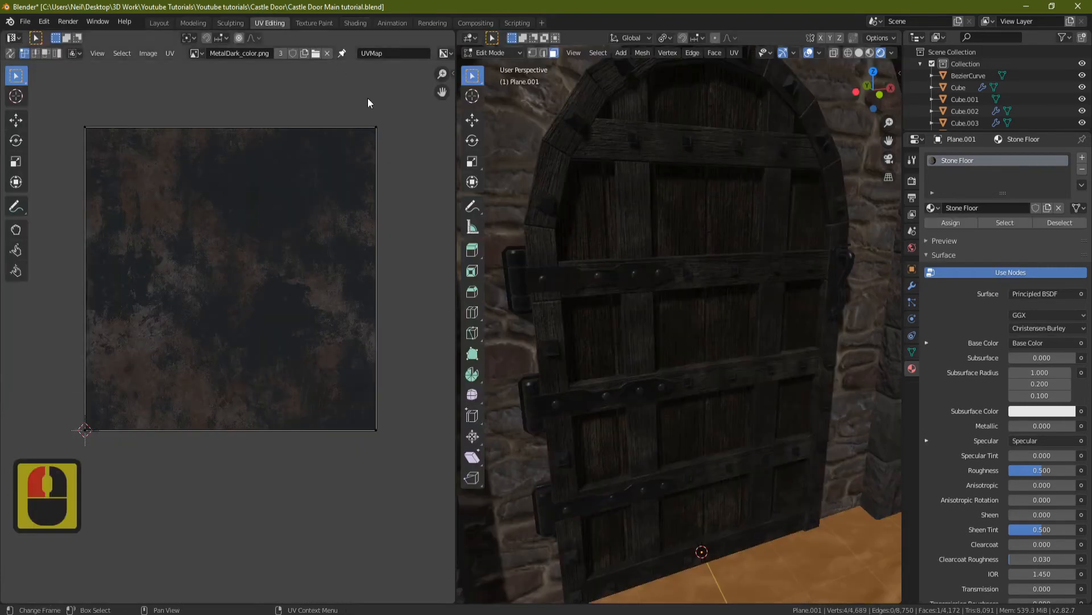
key(a)
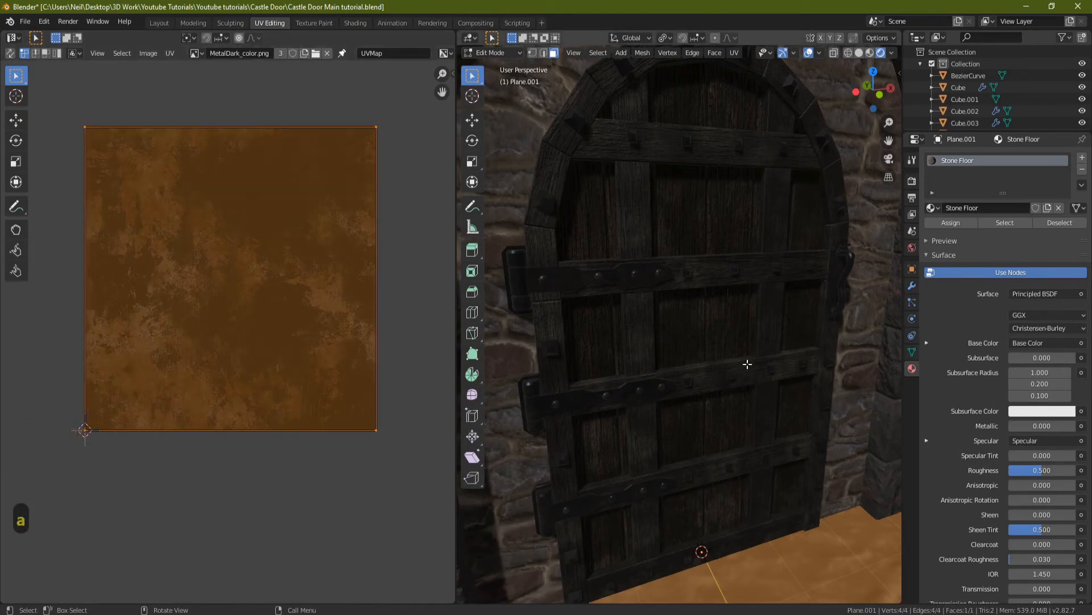
scroll(734, 356, down, 6)
scroll(728, 348, down, 7)
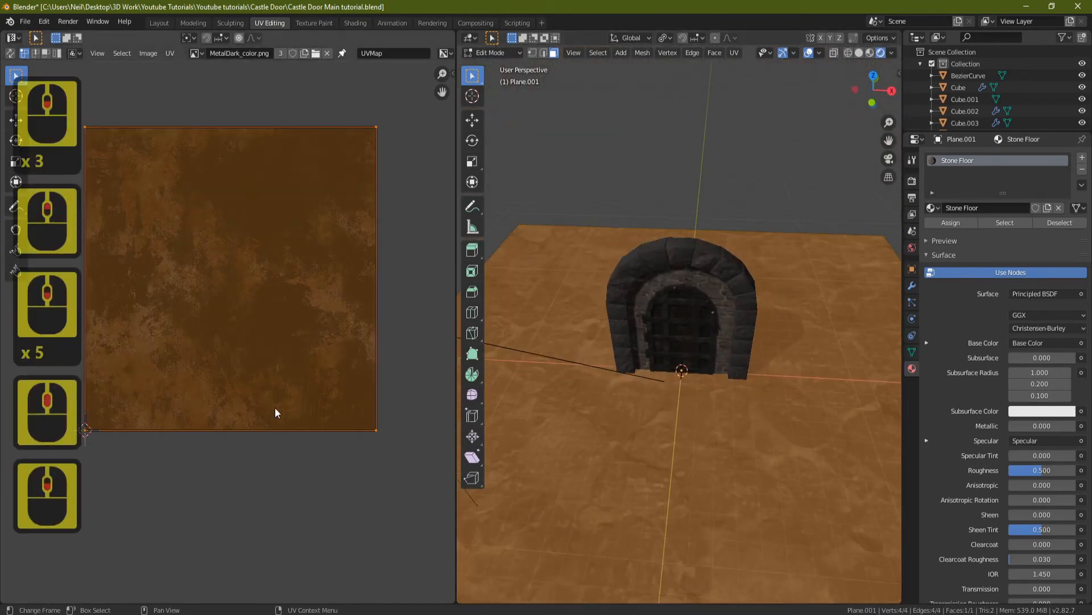
key(s)
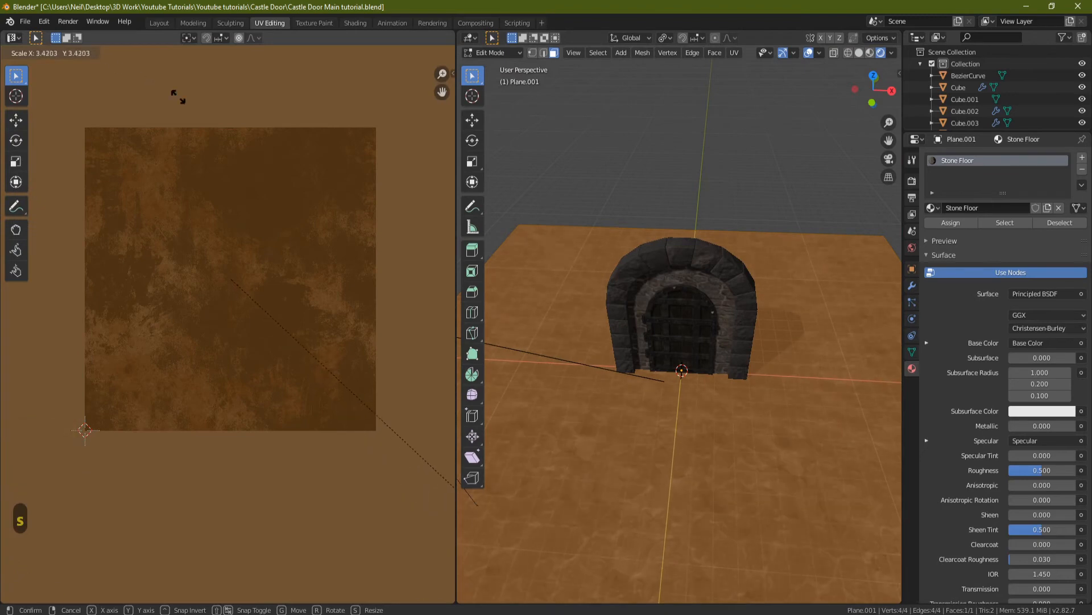
click(216, 86)
middle_drag(710, 298, 712, 260)
key(Tab)
scroll(653, 280, up, 3)
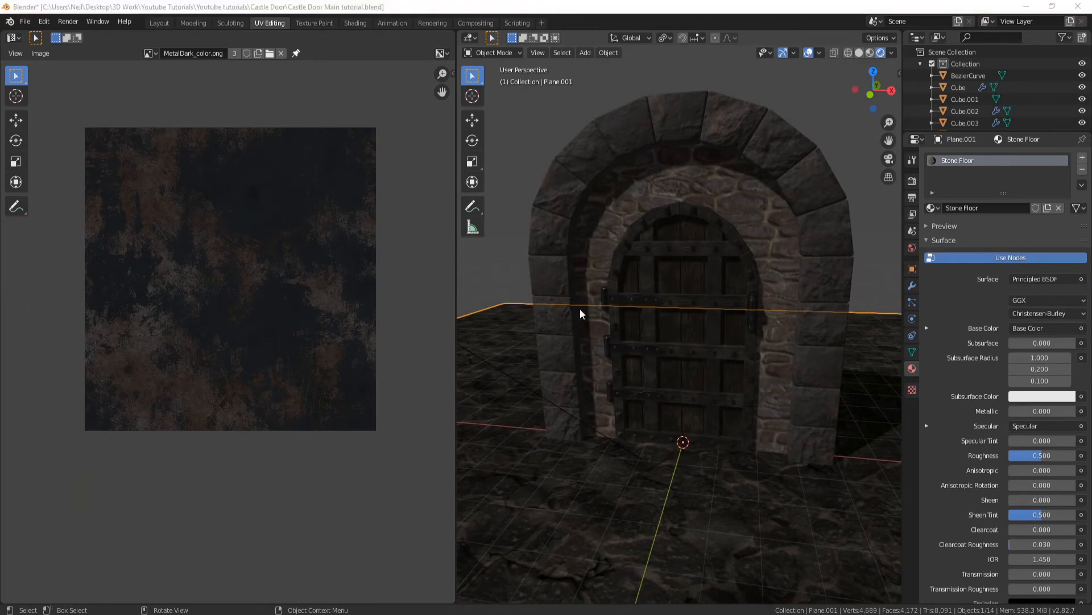
Step: Switch to the Modeling workspace and examine the stone floor tiling around the doorway from several angles
click(194, 23)
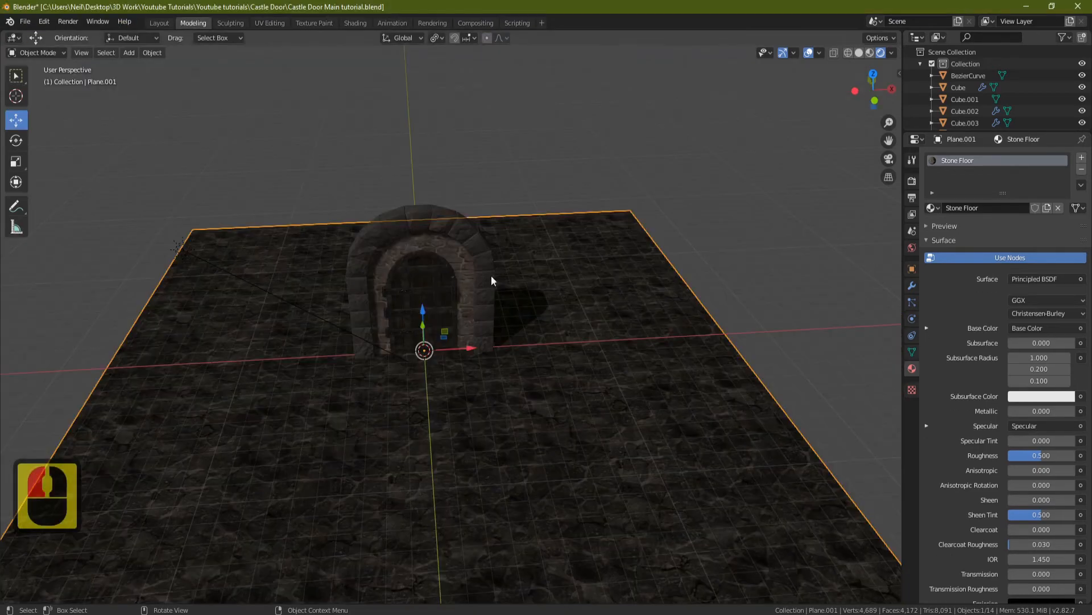
middle_drag(423, 359, 471, 361)
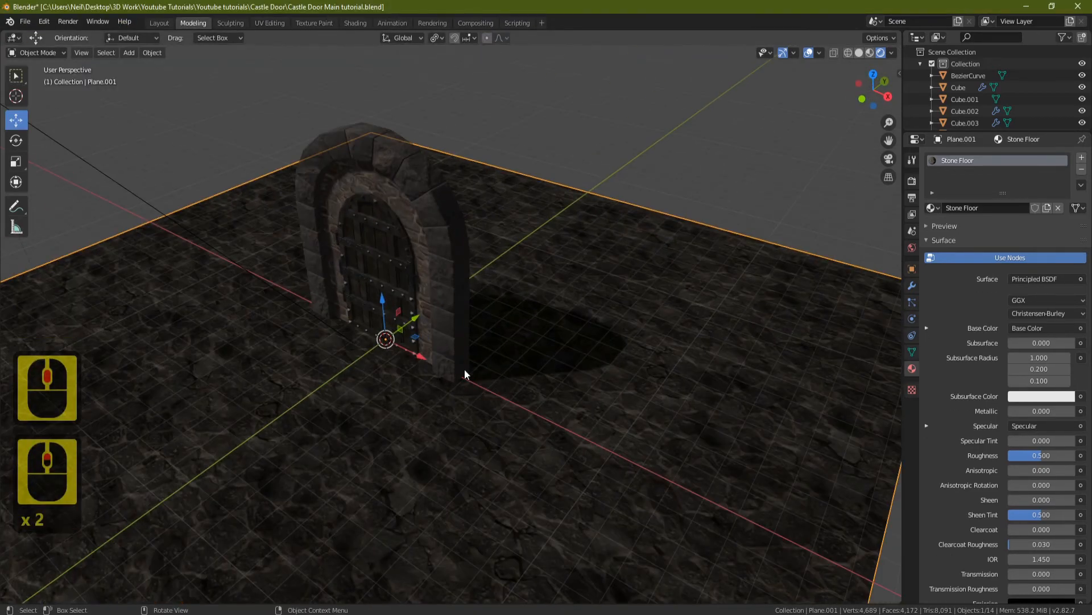
scroll(512, 366, up, 2)
key(Tab)
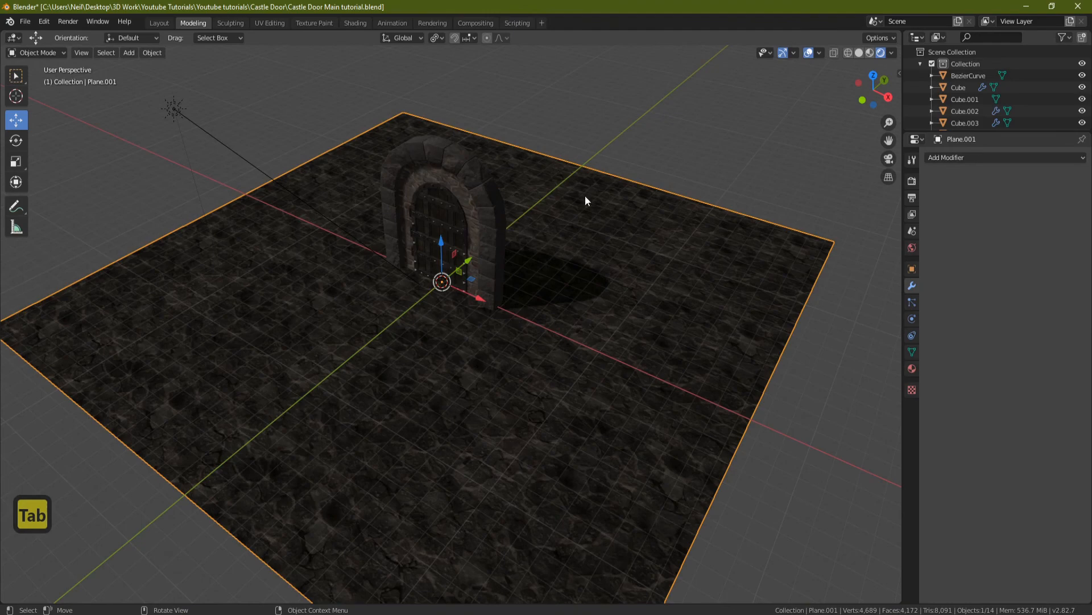
scroll(490, 262, down, 1)
middle_drag(487, 266, 563, 279)
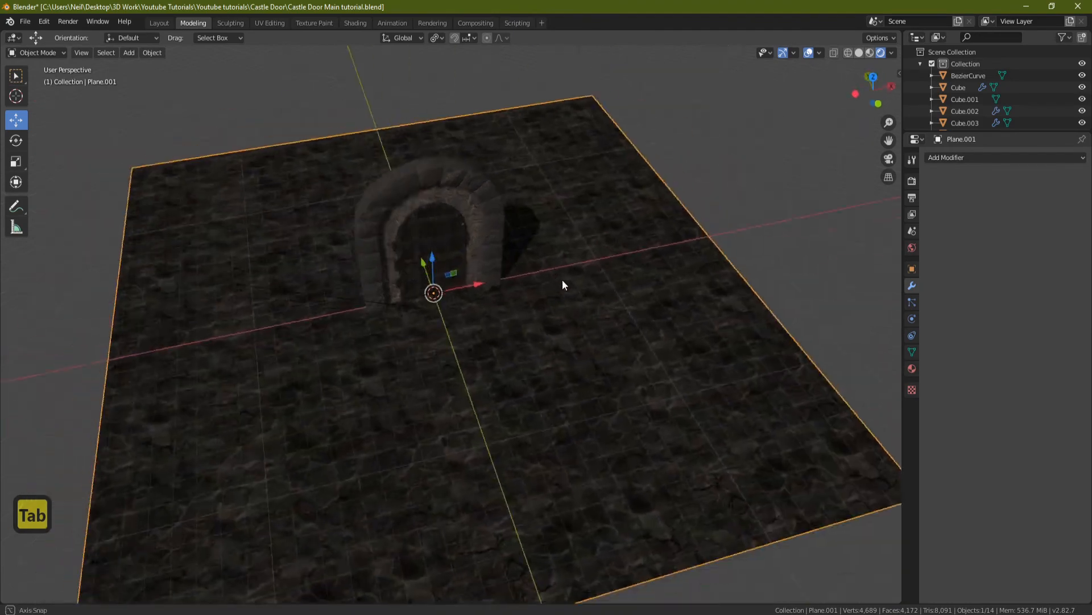
scroll(589, 326, up, 2)
middle_drag(637, 316, 463, 291)
scroll(552, 296, down, 4)
scroll(490, 276, down, 2)
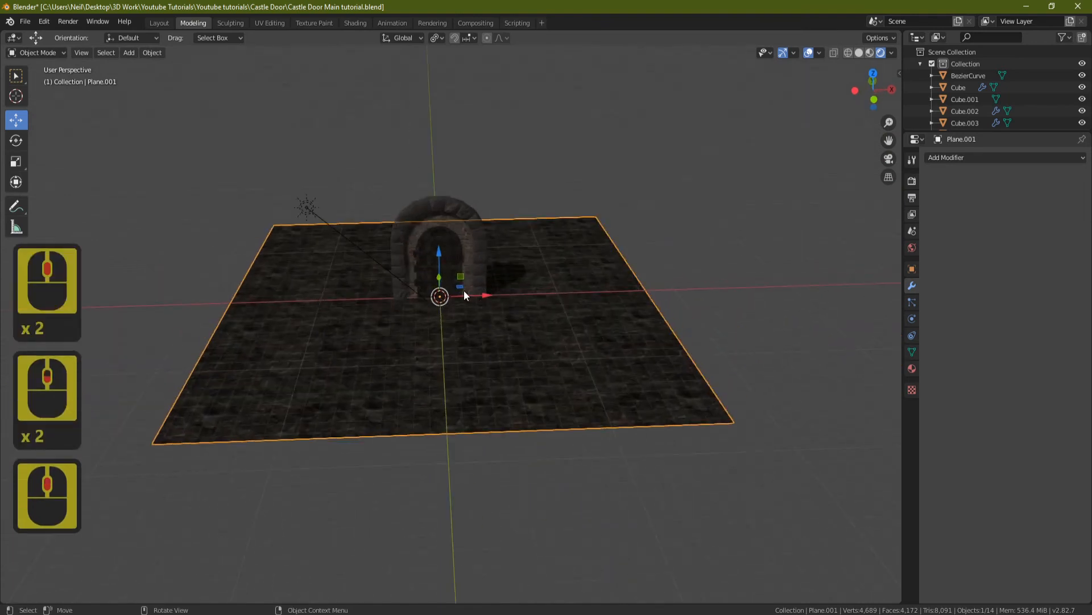
Step: Box-select the door assembly, light and ground plane and raise them together by 0.193 m along Z
key(b)
drag(352, 155, 626, 462)
middle_drag(626, 463, 301, 172)
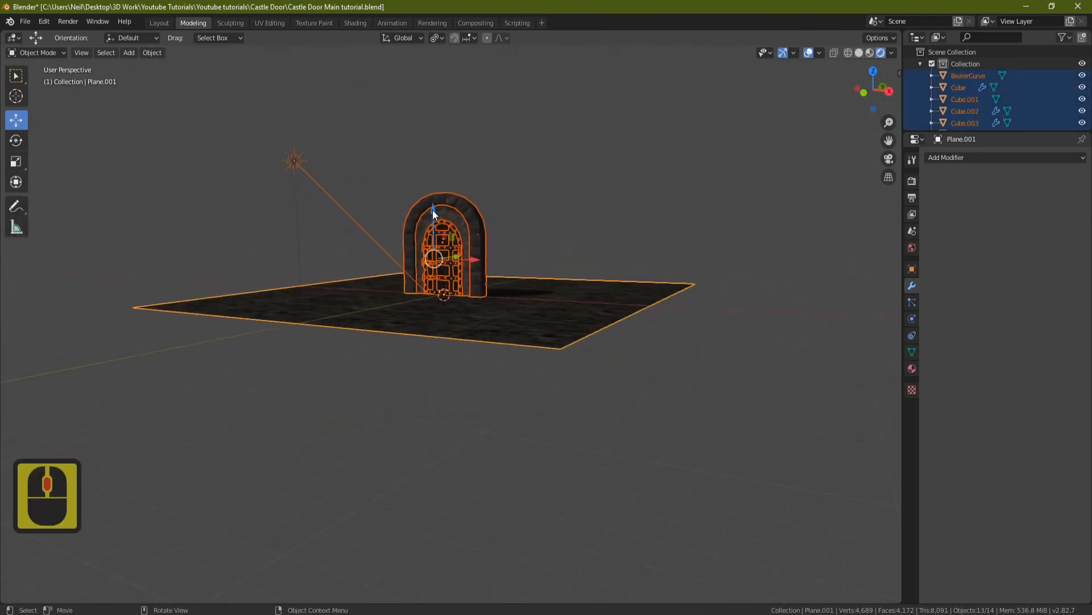
drag(435, 209, 435, 205)
middle_drag(434, 205, 557, 312)
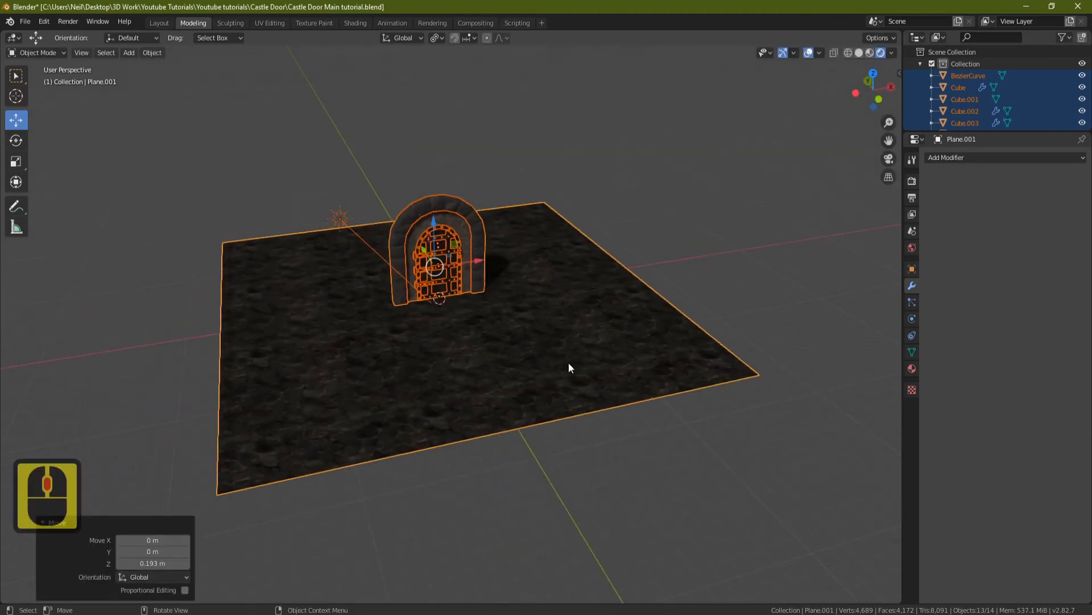
middle_drag(568, 363, 520, 363)
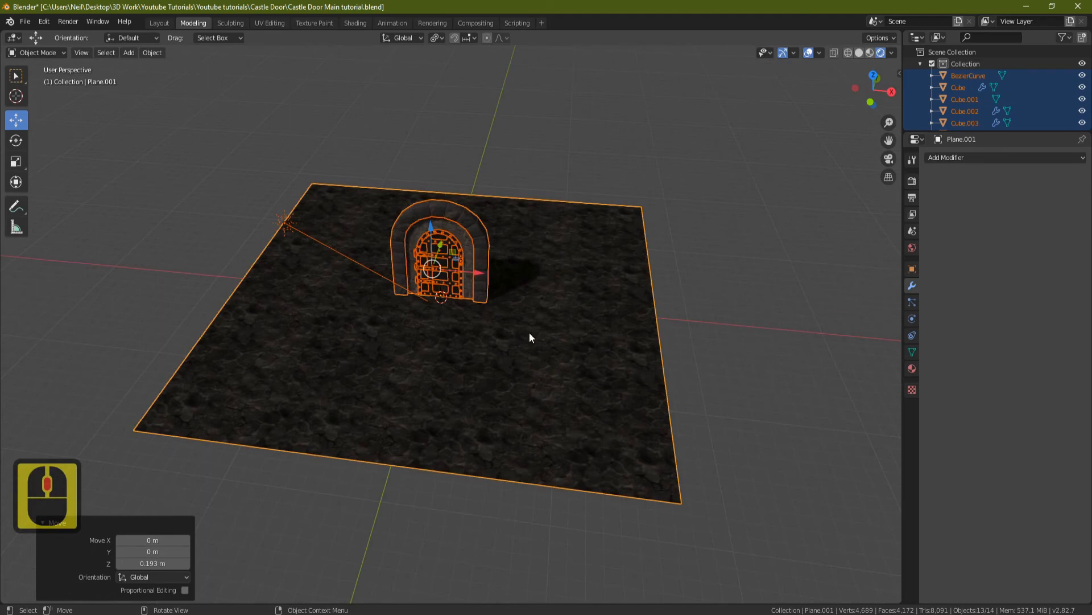
middle_drag(548, 323, 596, 344)
Step: Select only the ground plane and subdivide its face twice in Edit Mode with one cut each time
click(617, 330)
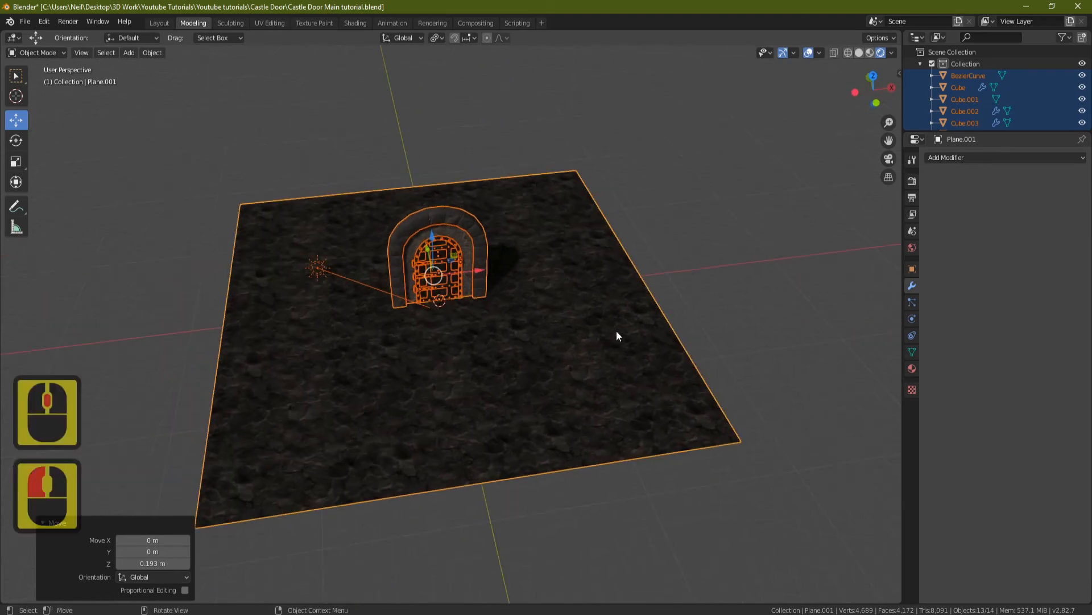
click(542, 311)
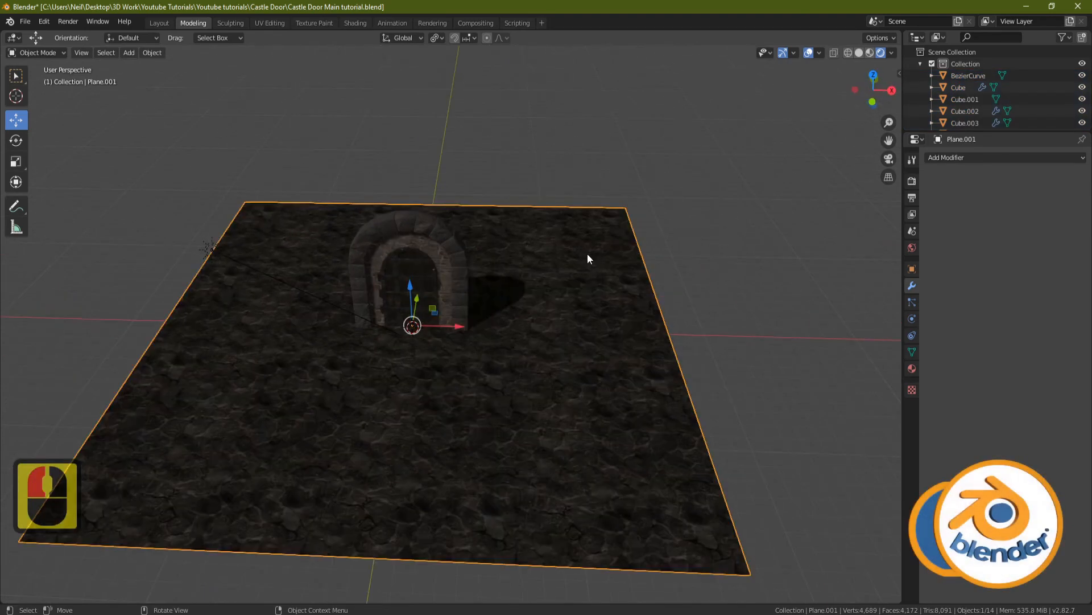
middle_drag(541, 225, 487, 231)
key(Tab)
right_click(626, 134)
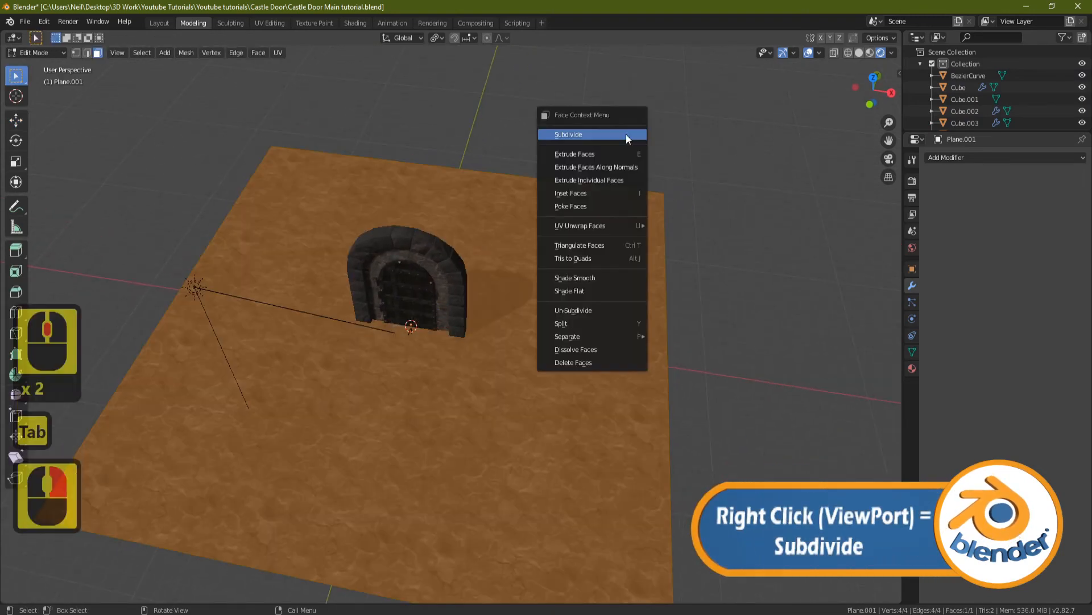
click(614, 134)
right_click(613, 134)
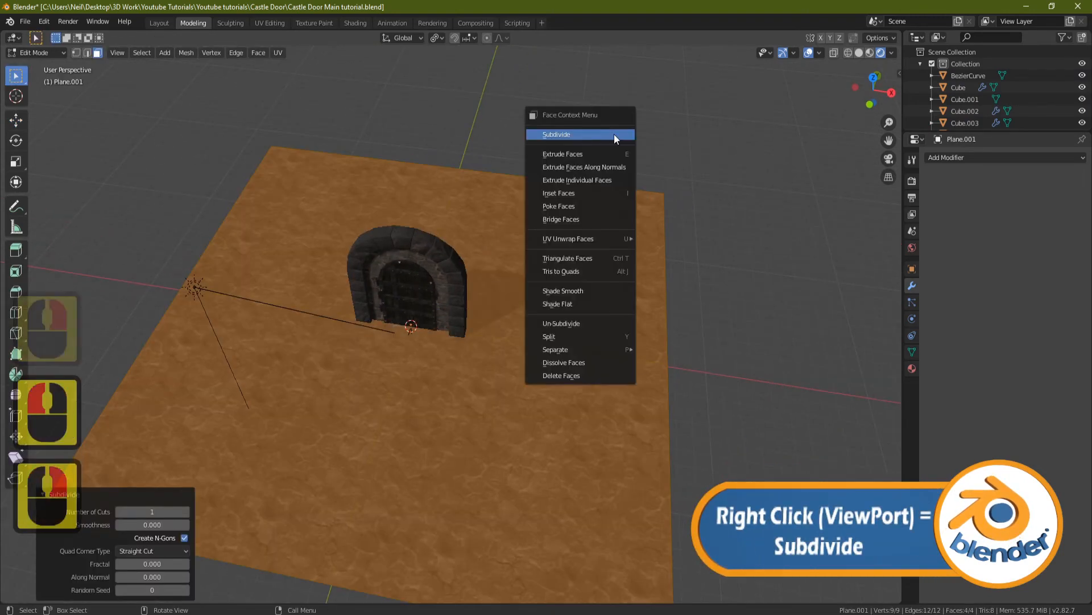
click(613, 135)
Step: Deselect all faces of the ground plane in Edit Mode and examine the stone floor close up and as a whole
key(Tab)
middle_drag(552, 287, 556, 324)
key(Tab)
shift+middle_drag(526, 401, 512, 349)
scroll(545, 338, up, 3)
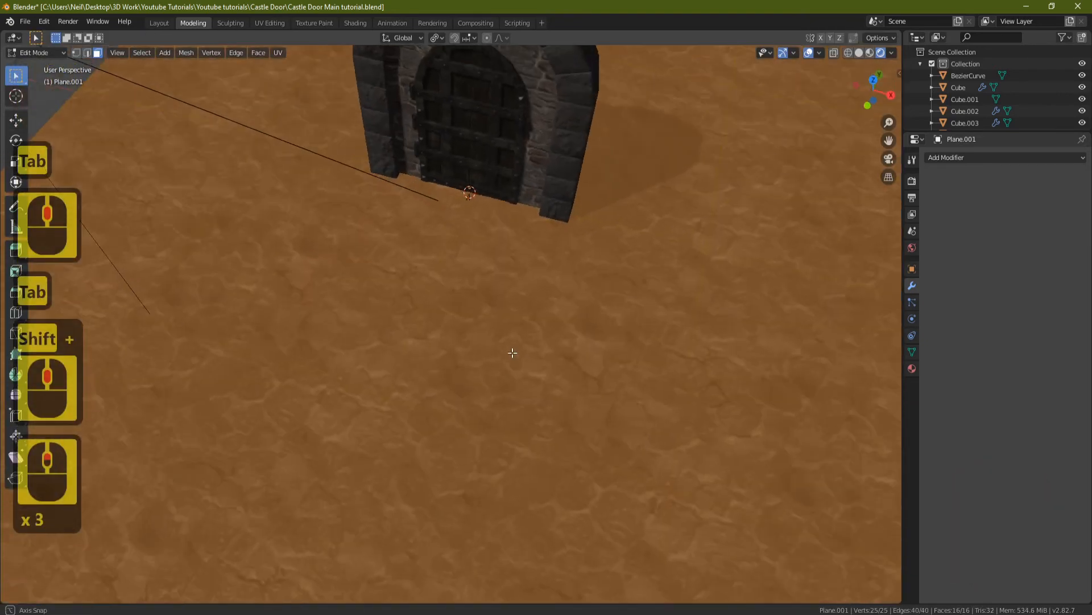
shift+middle_drag(402, 393, 496, 361)
key(a)
key(a)
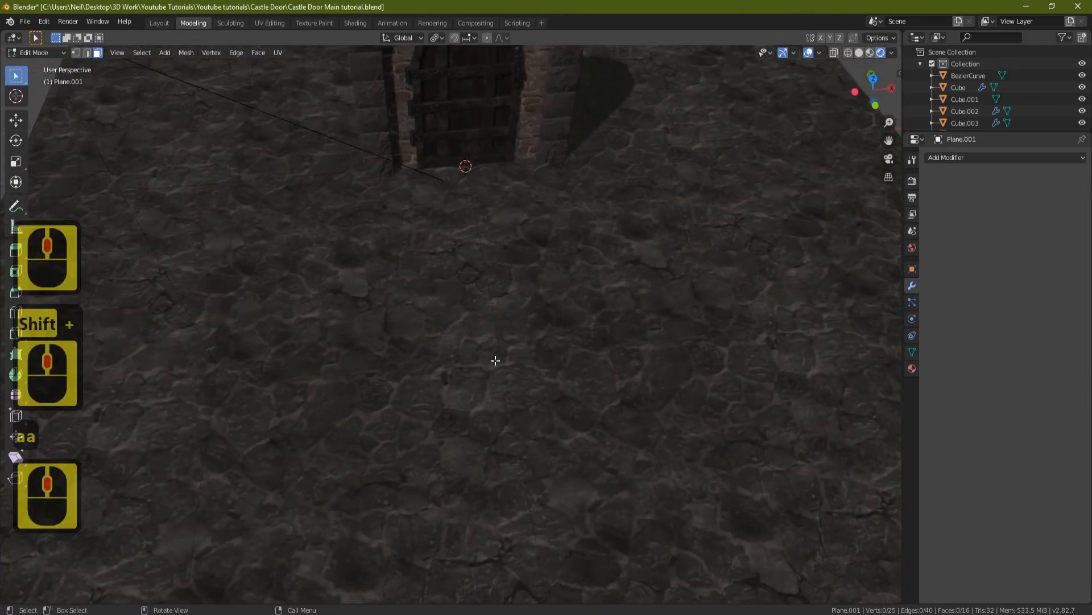
scroll(617, 320, down, 3)
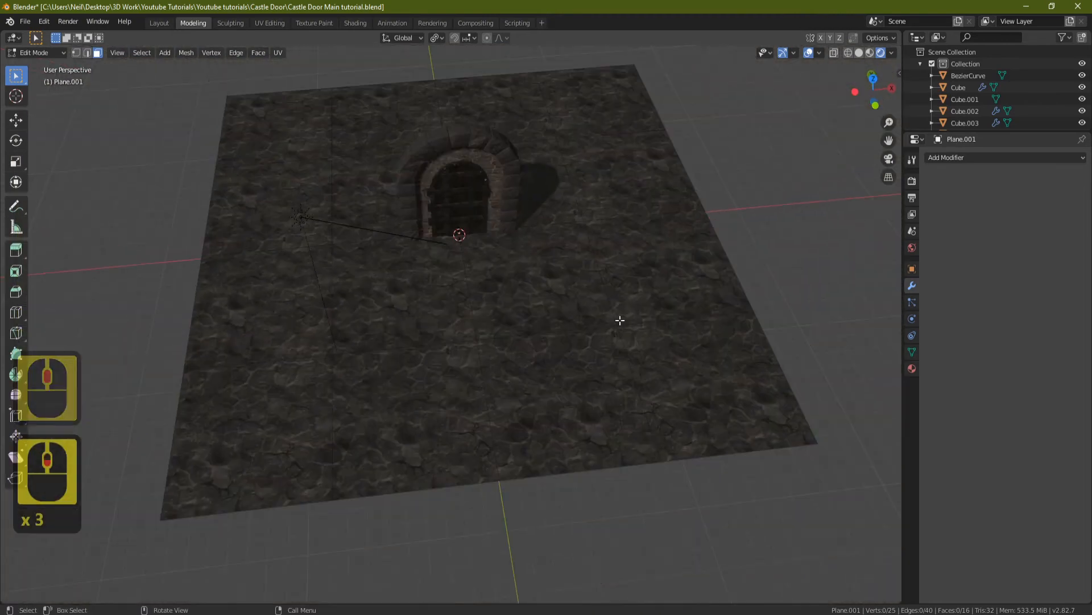
Step: Add a Subdivision Surface modifier to the ground plane and set its subdivision type to Simple
middle_drag(617, 319, 534, 345)
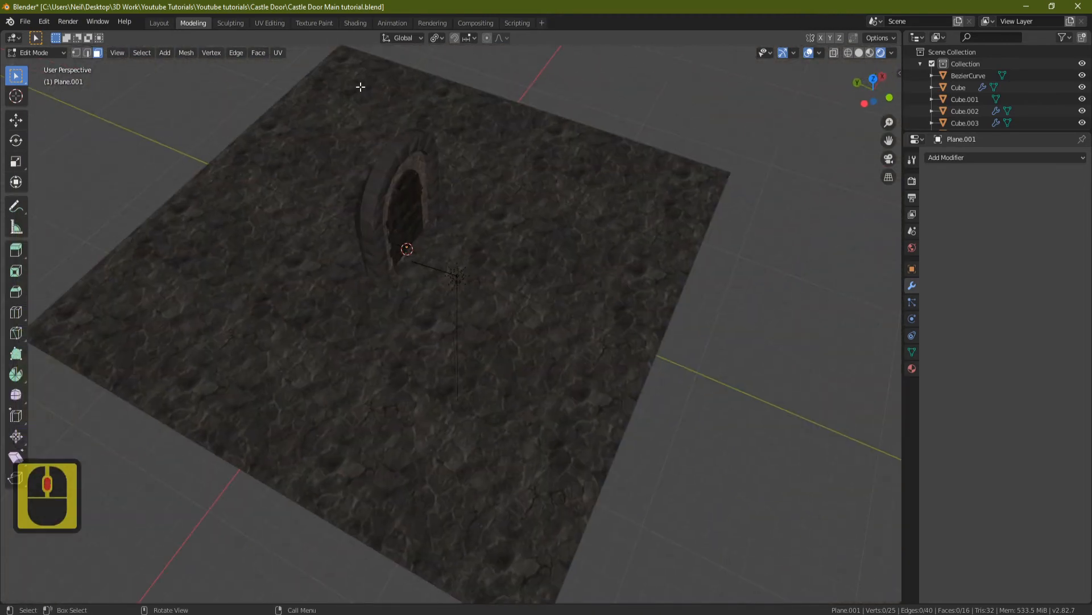
middle_drag(344, 450, 526, 283)
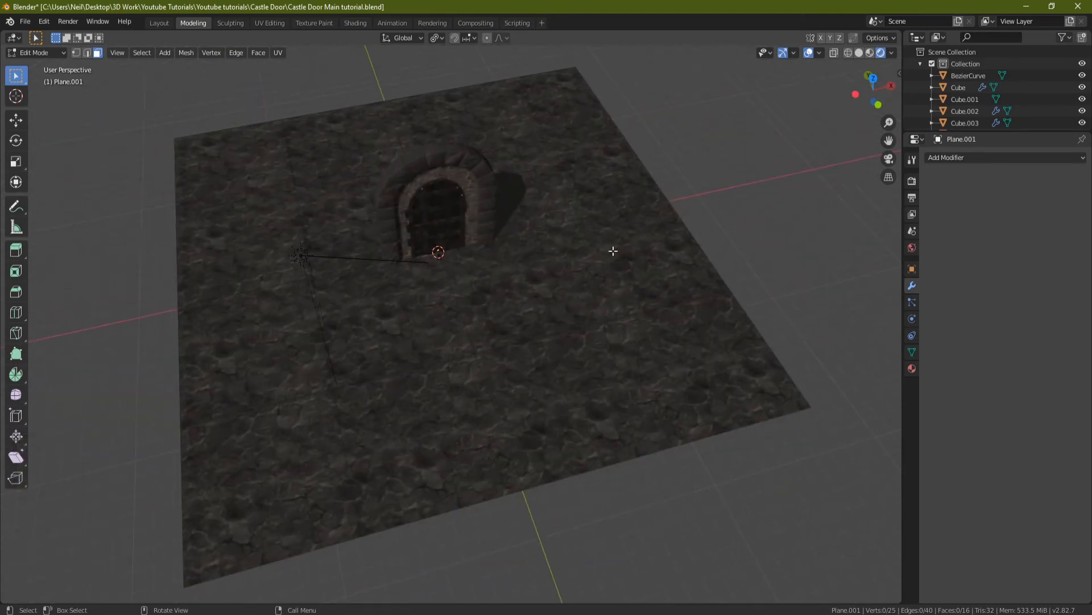
click(967, 158)
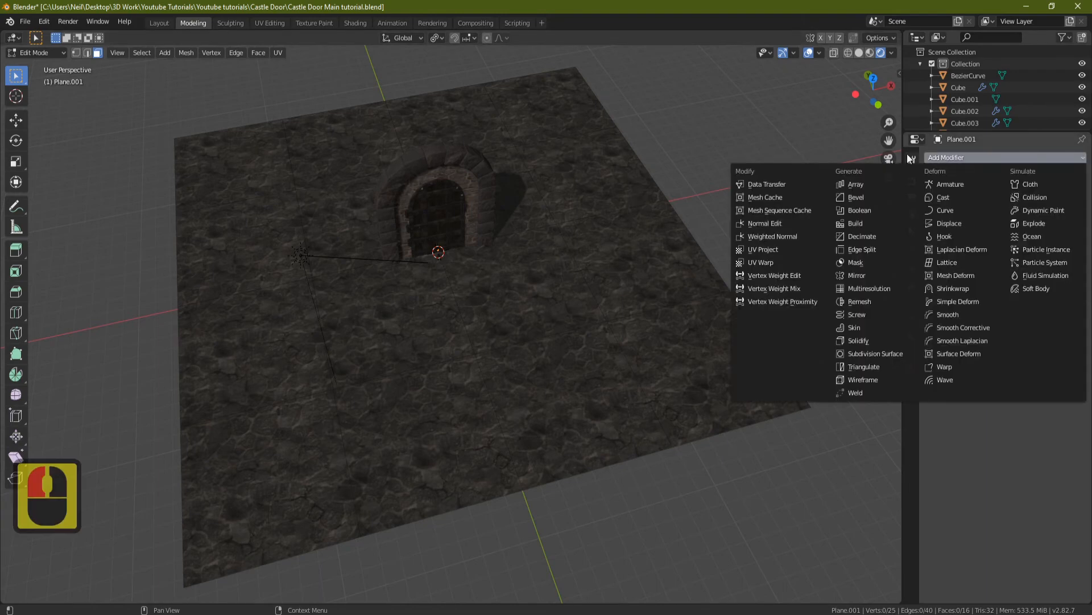
click(882, 352)
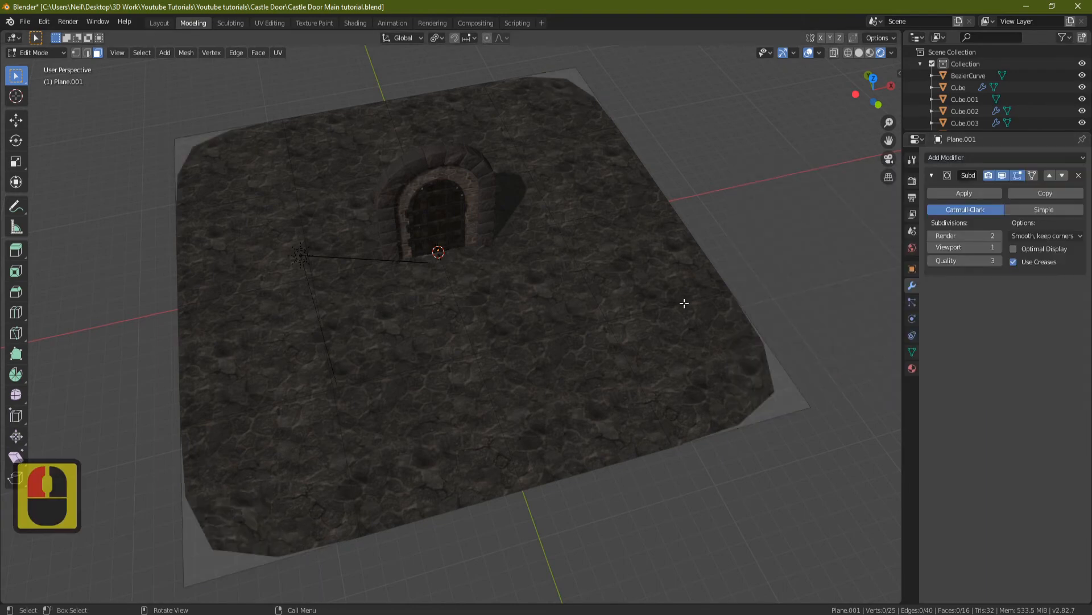
middle_drag(685, 302, 628, 302)
shift+middle_drag(687, 410, 620, 444)
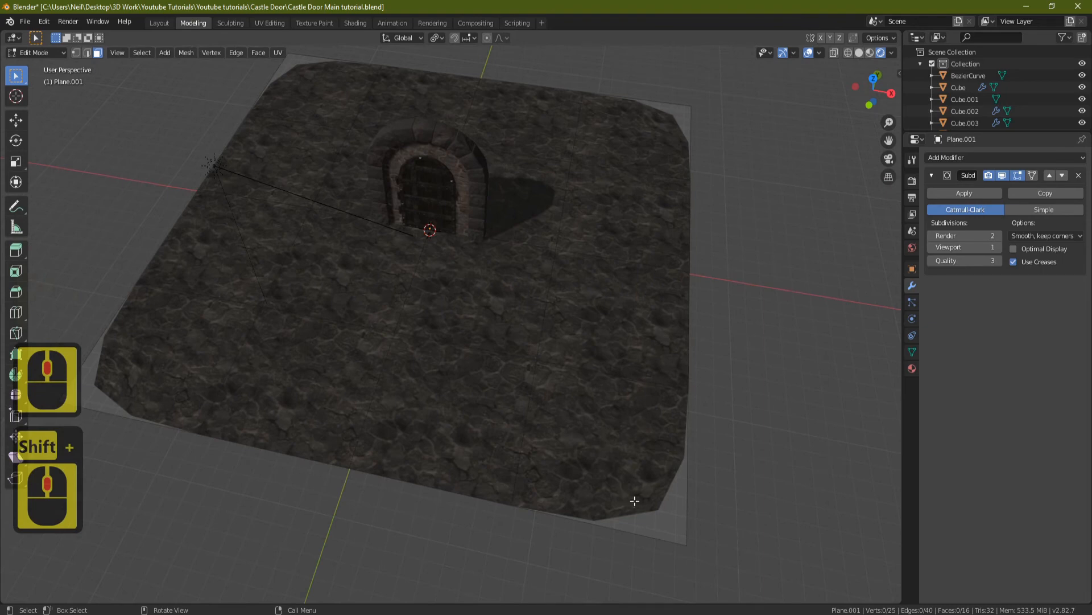
click(1049, 211)
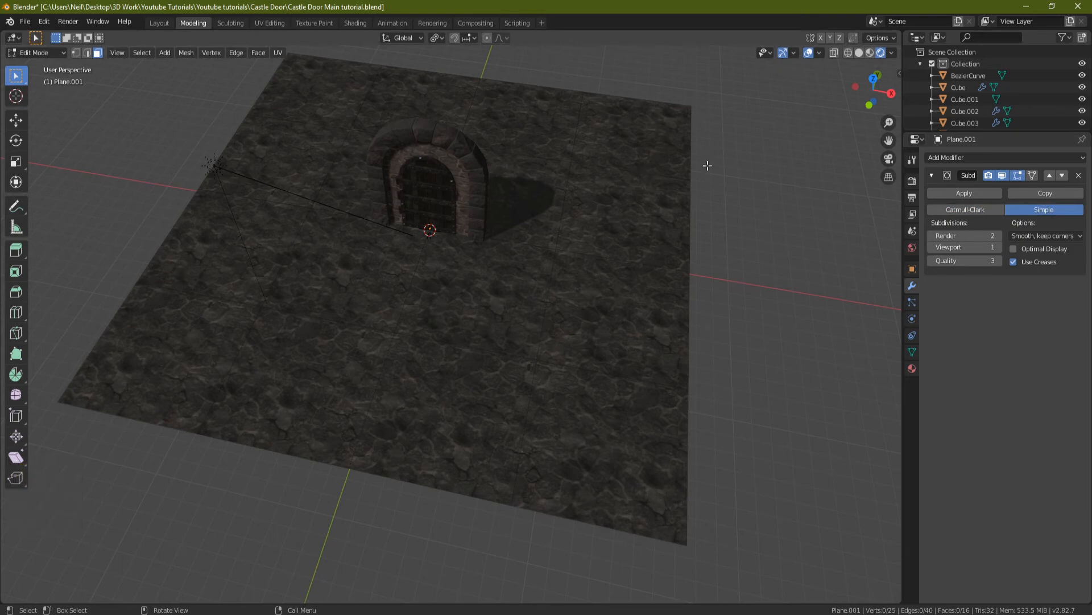
Step: Show the scene in wireframe and set the Subdivision modifier's Viewport and Render levels to 5
key(z)
click(530, 232)
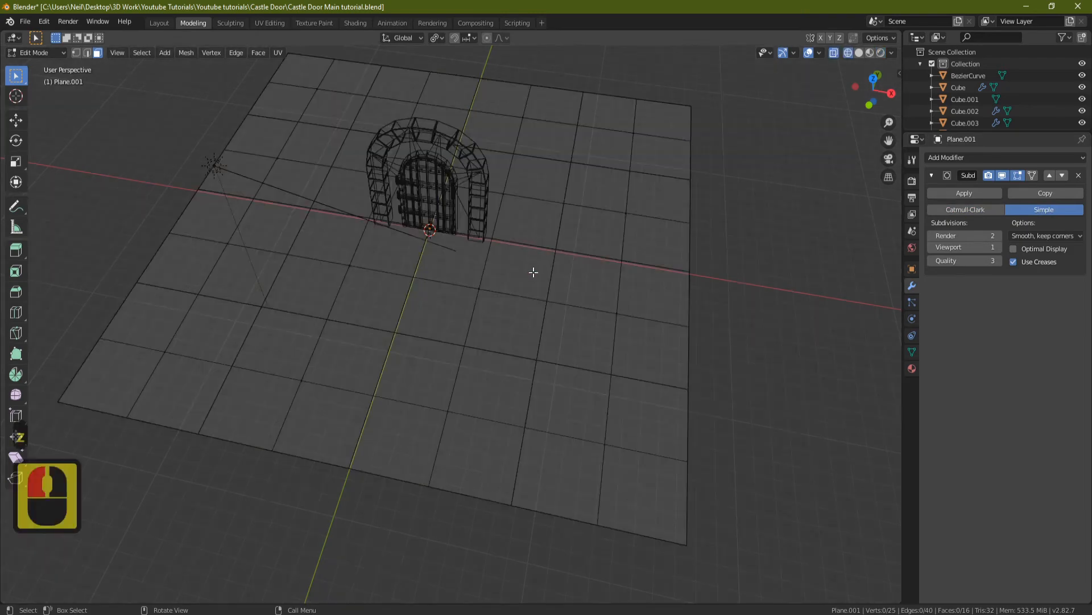
scroll(611, 173, up, 3)
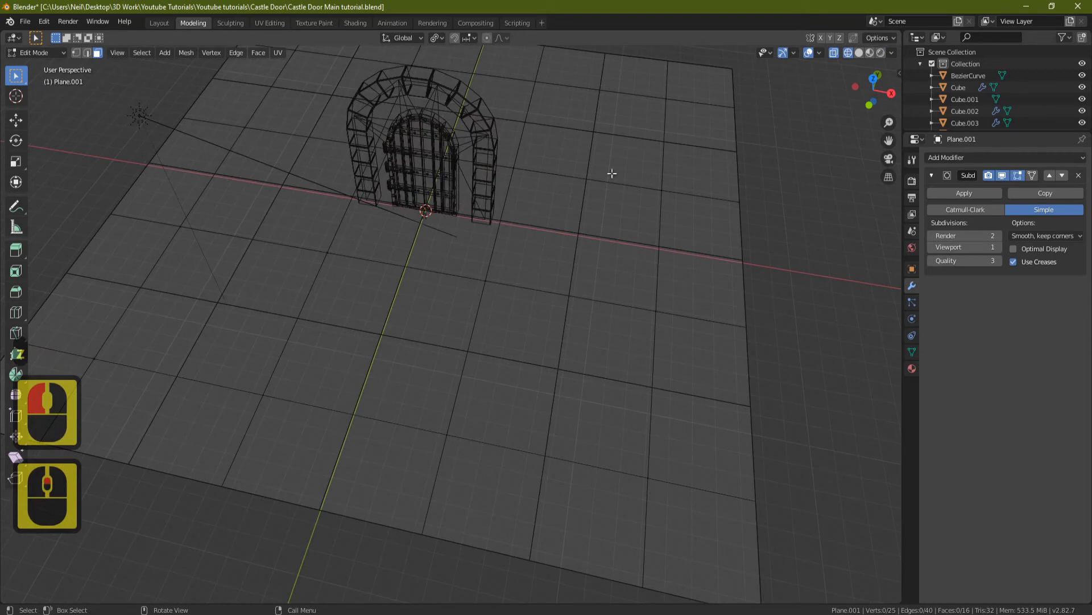
click(1000, 235)
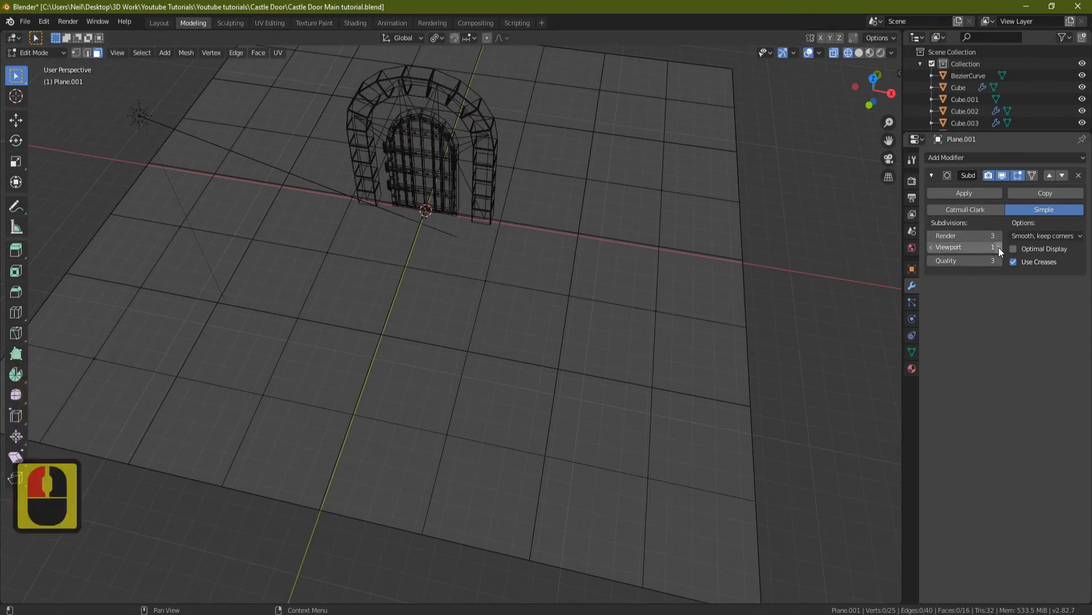
click(999, 247)
click(1000, 248)
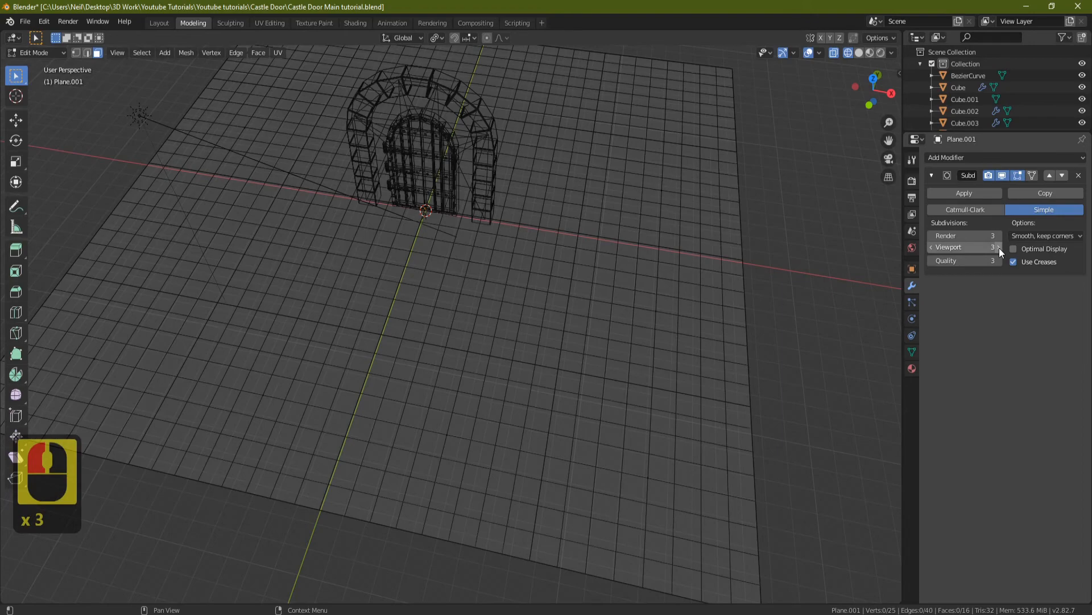
click(999, 247)
click(999, 247)
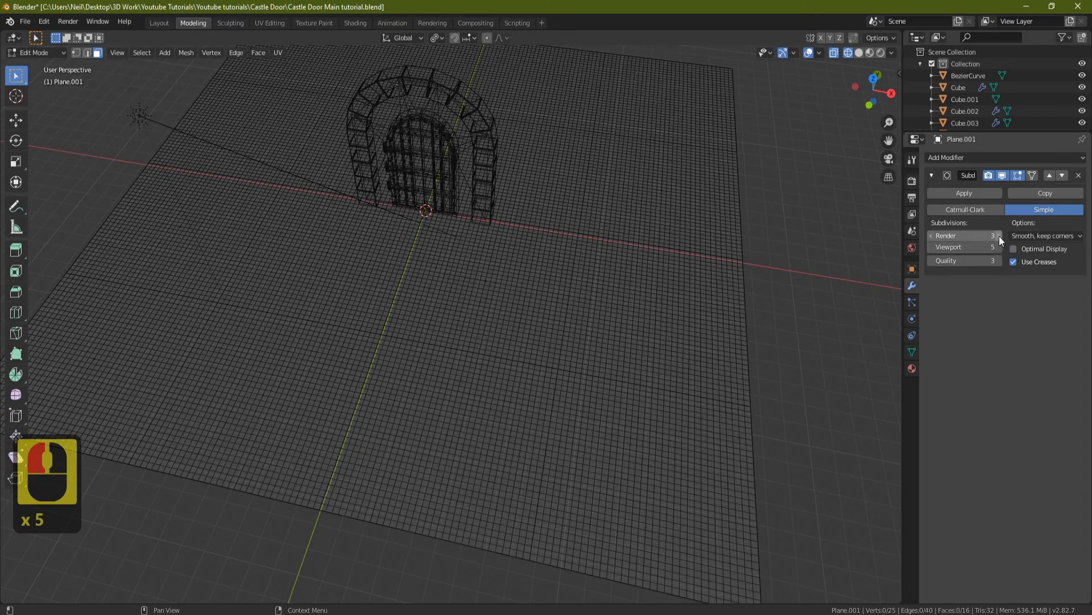
click(999, 236)
click(999, 237)
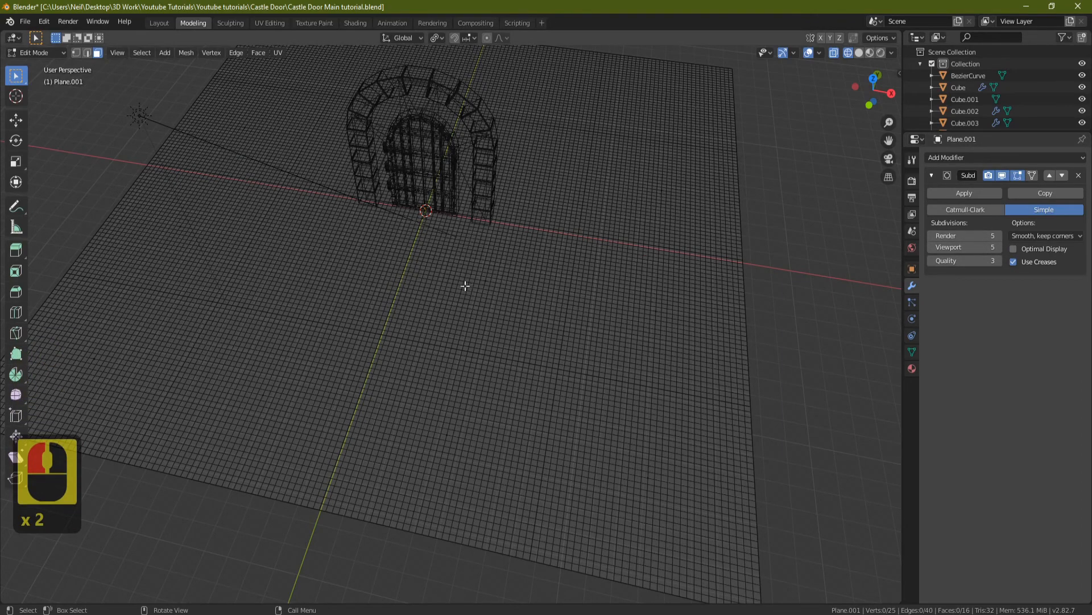
Step: Add a Displace modifier to the ground plane, then return to Object Mode with rendered shading
middle_drag(466, 286, 550, 189)
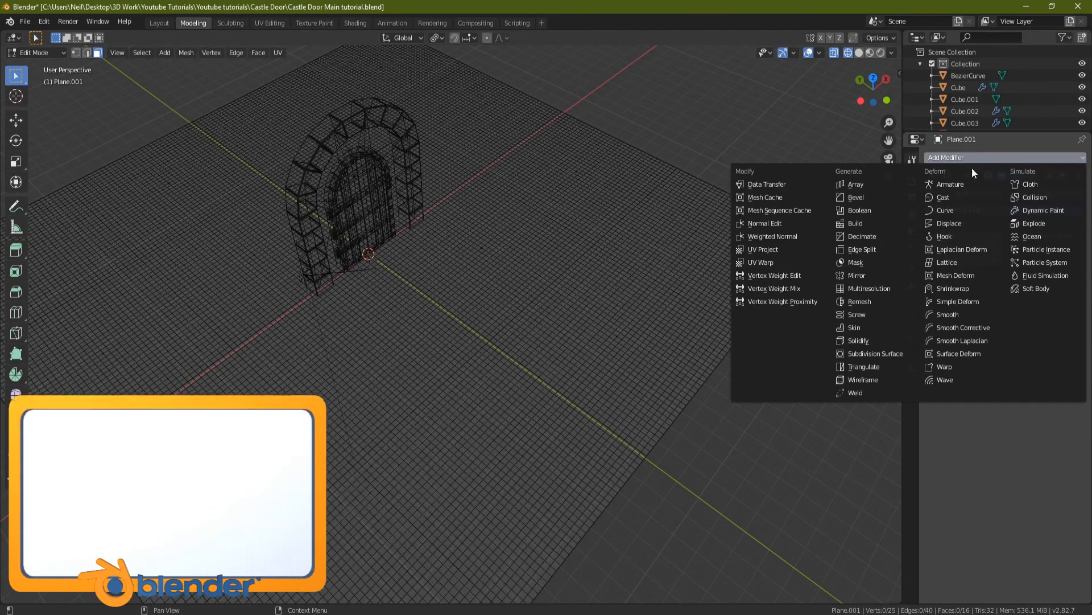
click(960, 222)
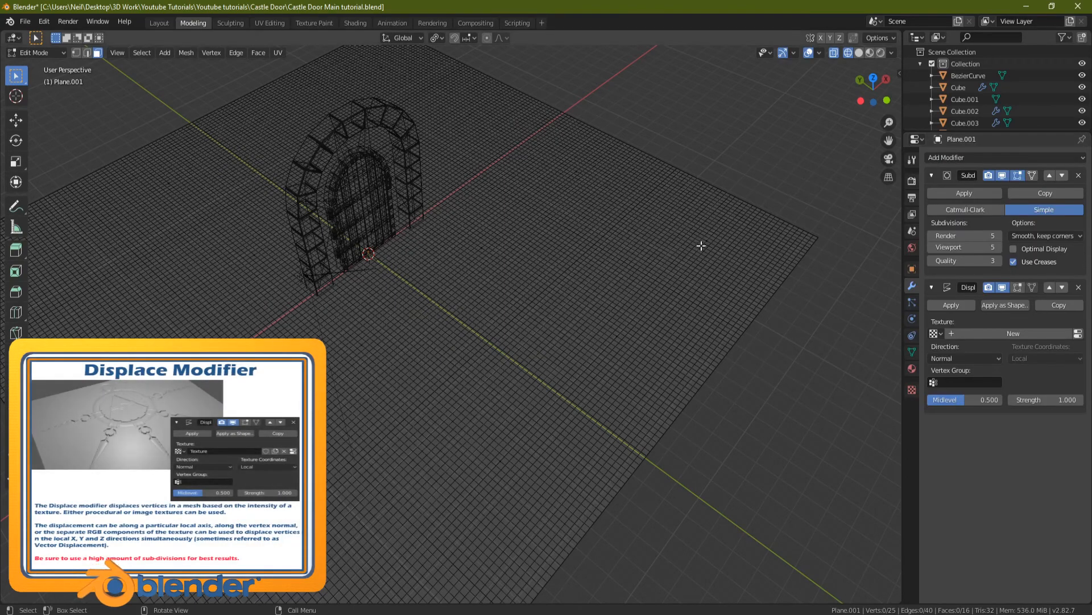
middle_drag(709, 243, 661, 233)
key(Tab)
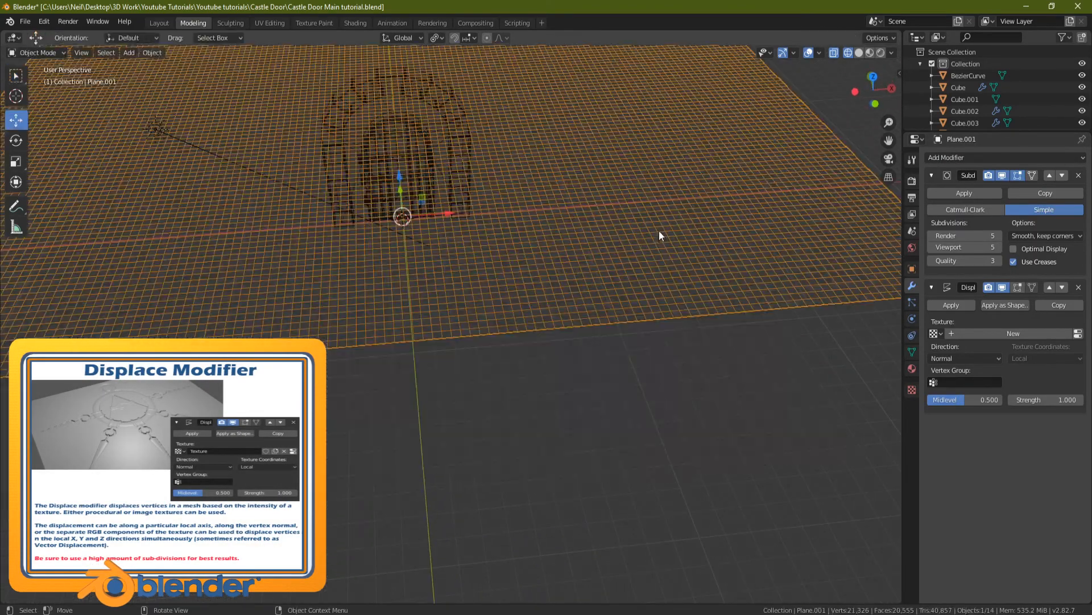
scroll(748, 107, down, 2)
click(881, 52)
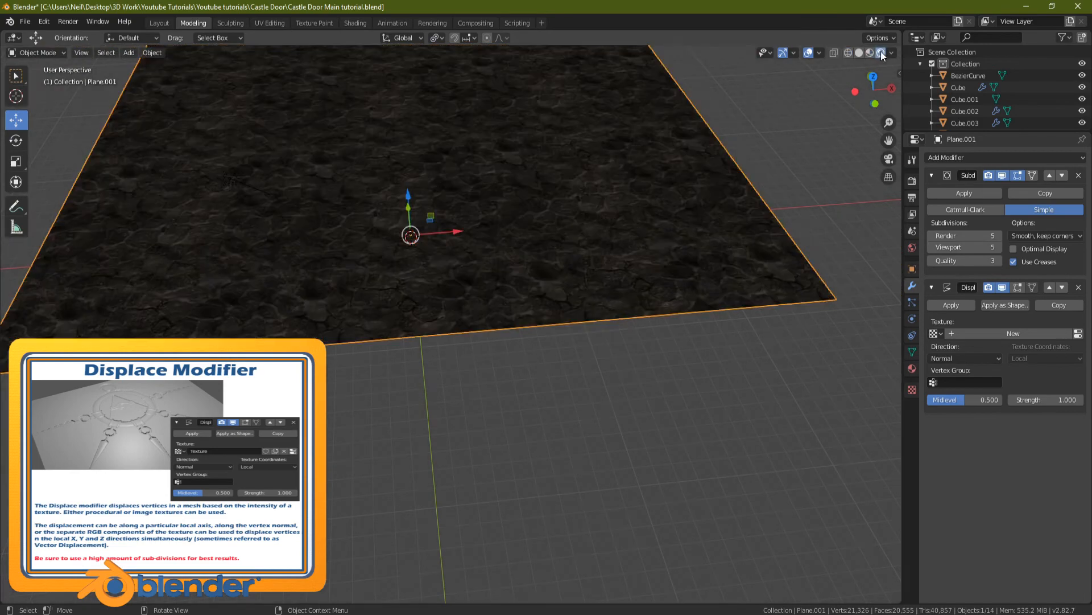
mouse_move(683, 165)
middle_down()
mouse_move(616, 190)
mouse_move(593, 222)
mouse_move(619, 230)
mouse_move(691, 203)
middle_up()
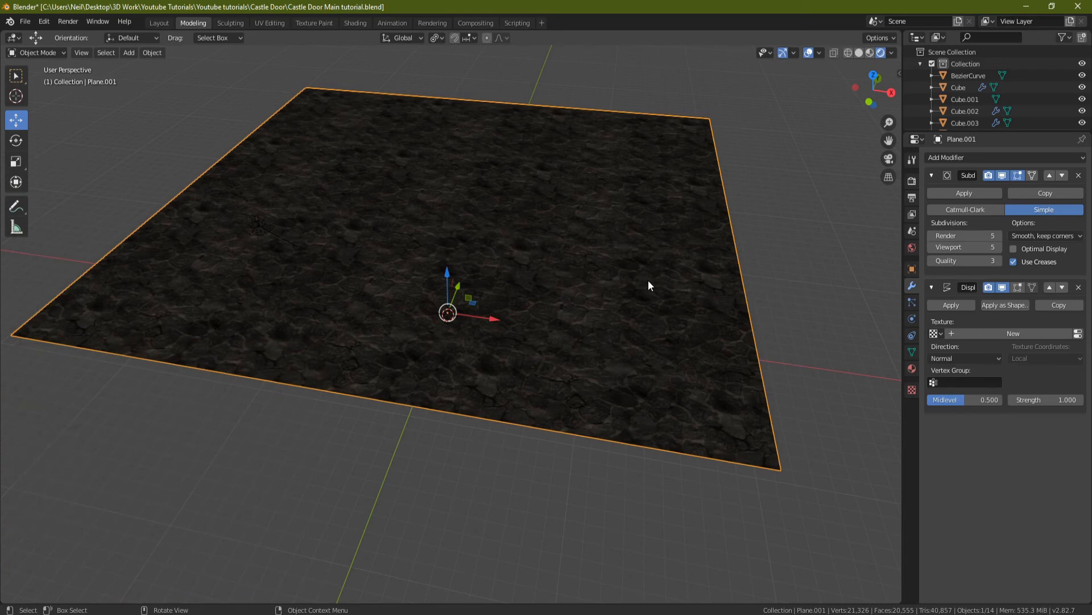
Step: Create a new texture for the Displace modifier using the existing StoneFloorBase2X2_None_BaseColor_DISP.png image
click(912, 390)
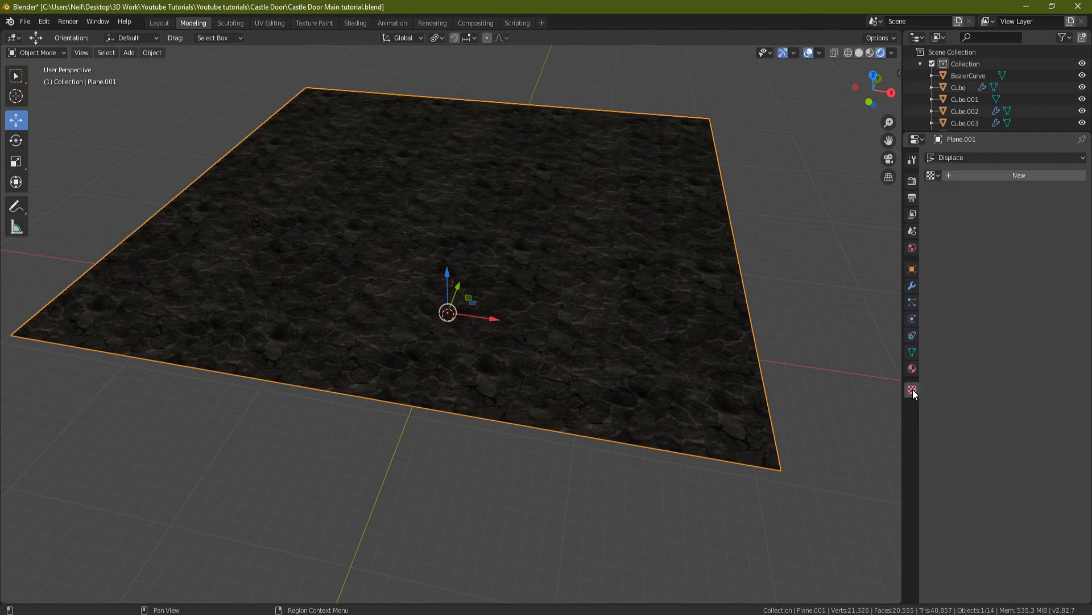
click(999, 176)
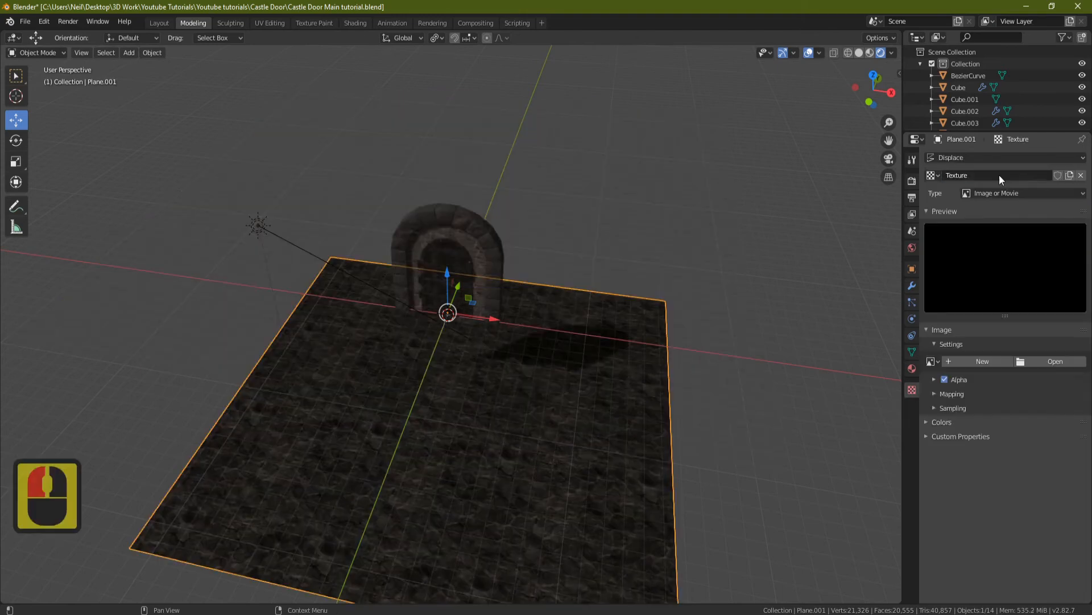
click(936, 362)
key(BackSpace)
key(BackSpace)
key(BackSpace)
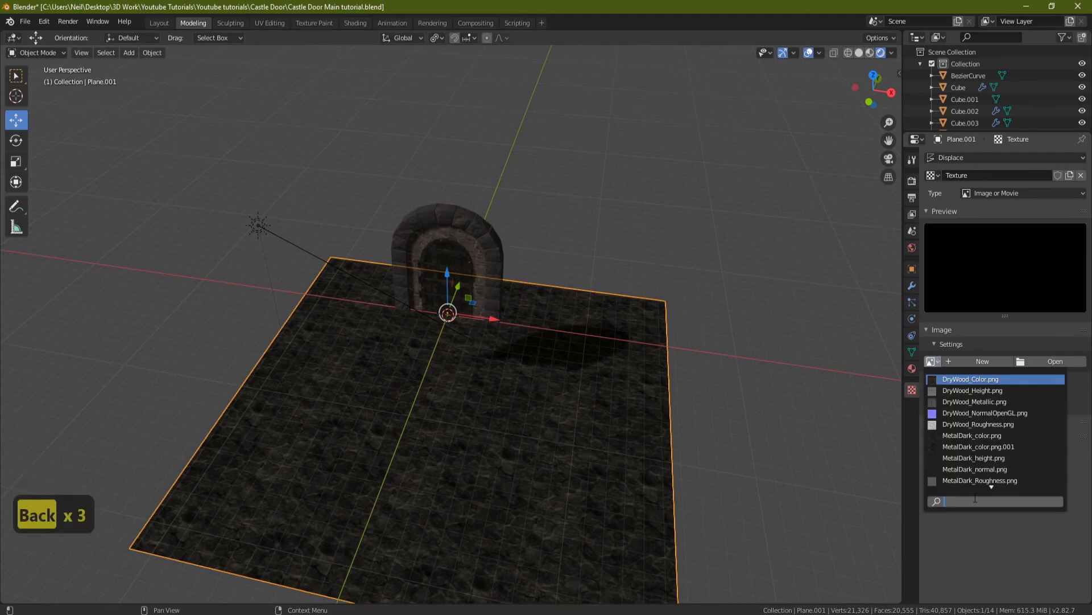
text(sto)
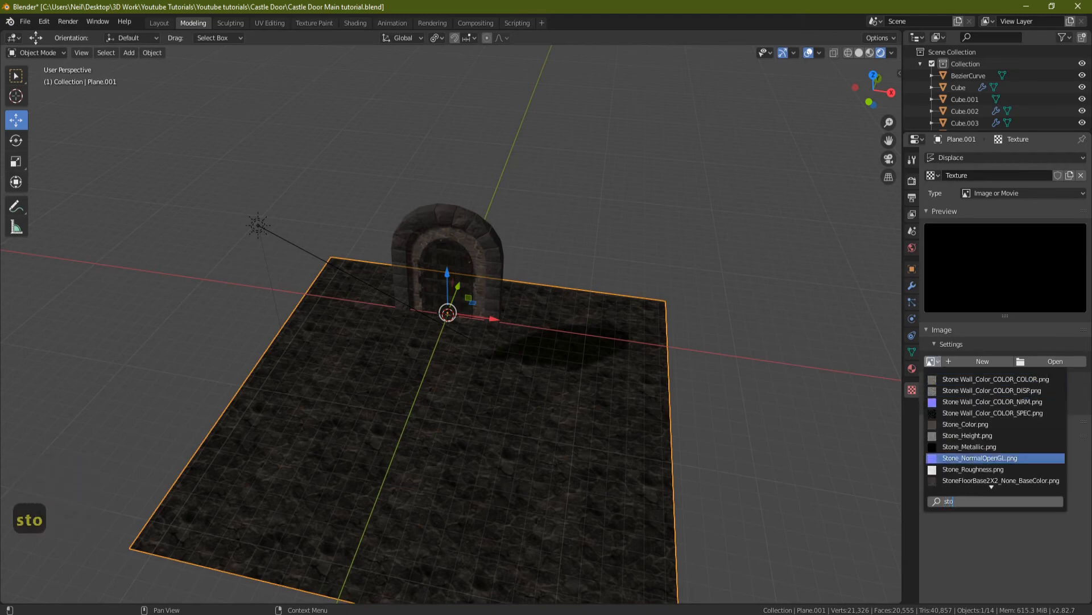
scroll(995, 436, down, 3)
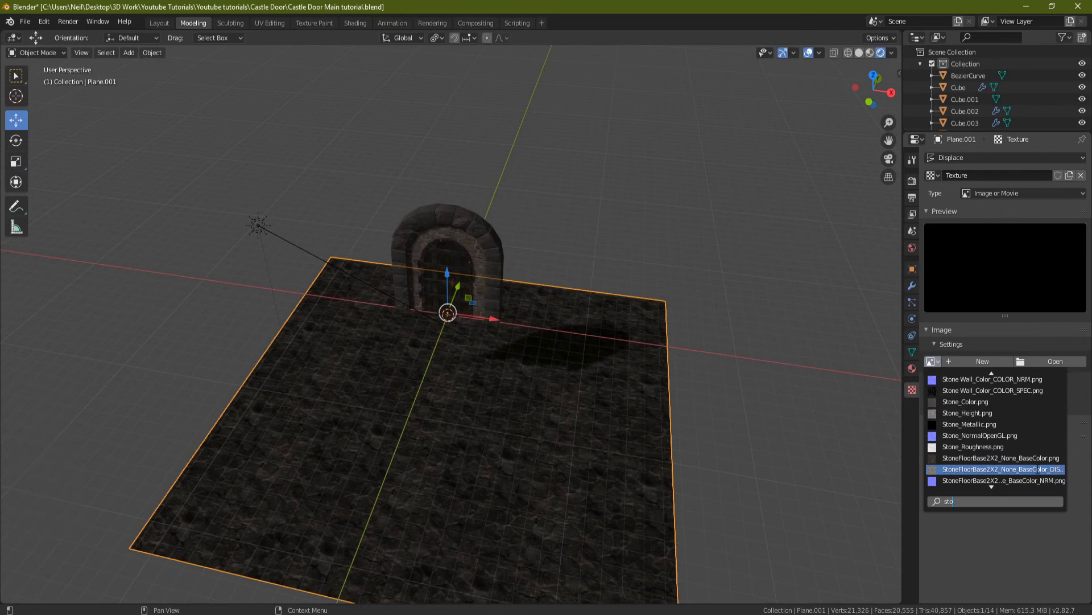
click(1037, 469)
mouse_move(435, 350)
middle_down()
mouse_move(288, 373)
mouse_move(441, 361)
middle_up()
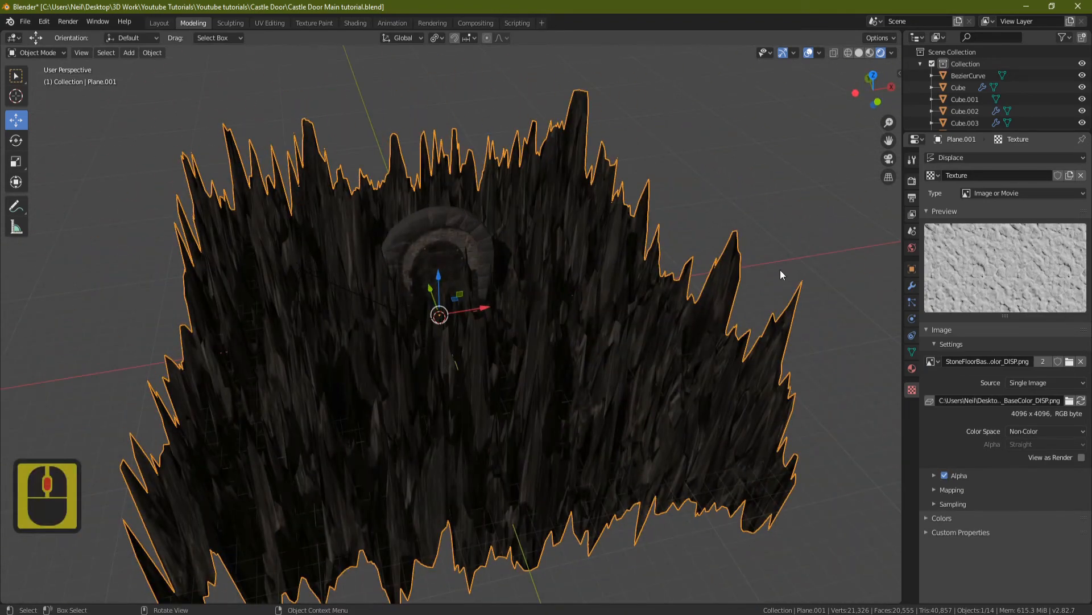
Step: Set the ground plane's Displace strength to 0.010 and inspect the displaced stone floor from a low angle
click(912, 286)
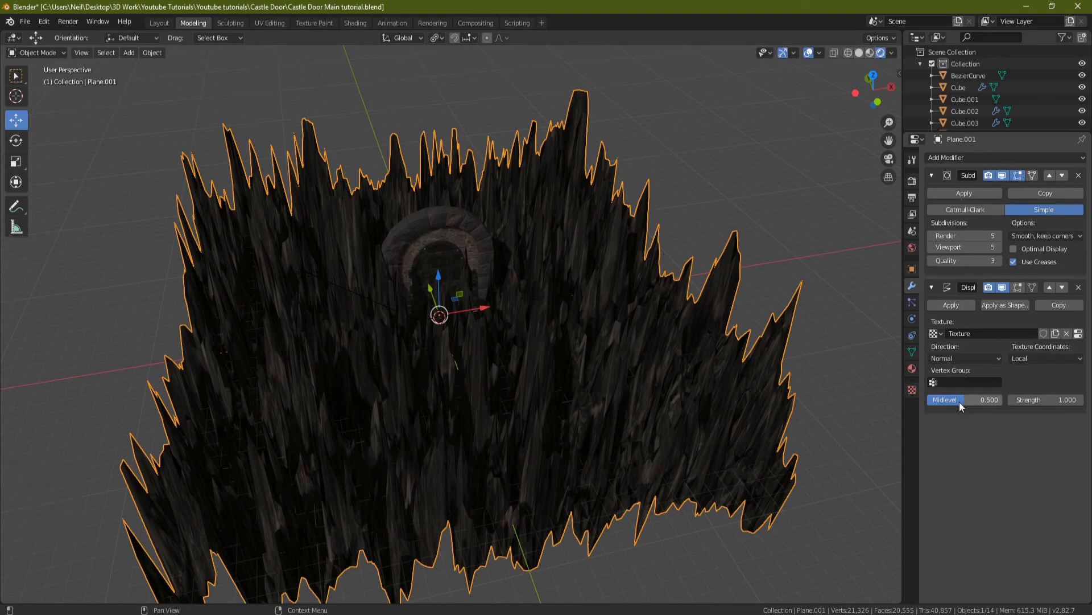
click(1046, 400)
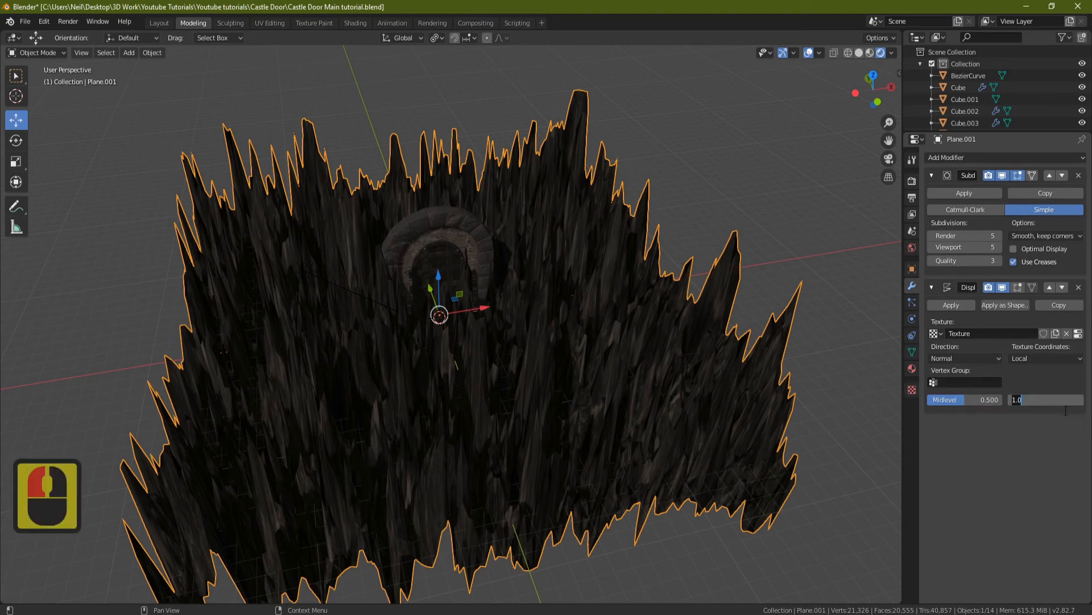
text(0.010)
key(Return)
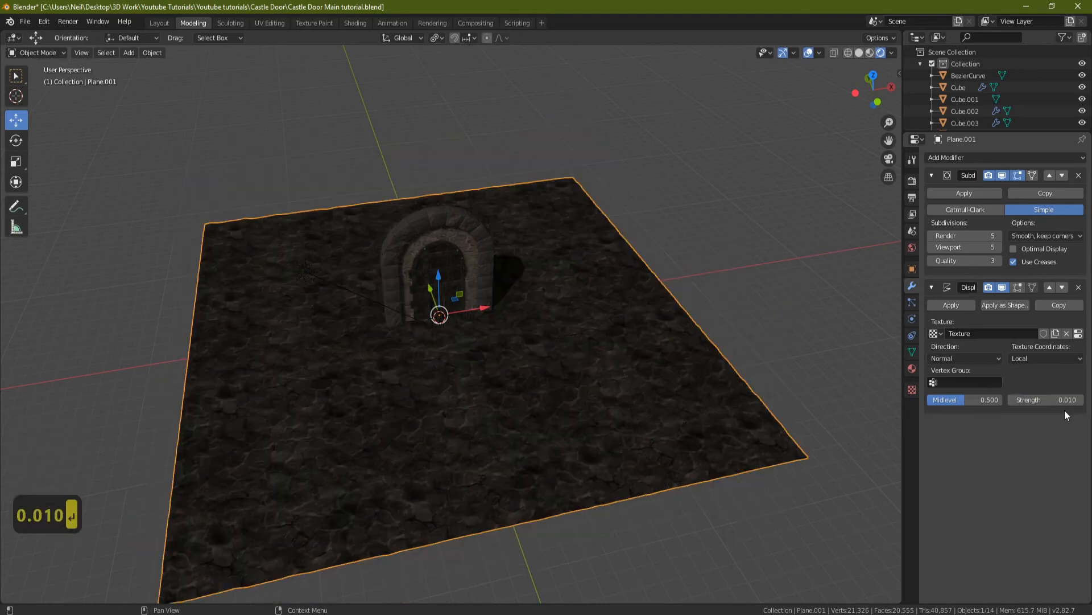
middle_drag(650, 308, 583, 283)
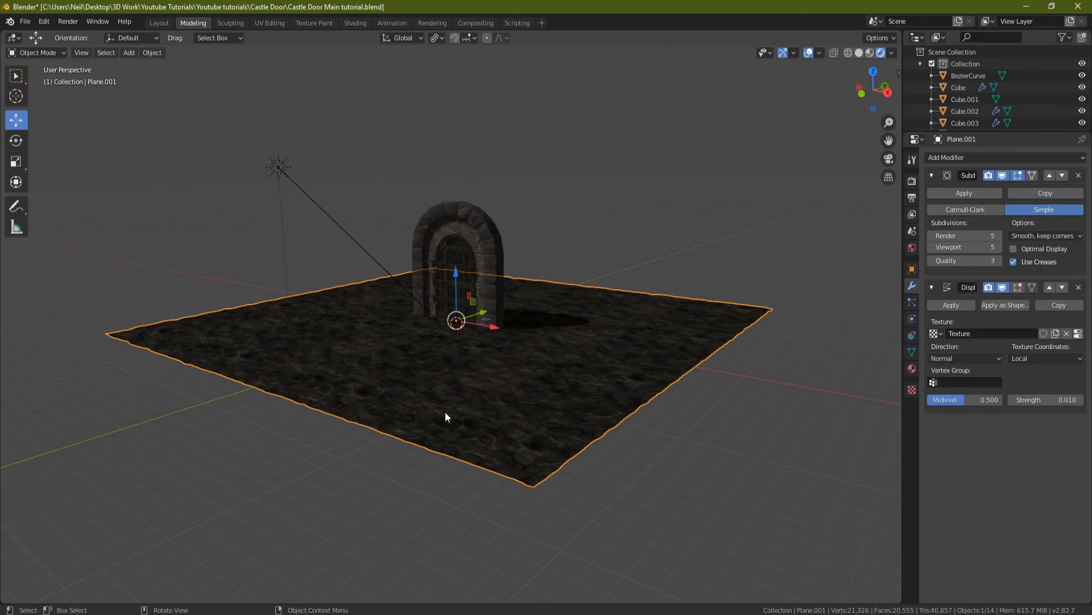
scroll(483, 425, up, 2)
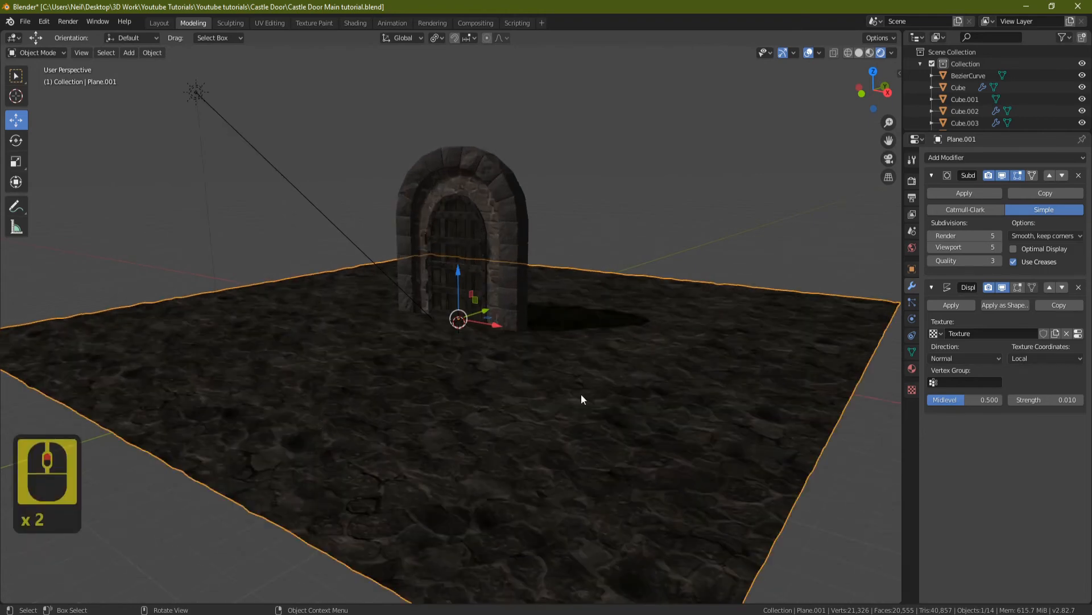
Step: Restore the Displace strength to 0.010 after trying 0.110, and set the Displace Midlevel to 0.000
mouse_move(1016, 399)
mouse_down()
mouse_move(1058, 400)
mouse_move(1027, 399)
mouse_up()
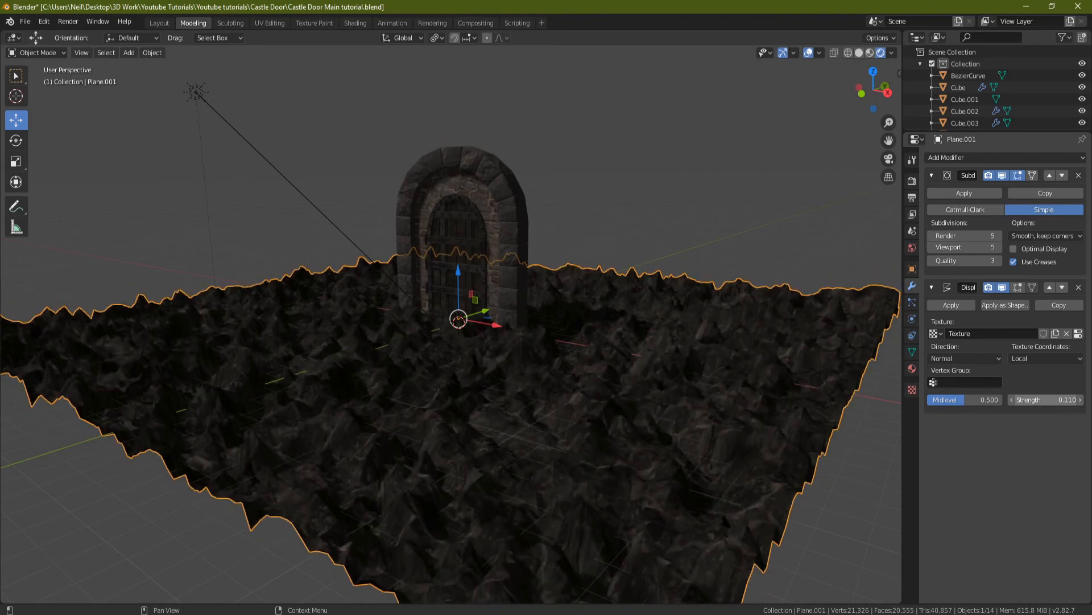
click(1018, 401)
click(1018, 402)
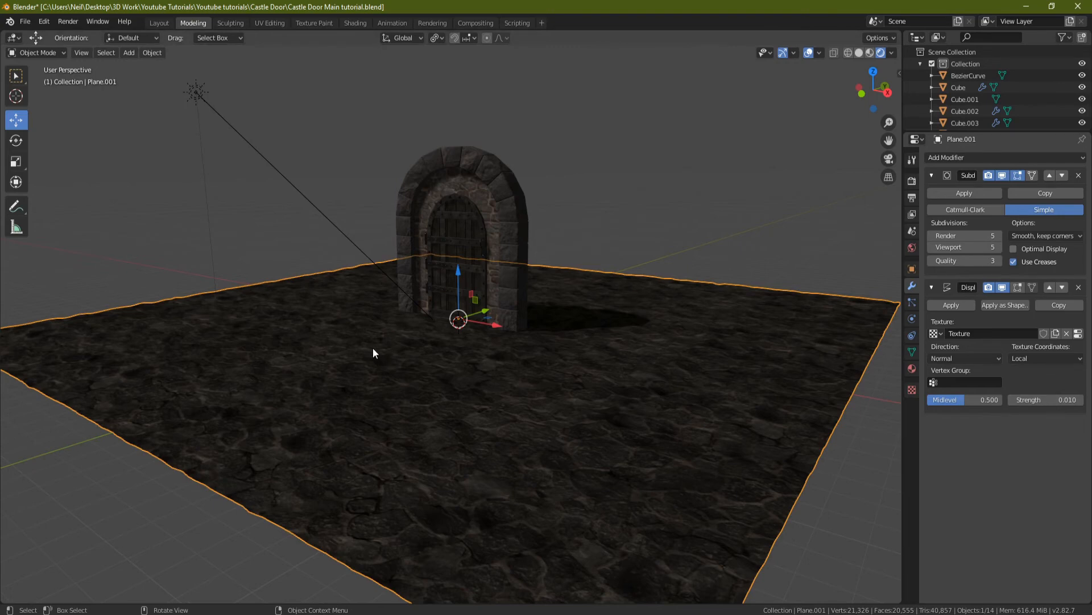
drag(956, 398, 926, 399)
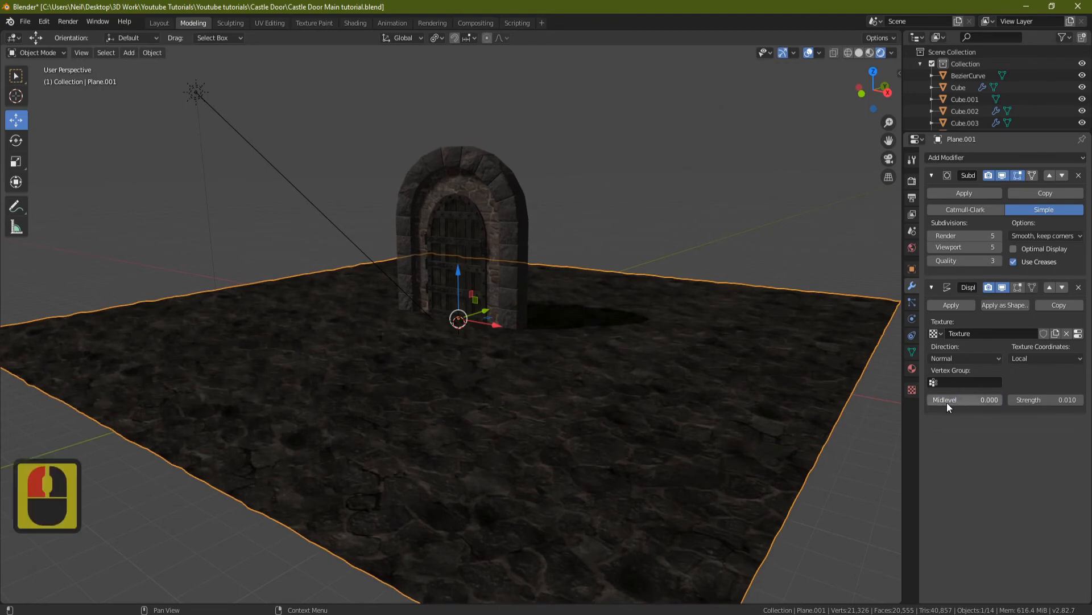
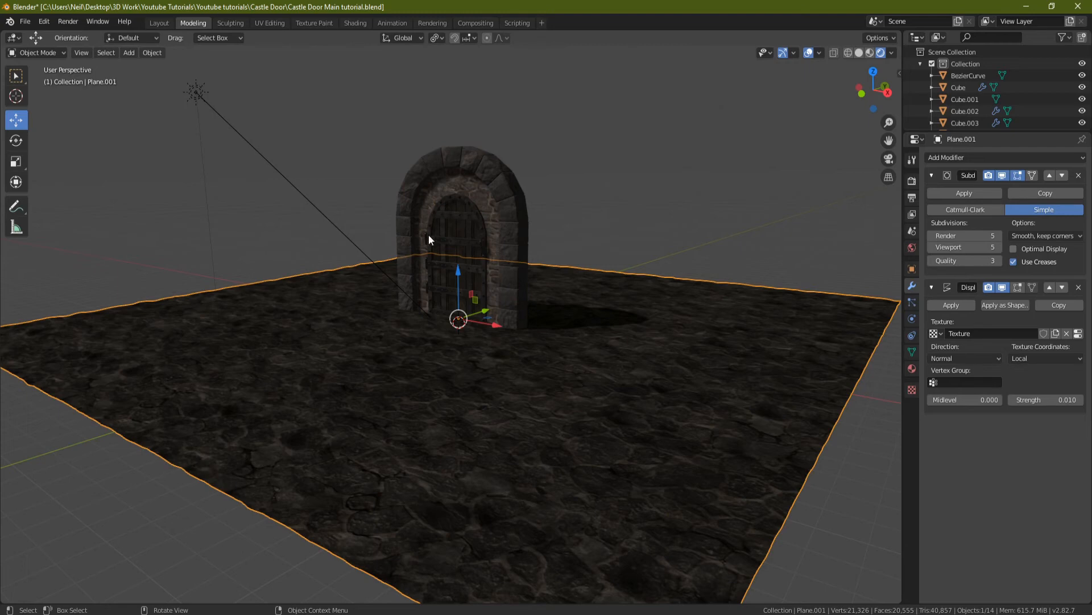
Step: Add a new 2 m plane mesh at the world origin beneath the castle door
scroll(615, 289, down, 6)
middle_drag(616, 289, 582, 339)
key(shift+a)
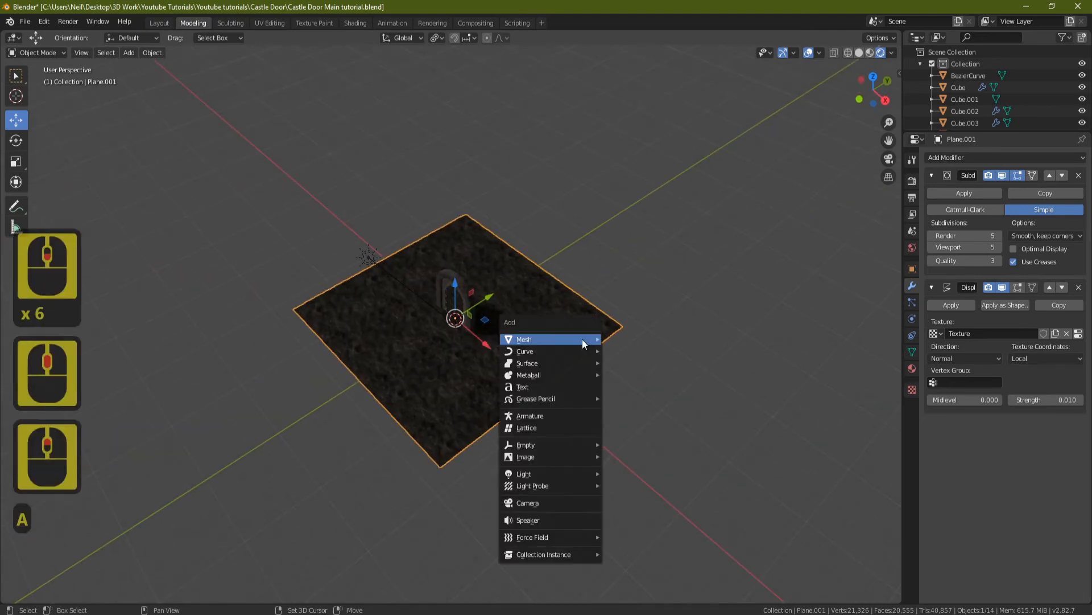
mouse_move(583, 340)
click(650, 66)
middle_drag(654, 74, 687, 120)
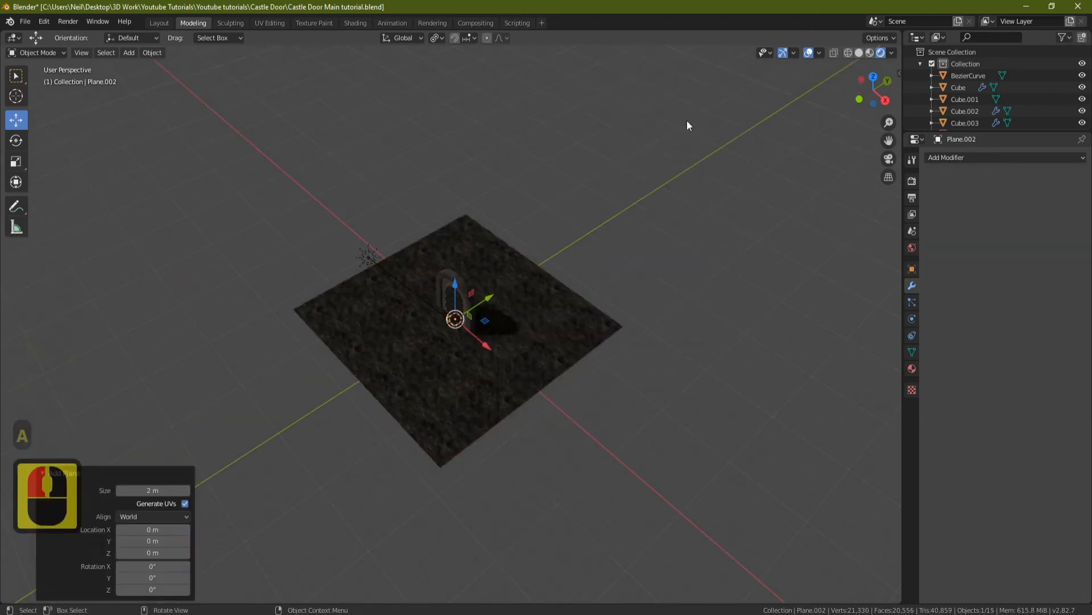
middle_drag(521, 346, 459, 307)
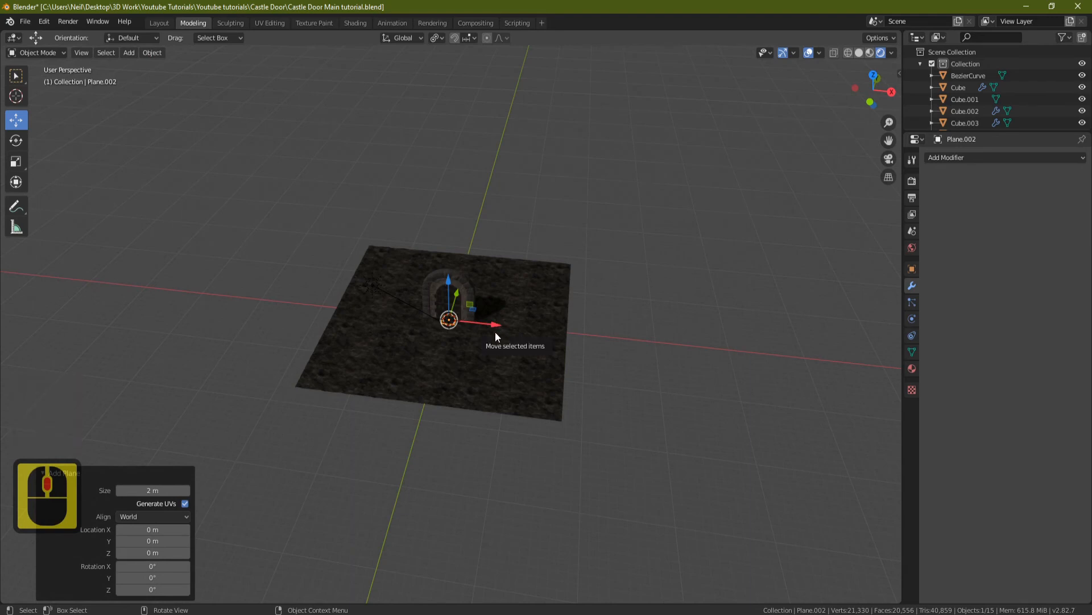
Step: Scale the new plane up by about 19 so it extends slightly beyond the stone floor on all sides
key(s)
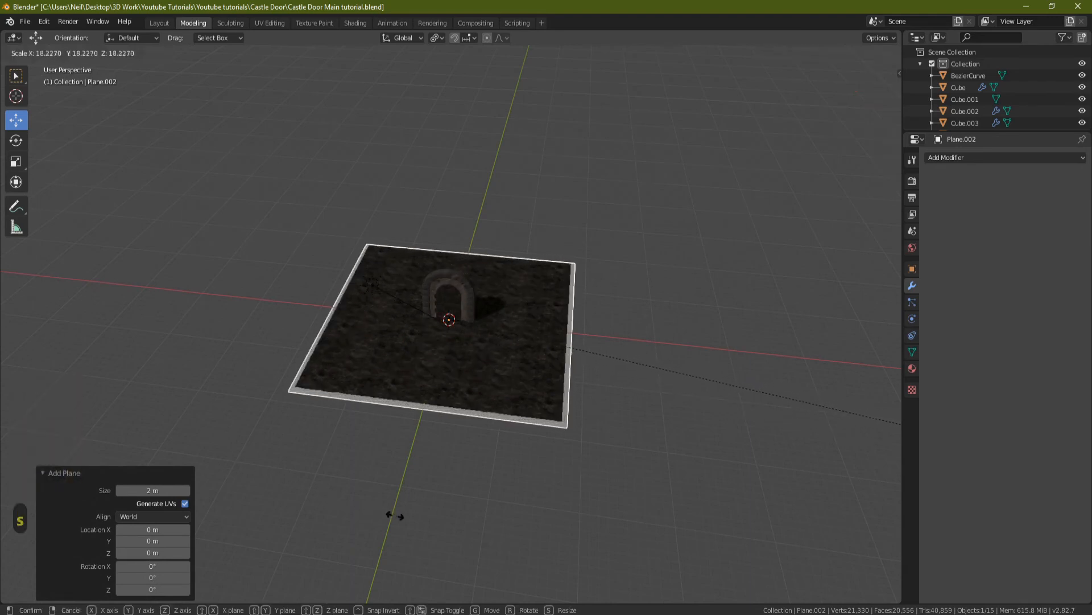
click(437, 514)
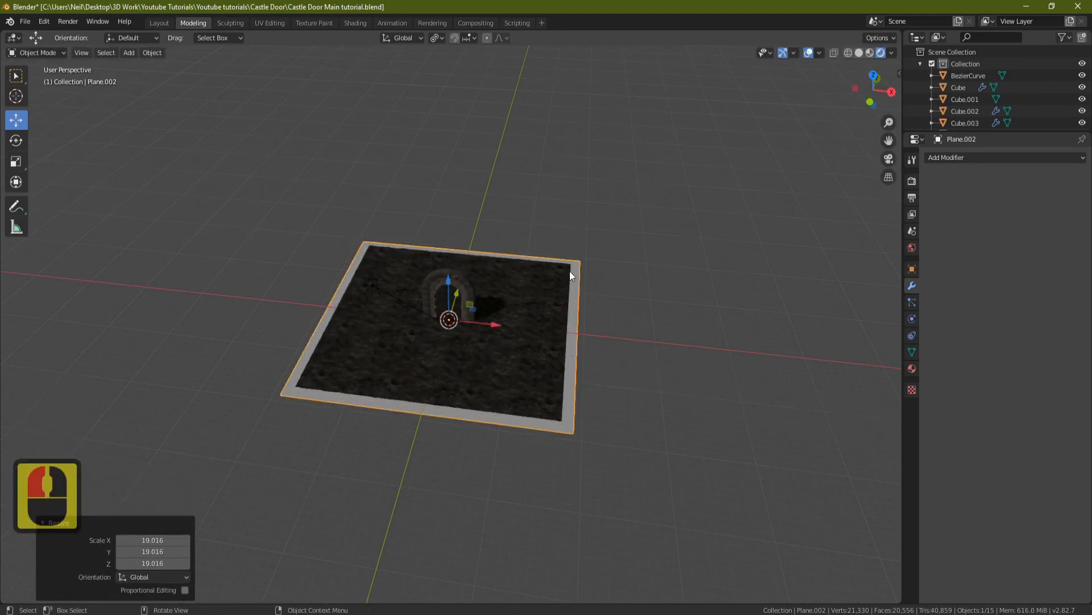
middle_drag(640, 274, 529, 408)
Step: Select the new plane's edge behind the door in Edit Mode and move it about 9.92 m along Y
key(Tab)
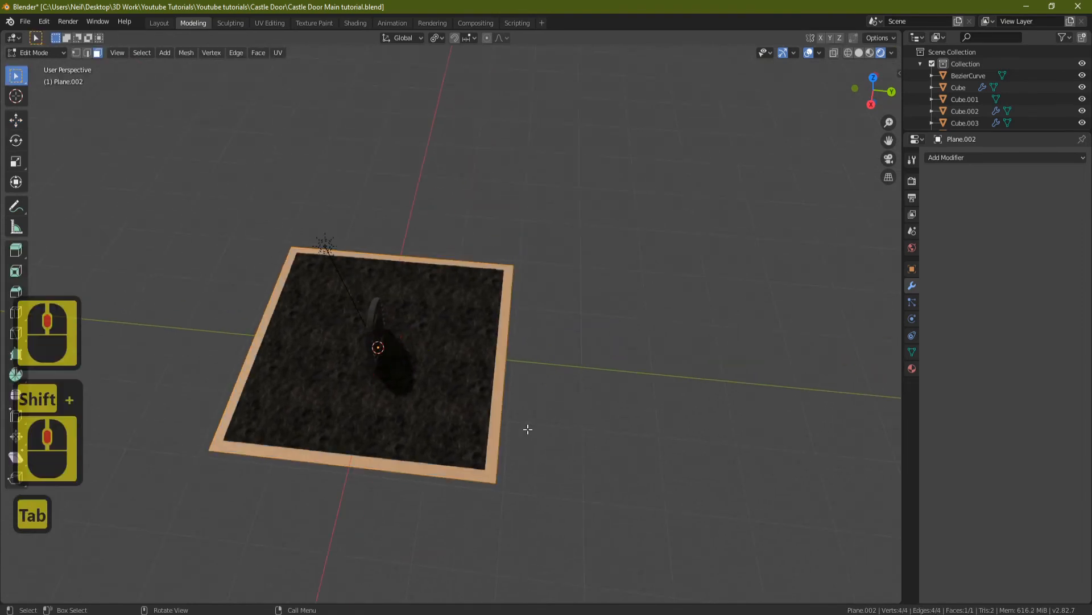
click(86, 52)
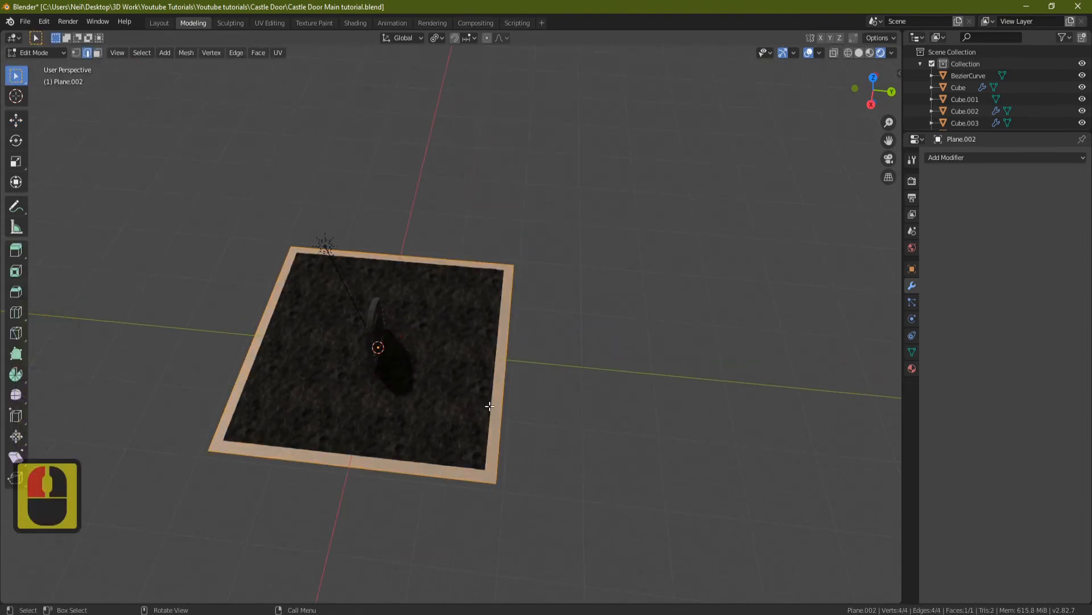
click(504, 396)
key(shift+space)
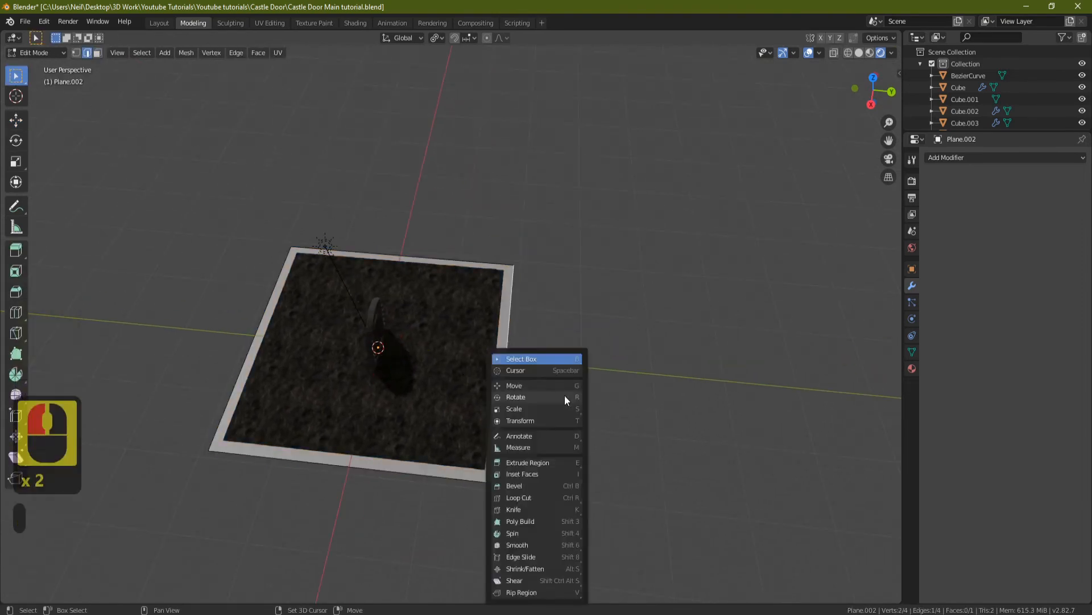
key(r)
key(shift+space)
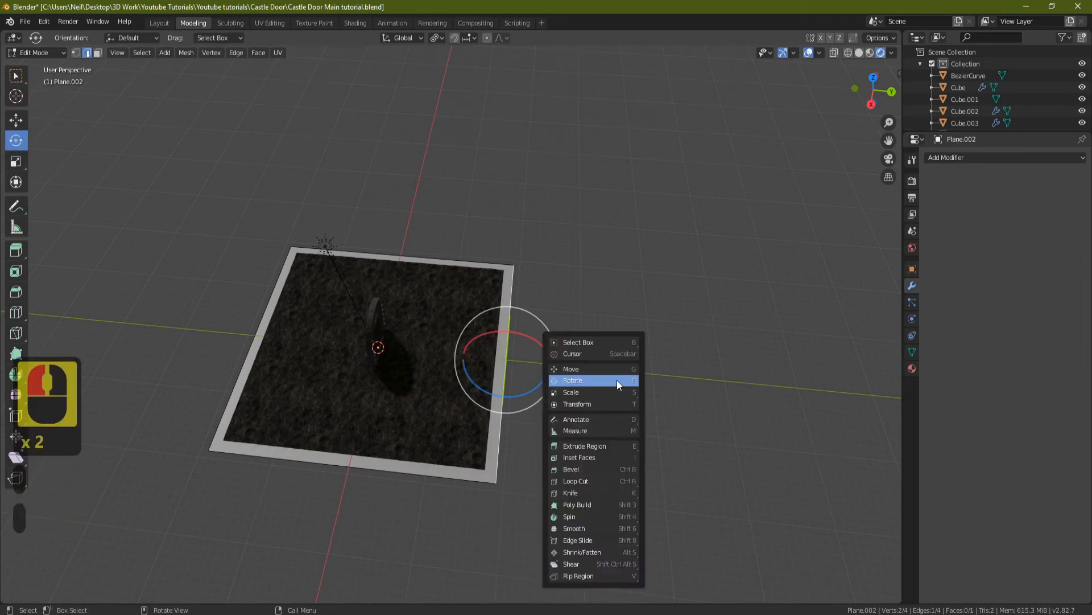
click(585, 370)
drag(551, 363, 623, 366)
middle_drag(622, 366, 680, 354)
key(r)
right_click(678, 353)
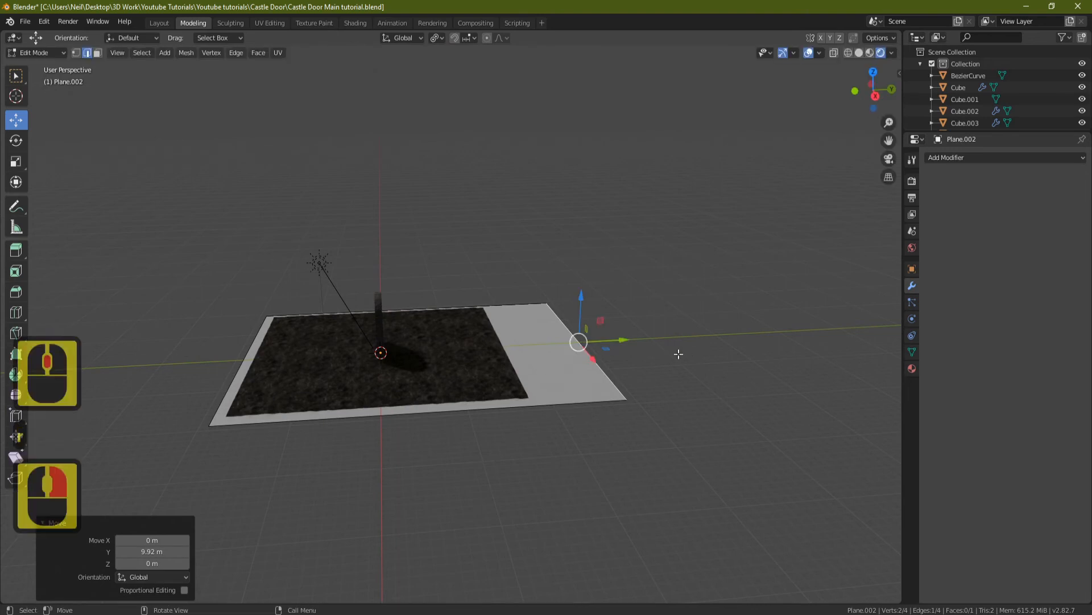
Step: Extrude the selected rear edge about 35.5 m straight up along Z to form a back wall
key(e)
key(z)
click(655, 97)
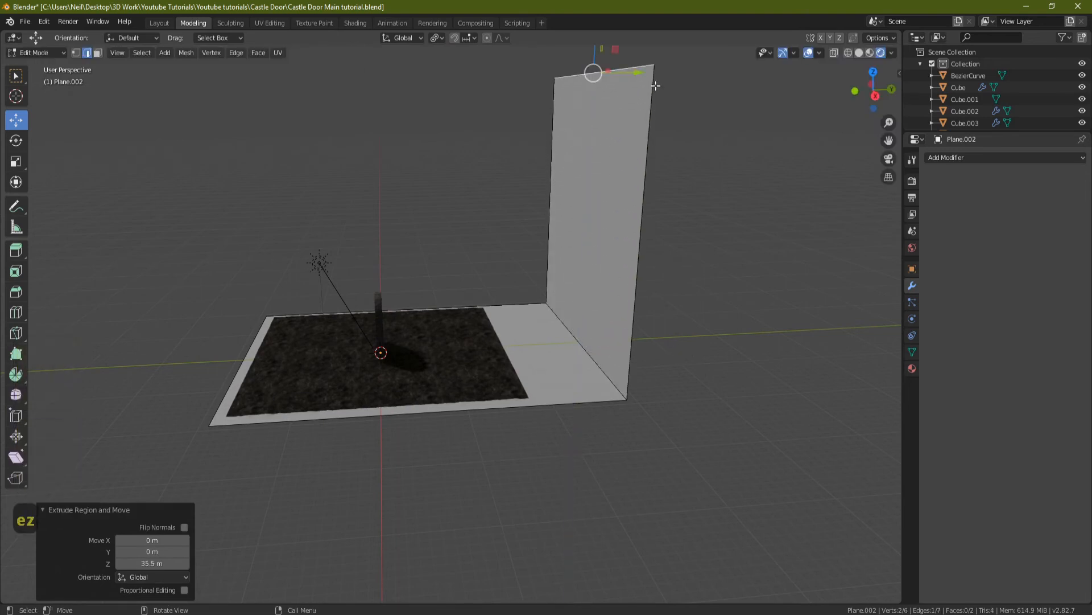
middle_drag(655, 97, 534, 291)
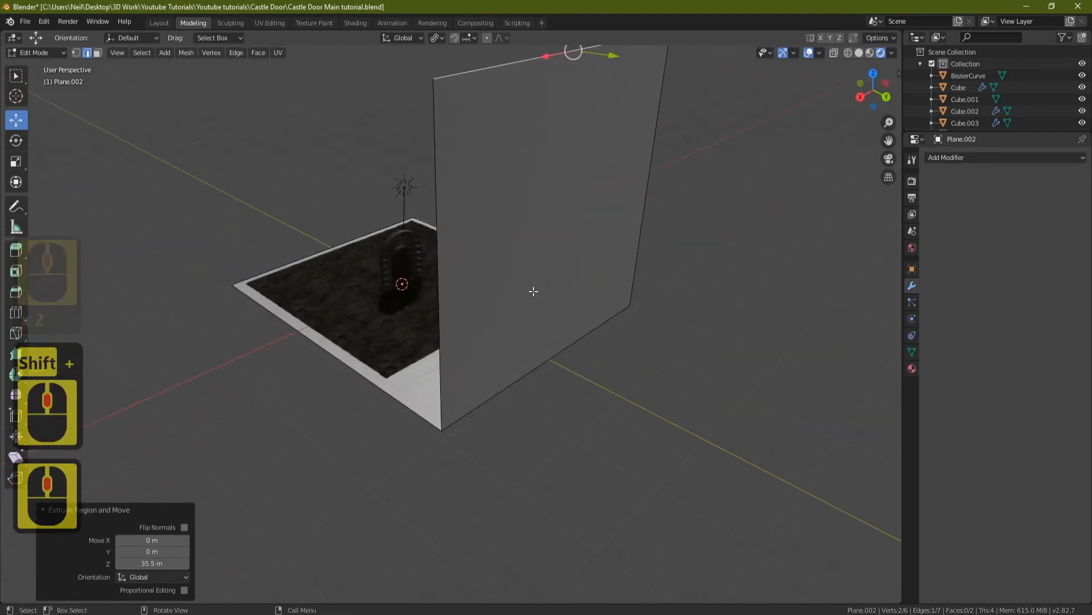
Step: Bevel the edge between the floor and back wall with an offset of about 0.28 m and 50 segments
click(524, 375)
middle_drag(582, 380, 591, 359)
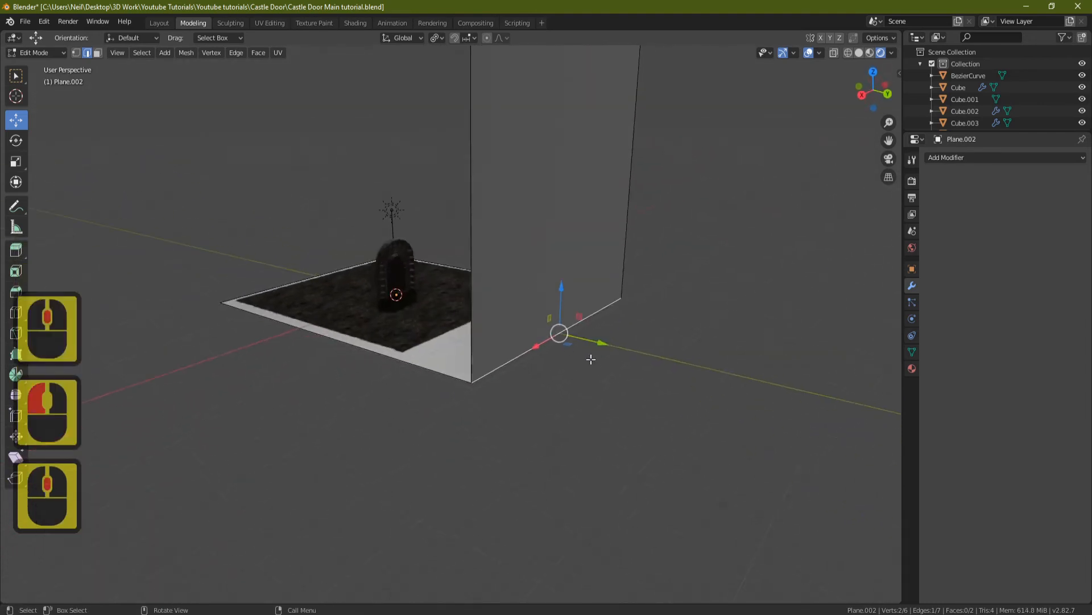
key(ctrl+b)
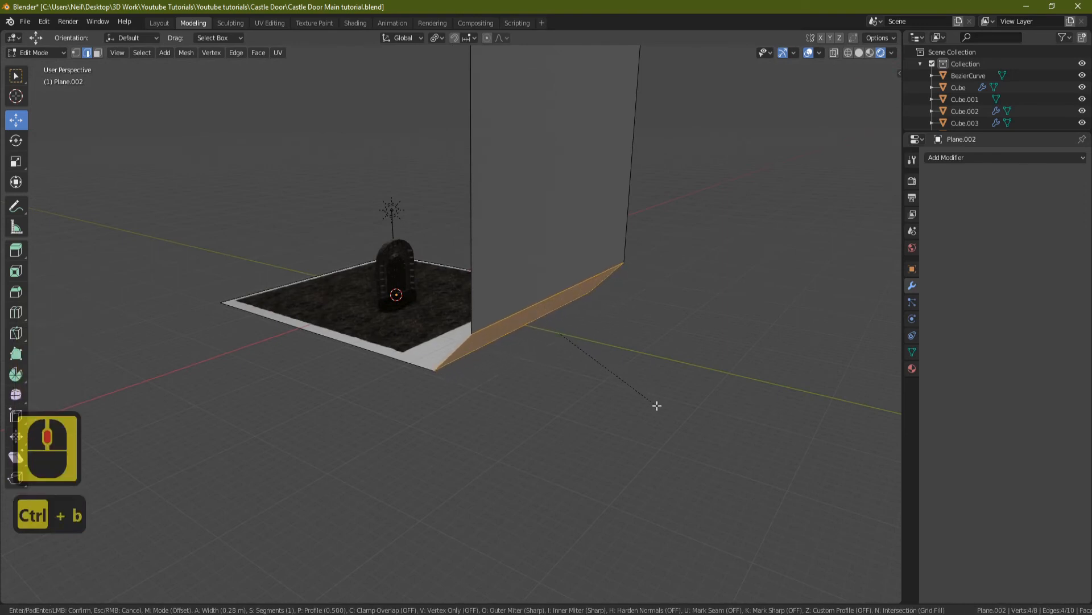
click(657, 406)
middle_drag(569, 391, 626, 382)
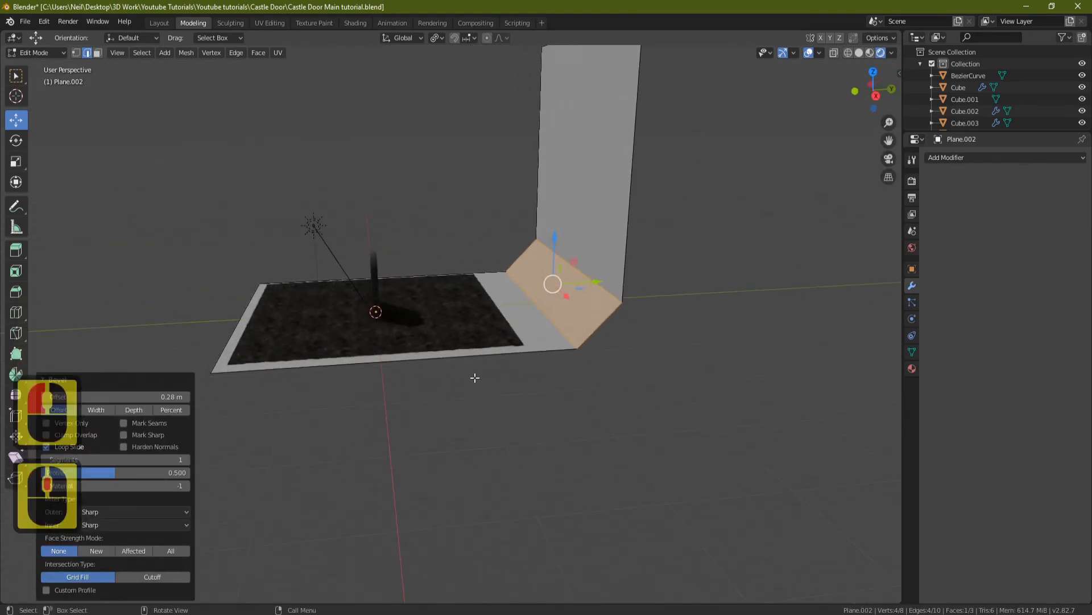
drag(132, 460, 189, 460)
middle_drag(541, 336, 569, 352)
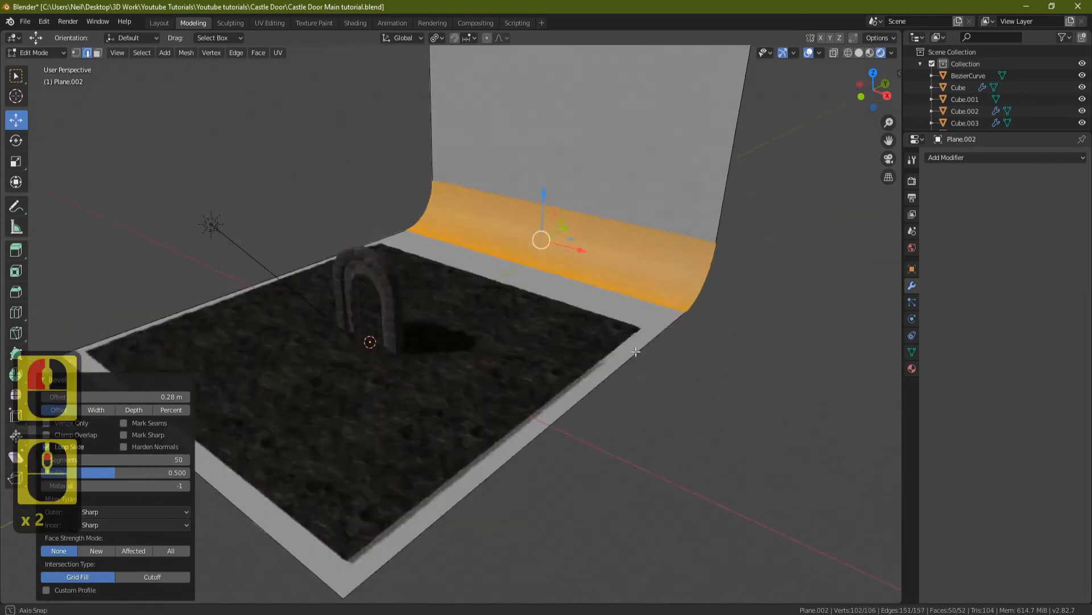
Step: Return to Object Mode, apply Shade Smooth to the curved backdrop, and inspect it from several angles
scroll(555, 354, up, 2)
scroll(653, 196, up, 2)
key(Tab)
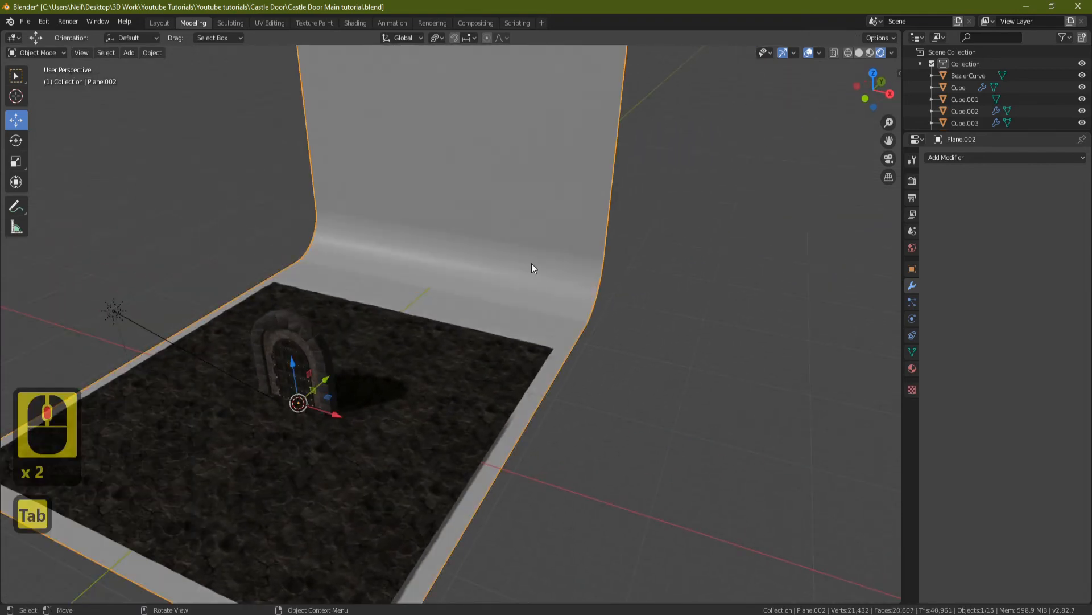
right_click(688, 217)
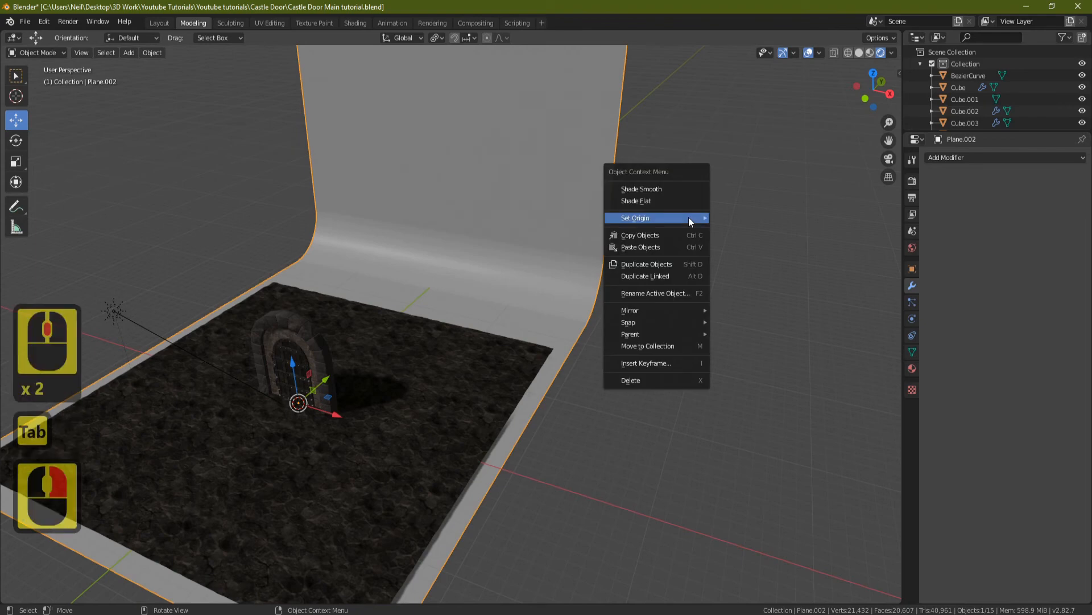
click(660, 193)
middle_drag(678, 274, 572, 245)
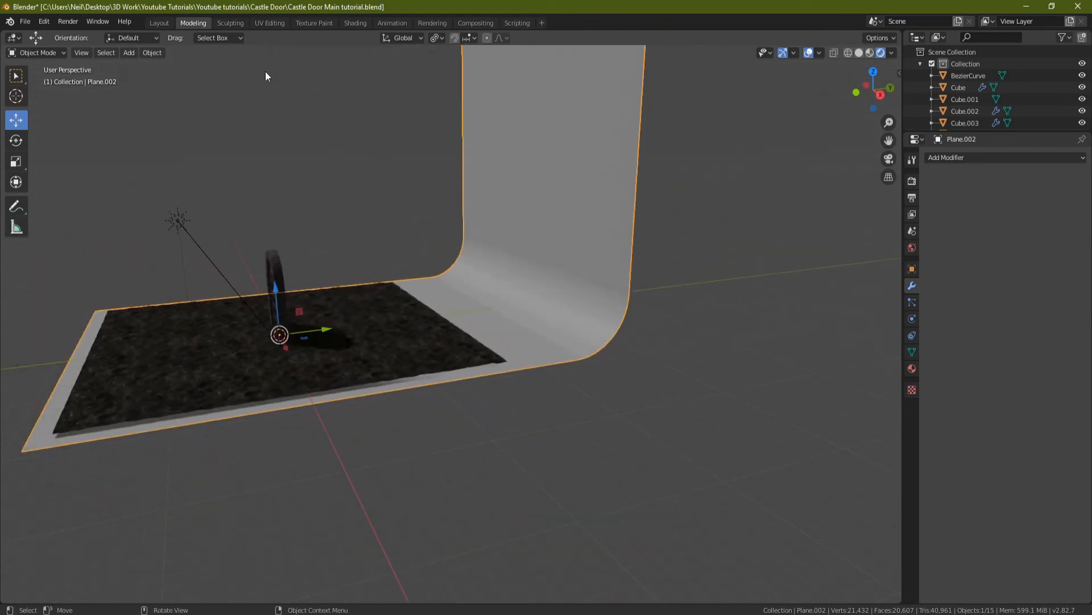
middle_drag(230, 254, 388, 281)
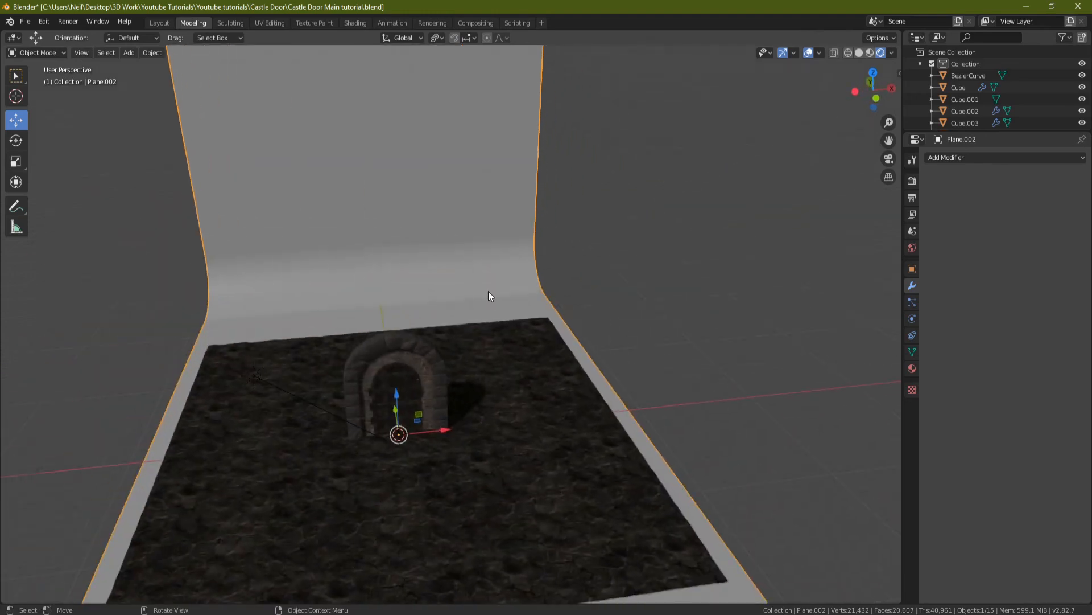
middle_drag(488, 295, 510, 247)
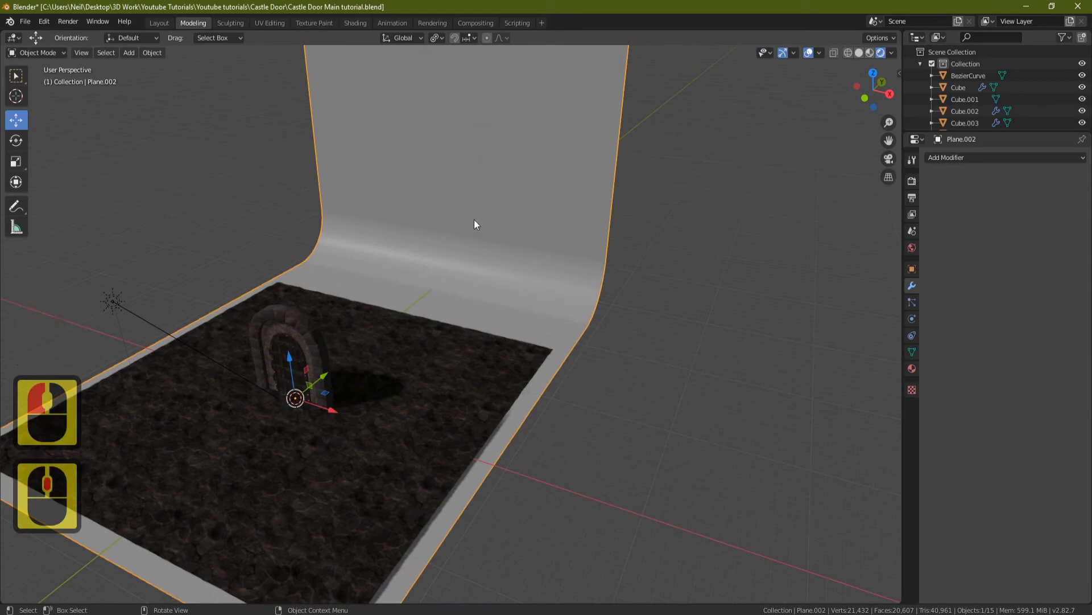
Step: Create a new material on the curved backdrop plane and name it Backdrop
click(580, 186)
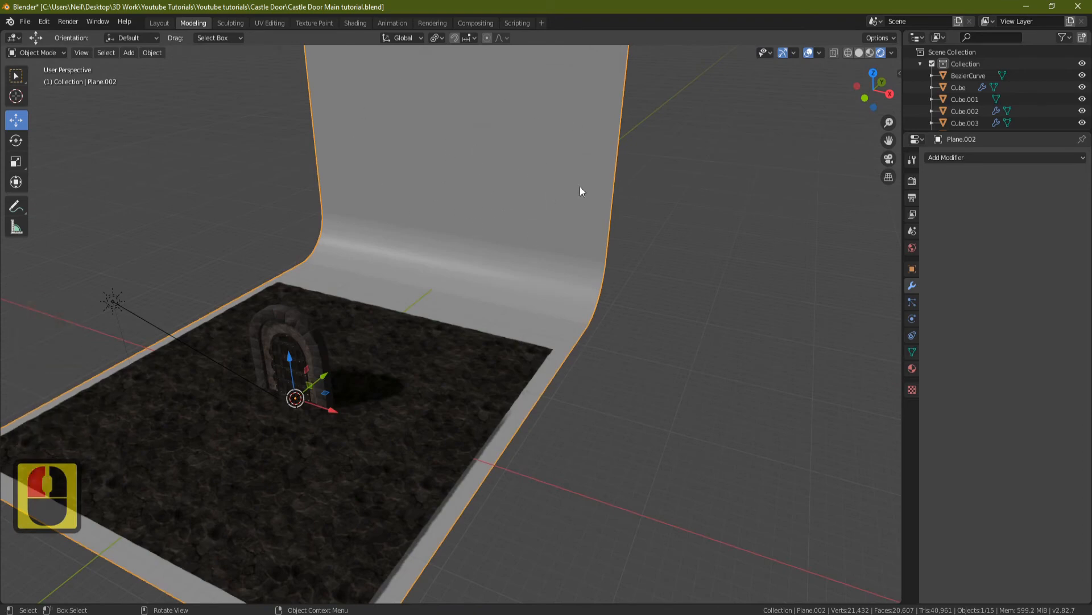
click(912, 369)
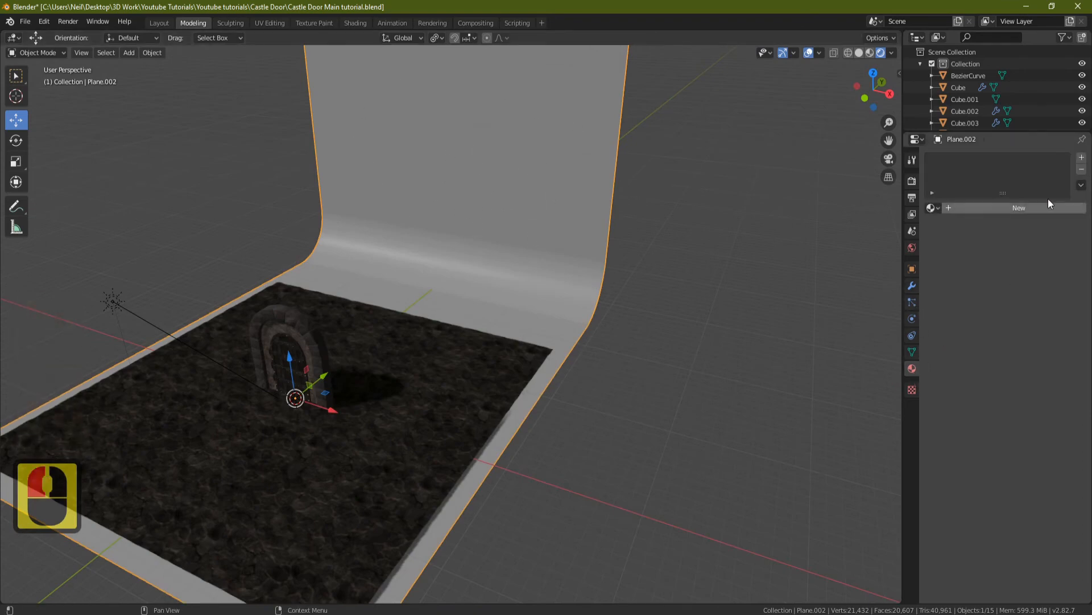
click(1083, 158)
click(1004, 210)
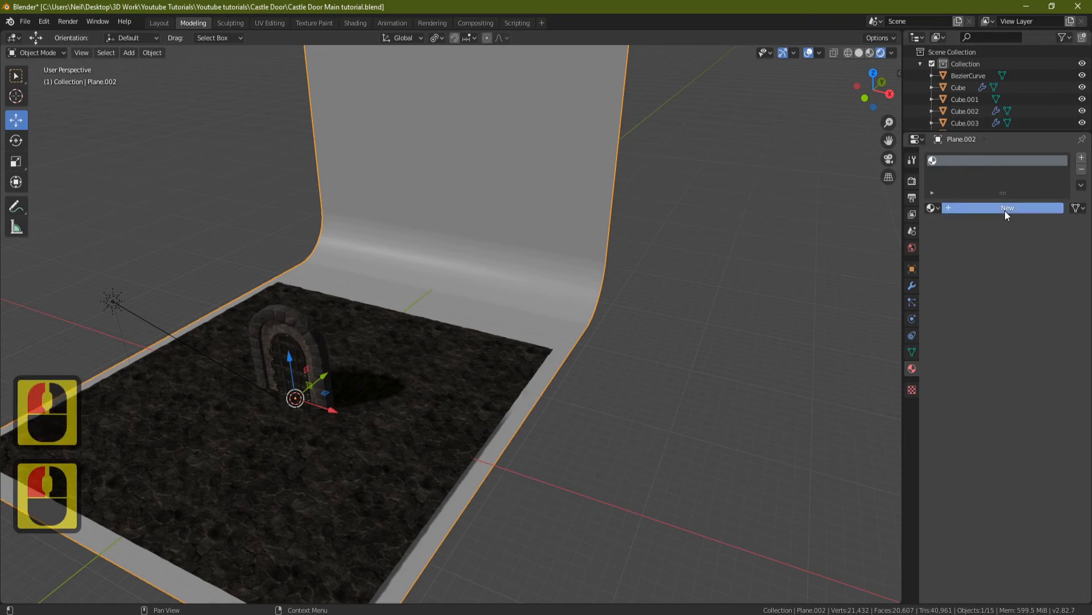
double_click(989, 159)
text(B)
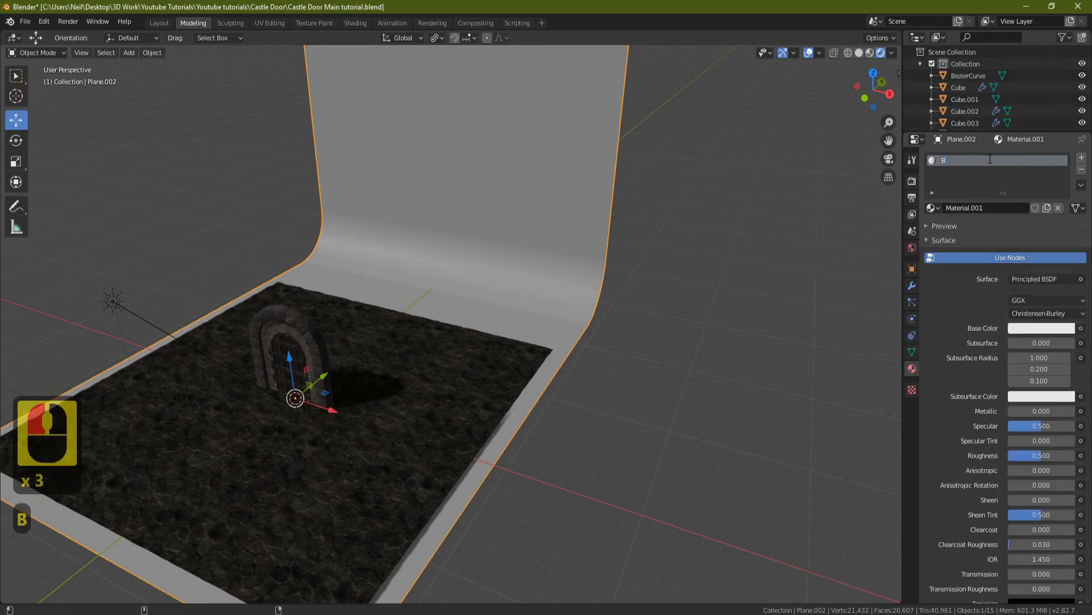
text(ackdrop)
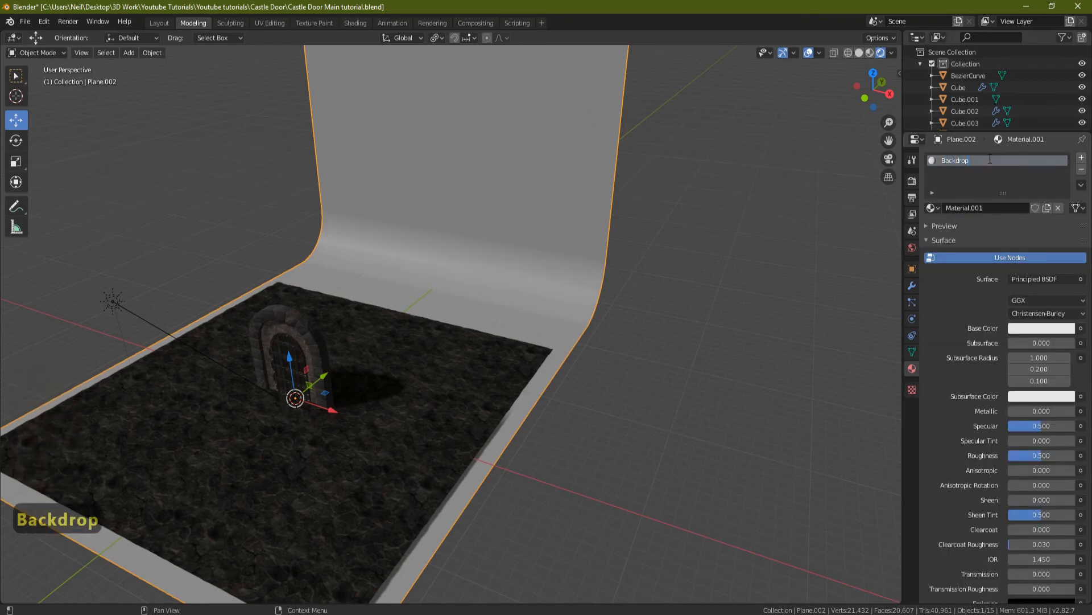
key(Return)
Step: Set the Backdrop material's base color to hex 362502
click(1038, 330)
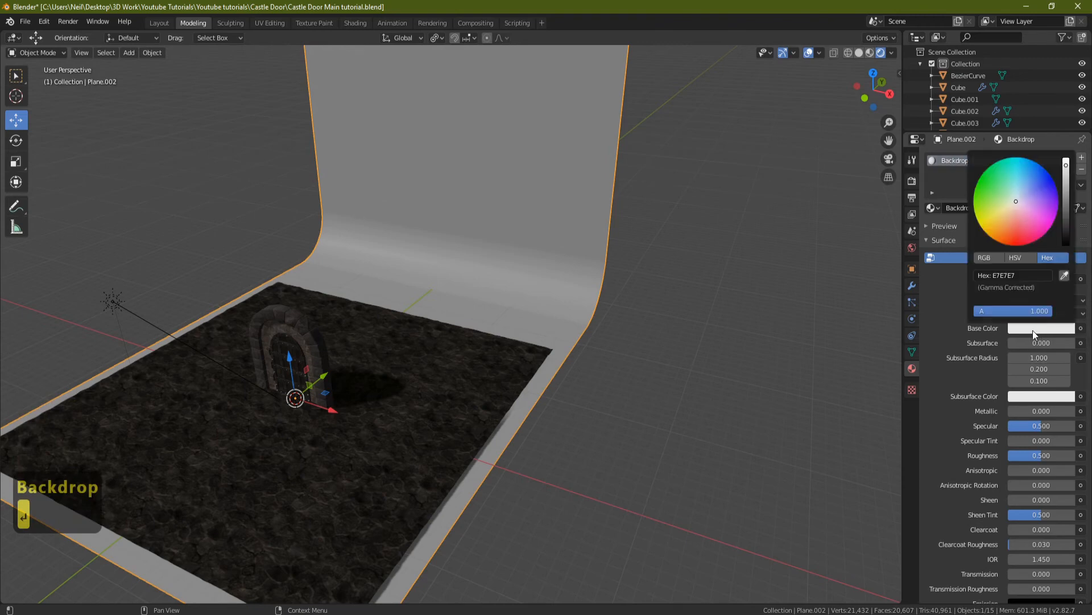
click(1053, 256)
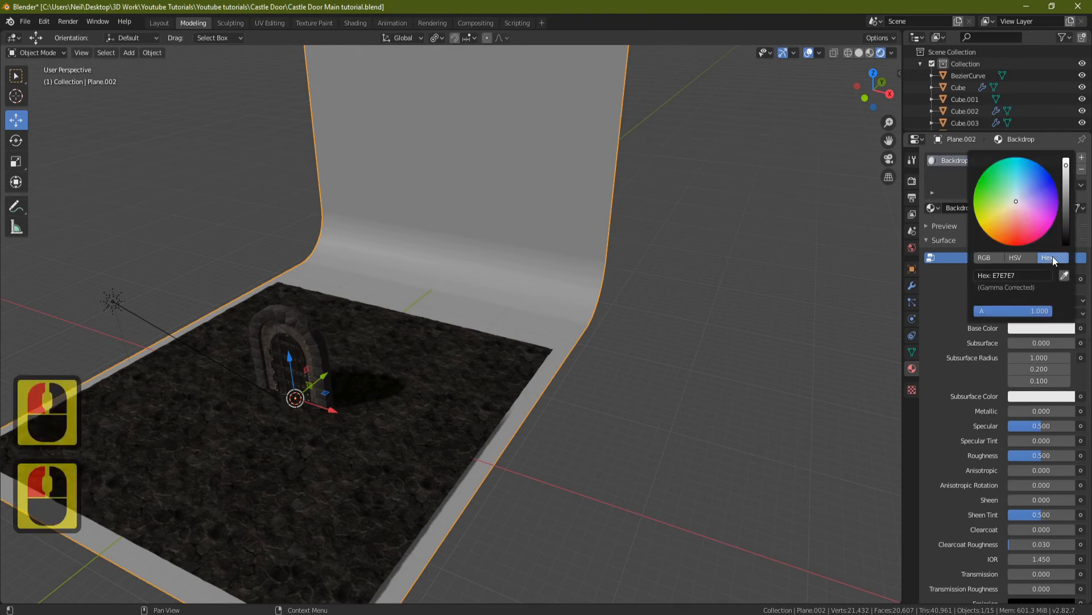
click(1033, 276)
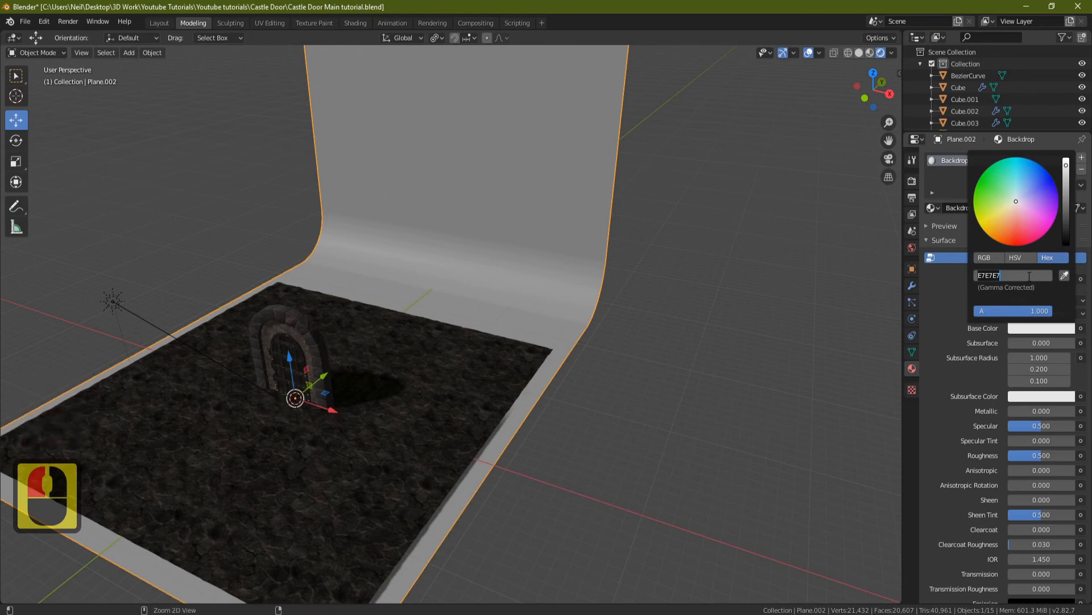
text(362502)
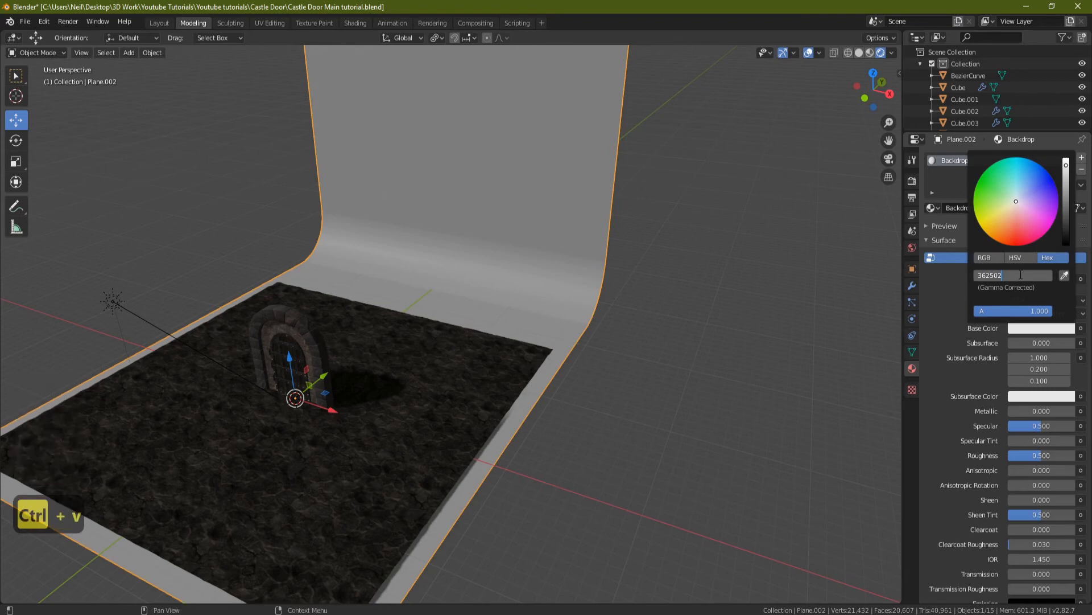
key(Return)
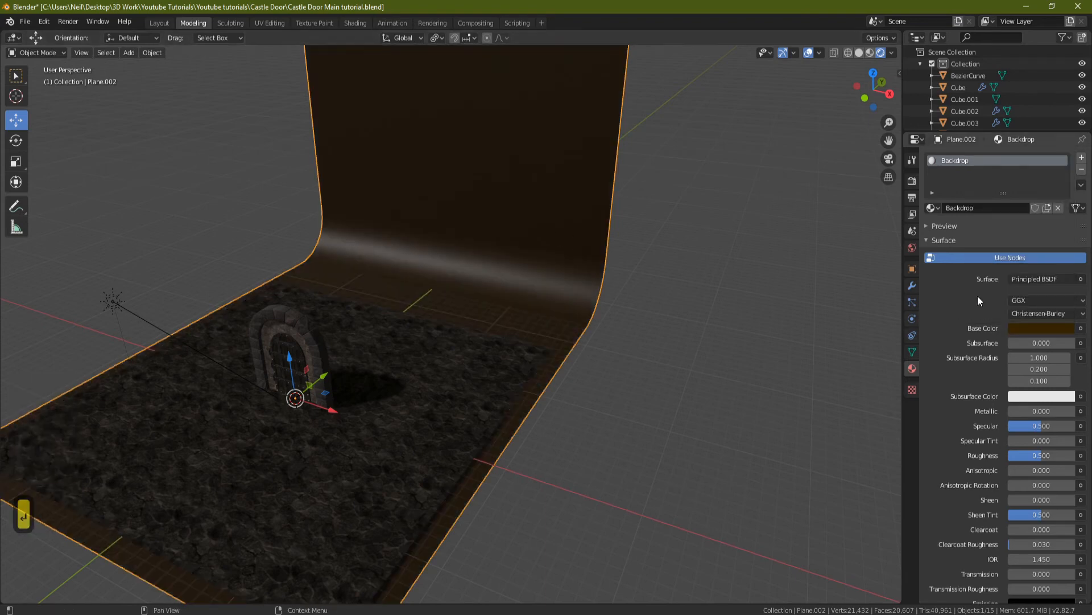
click(1039, 328)
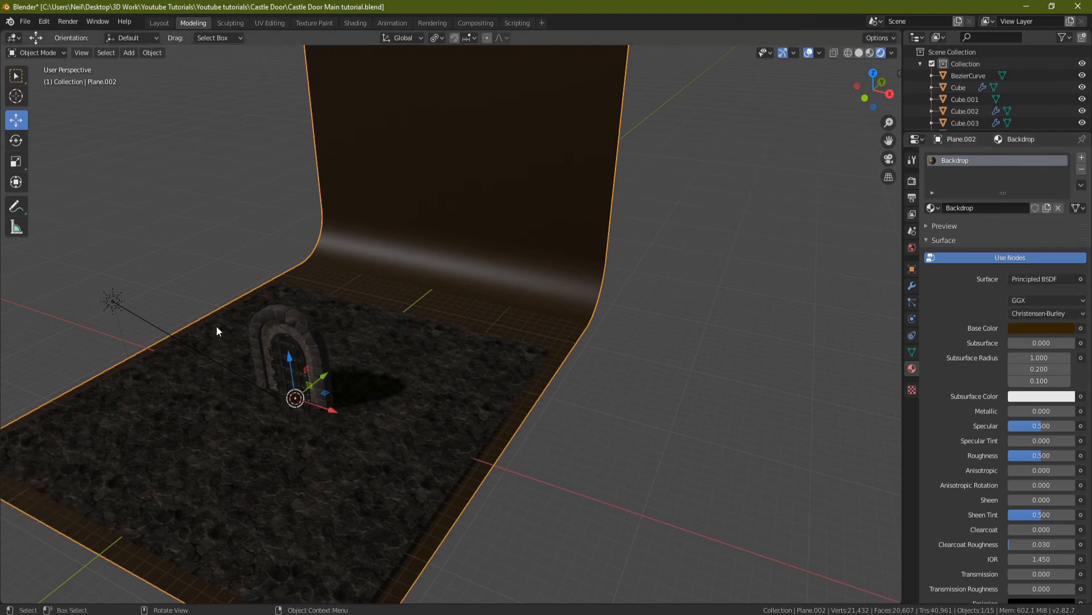
Step: Delete the existing light beside the castle door
middle_drag(199, 325, 261, 289)
shift+middle_drag(132, 281, 210, 293)
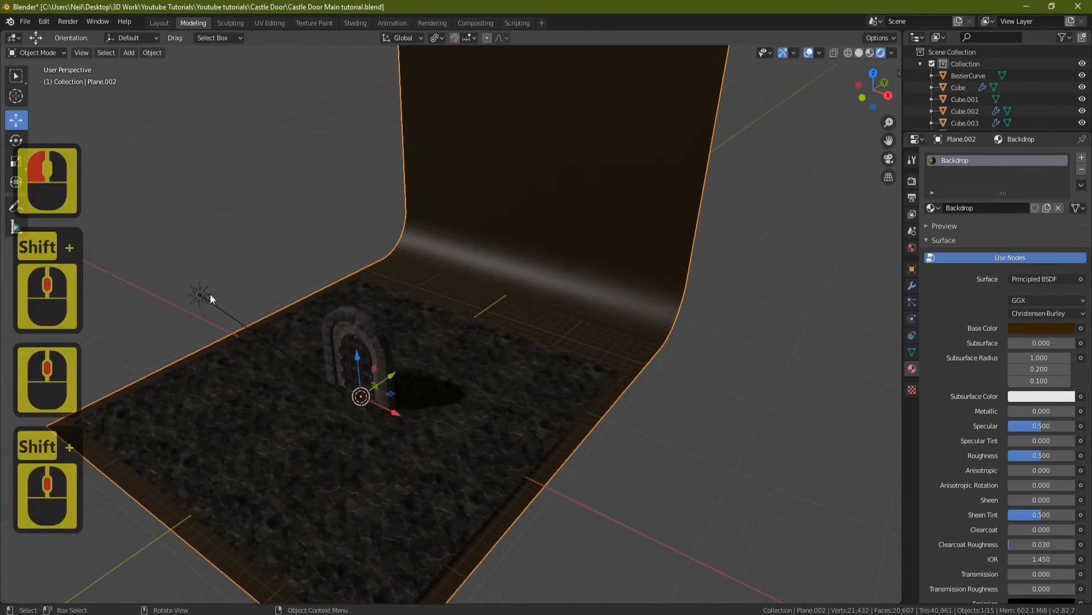
click(211, 295)
key(Delete)
middle_drag(275, 313, 397, 290)
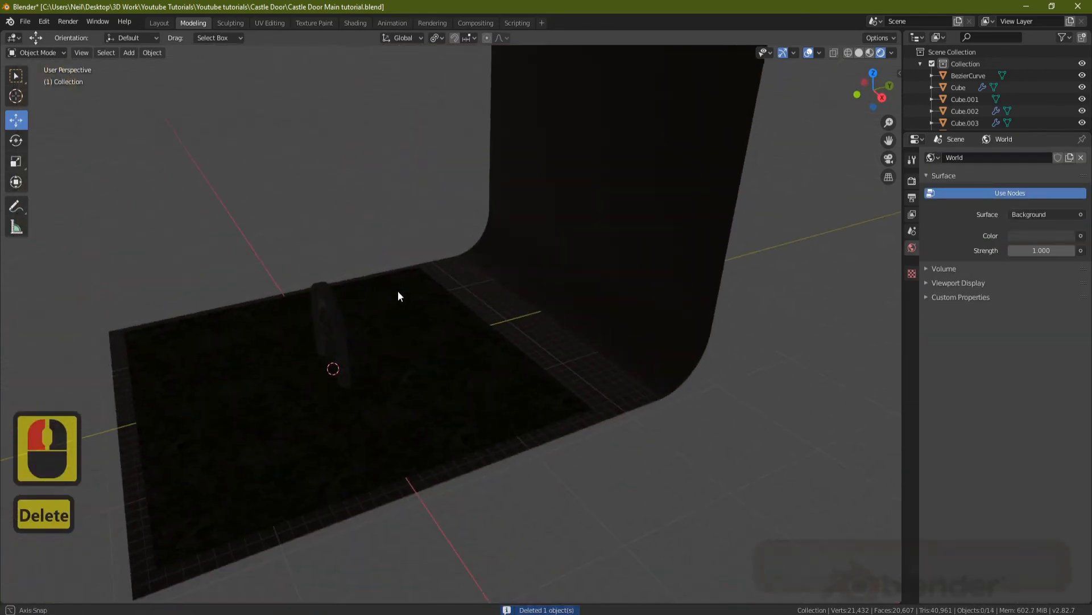
Step: Add an area light, raise it above the floor, and move it about -11.8 m along Y in front of the door
key(shift+a)
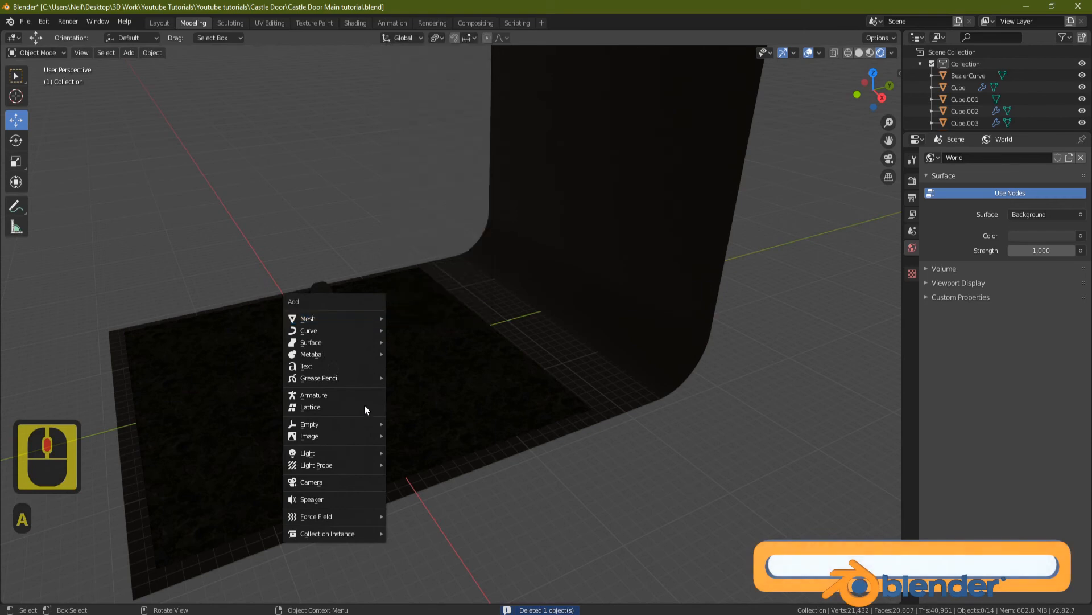
click(350, 452)
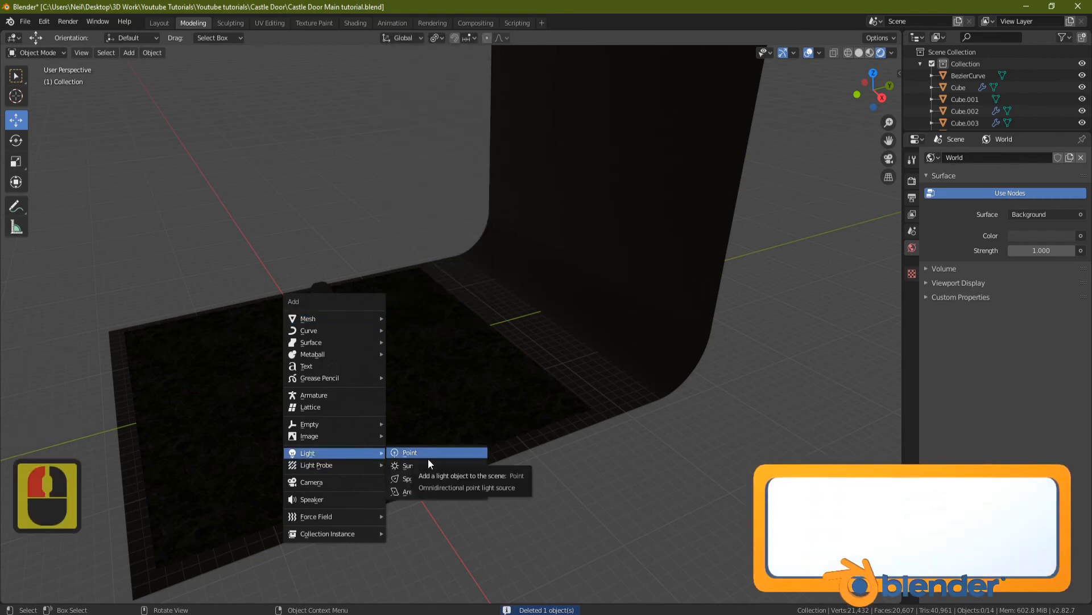
click(422, 489)
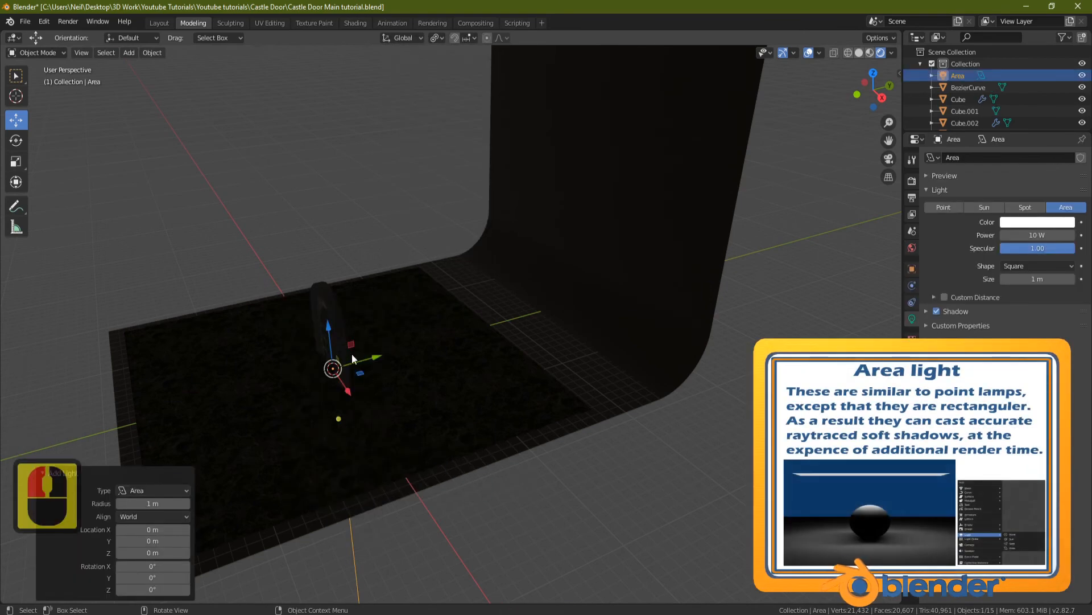
drag(327, 328, 318, 239)
drag(365, 268, 232, 298)
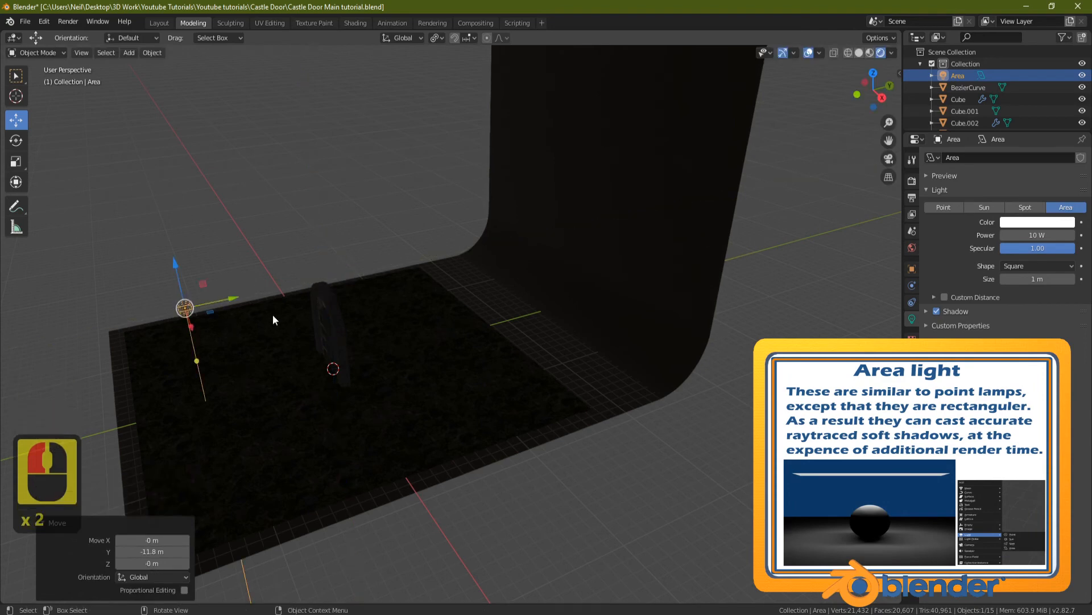
Step: Rotate the area light 45° about the global X axis and -45° about the global Z axis
shift+middle_drag(273, 319, 396, 439)
key(r)
key(x)
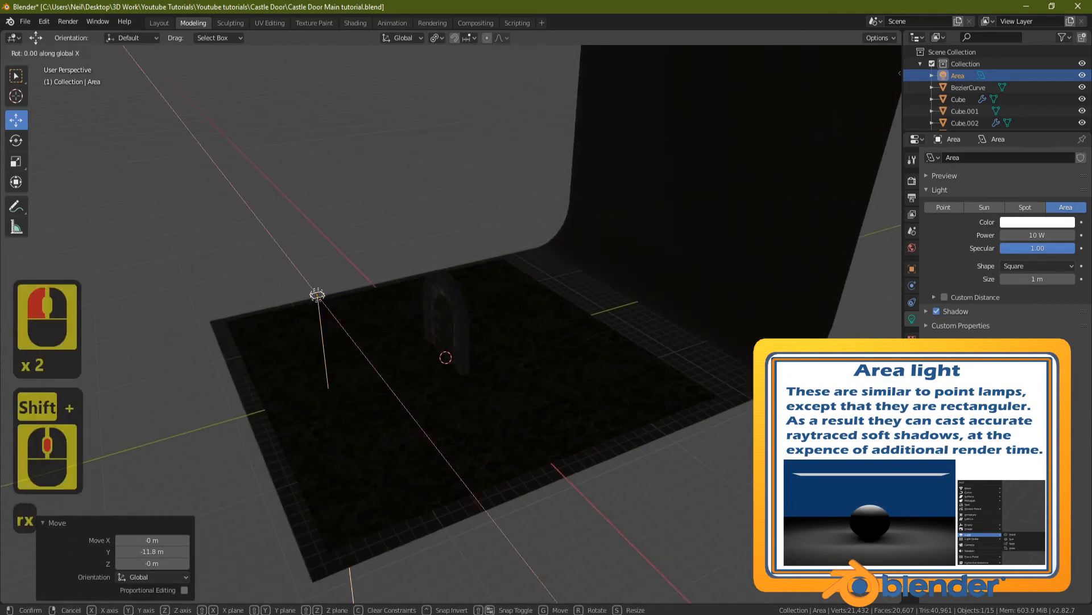
key(4)
key(5)
key(Return)
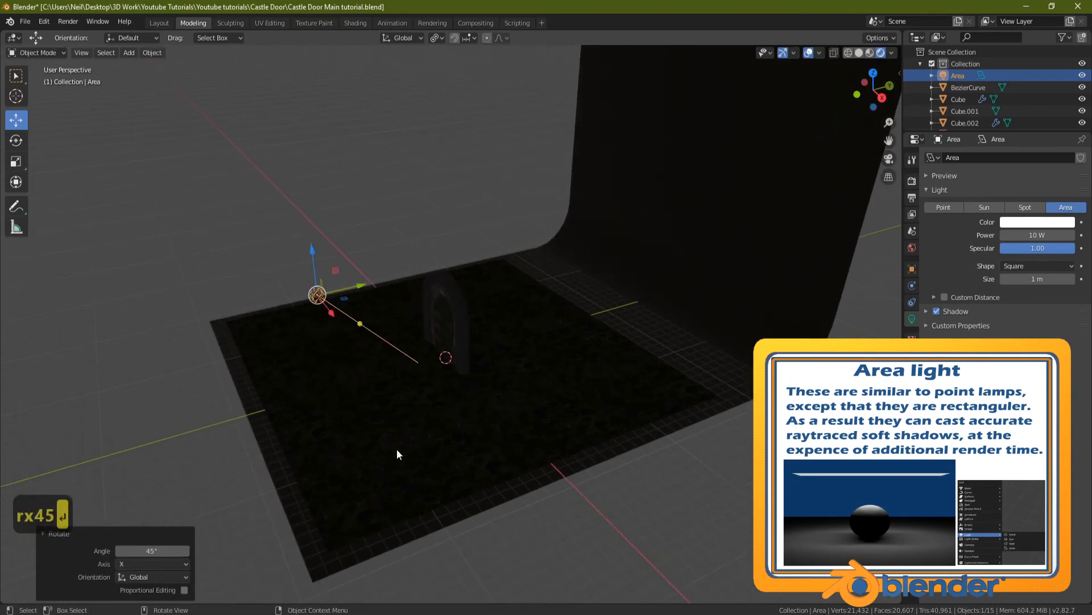
key(r)
key(z)
key(minus)
key(4)
key(5)
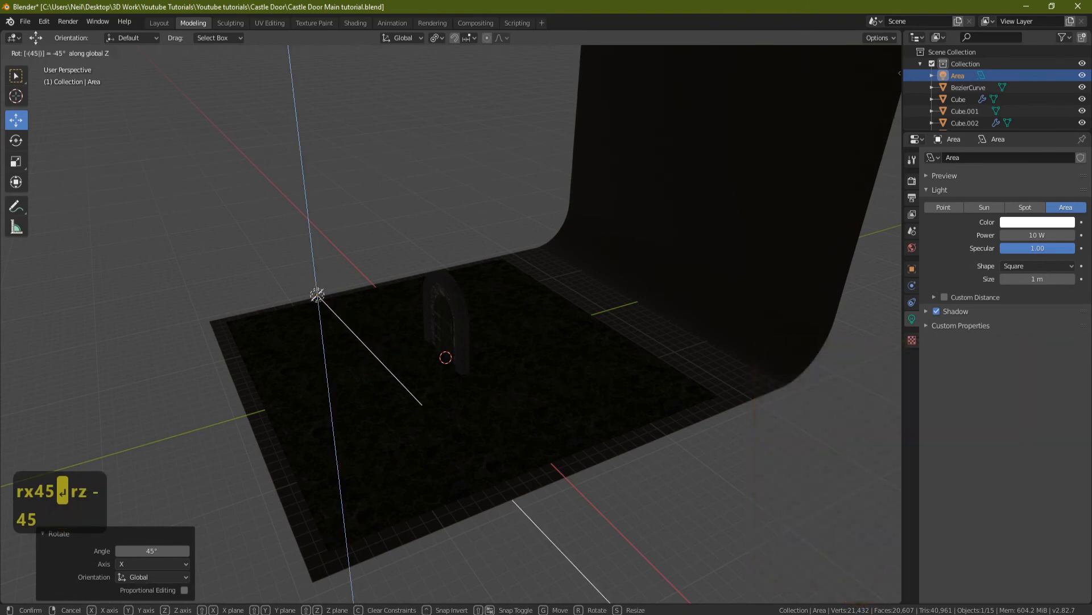
key(Return)
Step: Reposition the area light about 12.2 m up, -8.91 m along X, and 4.4 m back down, aiming it at the door
shift+middle_drag(397, 421, 397, 338)
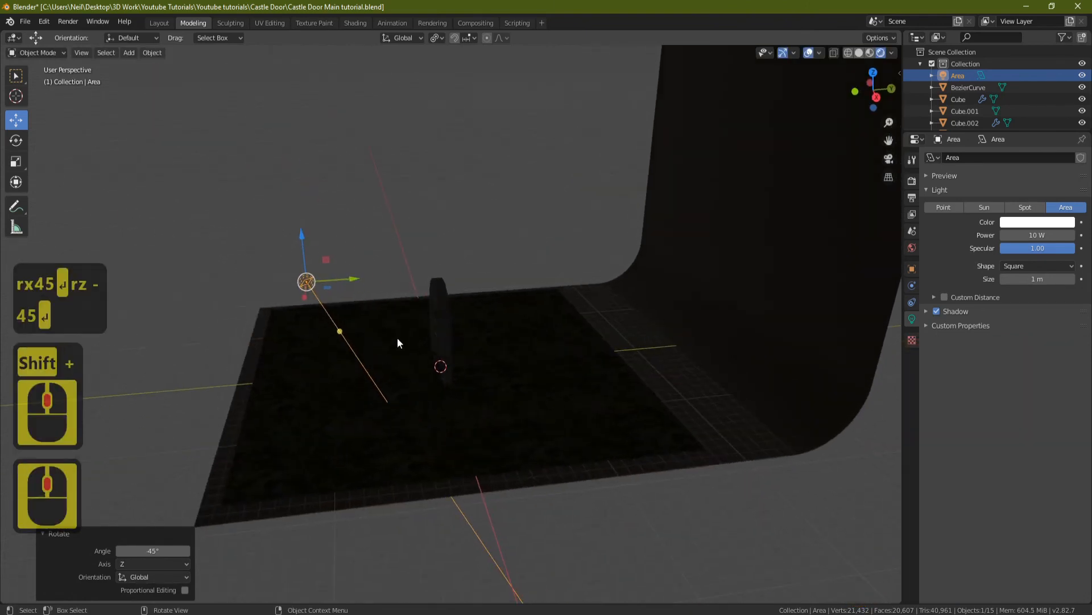
drag(304, 234, 287, 132)
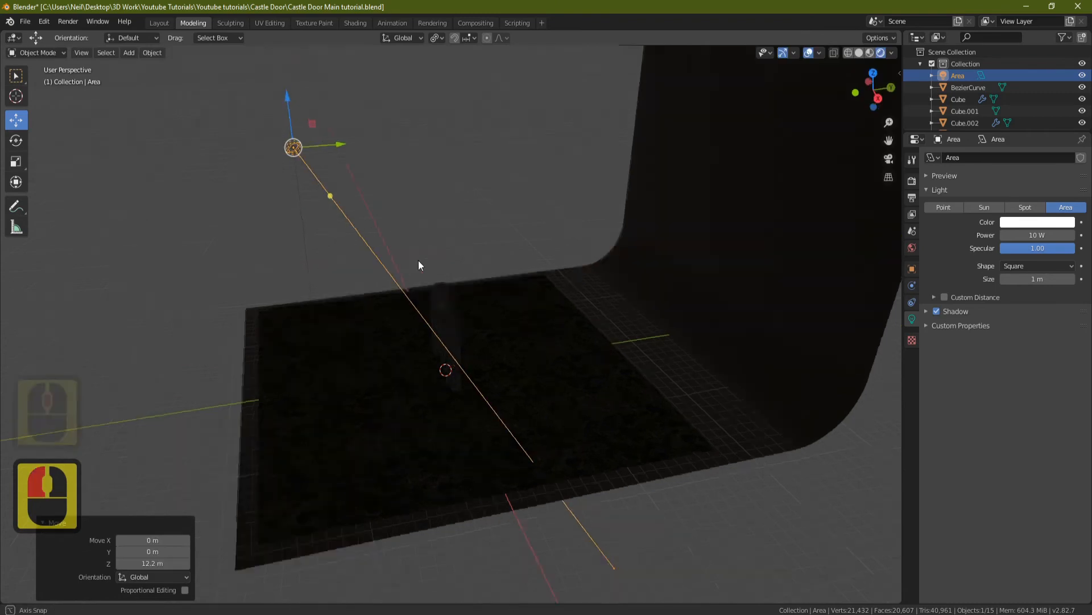
middle_drag(420, 263, 558, 350)
drag(515, 389, 374, 380)
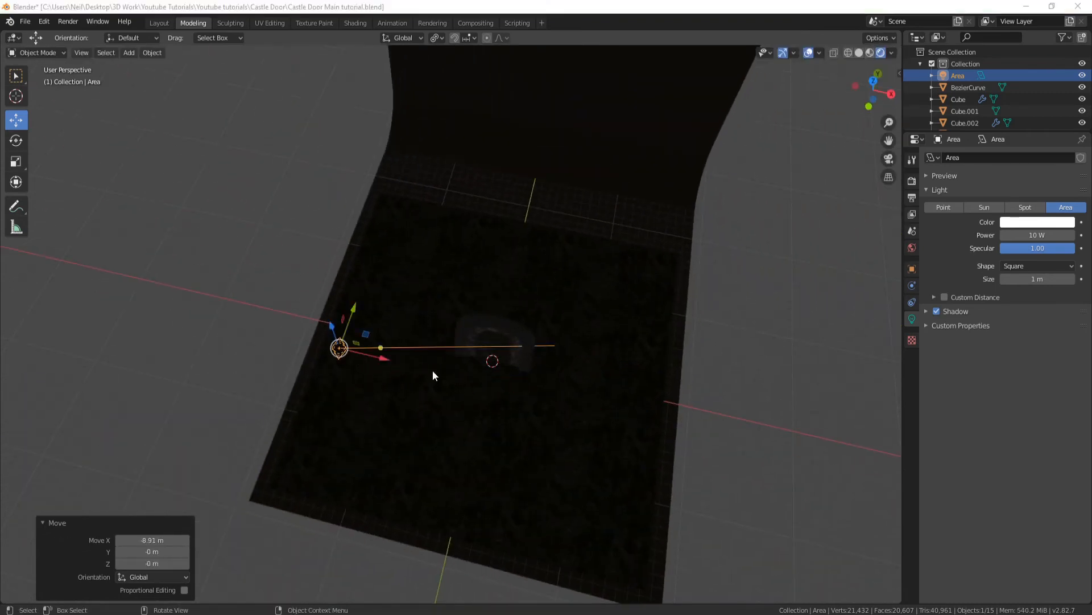
middle_drag(435, 373, 365, 293)
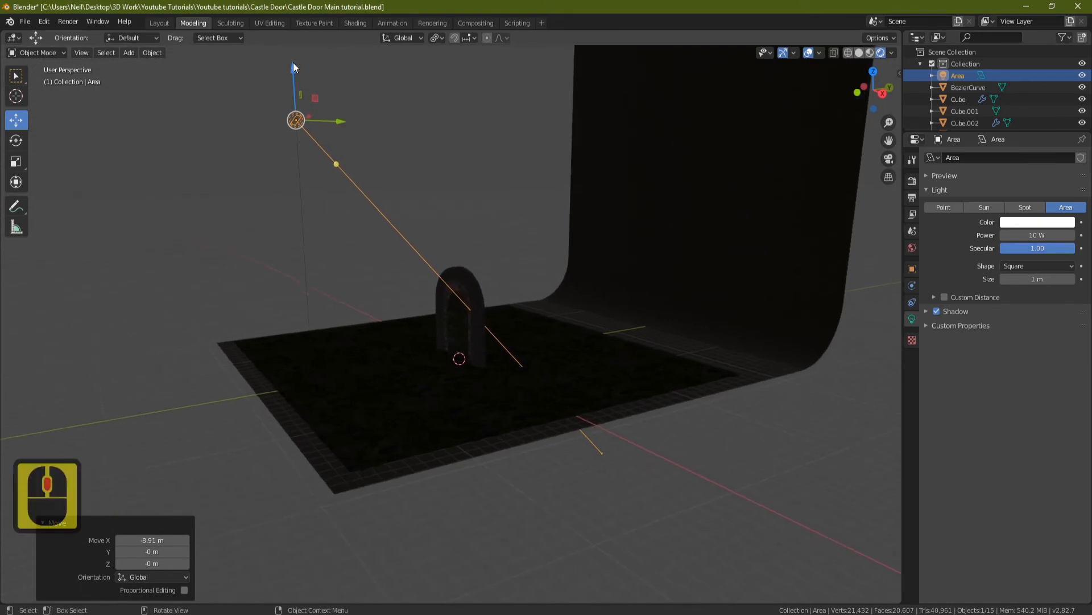
drag(294, 67, 306, 116)
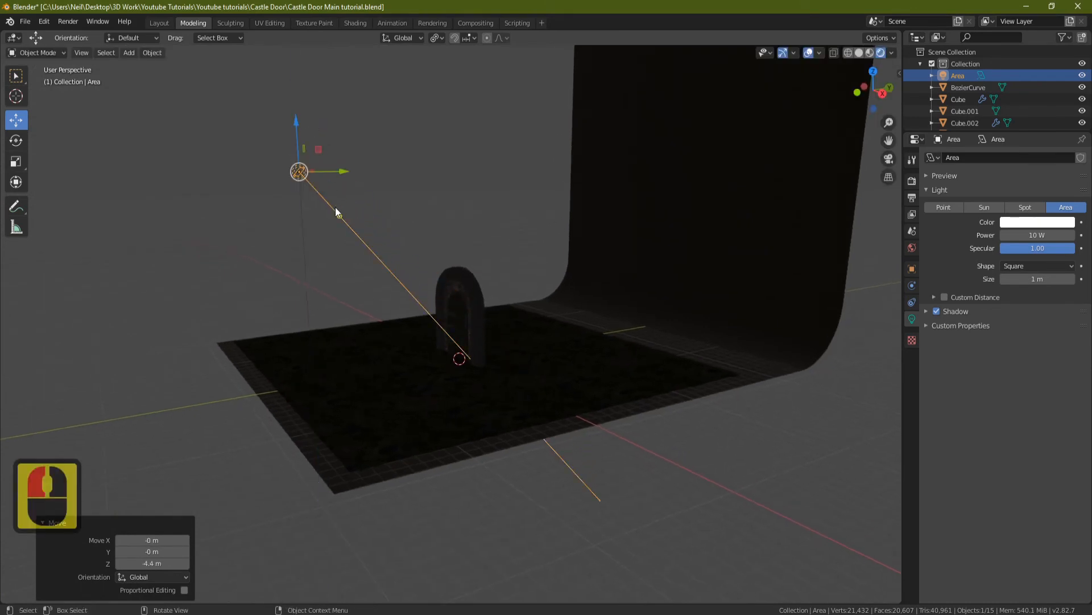
Step: Set the area light's power to 2000 W
click(1046, 237)
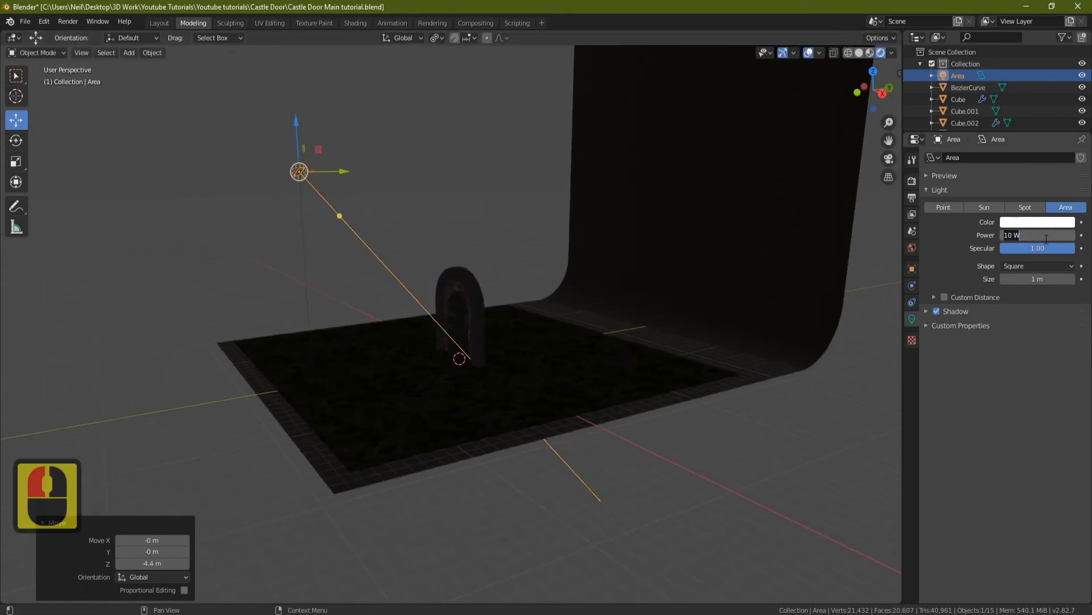
text(2000)
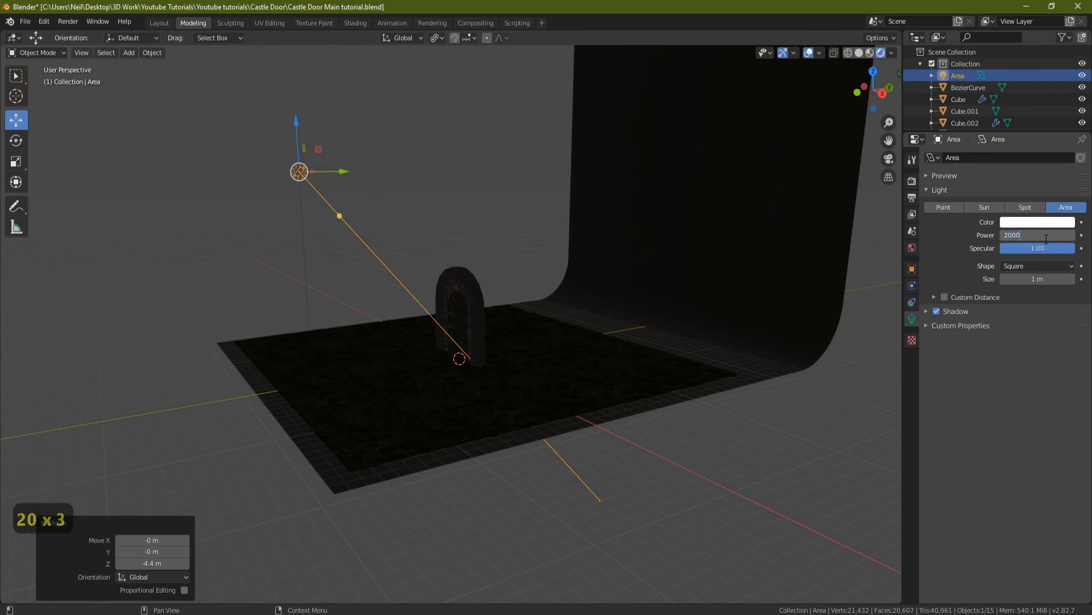
key(Return)
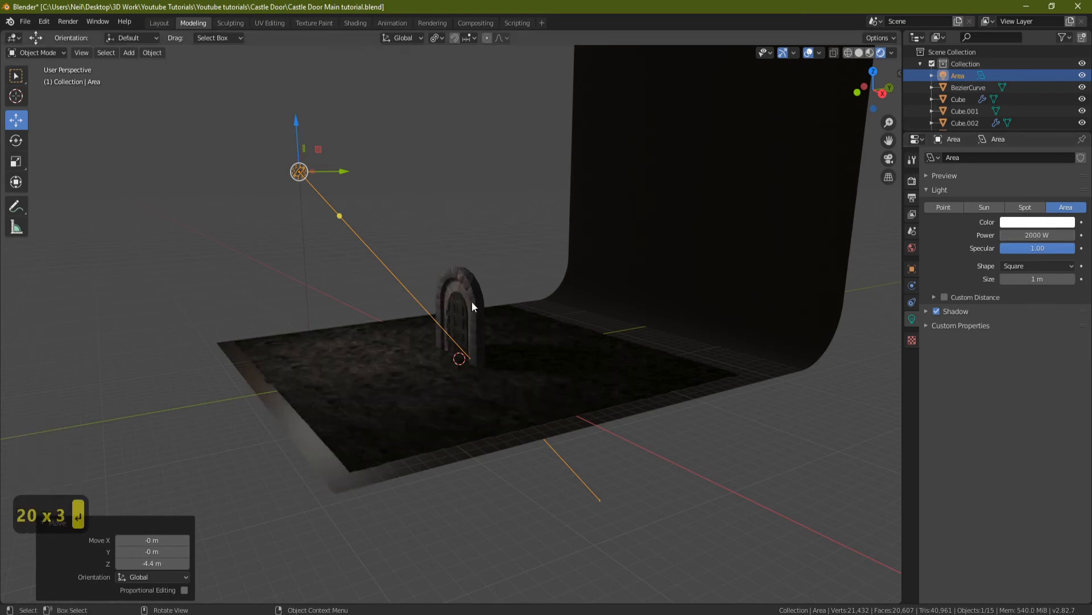
middle_drag(472, 306, 434, 268)
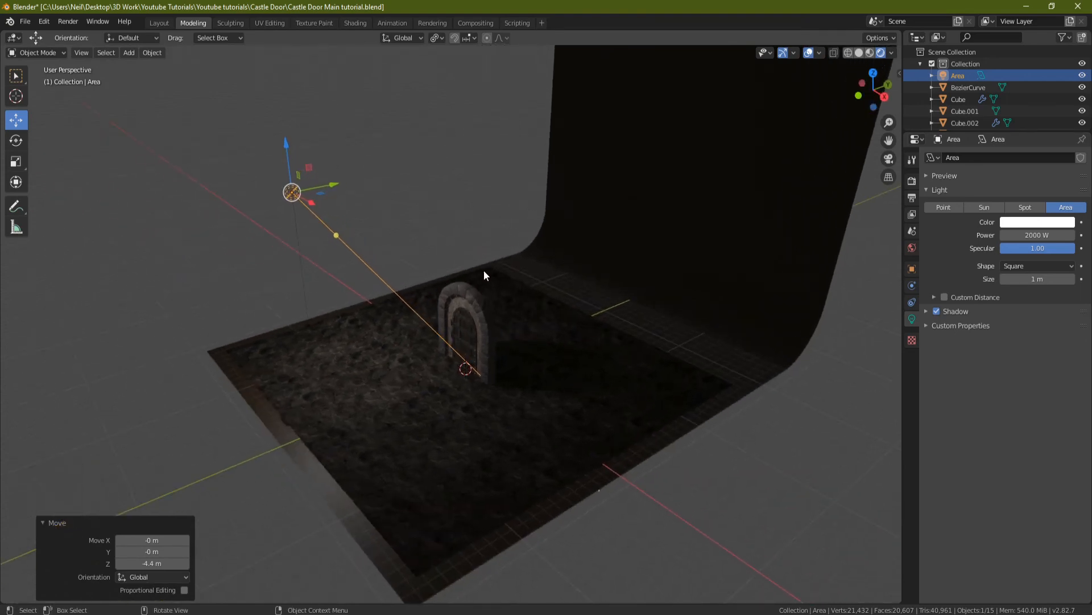
Step: Assign an Environment Texture to the world background color and load Sunset.exr from the HDRI folder
click(911, 248)
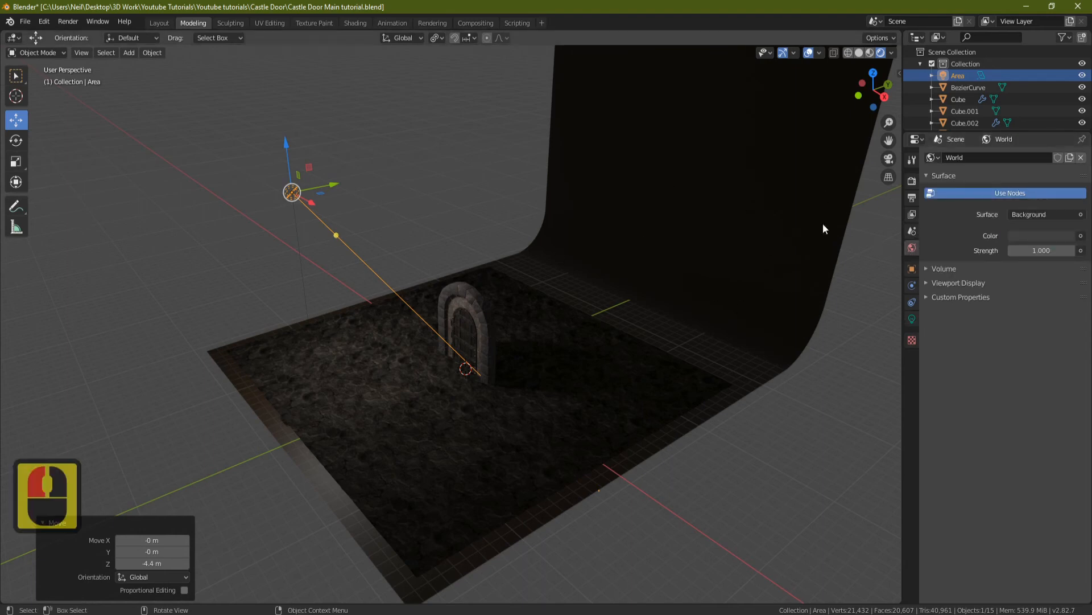
click(1081, 235)
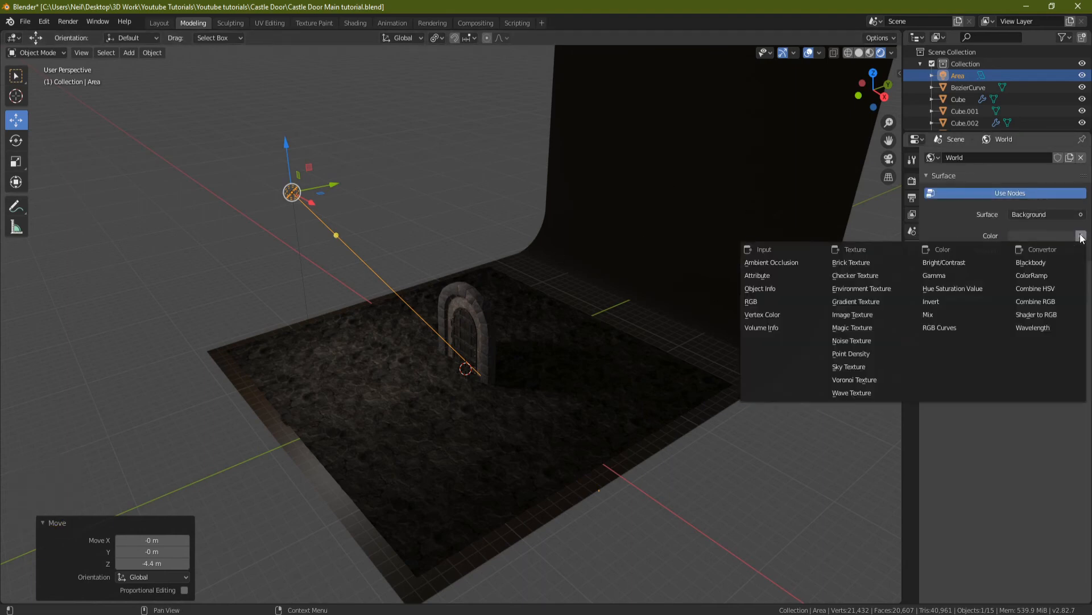
click(1081, 236)
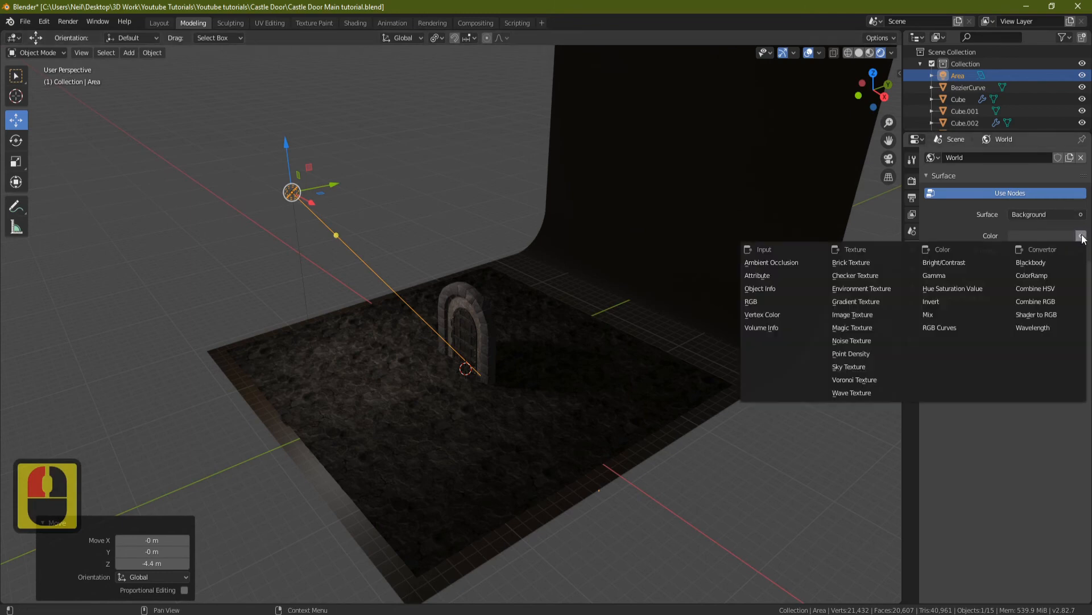
click(869, 285)
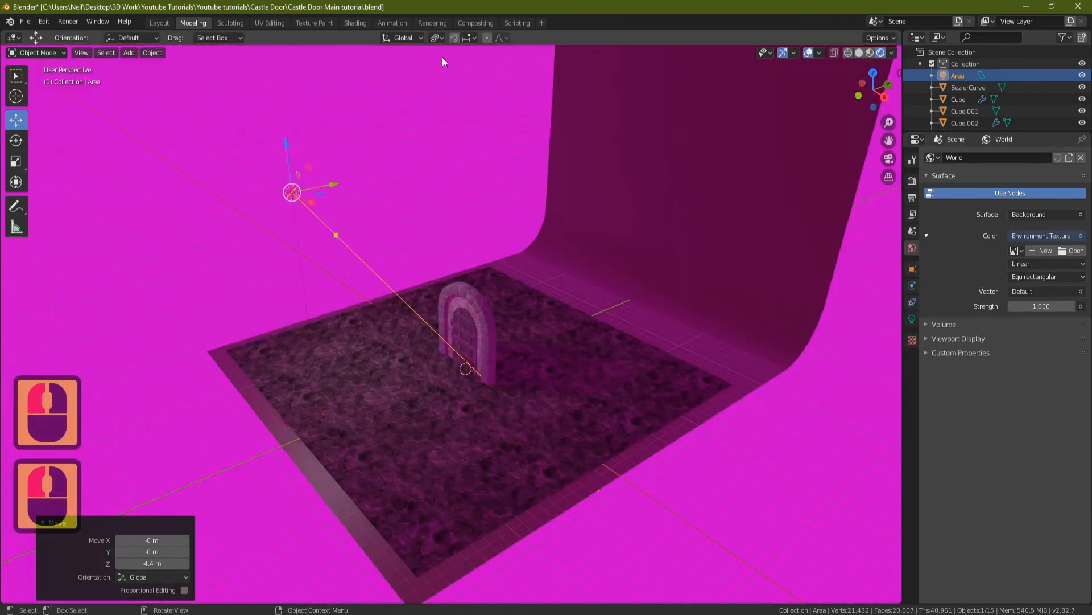
click(1072, 250)
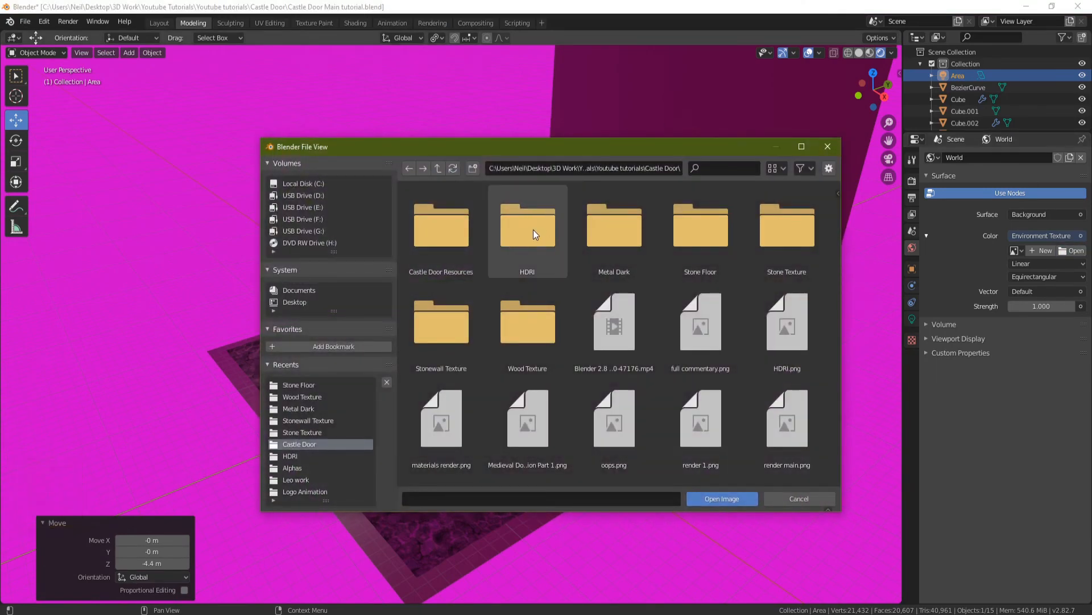
double_click(534, 230)
double_click(446, 241)
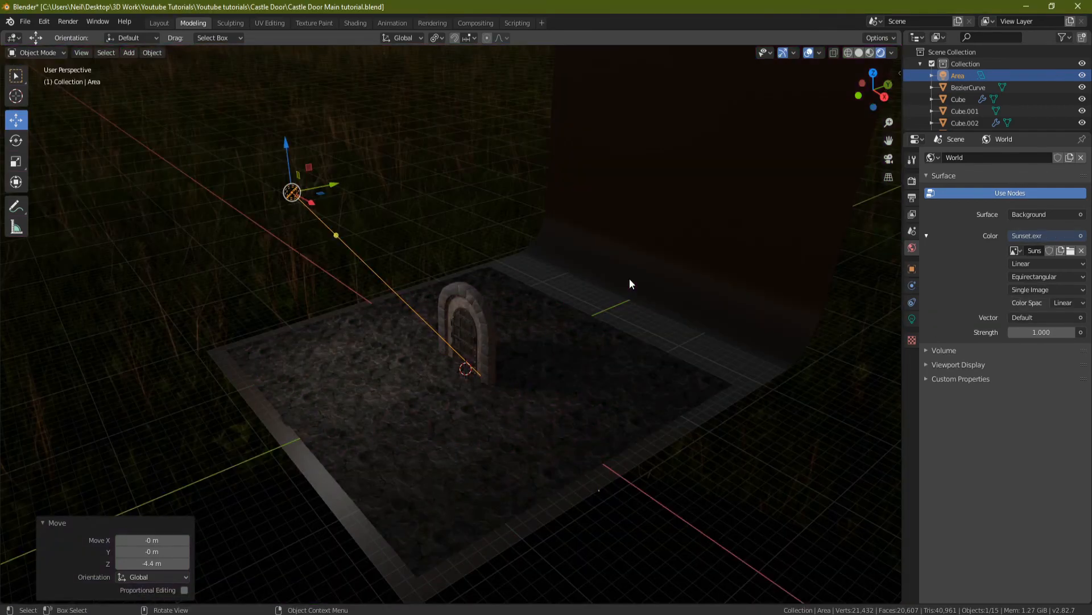
Step: Examine the sunset environment and its lighting on the door, floor and backdrop from several angles
middle_drag(523, 239, 606, 217)
middle_drag(529, 176, 560, 269)
middle_drag(486, 112, 763, 101)
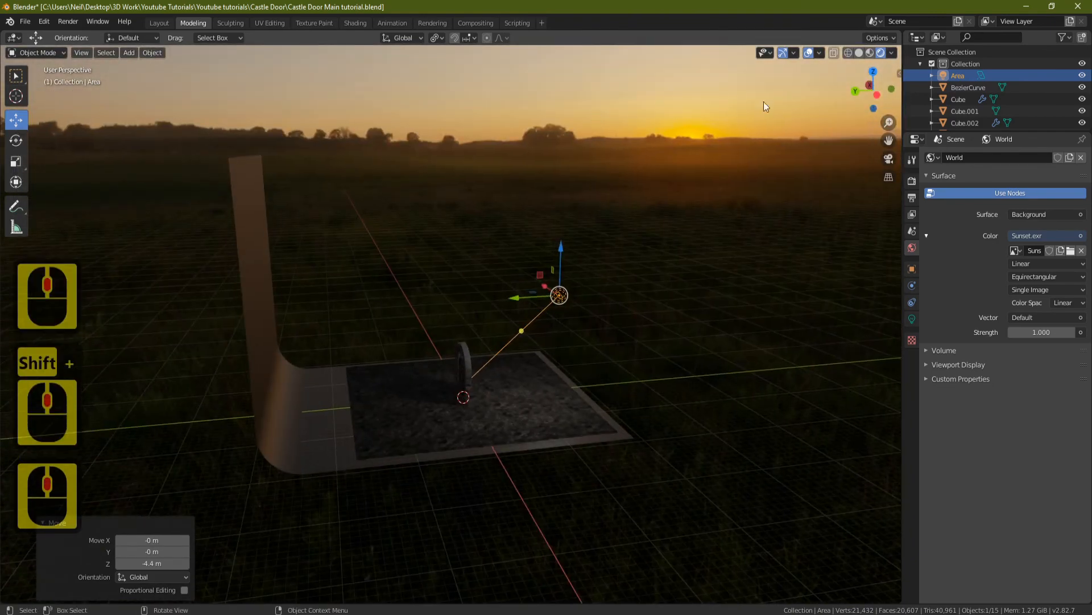
middle_drag(621, 122, 465, 408)
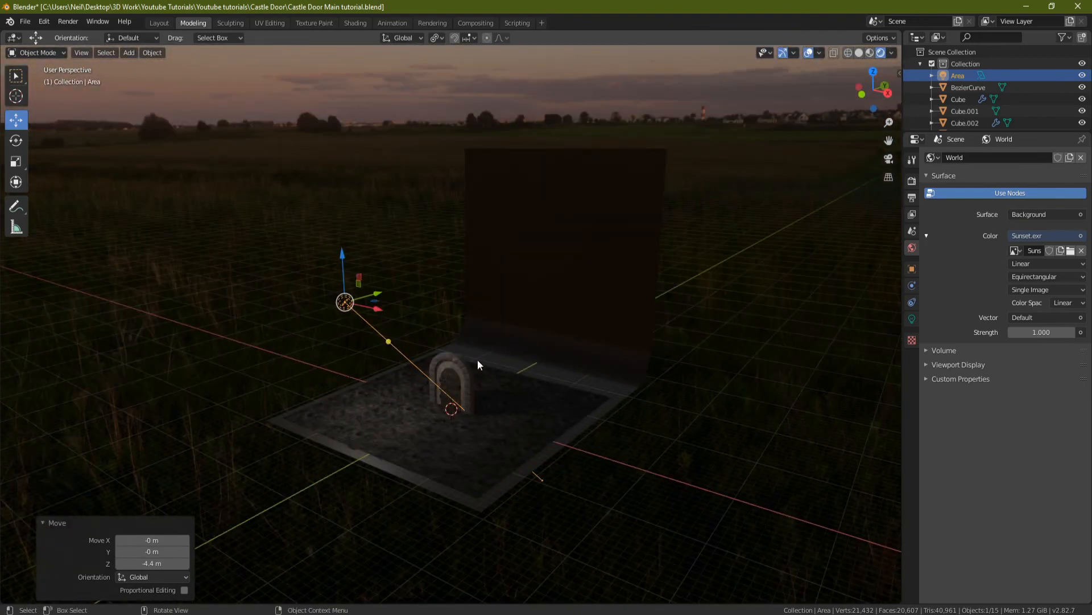
scroll(466, 404, up, 2)
scroll(466, 404, up, 1)
middle_drag(466, 404, 500, 314)
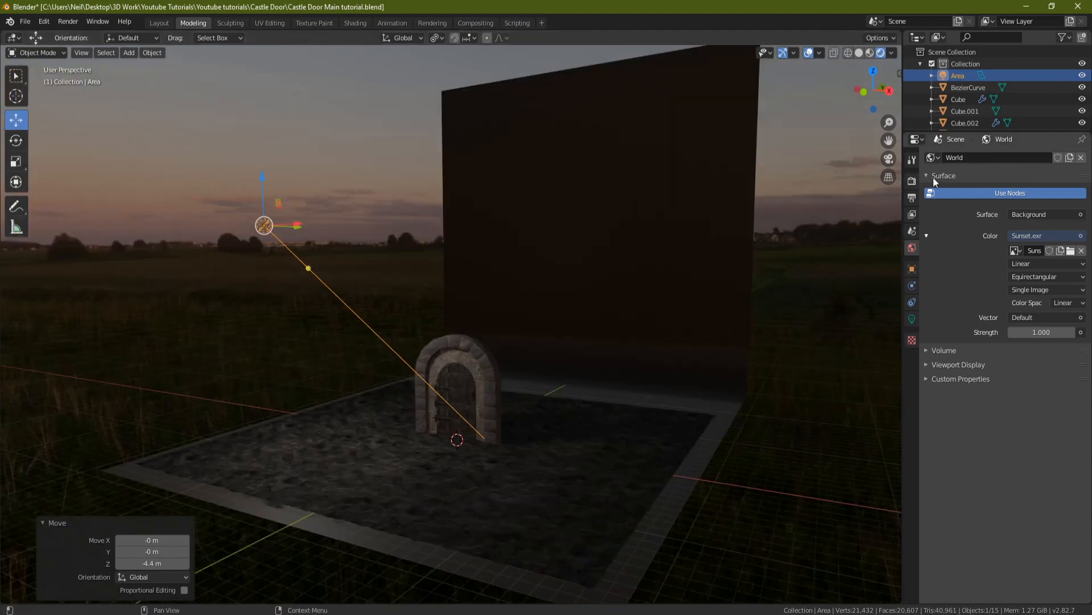
Step: Enable the transparent film option in the render settings to hide the environment image
click(912, 181)
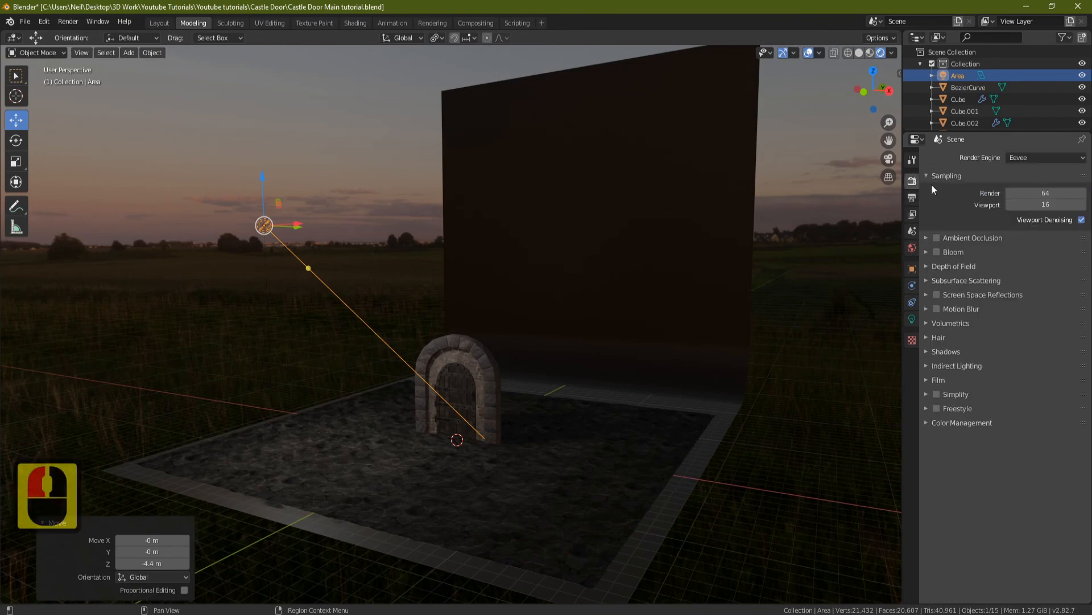
click(936, 380)
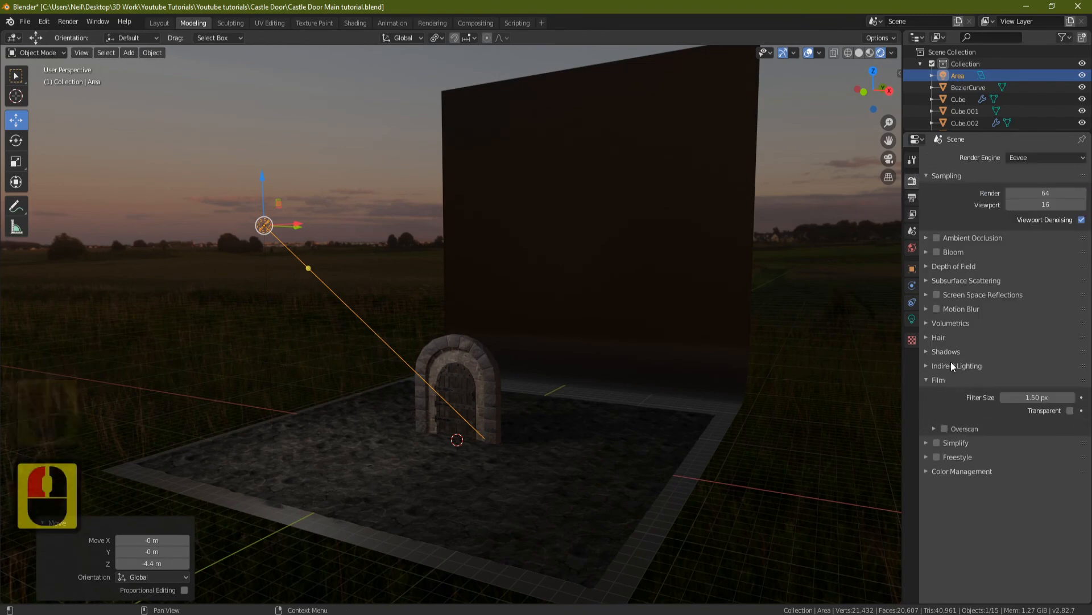
click(1070, 410)
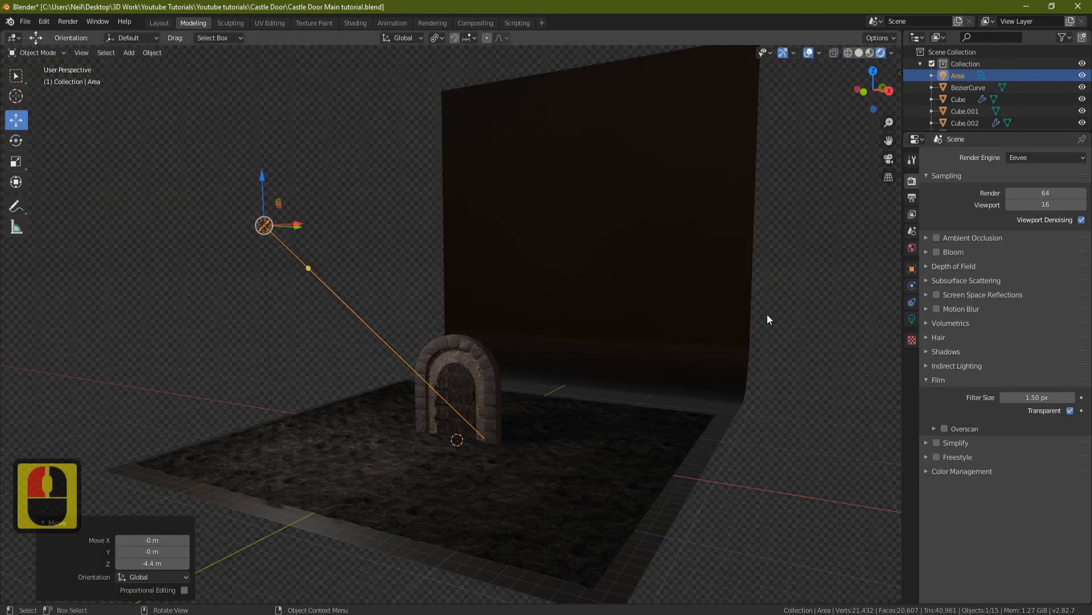
middle_drag(566, 343, 614, 338)
scroll(597, 366, up, 1)
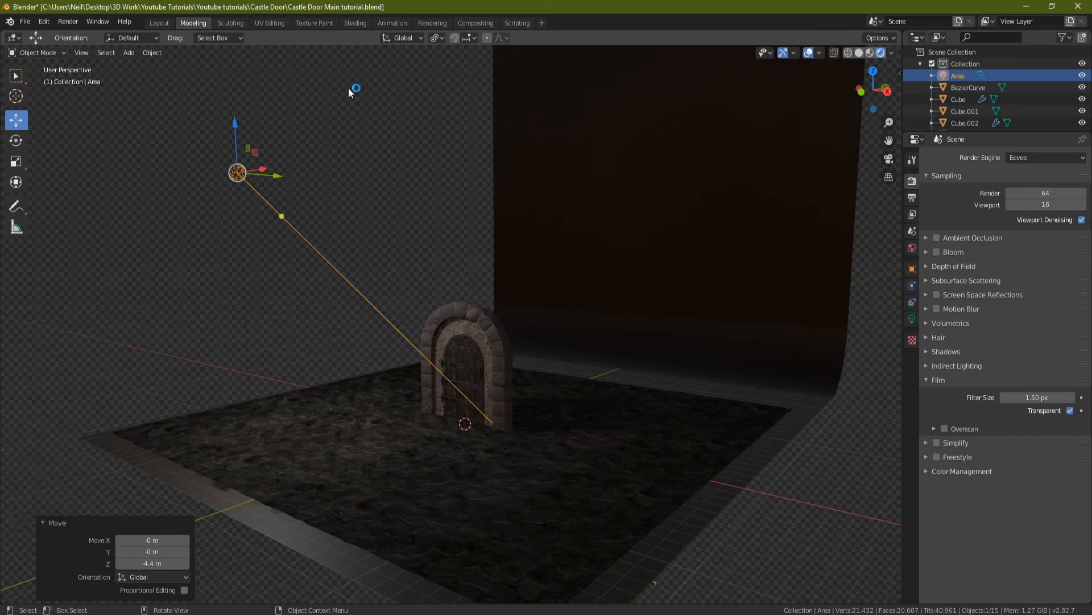
Step: Switch to the Shading workspace and display the World shader nodes
click(356, 22)
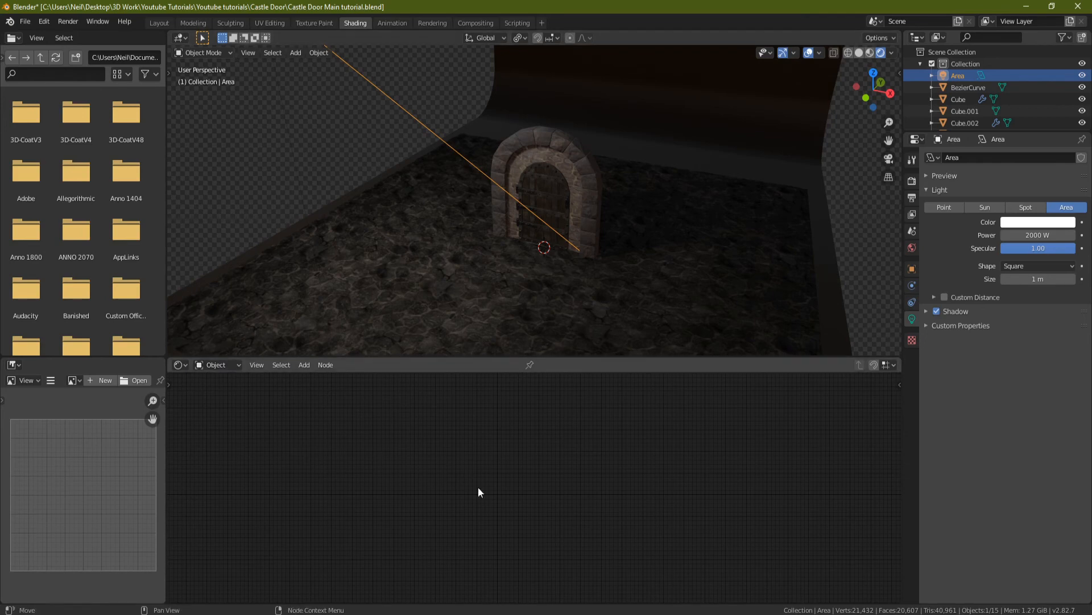
click(227, 364)
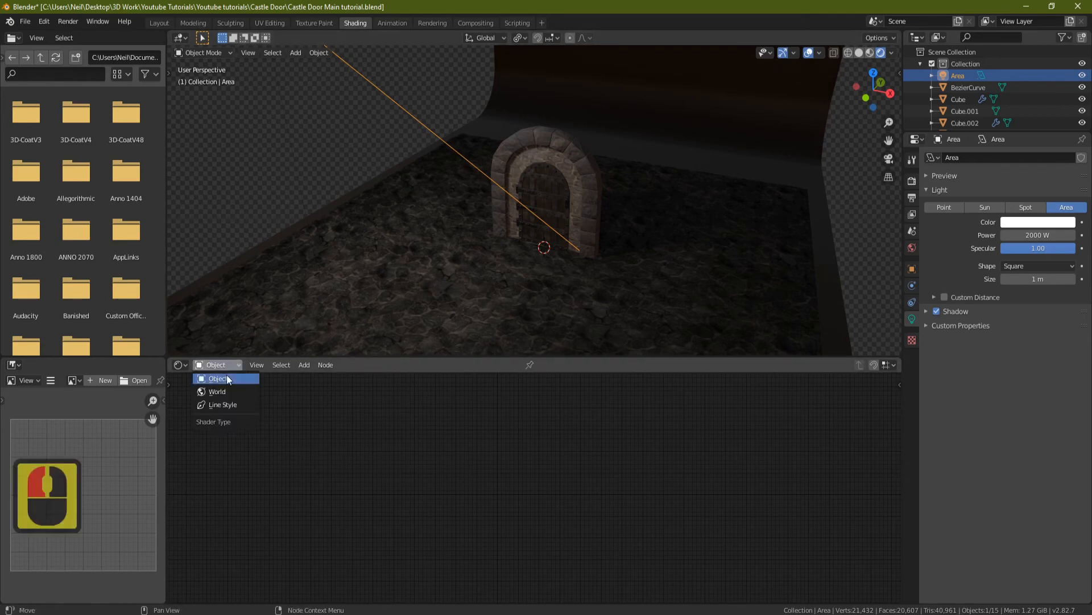
click(220, 388)
scroll(511, 459, up, 6)
scroll(449, 433, up, 1)
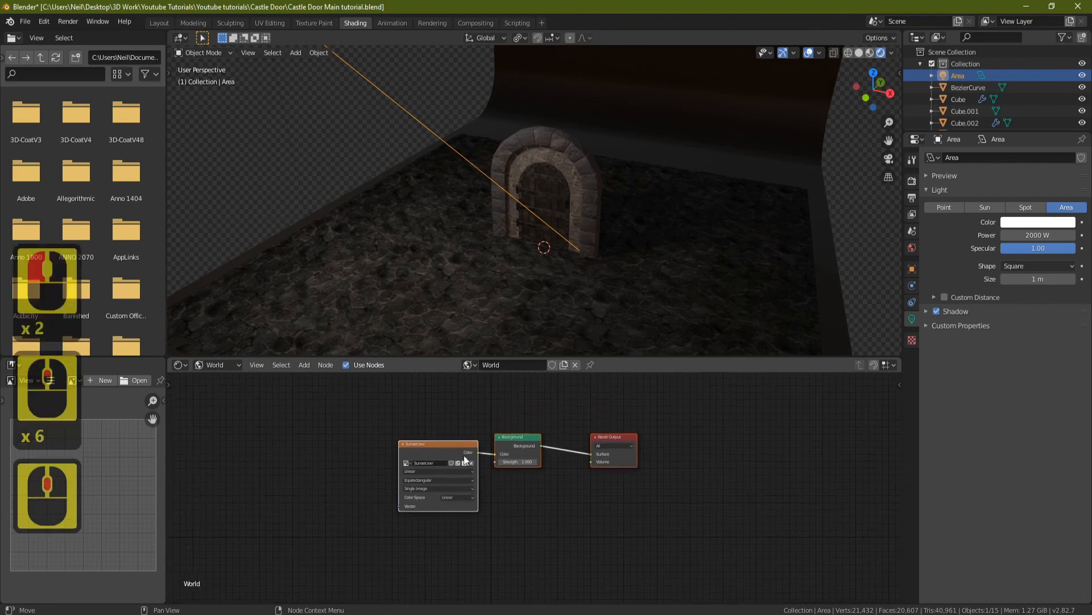
Step: Group the Sunset.exr and Background nodes together and move World Output far away, leaving room for new nodes between them
scroll(423, 404, up, 5)
scroll(388, 450, up, 1)
drag(388, 449, 230, 385)
click(403, 438)
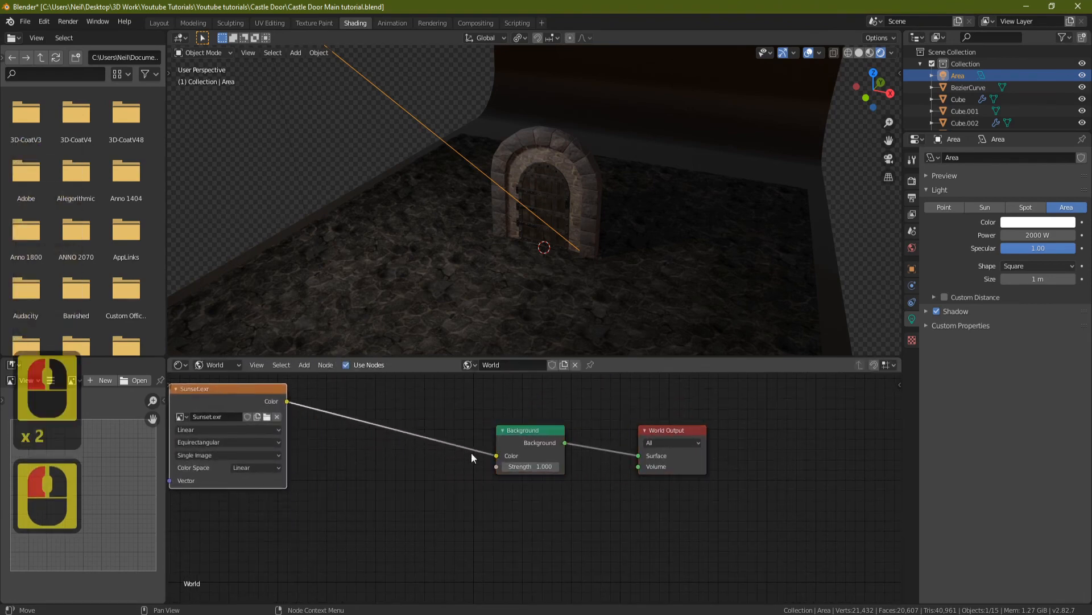
click(532, 431)
drag(532, 431, 333, 396)
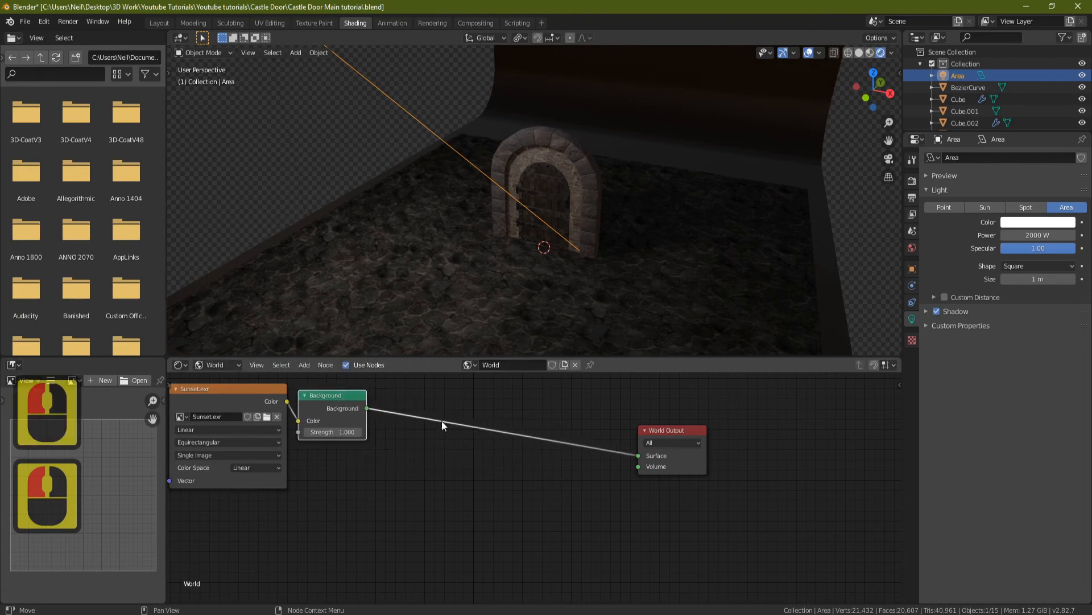
drag(666, 428, 847, 452)
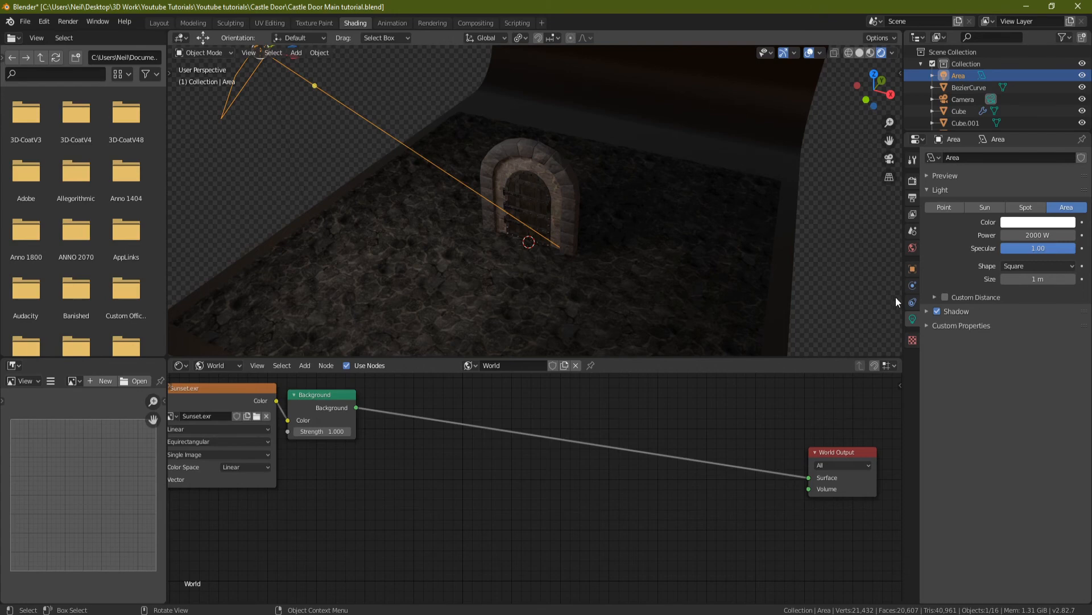
Step: Turn off the transparent film option in the render settings
click(915, 183)
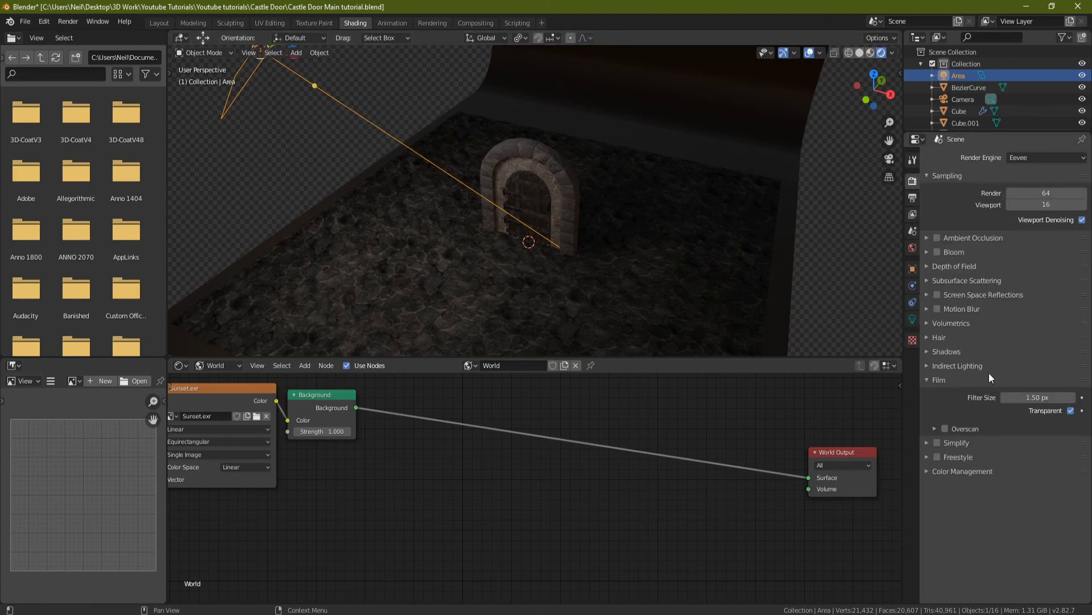
click(1070, 411)
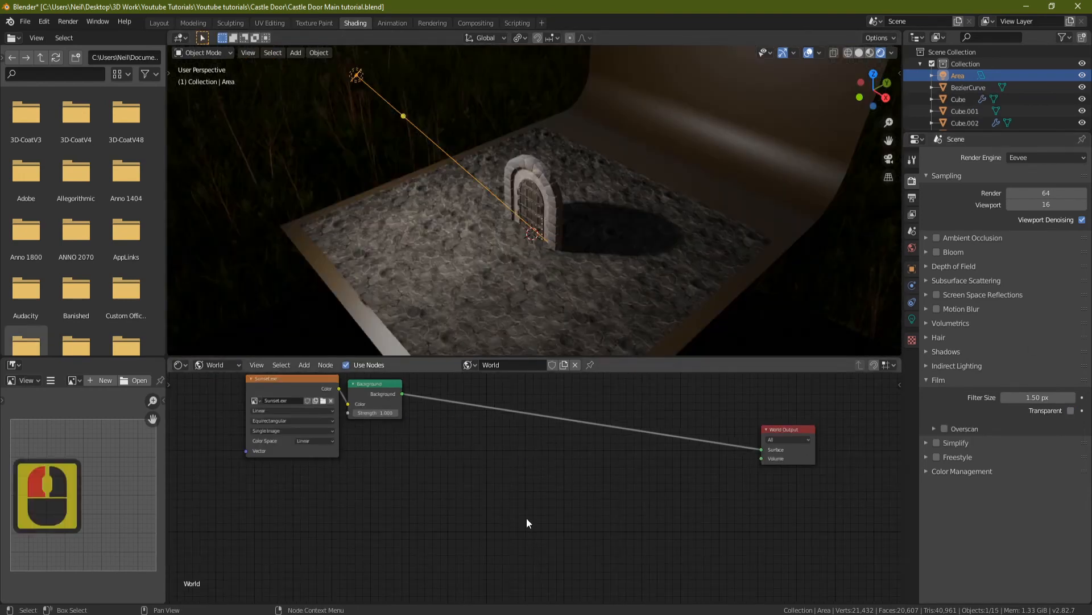
Step: Add a Volume Absorption node to the World shader, placed below the link between Background and World Output
middle_drag(527, 518, 532, 517)
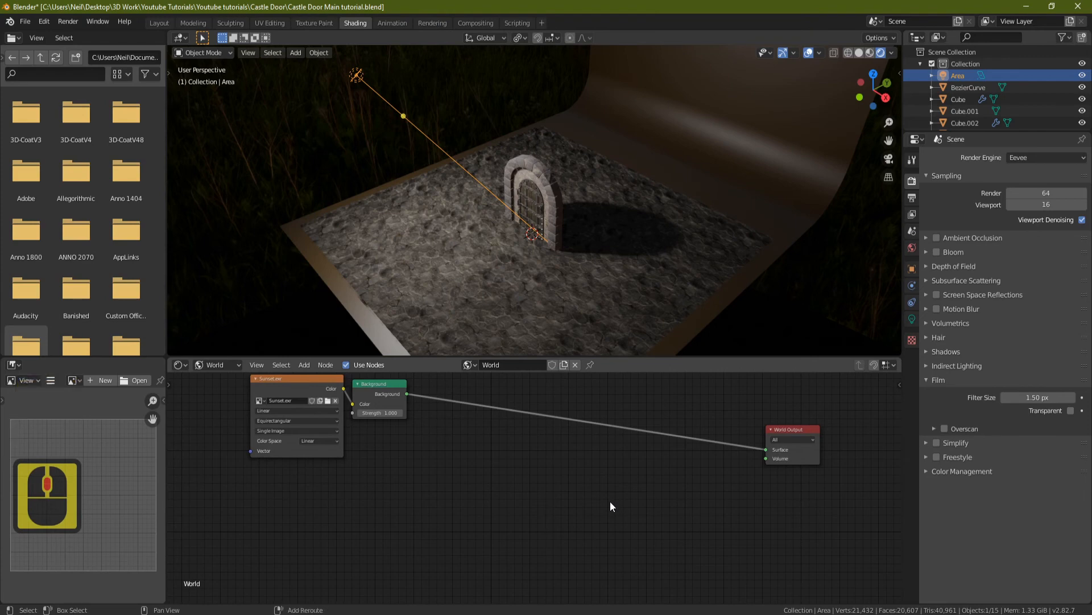
key(shift+a)
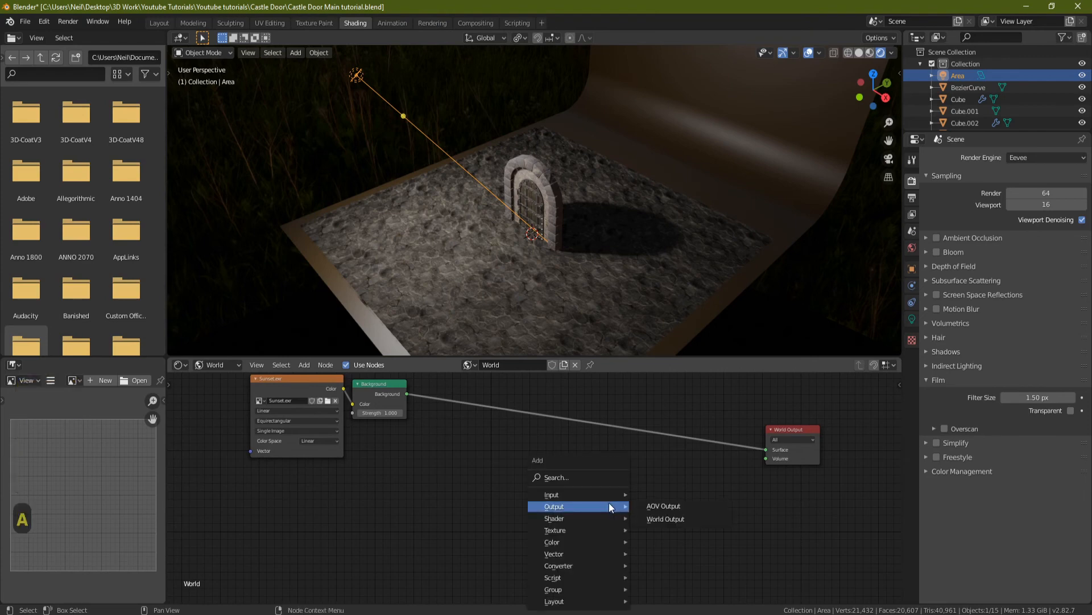
click(571, 479)
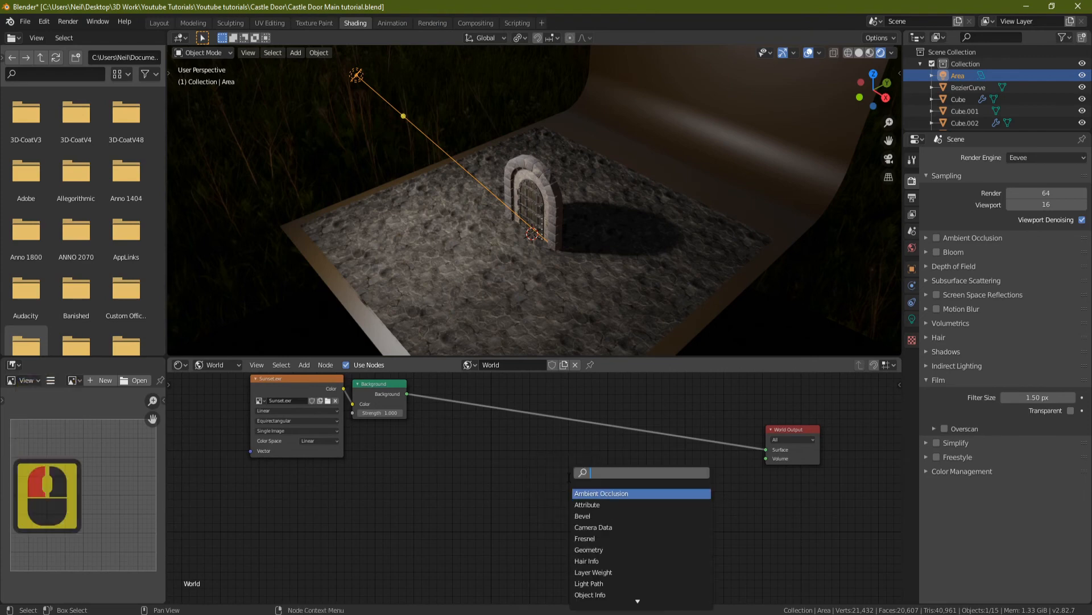
text(volu)
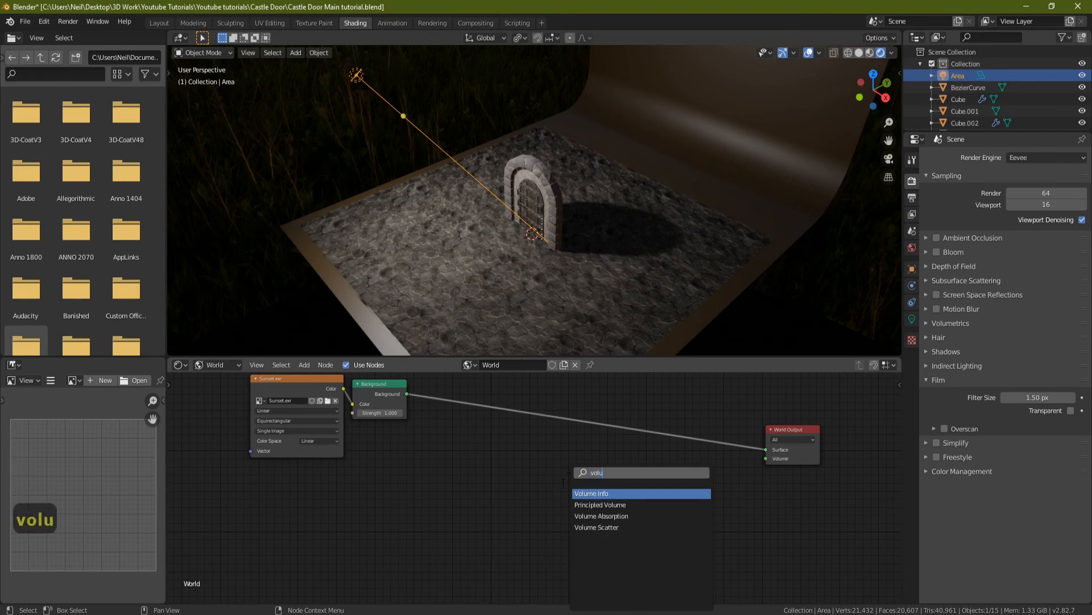
click(616, 515)
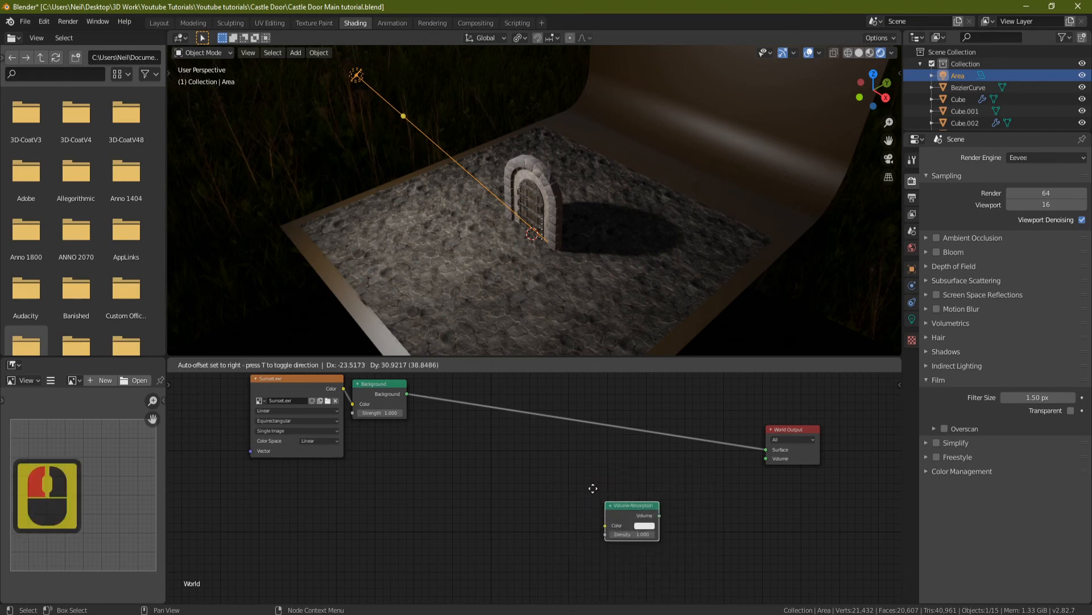
click(536, 457)
click(620, 528)
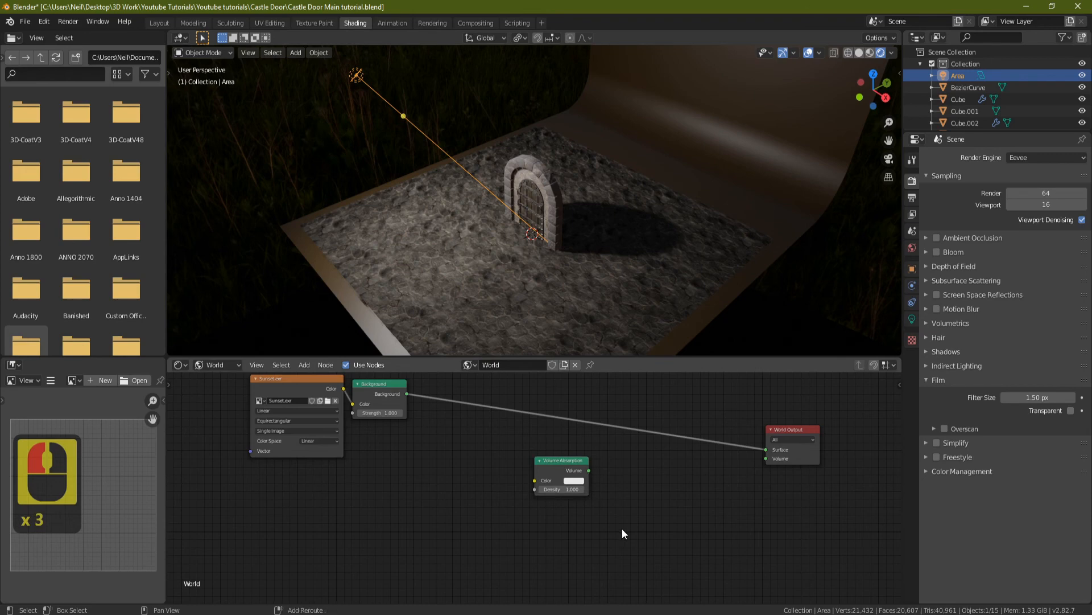
Step: Add a Volume Scatter node directly below the Volume Absorption node
key(shift+a)
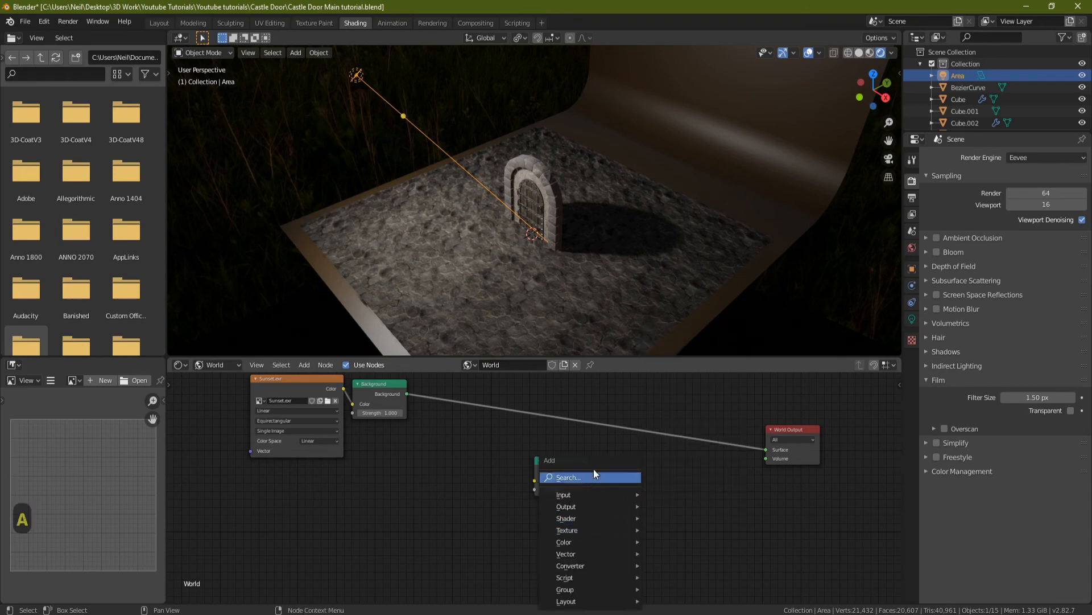
click(582, 477)
text(volu)
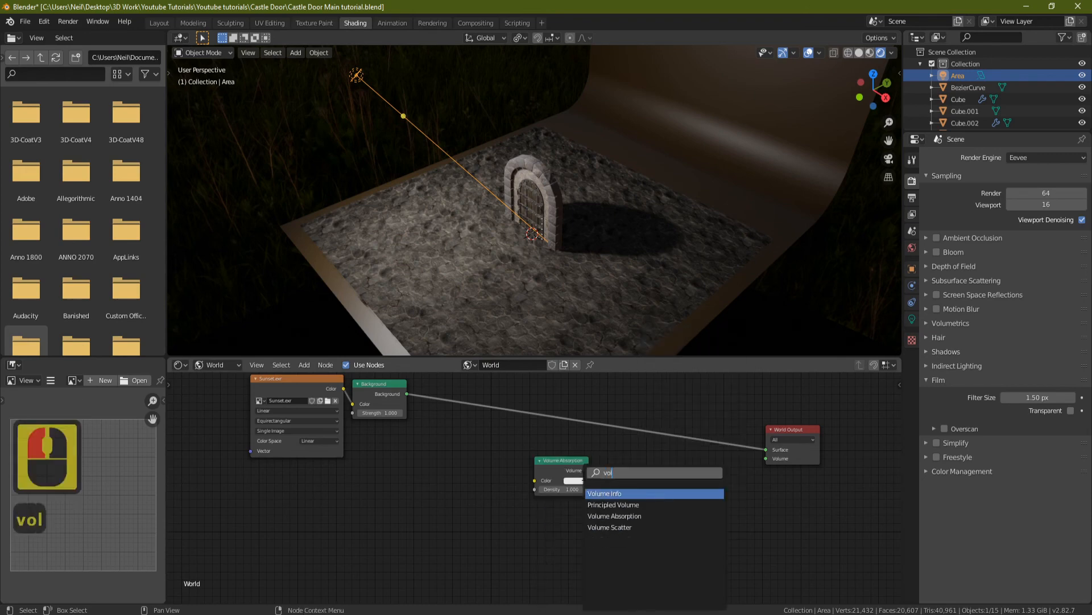
click(594, 524)
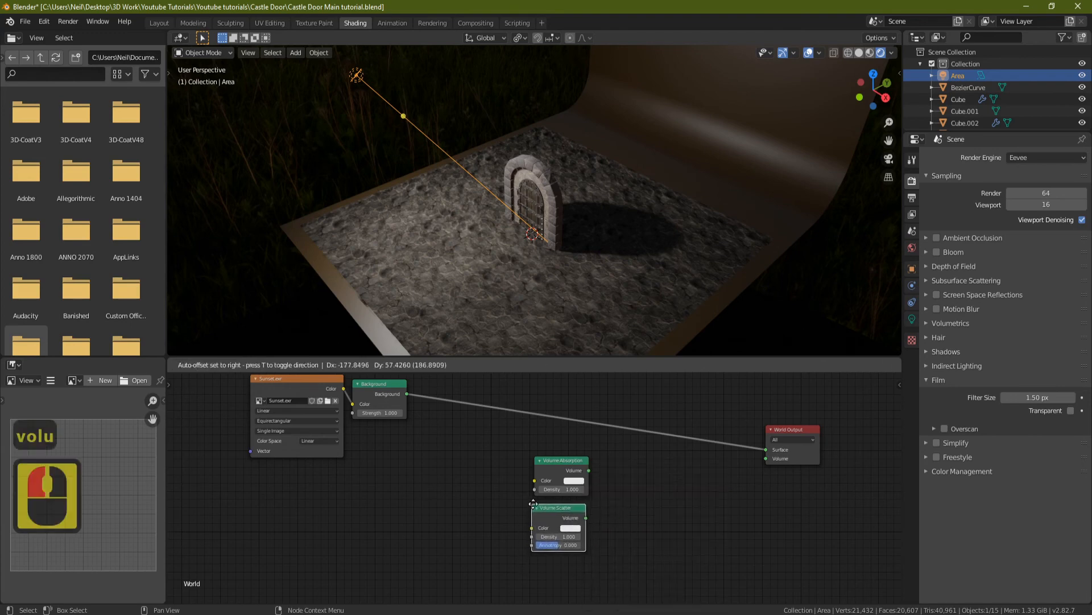
click(534, 500)
click(682, 496)
Step: Add a Mix Shader node between the two volume nodes and World Output
key(shift+a)
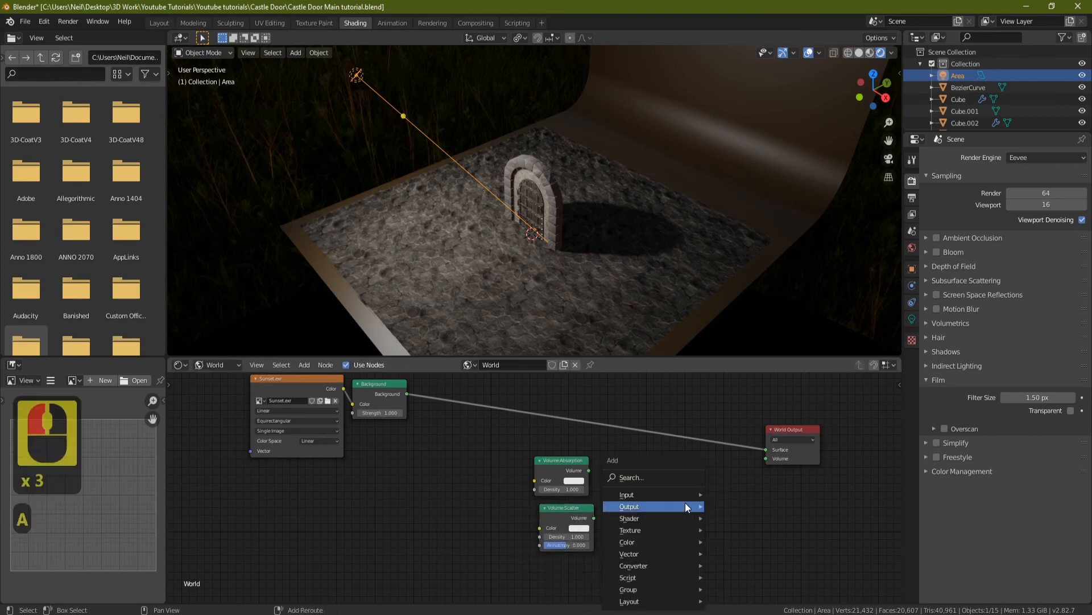
click(650, 477)
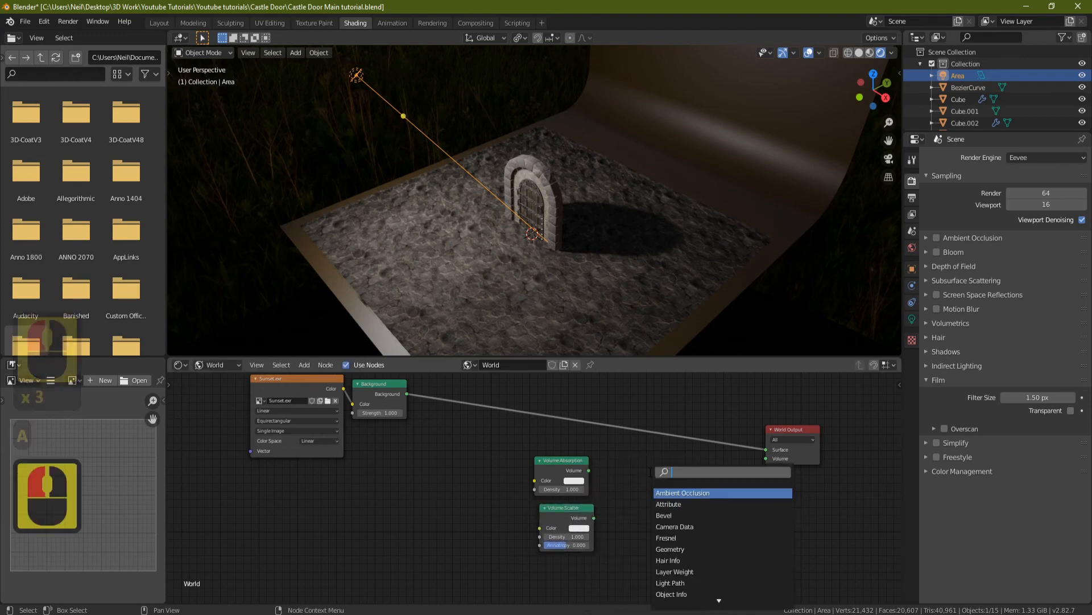
text(mix)
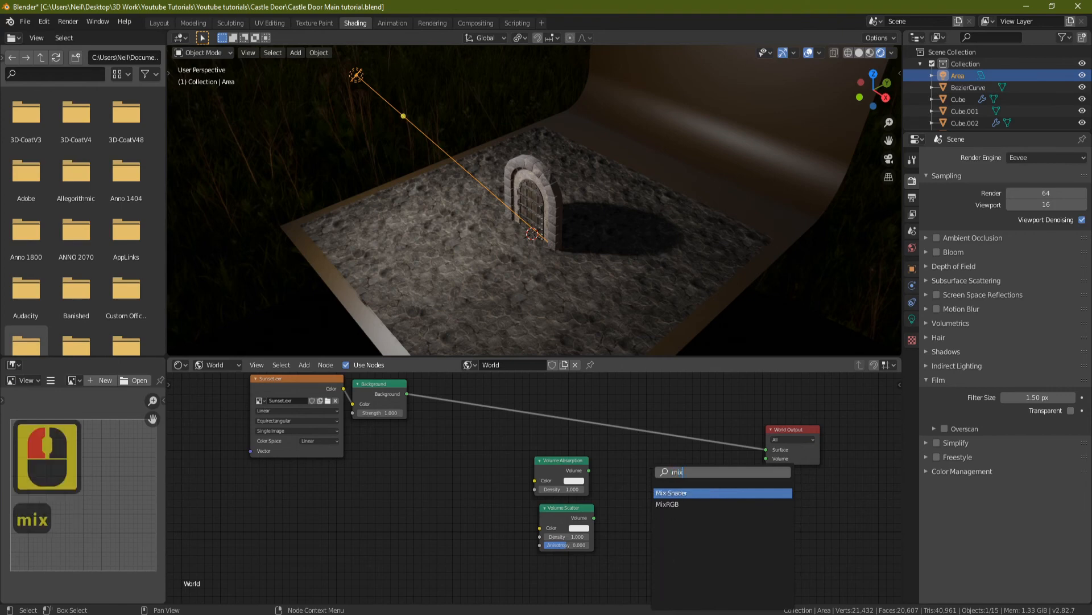
click(688, 493)
click(682, 505)
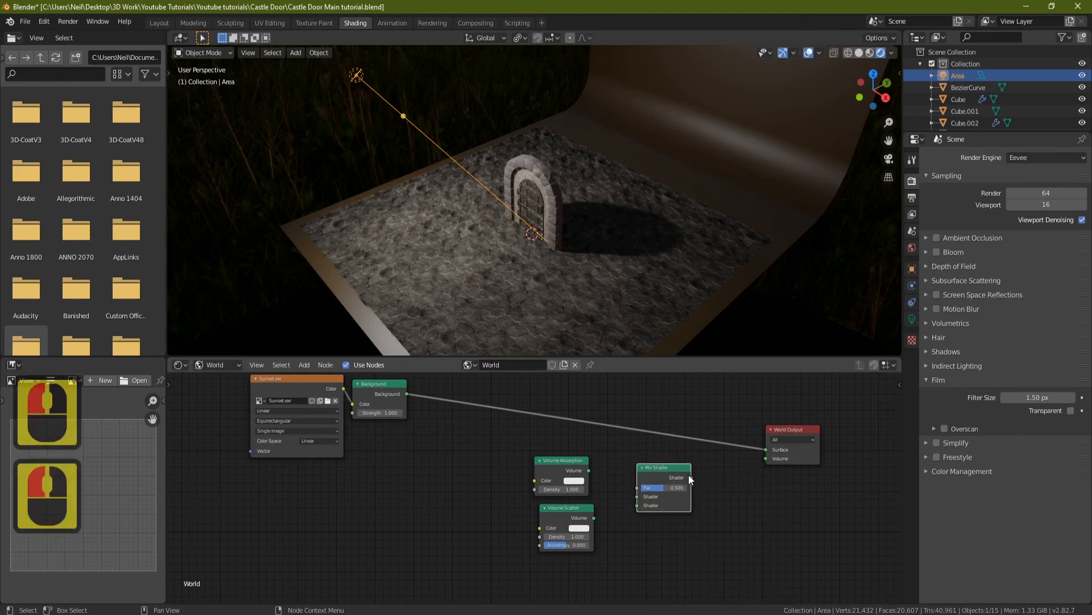
Step: Connect Mix Shader to World Output's Volume and feed Volume Absorption and Volume Scatter into its two Shader inputs
drag(691, 477, 766, 458)
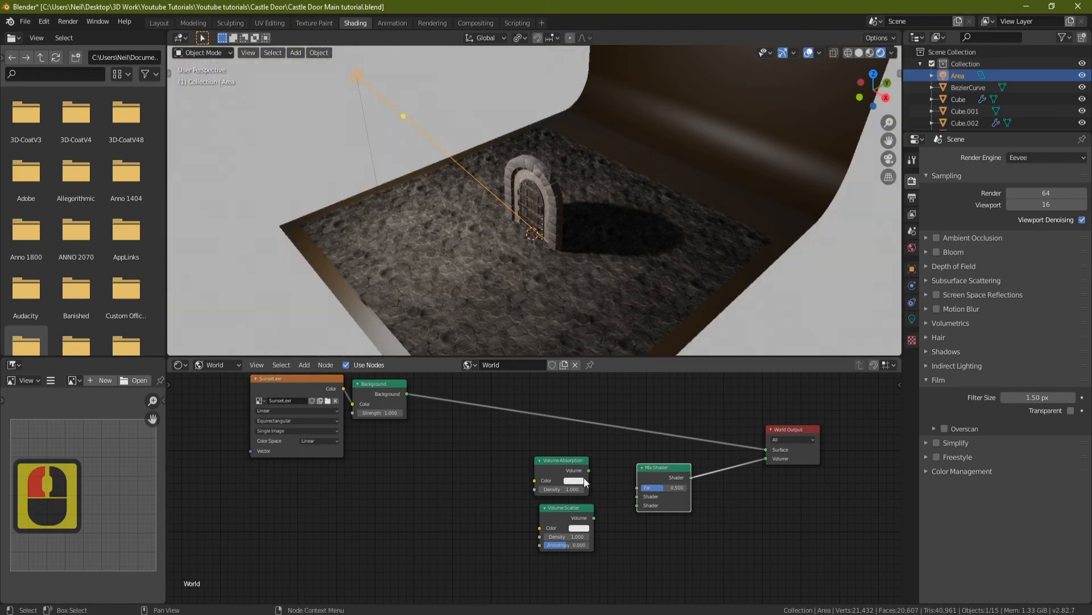
drag(589, 470, 636, 496)
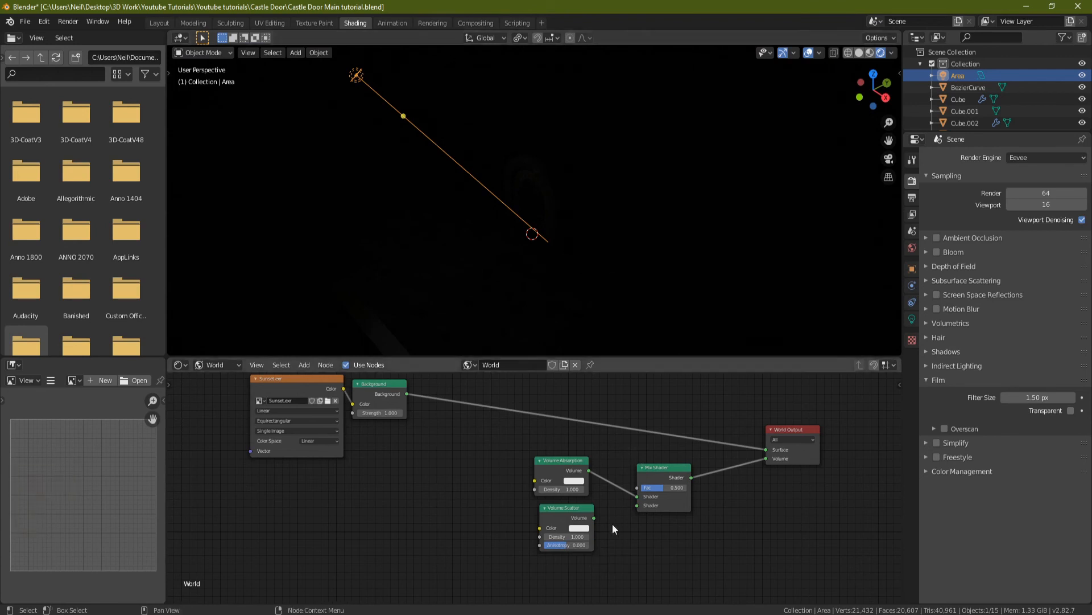
drag(594, 518, 635, 508)
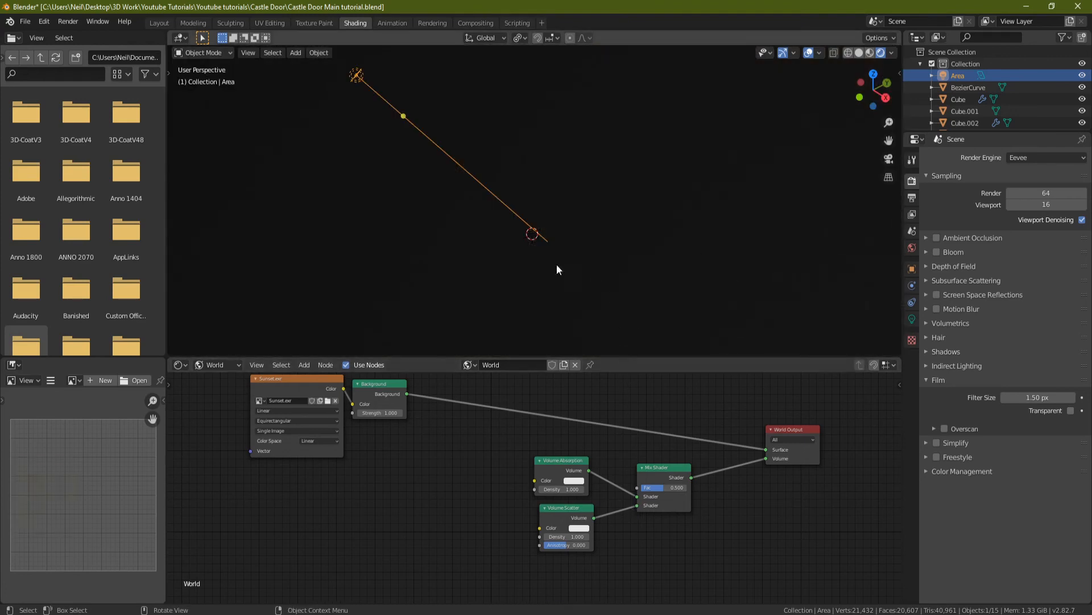
Step: Swap the two volume links on the Mix Shader so Volume Scatter comes first, and set the Volume Scatter density to 0.015
key(ctrl+z)
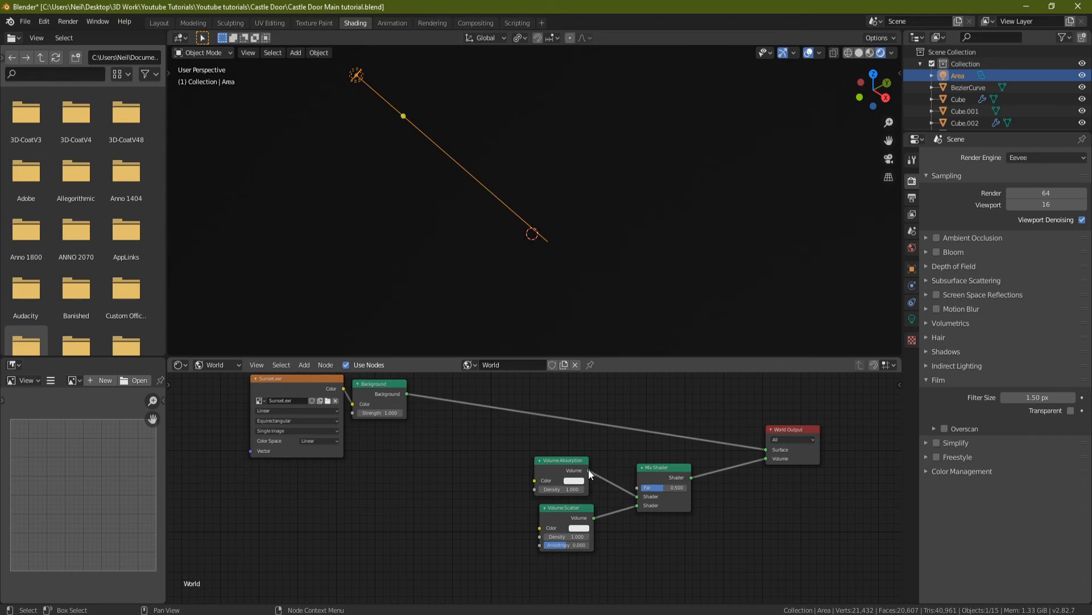
drag(588, 470, 636, 496)
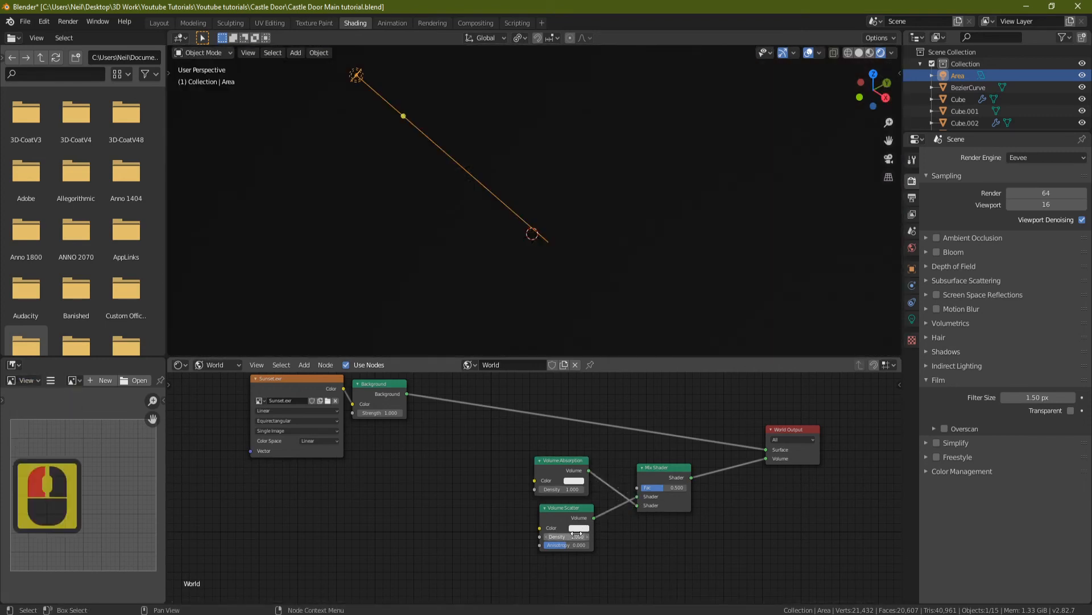
click(575, 536)
text(0.01)
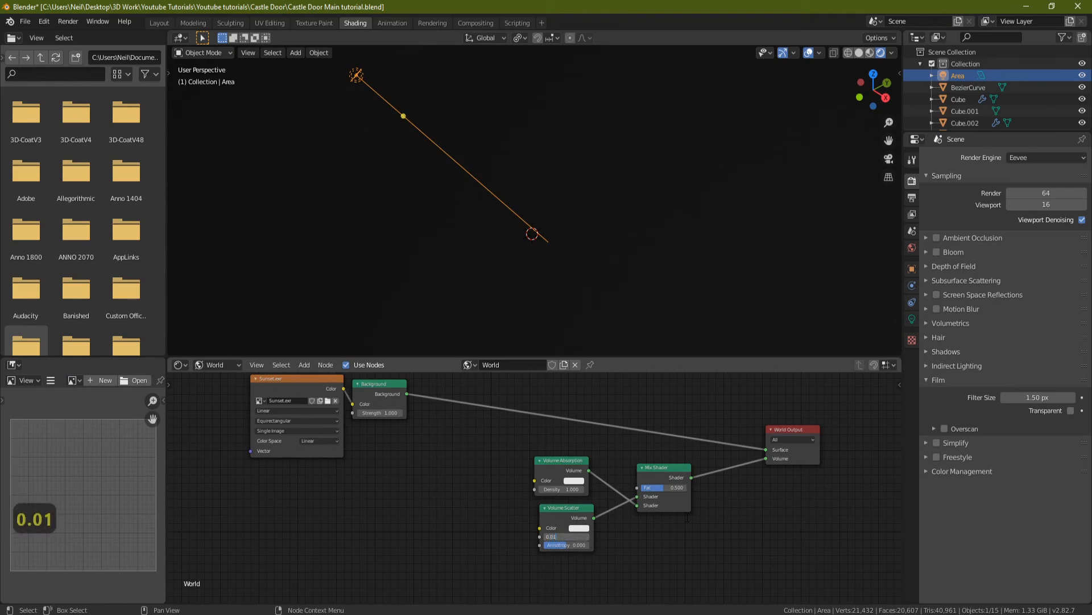
text(5)
key(Return)
Step: Reduce the Volume Absorption density to 0.8 and set the Volume Scatter anisotropy to about -0.567
scroll(578, 233, up, 2)
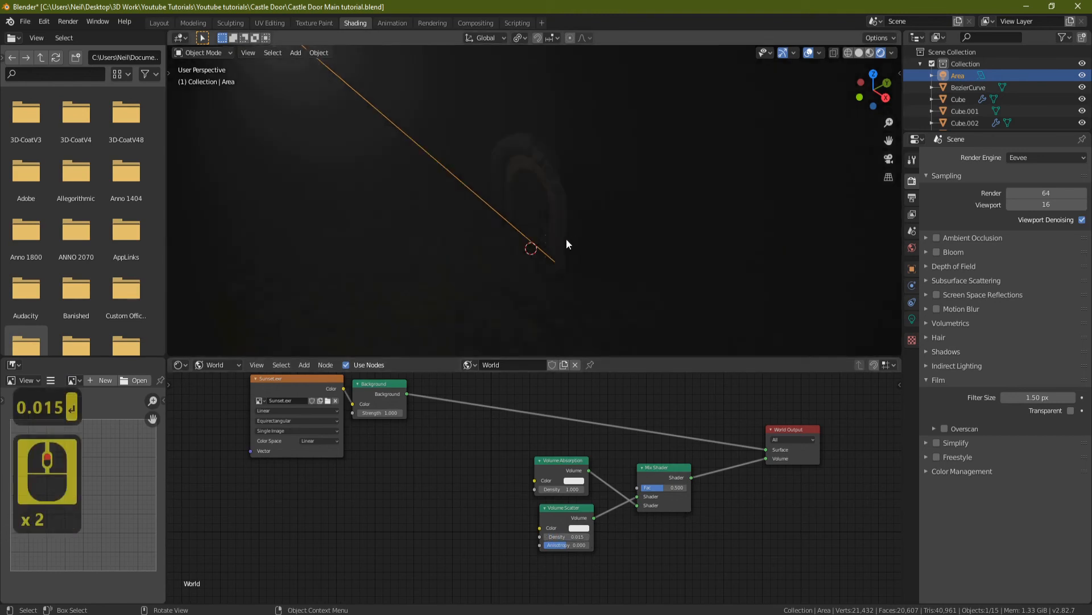
middle_drag(566, 239, 601, 218)
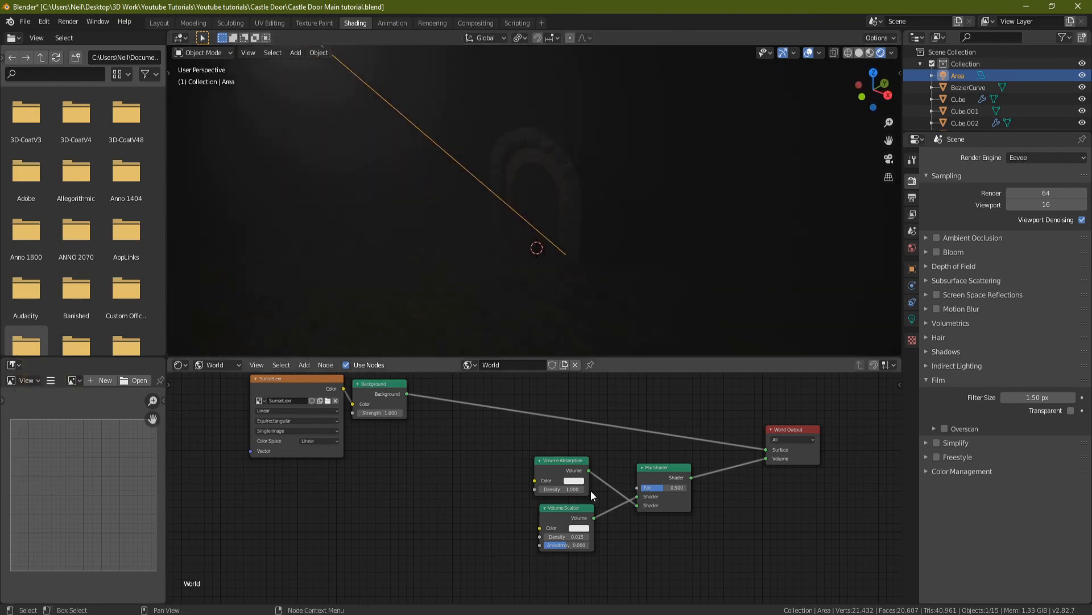
mouse_move(563, 489)
mouse_down()
mouse_move(576, 488)
mouse_move(557, 489)
mouse_up()
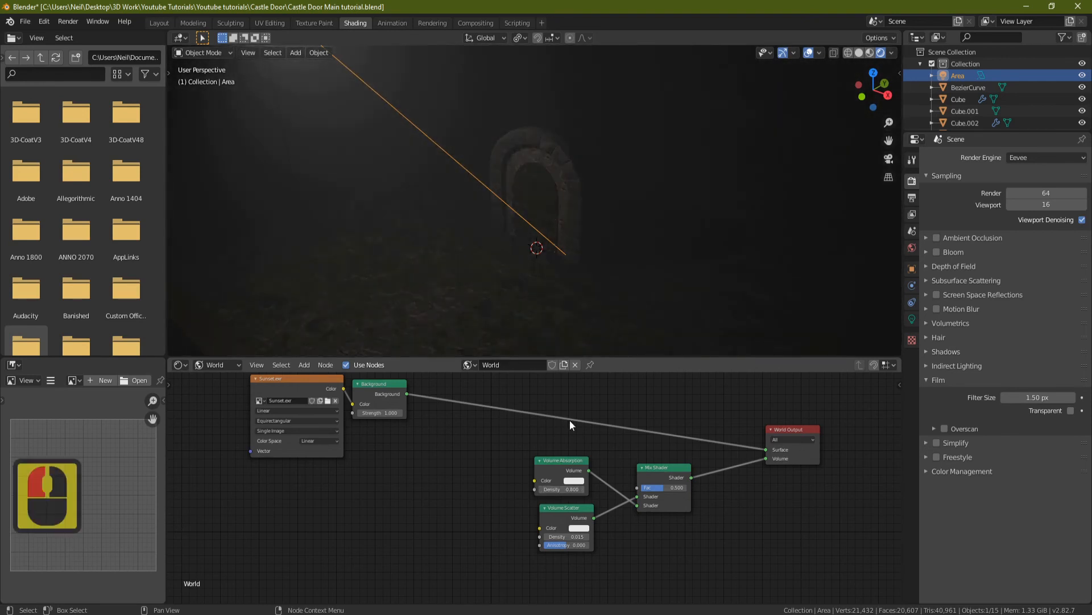
mouse_move(635, 166)
middle_down()
mouse_move(576, 167)
mouse_move(617, 164)
middle_up()
shift+middle_drag(616, 164, 632, 222)
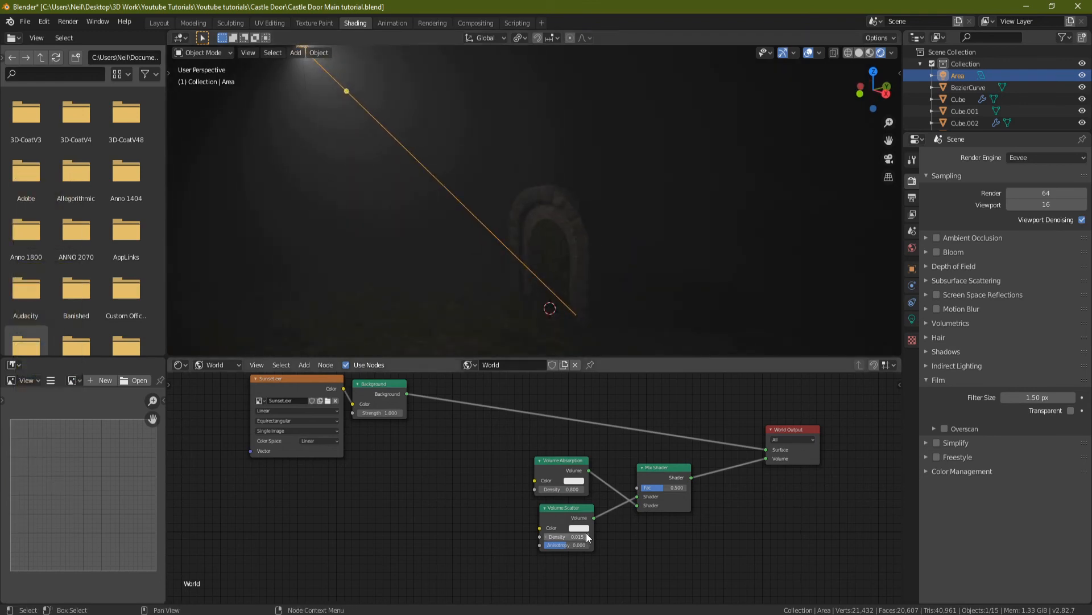
mouse_move(565, 547)
mouse_down()
mouse_move(518, 548)
mouse_move(553, 546)
mouse_up()
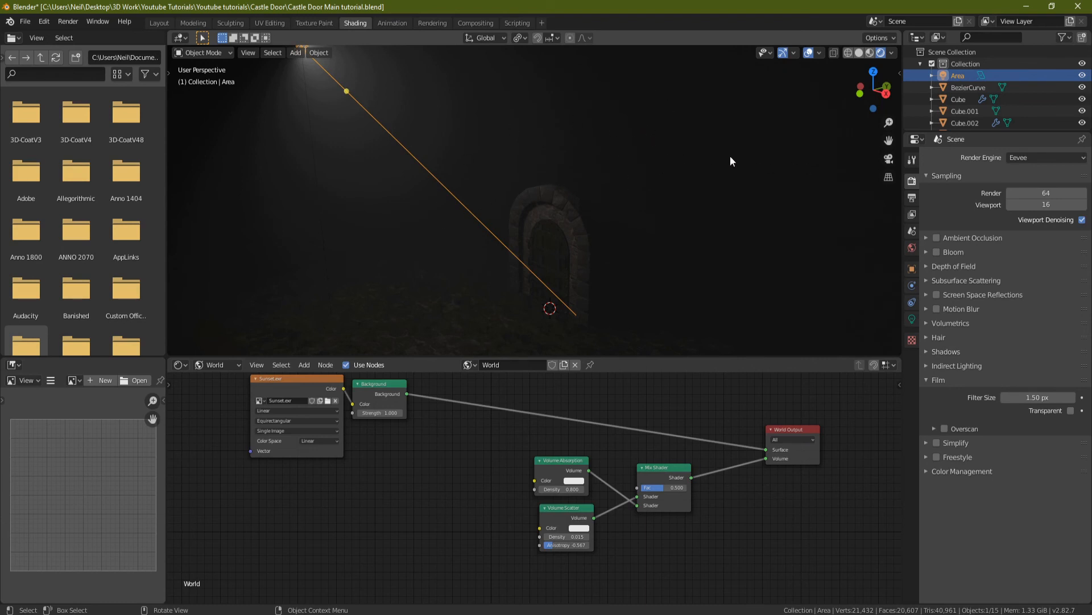
Step: Change the render engine to Cycles and take the viewport out of rendered shading into Material Preview
click(1042, 158)
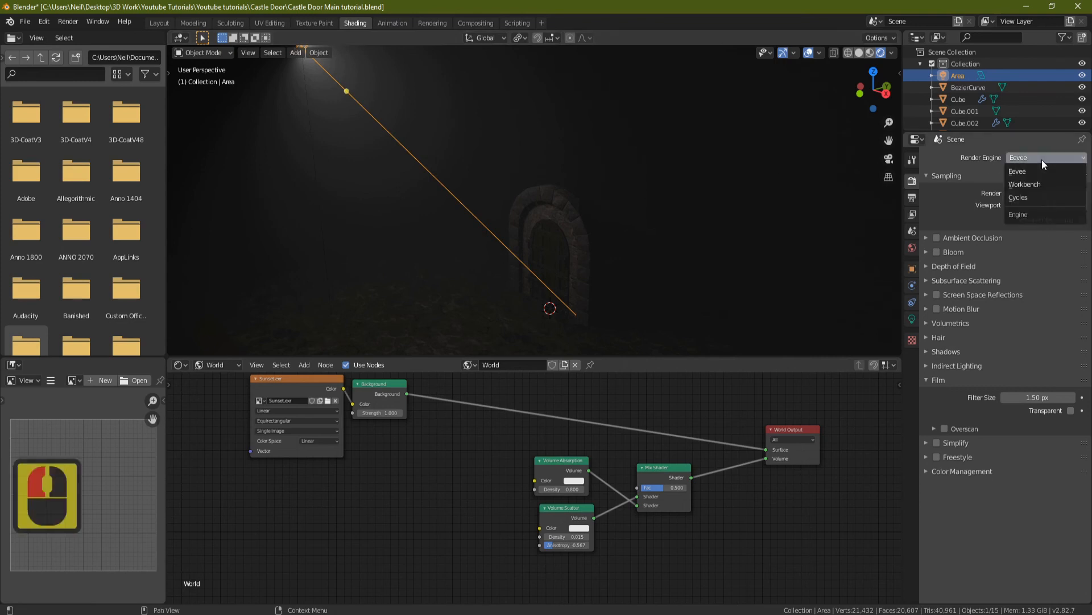
click(1026, 197)
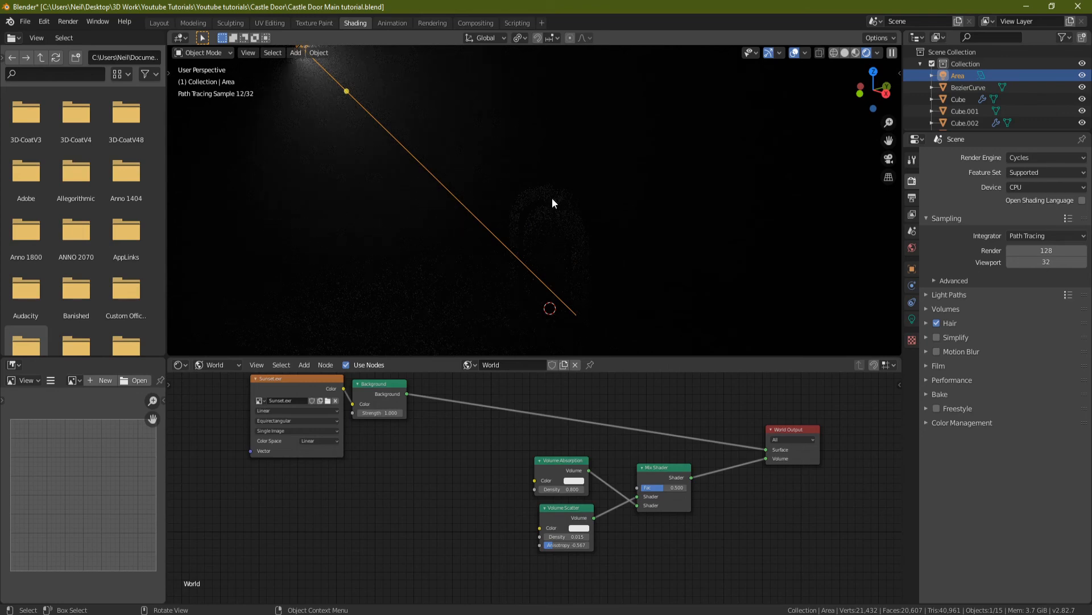
click(856, 52)
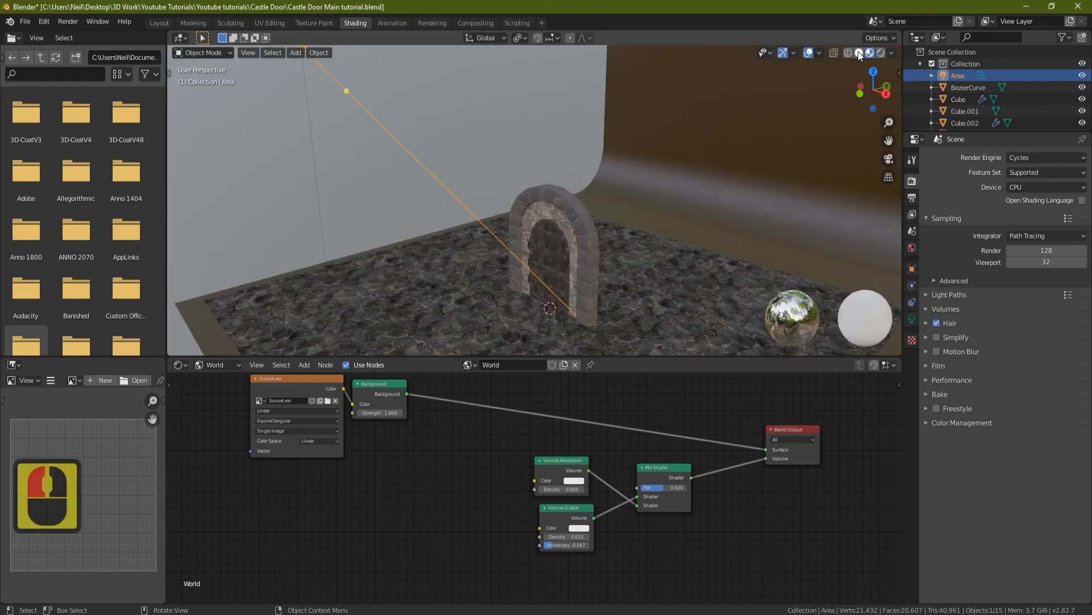
Step: Add a point light to the castle door scene
key(shift+a)
mouse_move(602, 328)
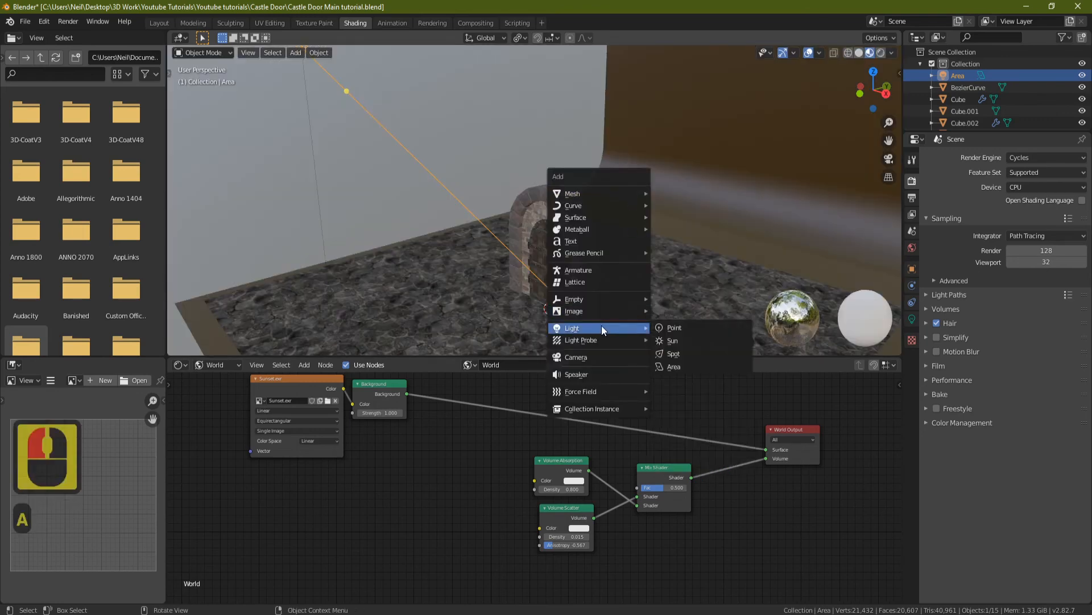
click(687, 329)
Step: Raise the point light above the door arch and shift it along Y toward the area light's side
middle_drag(682, 266, 590, 274)
key(shift+space)
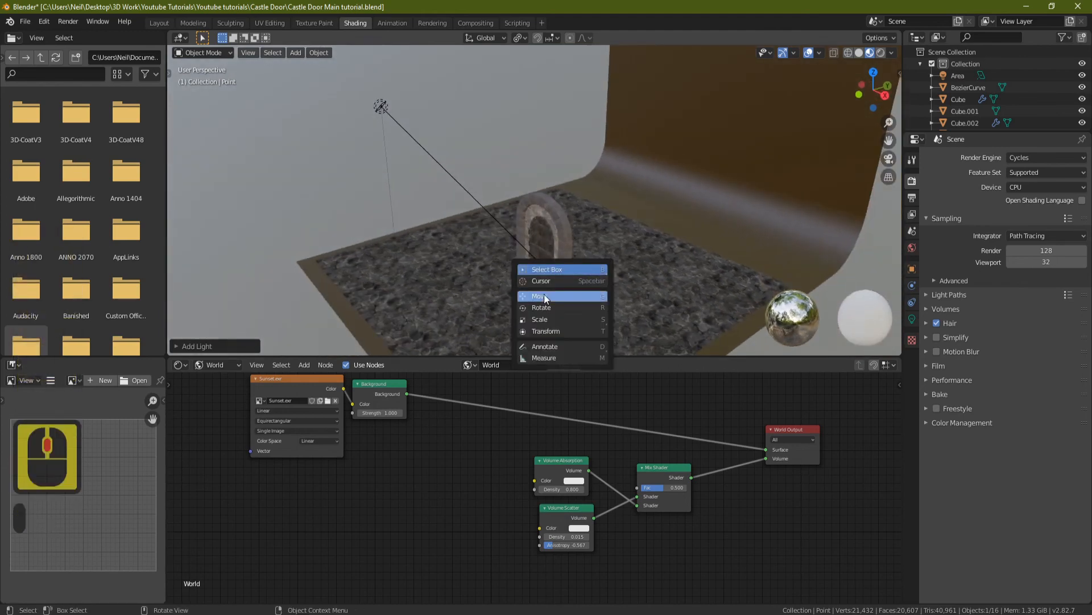
click(529, 301)
drag(542, 230, 543, 116)
middle_drag(618, 160, 574, 162)
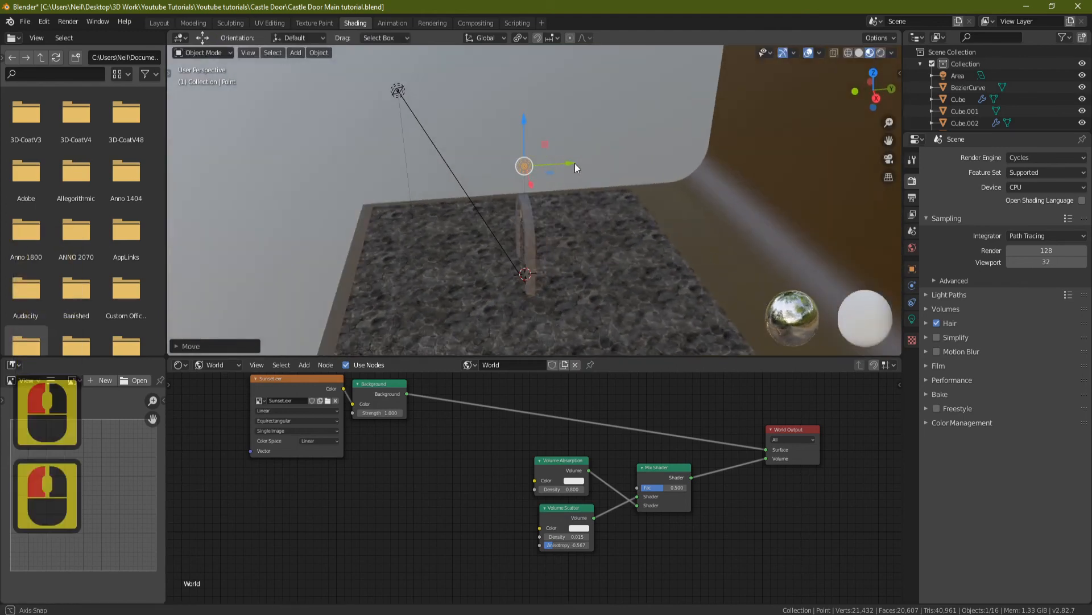
mouse_move(568, 163)
mouse_down()
mouse_move(533, 165)
mouse_move(549, 172)
mouse_up()
middle_drag(568, 213, 679, 211)
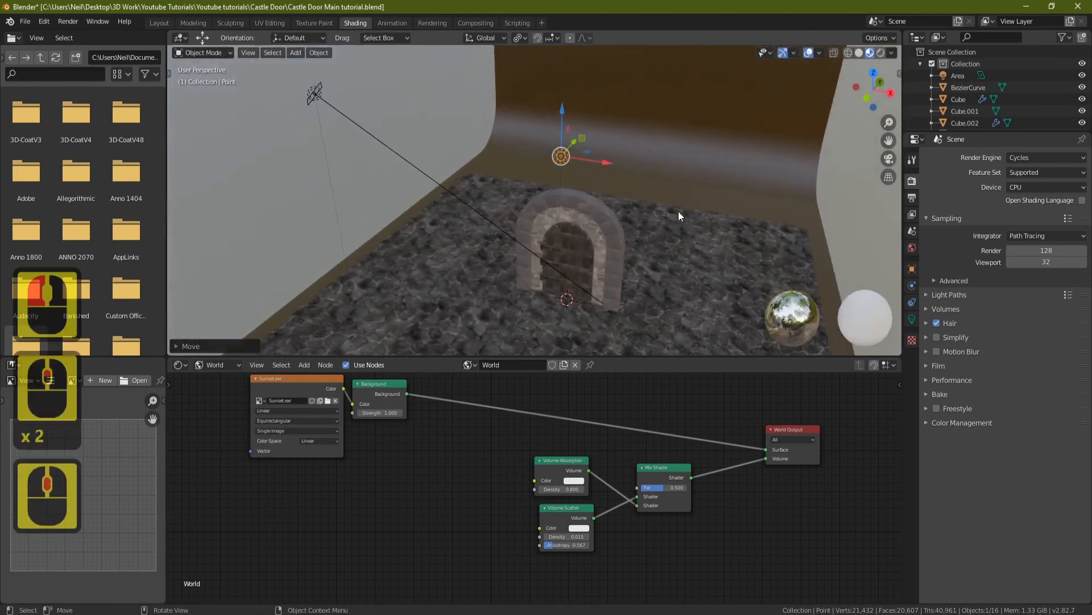
middle_drag(654, 162, 623, 165)
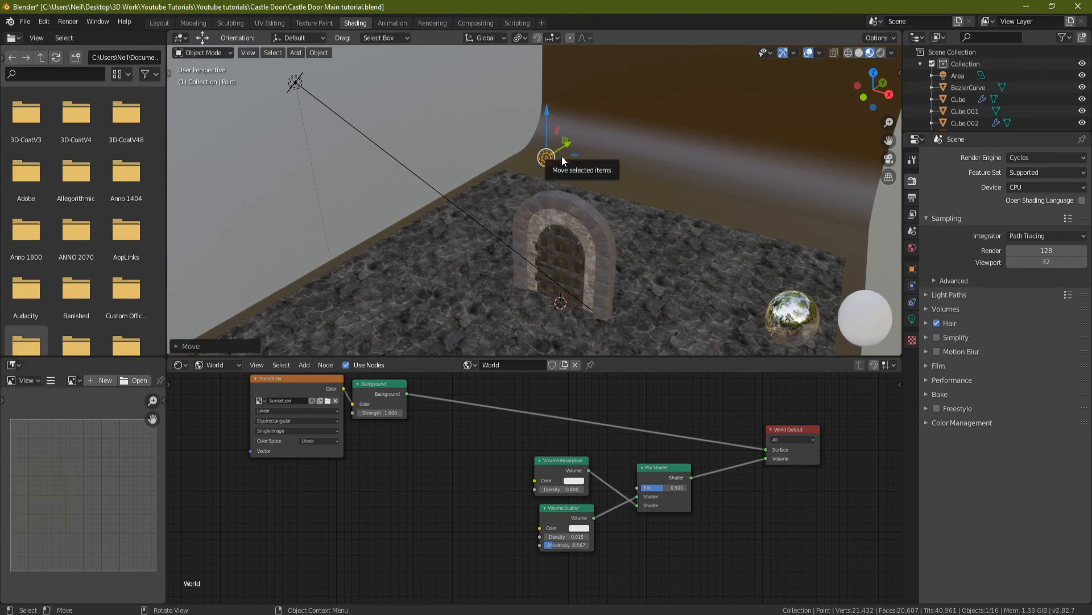
Step: Set the point light's power to 500 W
click(912, 320)
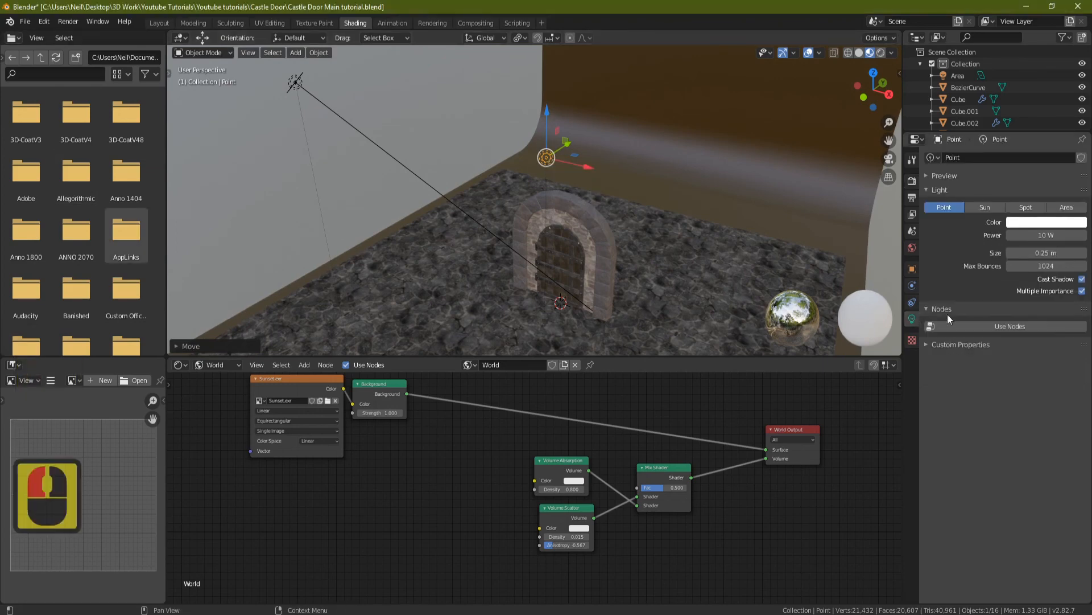
double_click(1043, 235)
text(500)
key(Return)
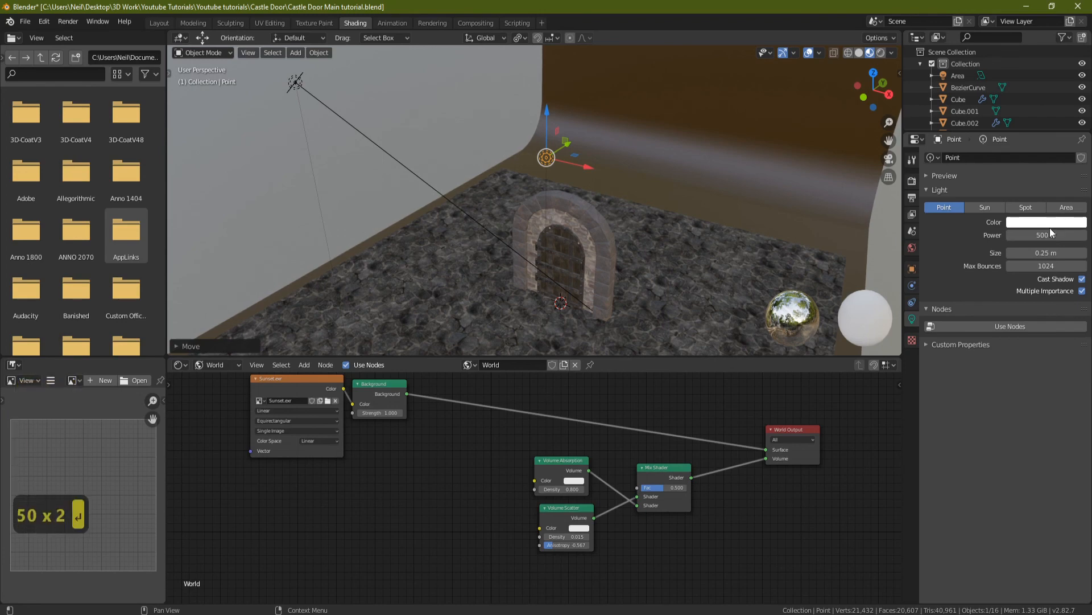
Step: Give the point light above the castle door a warm yellow color
click(1048, 222)
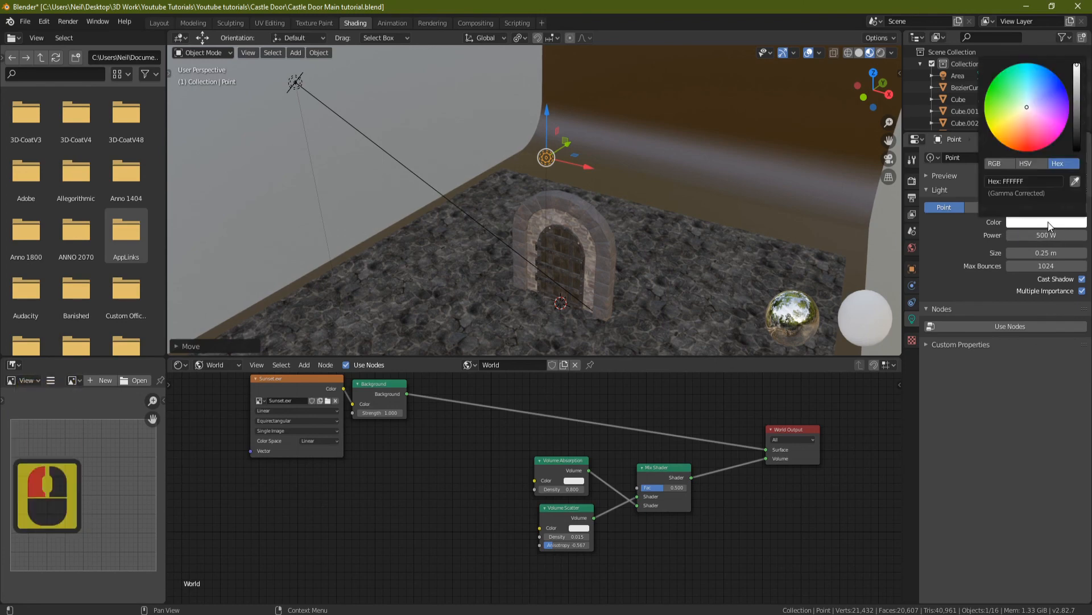
drag(1021, 115, 1012, 124)
click(1013, 124)
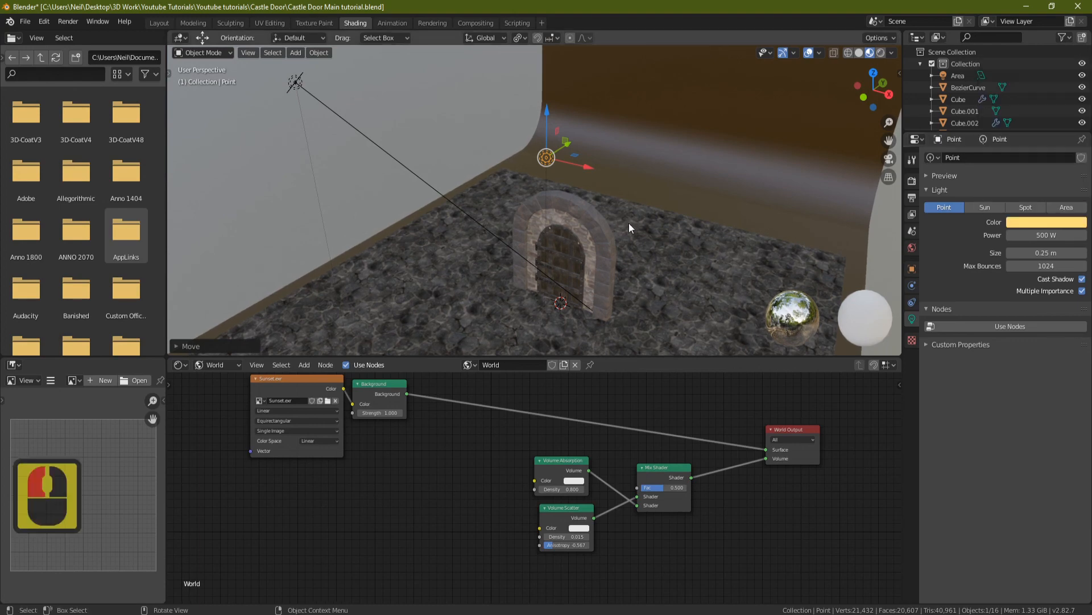
Step: Preview the door arch up close in rendered shading and set the point light's power to 1000 W
click(881, 53)
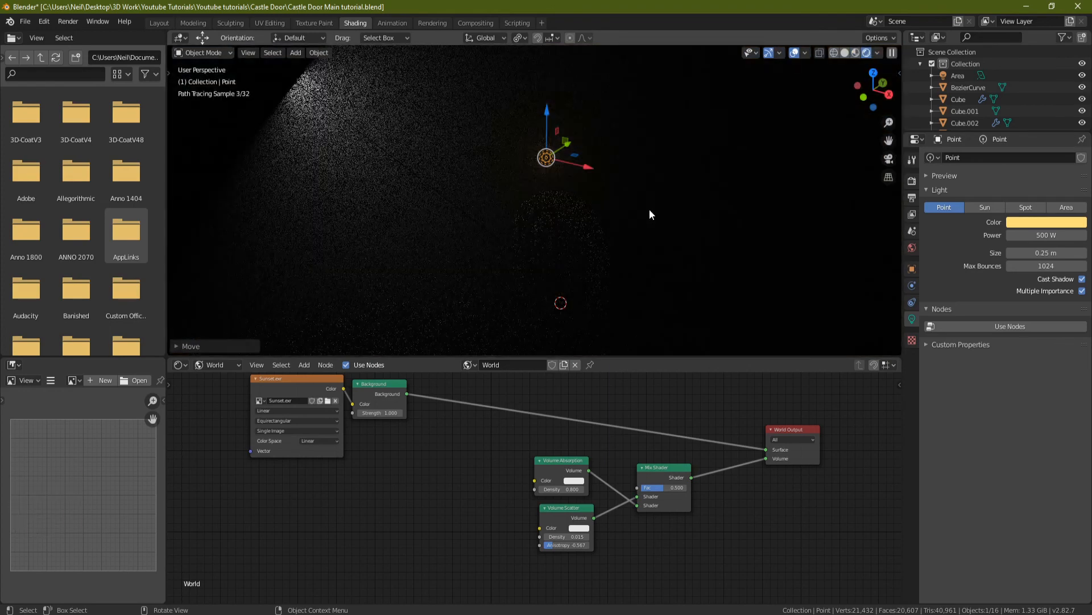
mouse_move(647, 208)
middle_down()
mouse_move(620, 226)
mouse_move(606, 190)
middle_up()
scroll(606, 189, up, 4)
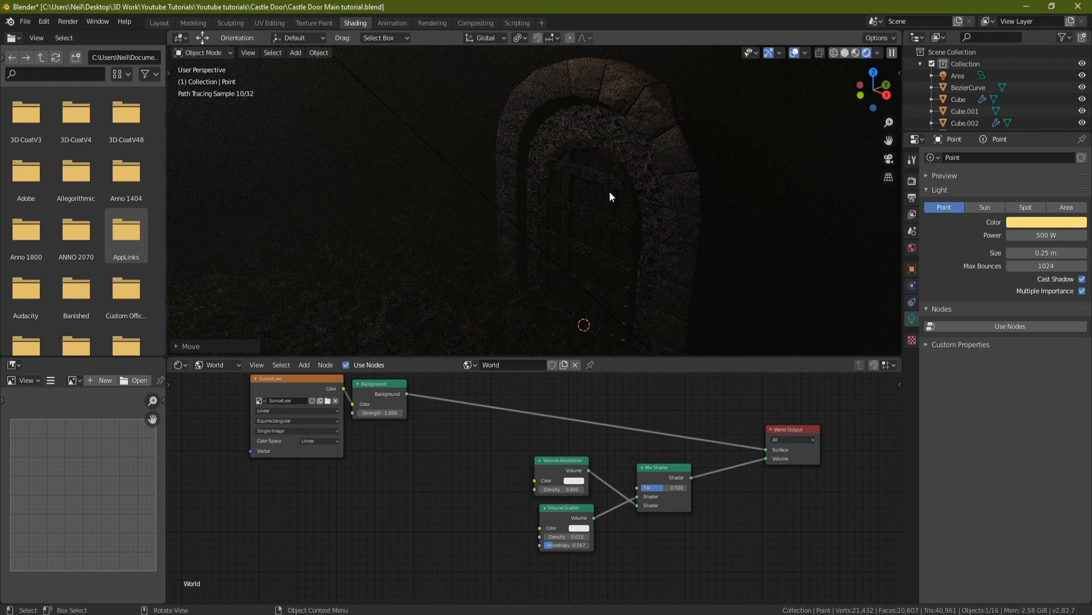
click(1043, 235)
text(1000)
key(Return)
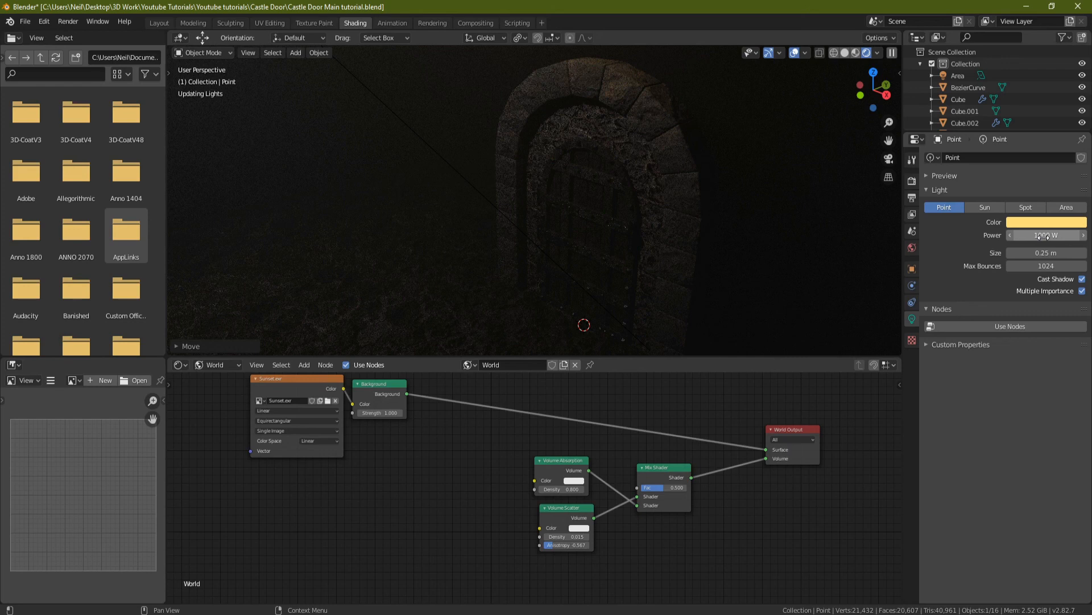
Step: Set the point light's power to 700 W and return the viewport to Material Preview shading
click(1043, 235)
text(700)
key(Return)
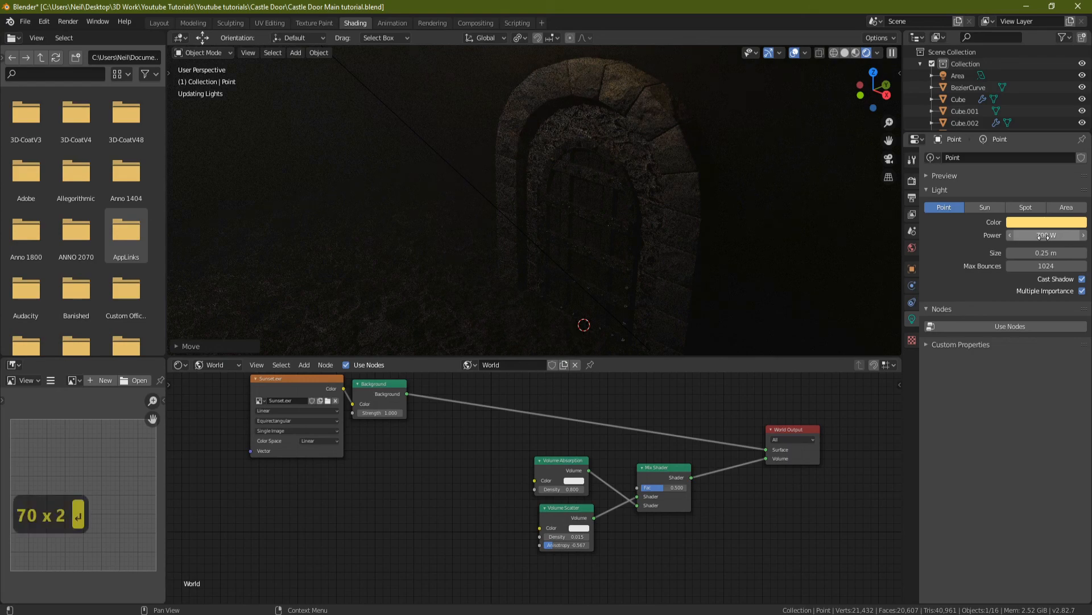
click(856, 52)
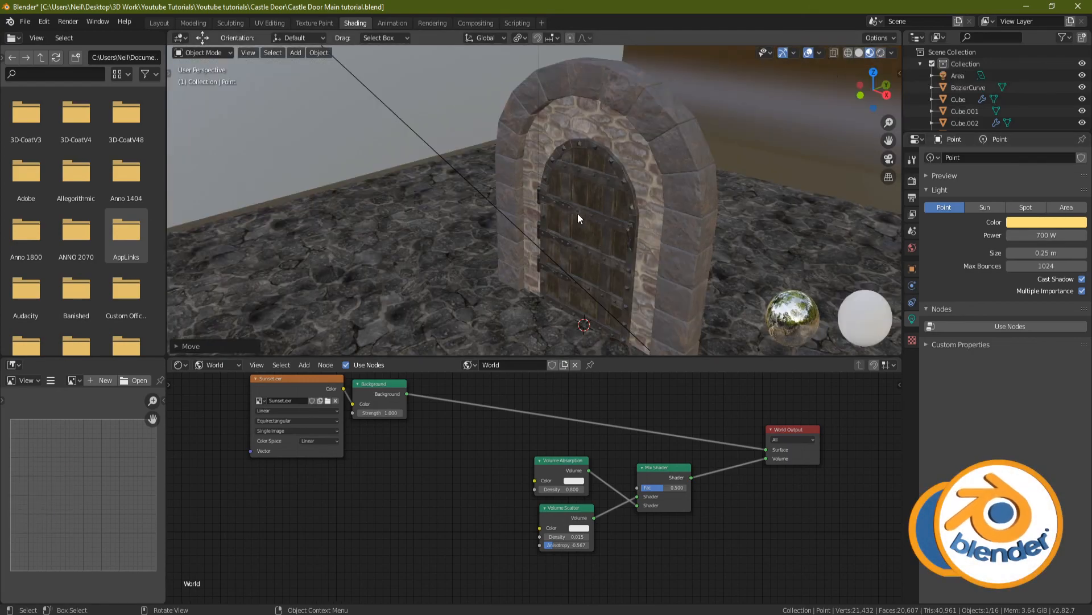
Step: Add a camera and align it to an angled viewport view of the castle door
key(shift+a)
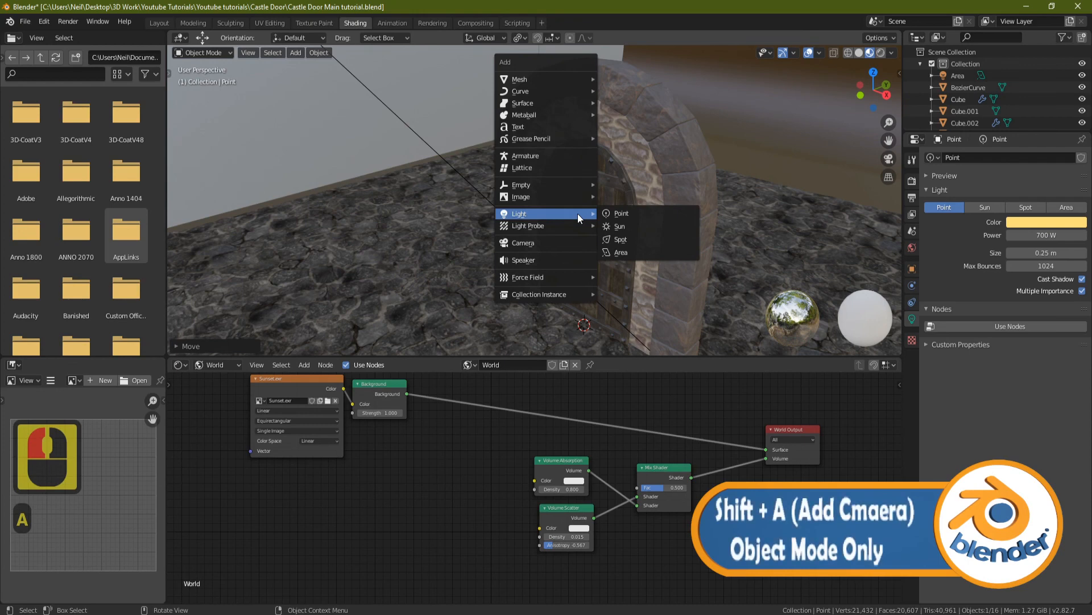
click(554, 241)
scroll(606, 241, down, 2)
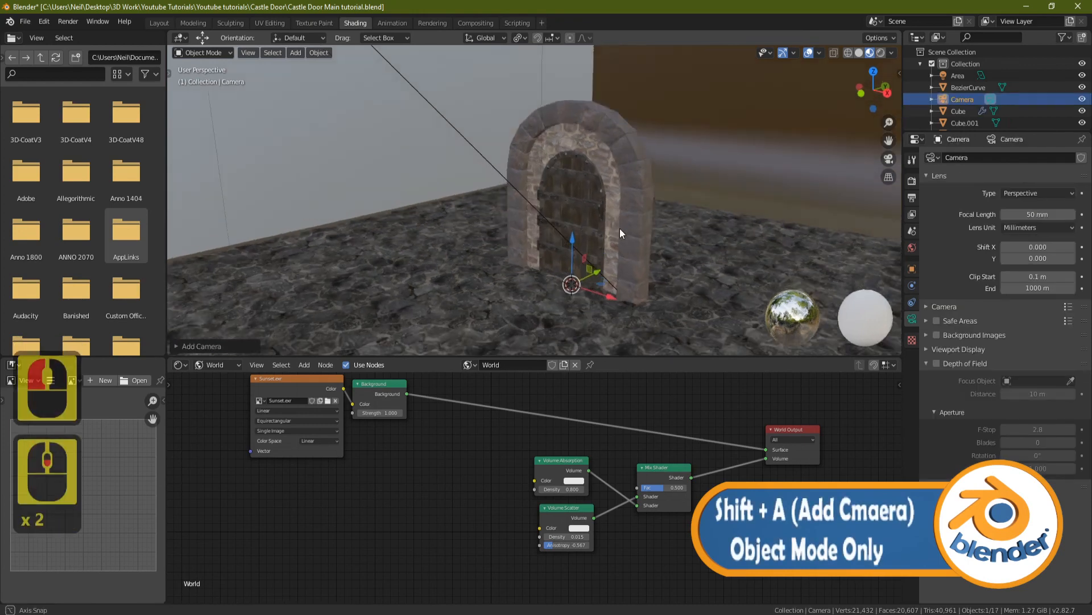
middle_drag(619, 229, 578, 198)
scroll(606, 217, up, 1)
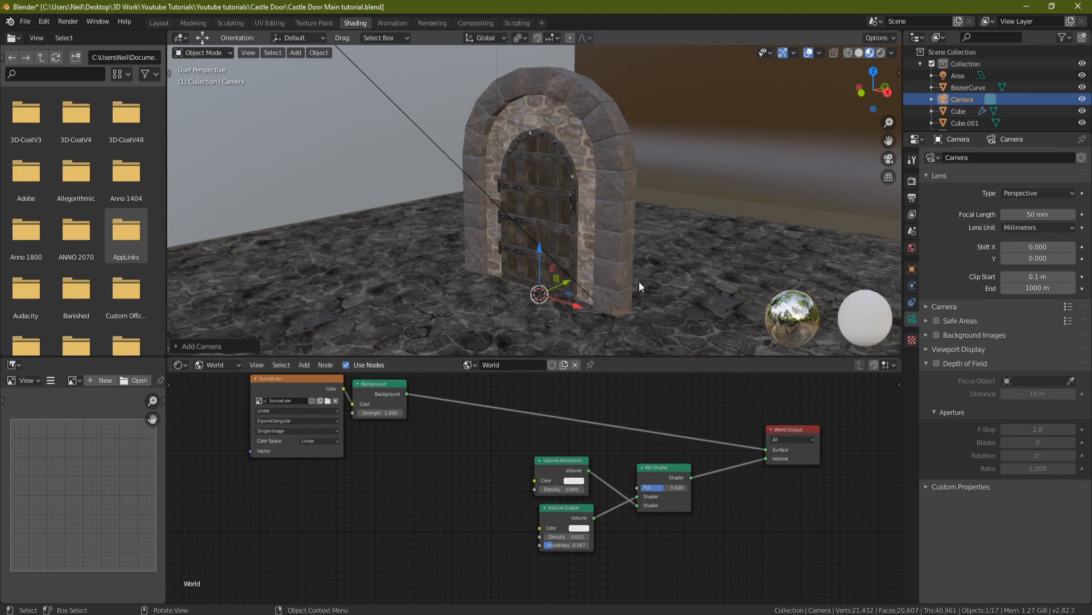
alt+drag(692, 267, 620, 256)
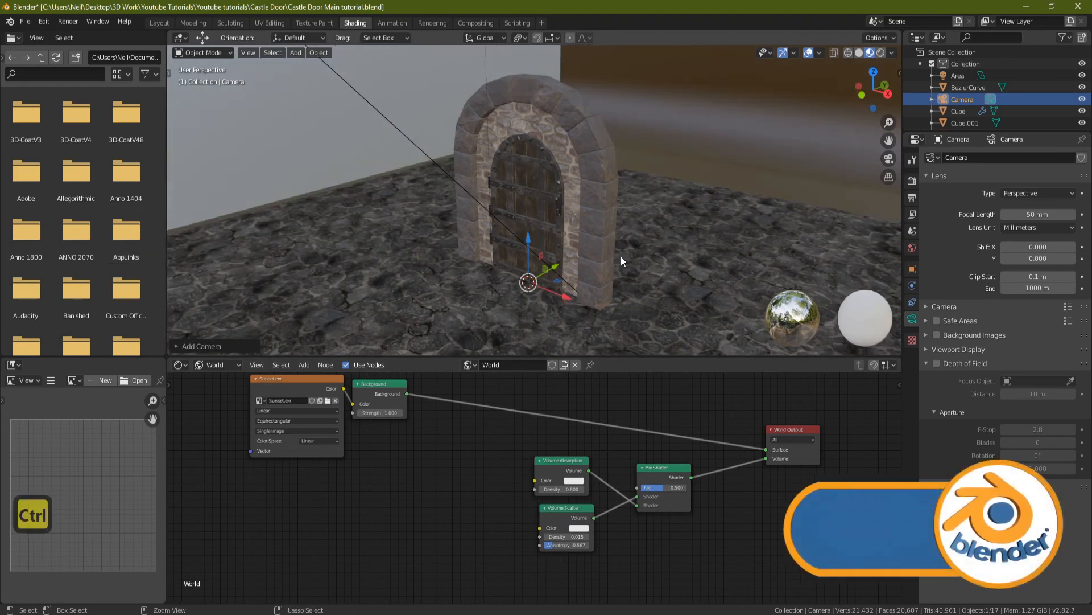
key(ctrl+alt+KP_0)
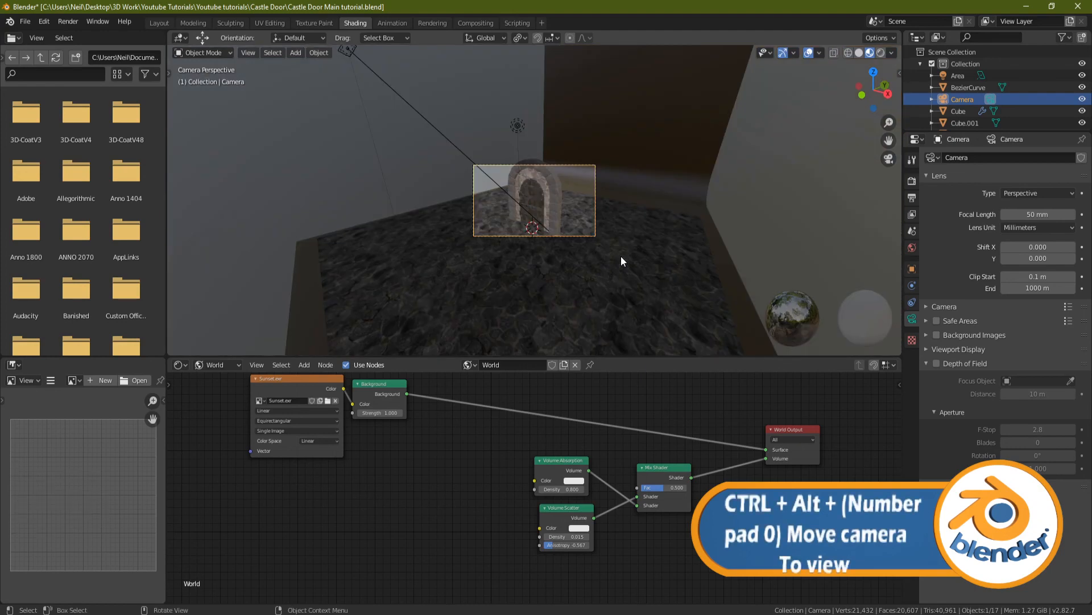
Step: Enable Lock Camera to View so that viewport navigation moves the camera
scroll(571, 228, up, 7)
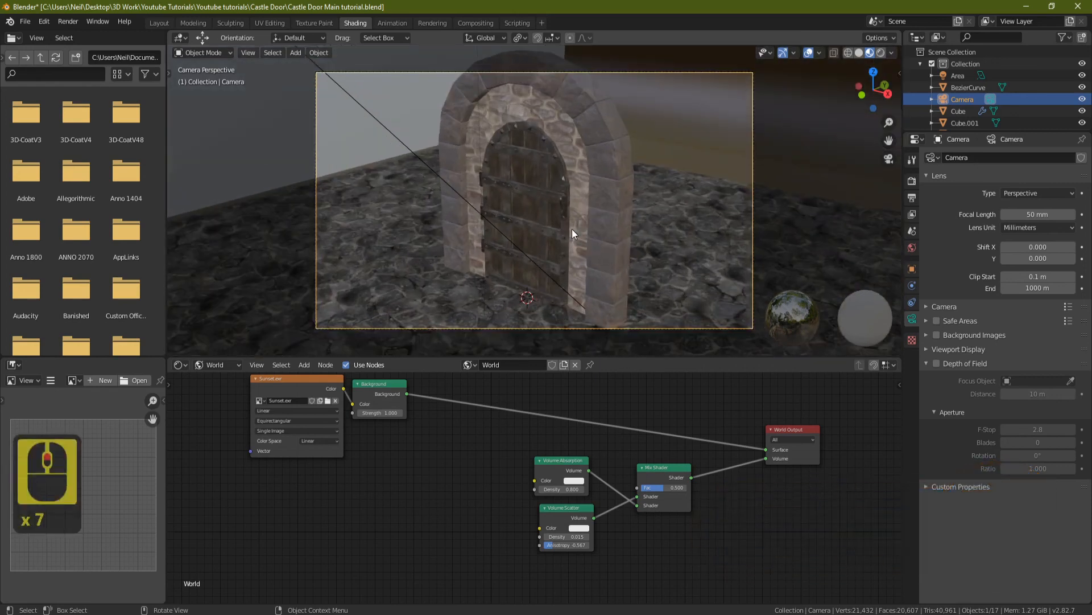
scroll(572, 230, up, 1)
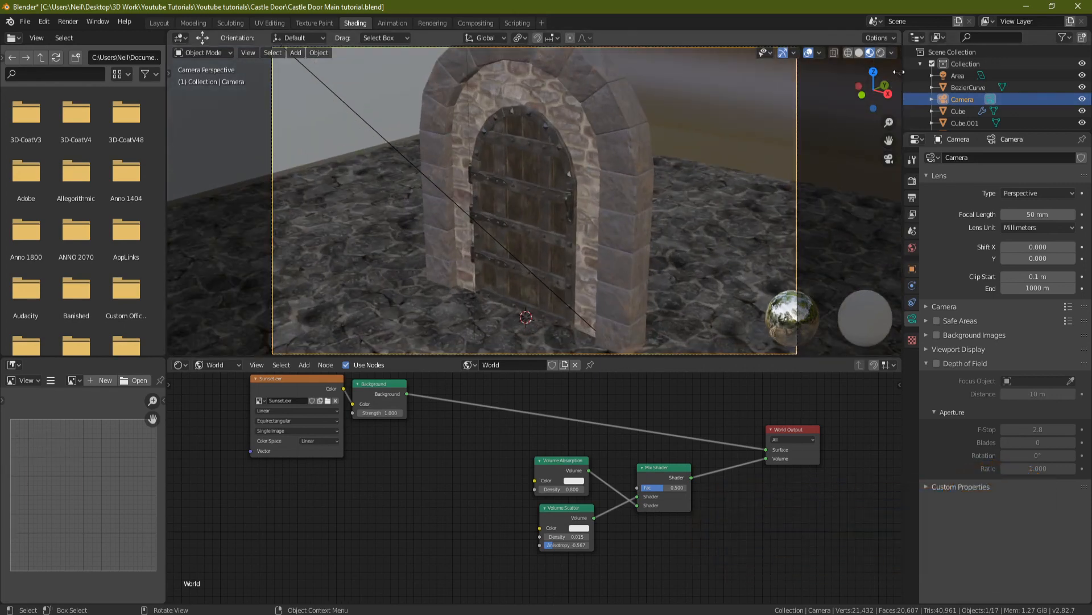
click(899, 71)
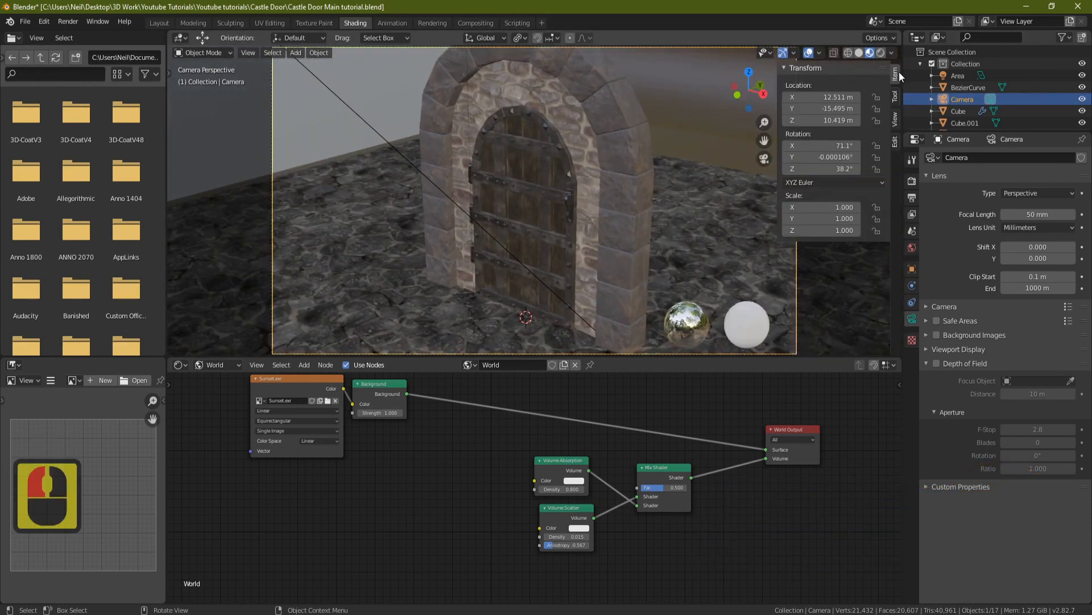
click(895, 119)
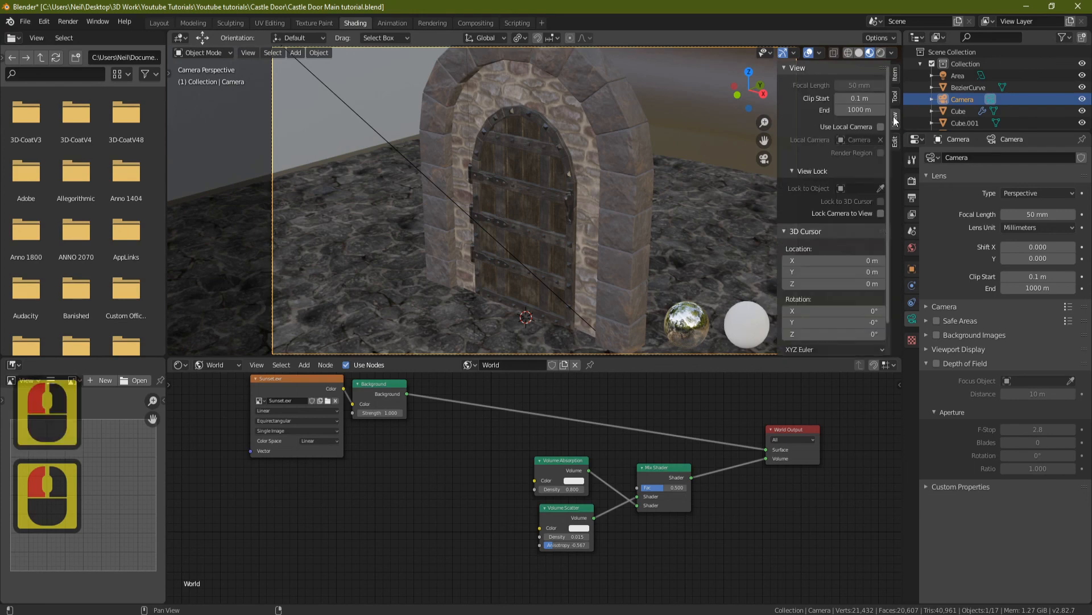
click(881, 213)
Step: Reframe the camera from a slightly lower angle, with the whole door arch in frame a little right of center
scroll(580, 220, down, 2)
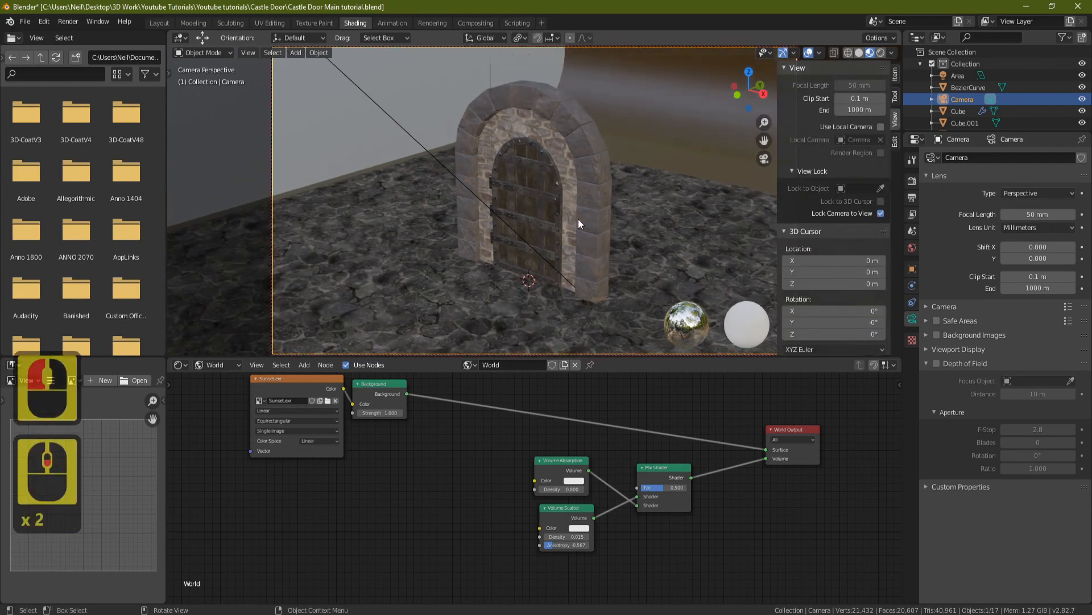
middle_drag(578, 218, 570, 196)
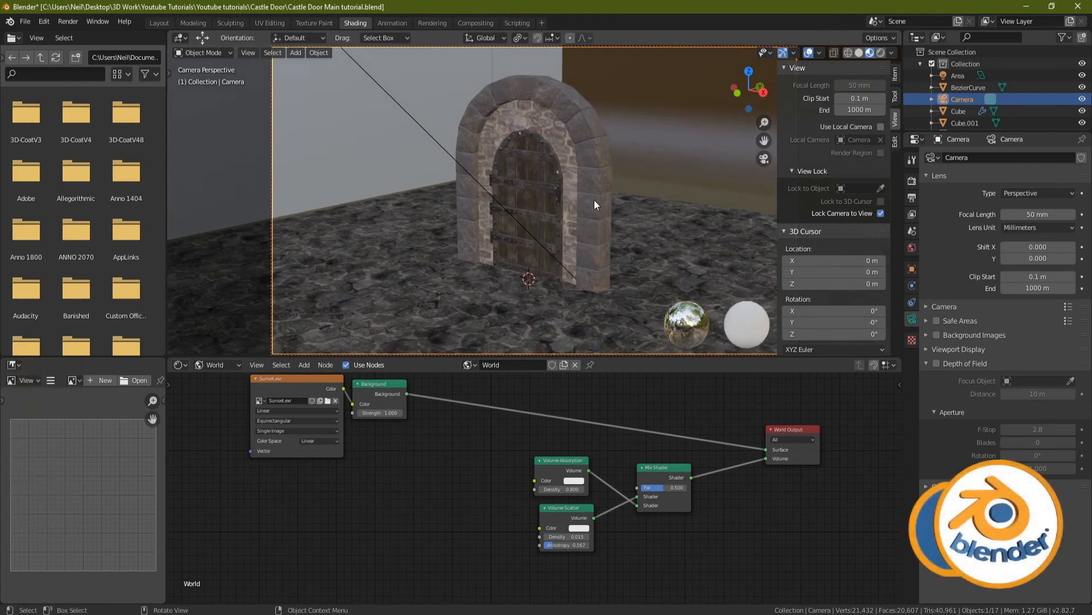
ctrl+shift+middle_drag(575, 207, 622, 197)
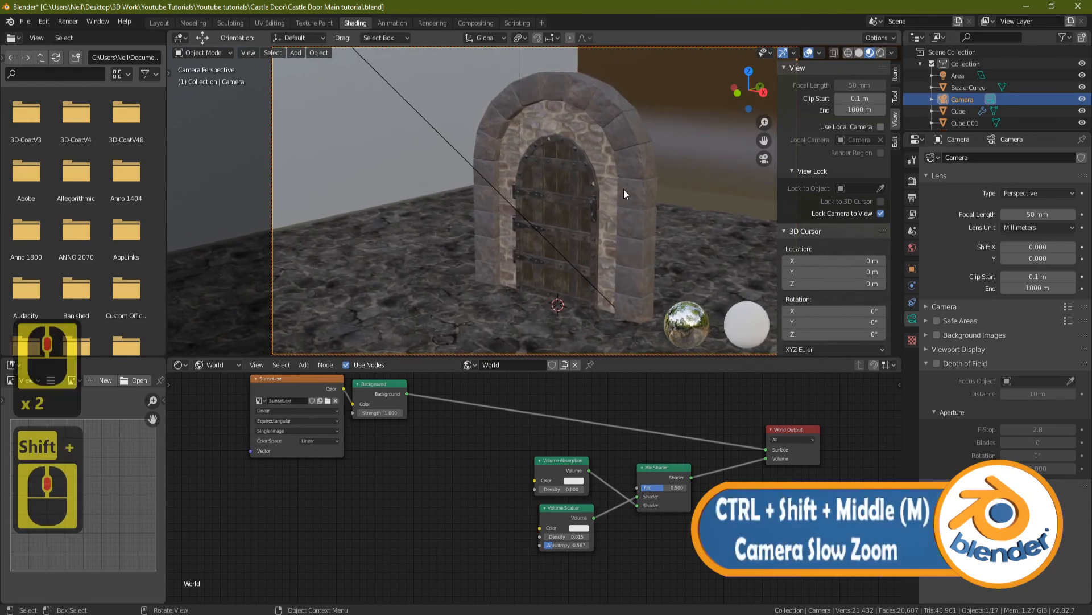
shift+middle_drag(561, 181, 573, 179)
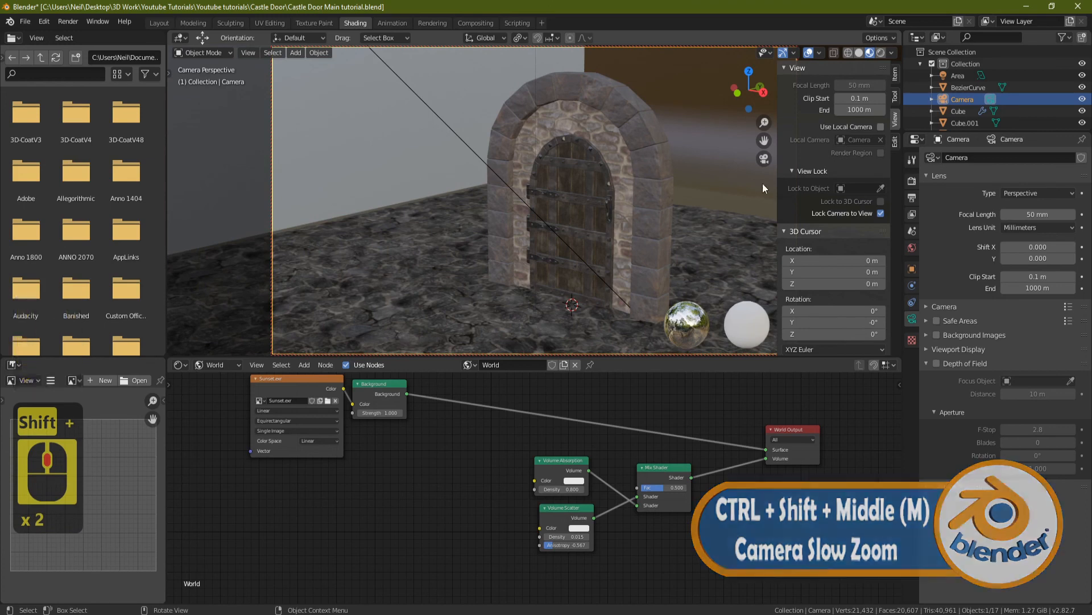
Step: Turn off Lock Camera to View, leave the camera view and hide the viewport's sidebar
click(880, 213)
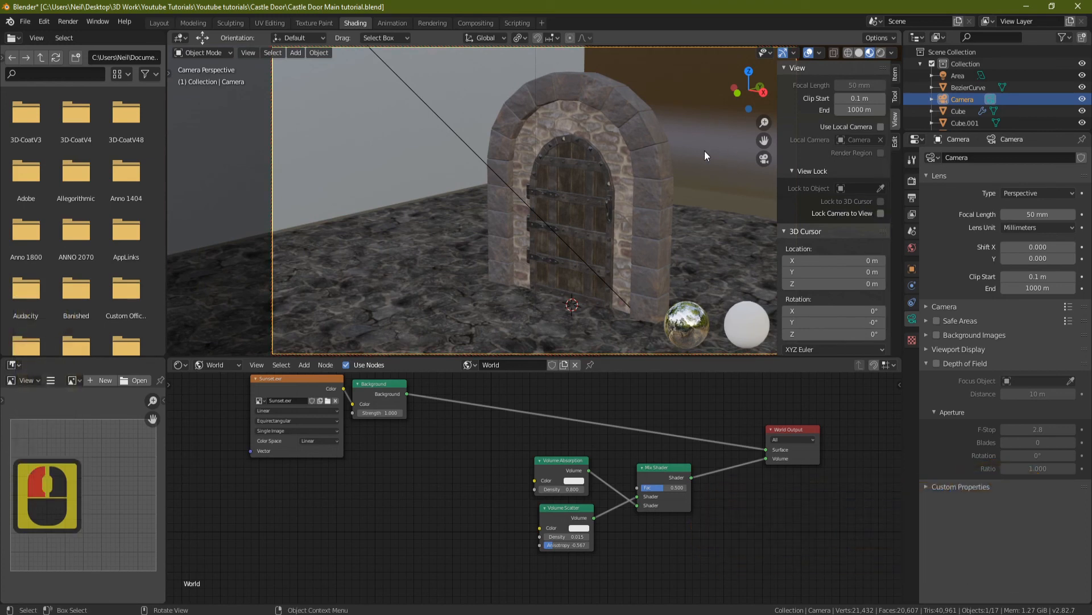
middle_drag(704, 152, 693, 154)
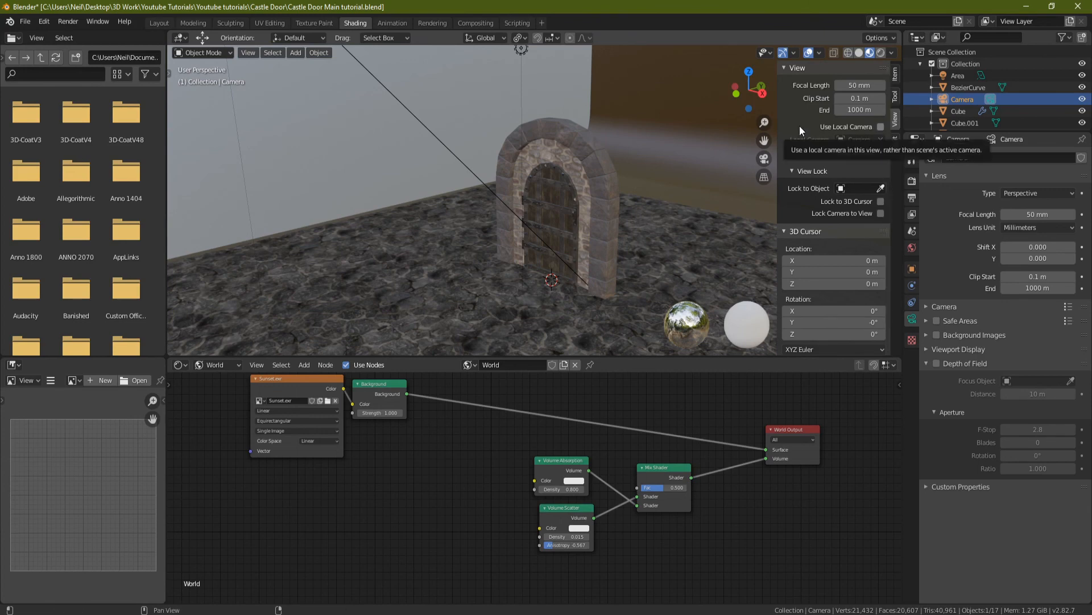
key(n)
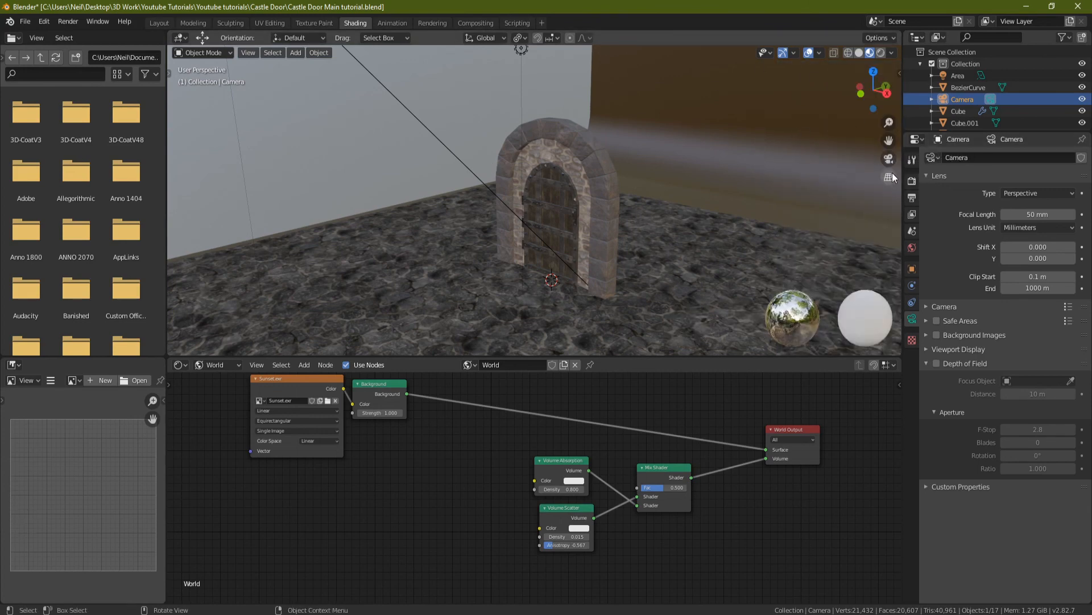
Step: Set the Cycles render samples to 20
click(912, 181)
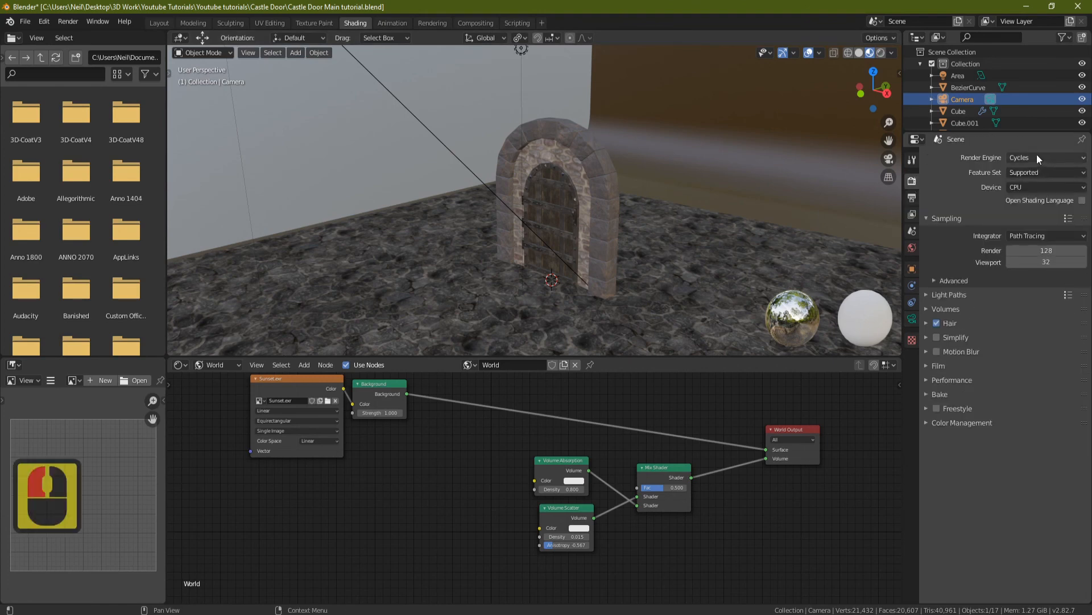
click(1045, 250)
text(20)
key(Return)
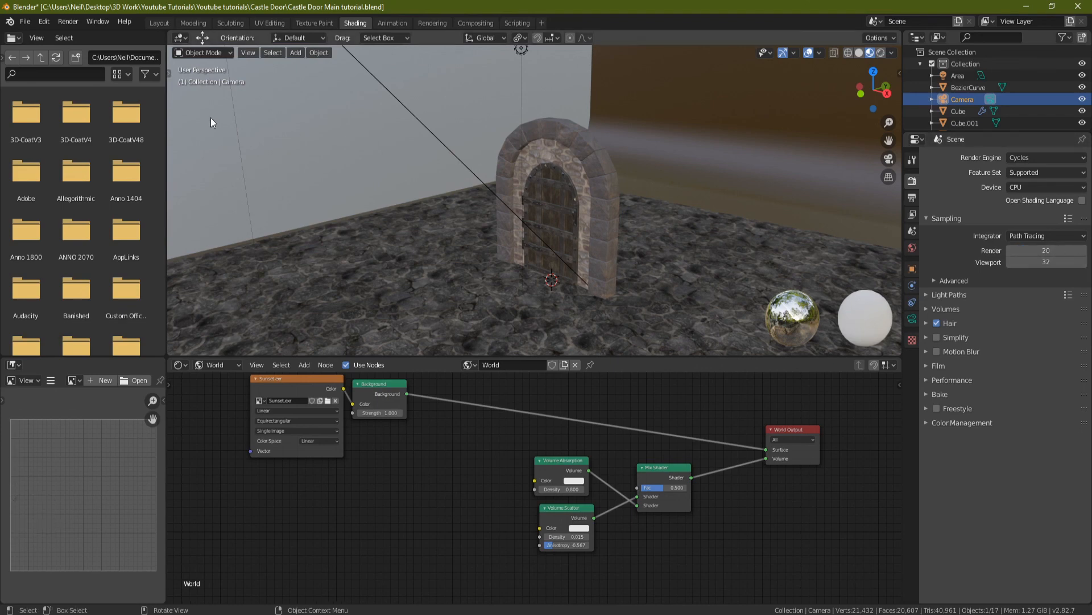
Step: Render a still image from the camera, check the lighting on the door and close the result
click(68, 21)
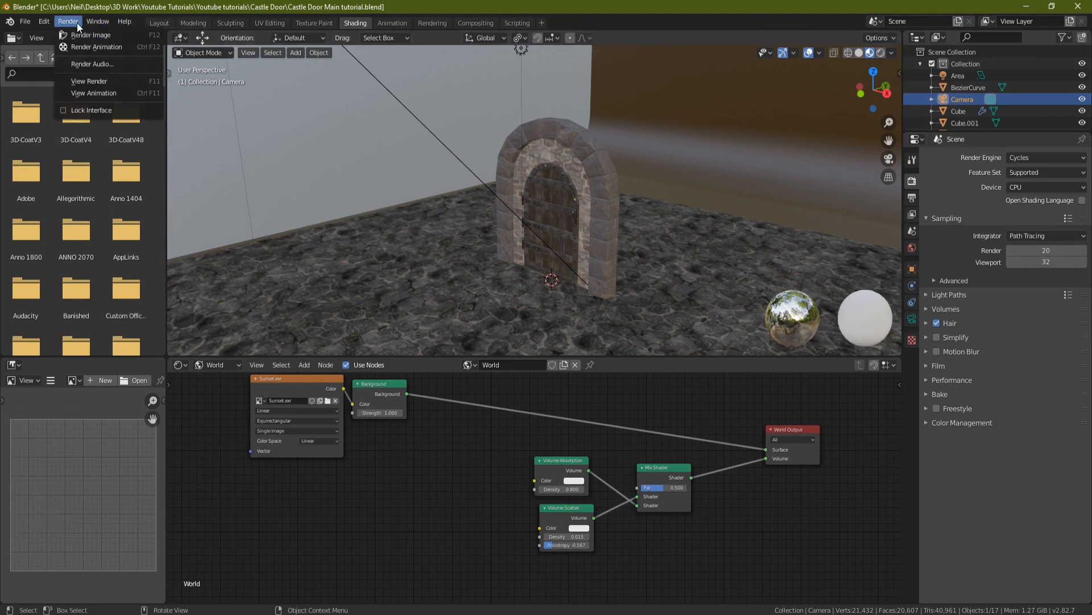
click(116, 34)
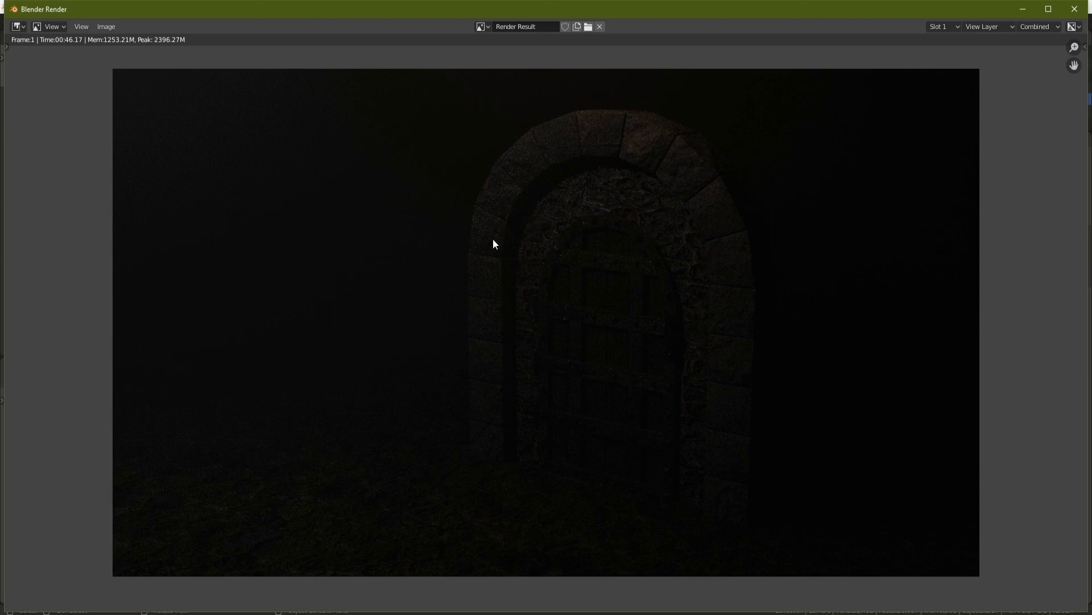
key(Escape)
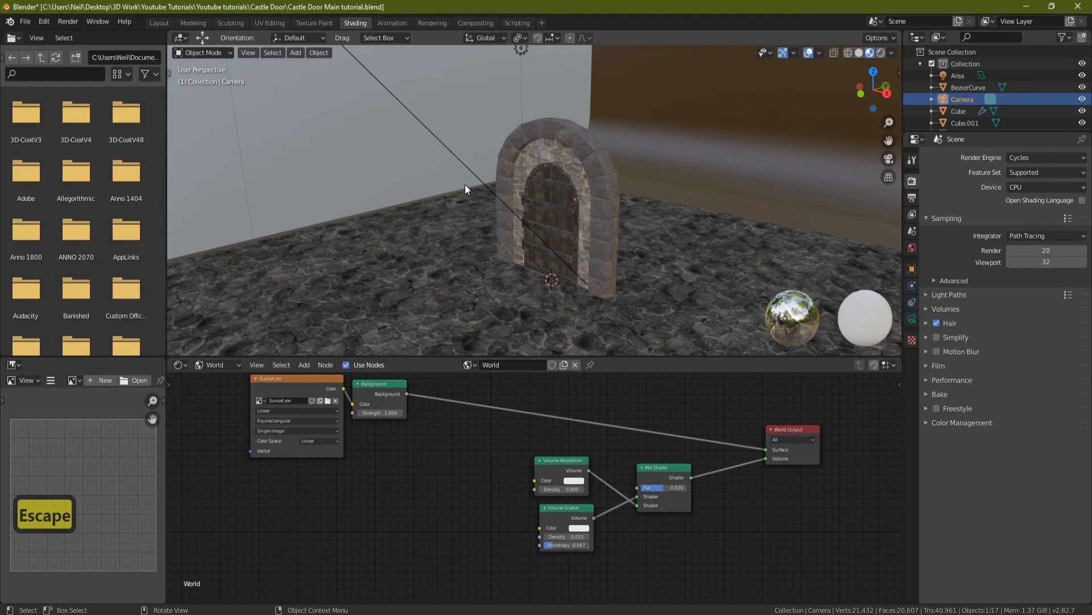
Step: Set the area light's power to 12000 W and switch the viewport to rendered shading
scroll(483, 109, down, 2)
shift+middle_drag(435, 94, 443, 189)
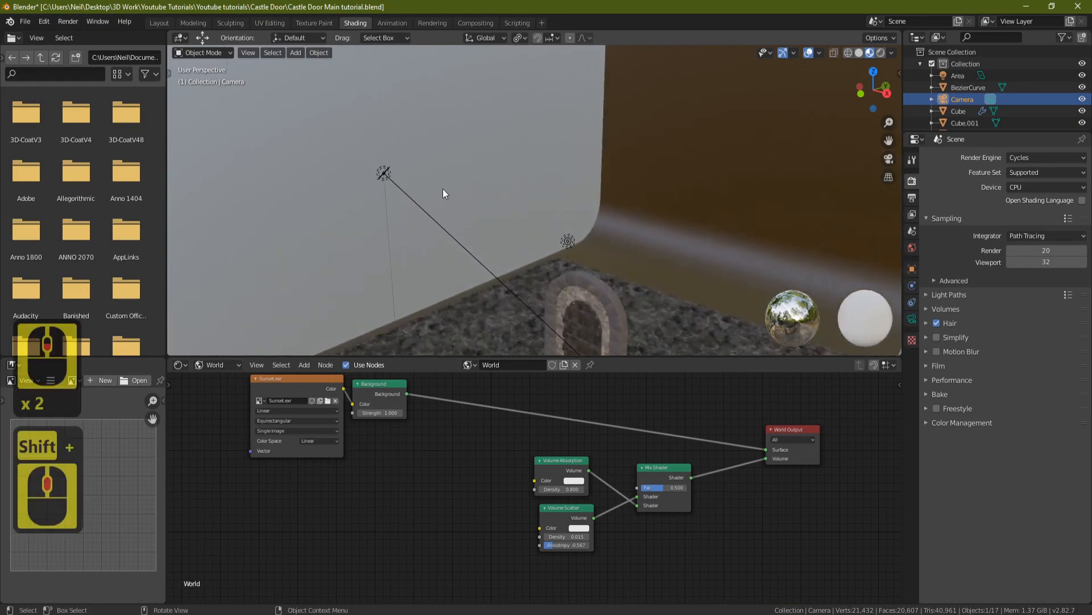
click(384, 177)
shift+middle_drag(620, 211, 580, 162)
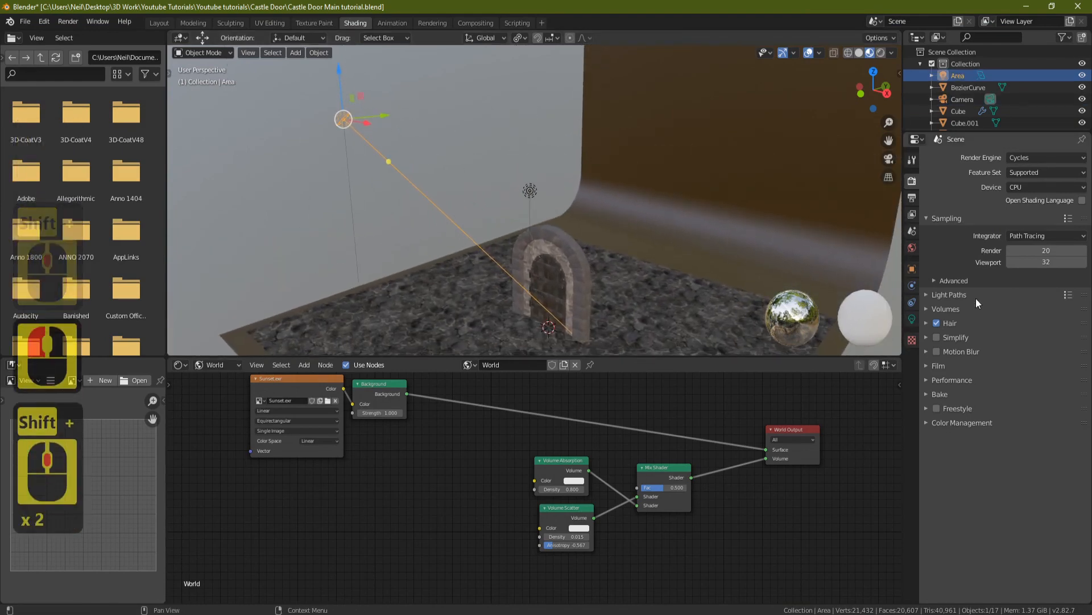
click(912, 319)
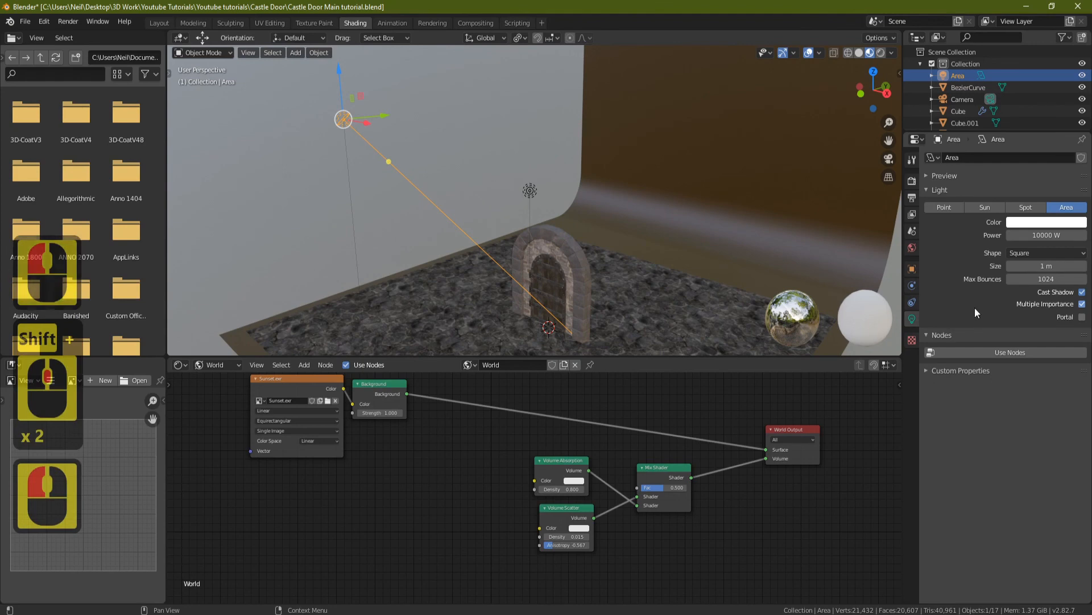
click(1049, 235)
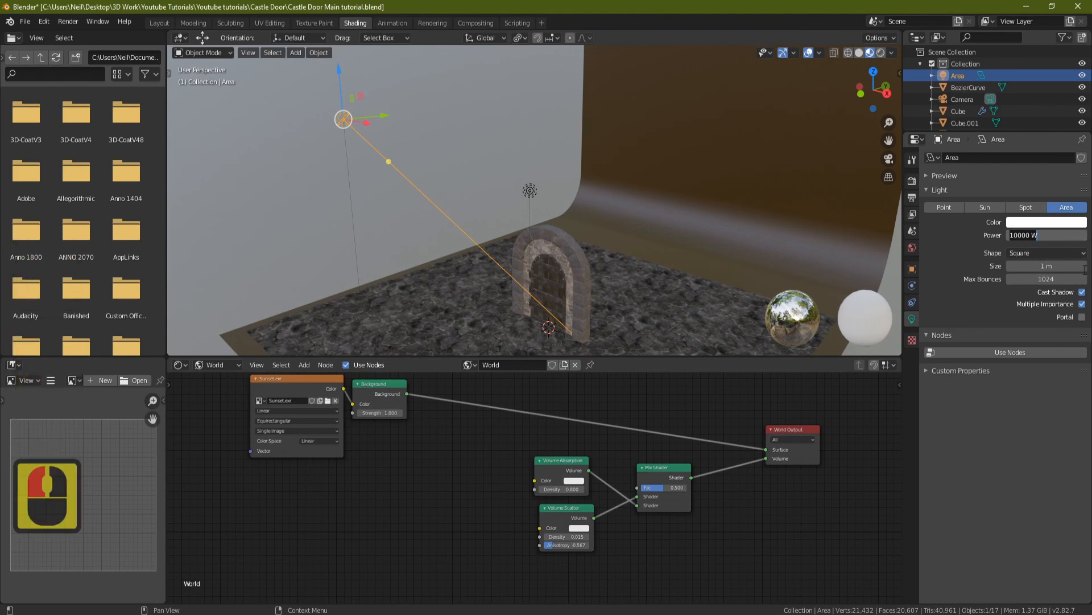
text(12000)
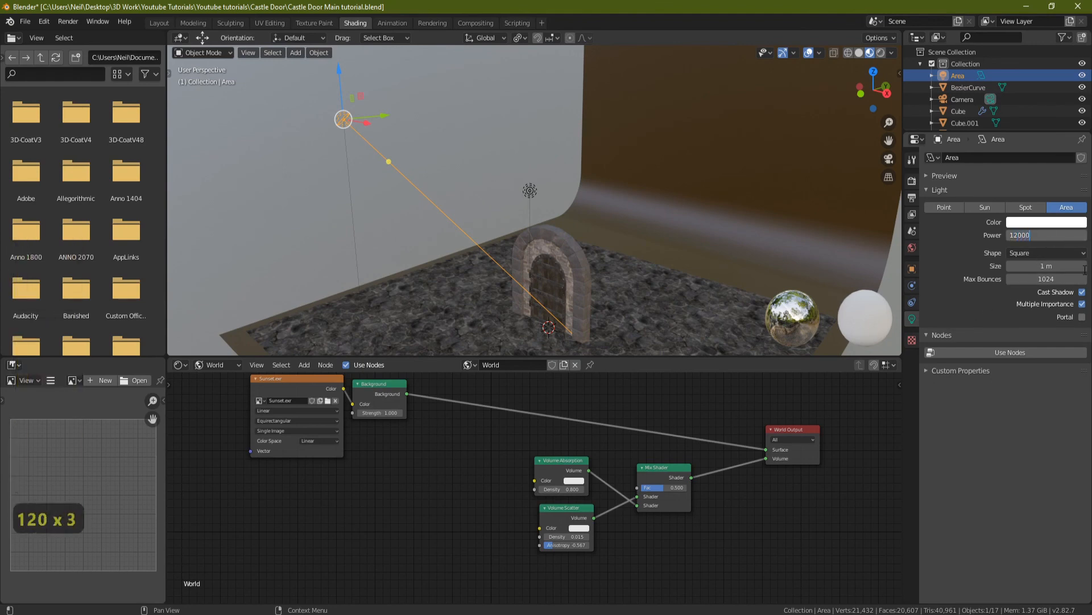
key(Return)
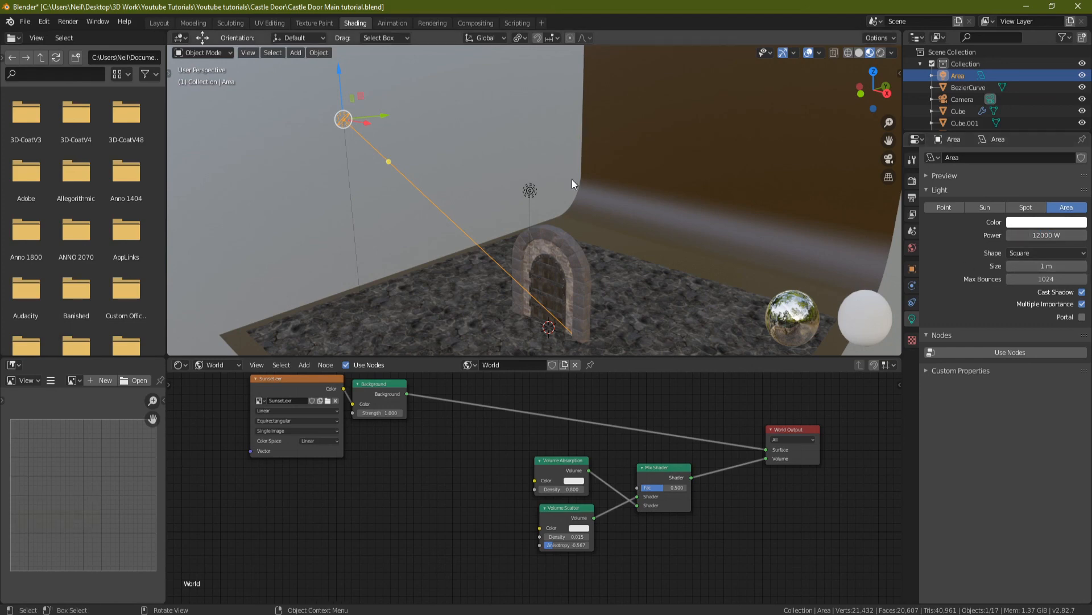
click(881, 53)
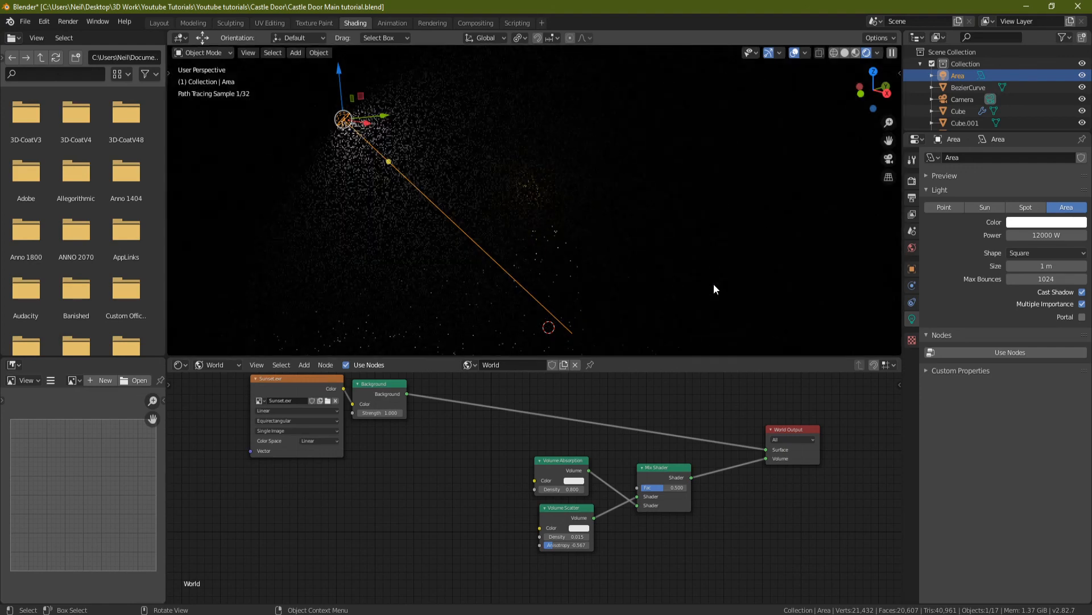
Step: Render another still image from the camera, inspect the whole frame with the stronger area light and close the result
shift+middle_drag(713, 283, 629, 223)
scroll(628, 224, up, 4)
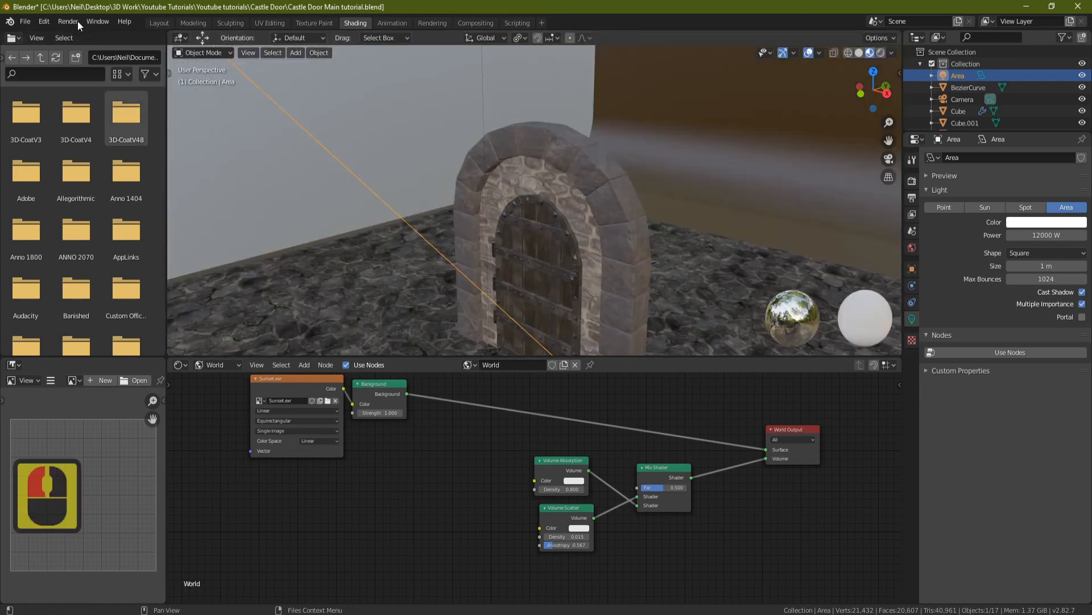
click(68, 23)
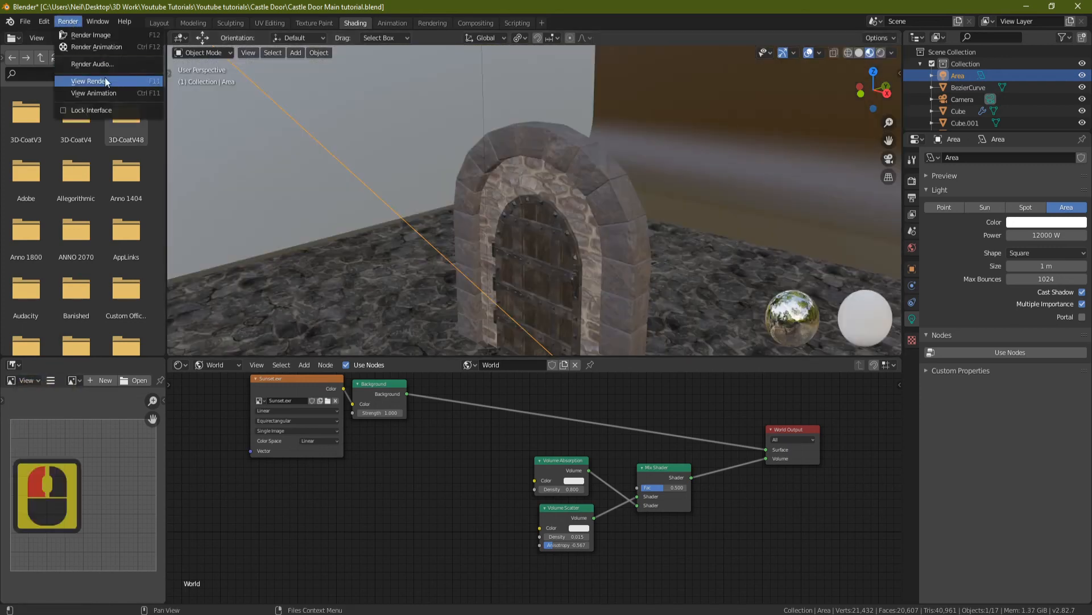
click(104, 35)
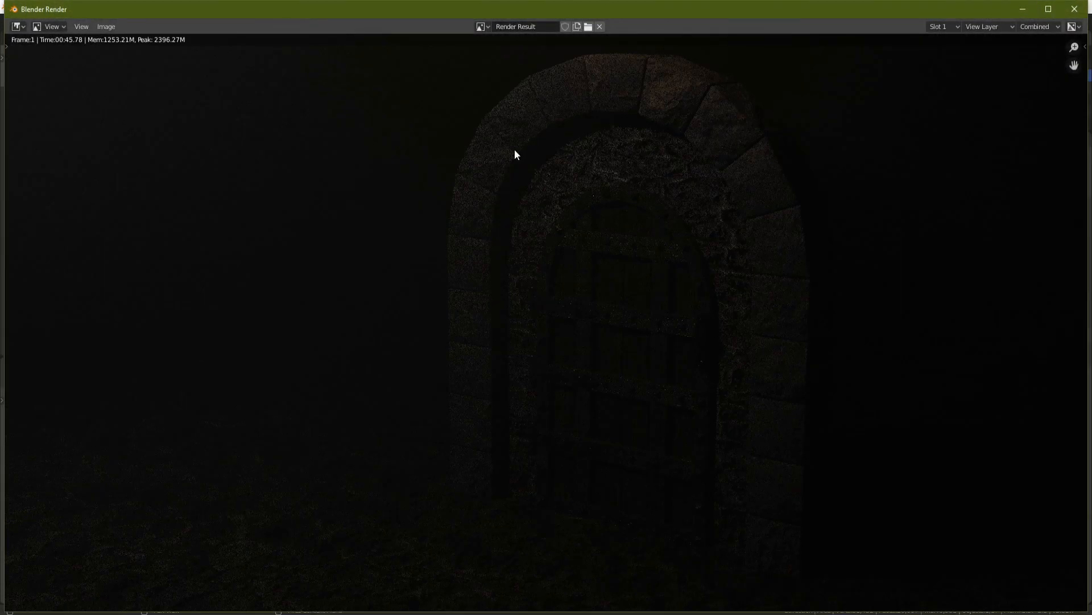
scroll(545, 226, down, 2)
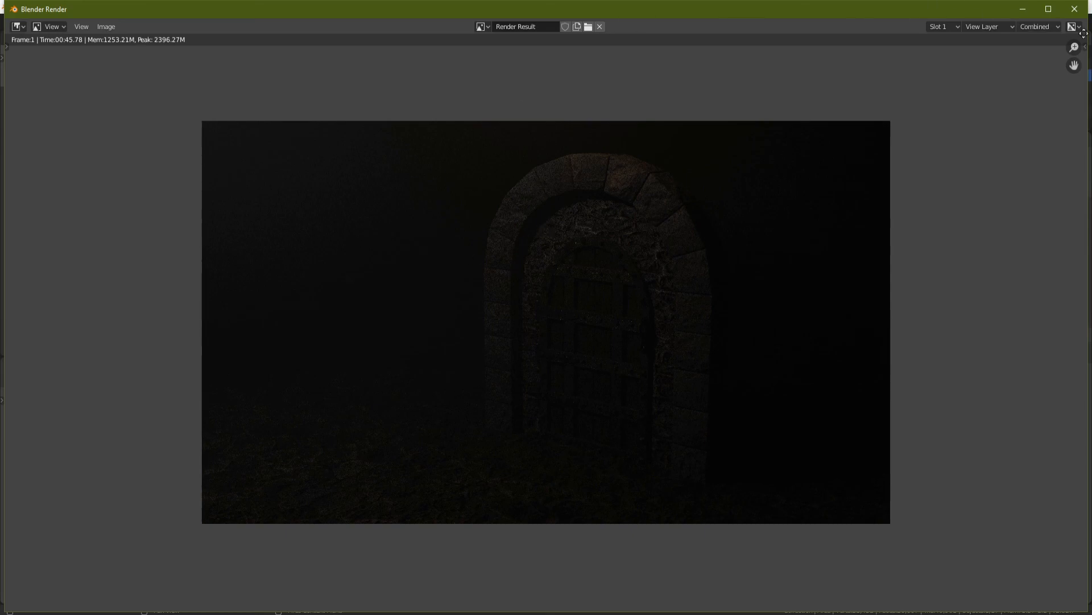
click(1075, 9)
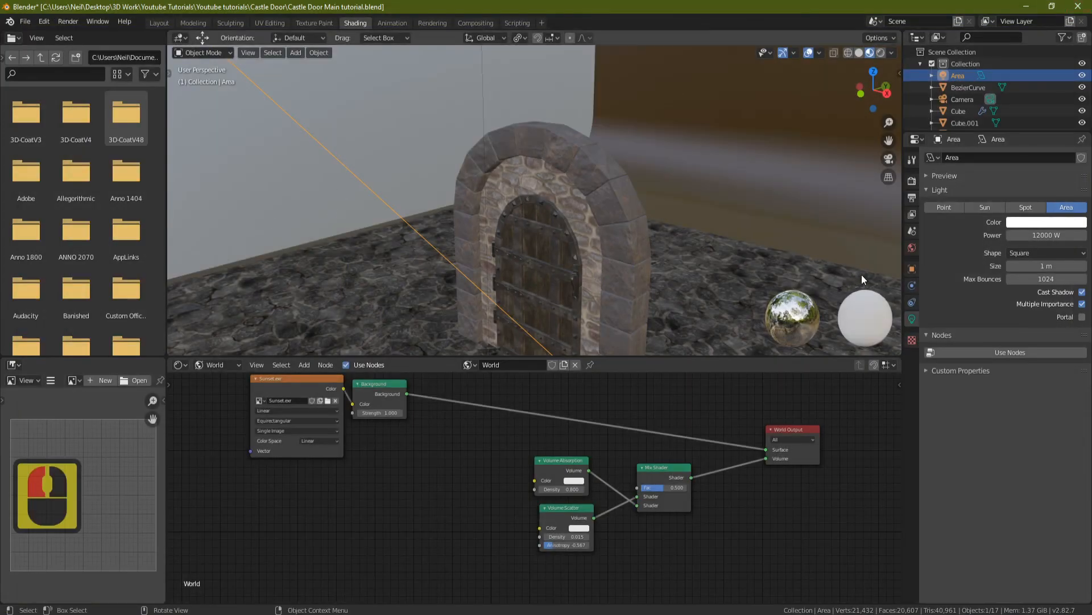
Step: Show the scene's render settings with the Cycles sampling values
click(912, 181)
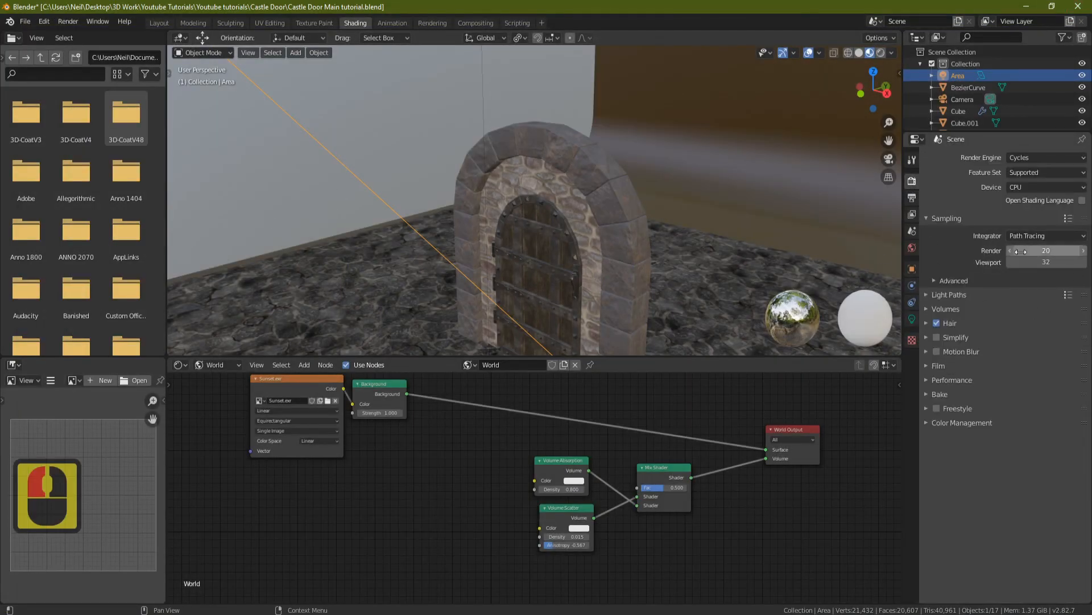